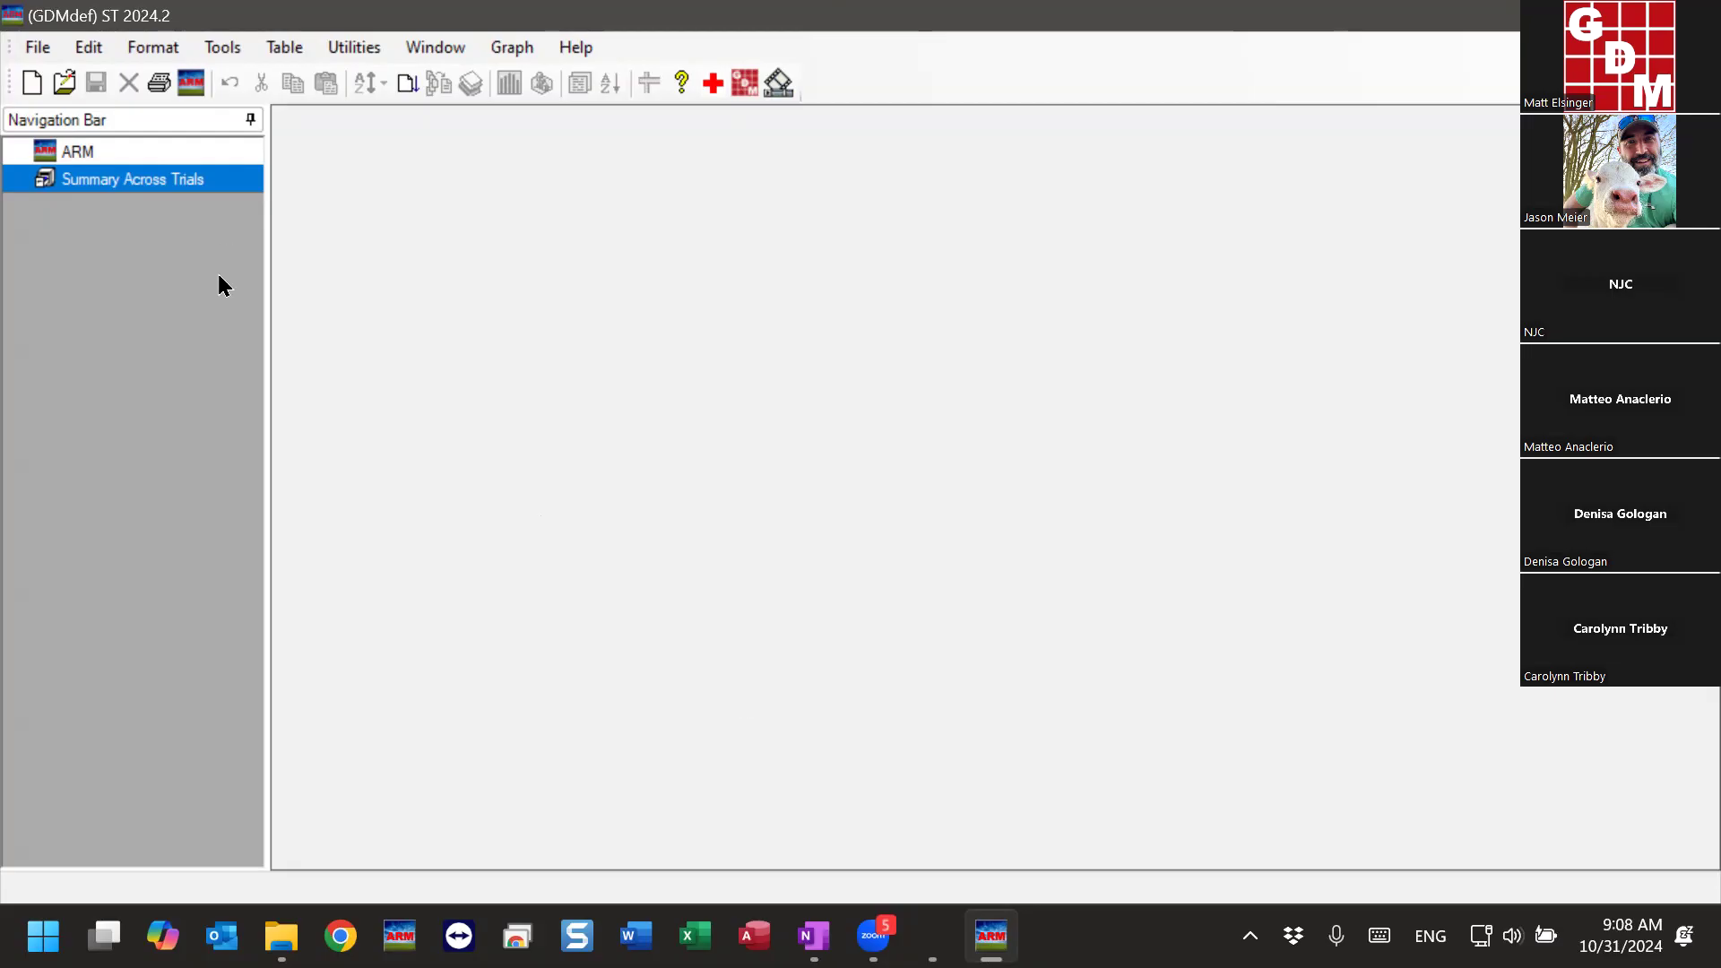
# - Create a new summary criteria based on the G-All7 study definition in US English
pyautogui.click(38, 48)
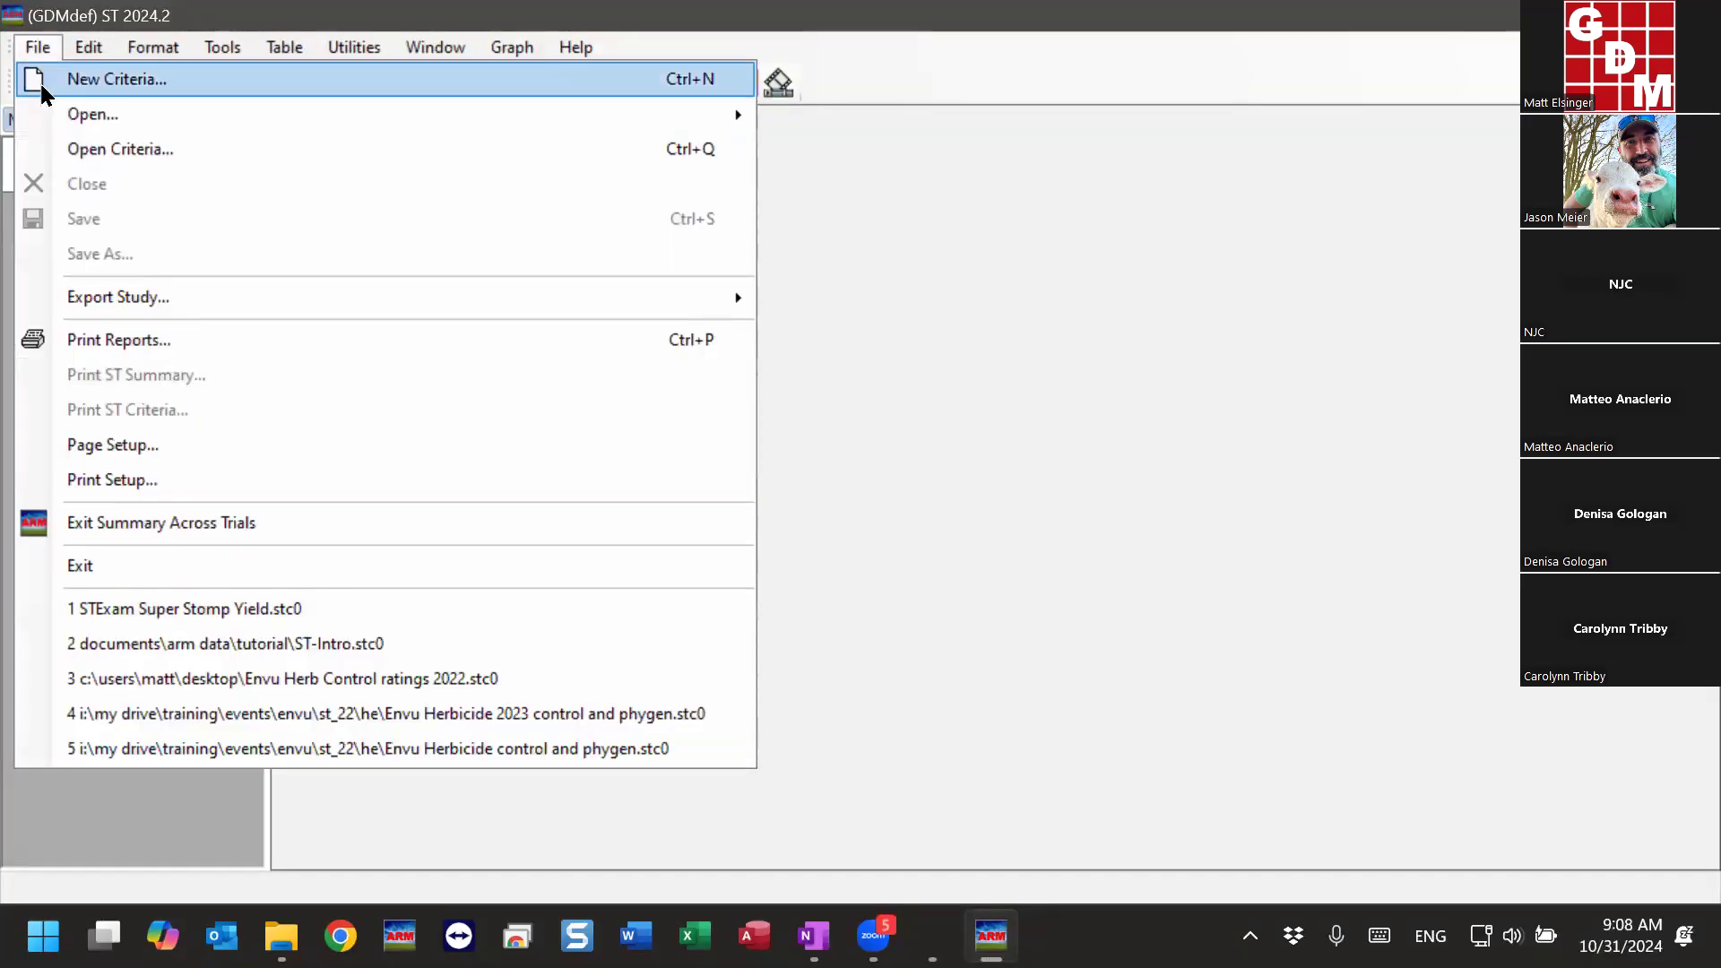
pyautogui.click(242, 88)
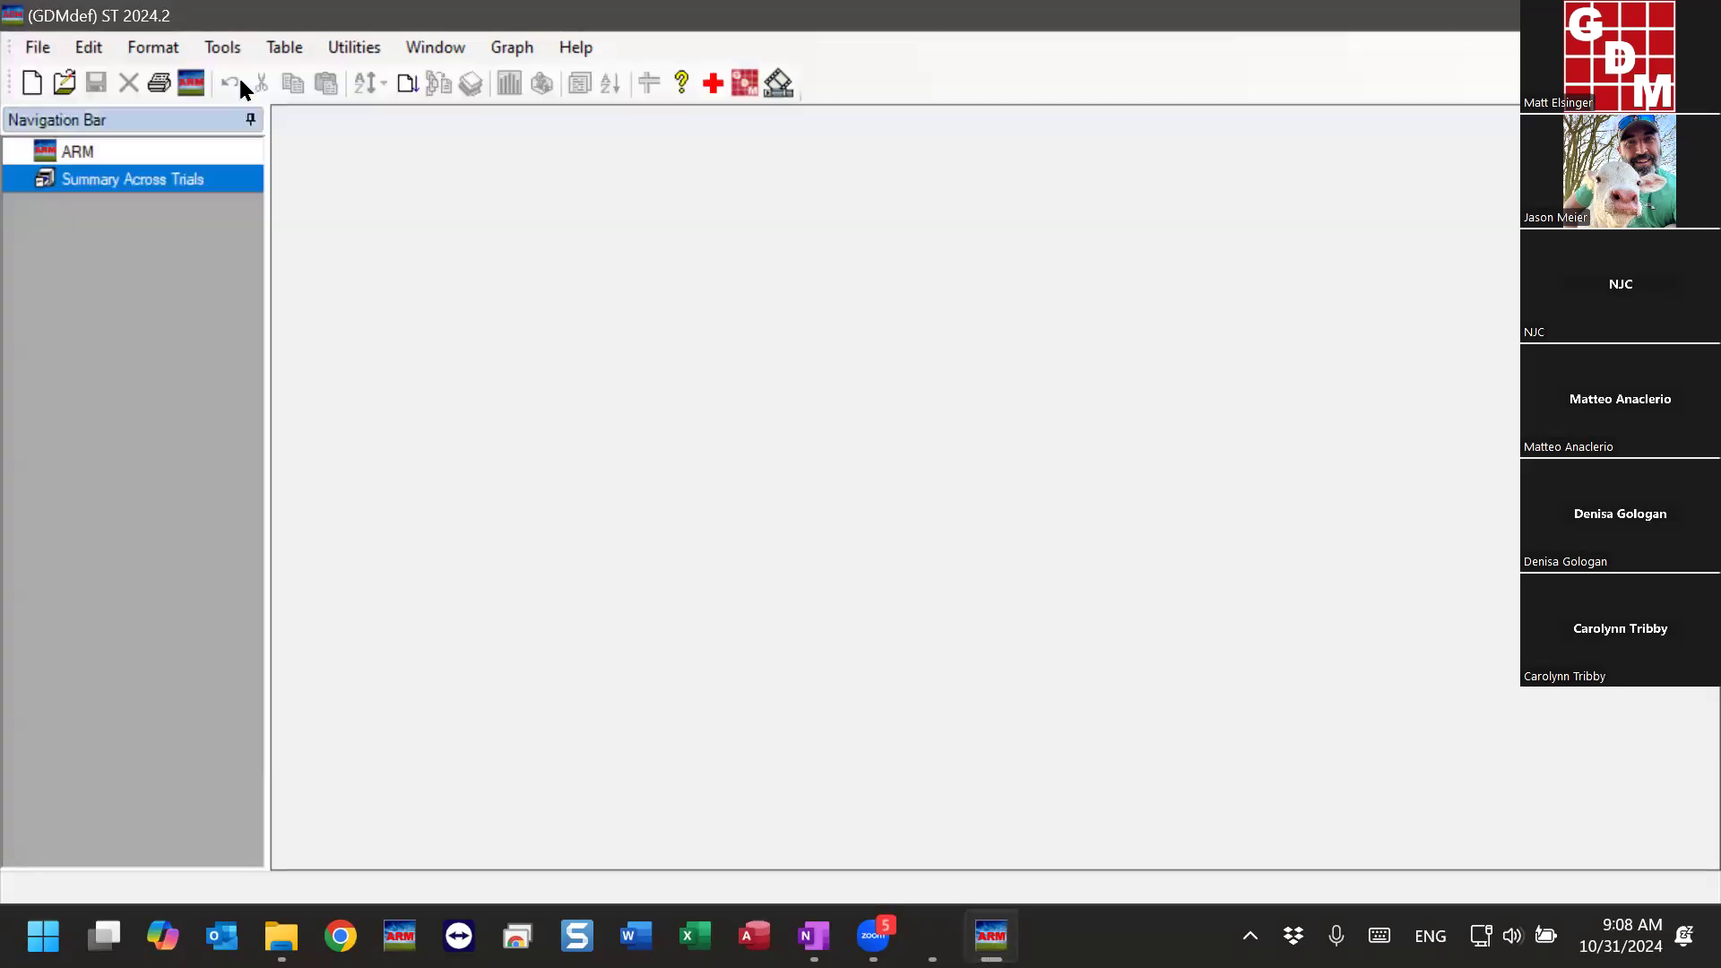
pyautogui.click(1129, 600)
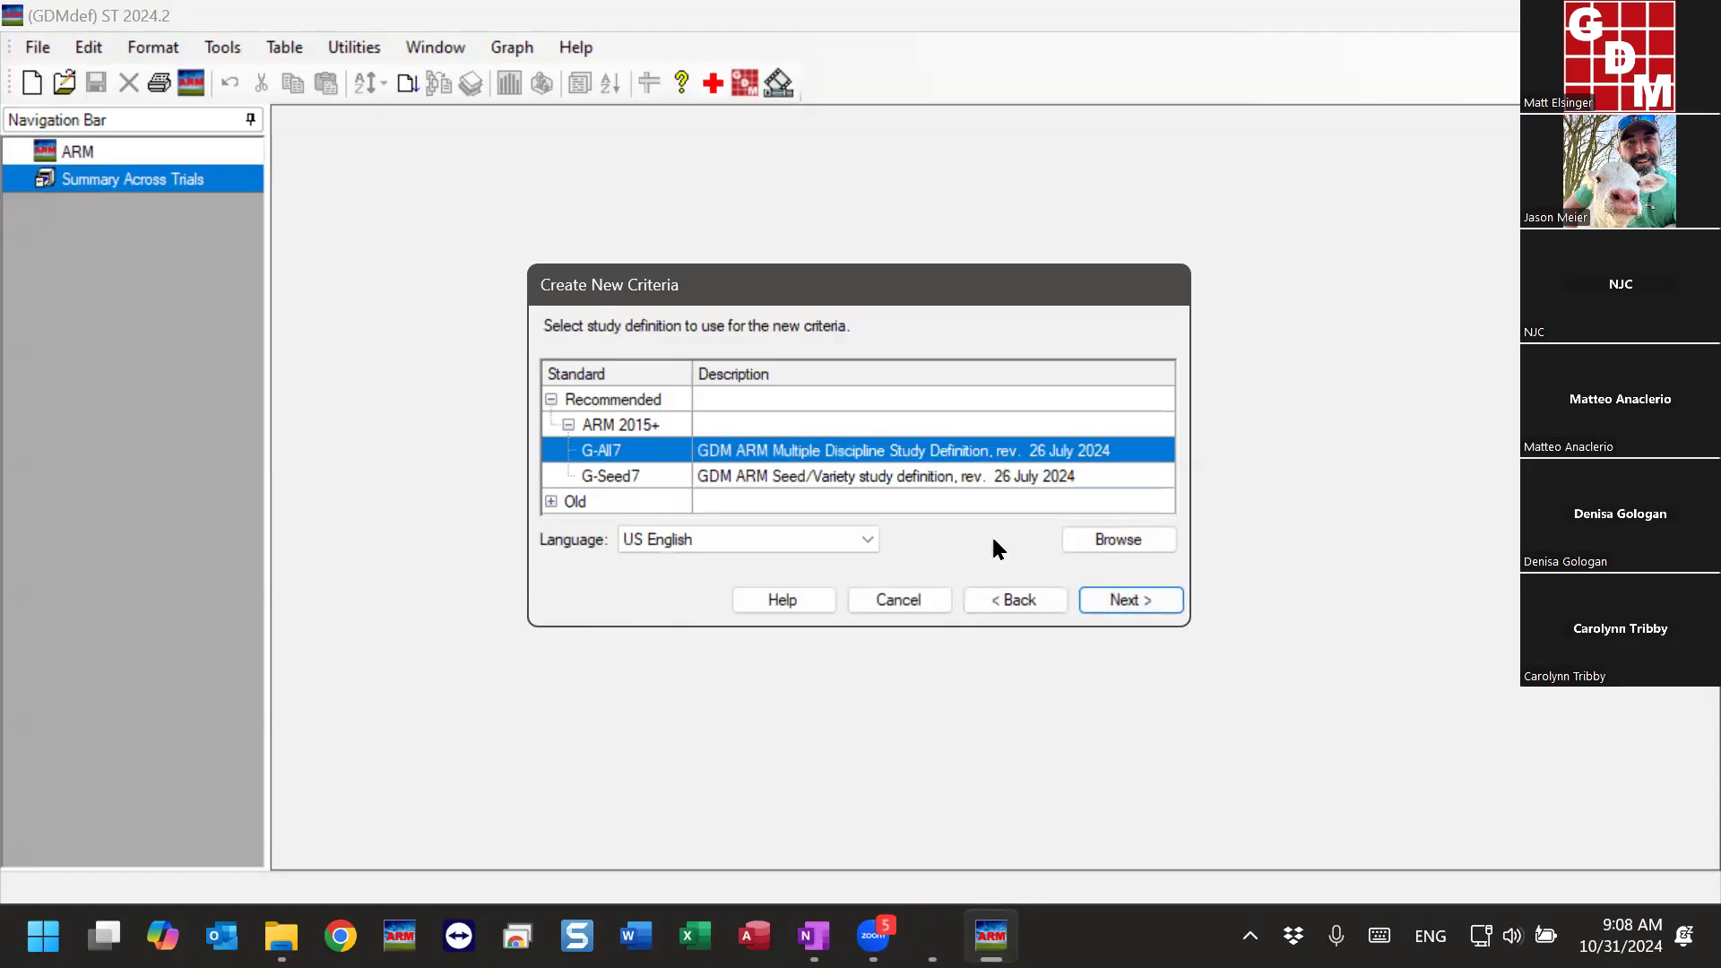
pyautogui.click(1109, 600)
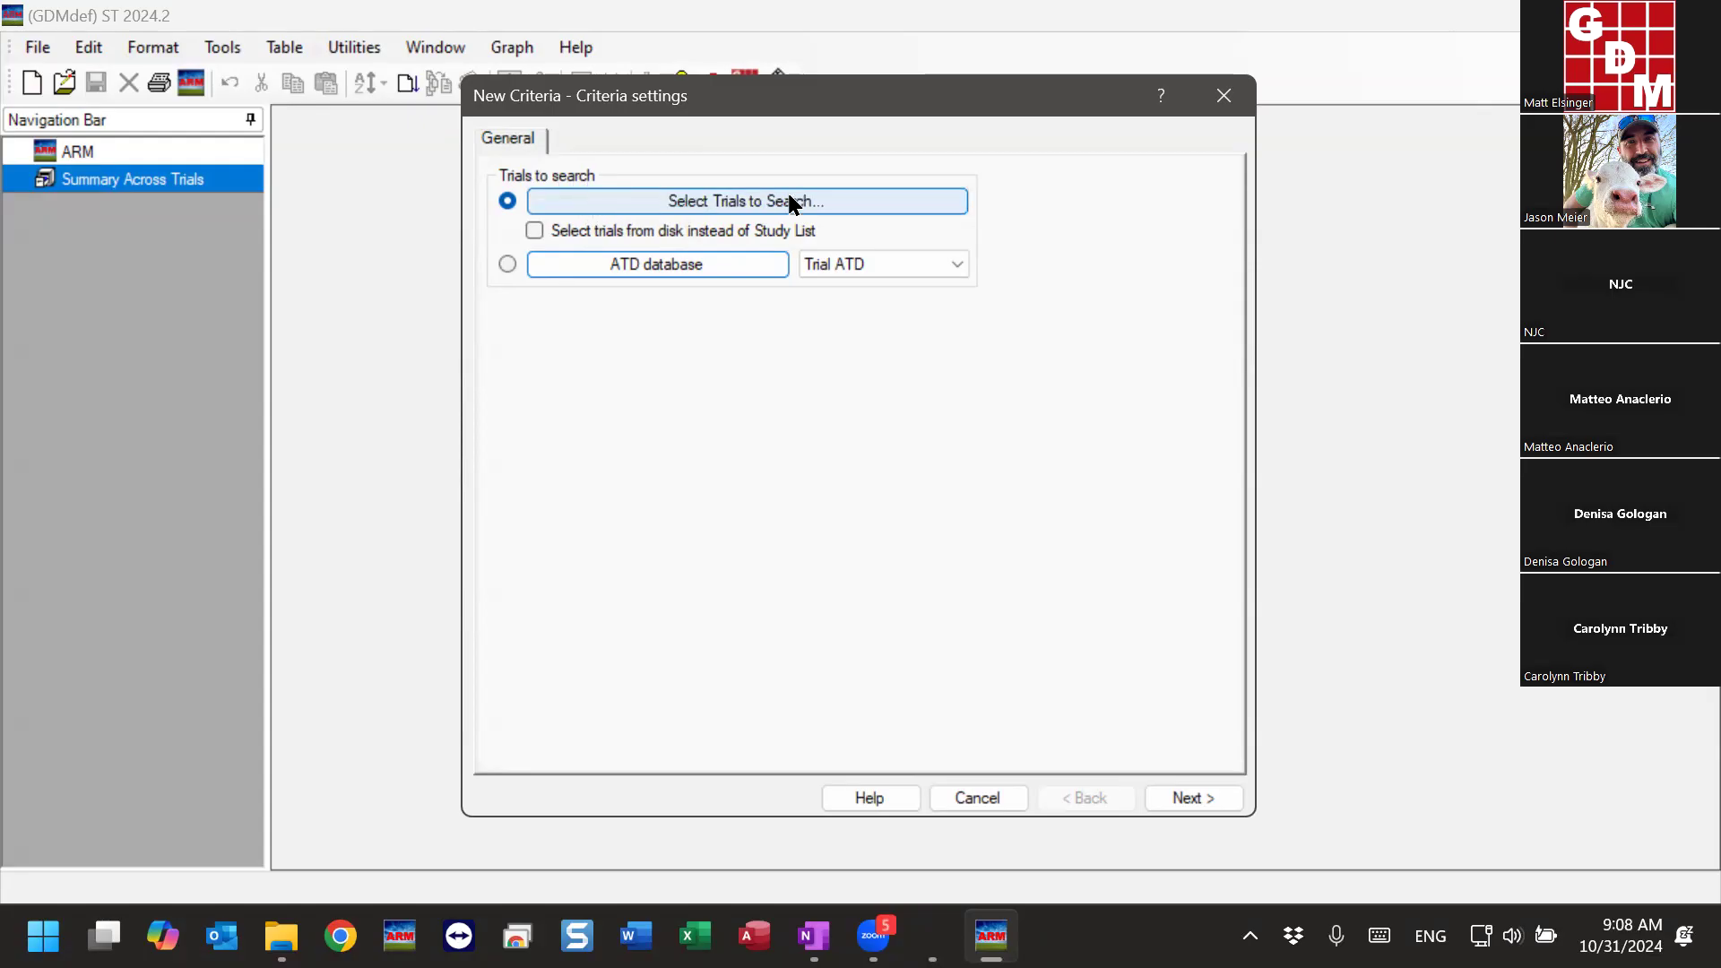
# - Choose all ST-Exam trials from the study list as the trials to search, keeping the default treatment settings
pyautogui.click(730, 209)
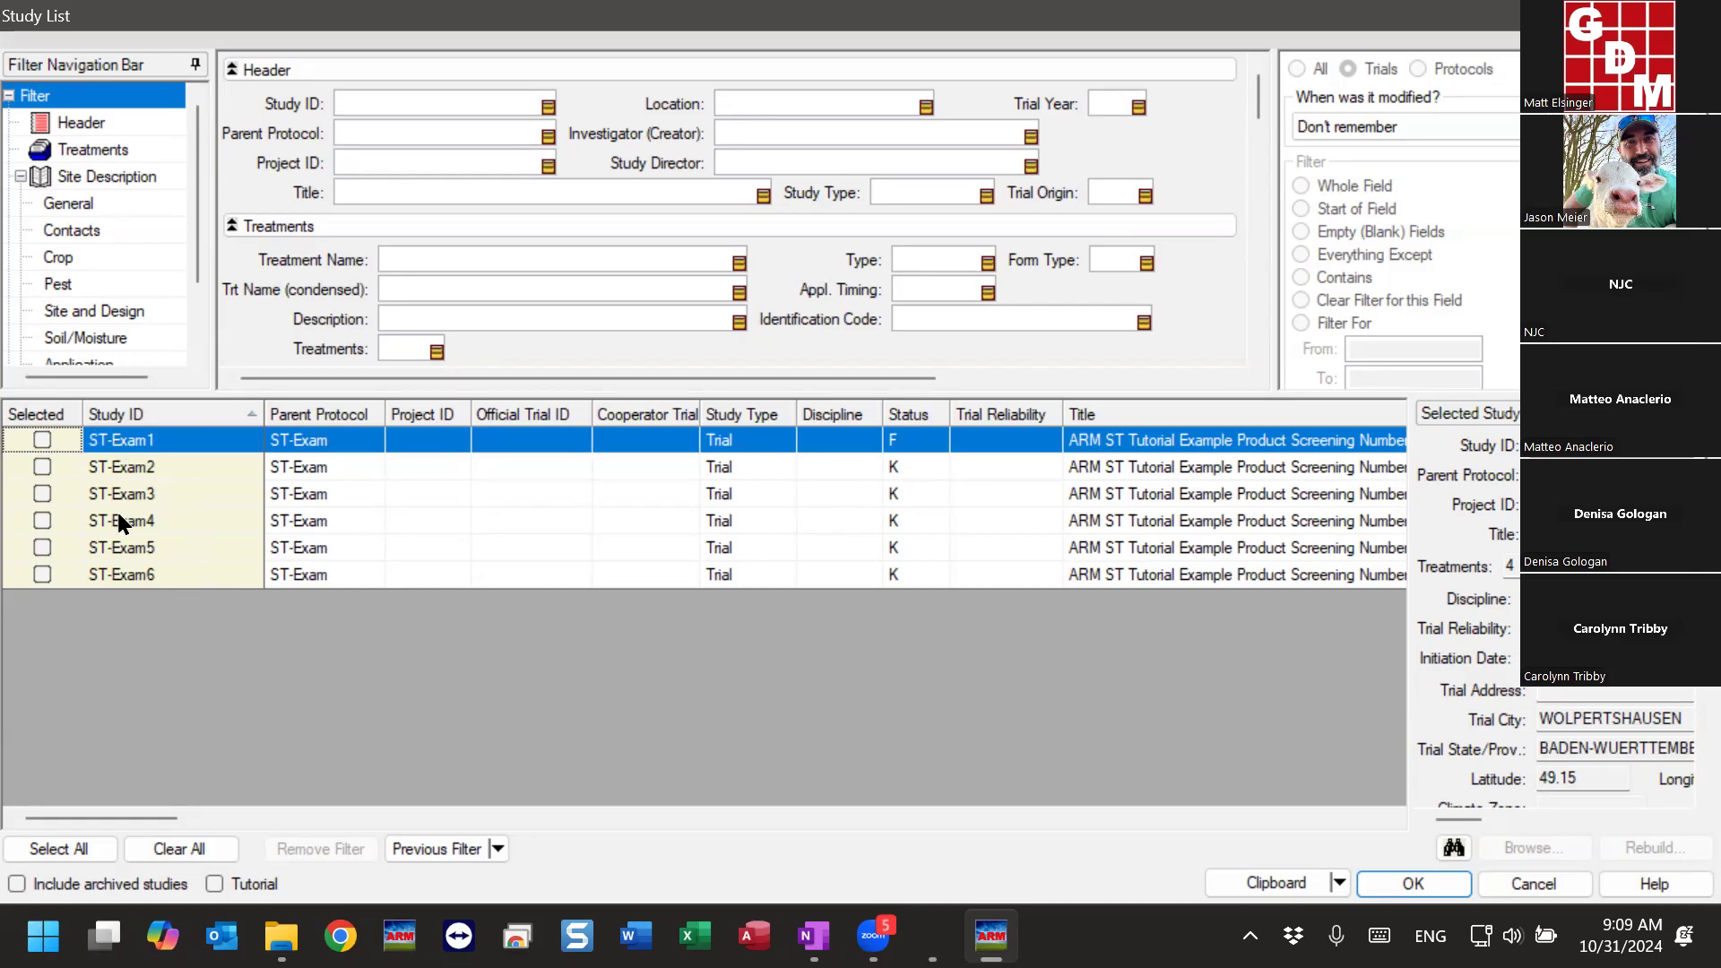
pyautogui.click(55, 849)
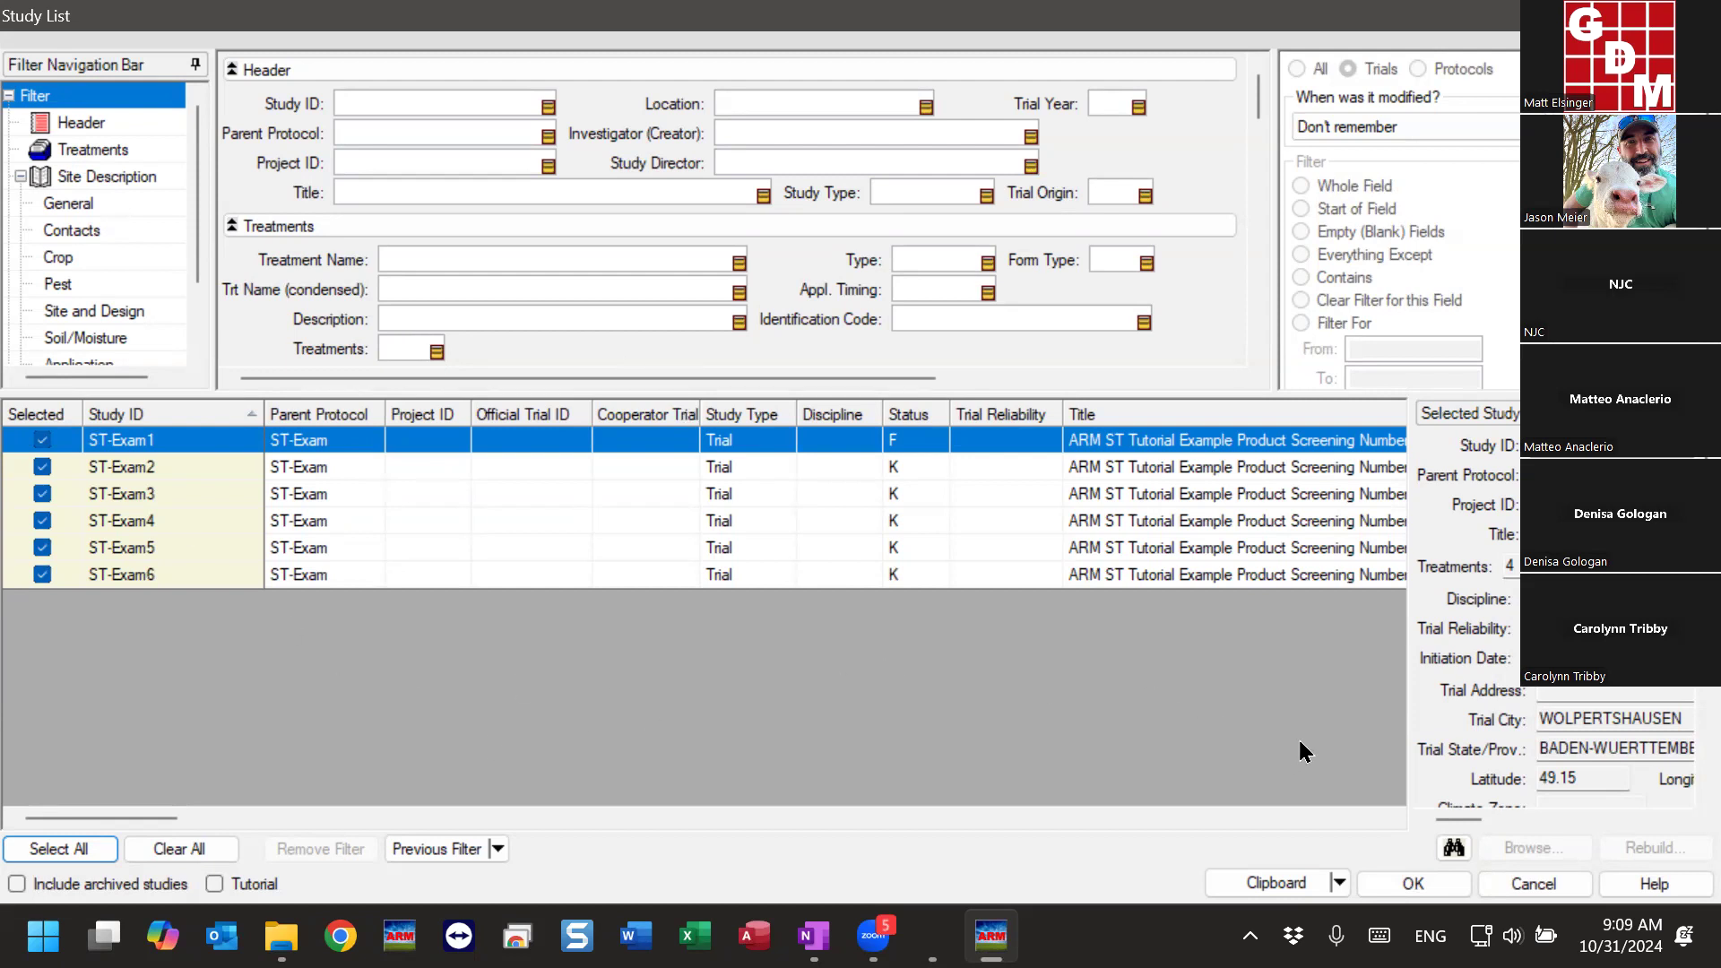
pyautogui.click(1430, 887)
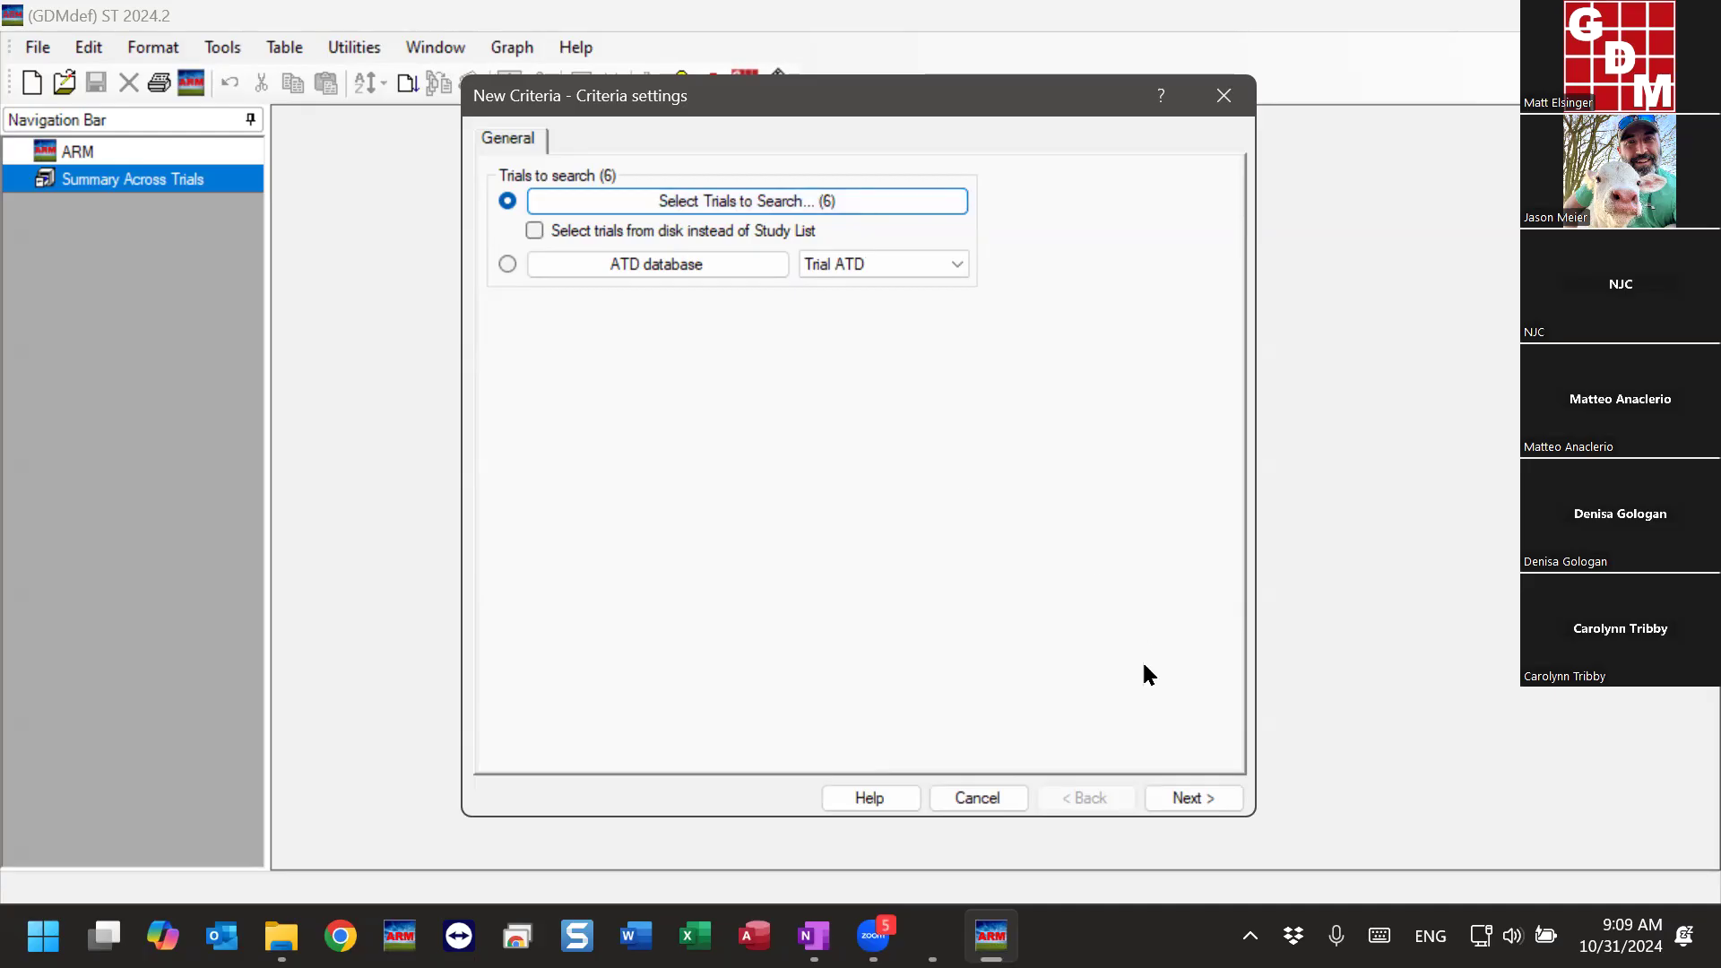
pyautogui.click(1212, 792)
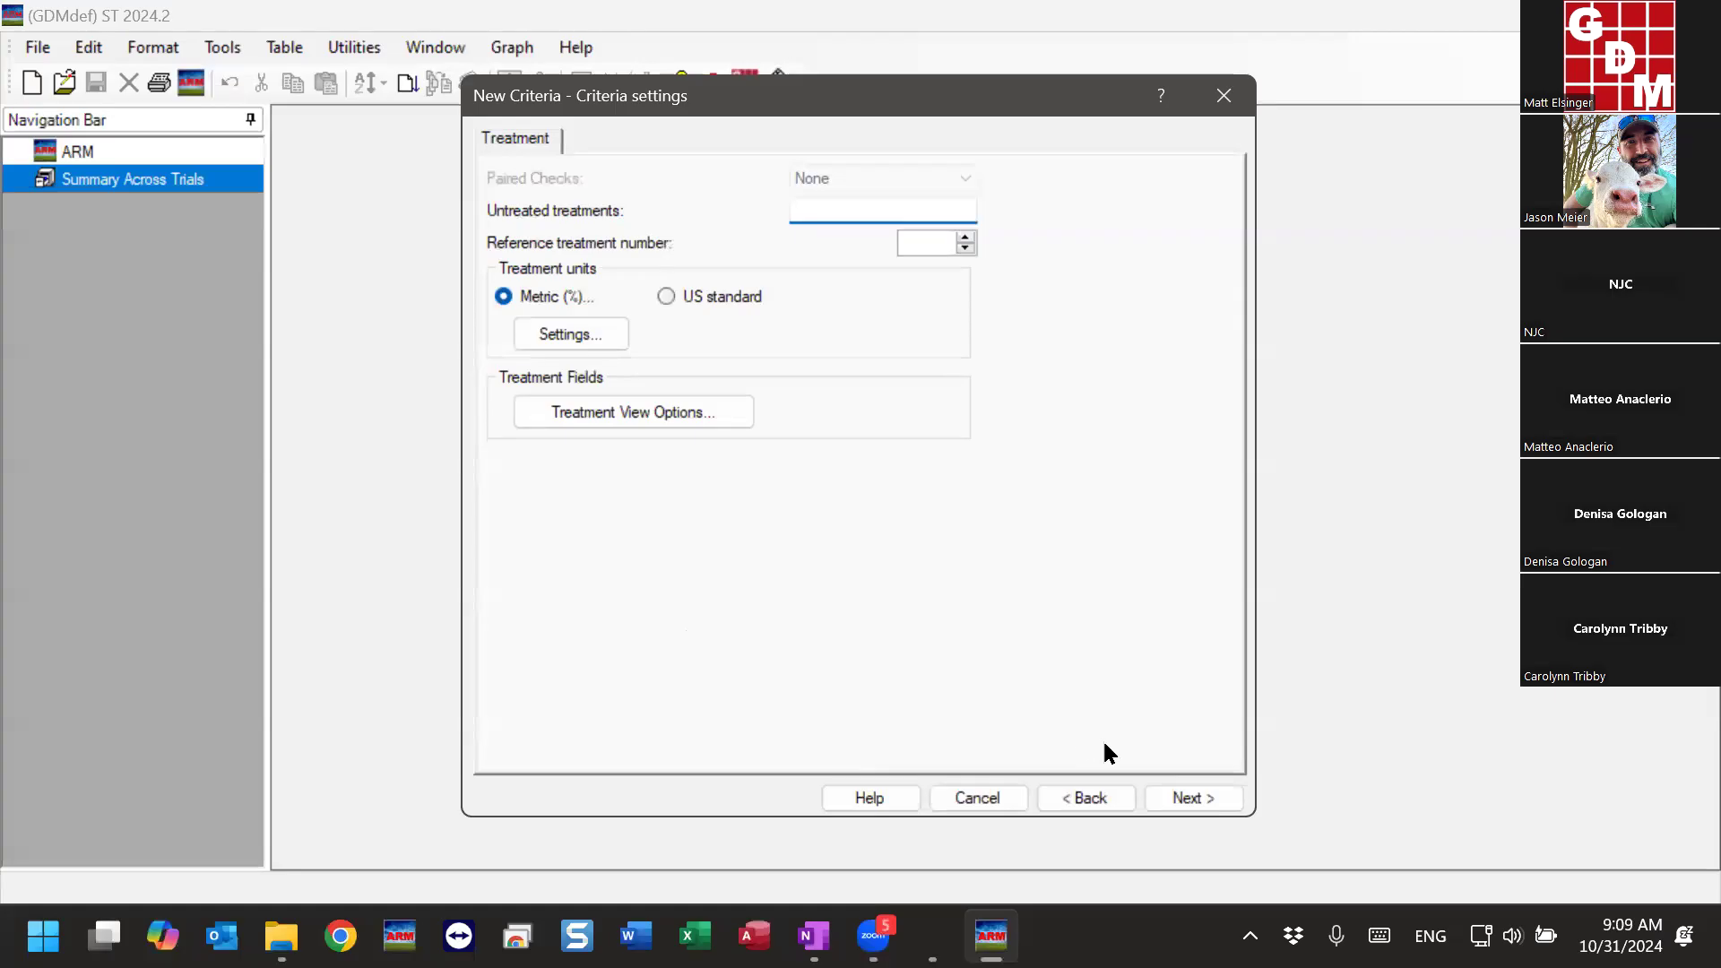
pyautogui.click(1188, 797)
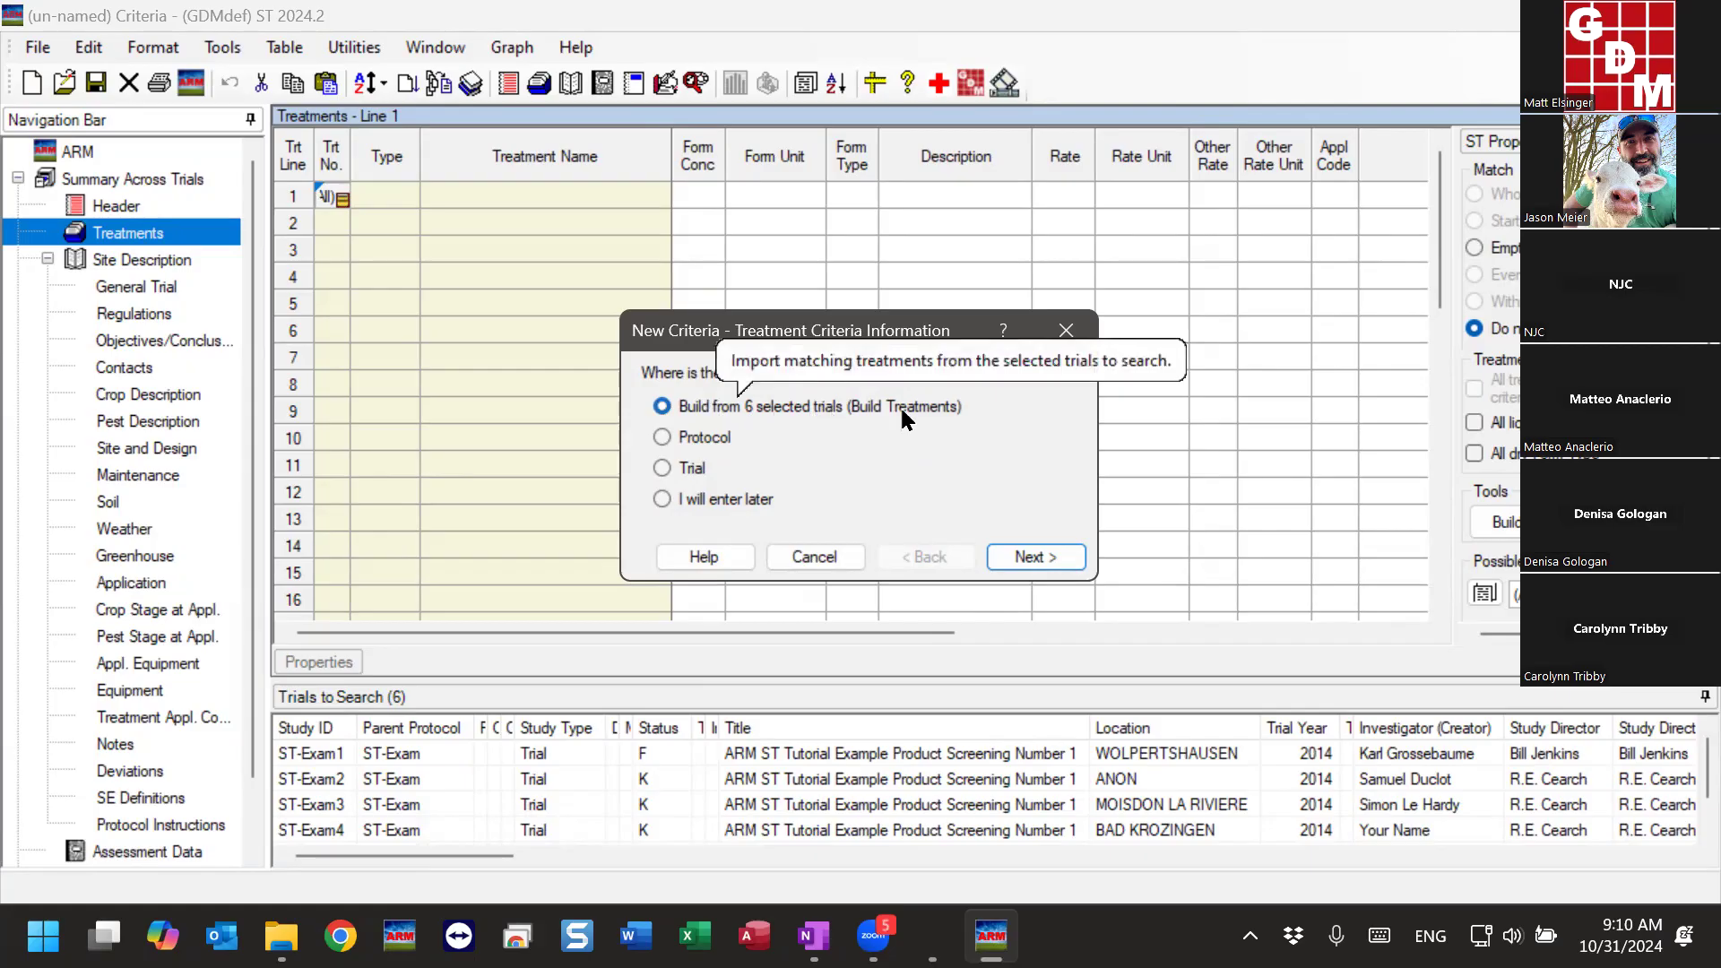
# - Build the treatment criteria from the selected trials, keeping the default treatment fields to match
pyautogui.click(1045, 556)
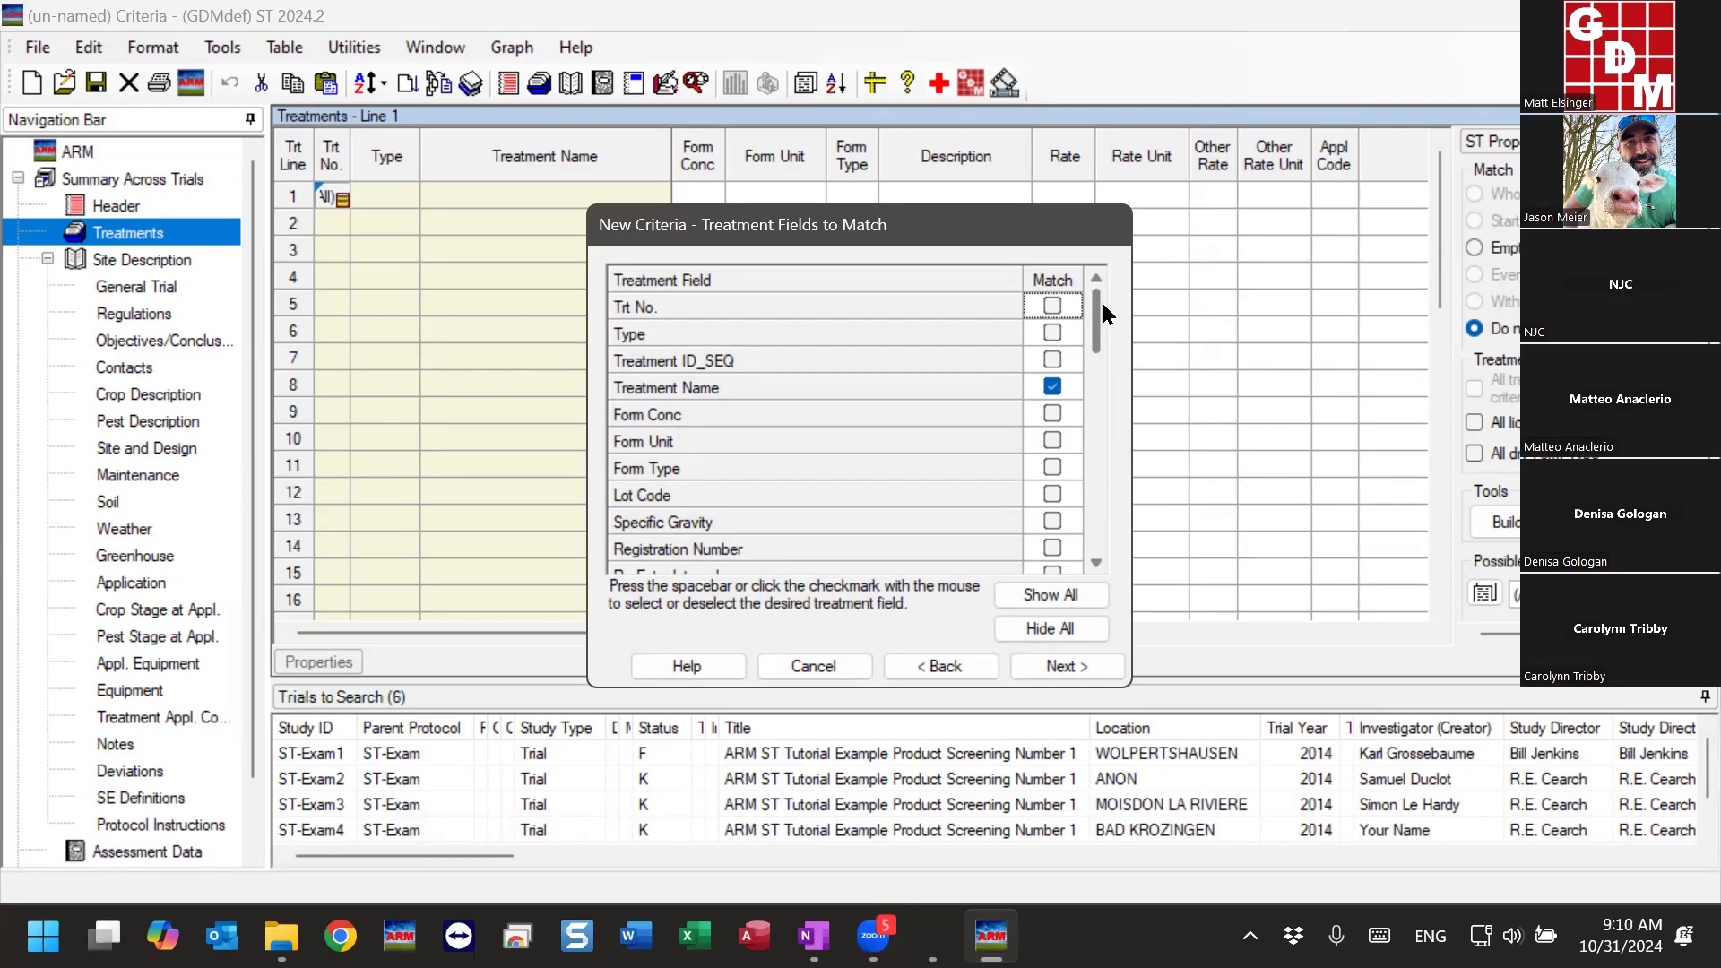
pyautogui.click(1059, 670)
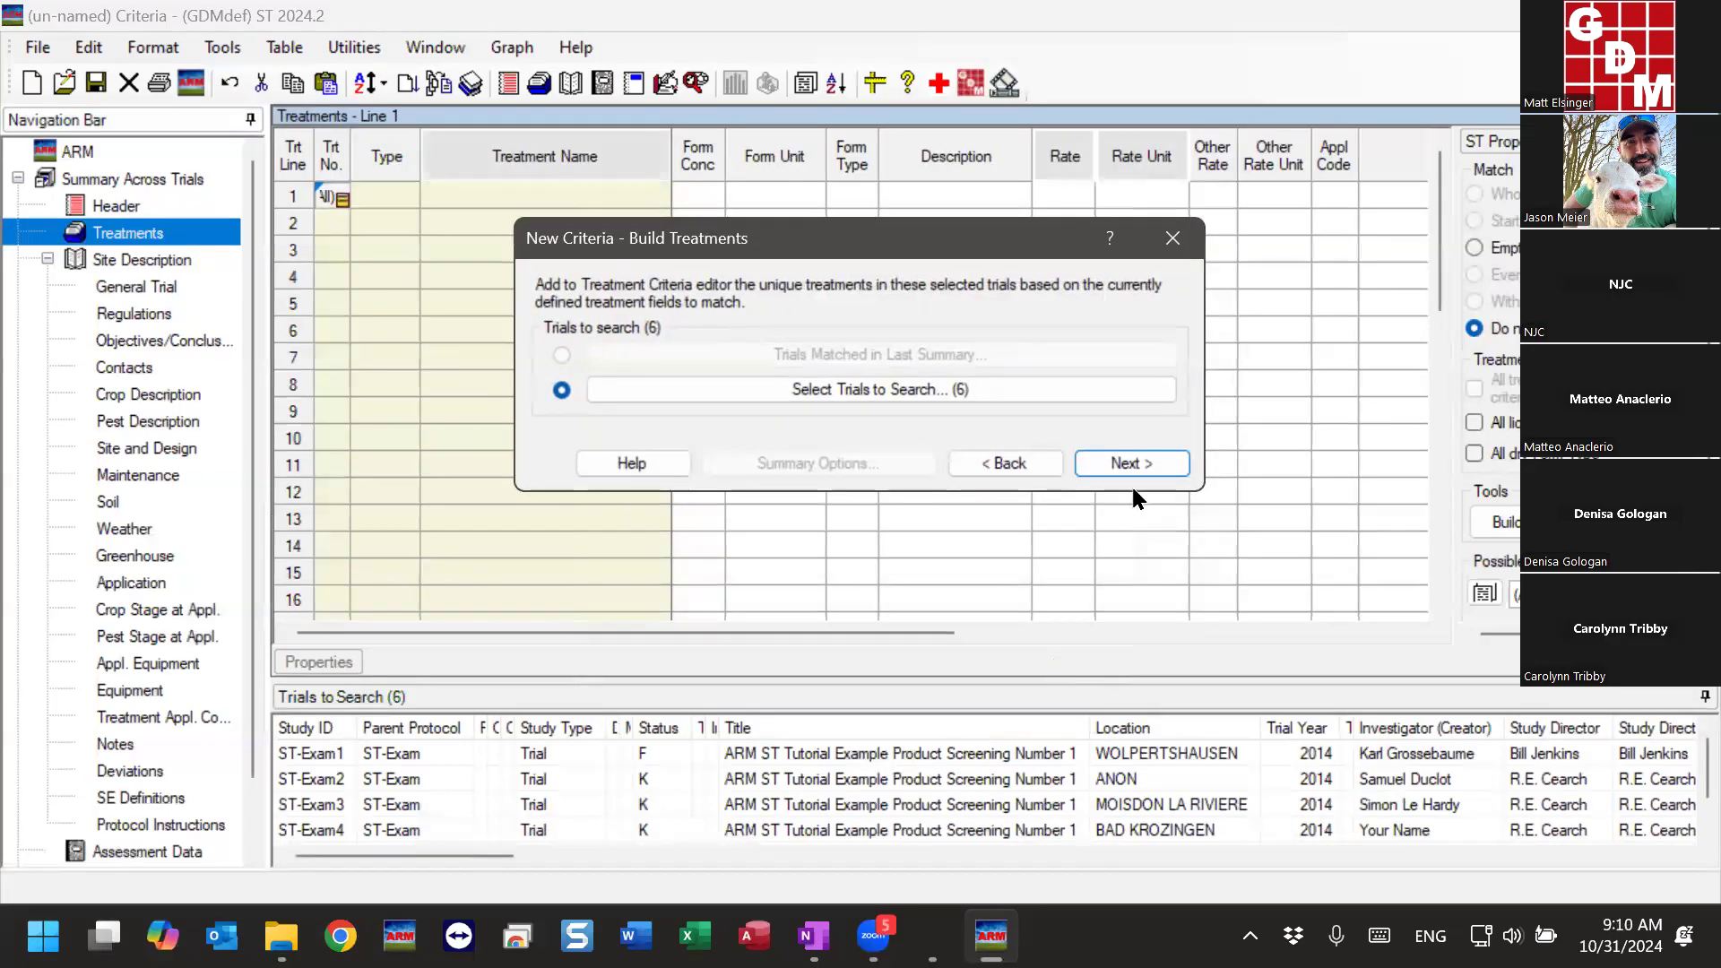
pyautogui.click(1142, 465)
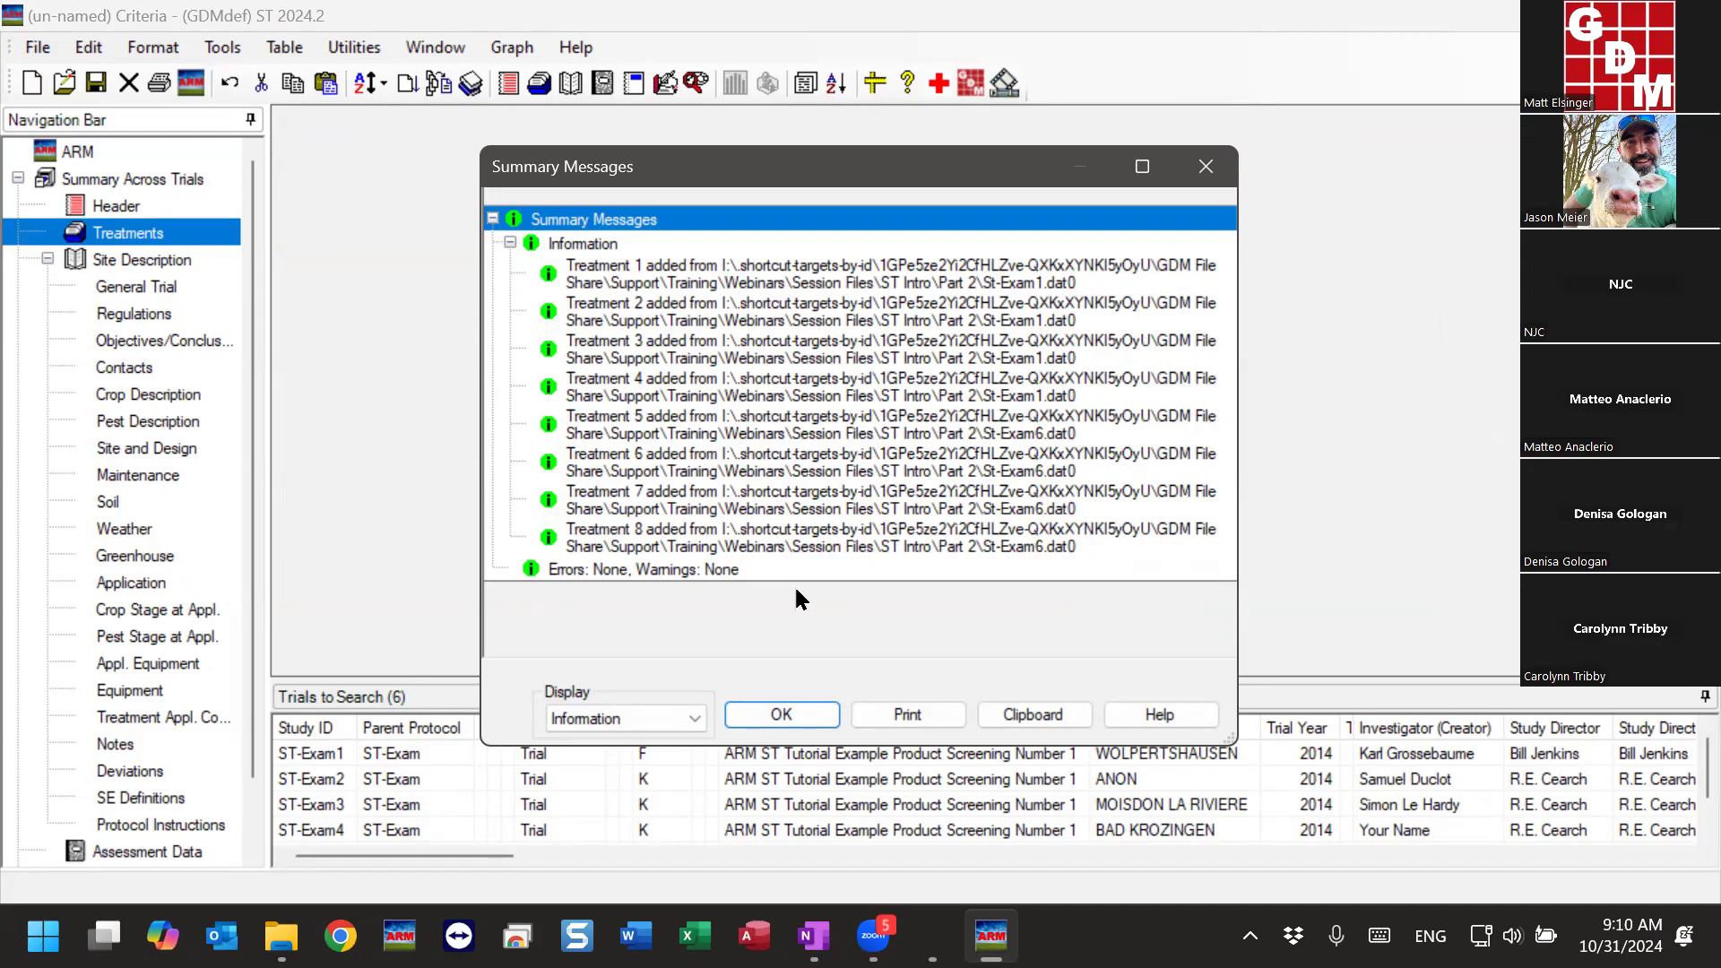
pyautogui.click(1019, 400)
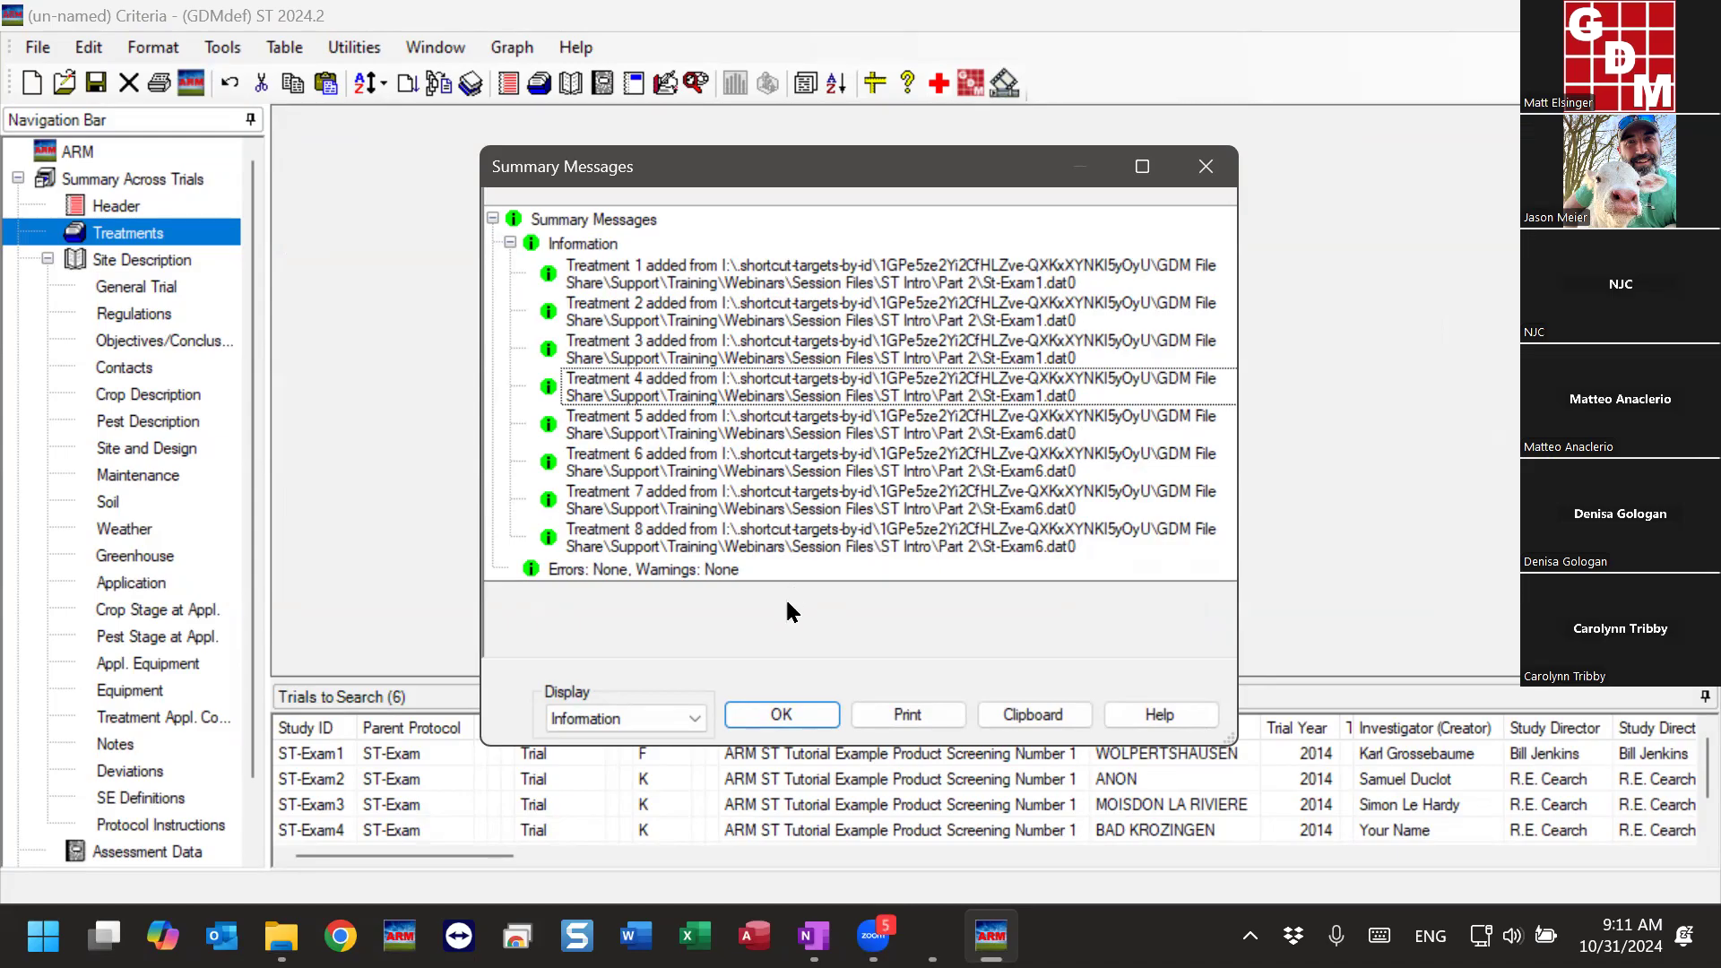
pyautogui.click(781, 715)
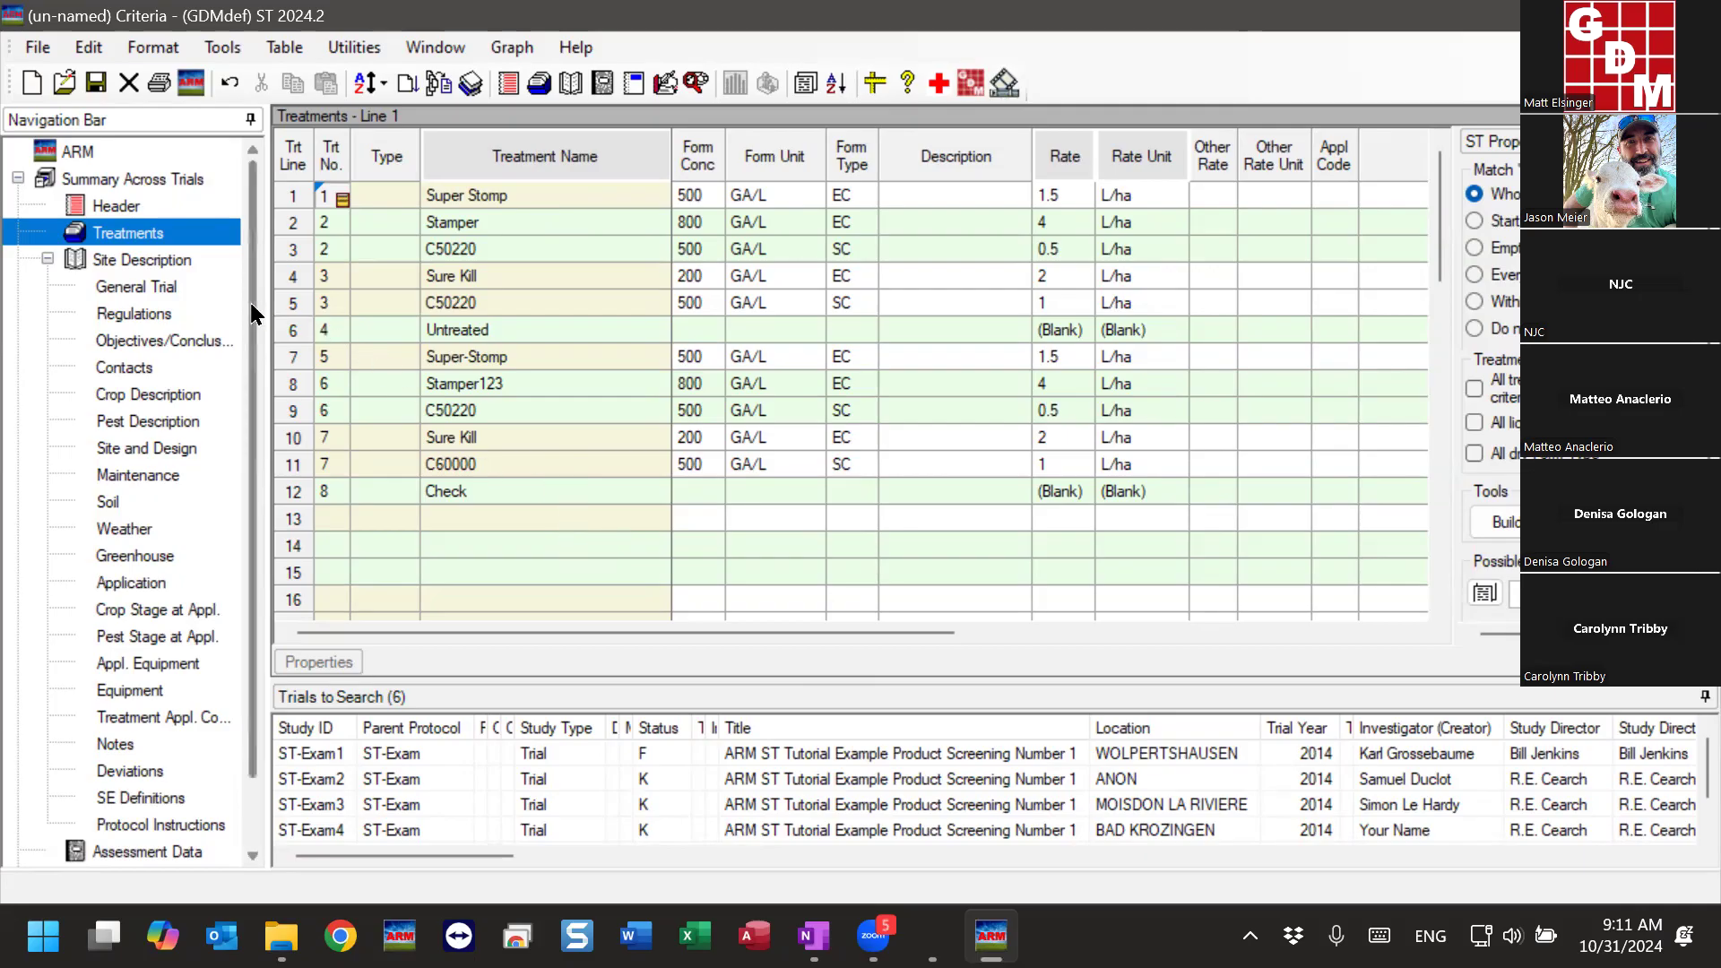
# - Examine the column 1 matching criteria in the Assessment Data editor
pyautogui.scroll(-1, 251, 269)
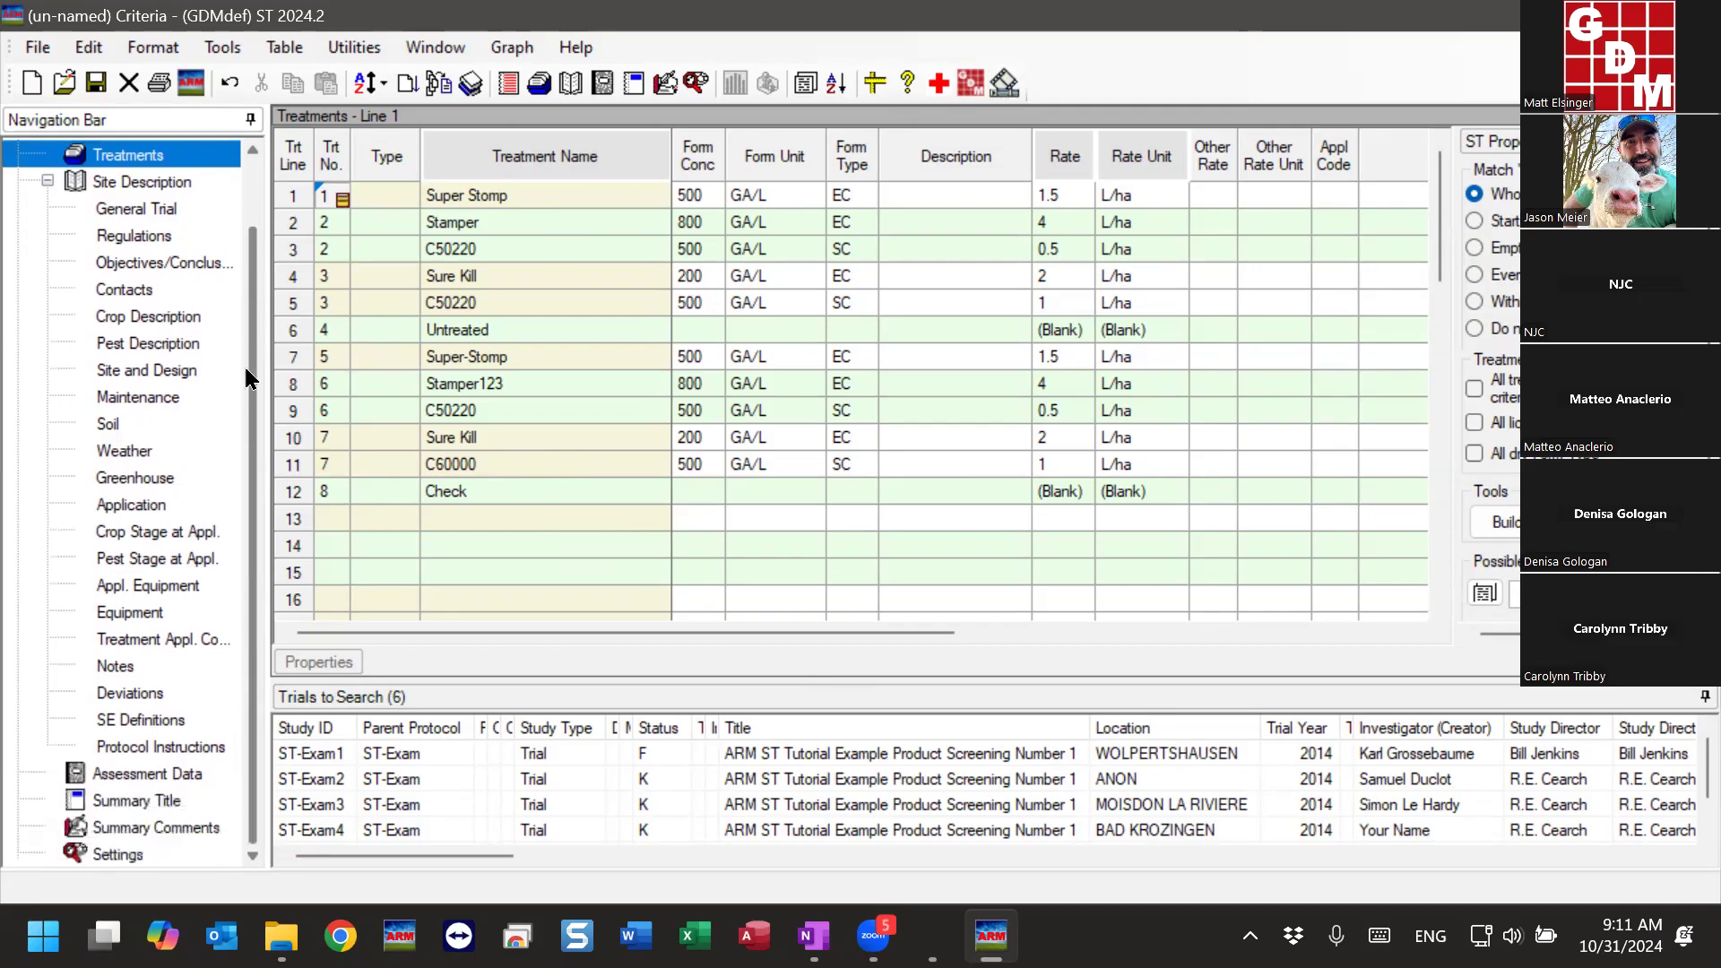
pyautogui.click(137, 773)
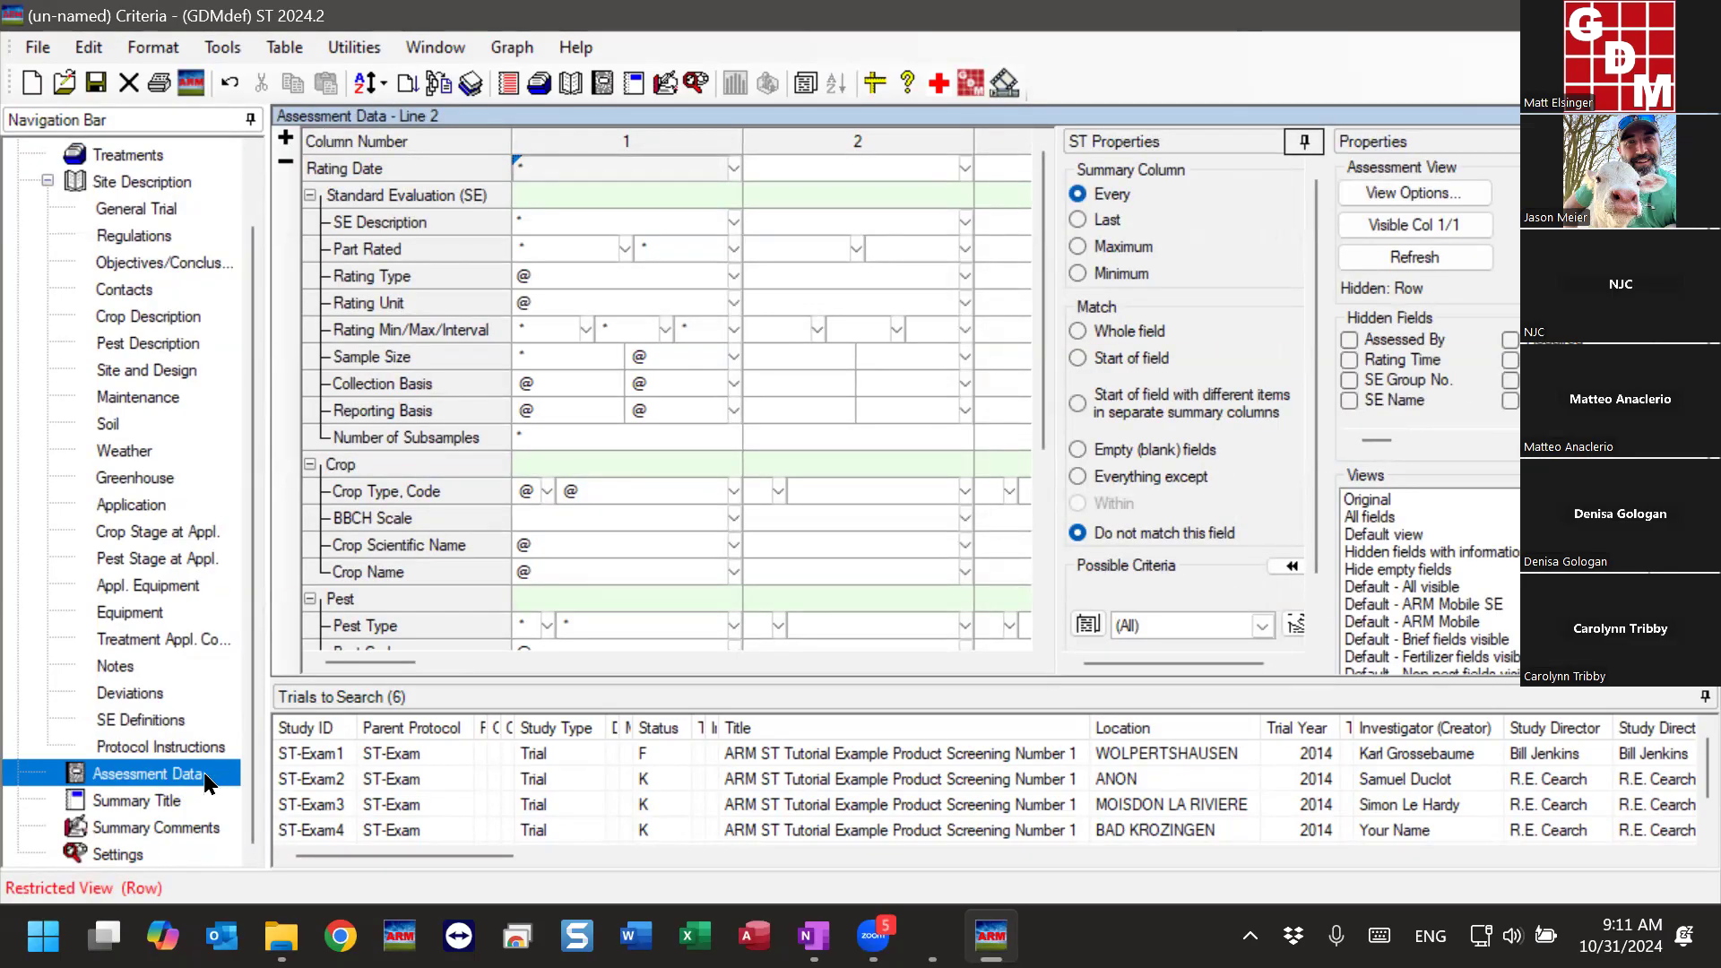
pyautogui.click(650, 554)
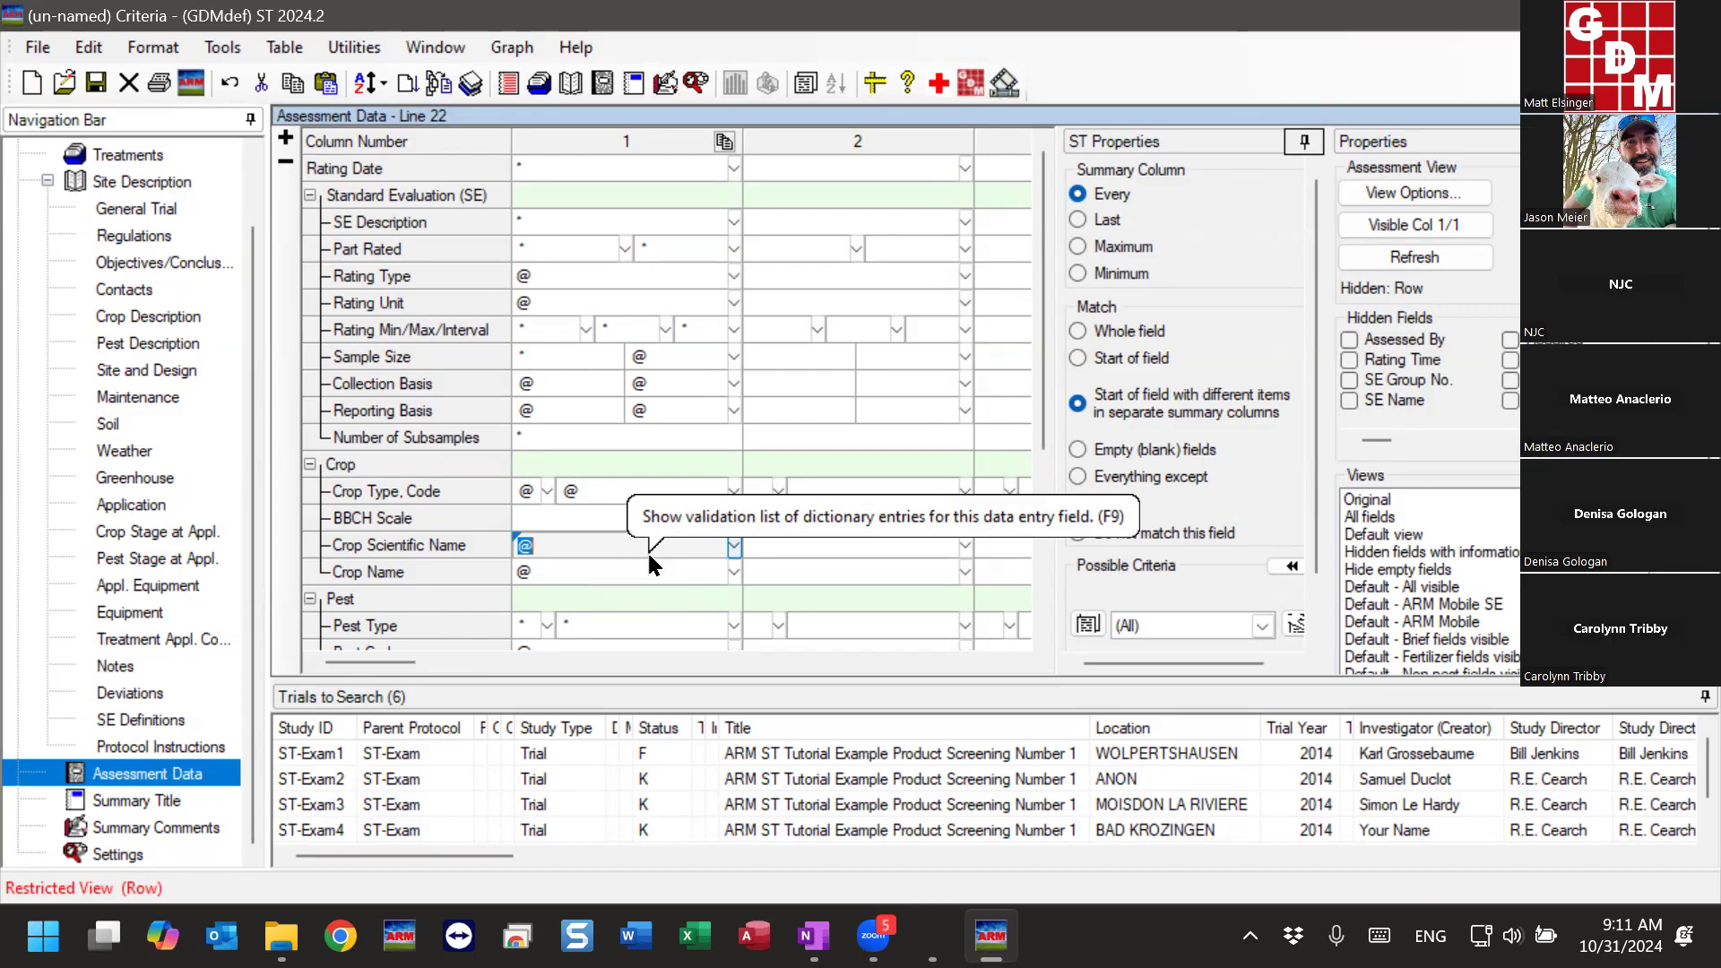
pyautogui.scroll(-4, 618, 403)
pyautogui.scroll(4, 616, 422)
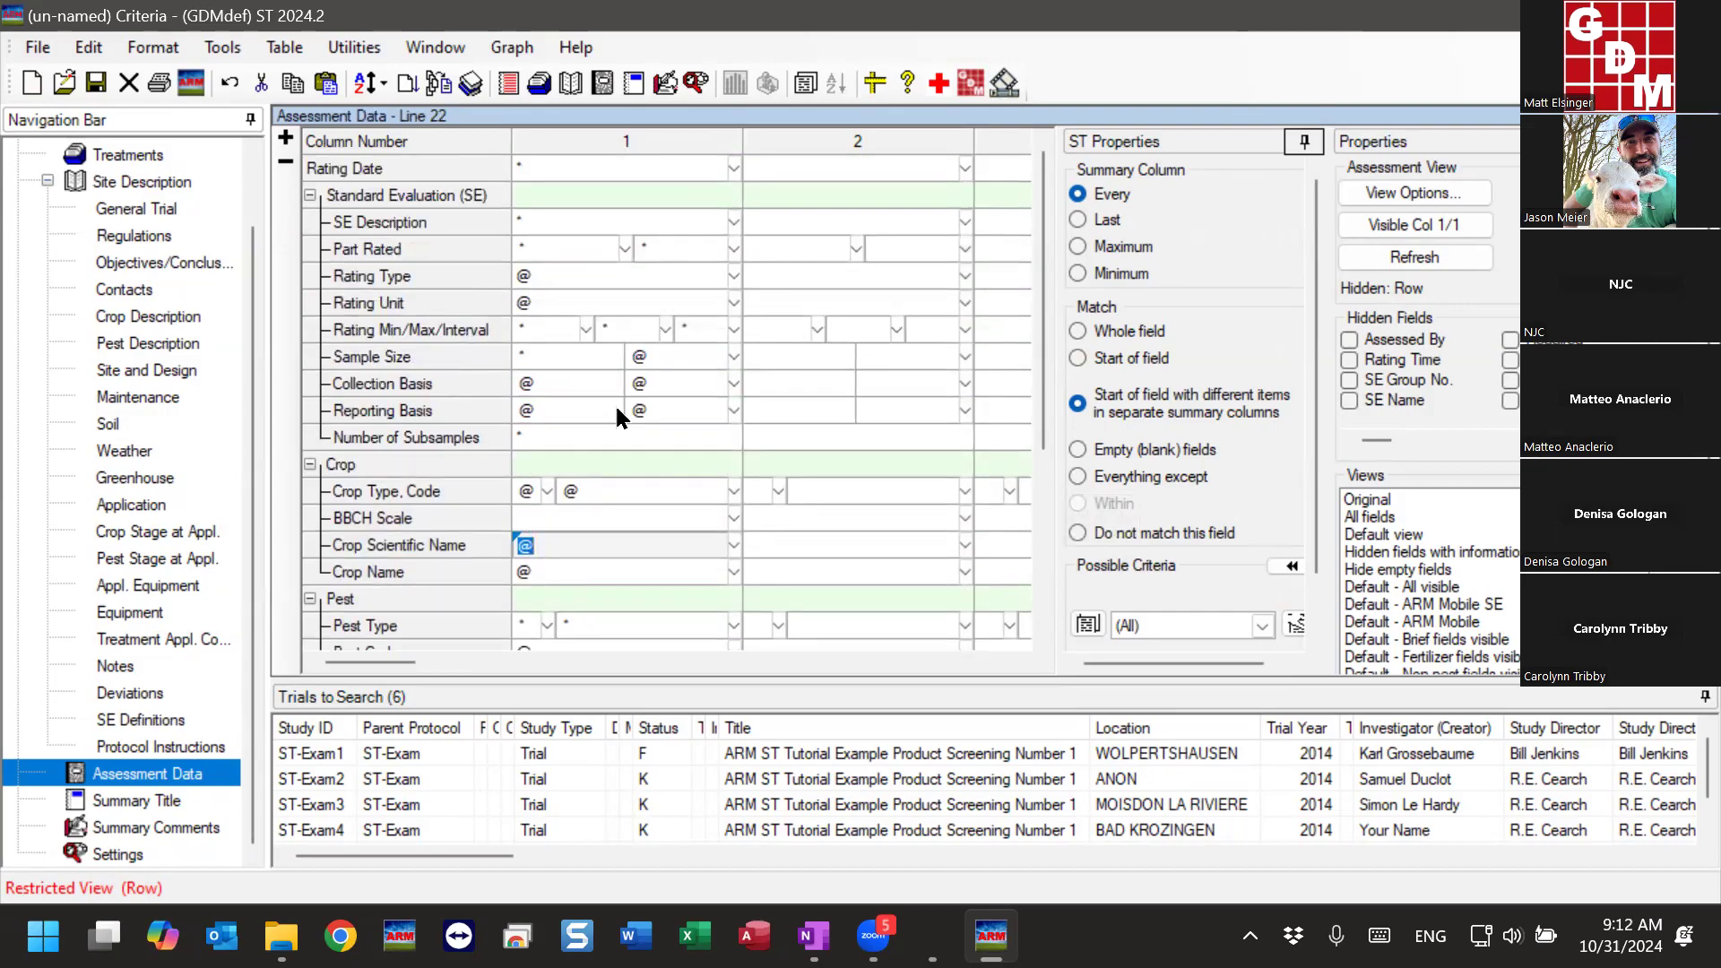
pyautogui.scroll(2, 258, 504)
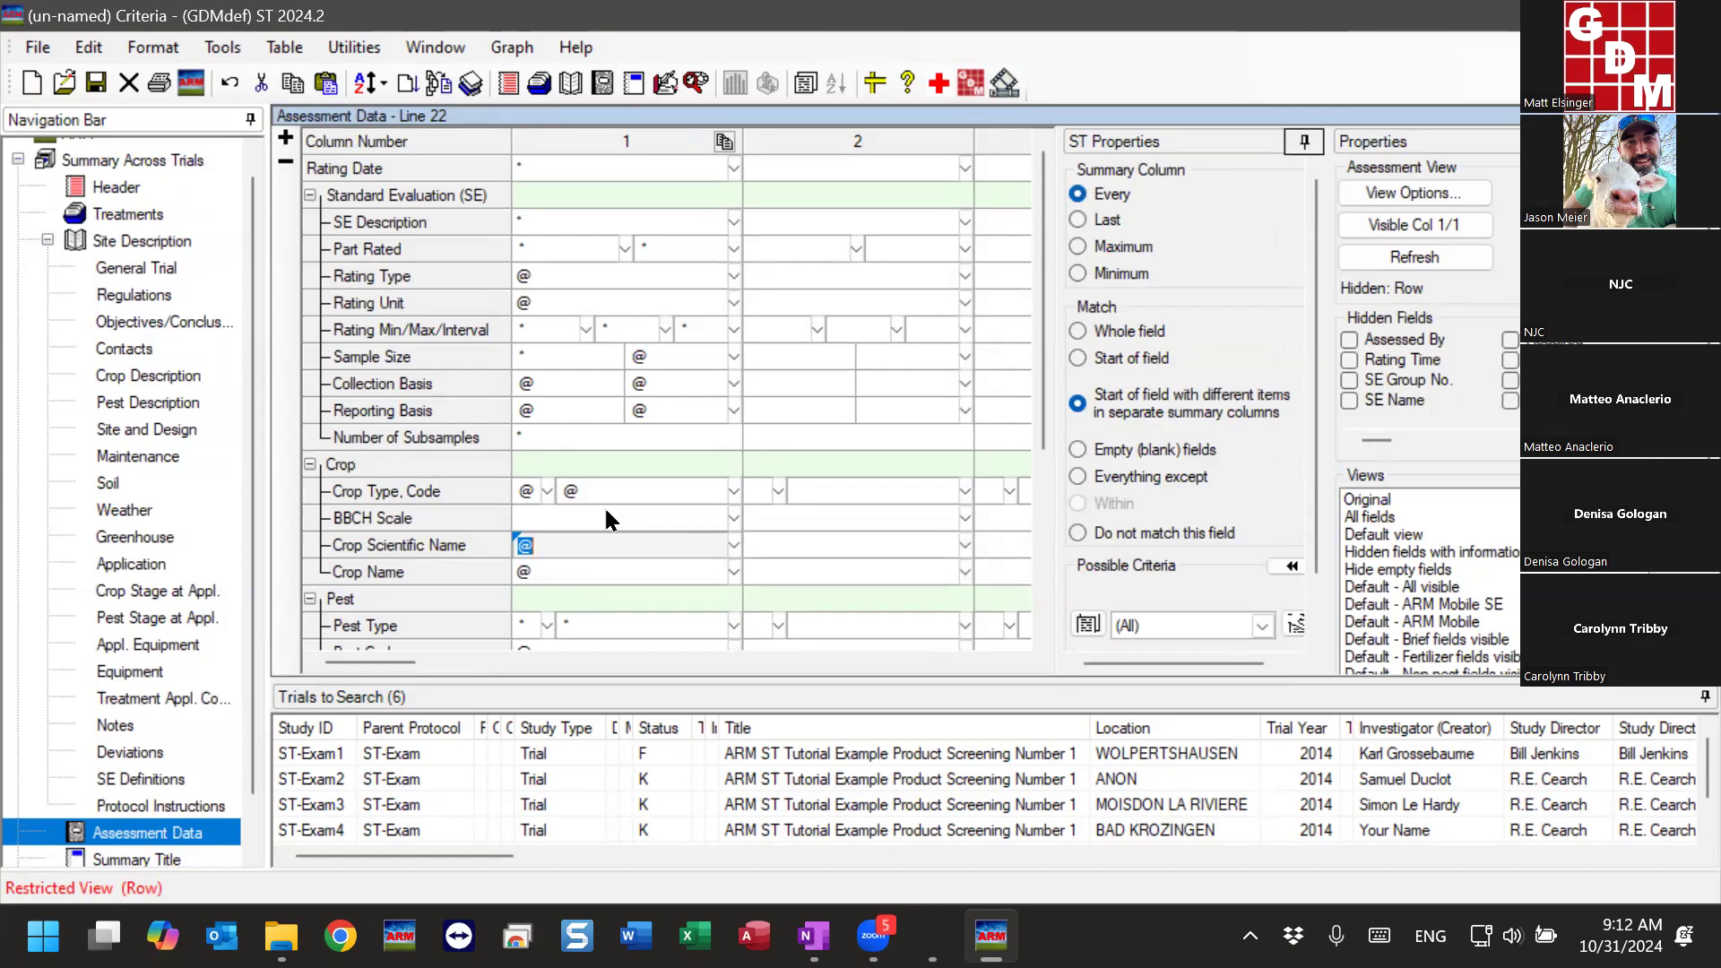
# - Return to the Treatments editor and compare the Untreated and Check lines
pyautogui.click(111, 215)
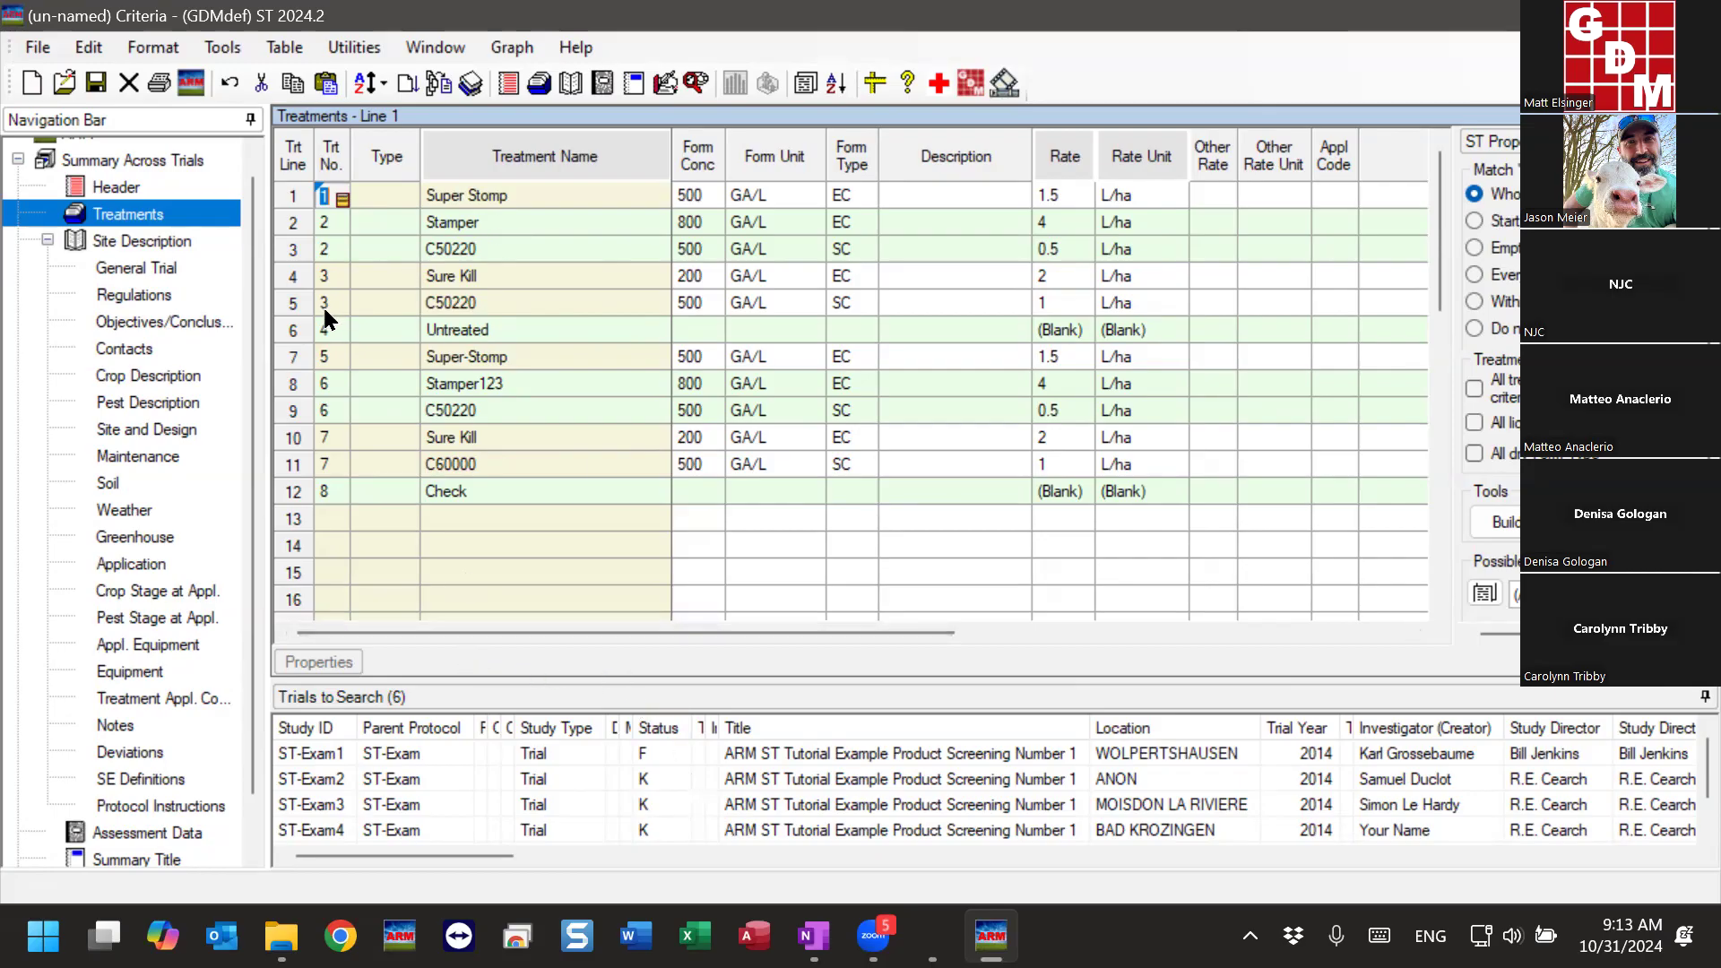
pyautogui.click(289, 332)
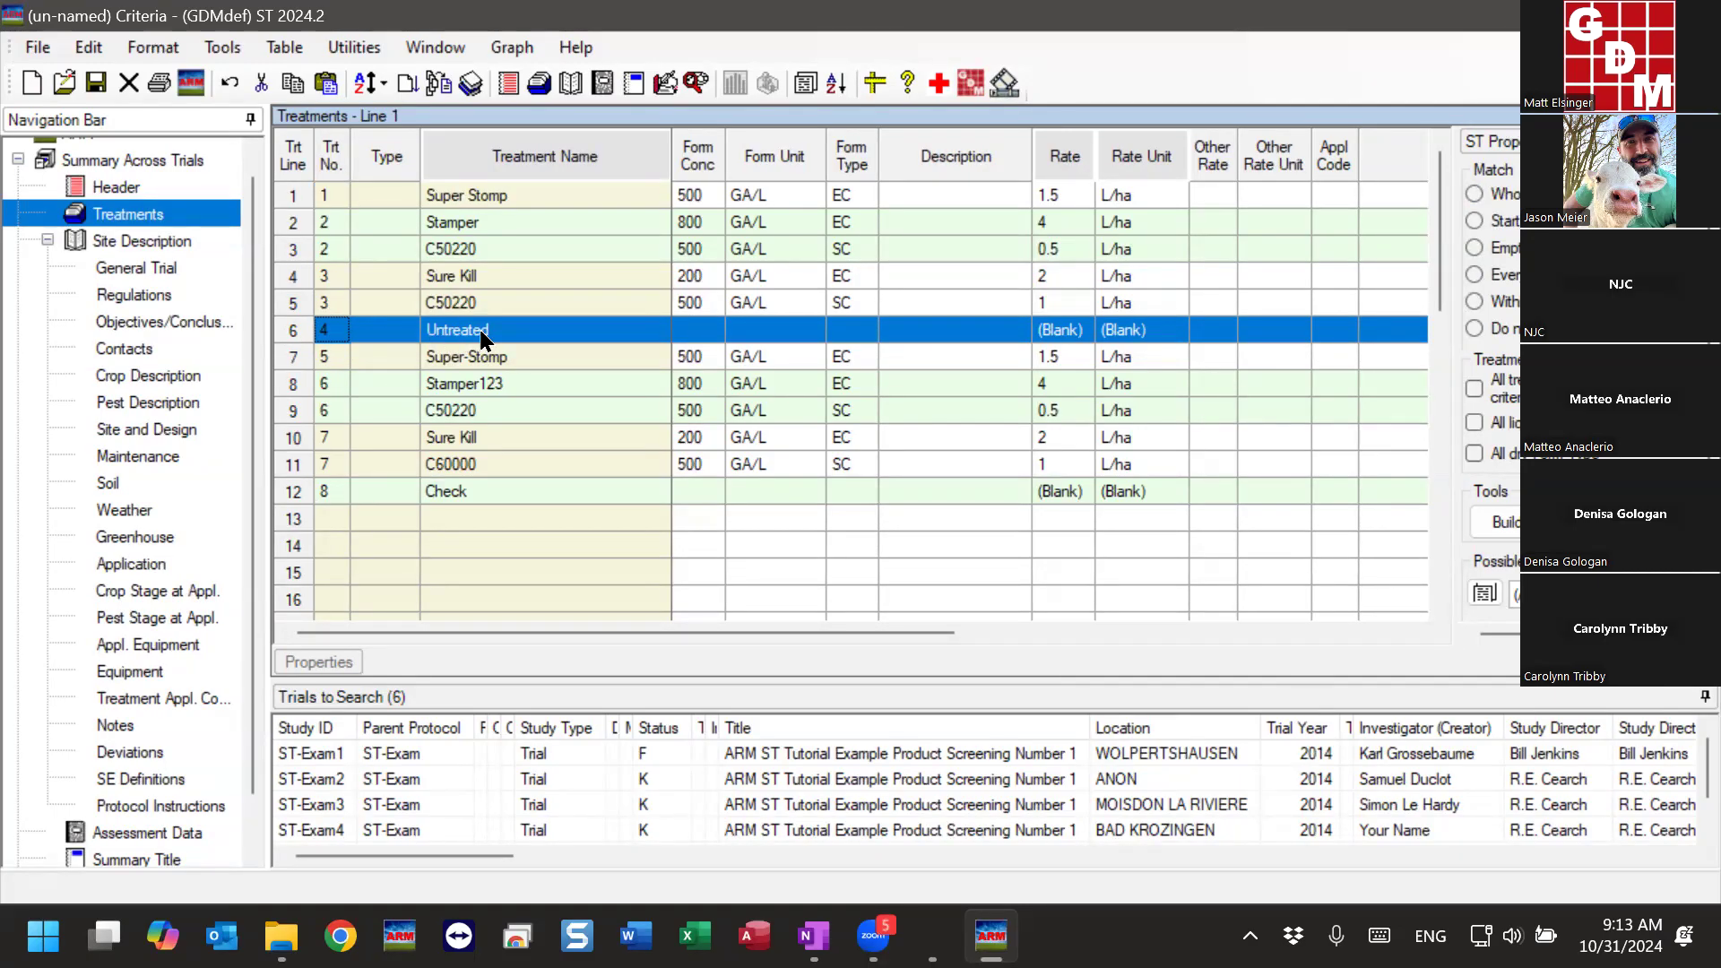
pyautogui.click(297, 489)
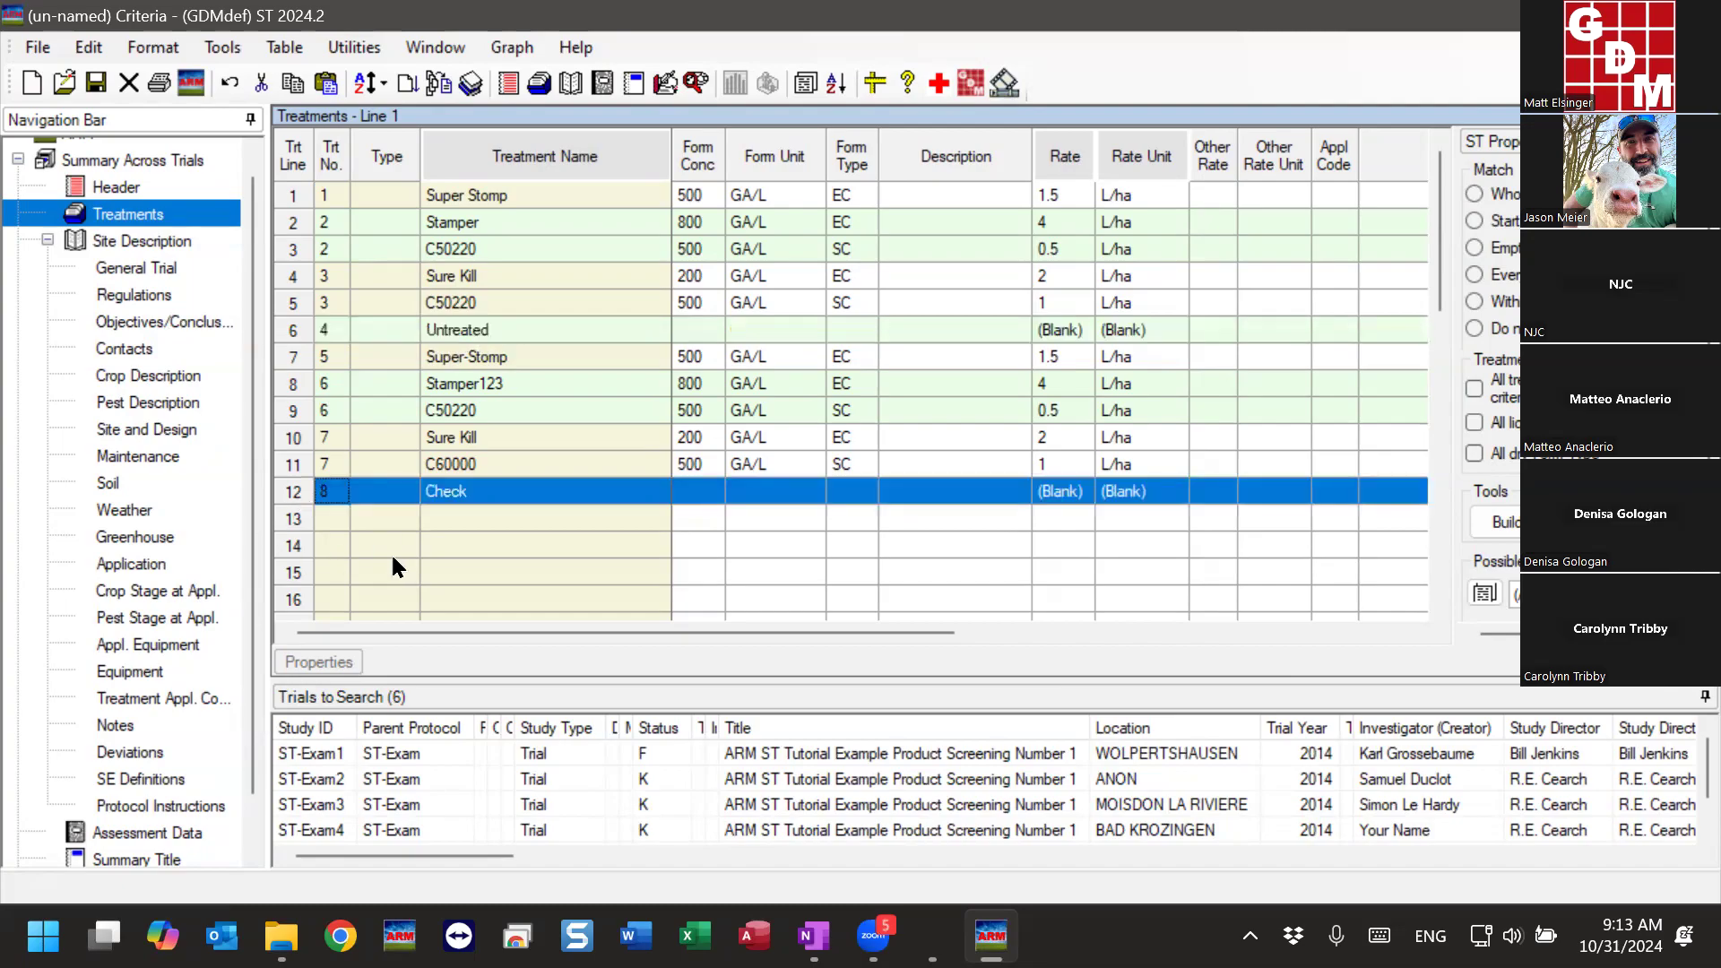
pyautogui.click(470, 499)
pyautogui.click(590, 337)
pyautogui.click(558, 484)
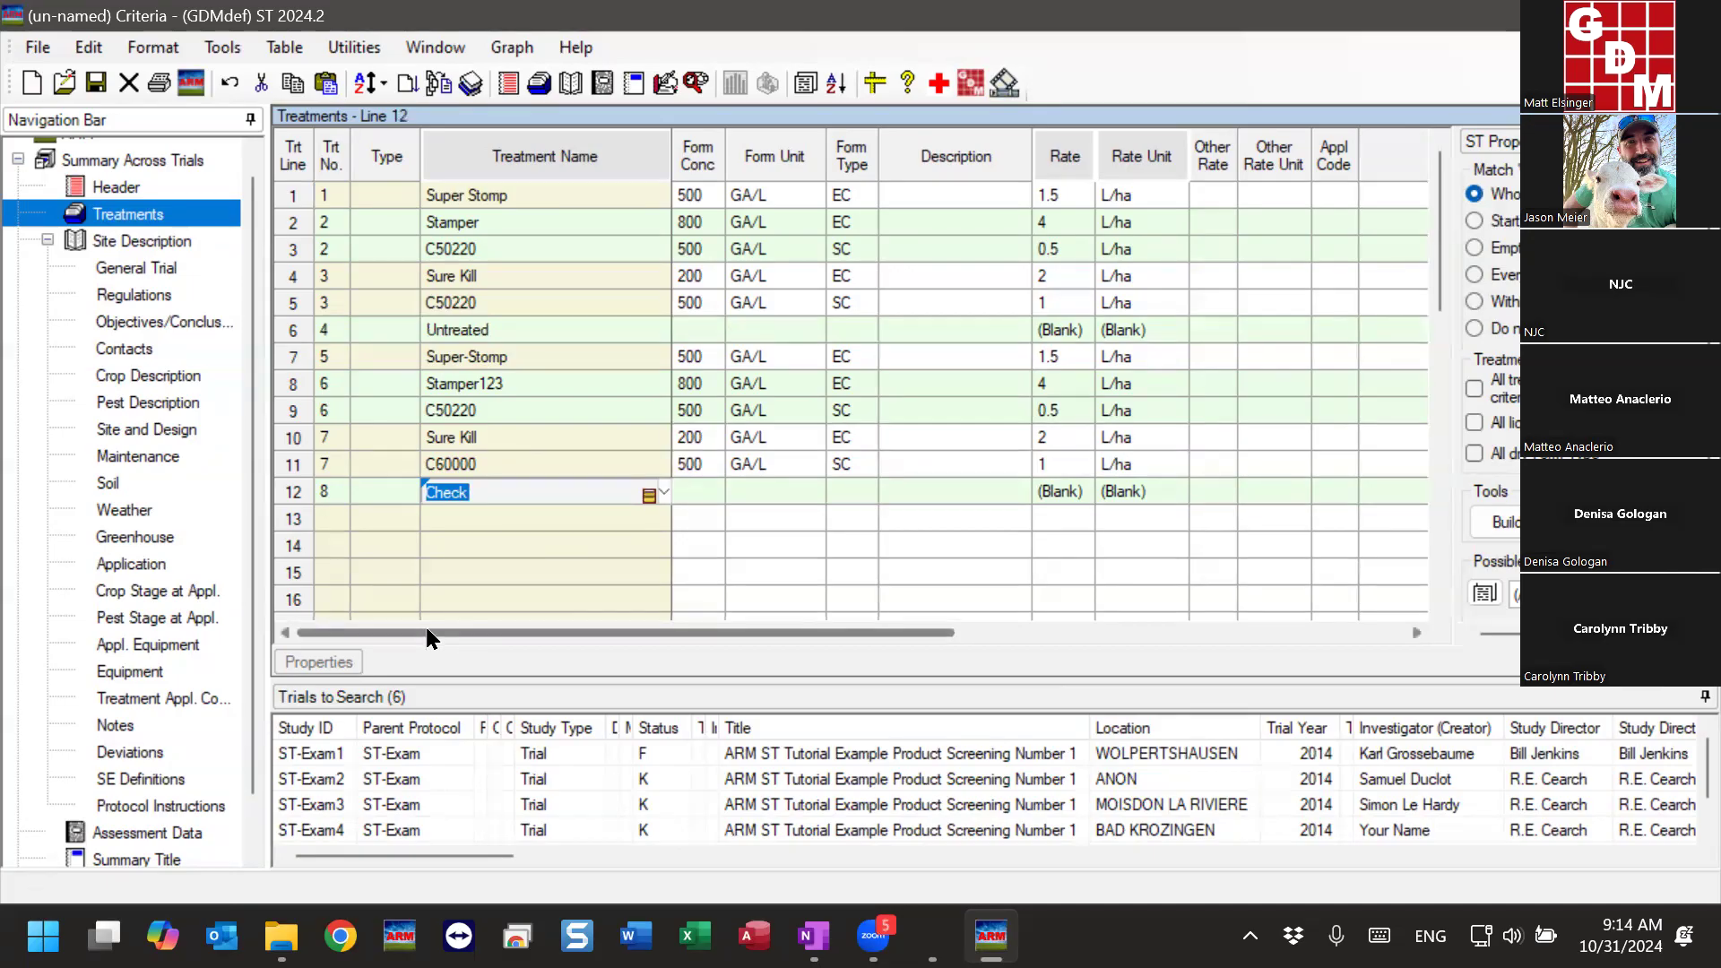
# - Set the Equiv Trt of the Check treatment on line 12 to 4, matching it to the Untreated treatment
pyautogui.moveTo(427, 636); pyautogui.dragTo(1165, 634)
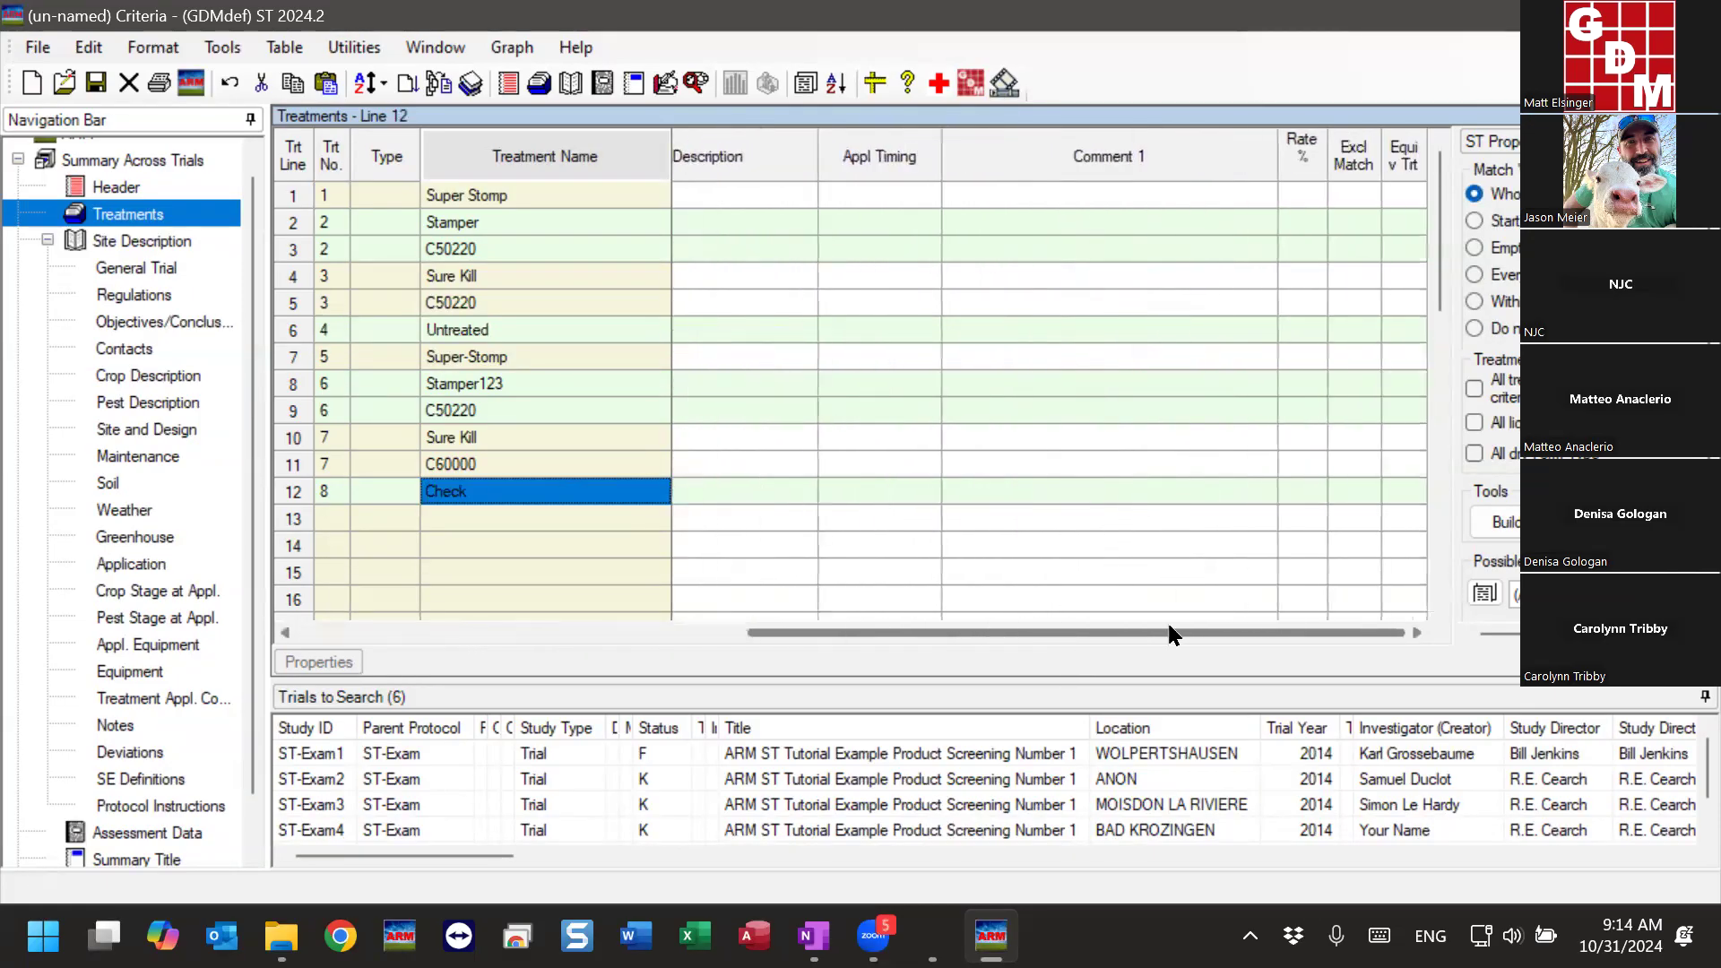
pyautogui.doubleClick(1332, 147)
pyautogui.moveTo(1314, 633); pyautogui.dragTo(1346, 634)
pyautogui.moveTo(1425, 149); pyautogui.dragTo(1426, 149)
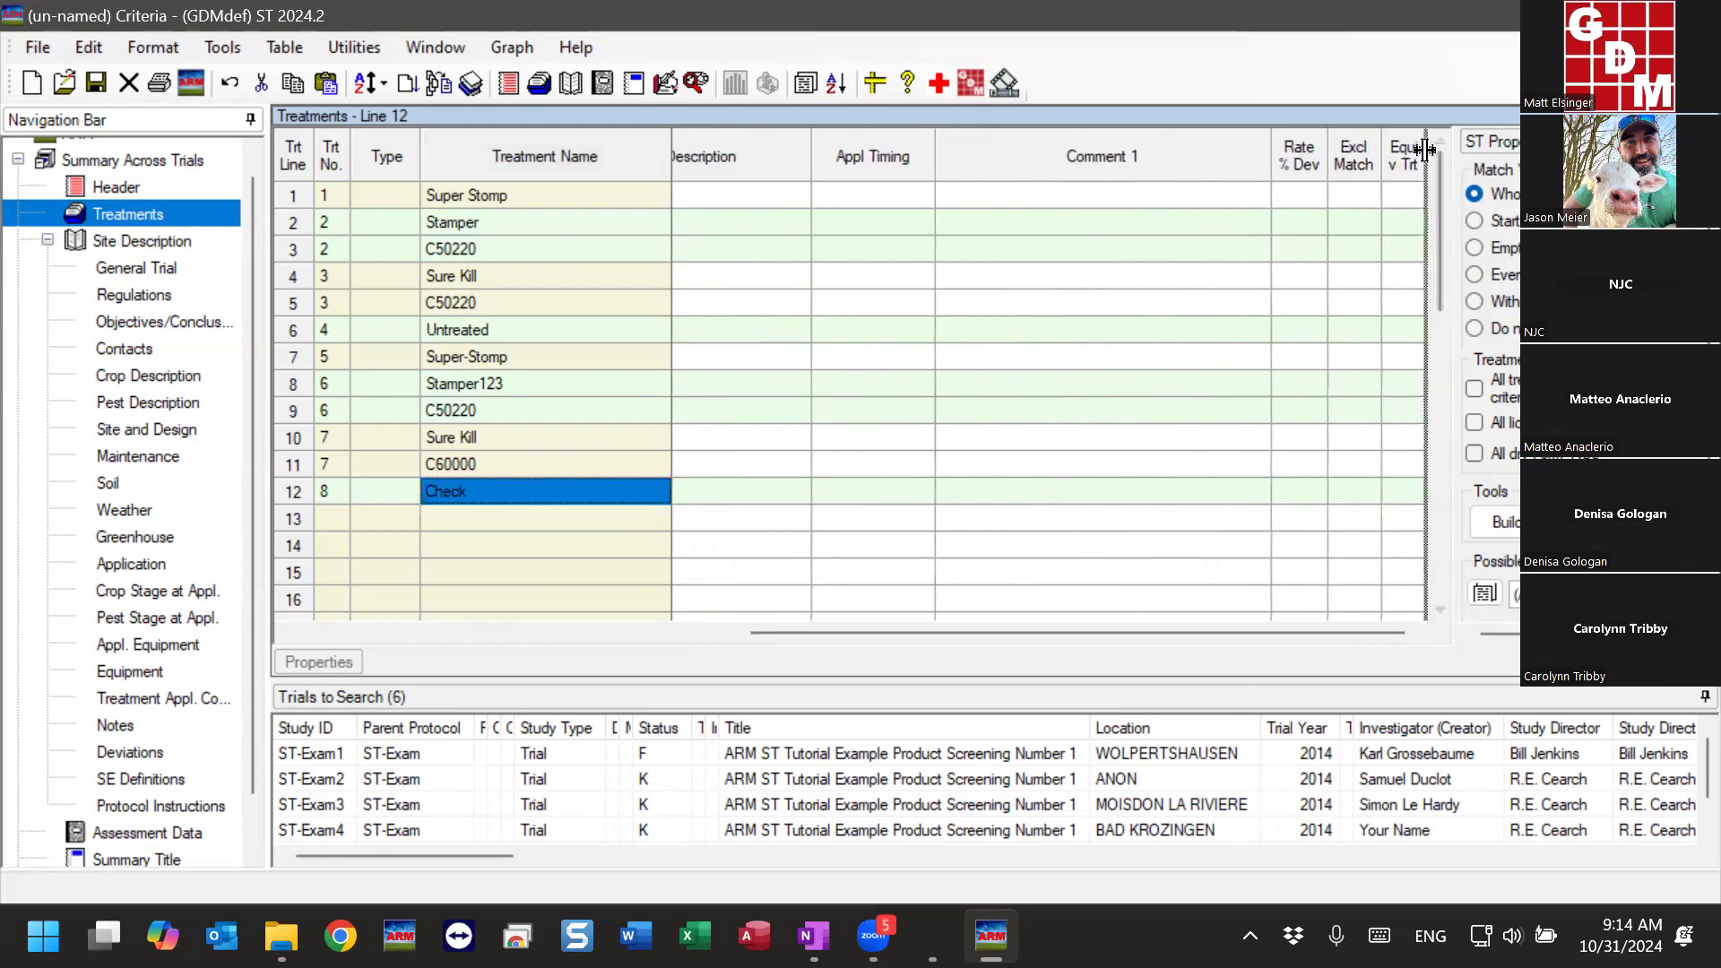
pyautogui.doubleClick(1425, 150)
pyautogui.moveTo(1300, 636); pyautogui.dragTo(1422, 638)
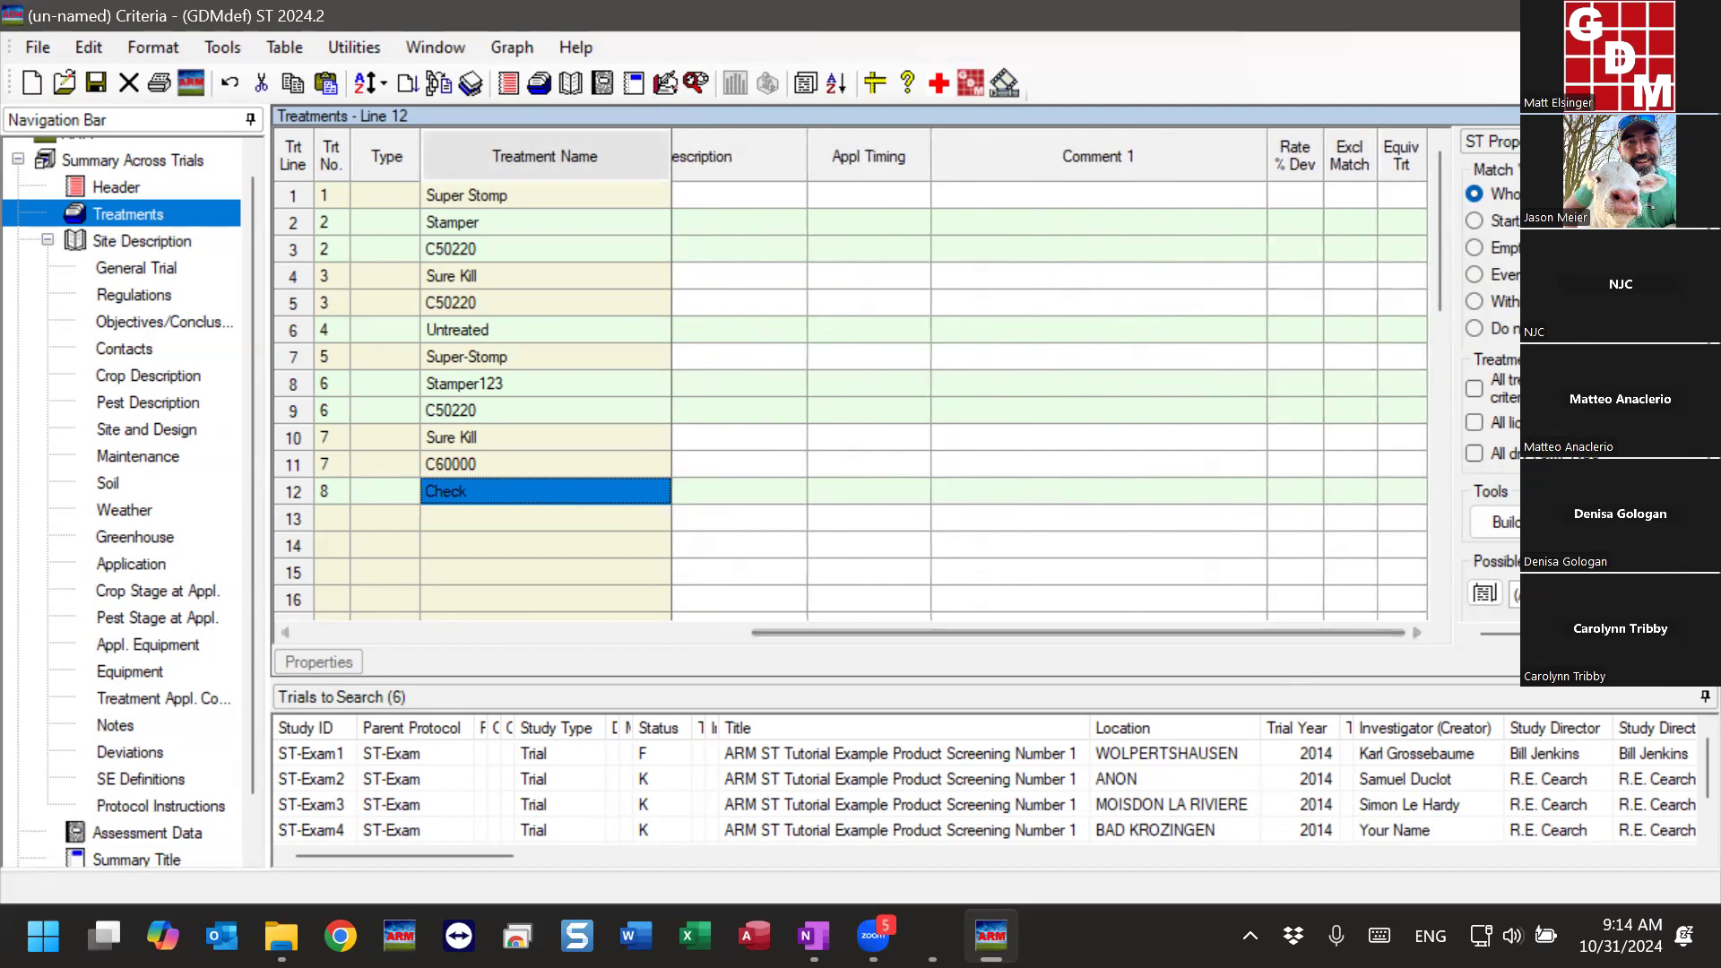
pyautogui.click(1397, 493)
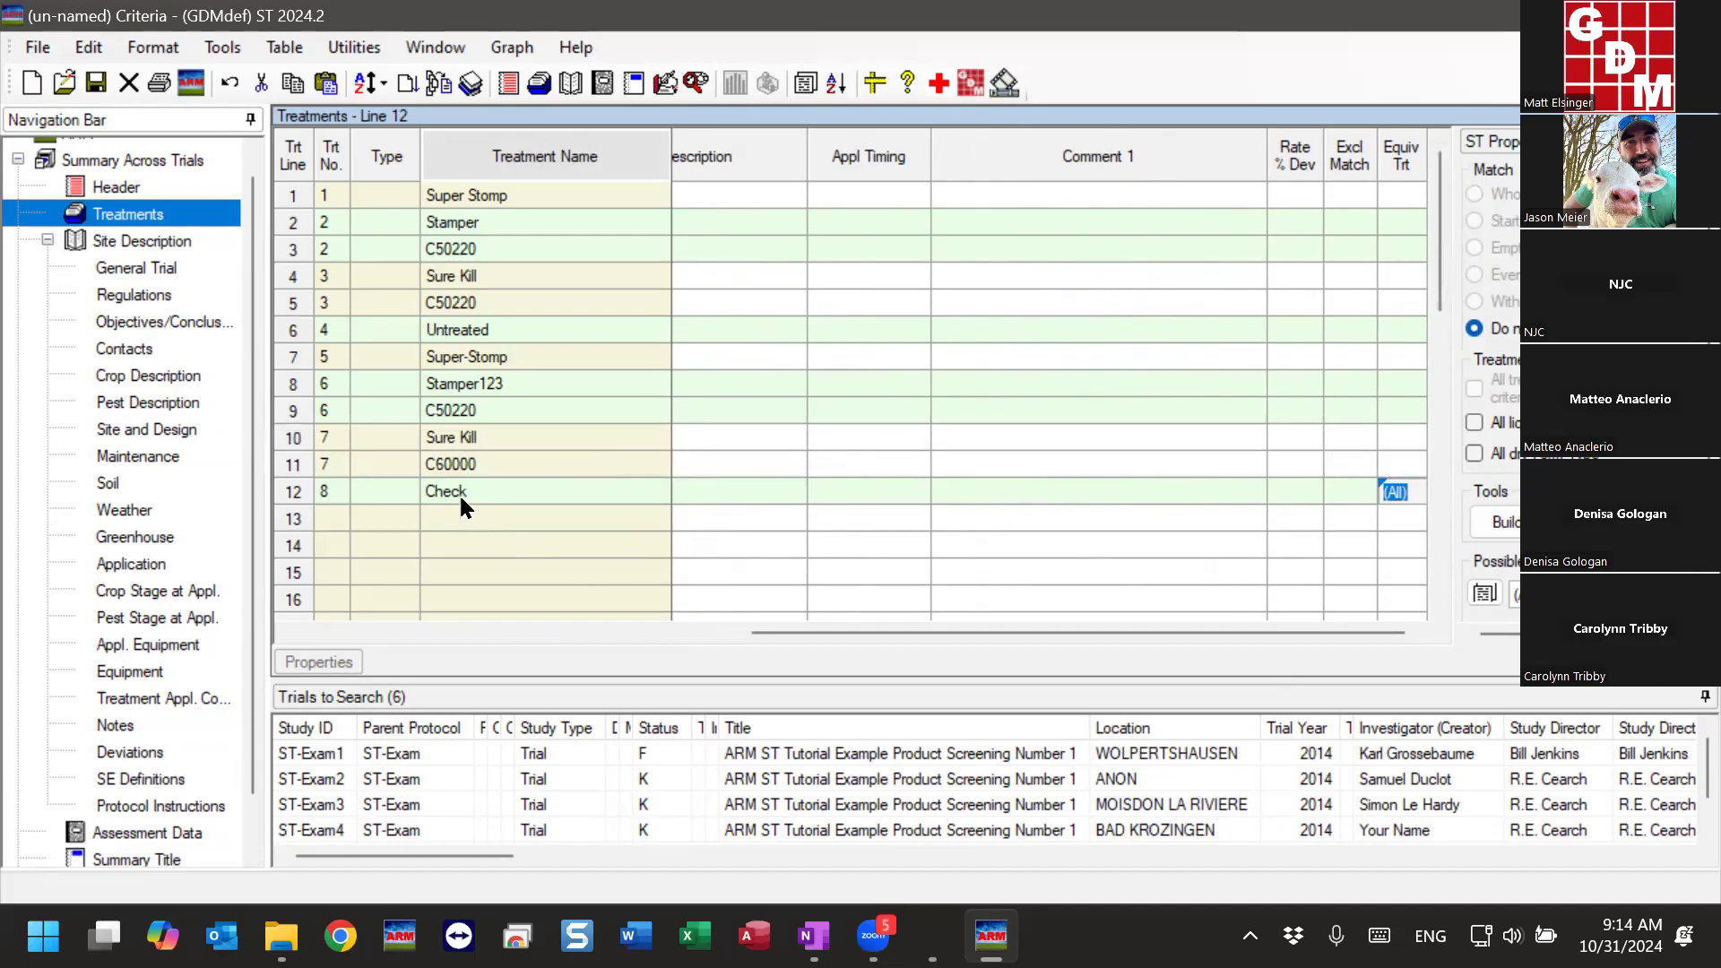
pyautogui.write('4')
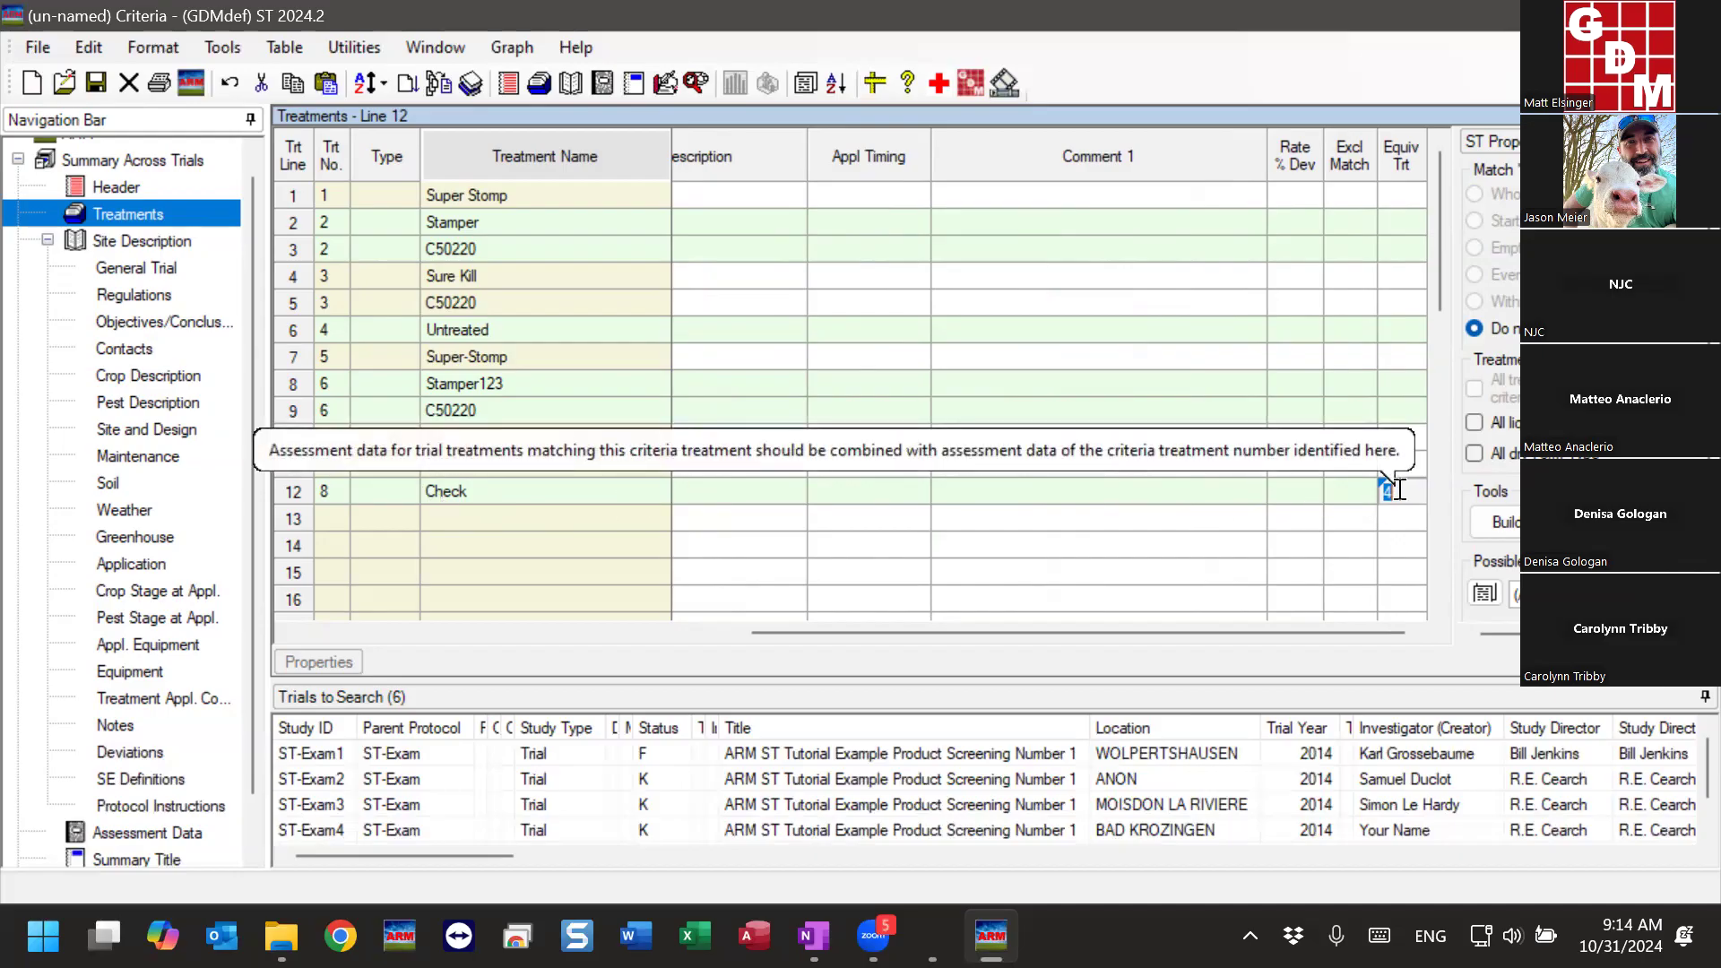
pyautogui.click(529, 332)
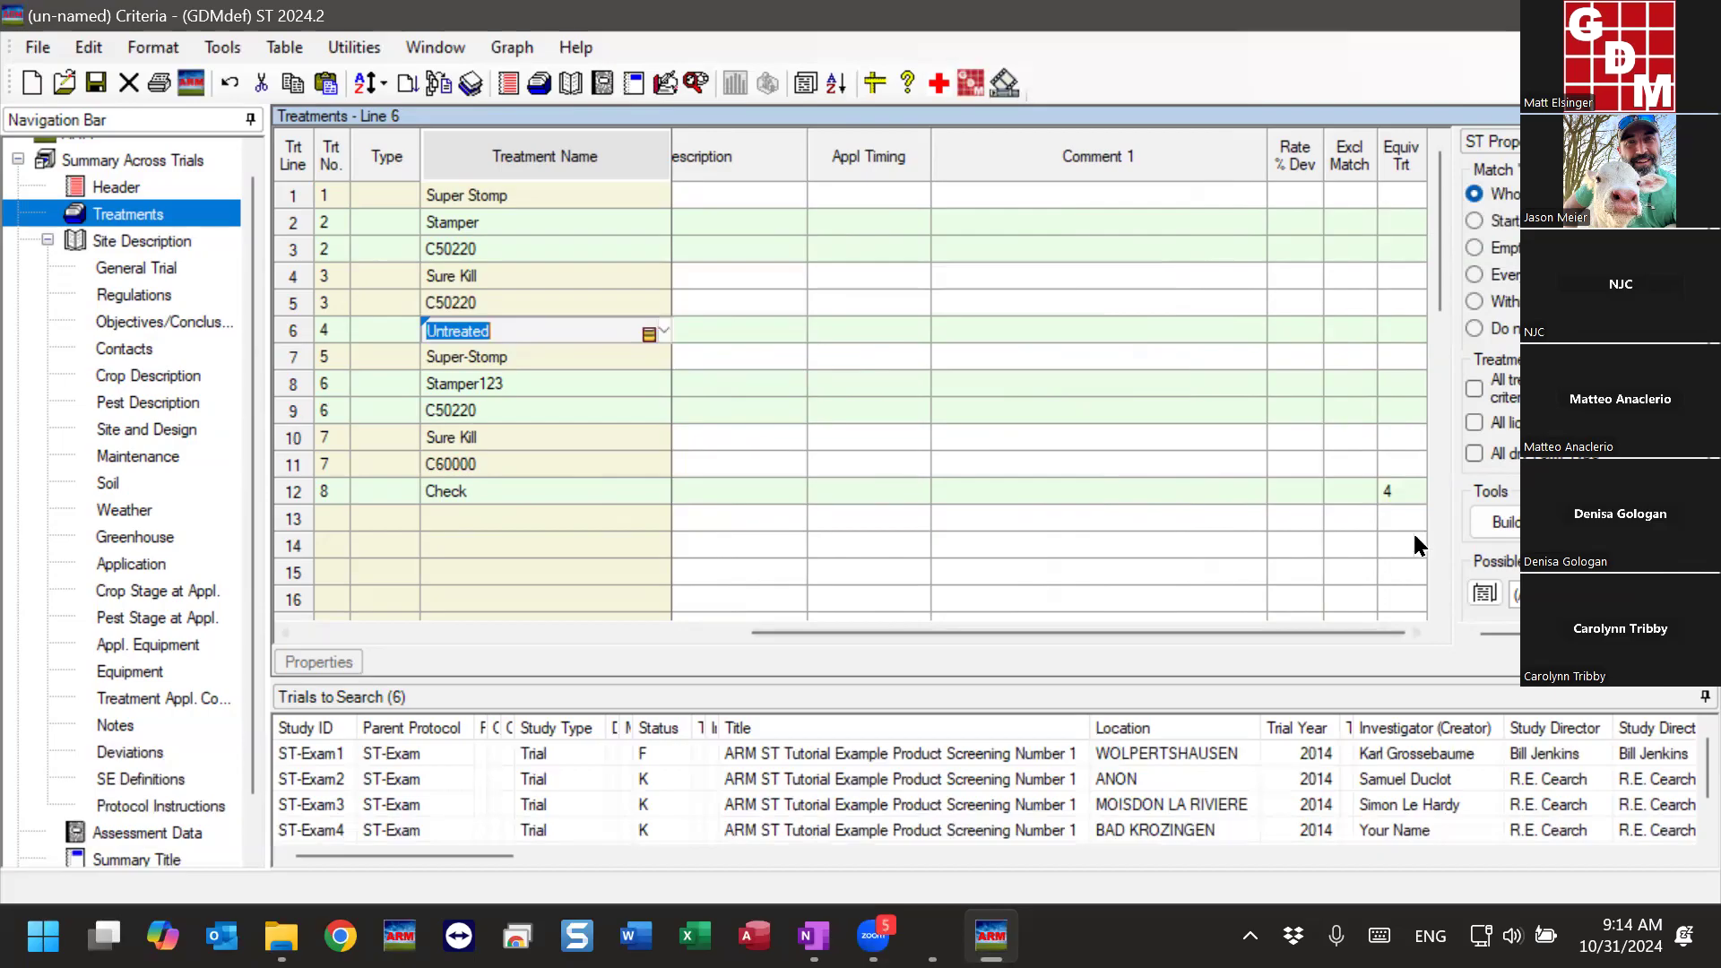
# - Compare the Equiv Trt entries and treatment names of the Check and Untreated lines
pyautogui.click(1390, 491)
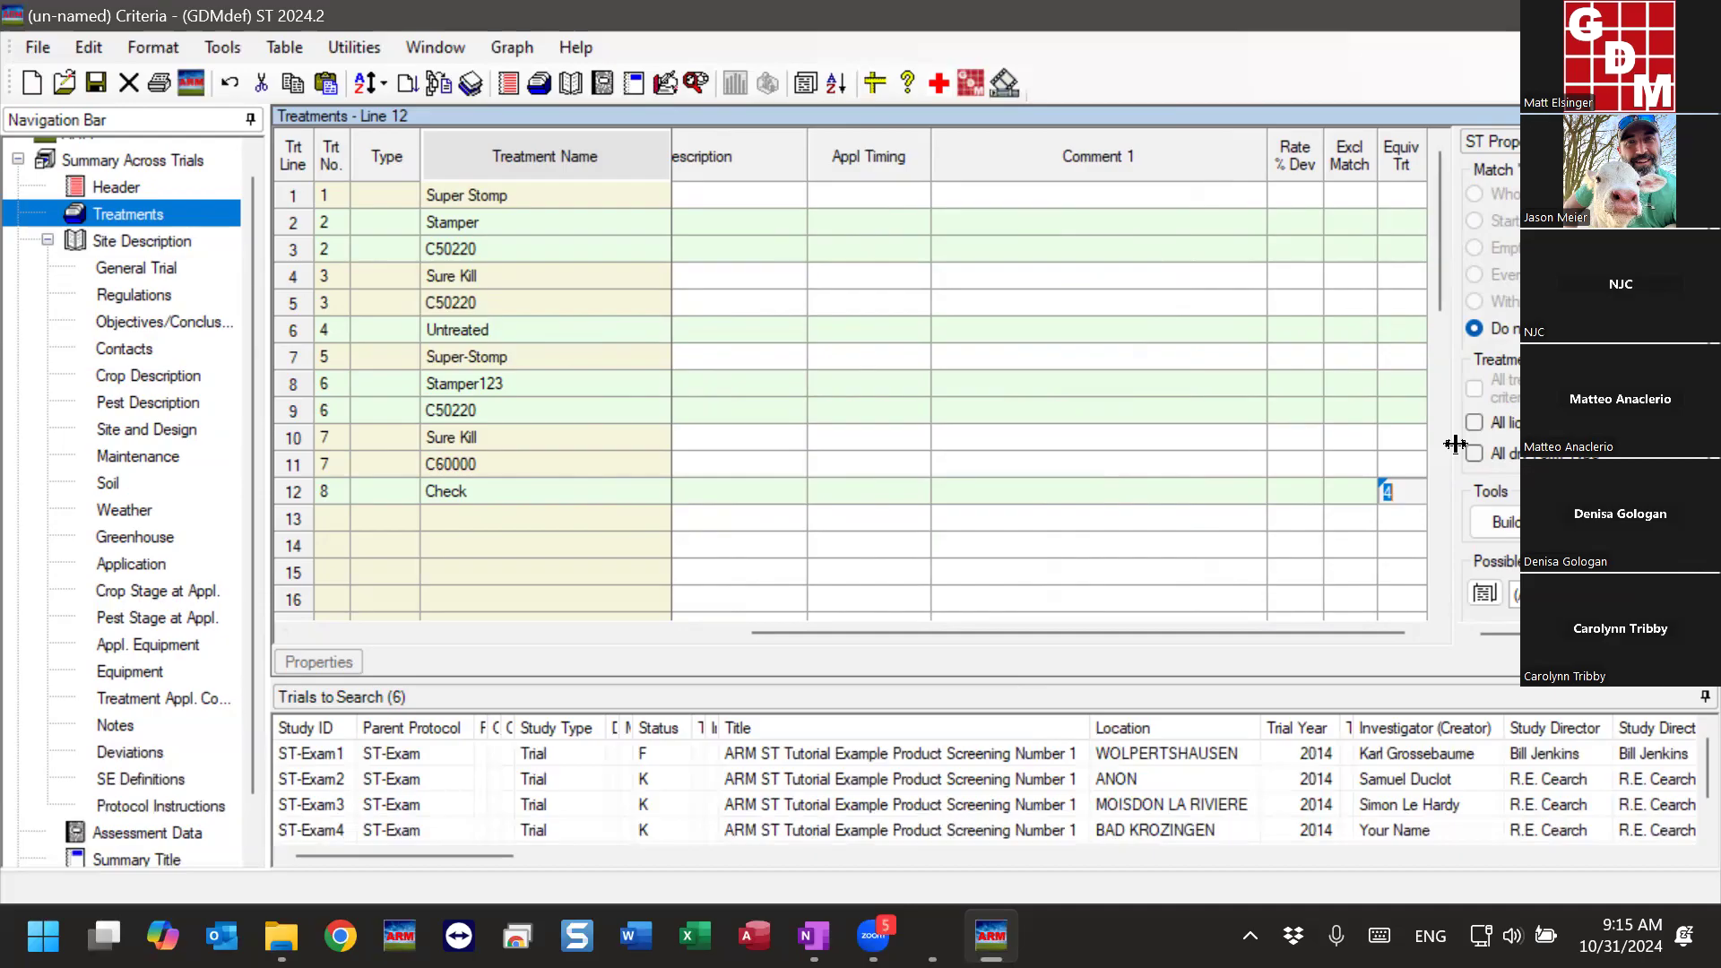
pyautogui.click(1403, 490)
pyautogui.click(491, 491)
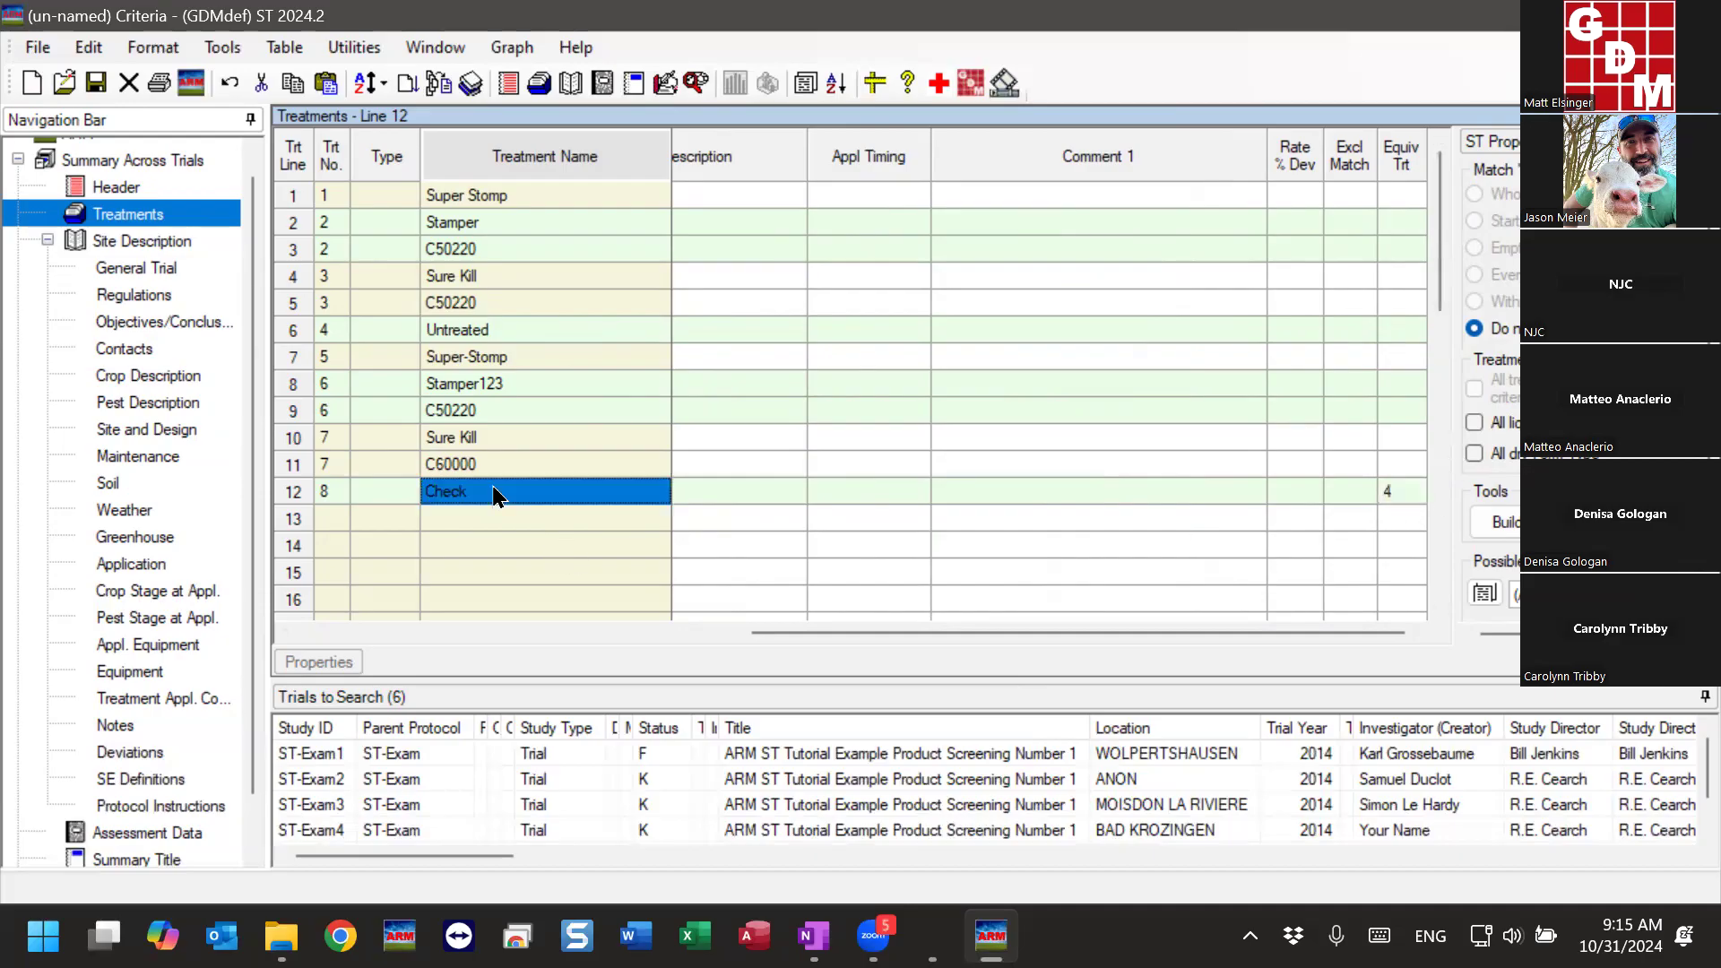
pyautogui.click(492, 493)
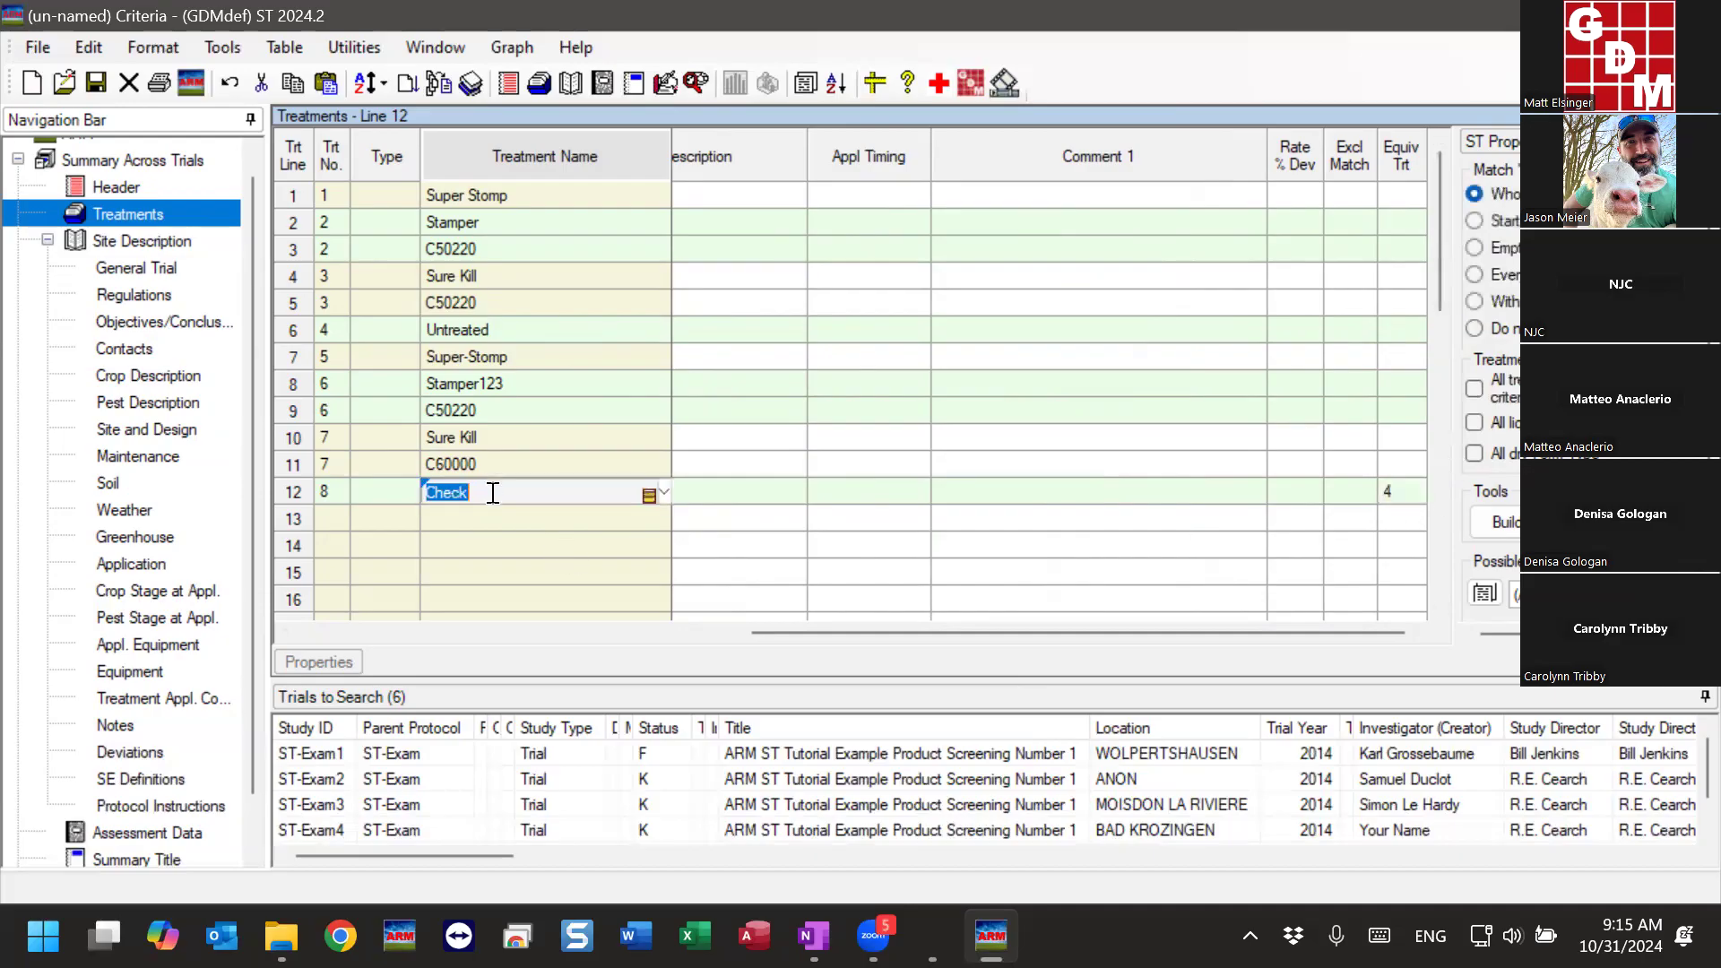
pyautogui.click(498, 328)
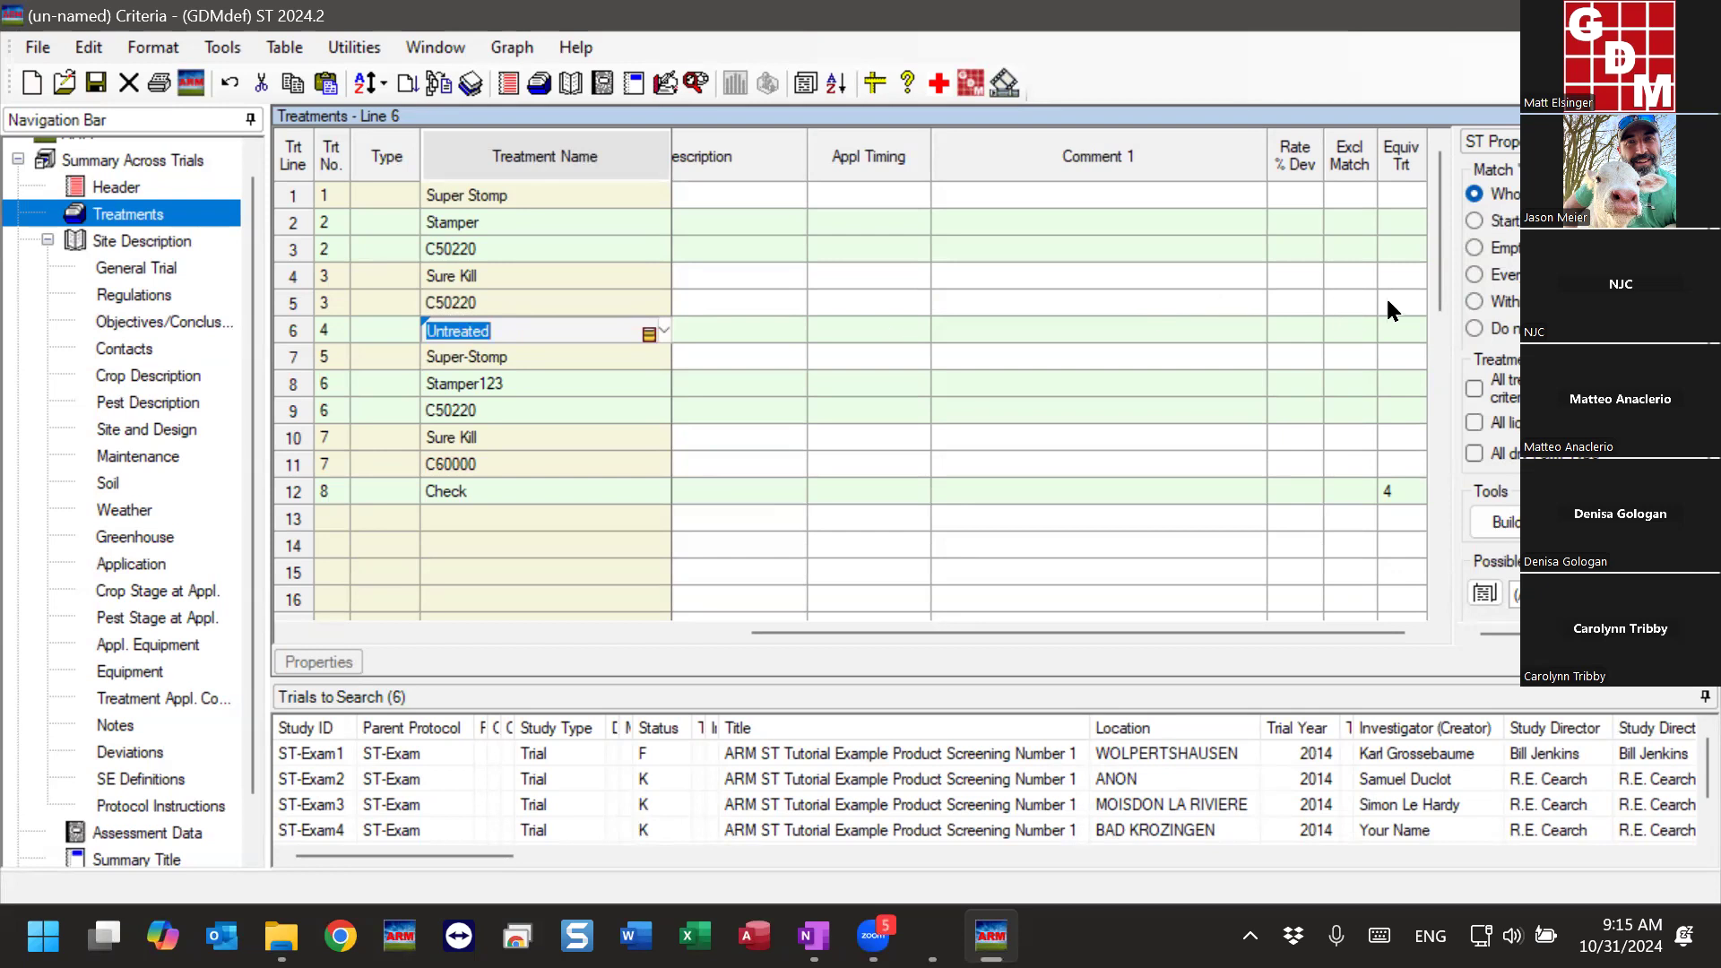
pyautogui.click(1386, 329)
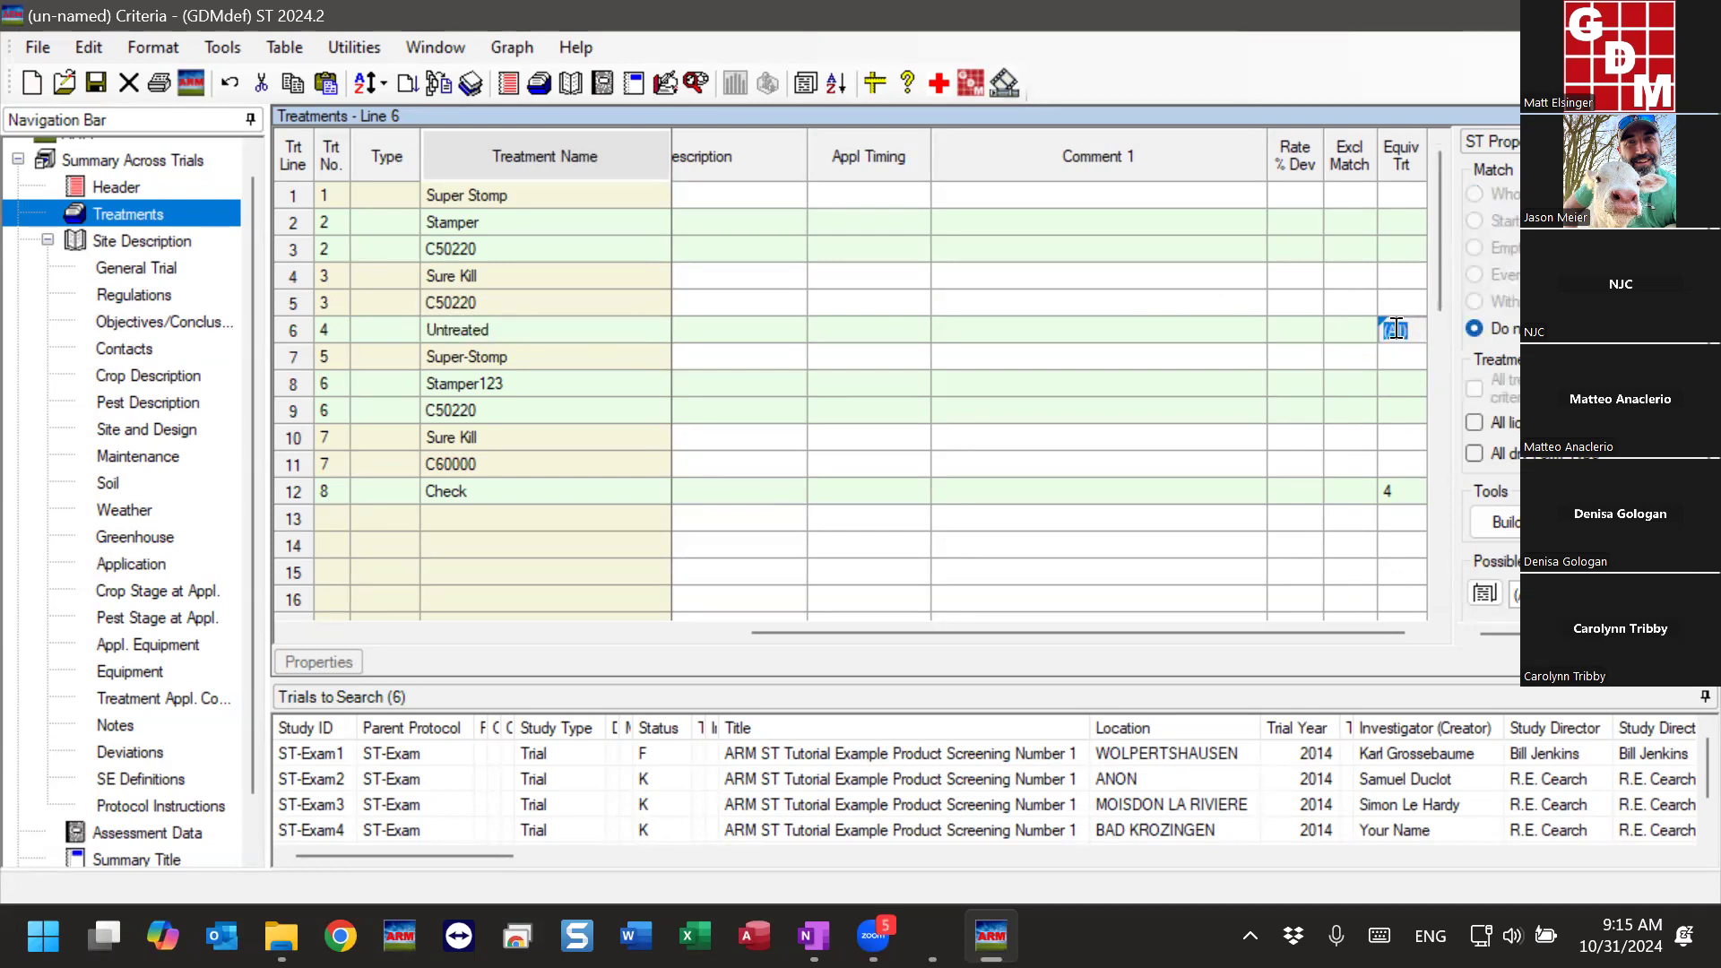
pyautogui.click(295, 328)
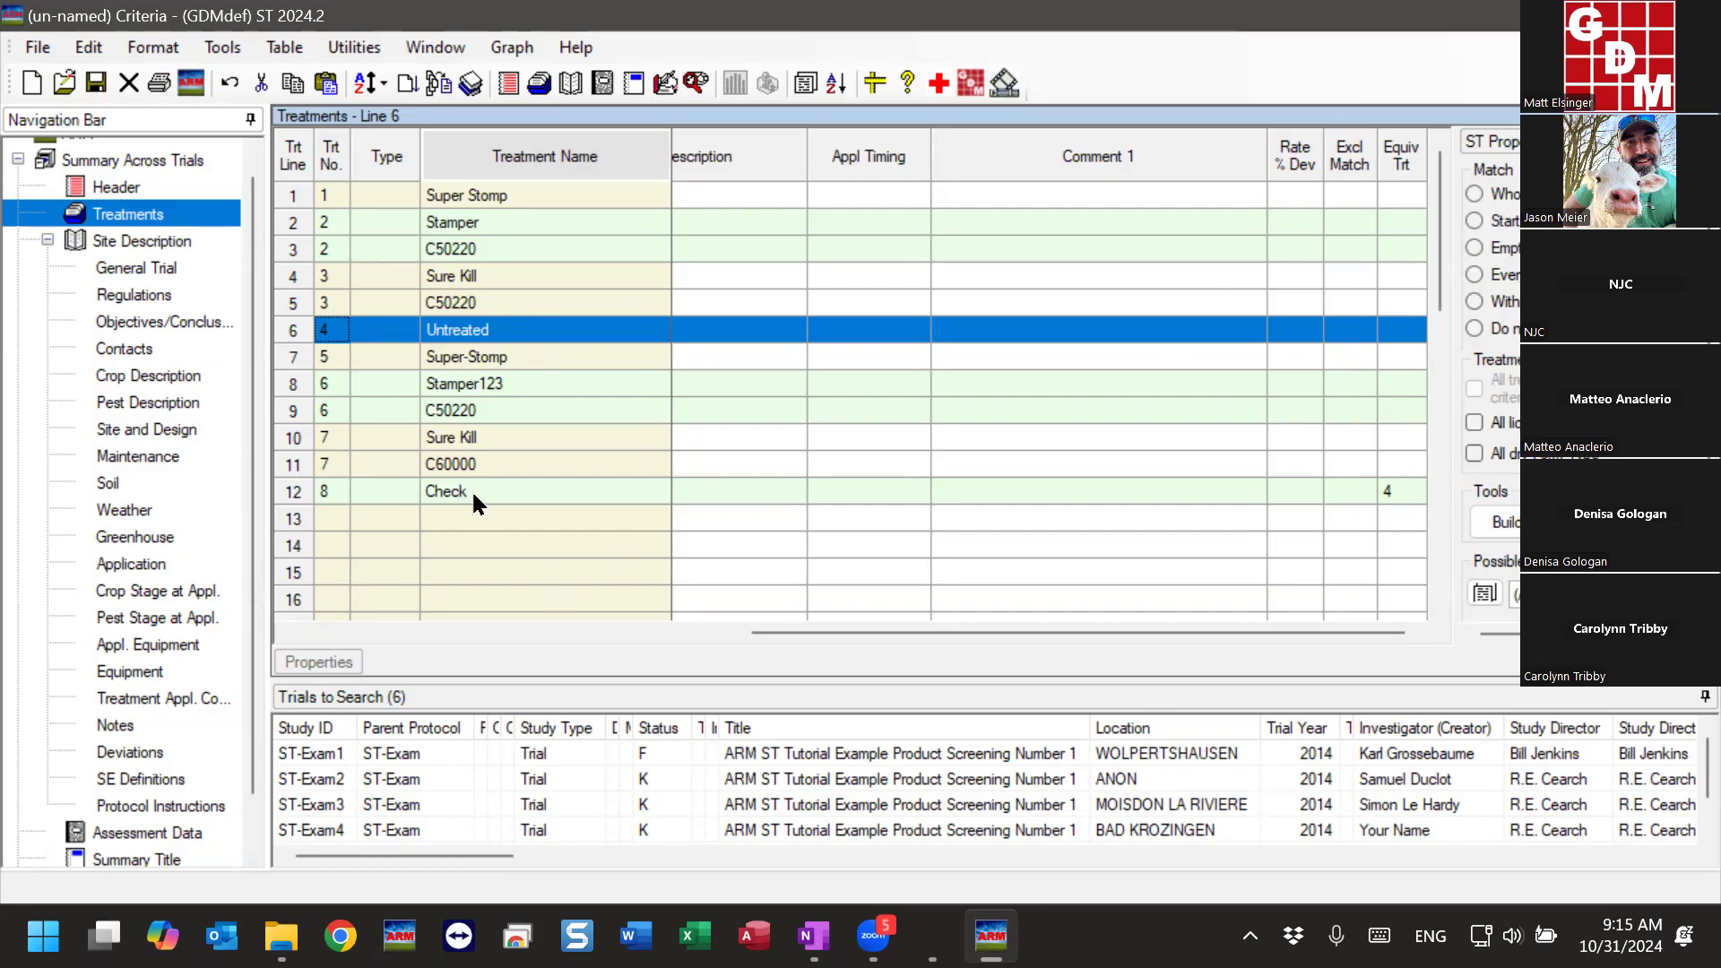
pyautogui.click(292, 492)
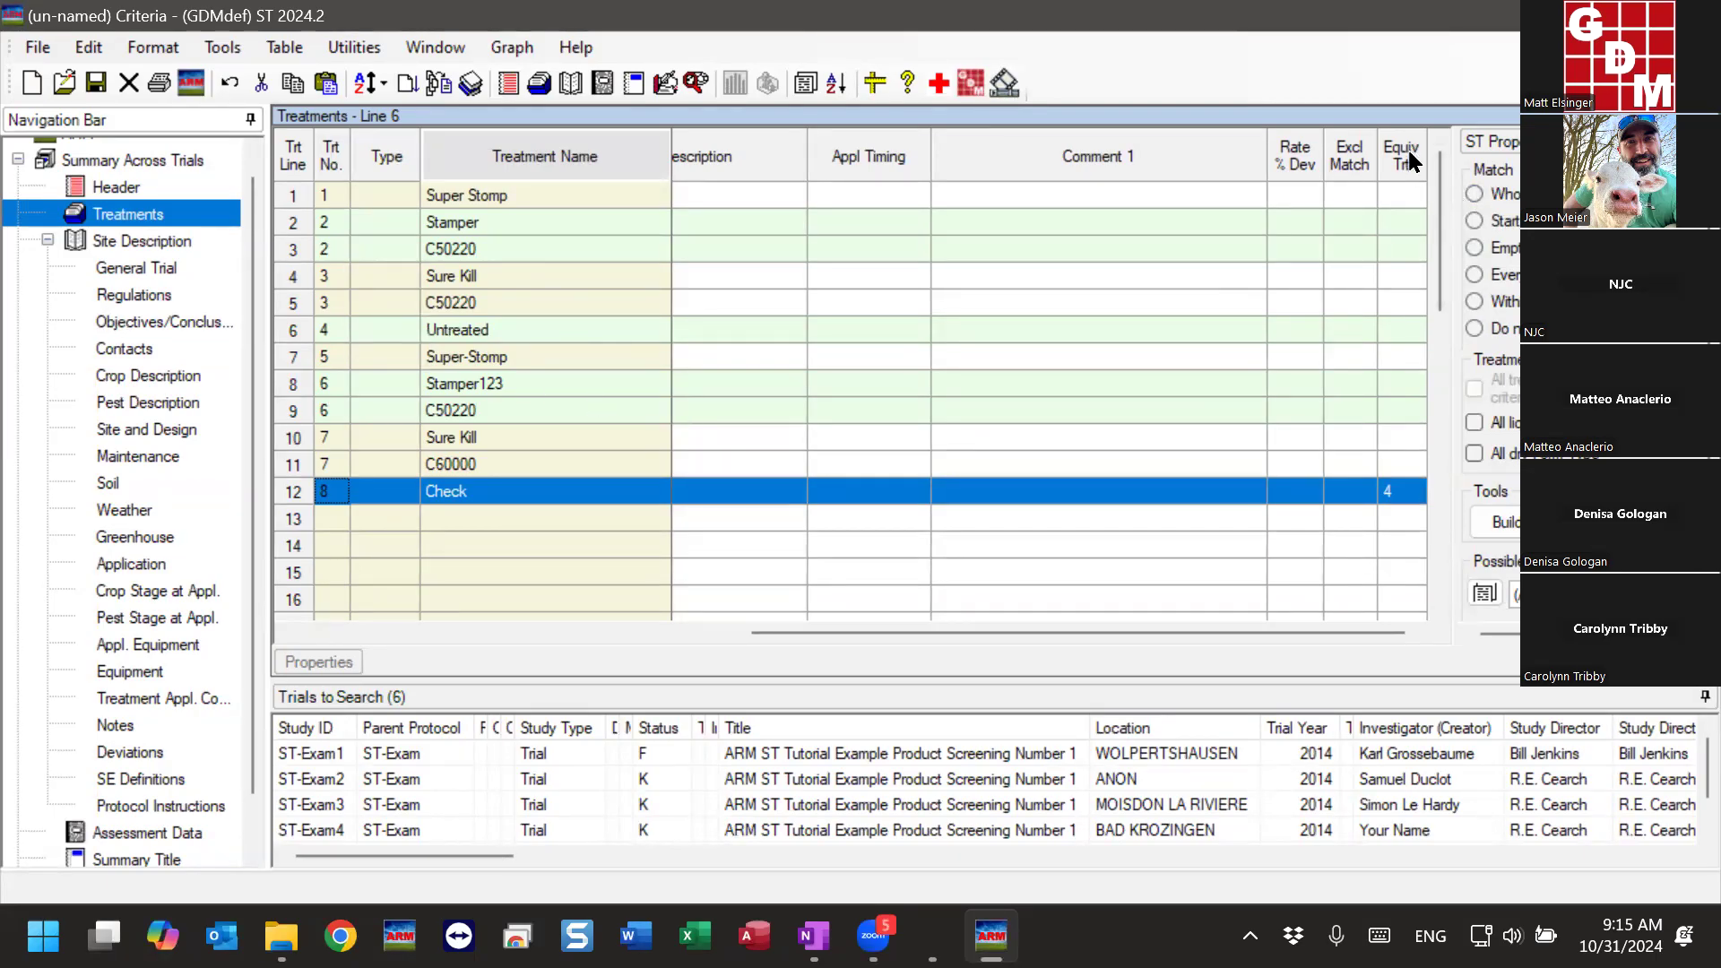
pyautogui.click(1399, 330)
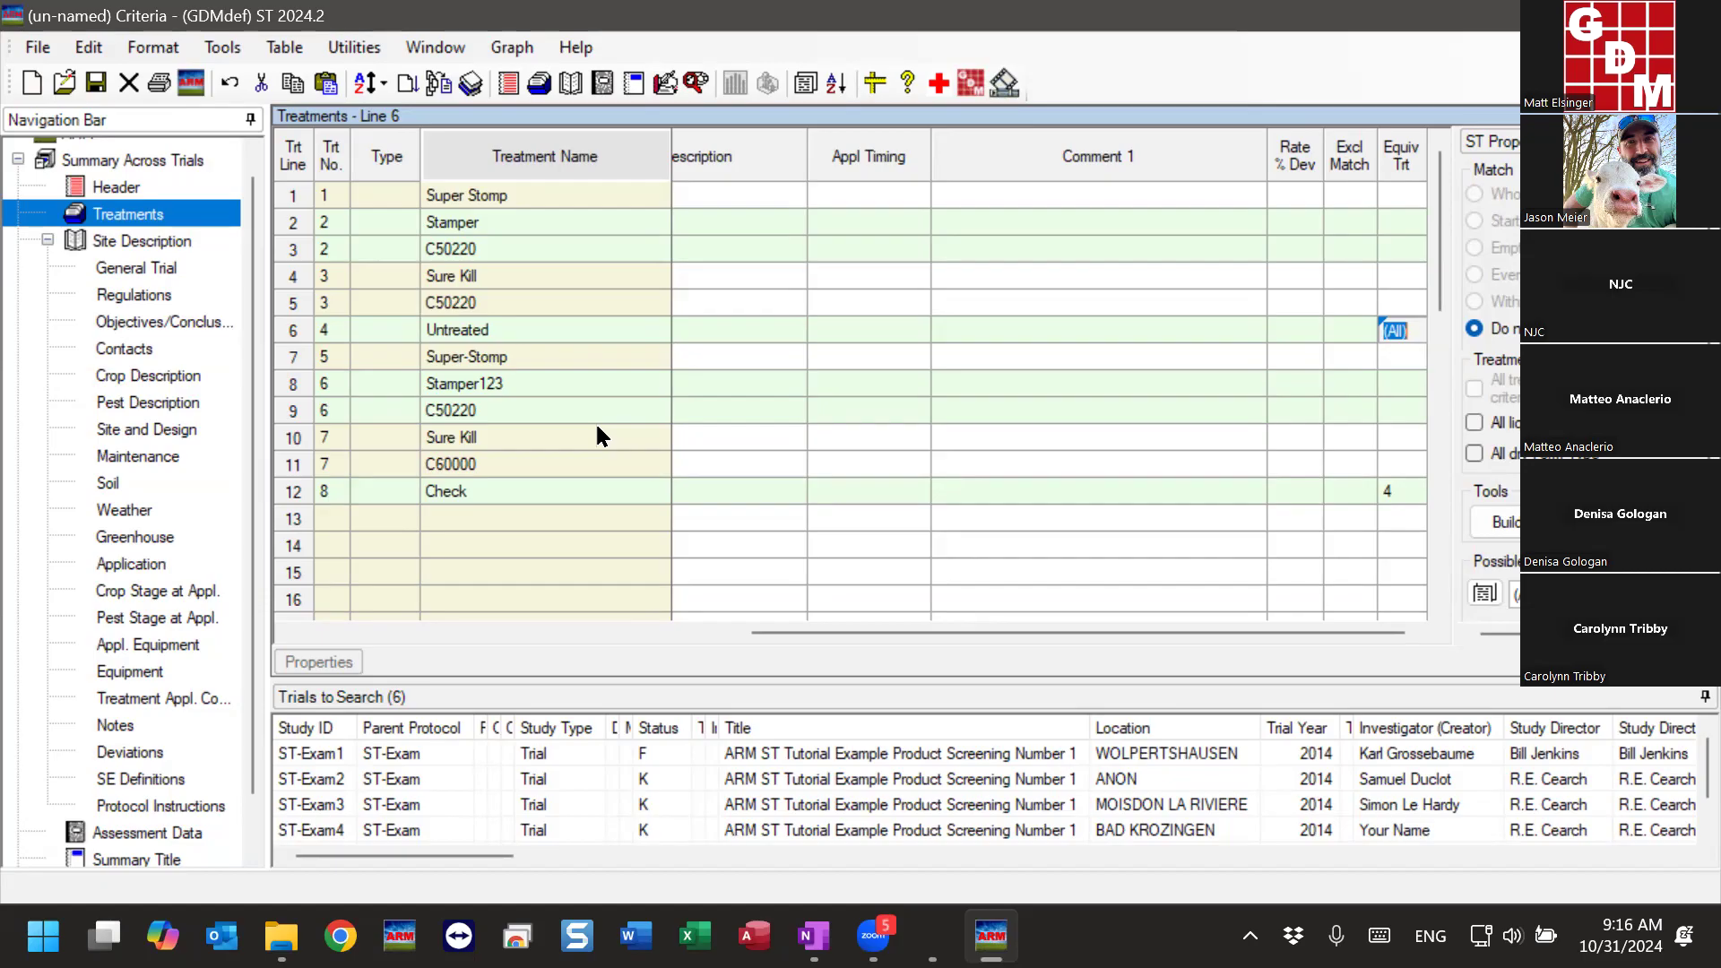
# - Set the Equiv Trt of the Super-Stomp treatment on line 7 to 1, matching it to Super Stomp on line 1
pyautogui.click(456, 196)
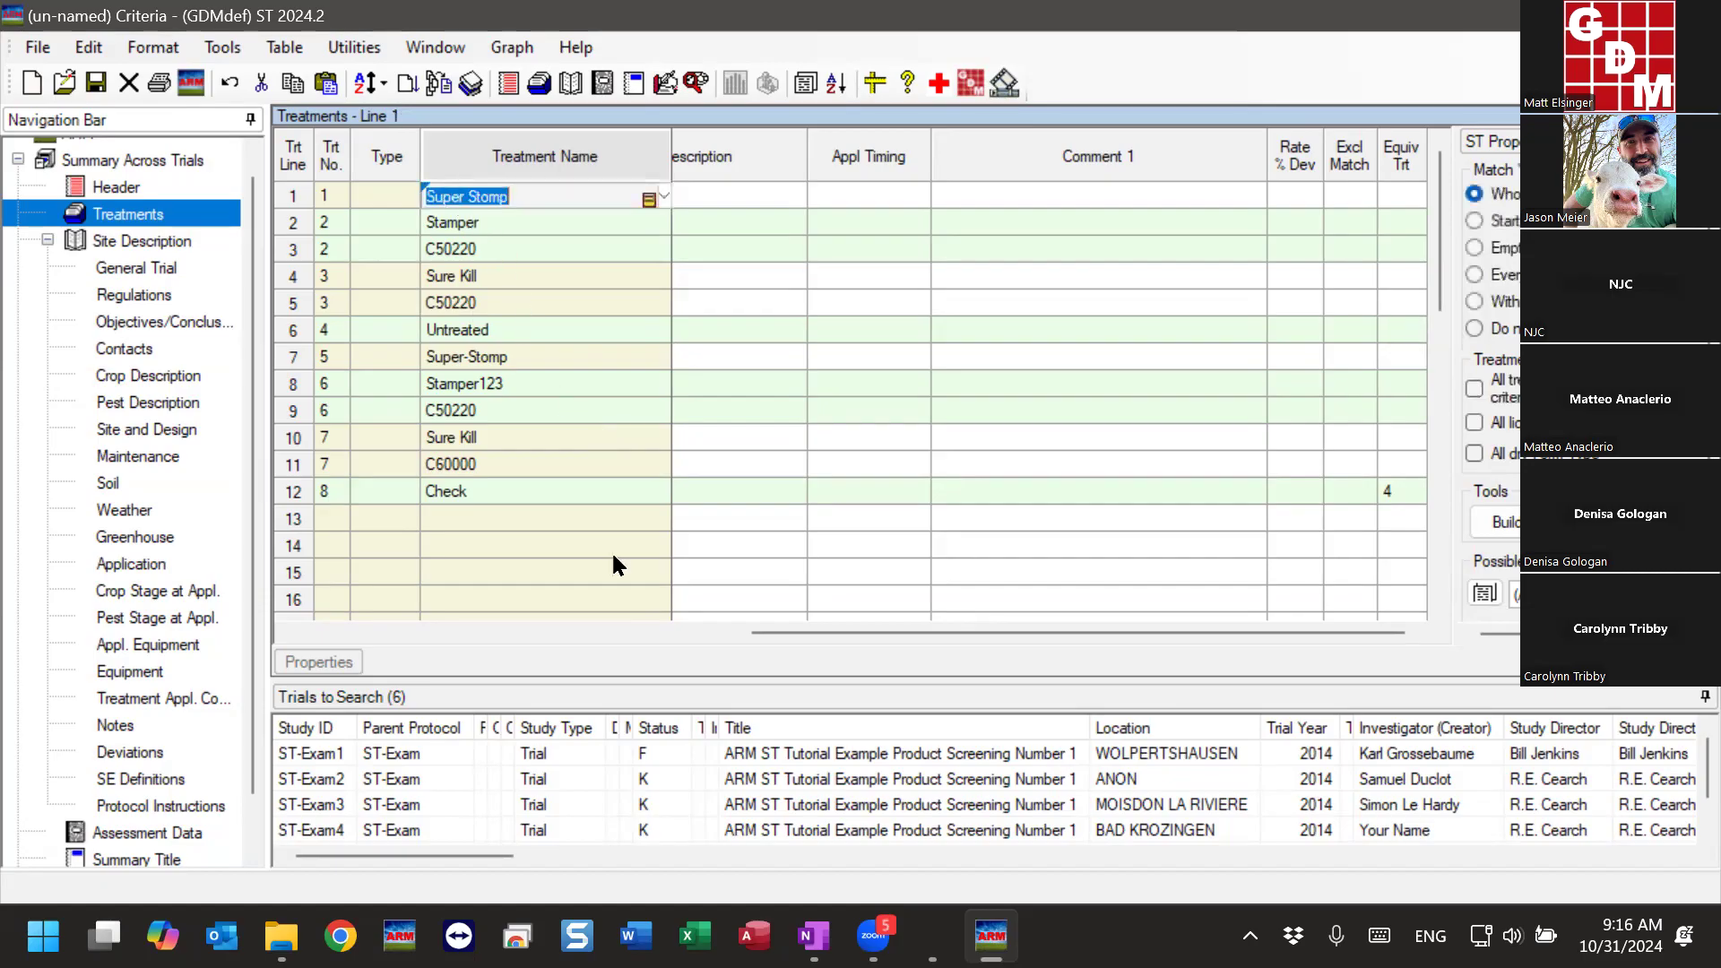
pyautogui.click(450, 359)
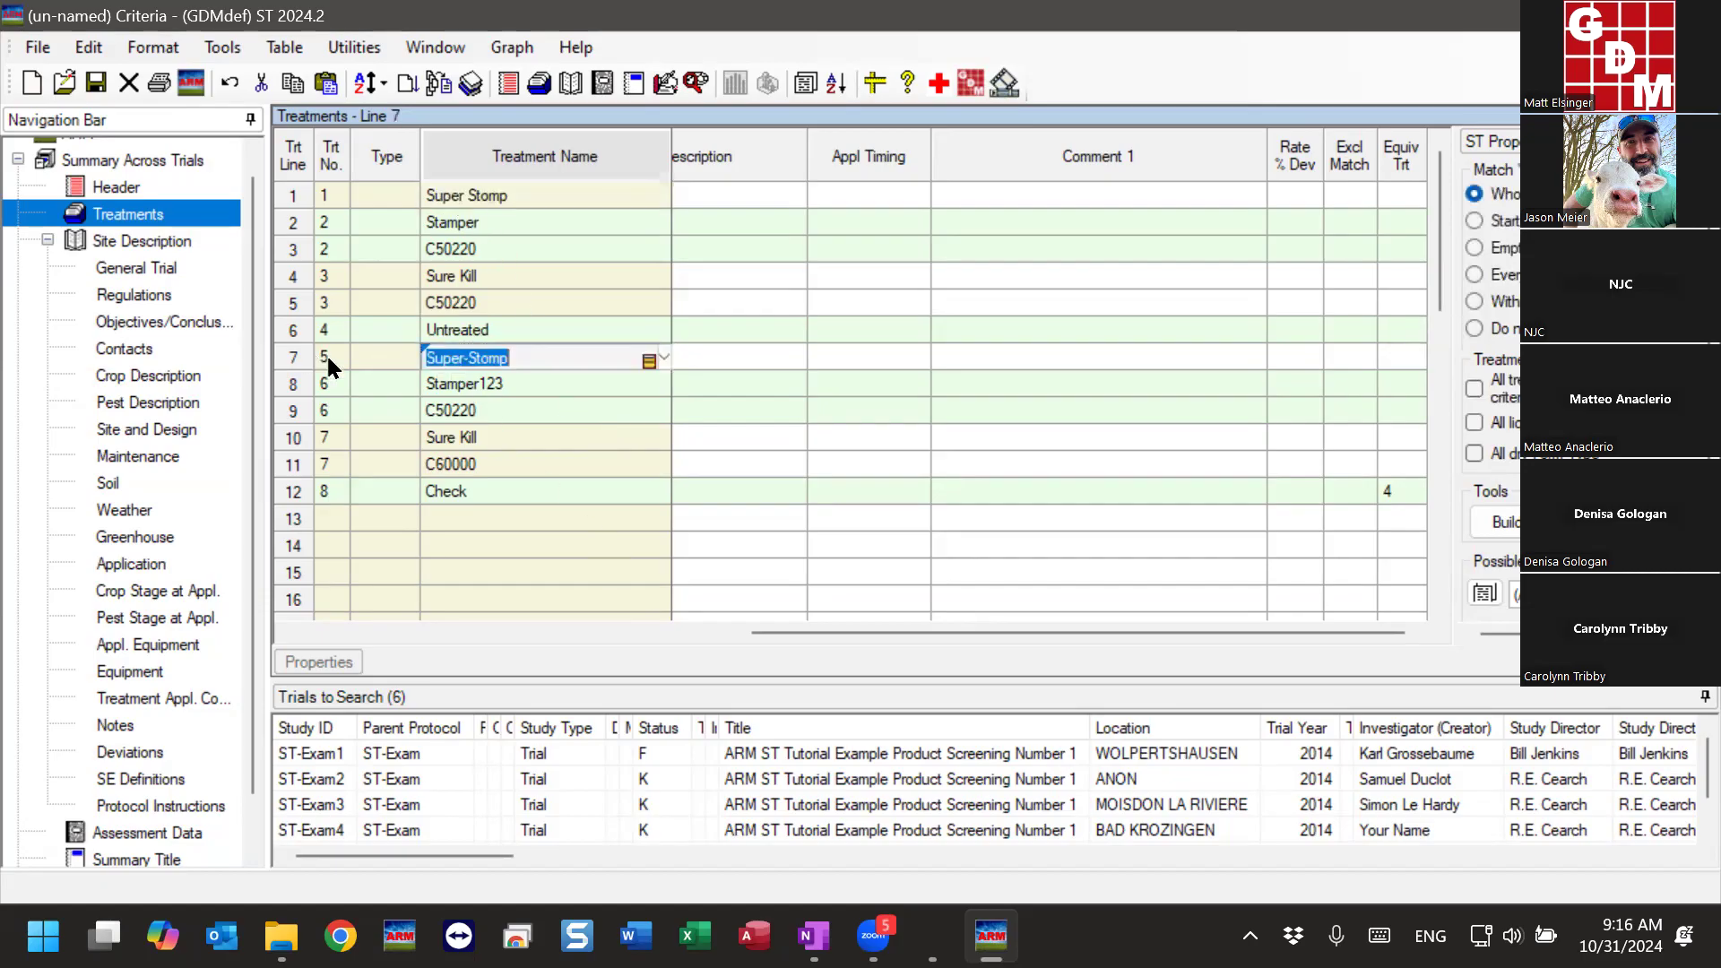
pyautogui.click(455, 355)
pyautogui.moveTo(463, 356); pyautogui.dragTo(415, 350)
pyautogui.click(1397, 358)
pyautogui.write('1')
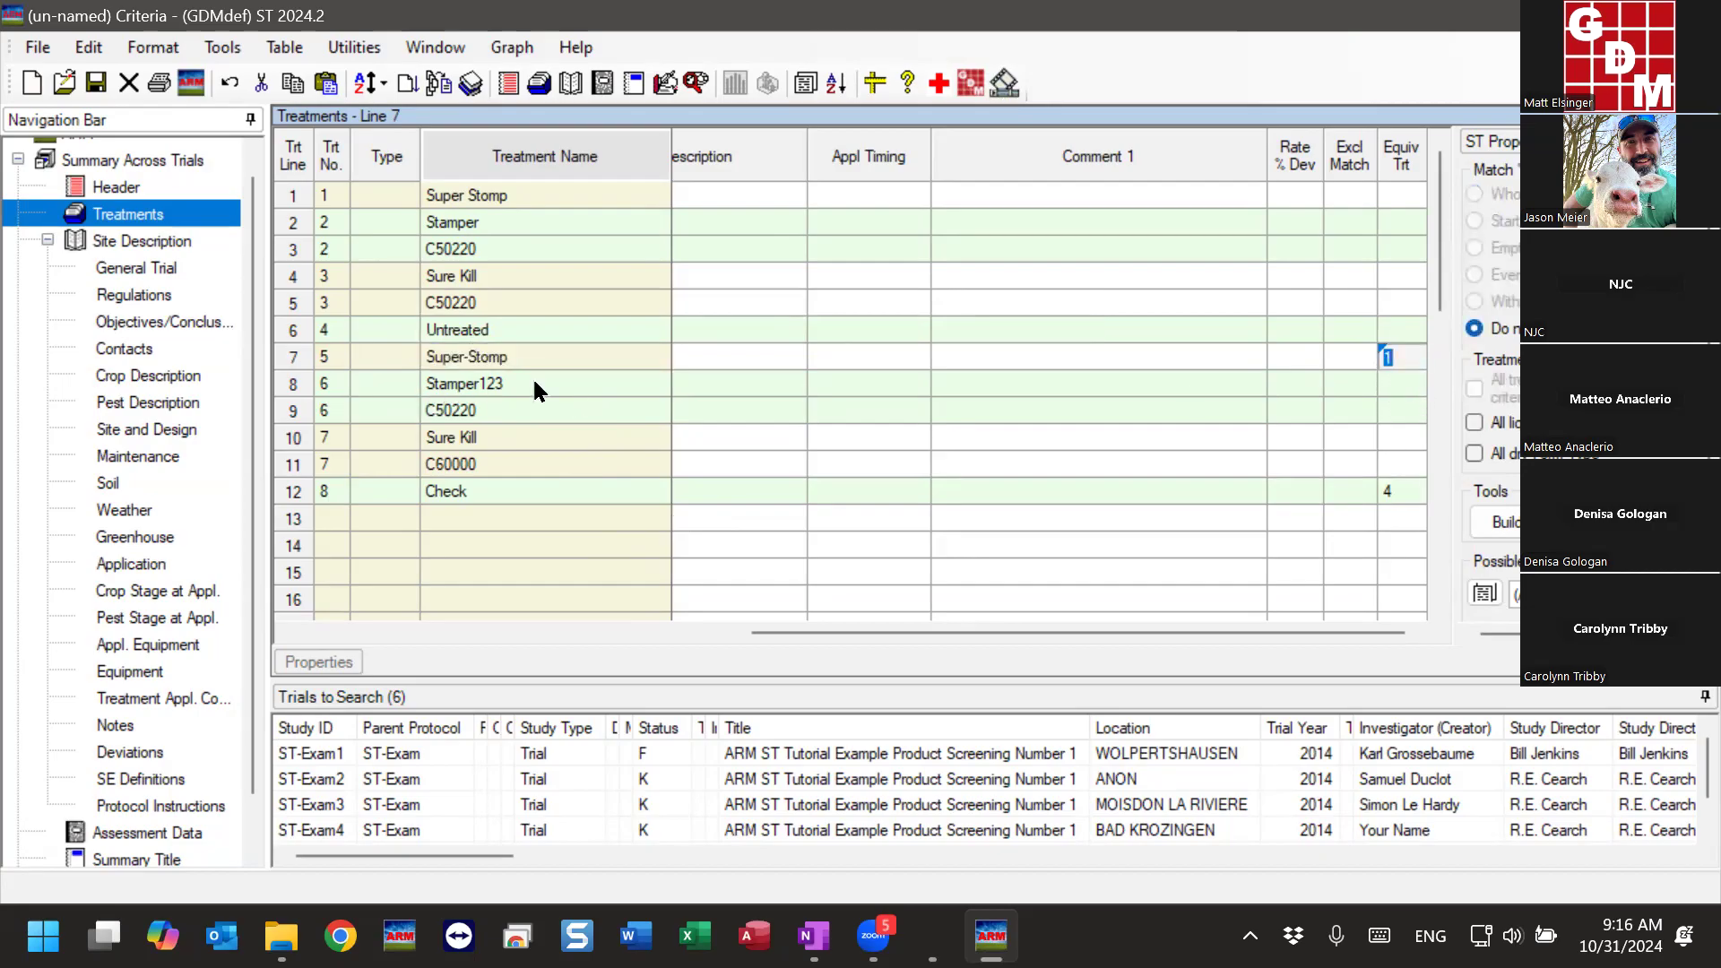
# - Clear the Equiv Trt entry of the Super-Stomp treatment on line 7
pyautogui.click(466, 387)
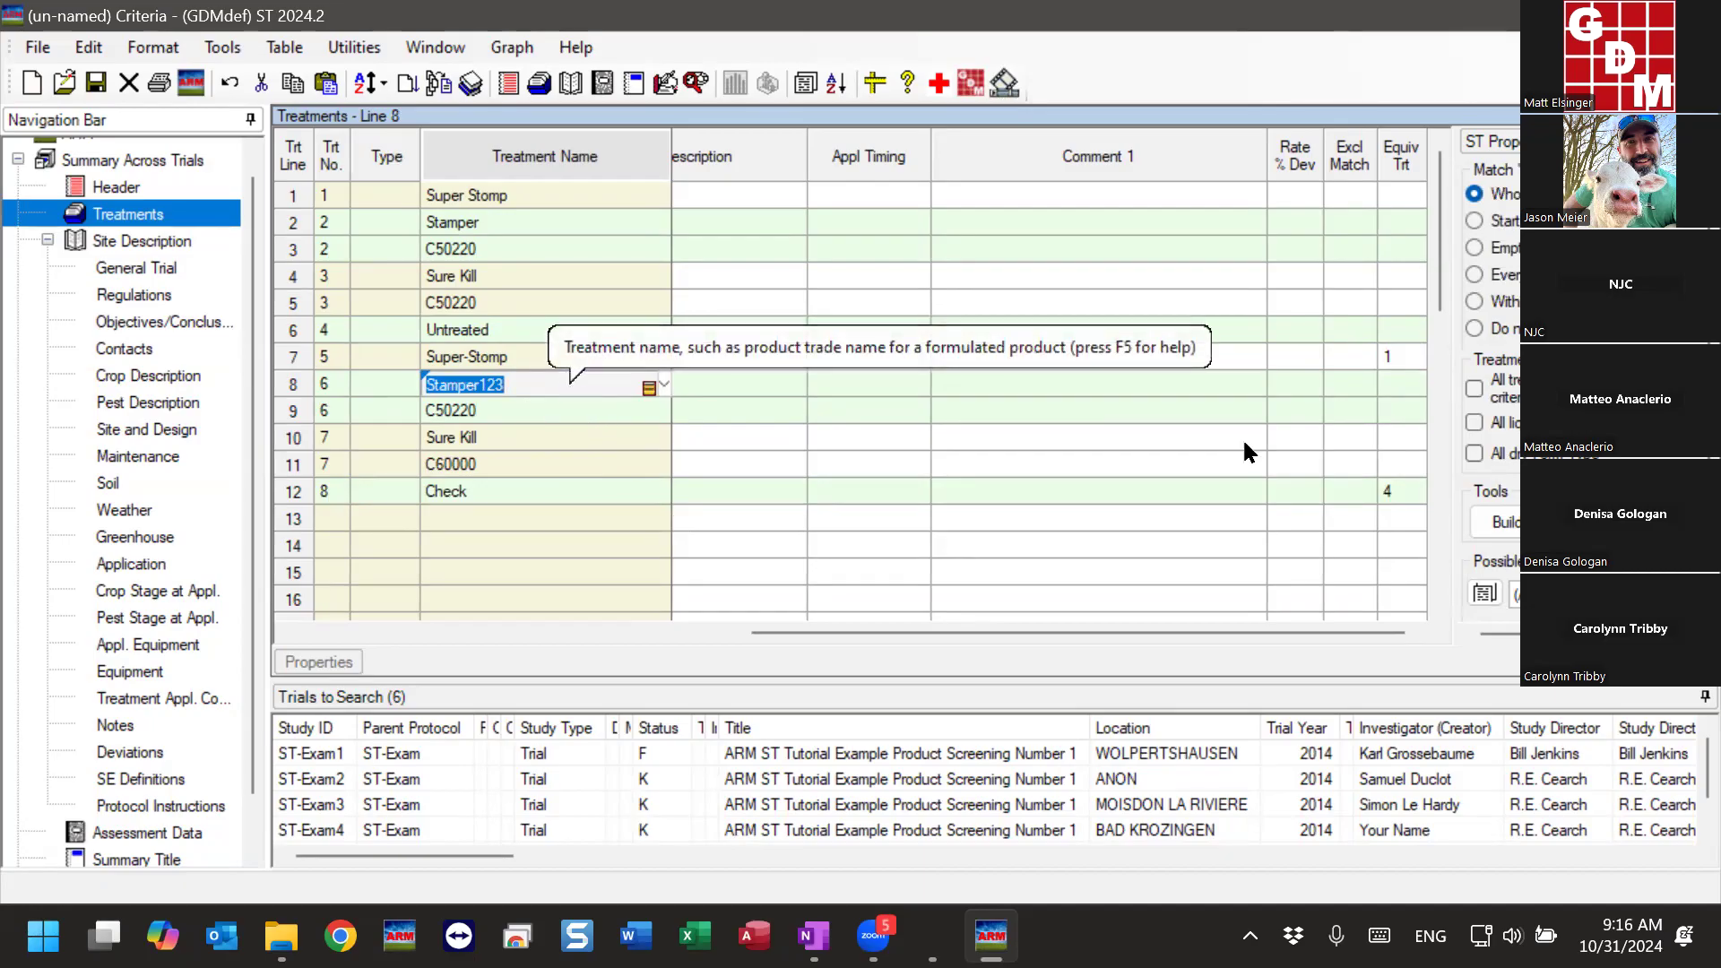
pyautogui.click(1389, 360)
pyautogui.press('Delete')
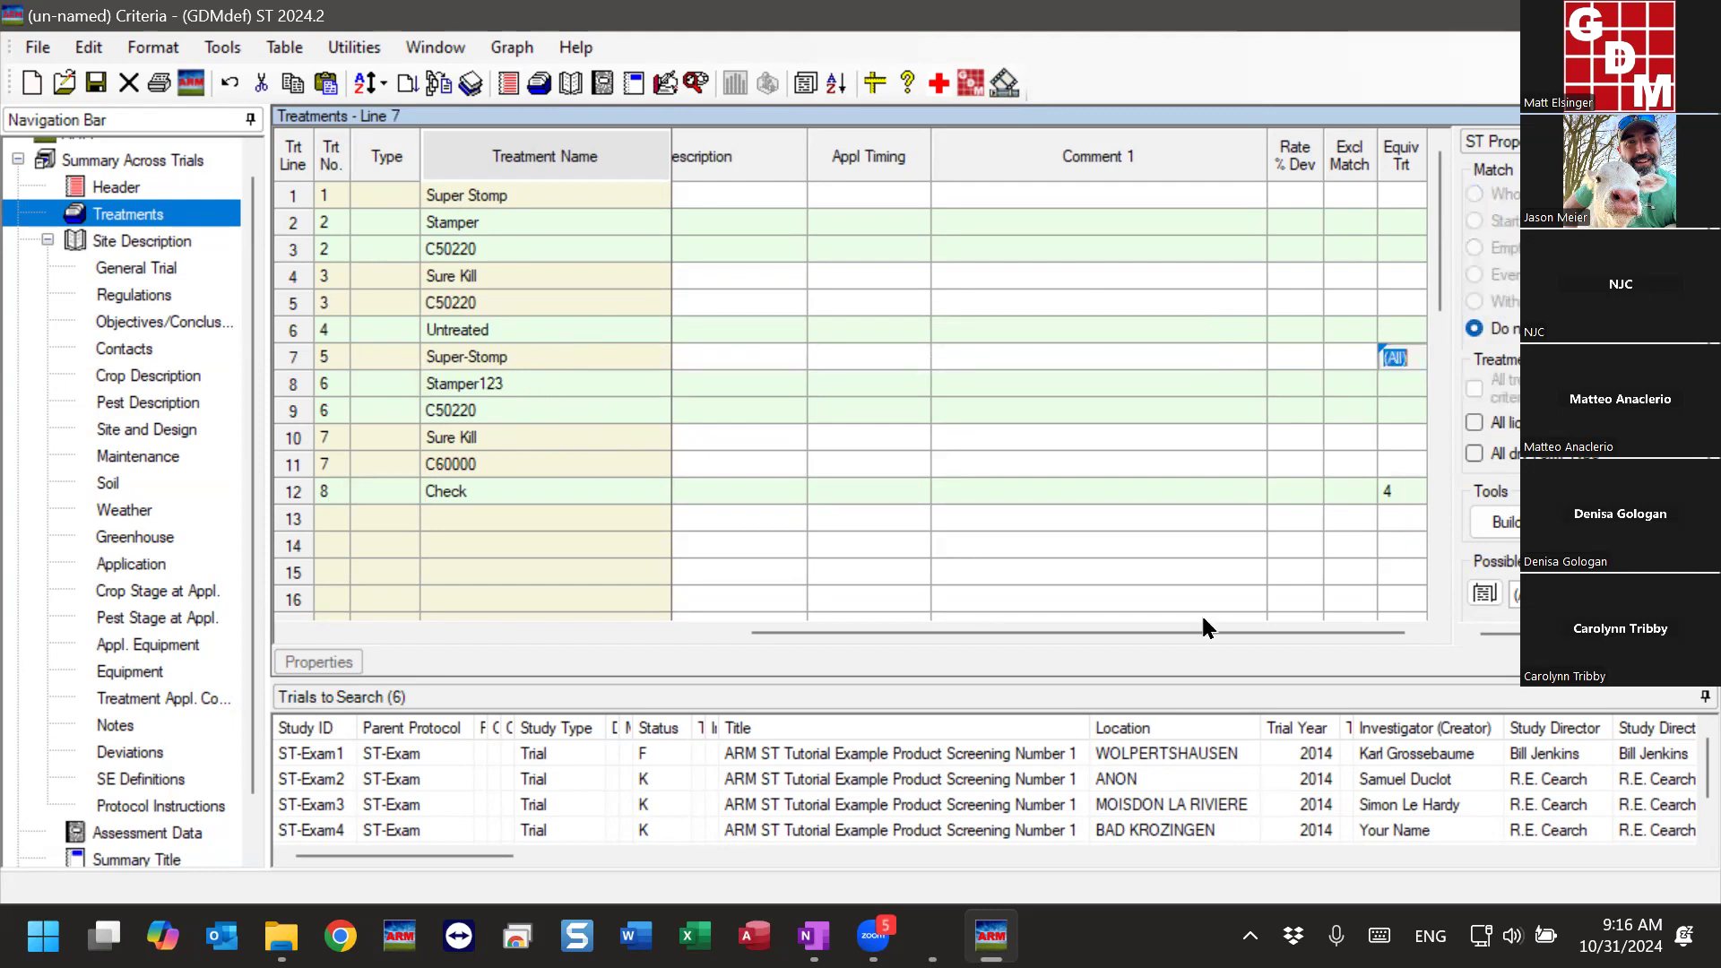
# - Review the formulation and rate fields of the treatment lines, including Stamper123 on line 8
pyautogui.click(526, 379)
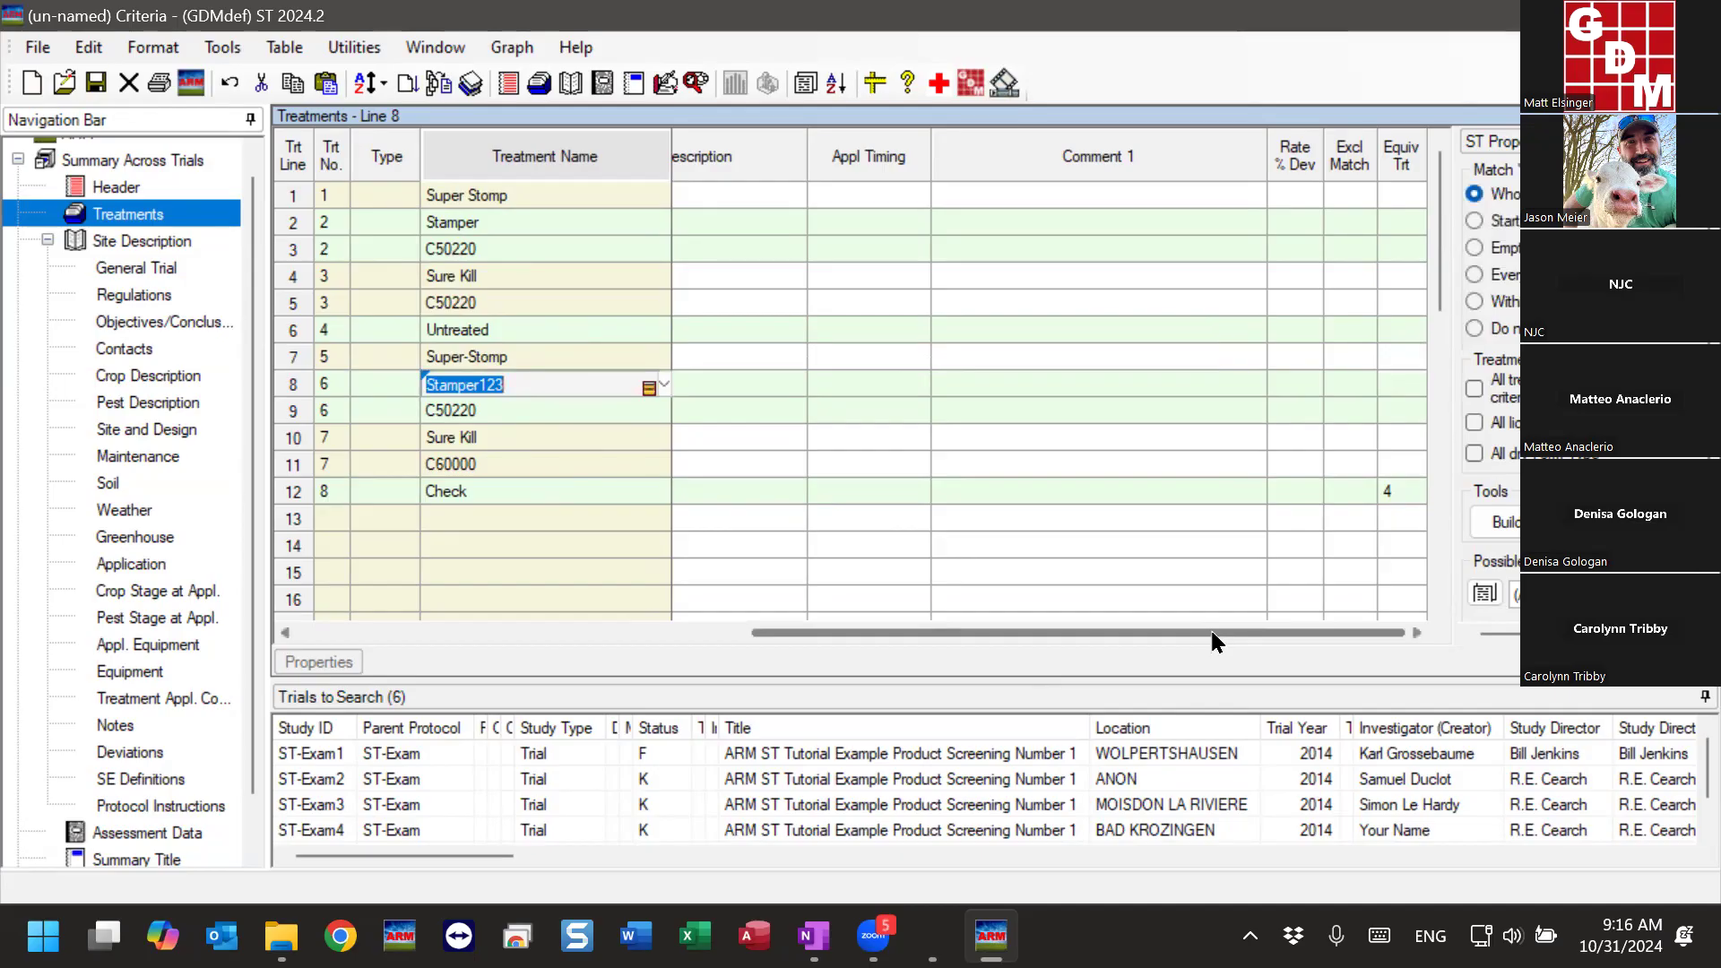
pyautogui.moveTo(1203, 627); pyautogui.dragTo(574, 616)
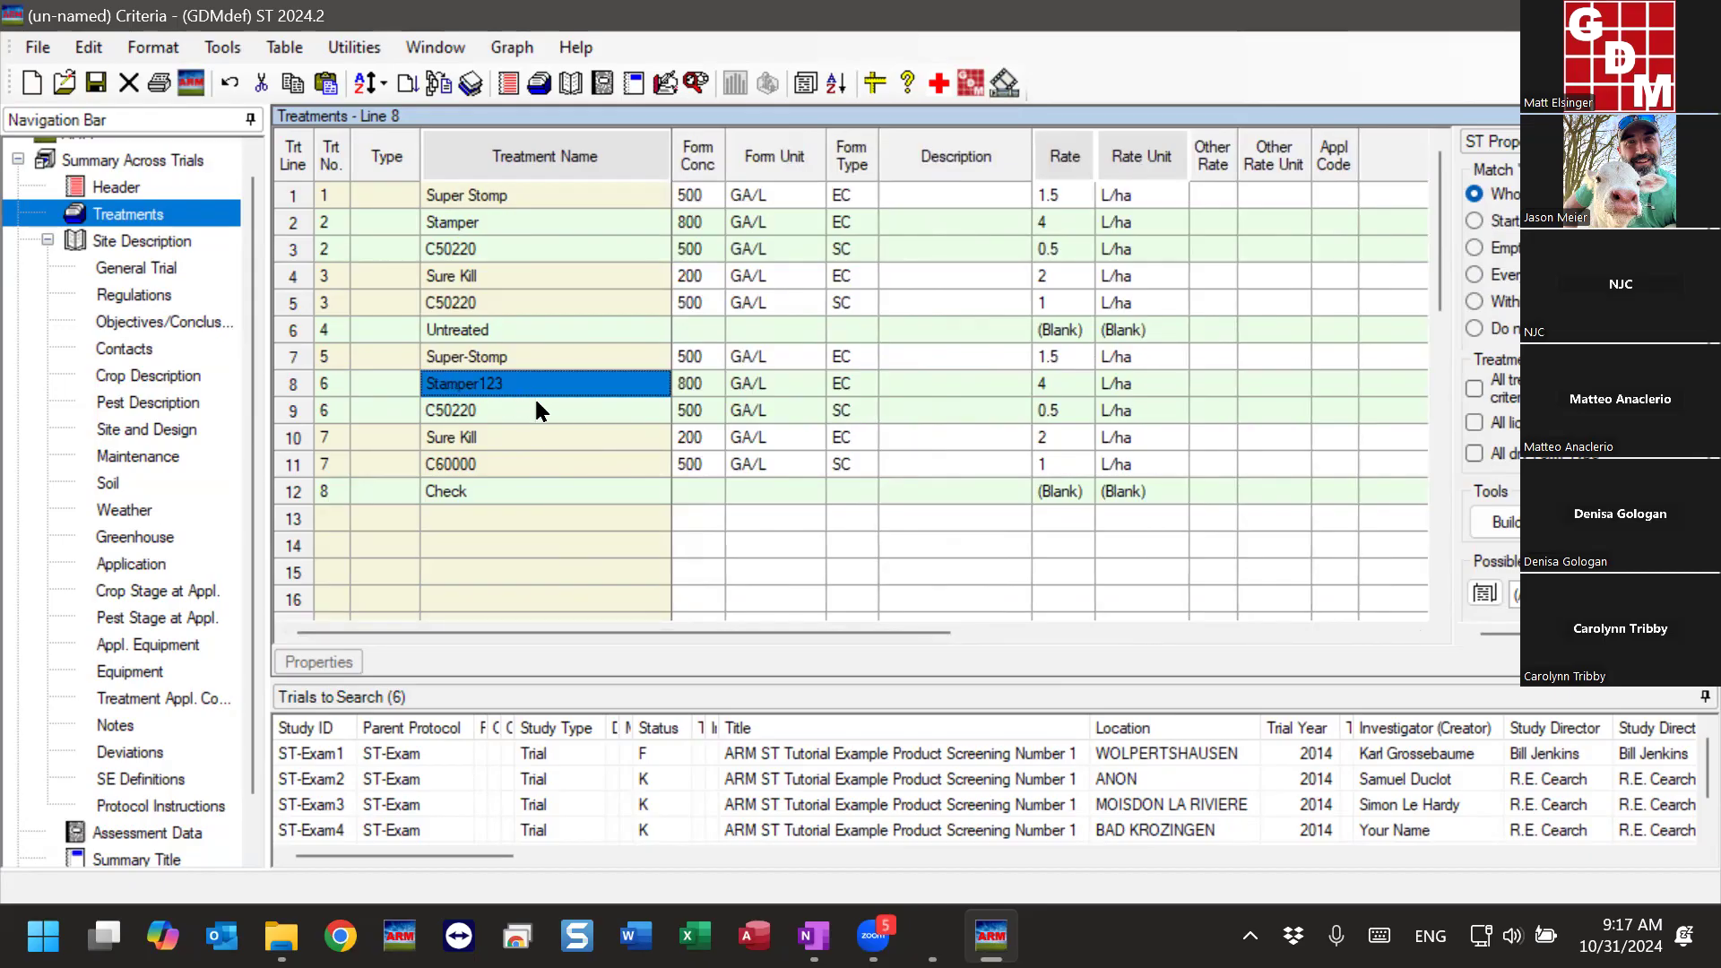
pyautogui.click(549, 514)
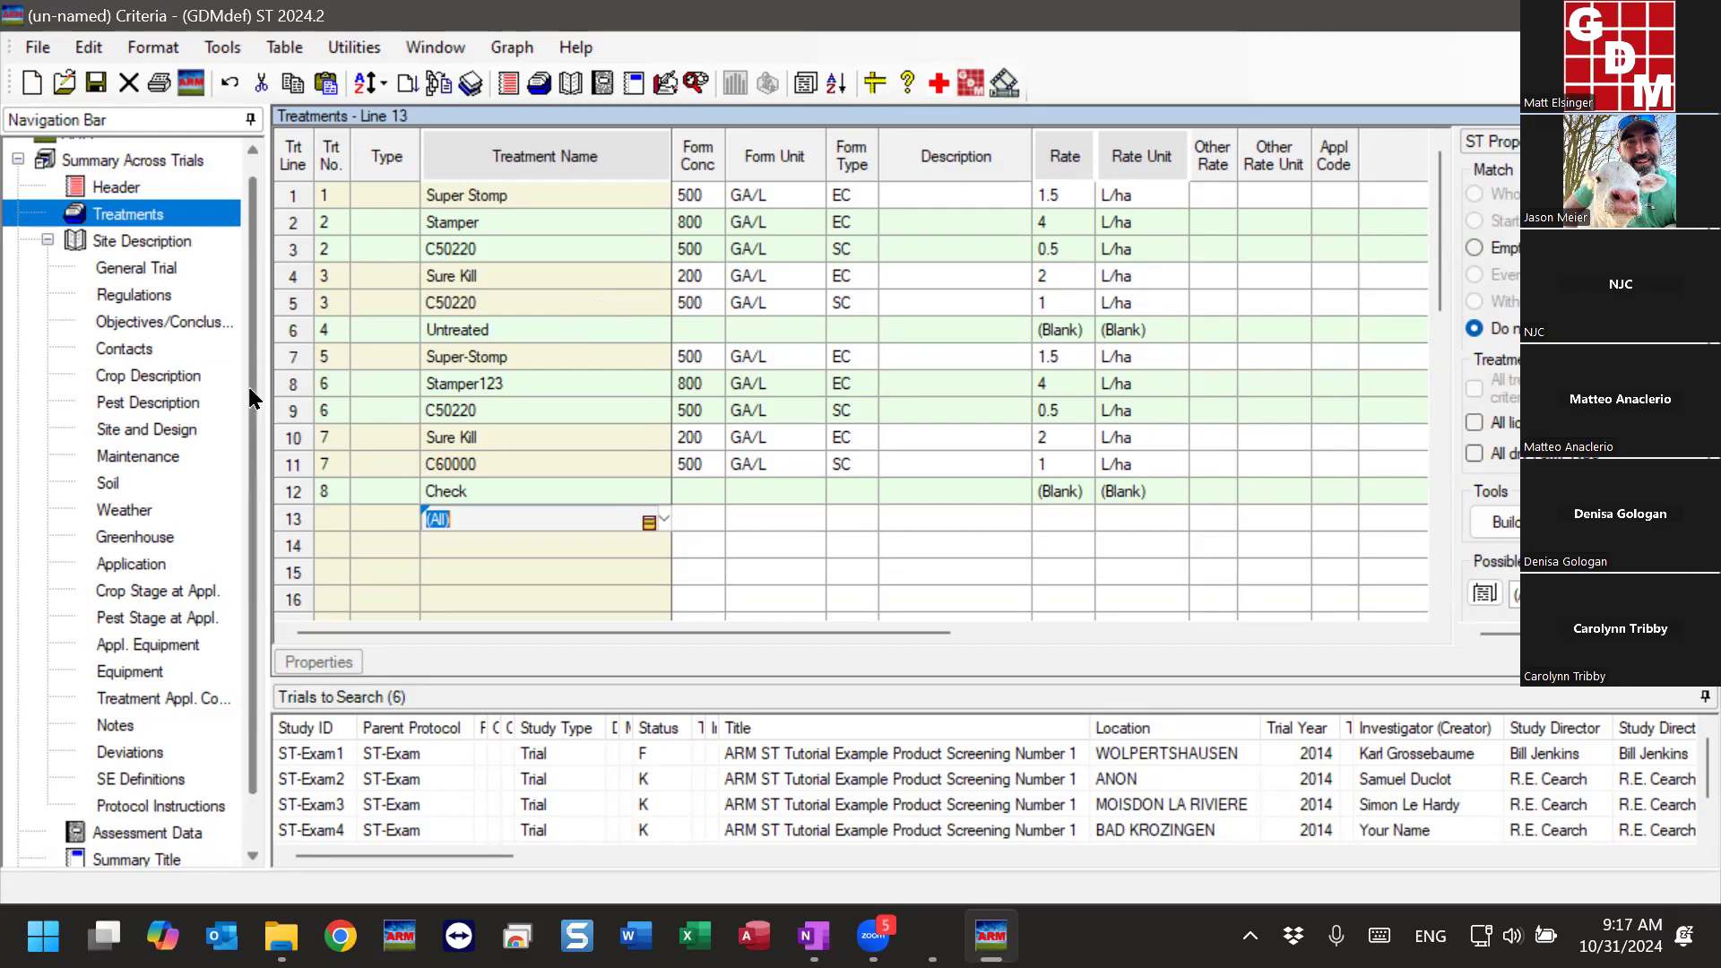
# - Open the Assessment Data editor and examine the match settings of Sample Size and Collection Basis in column 1
pyautogui.scroll(-1, 245, 384)
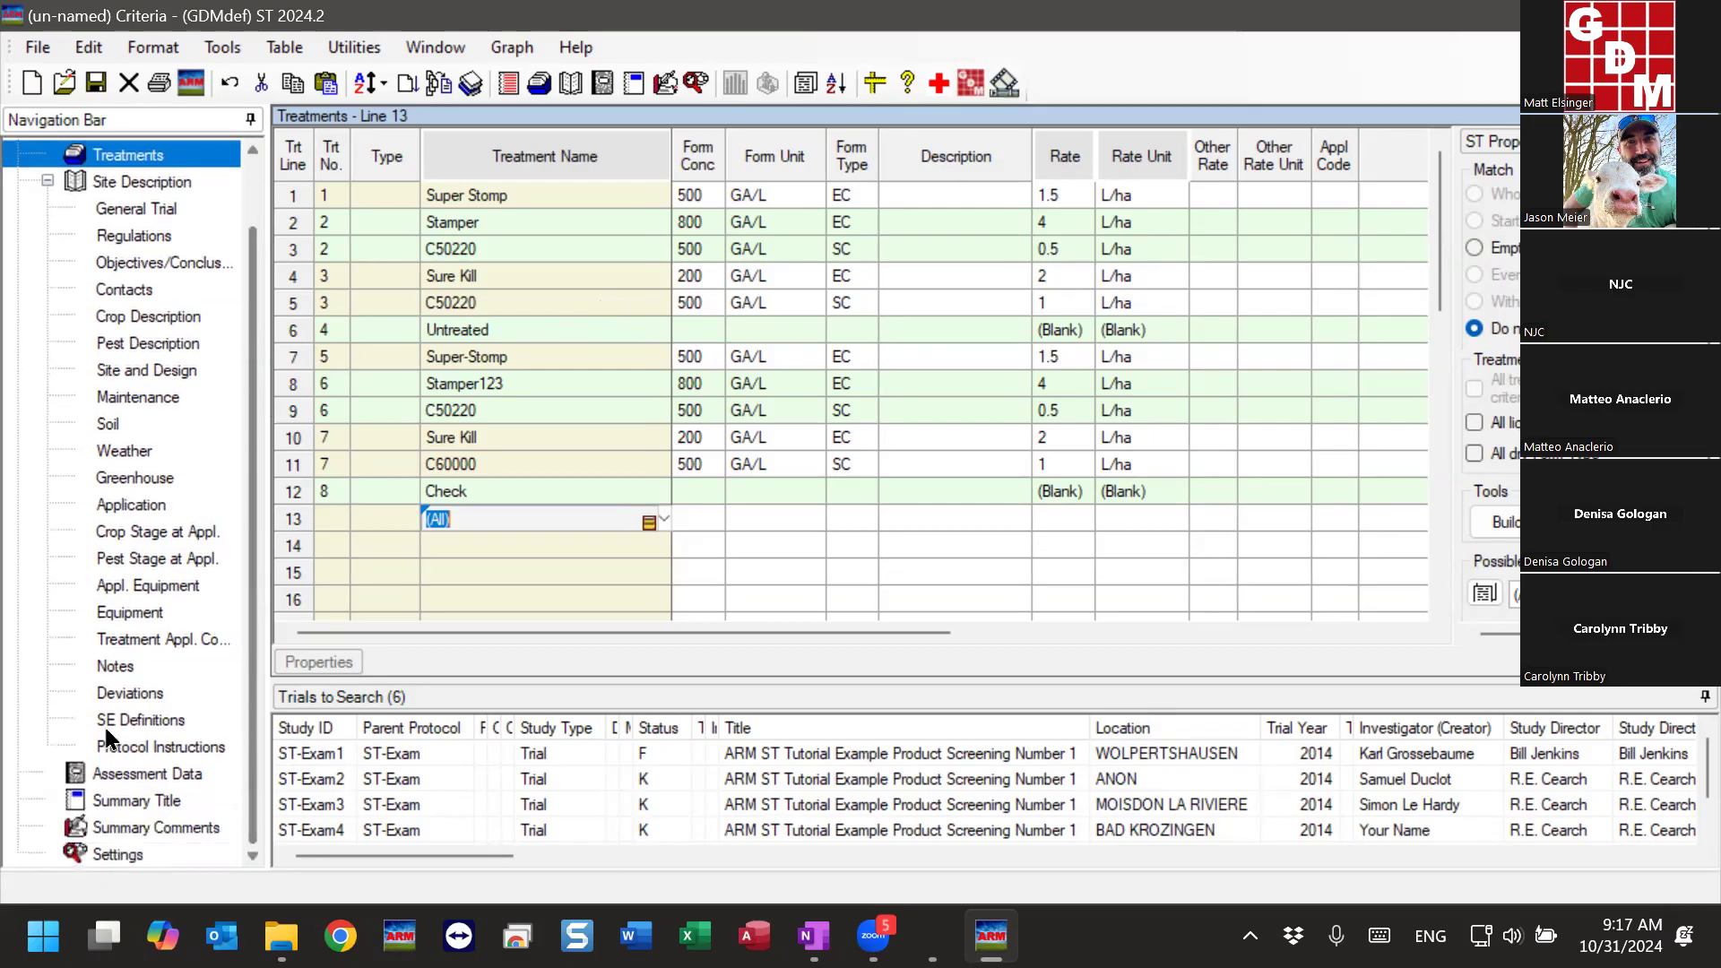
pyautogui.click(119, 777)
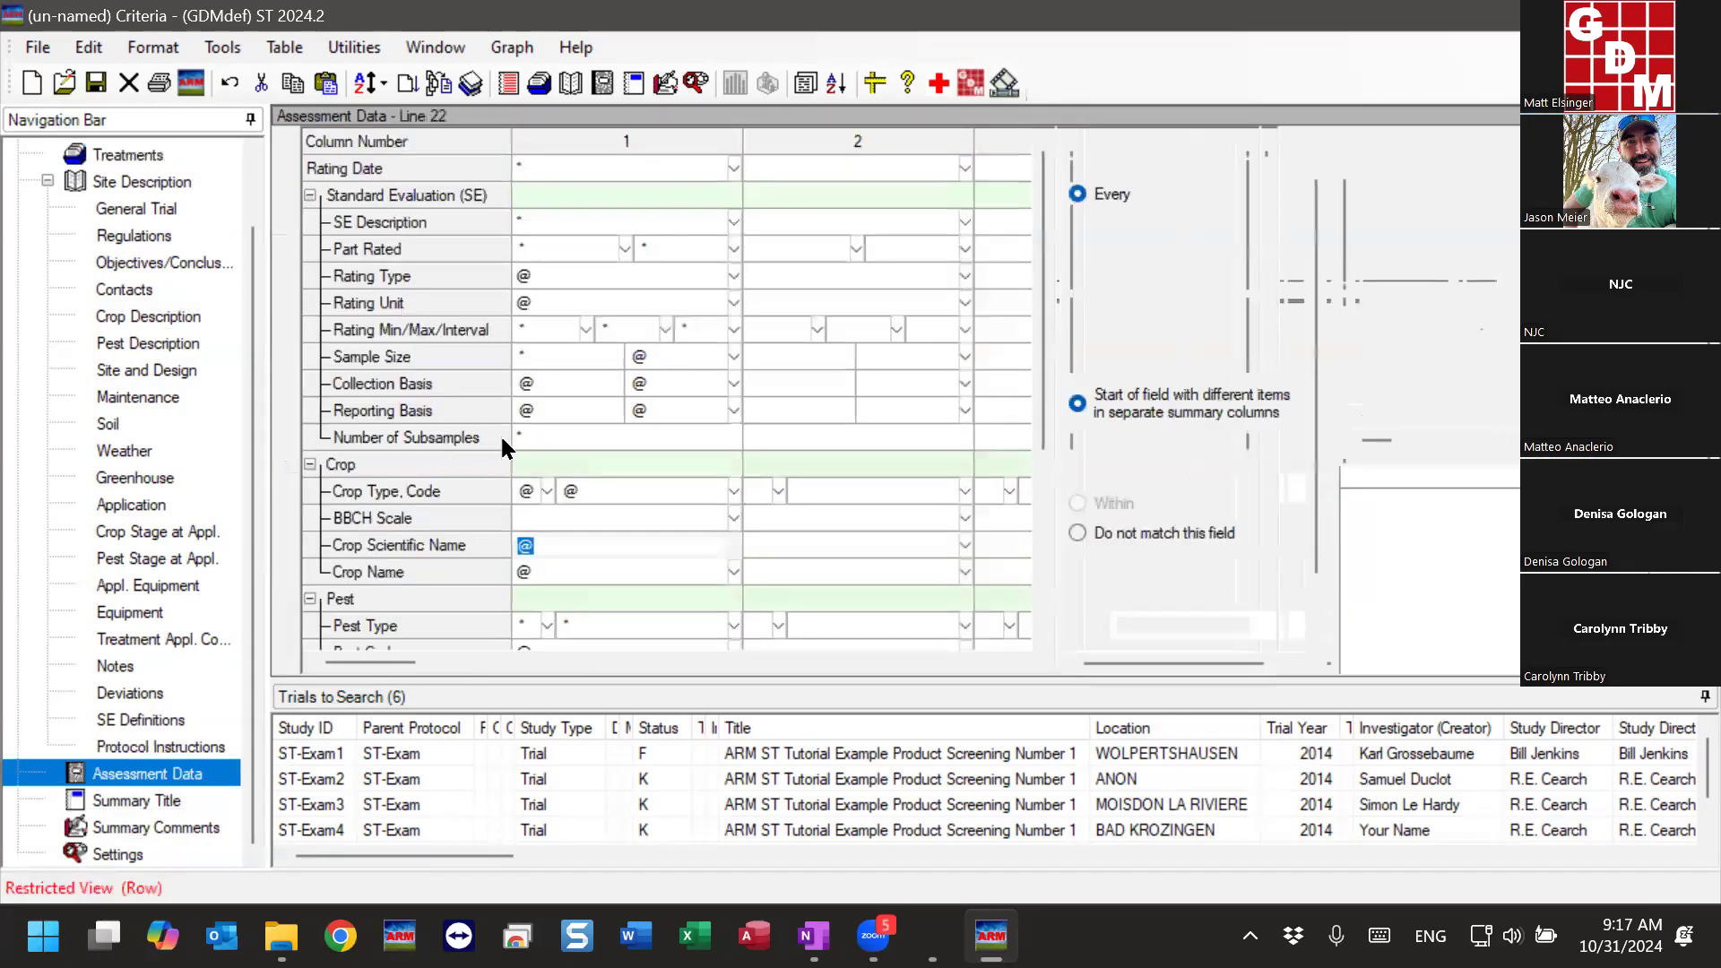
pyautogui.click(522, 356)
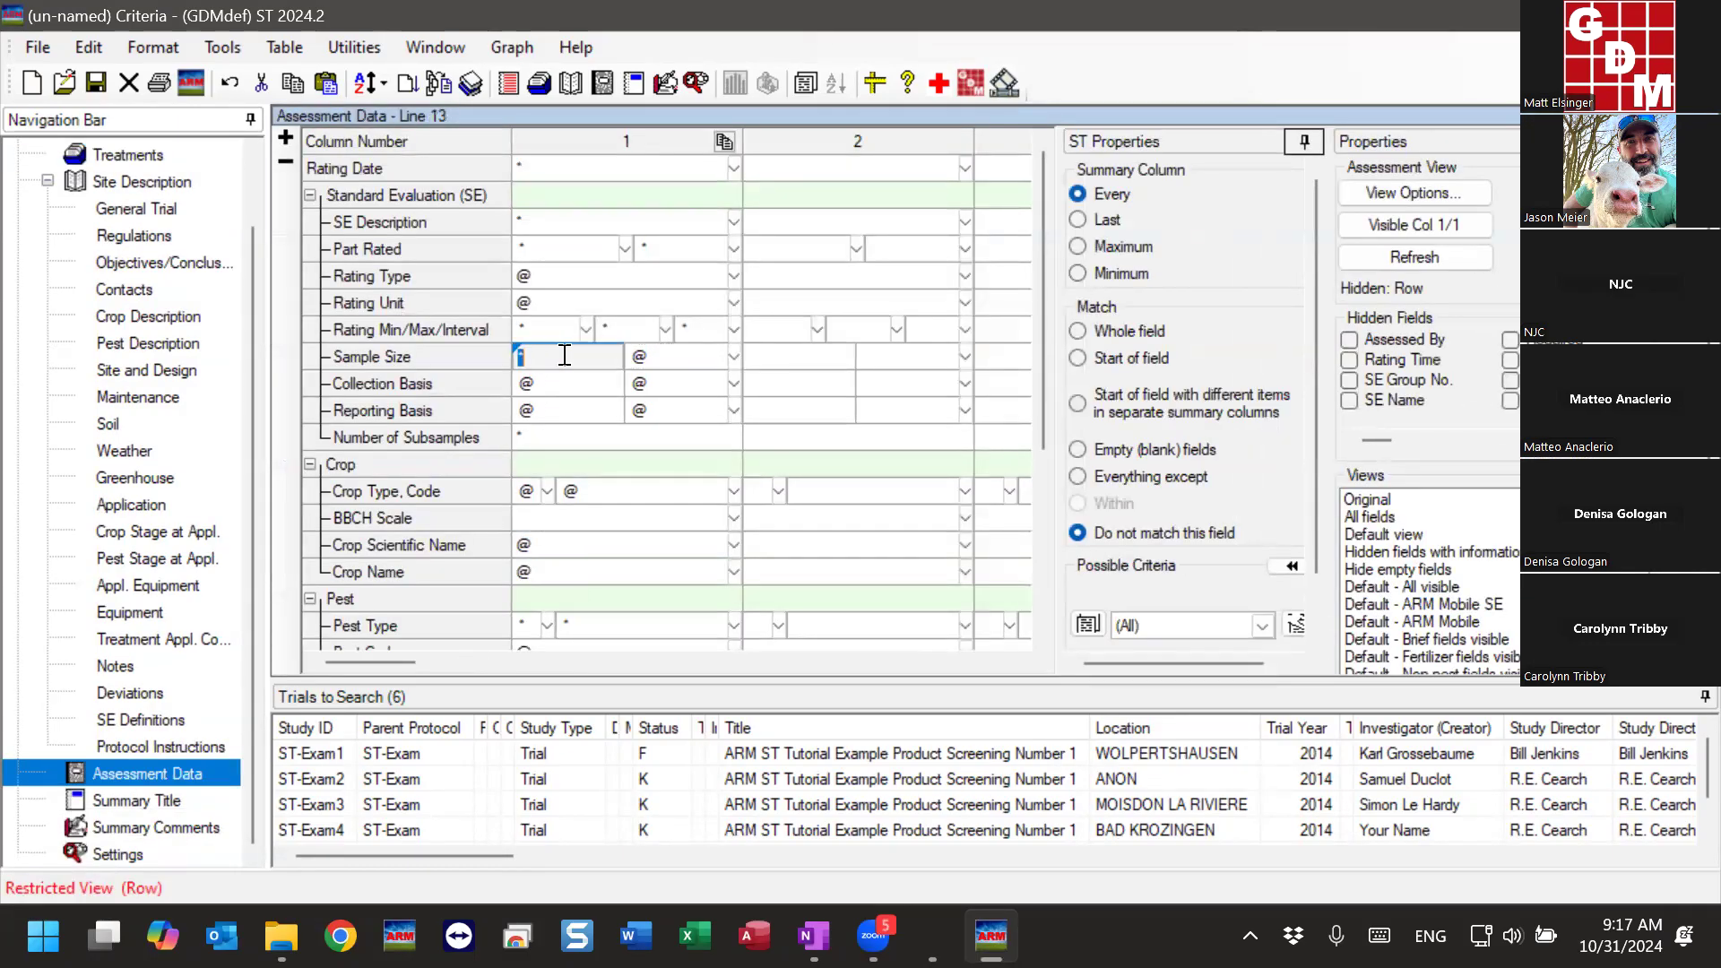
pyautogui.click(548, 385)
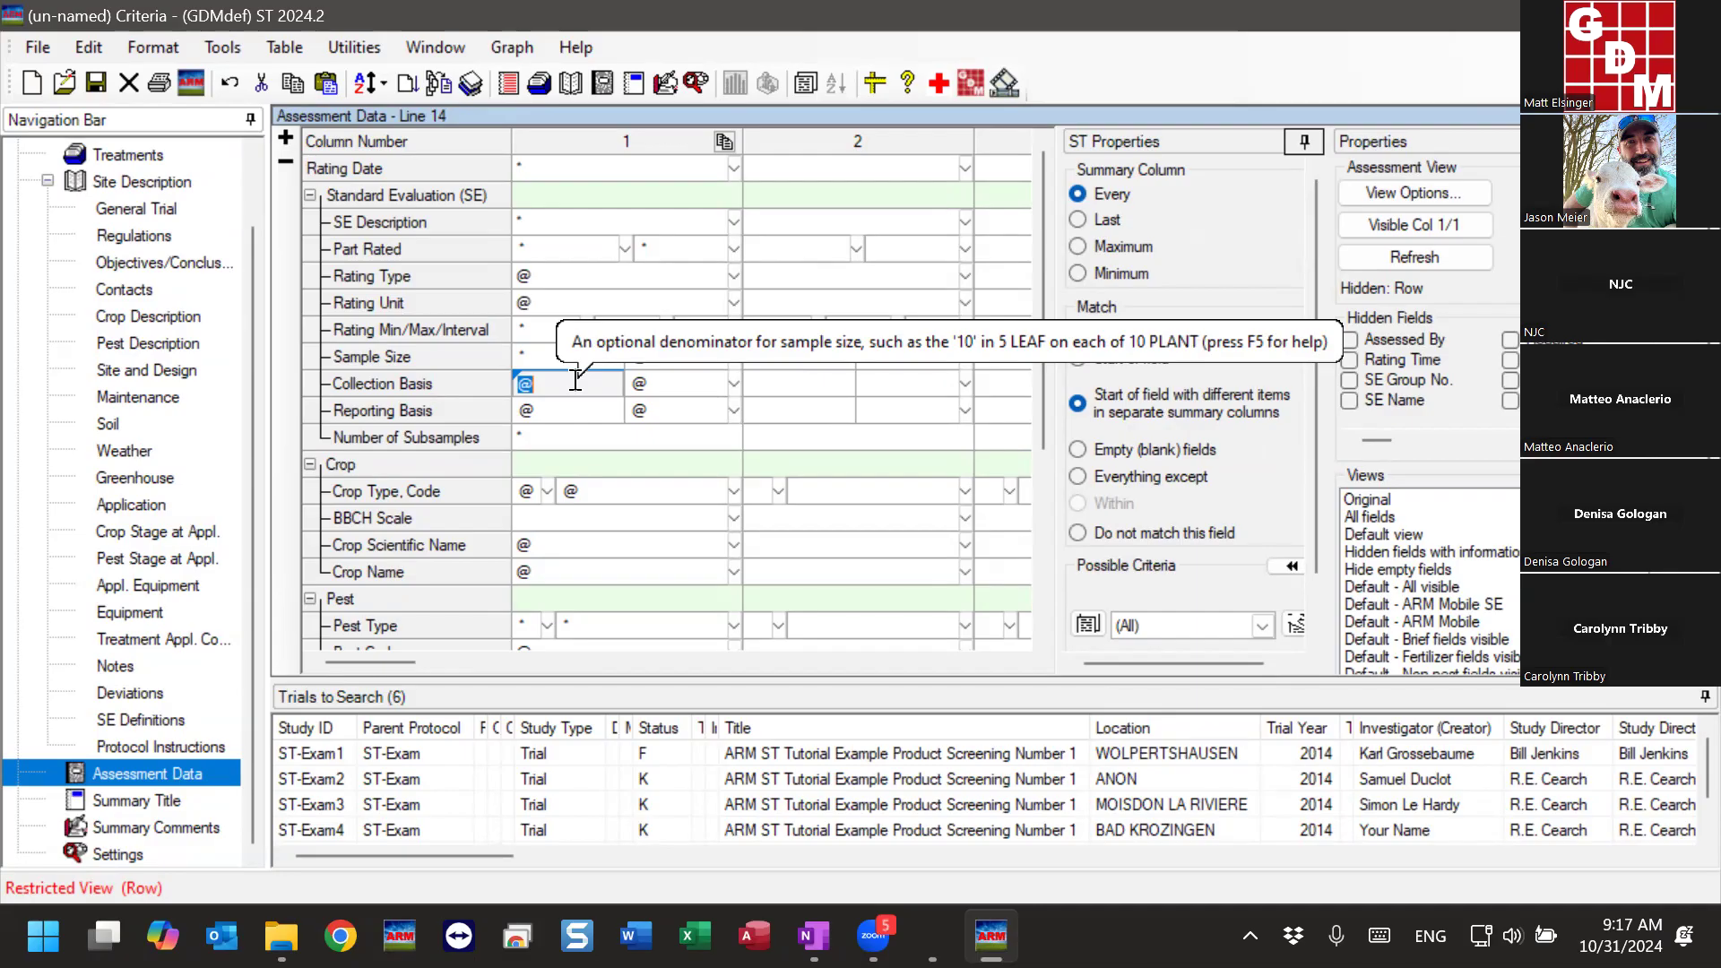
# - Return to the Treatments editor and compare treatment 2 (Stamper with C50220) to treatment 6 (Stamper123 with C50220)
pyautogui.click(137, 152)
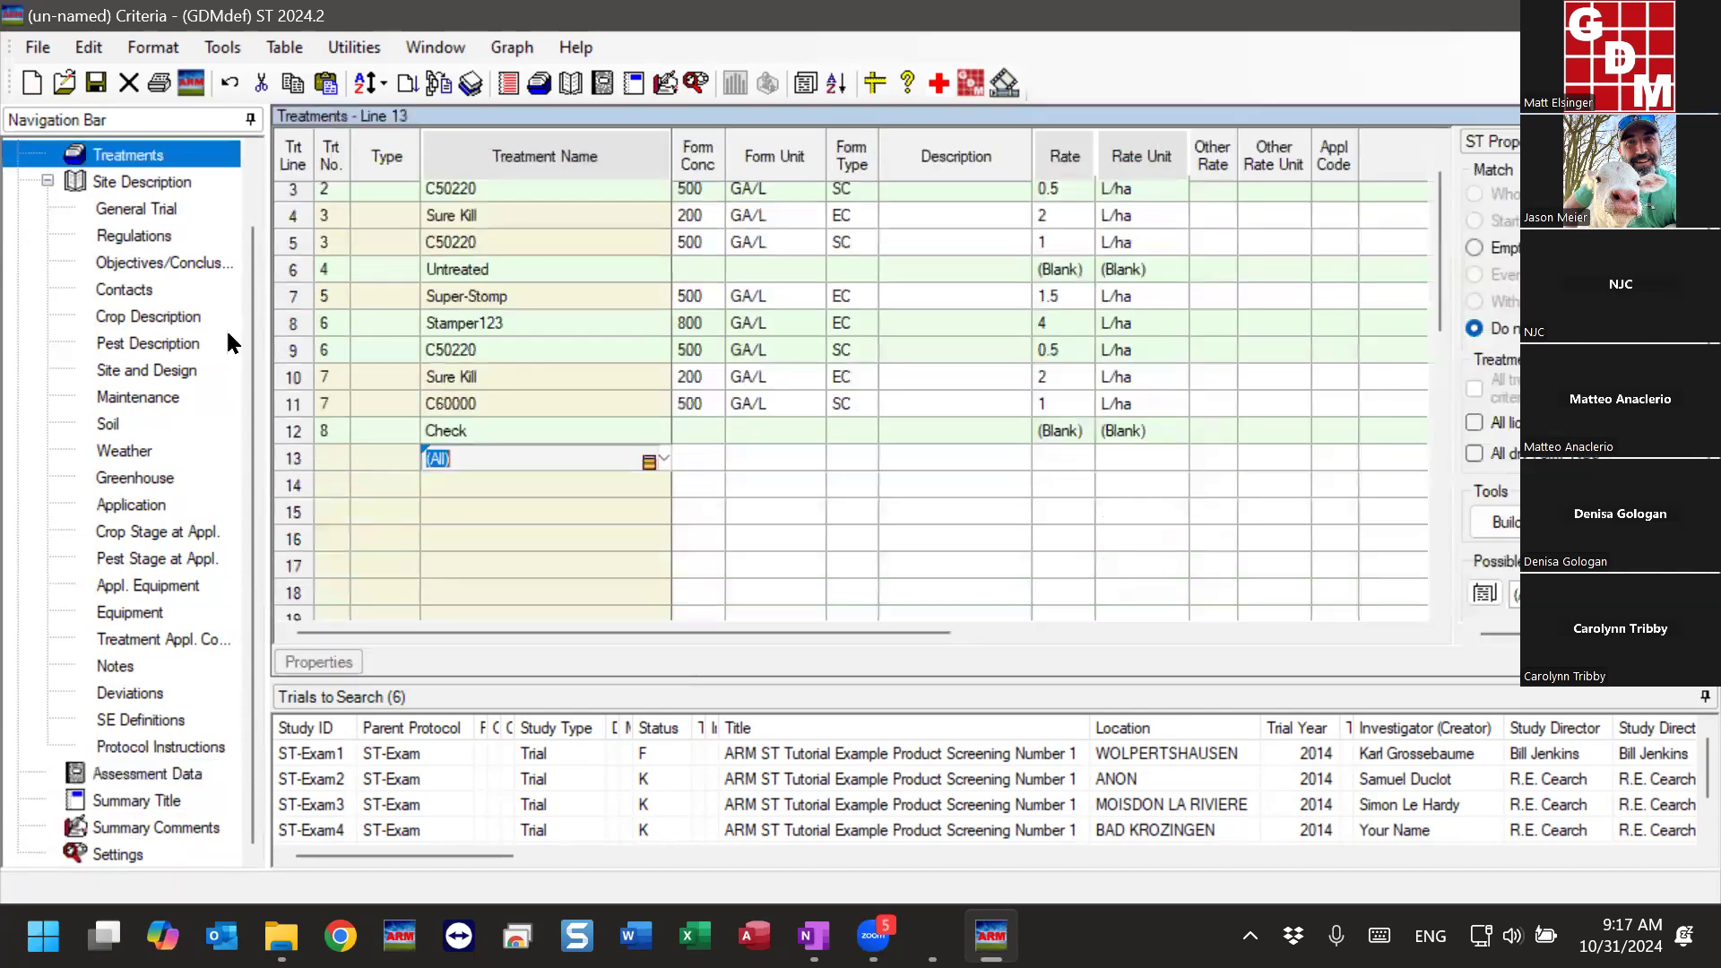
pyautogui.scroll(1, 511, 483)
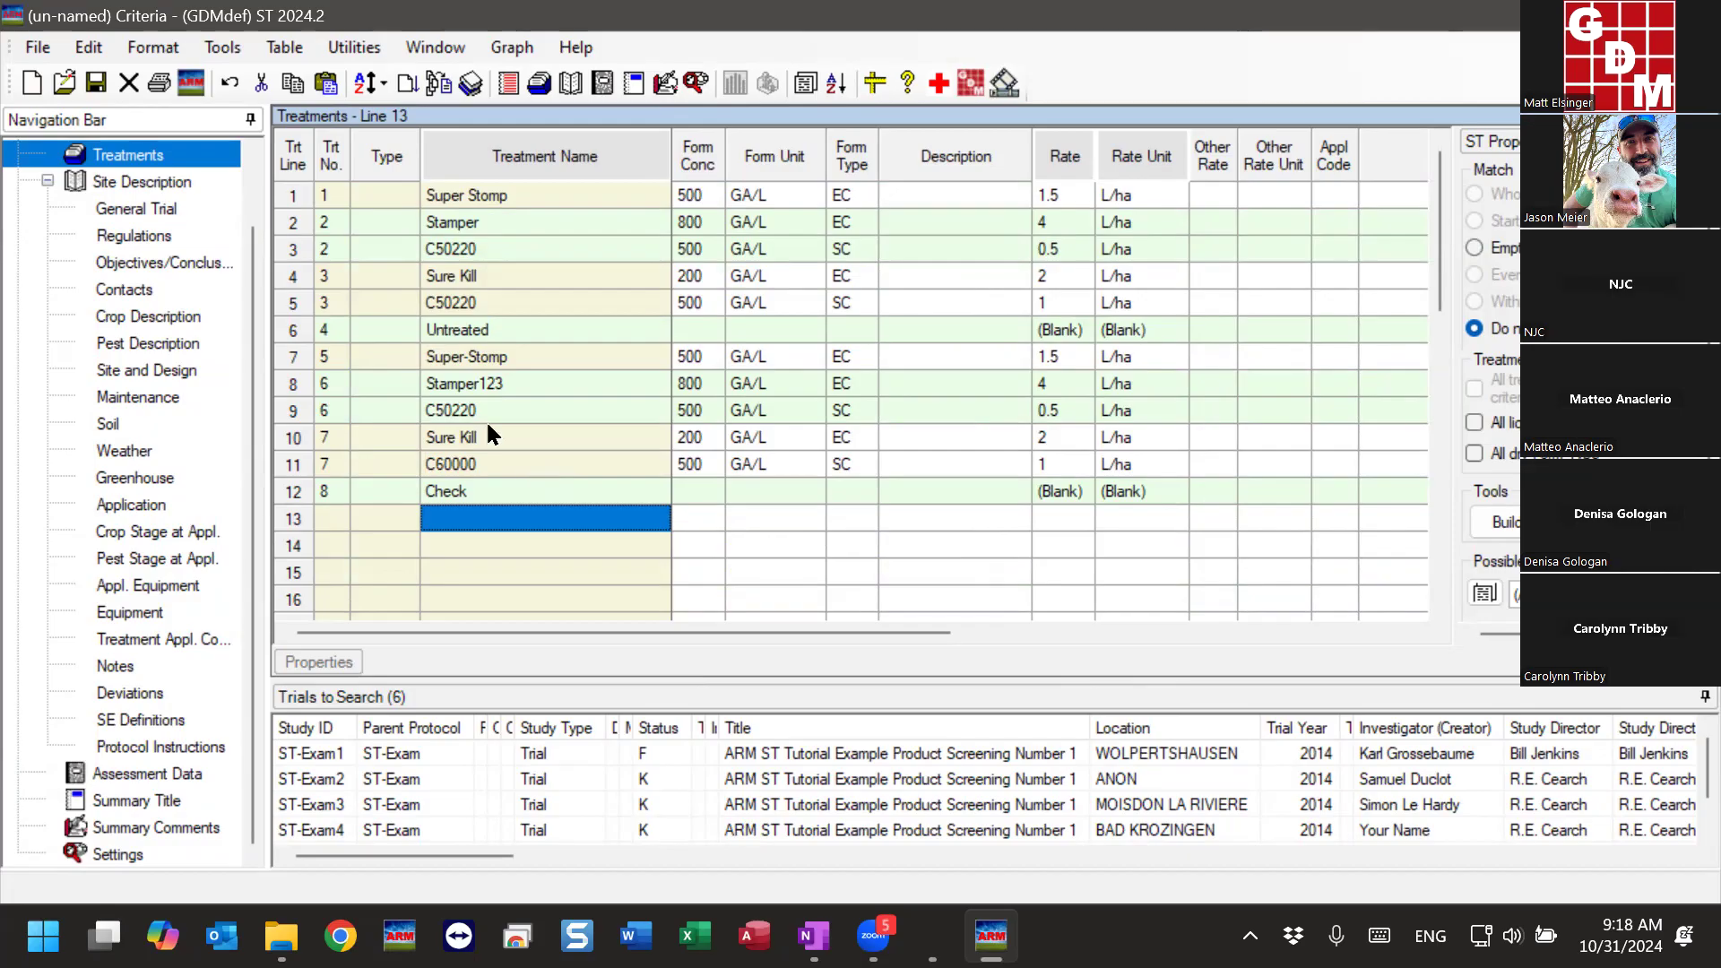
pyautogui.click(527, 383)
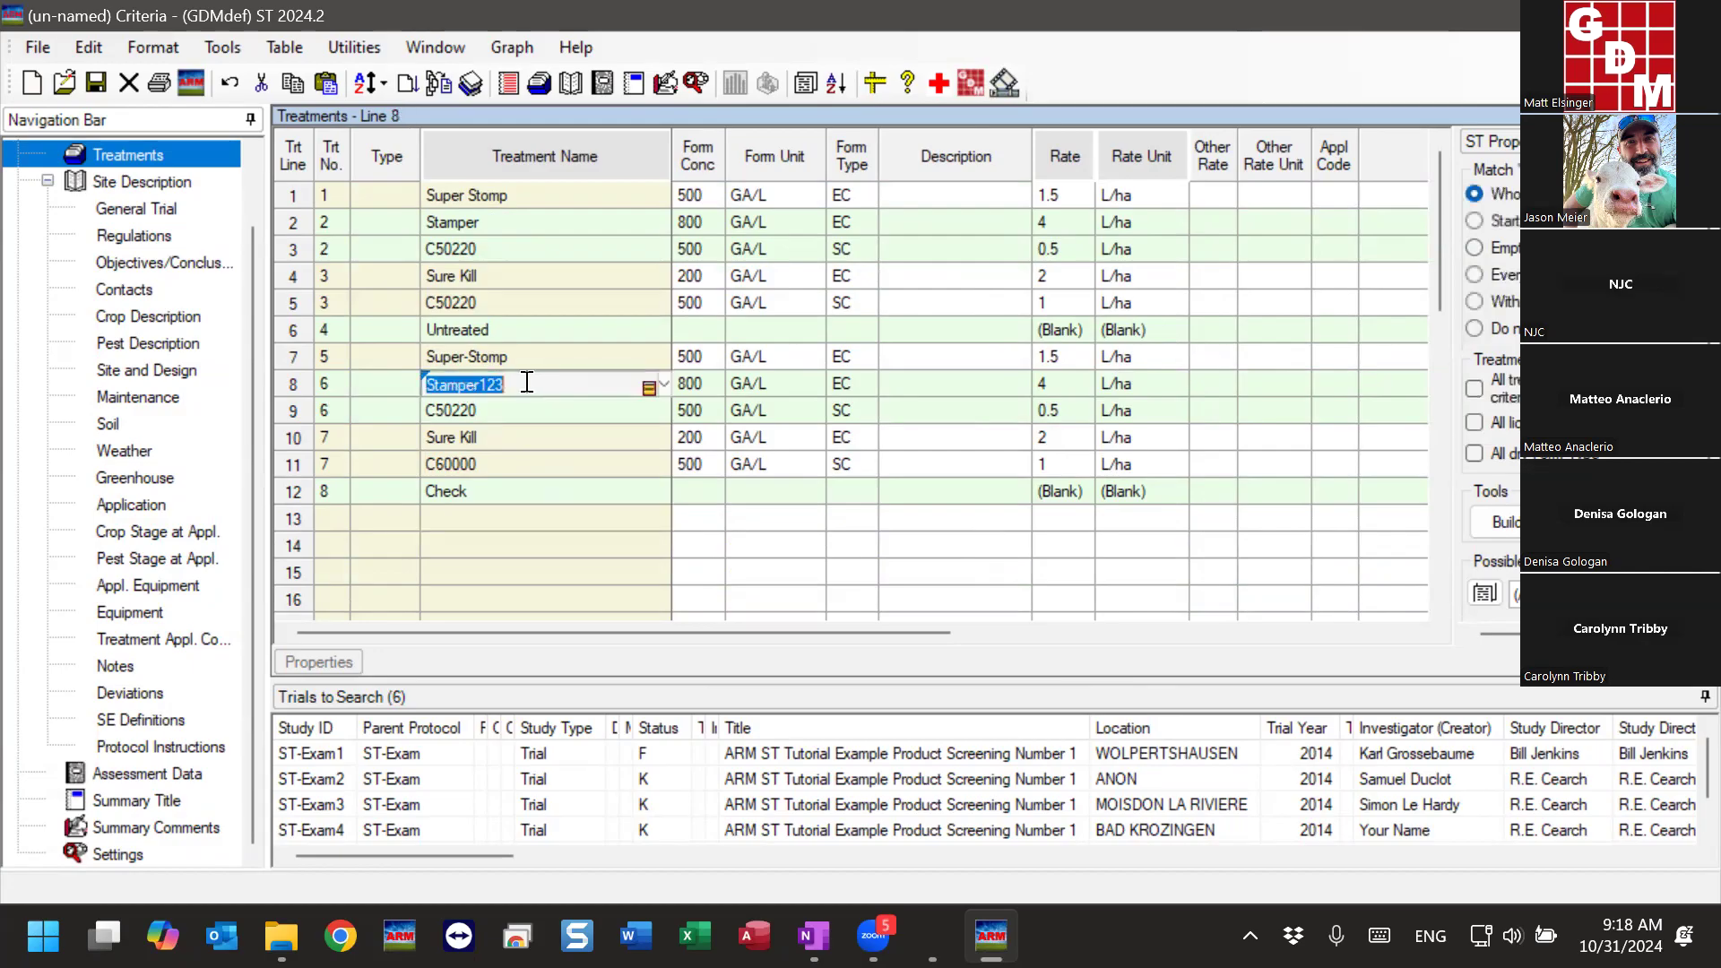
pyautogui.moveTo(289, 224); pyautogui.dragTo(290, 253)
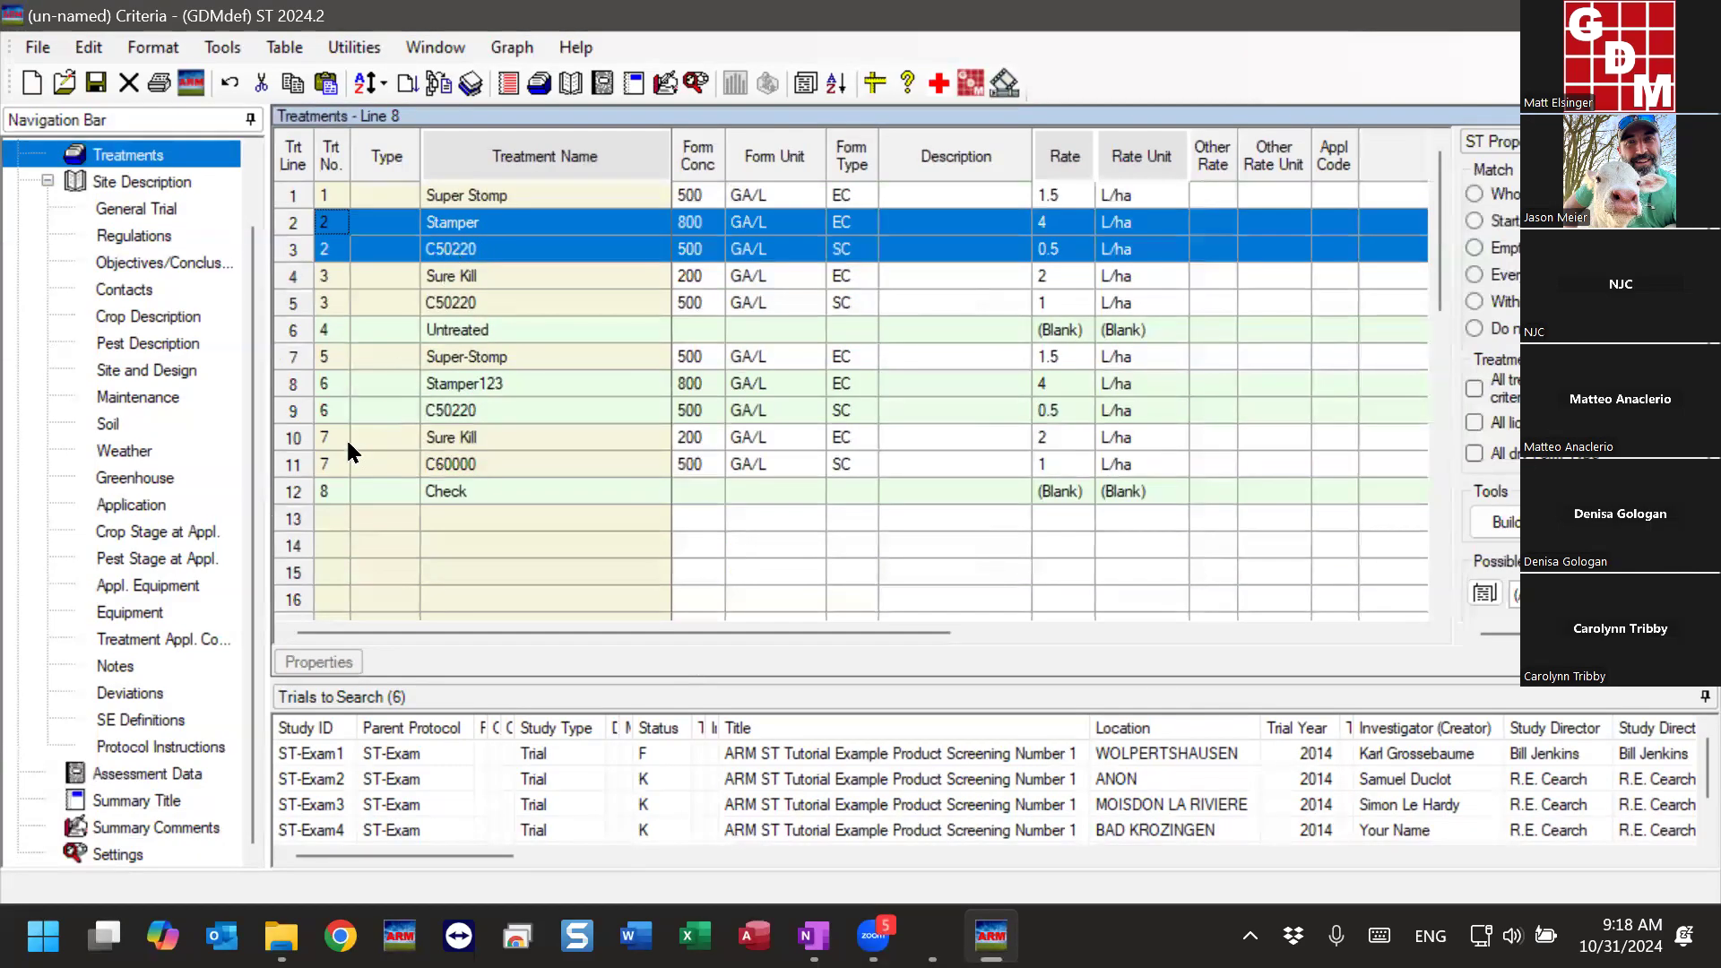
pyautogui.moveTo(303, 374); pyautogui.dragTo(303, 408)
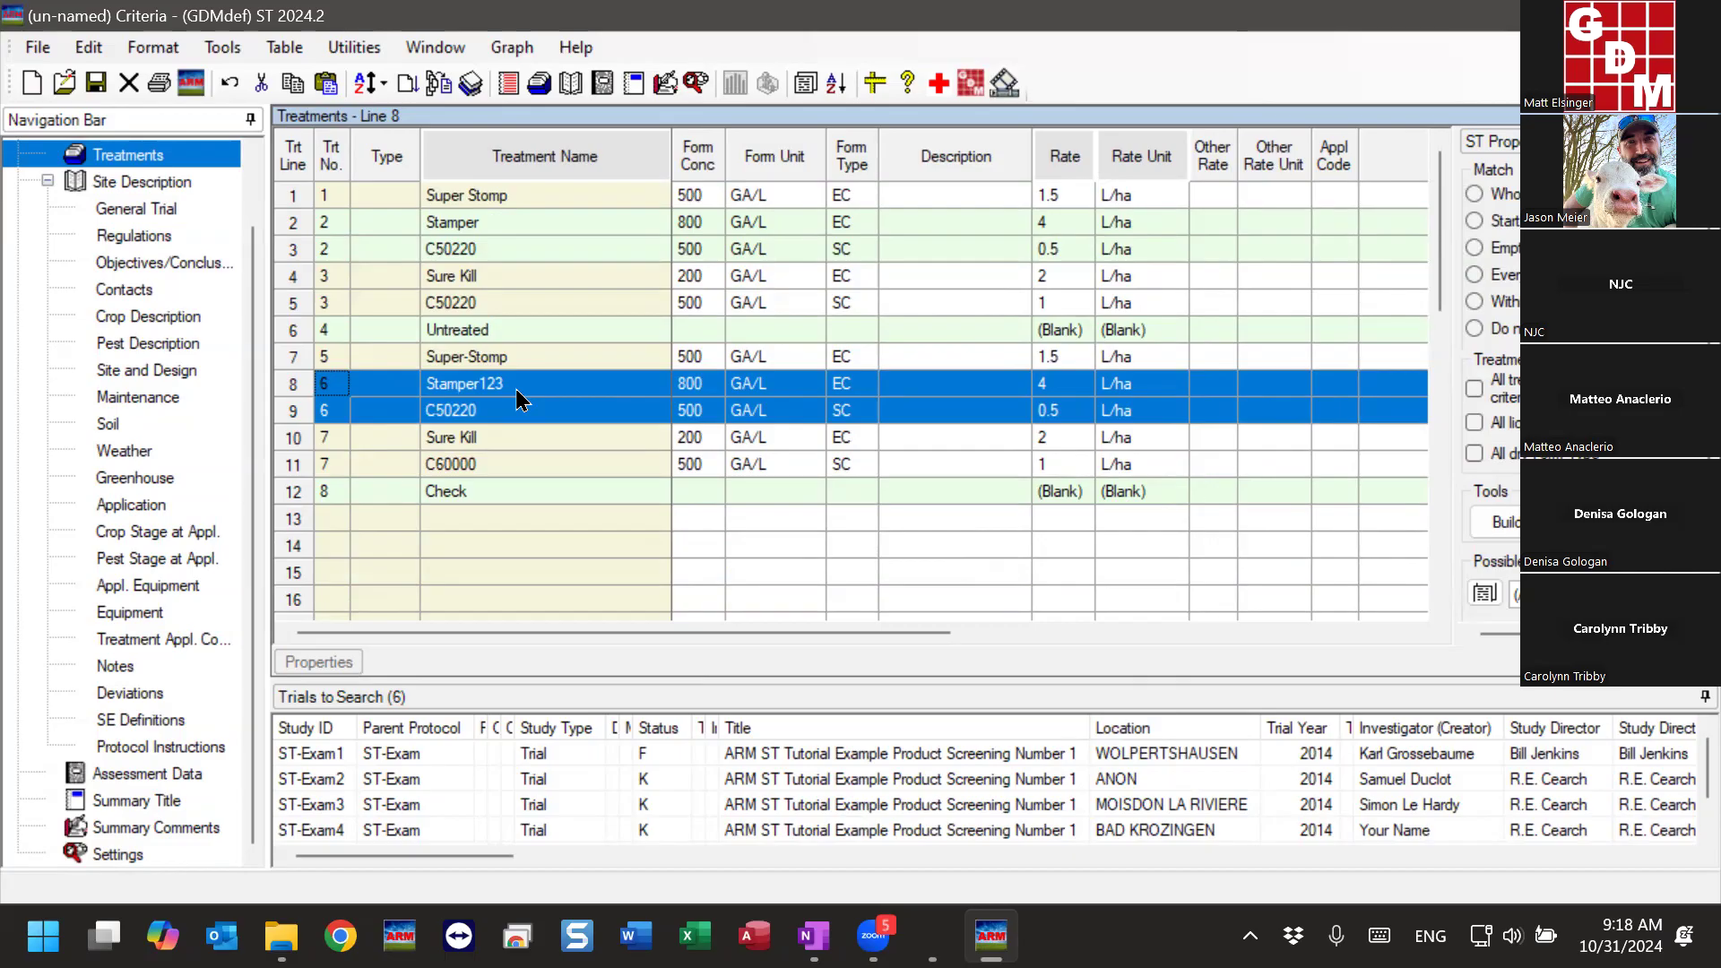
pyautogui.click(478, 223)
pyautogui.click(498, 381)
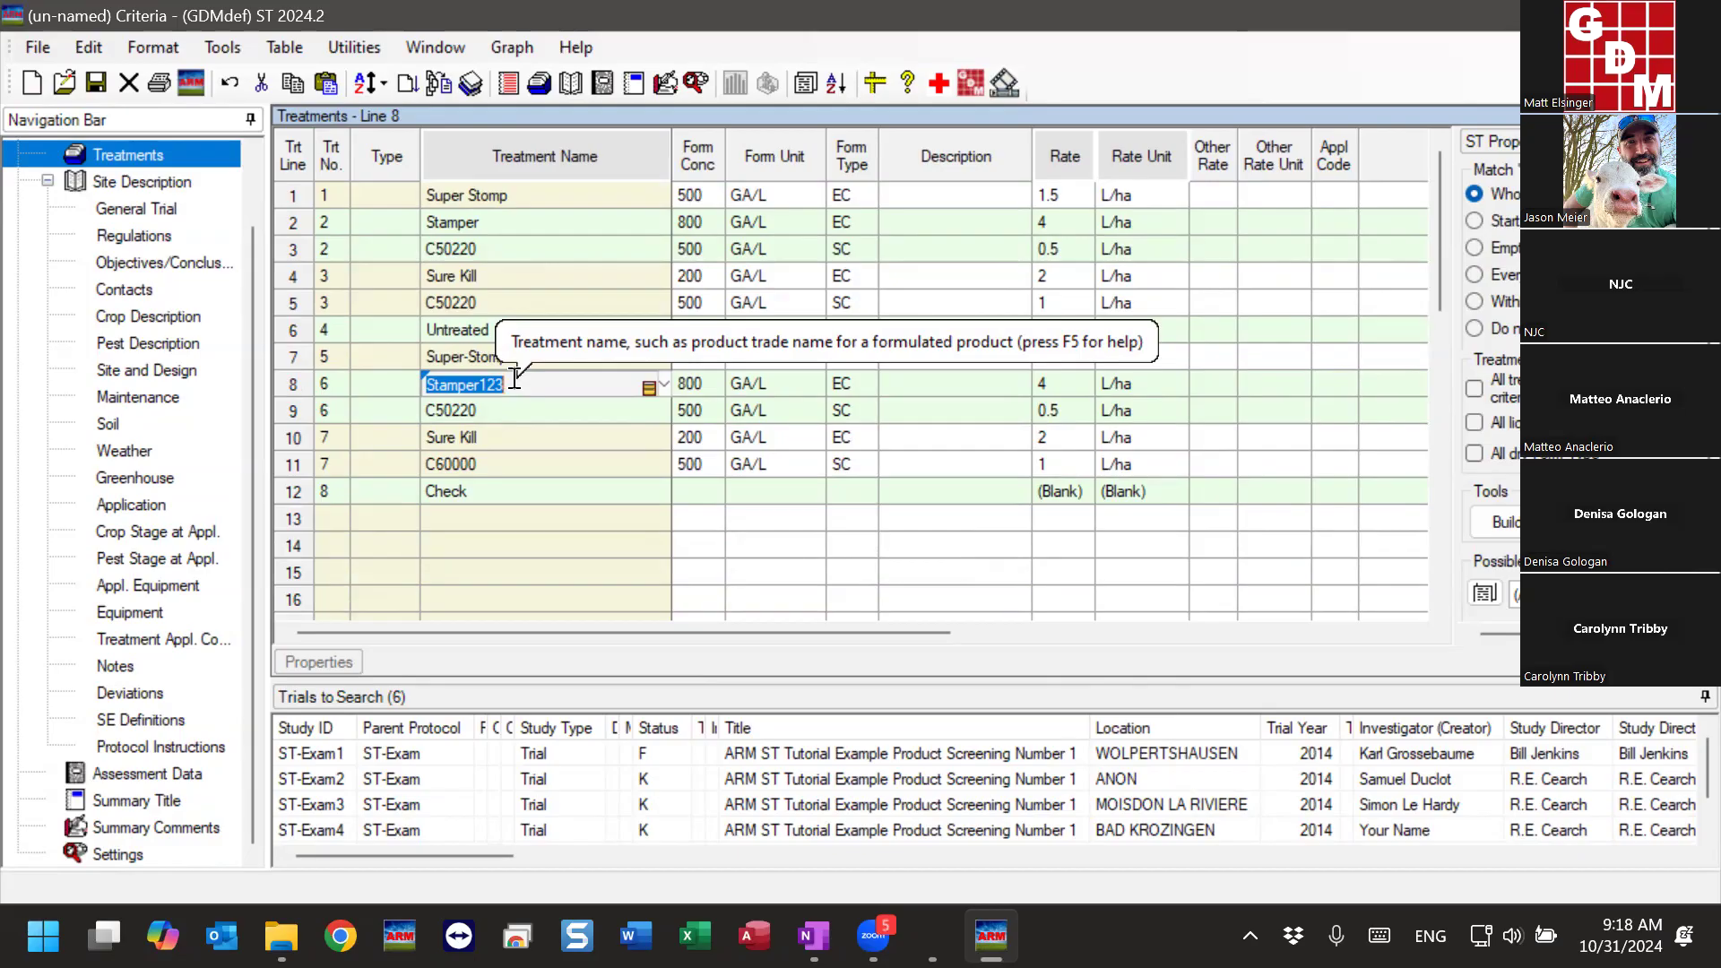
pyautogui.click(515, 379)
pyautogui.moveTo(429, 386); pyautogui.dragTo(515, 388)
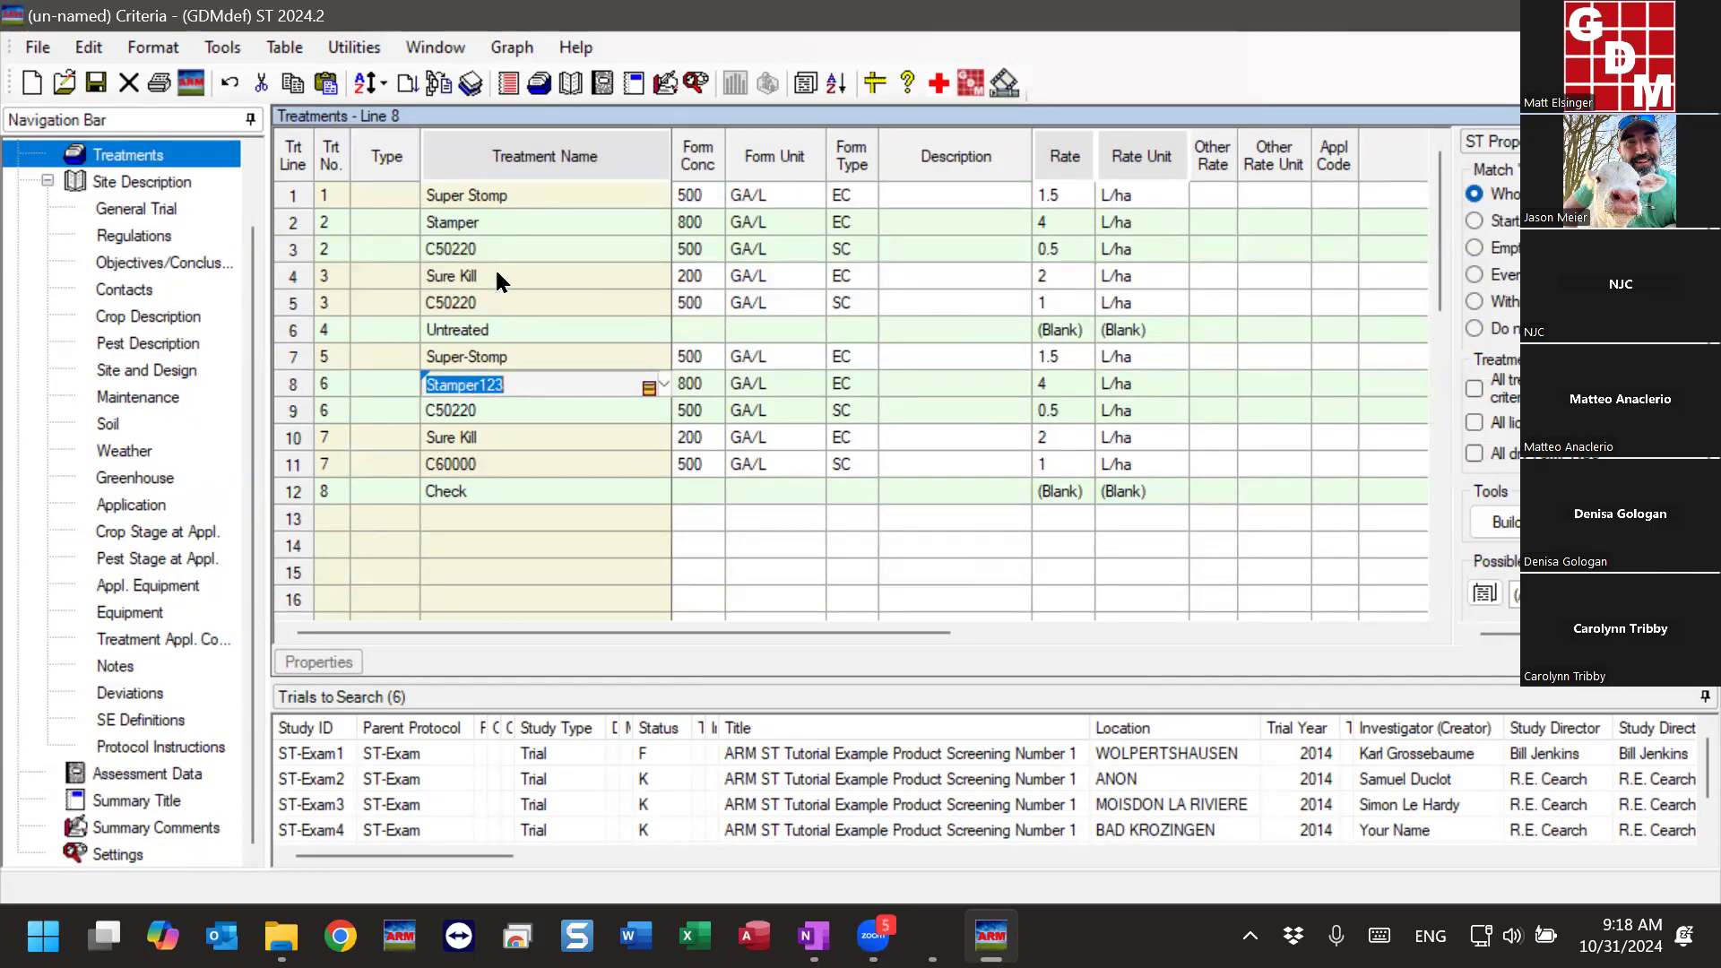
# - Change the treatment name on line 2 to Stamper* so it matches any name starting with Stamper
pyautogui.click(501, 225)
pyautogui.click(516, 223)
pyautogui.write('*')
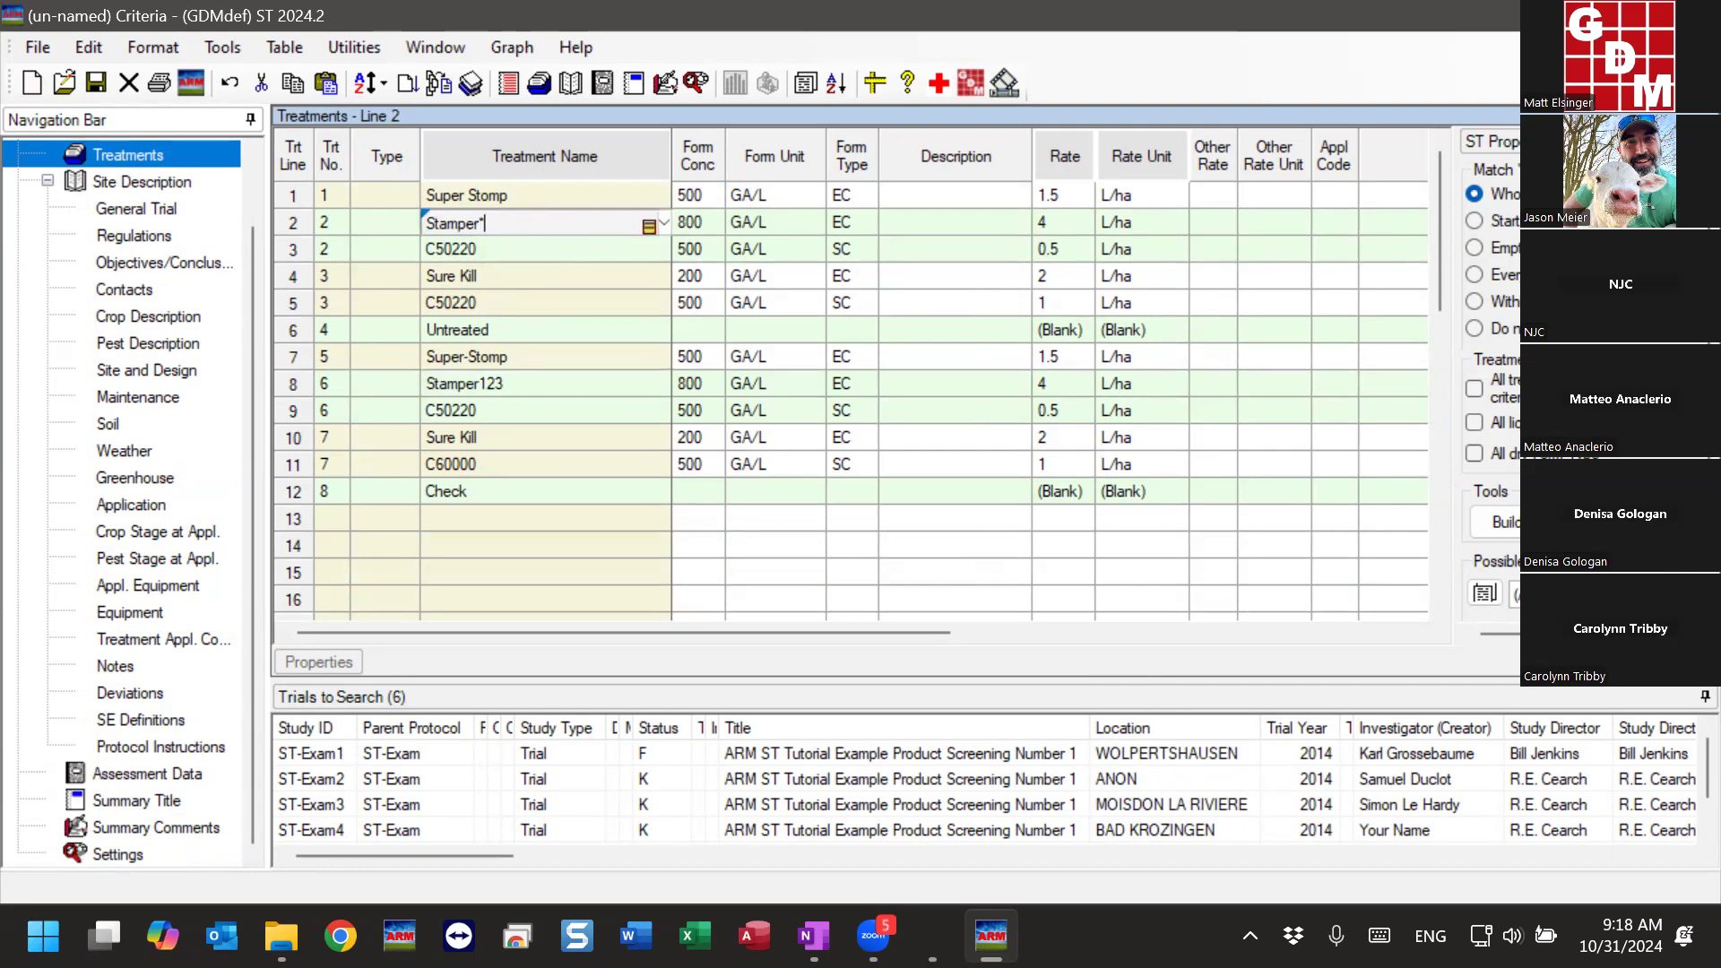
pyautogui.click(503, 248)
pyautogui.click(503, 221)
pyautogui.click(504, 219)
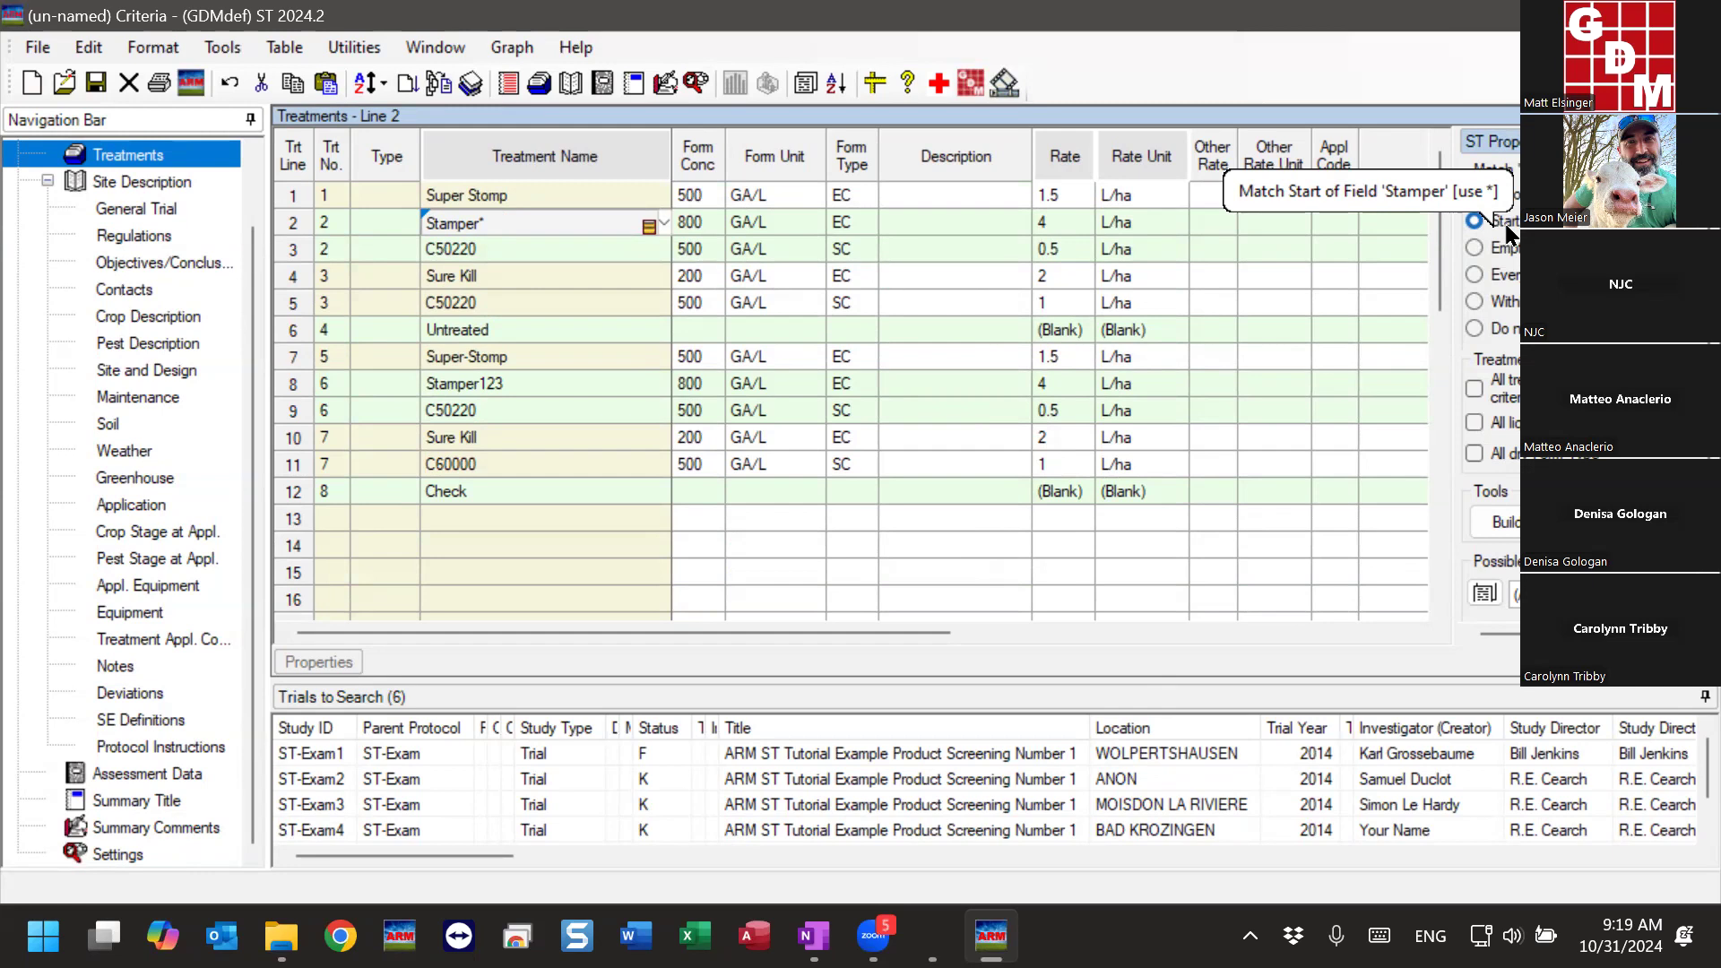
pyautogui.doubleClick(446, 221)
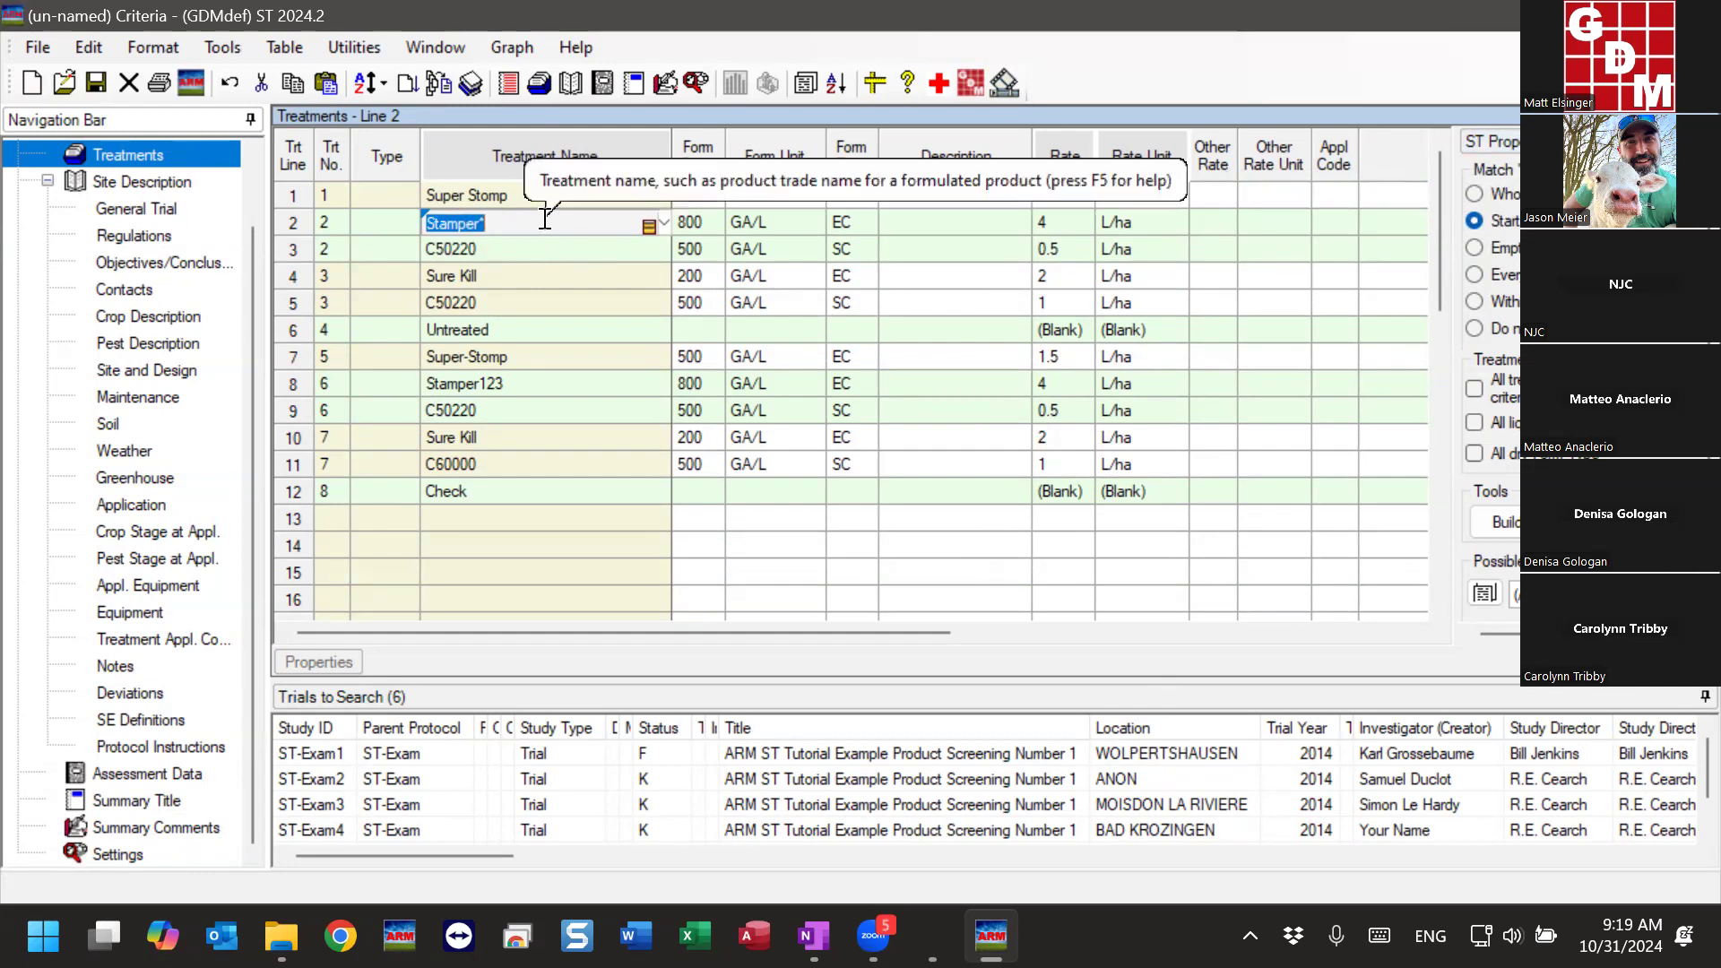
pyautogui.click(427, 220)
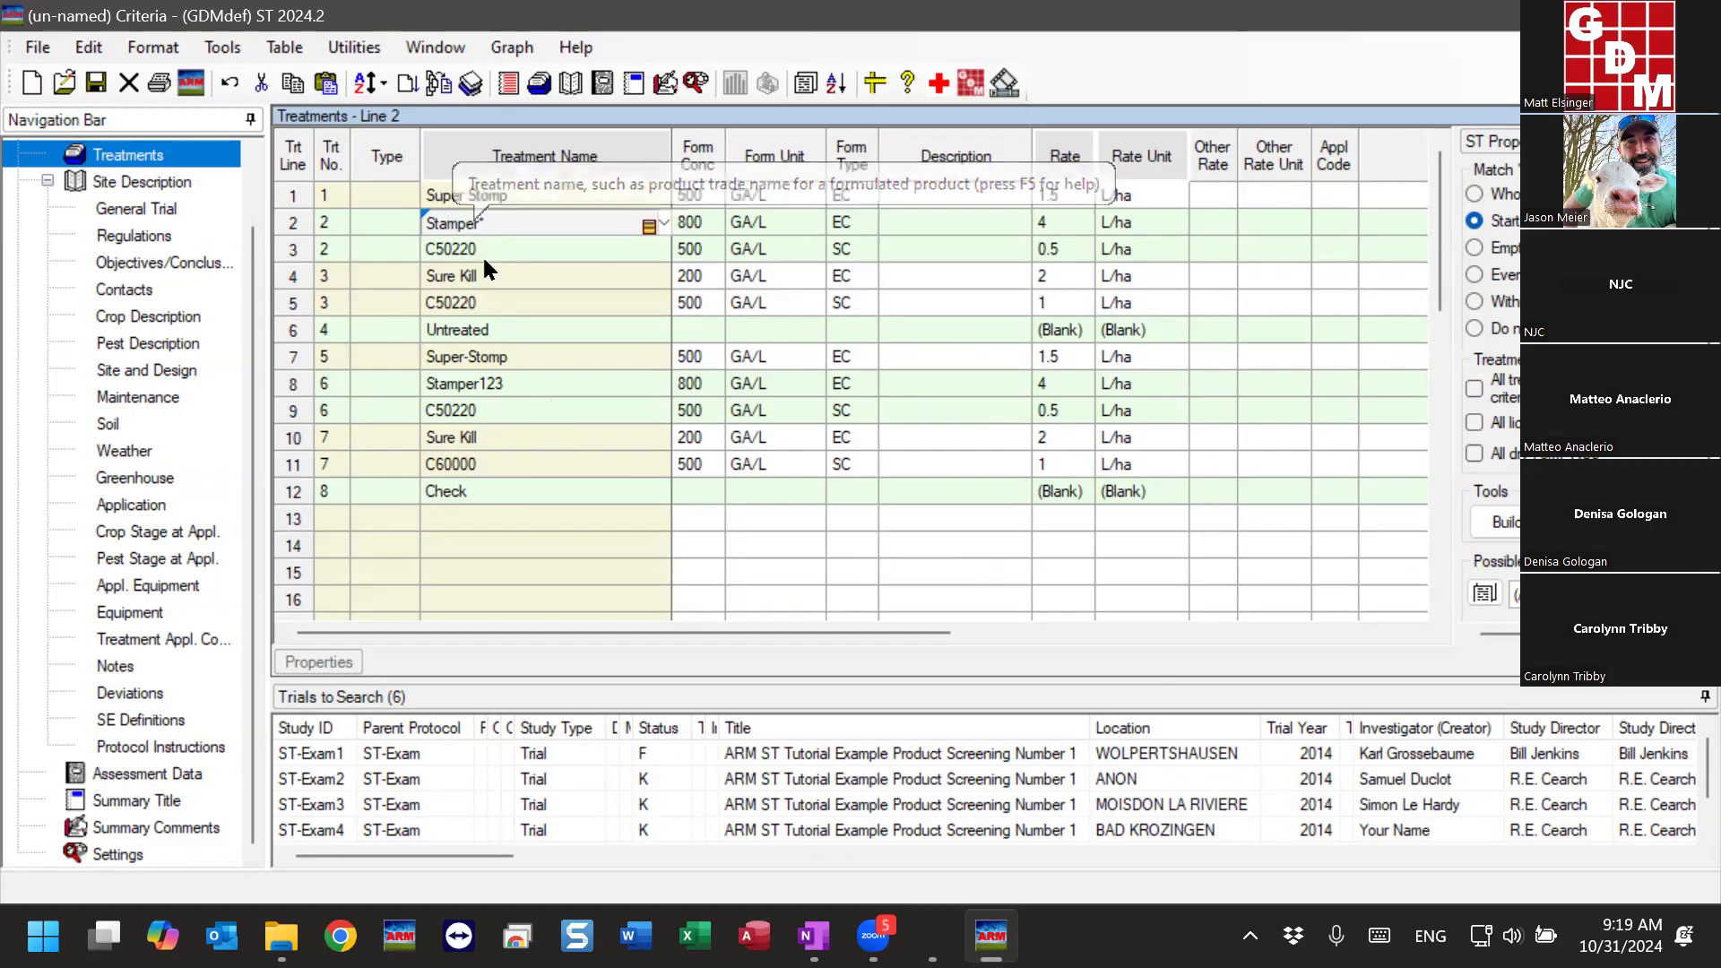
# - Compare the 123 suffix of Stamper123 on line 8 with the wildcard in Stamper* on line 2
pyautogui.click(475, 381)
pyautogui.click(478, 381)
pyautogui.moveTo(477, 381); pyautogui.dragTo(524, 375)
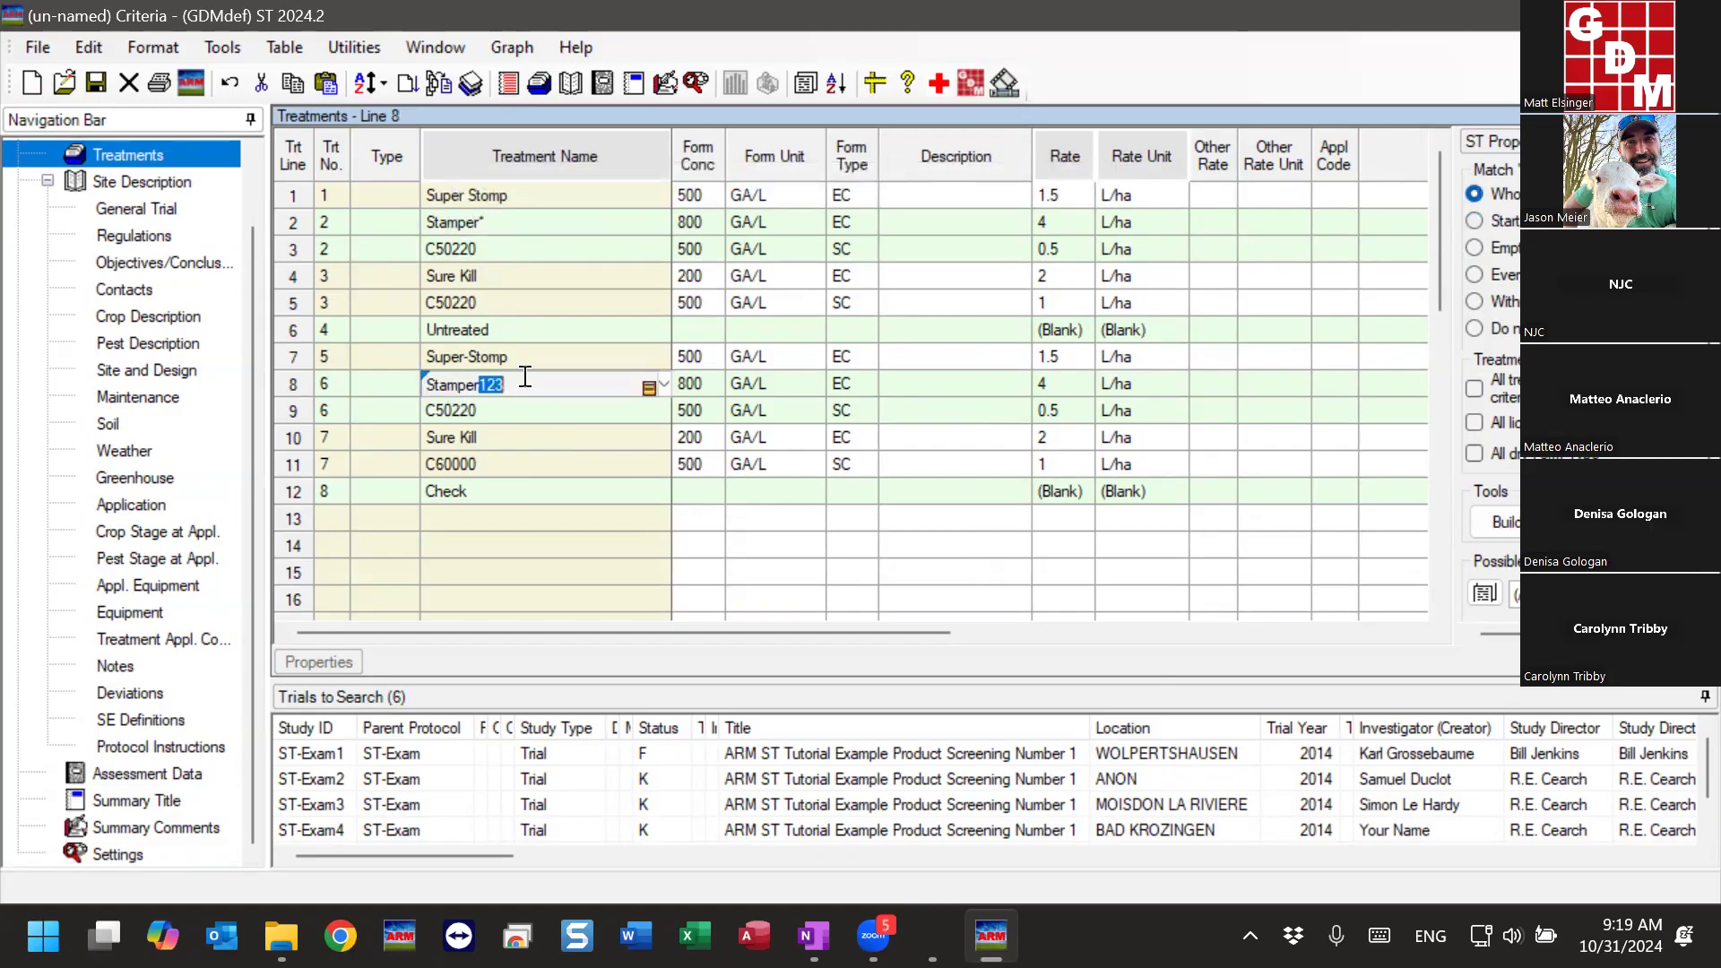
pyautogui.click(529, 224)
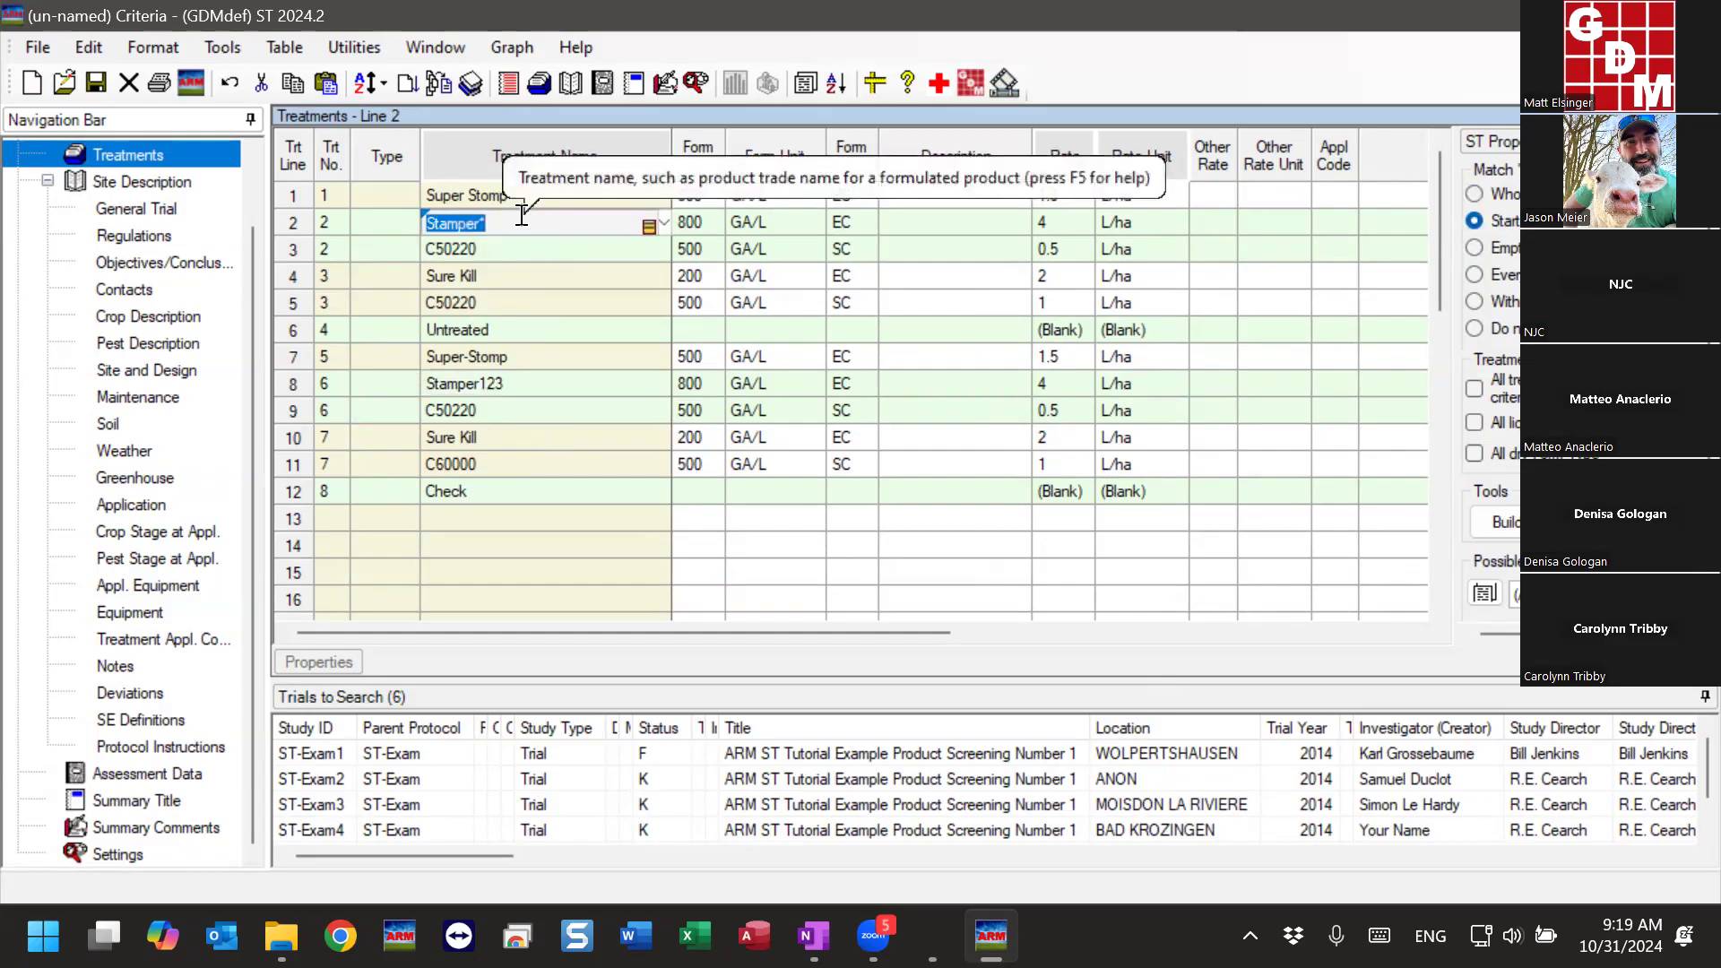
pyautogui.click(502, 219)
pyautogui.moveTo(491, 225); pyautogui.dragTo(476, 226)
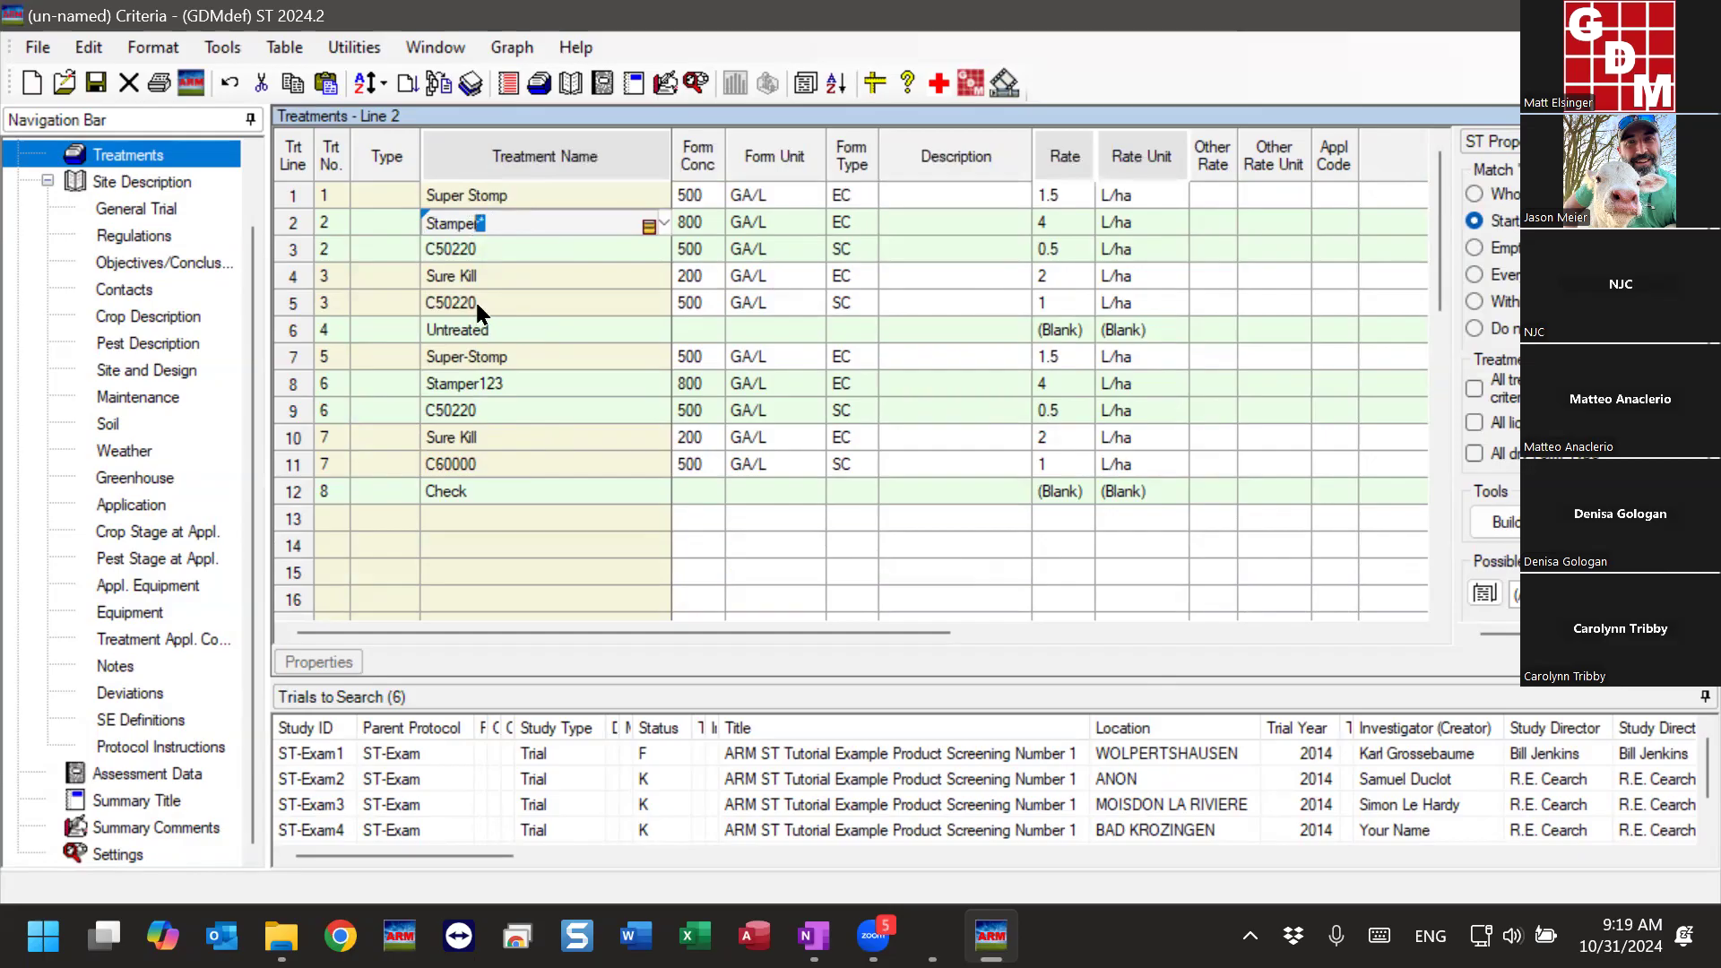
# - Examine the C50220 partner, rates and rate units of treatment 2 against the Stamper123 line of treatment 6
pyautogui.click(491, 247)
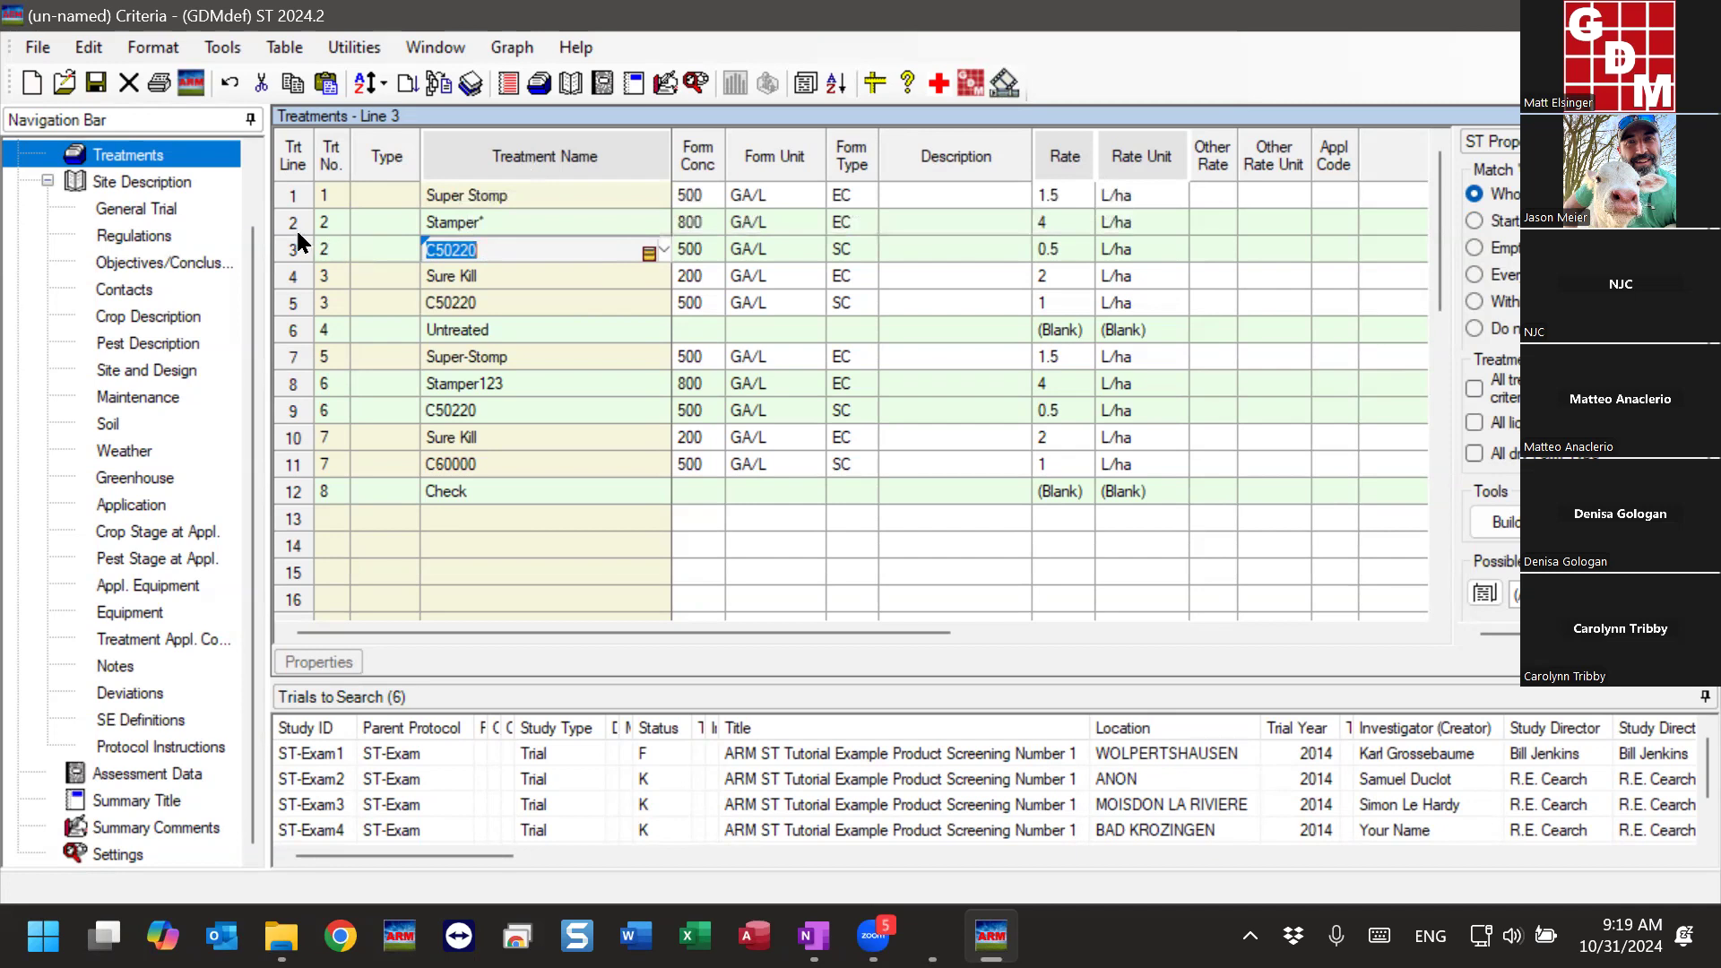
pyautogui.moveTo(296, 228); pyautogui.dragTo(296, 246)
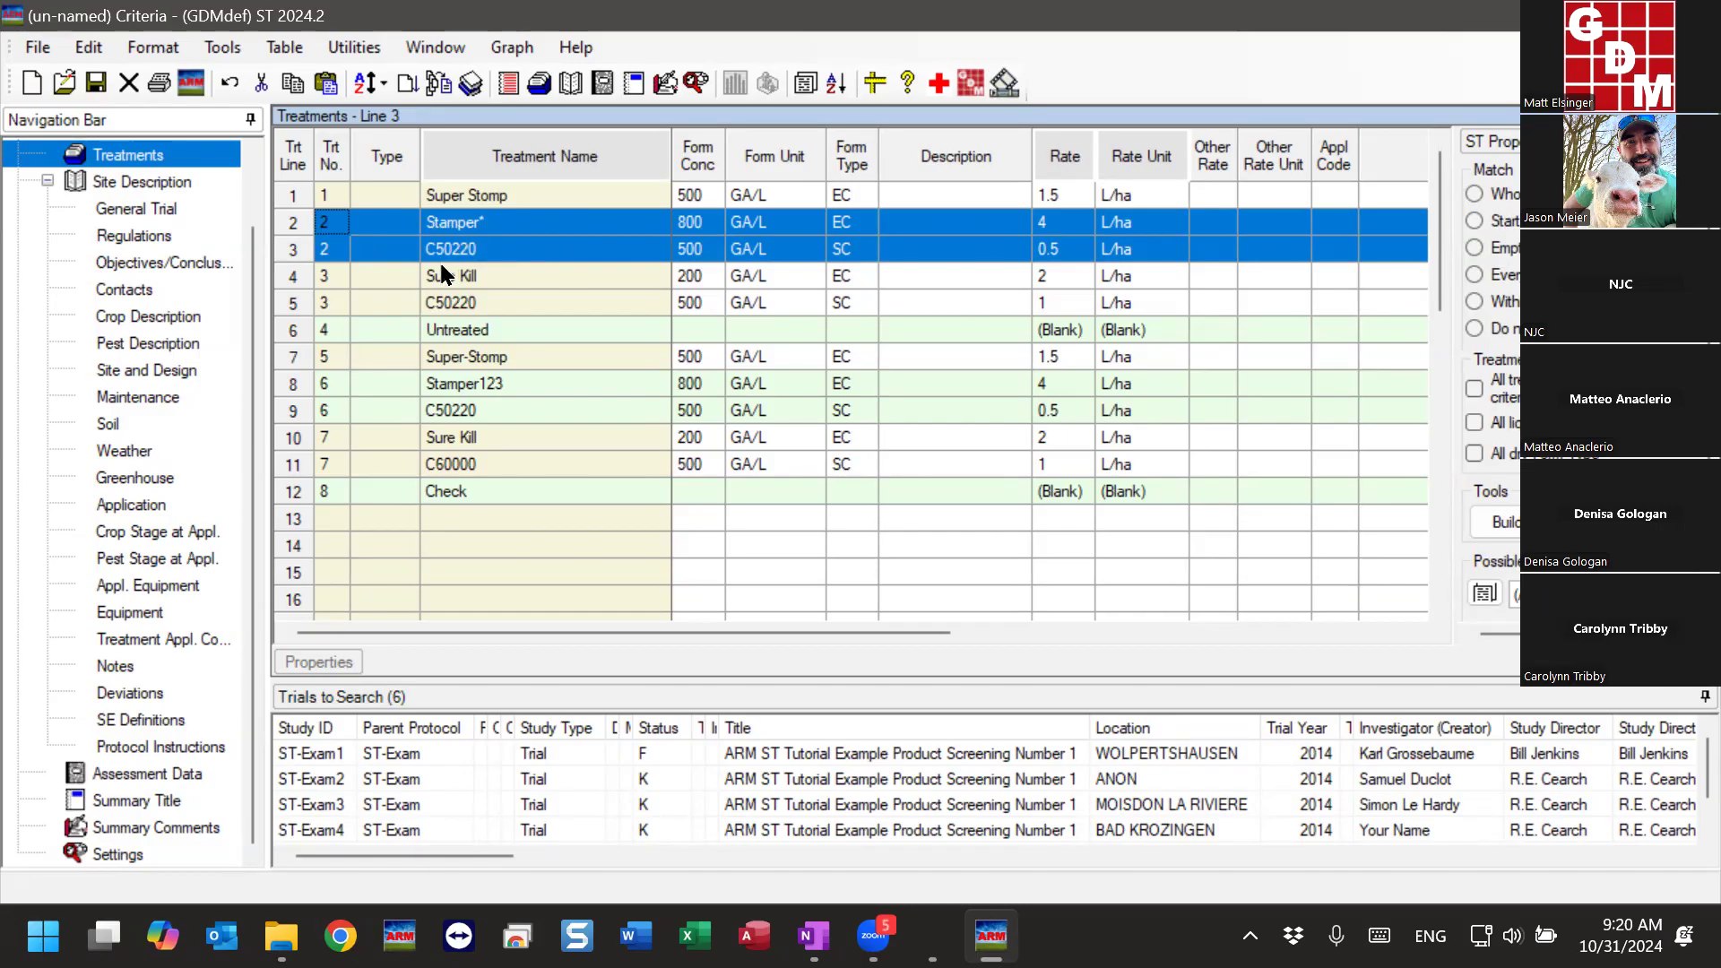
pyautogui.click(453, 250)
pyautogui.doubleClick(454, 249)
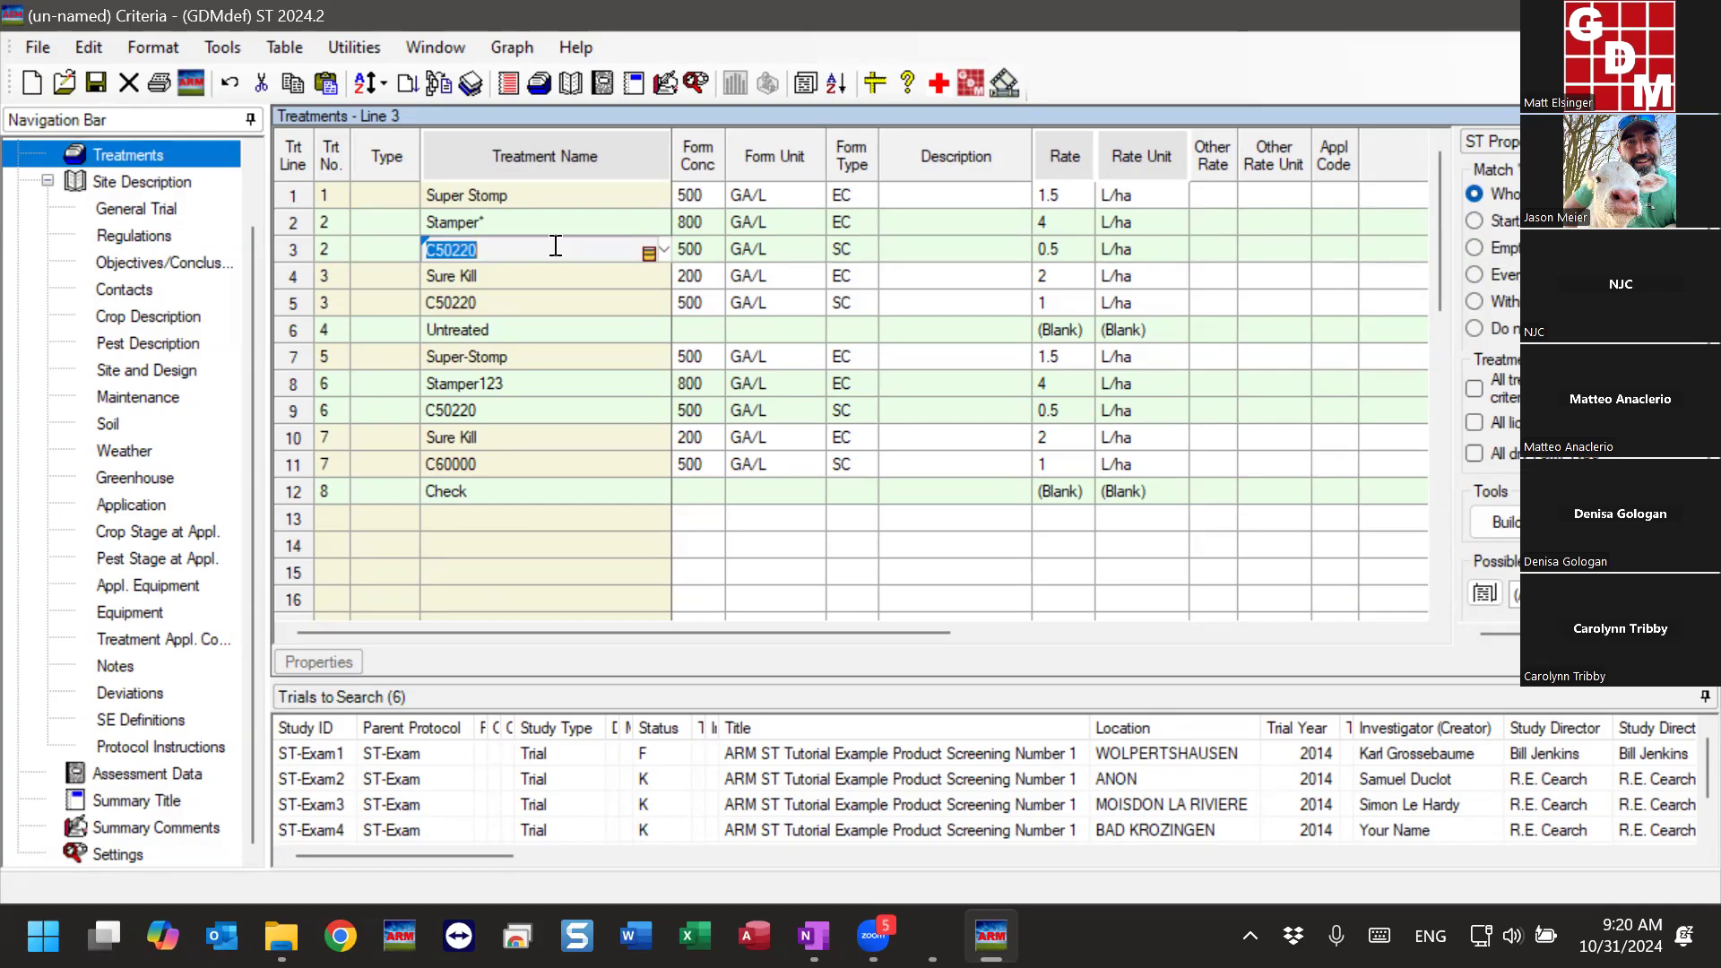
pyautogui.moveTo(1041, 226); pyautogui.dragTo(1153, 256)
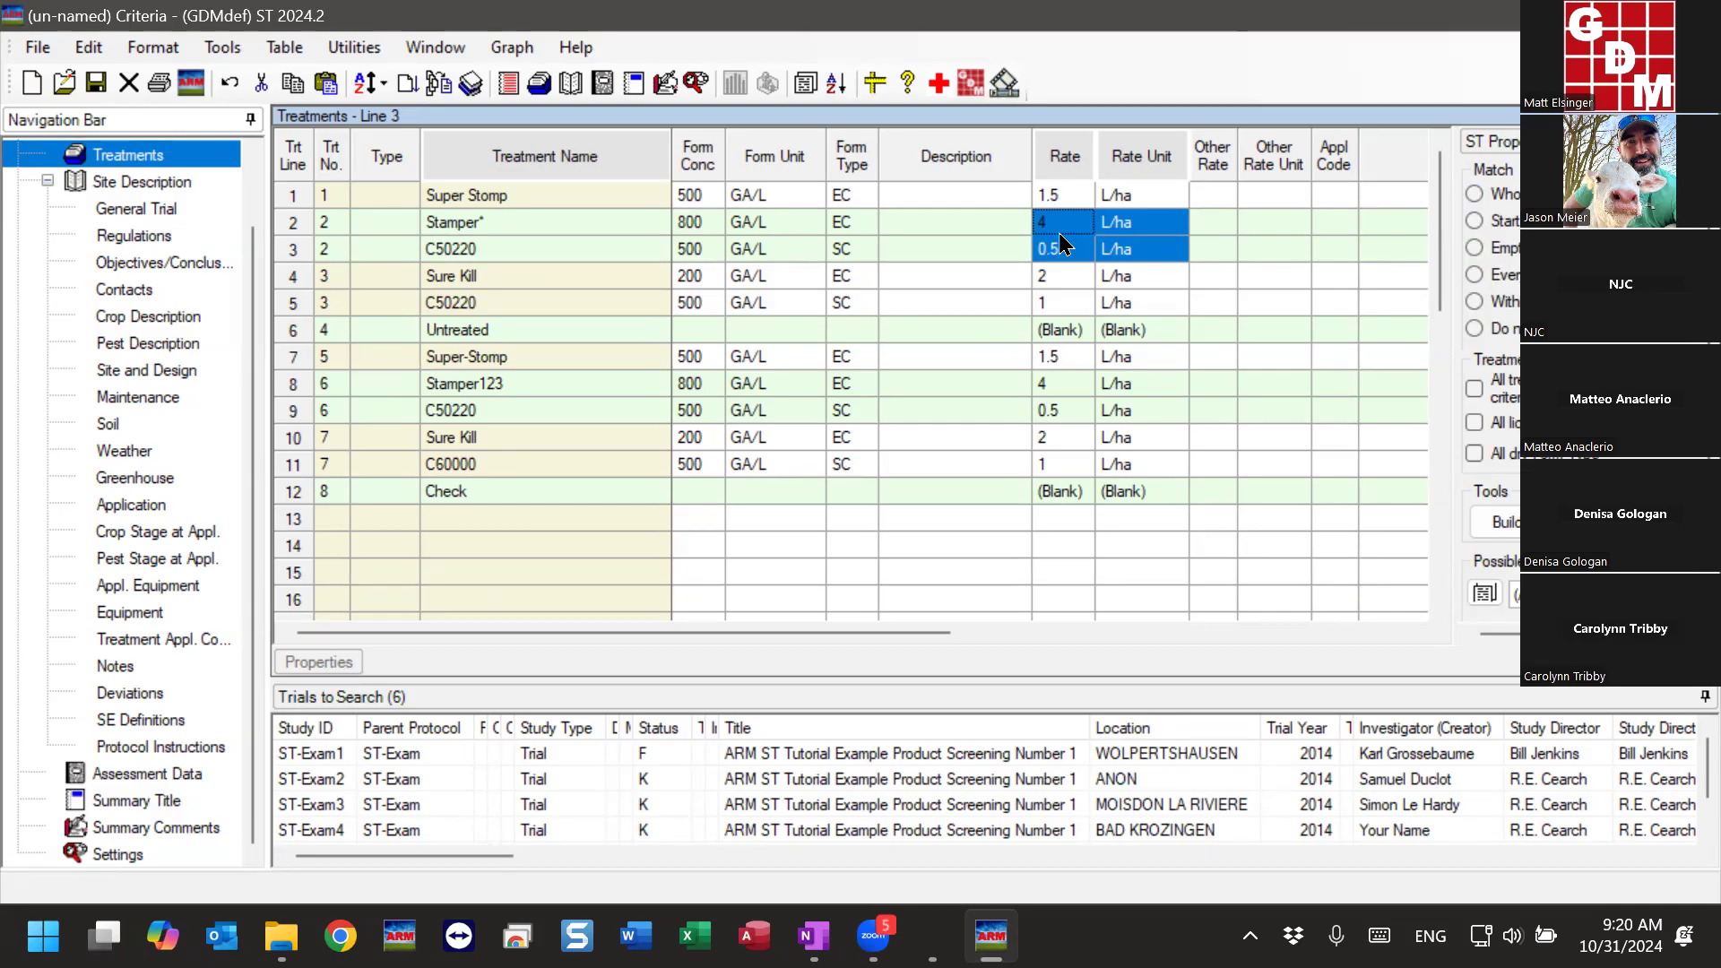
pyautogui.click(1146, 223)
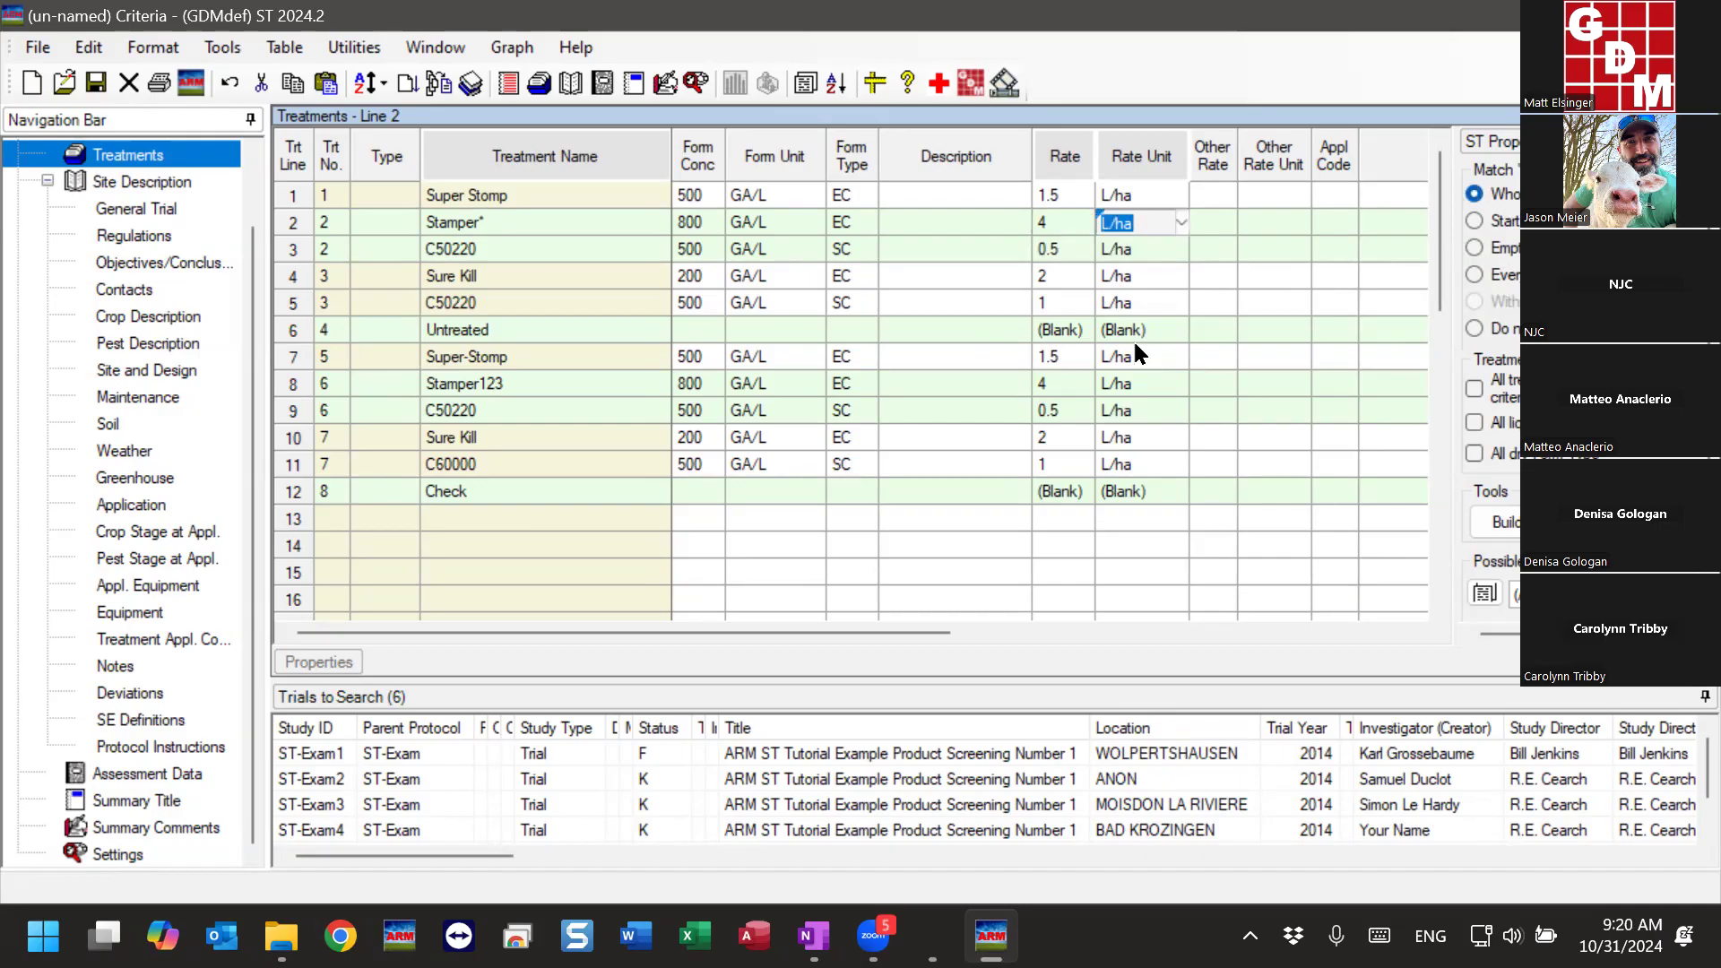
pyautogui.click(637, 220)
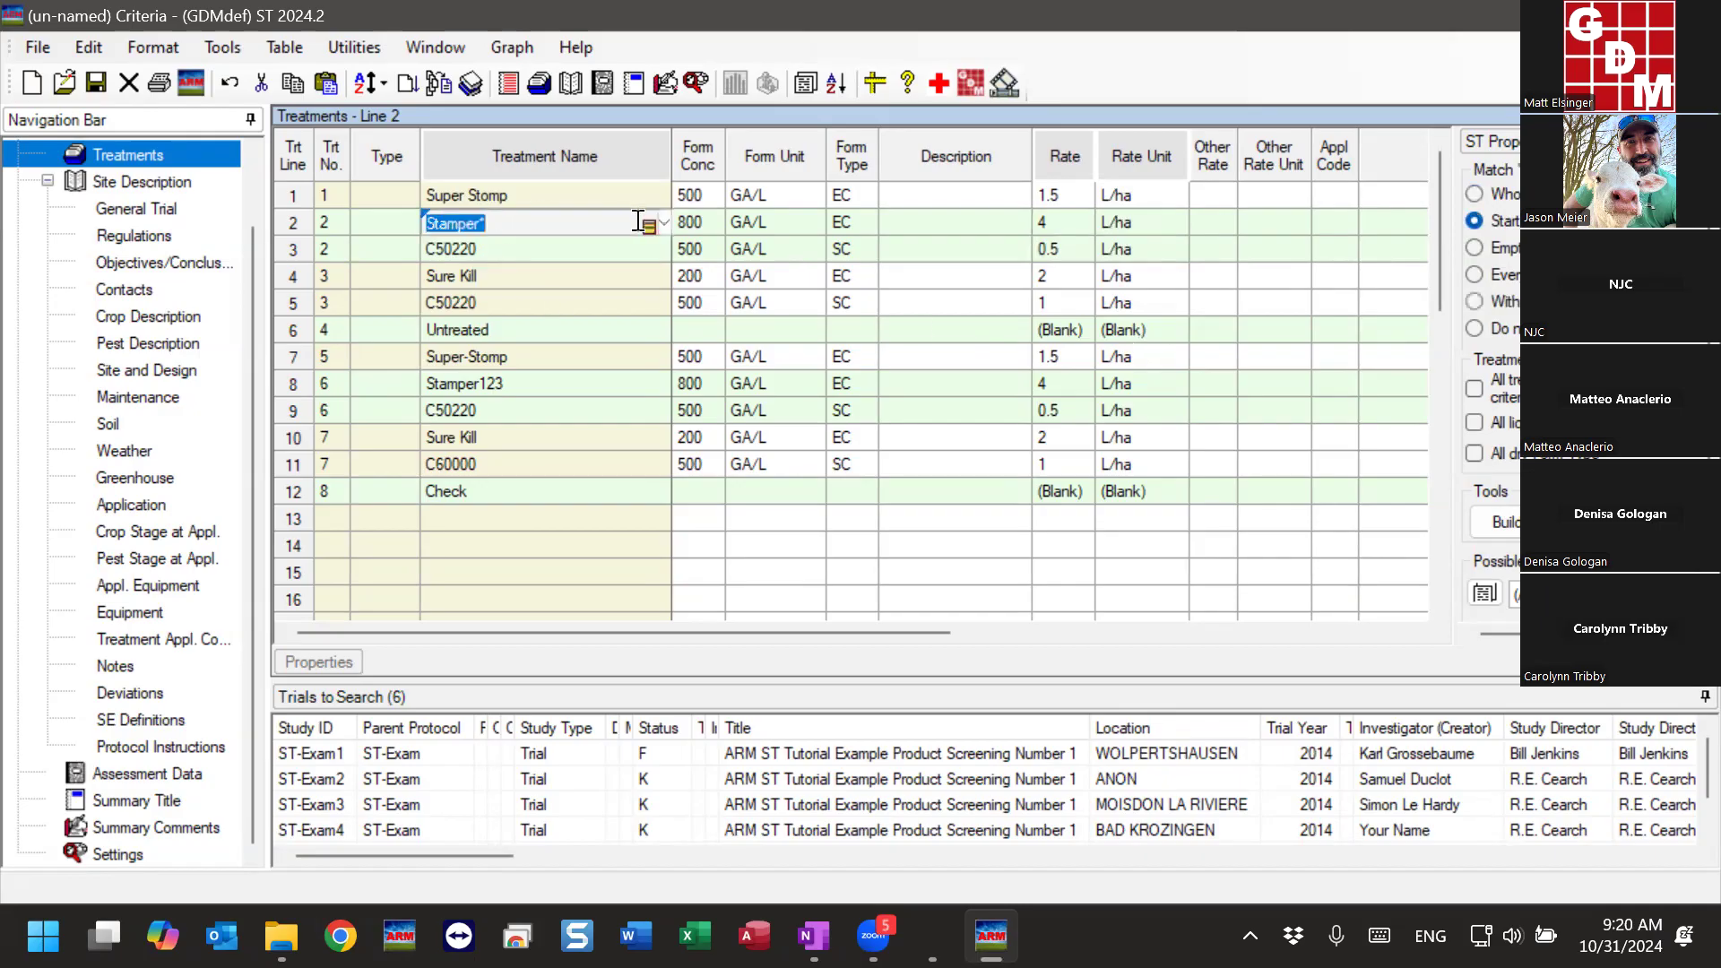
pyautogui.click(293, 387)
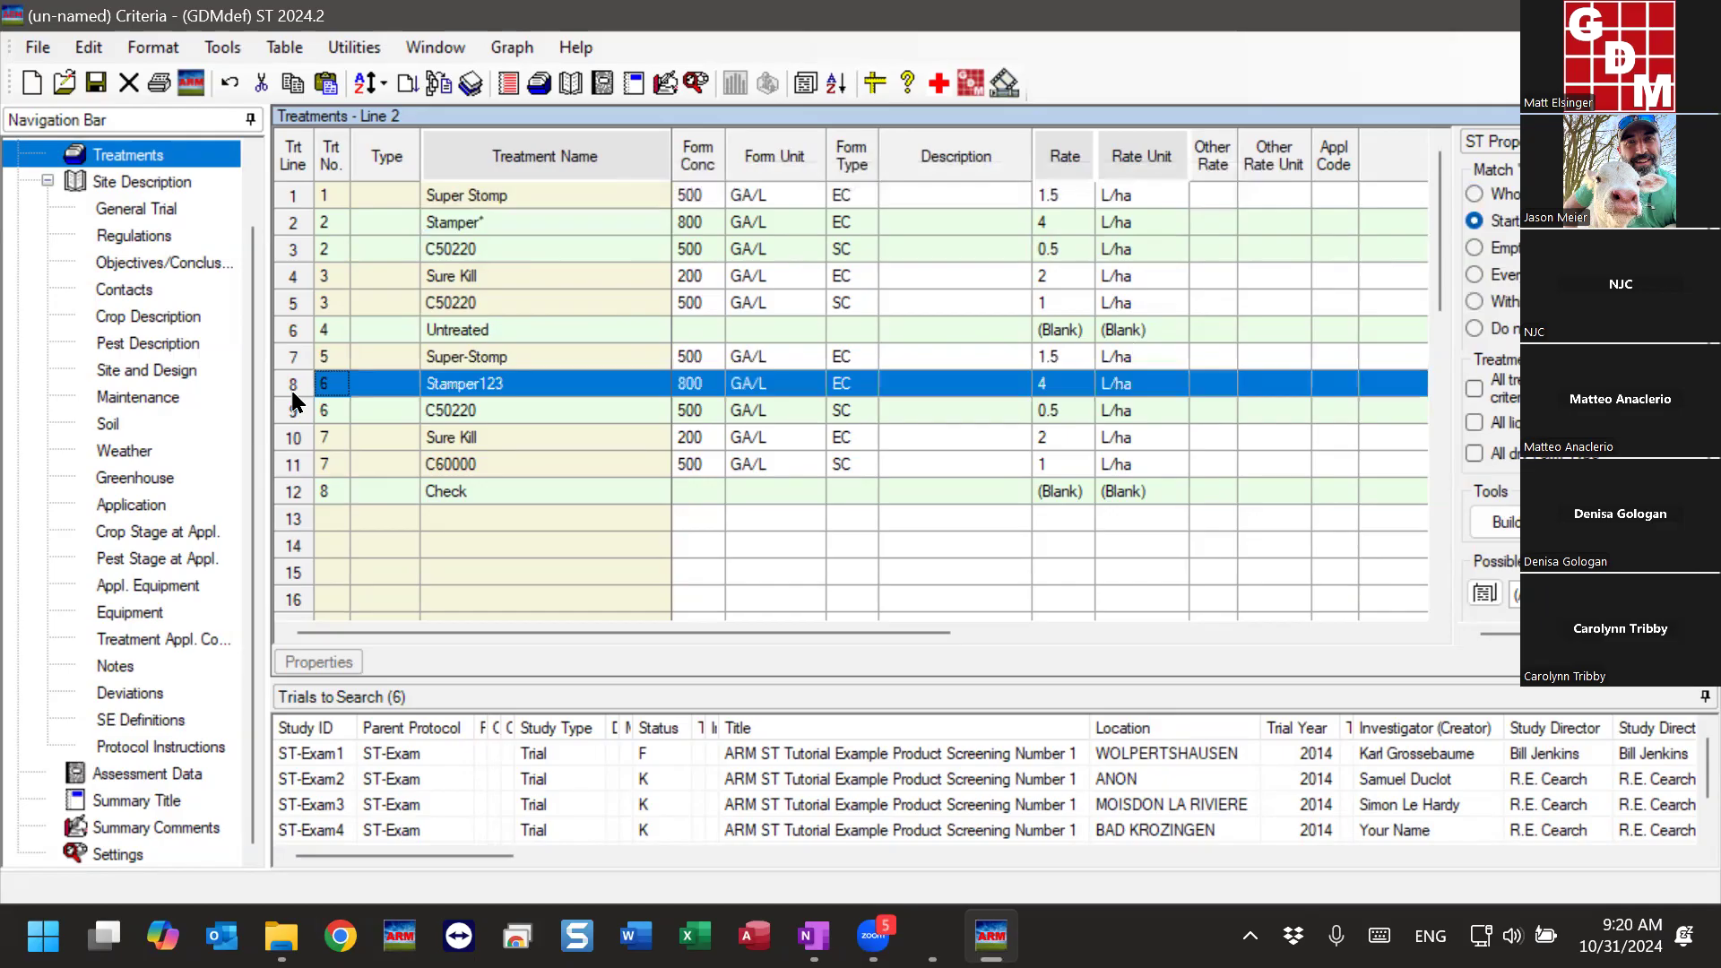
# - Delete treatment 6, which combines Stamper123 and C50220, from the treatment list
pyautogui.moveTo(293, 392); pyautogui.dragTo(295, 408)
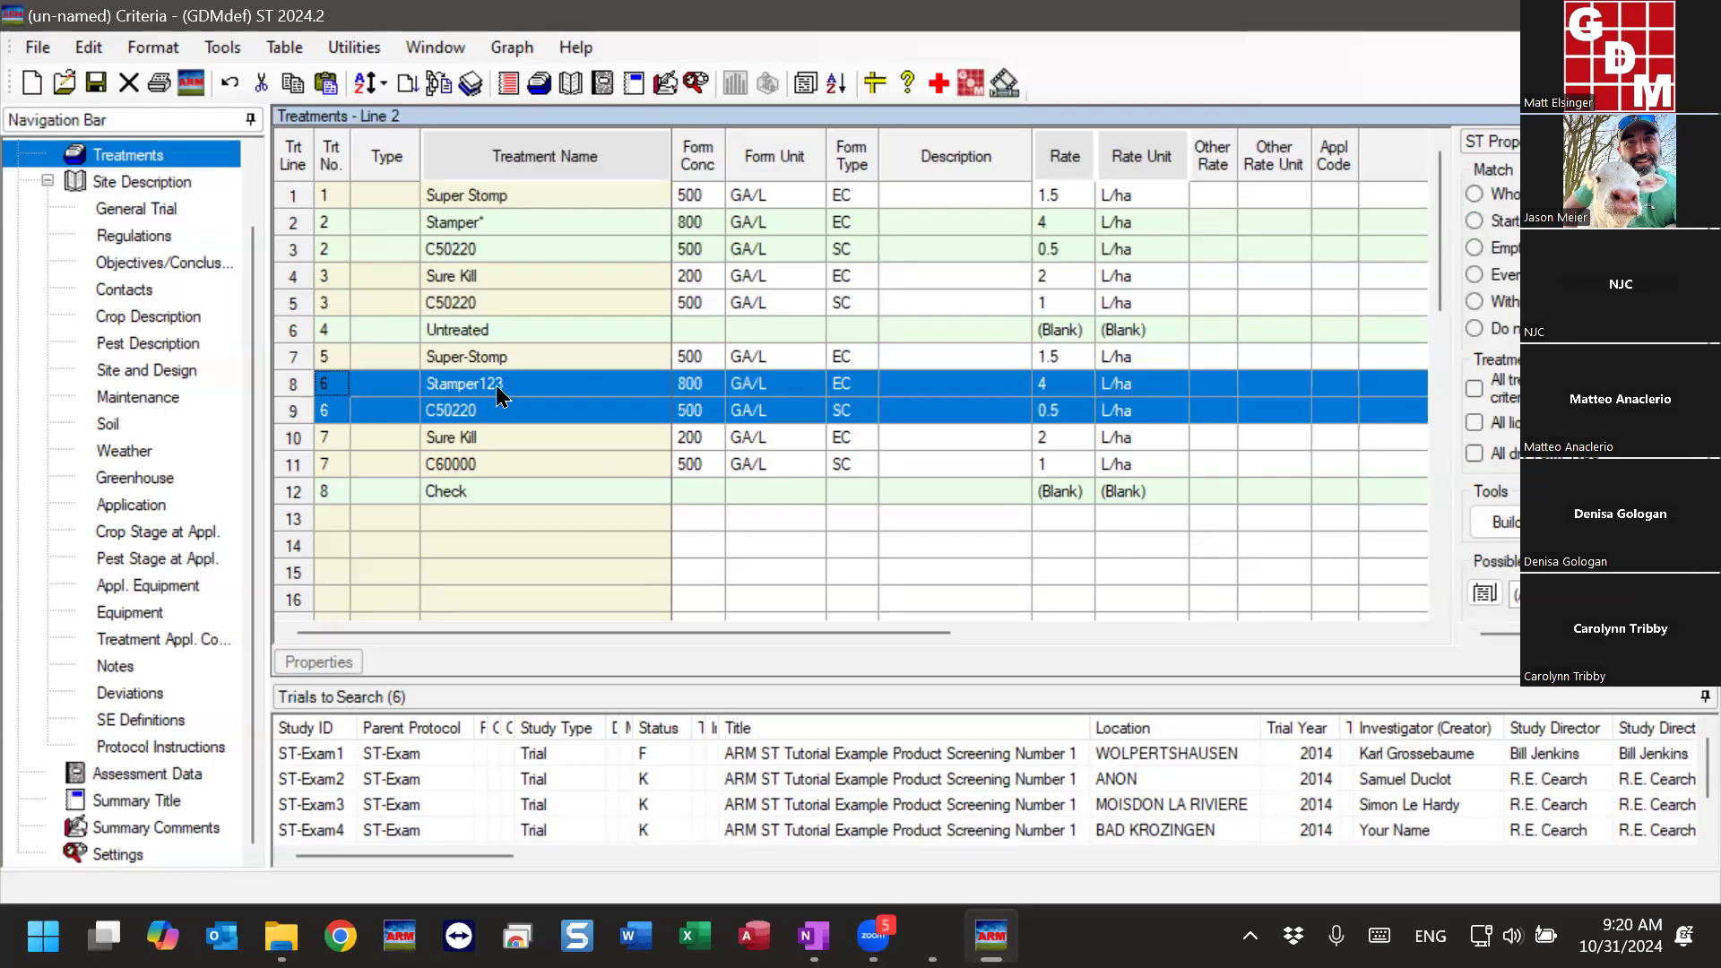
pyautogui.rightClick(587, 386)
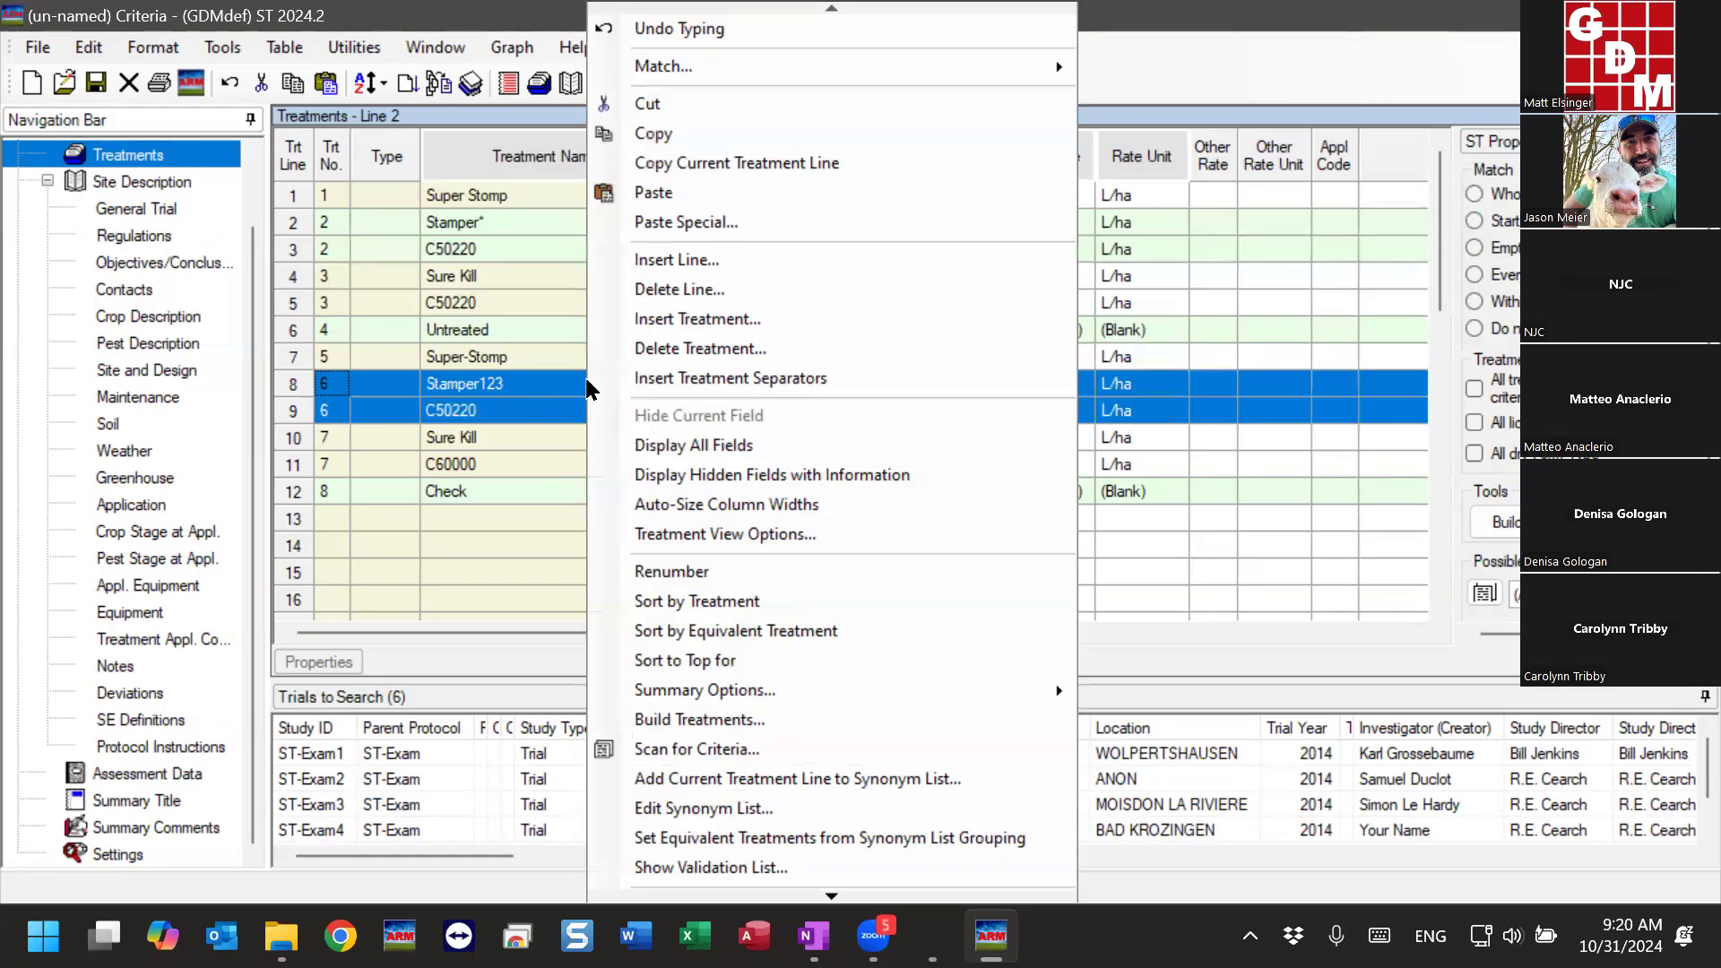
pyautogui.click(687, 350)
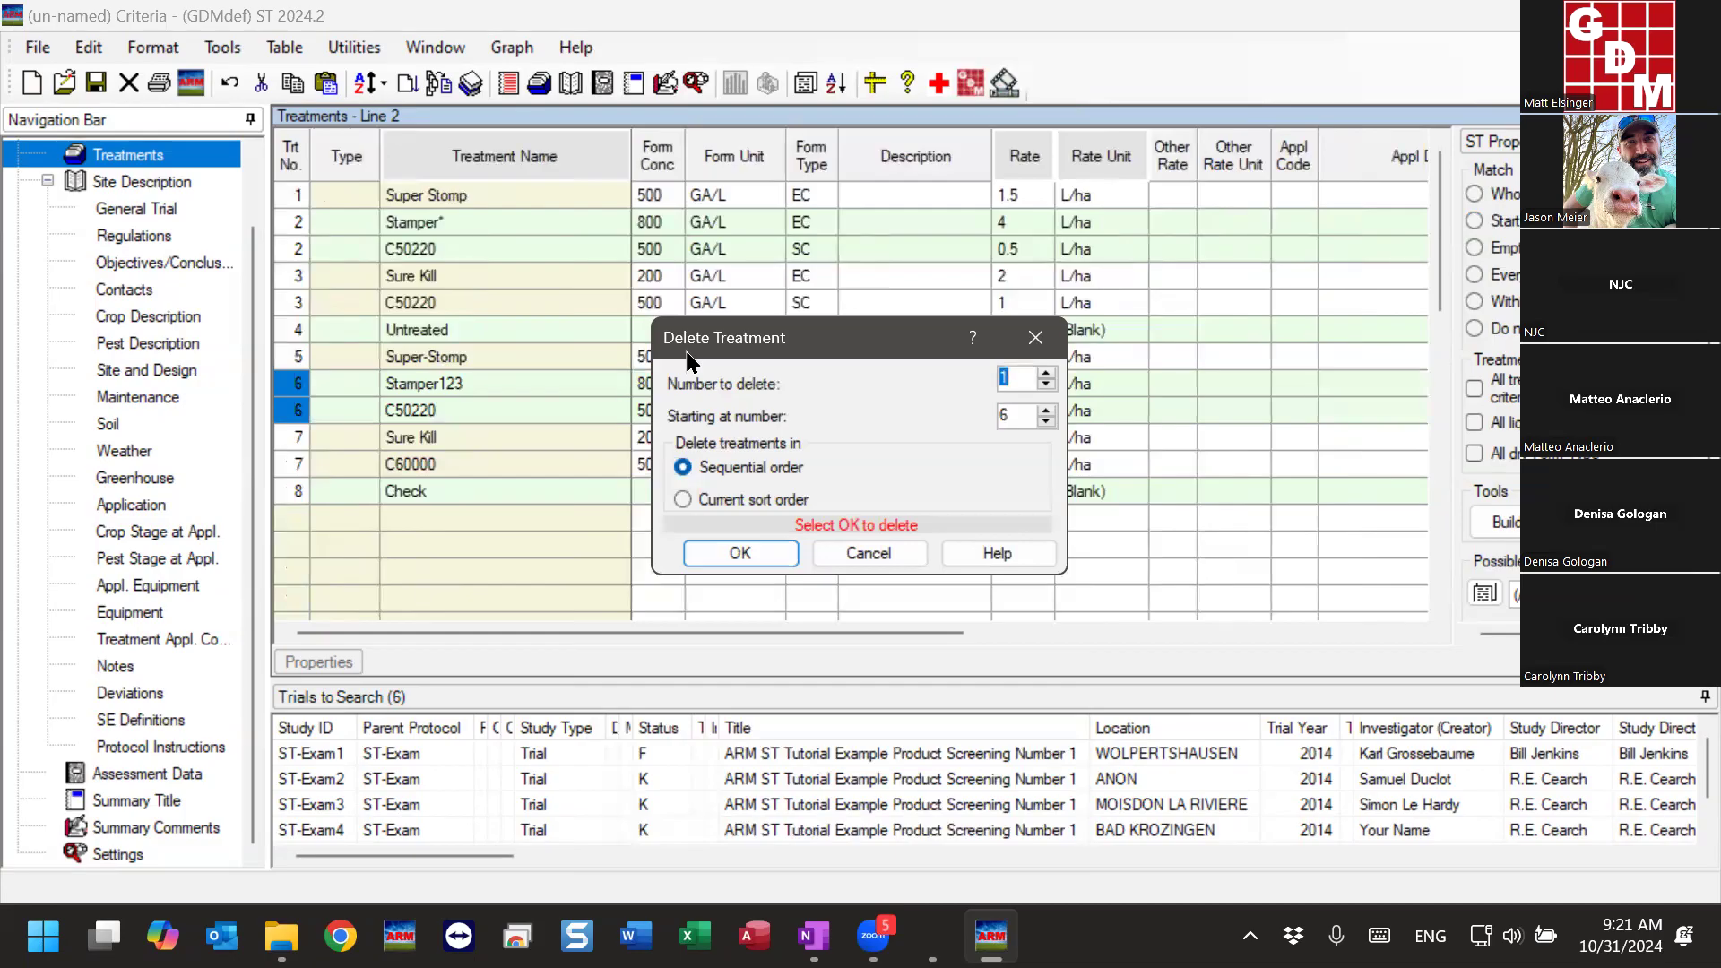
pyautogui.click(740, 551)
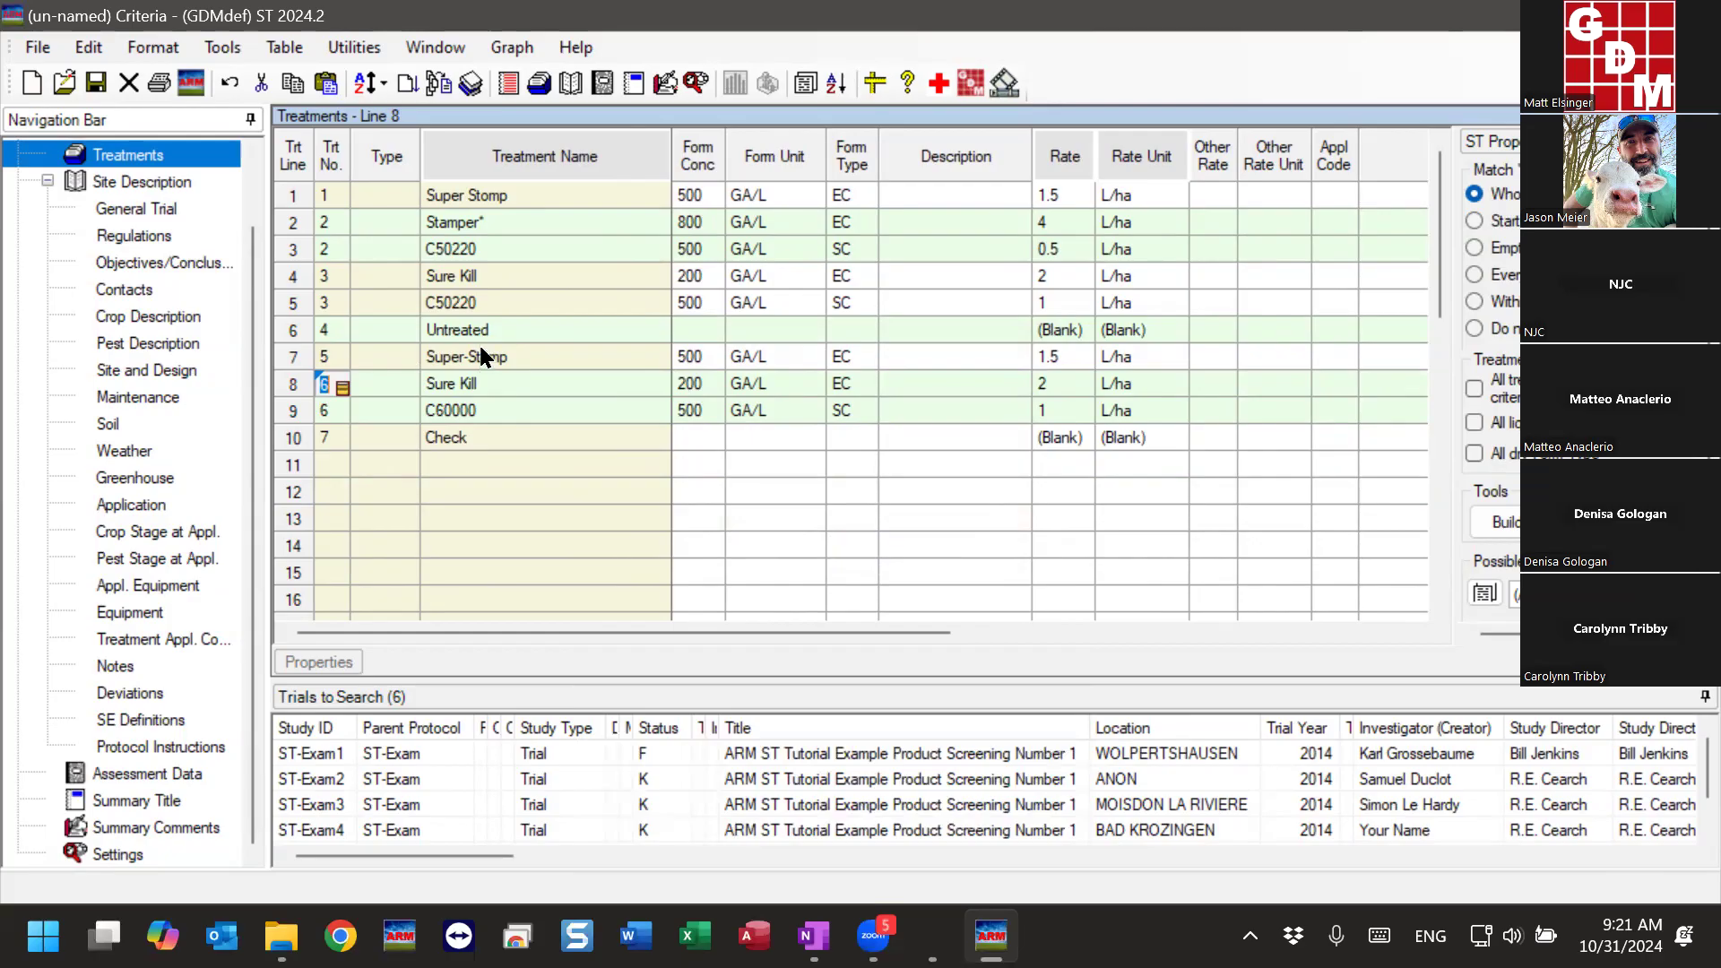
# - Add treatment 8 on line 11 with the treatment name Stamper123
pyautogui.click(472, 467)
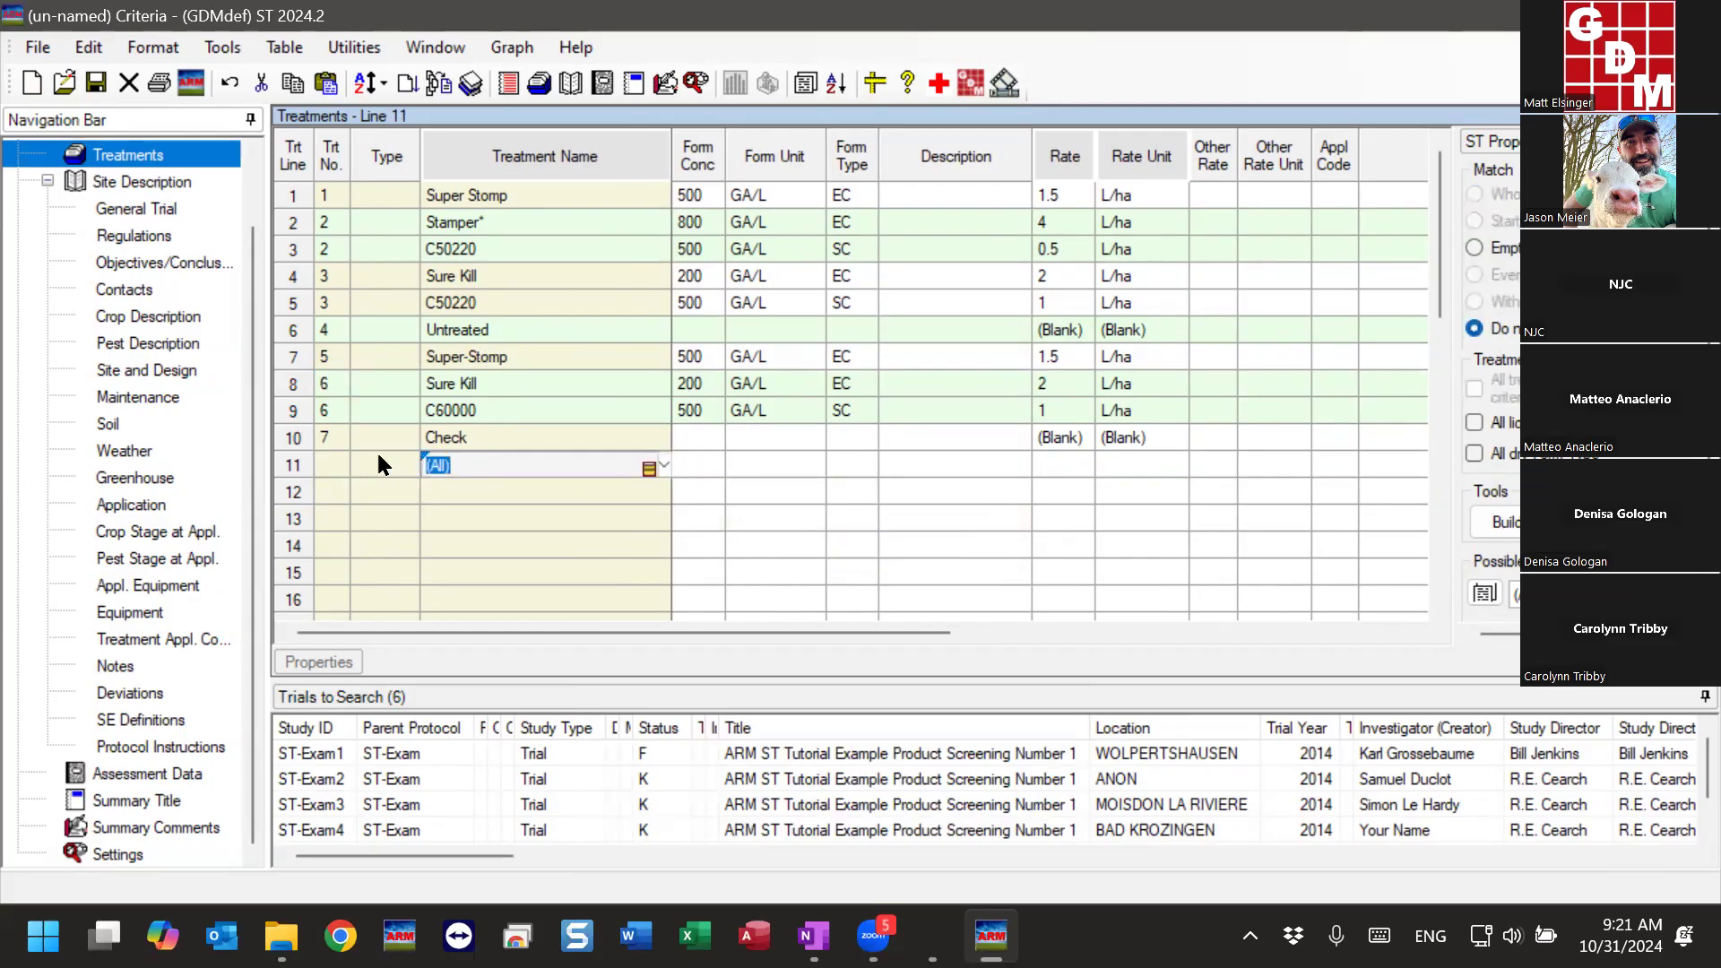
pyautogui.click(333, 465)
pyautogui.click(551, 464)
pyautogui.write('Stamper123')
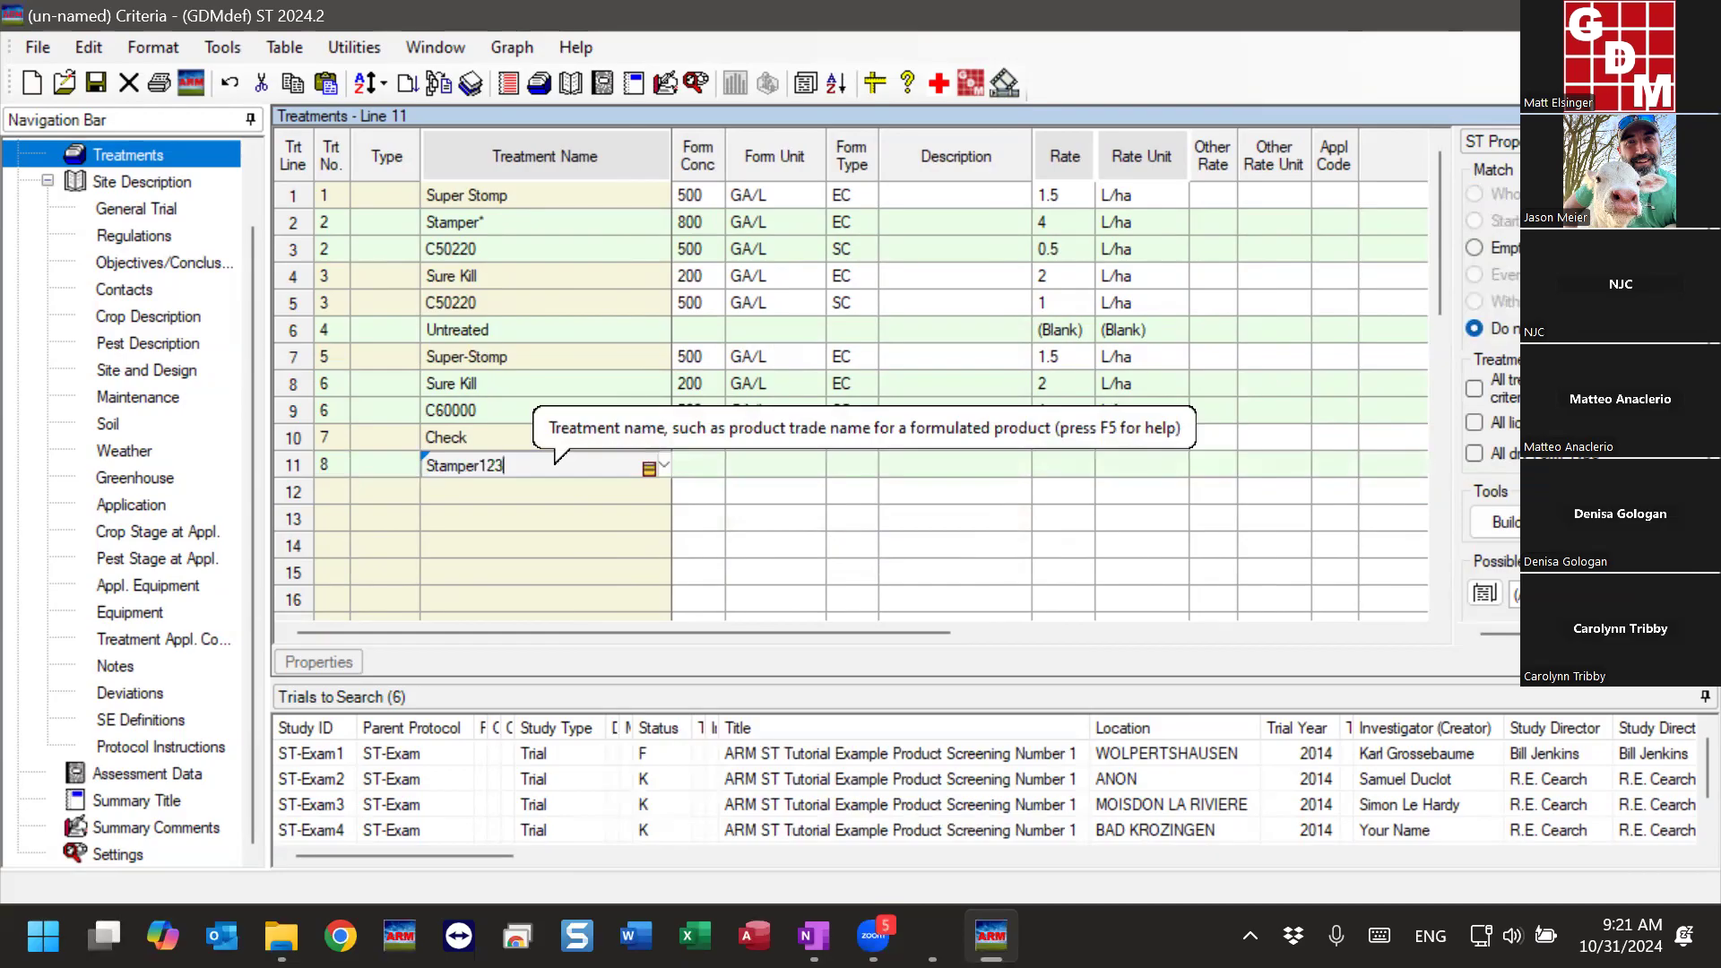
pyautogui.click(540, 500)
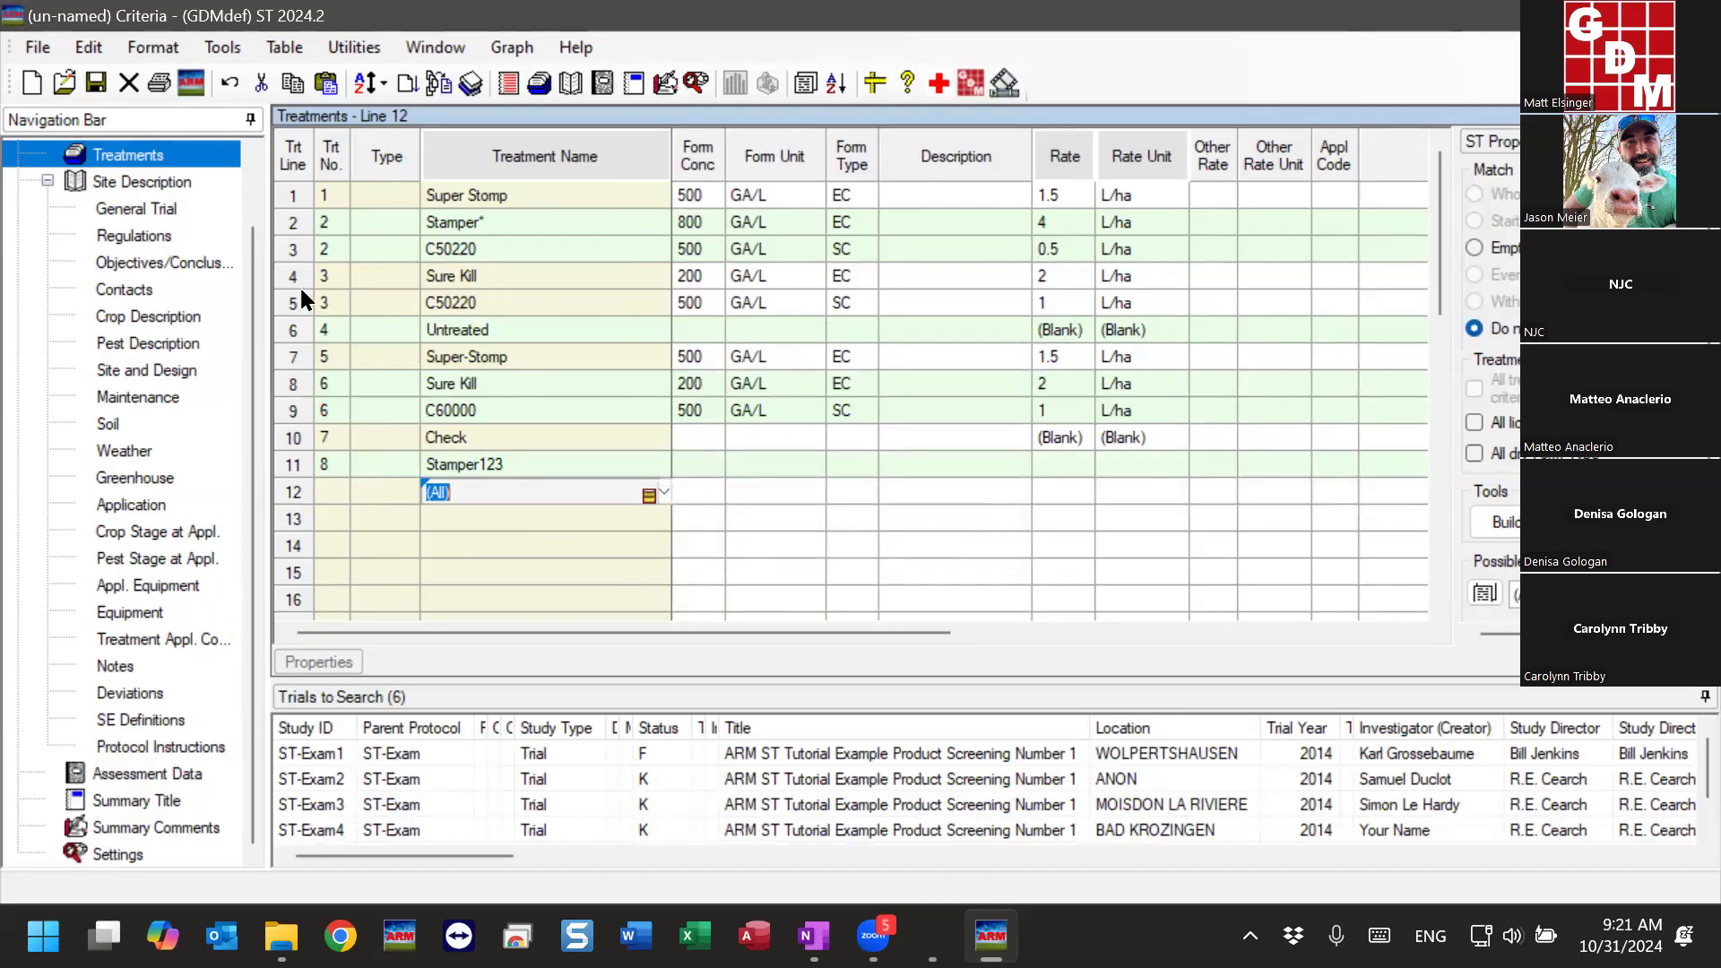
# - Compare the two product lines, rates and rate units of treatment 2 with the single-line Stamper123 treatment on line 11
pyautogui.moveTo(291, 224); pyautogui.dragTo(290, 249)
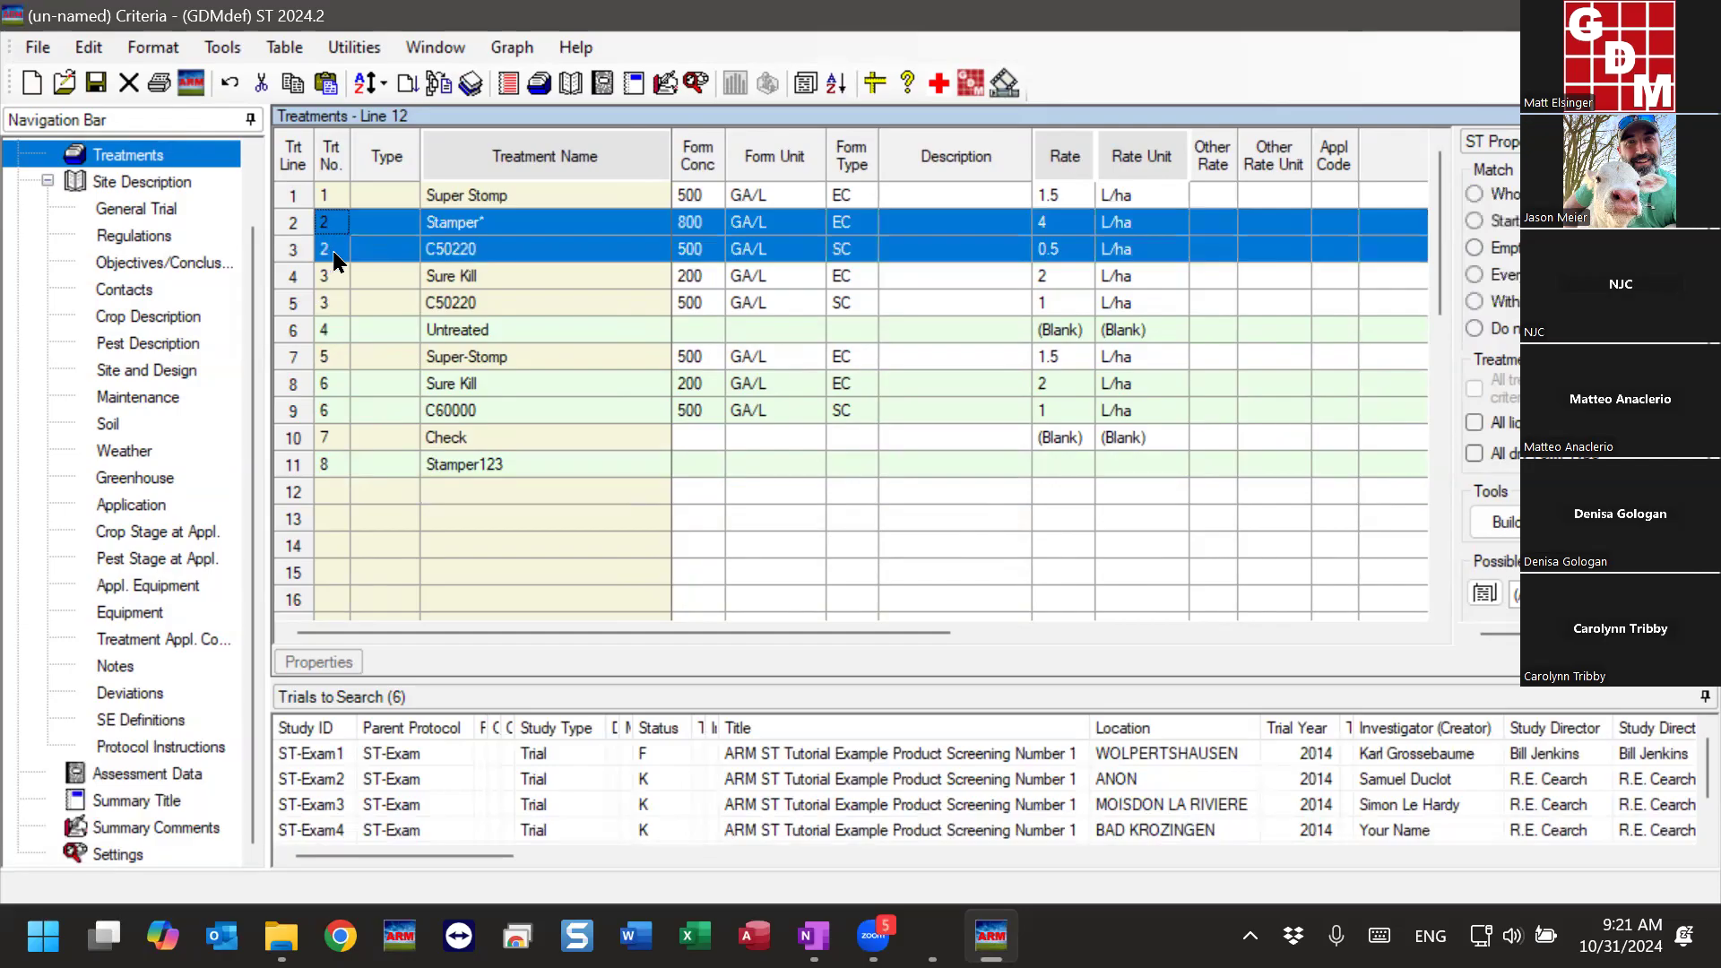
pyautogui.click(495, 224)
pyautogui.click(496, 222)
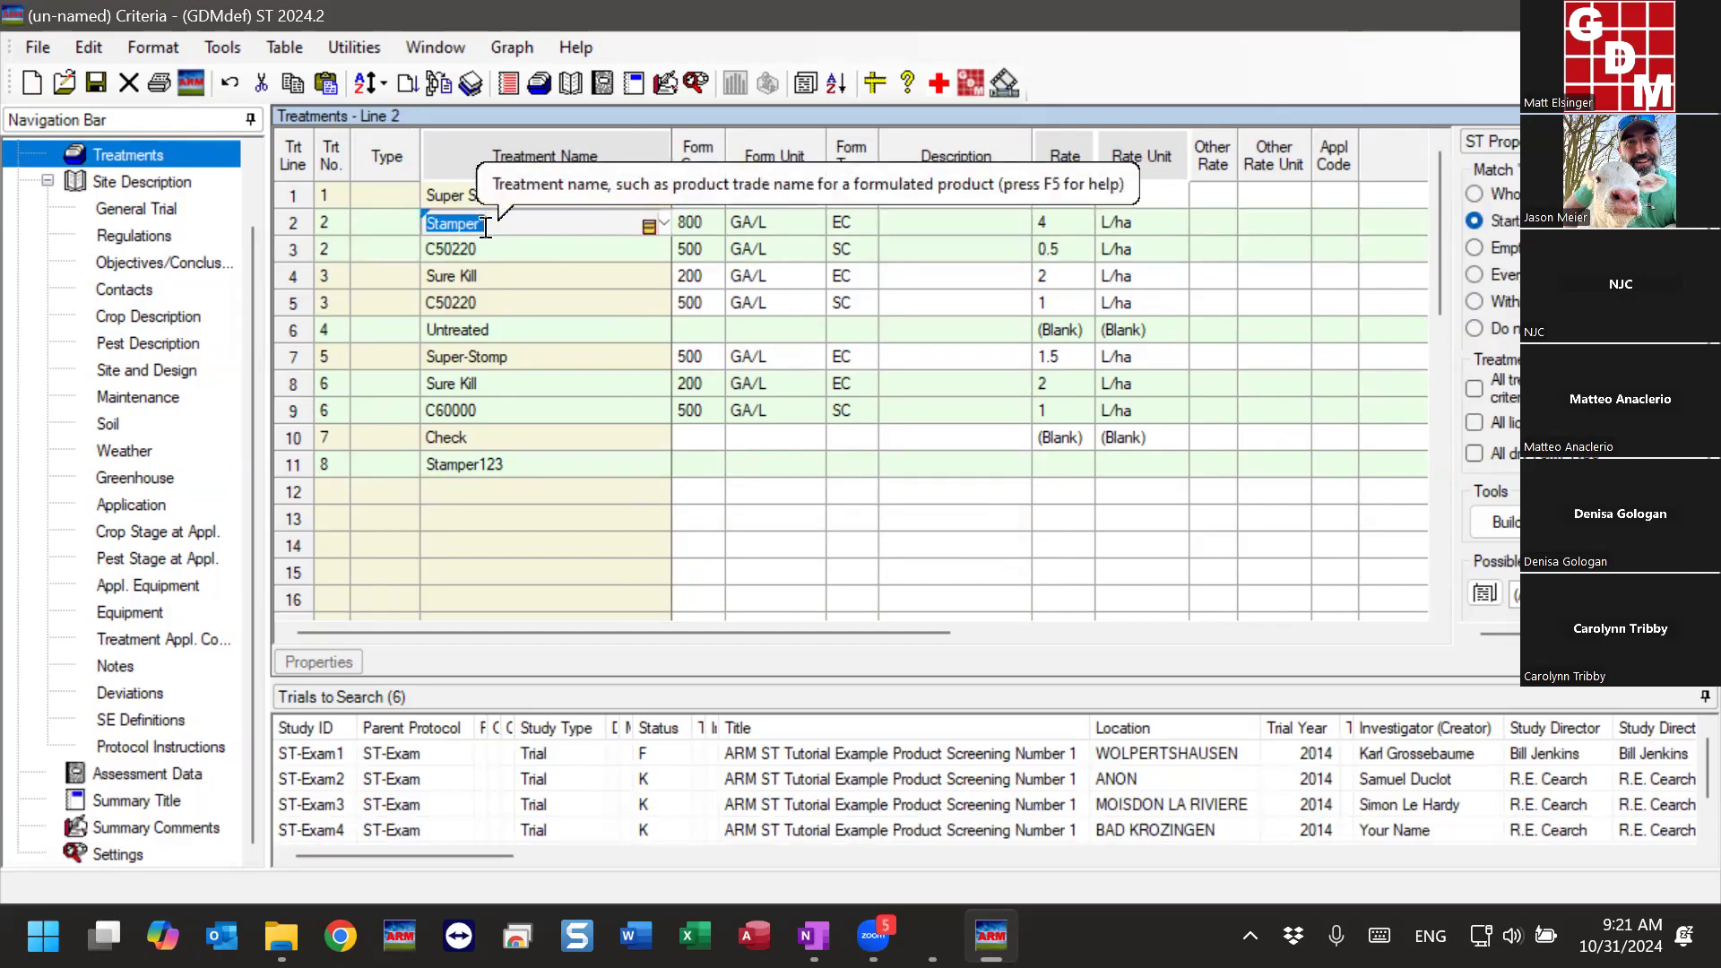
pyautogui.click(482, 247)
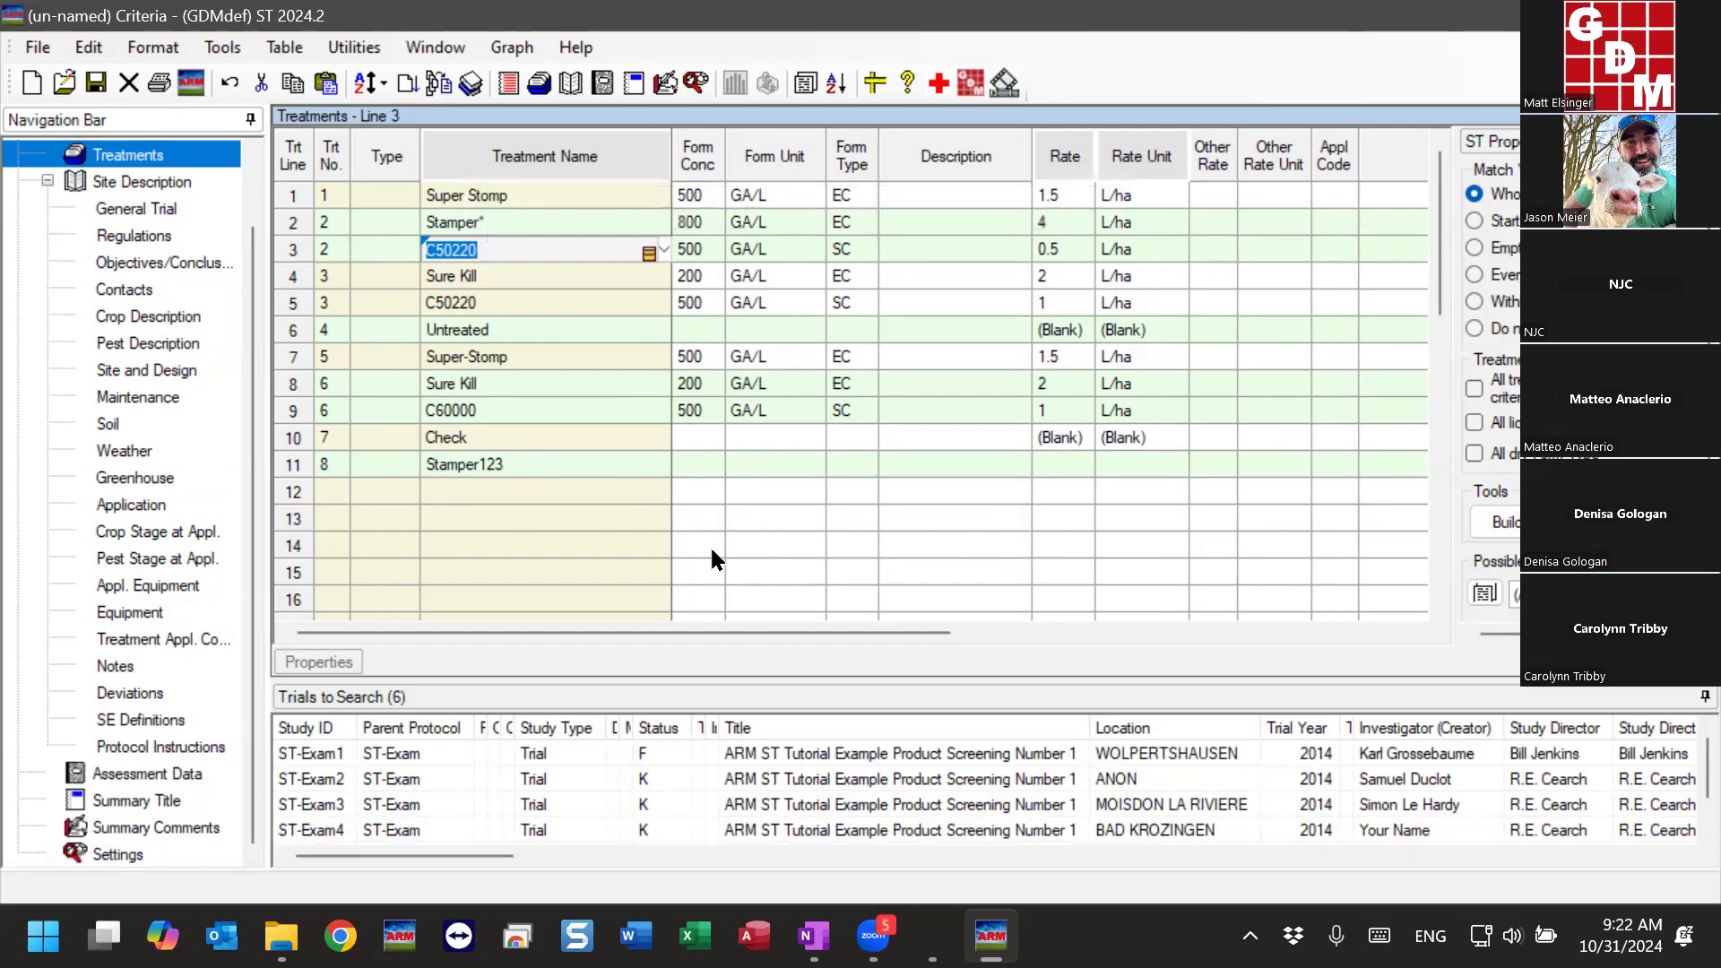
pyautogui.click(556, 464)
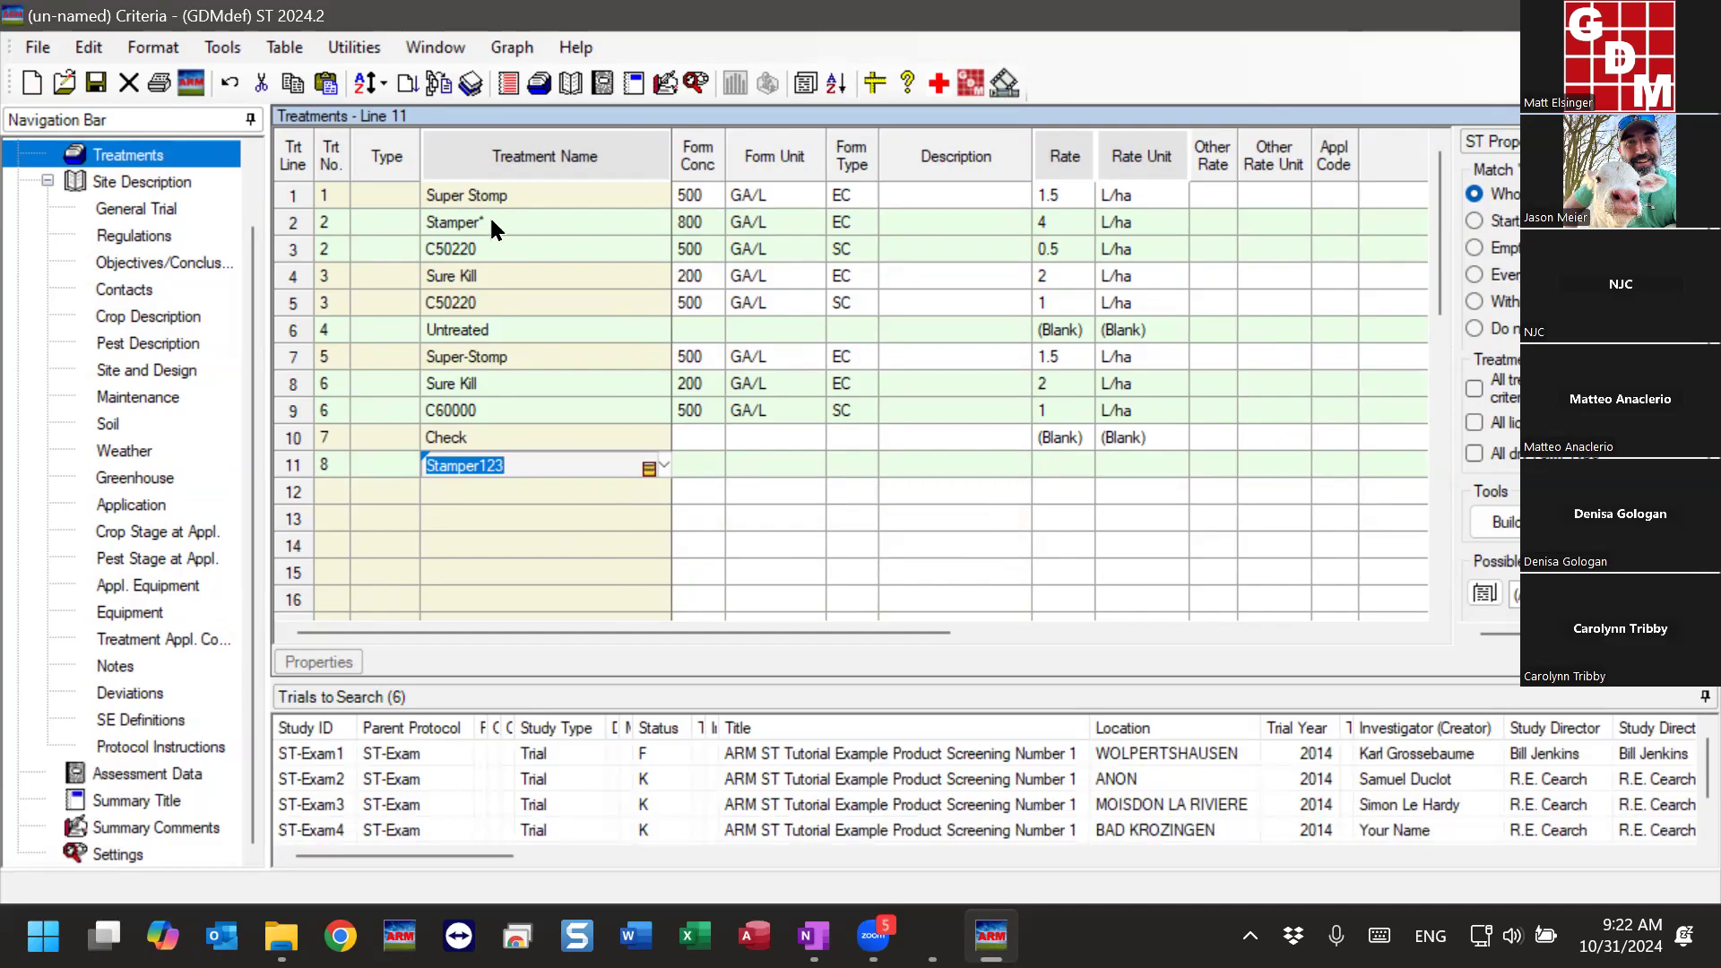
pyautogui.moveTo(487, 221); pyautogui.dragTo(529, 253)
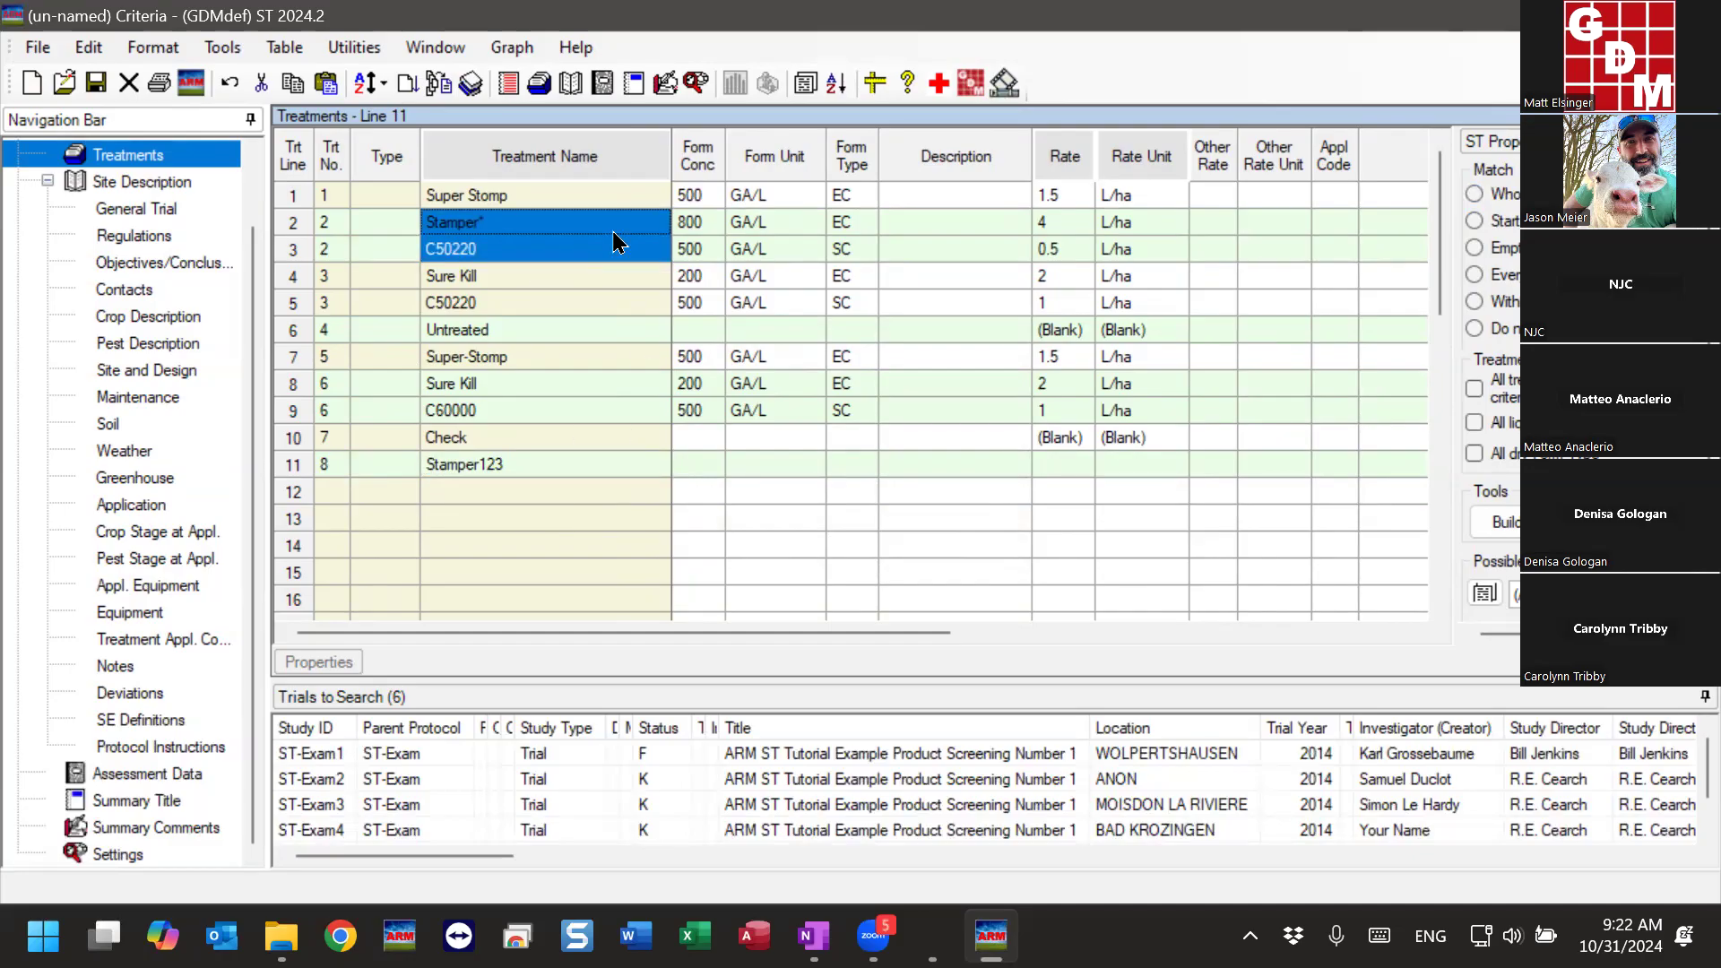
pyautogui.moveTo(1047, 222); pyautogui.dragTo(1132, 251)
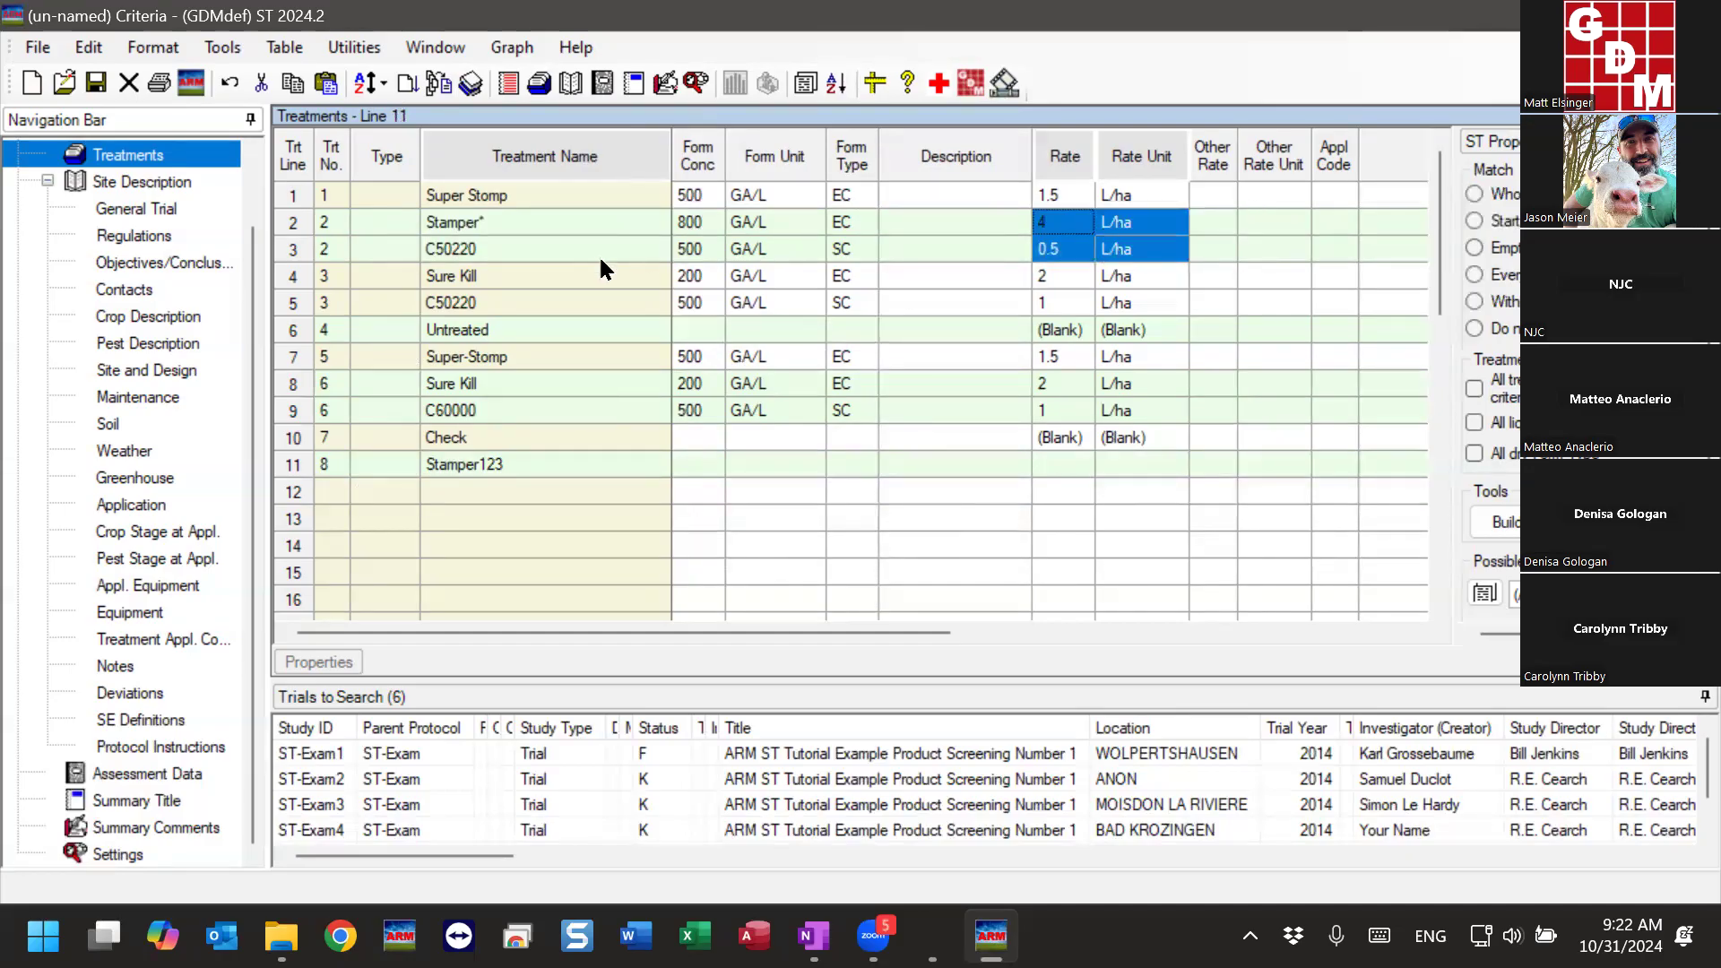
pyautogui.click(534, 463)
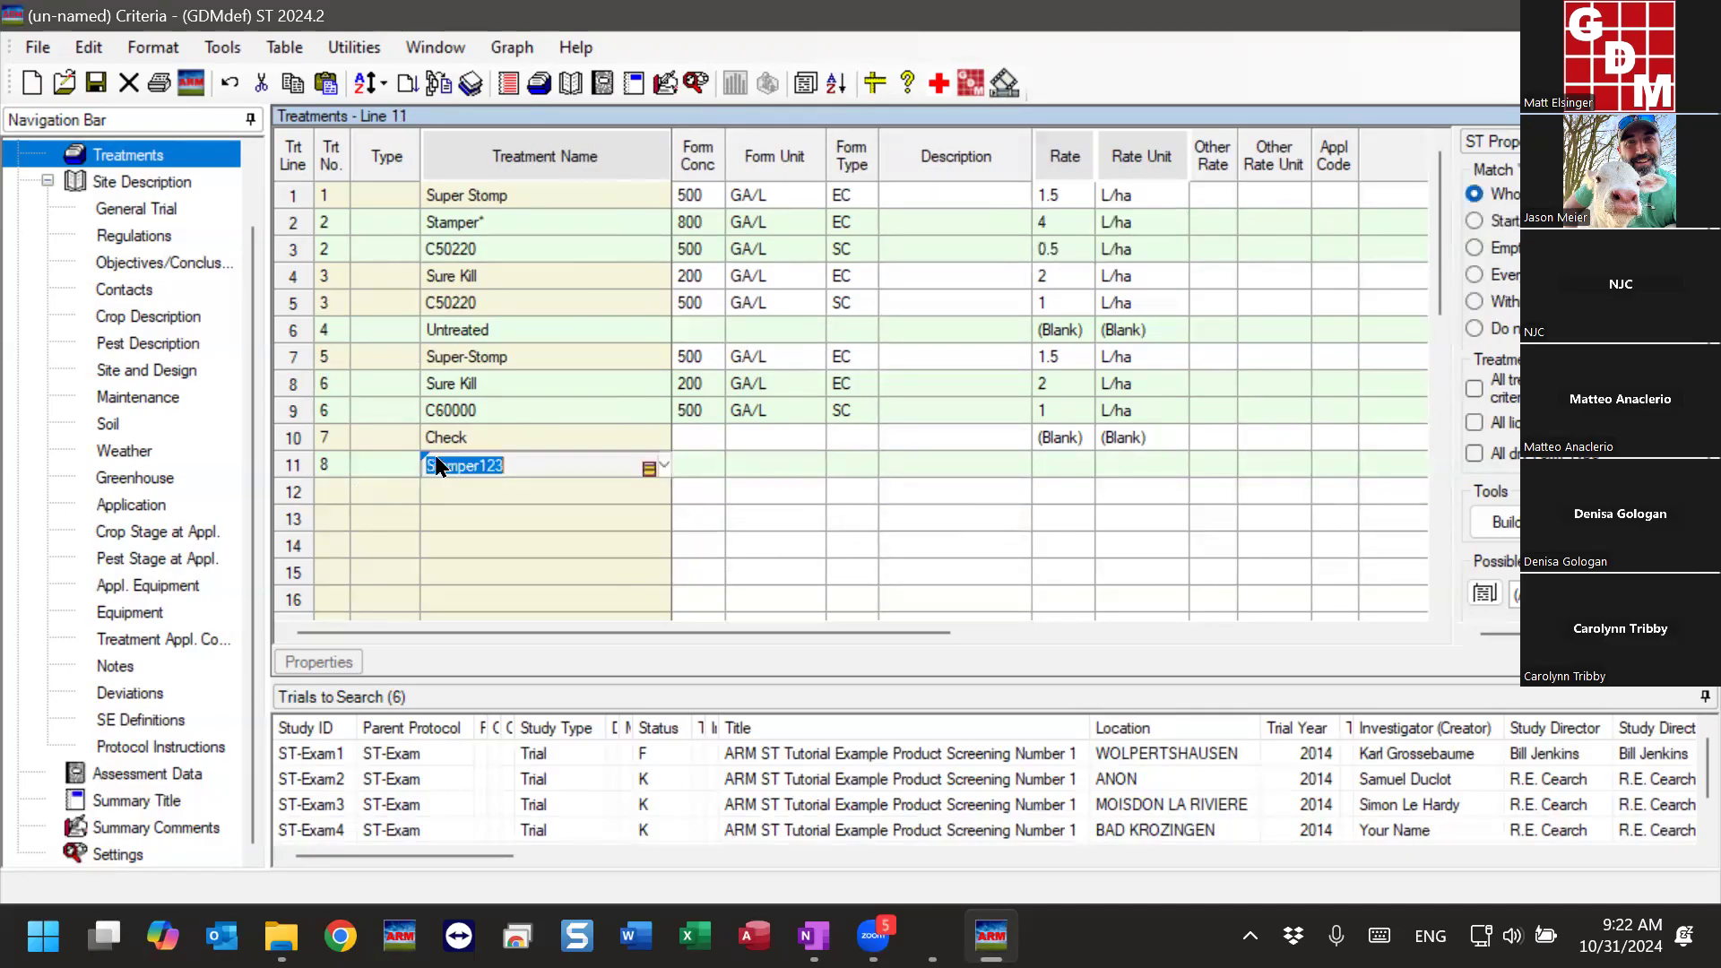
pyautogui.click(292, 467)
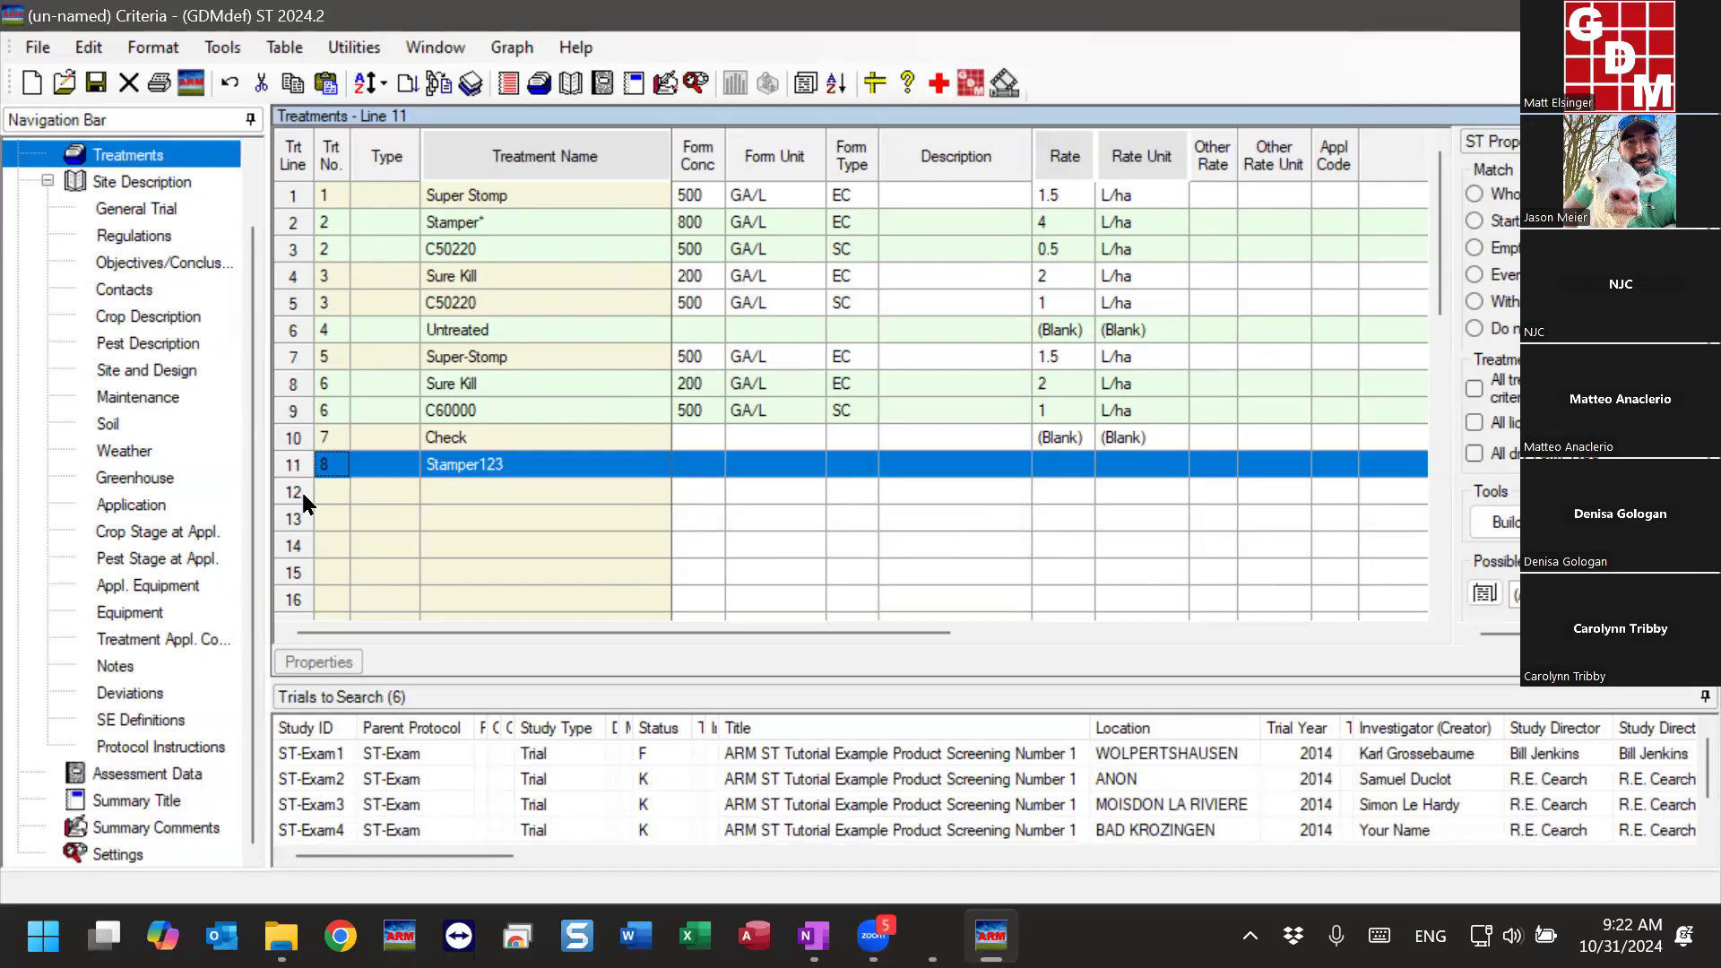
pyautogui.rightClick(285, 464)
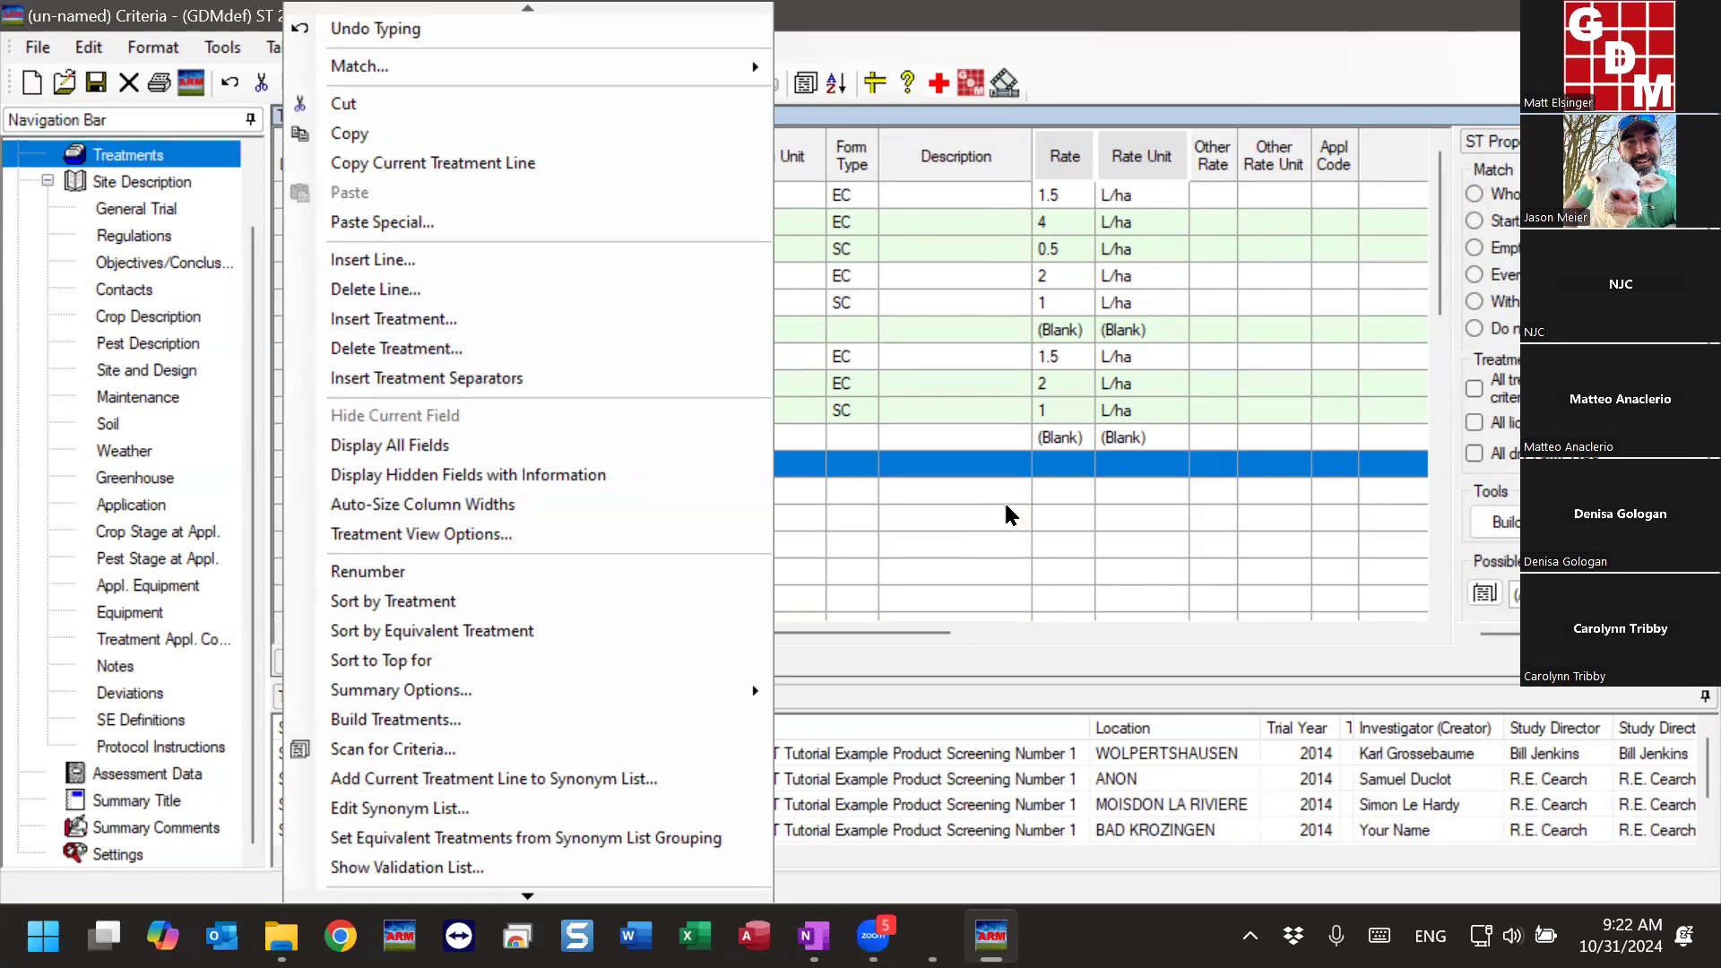
pyautogui.click(494, 464)
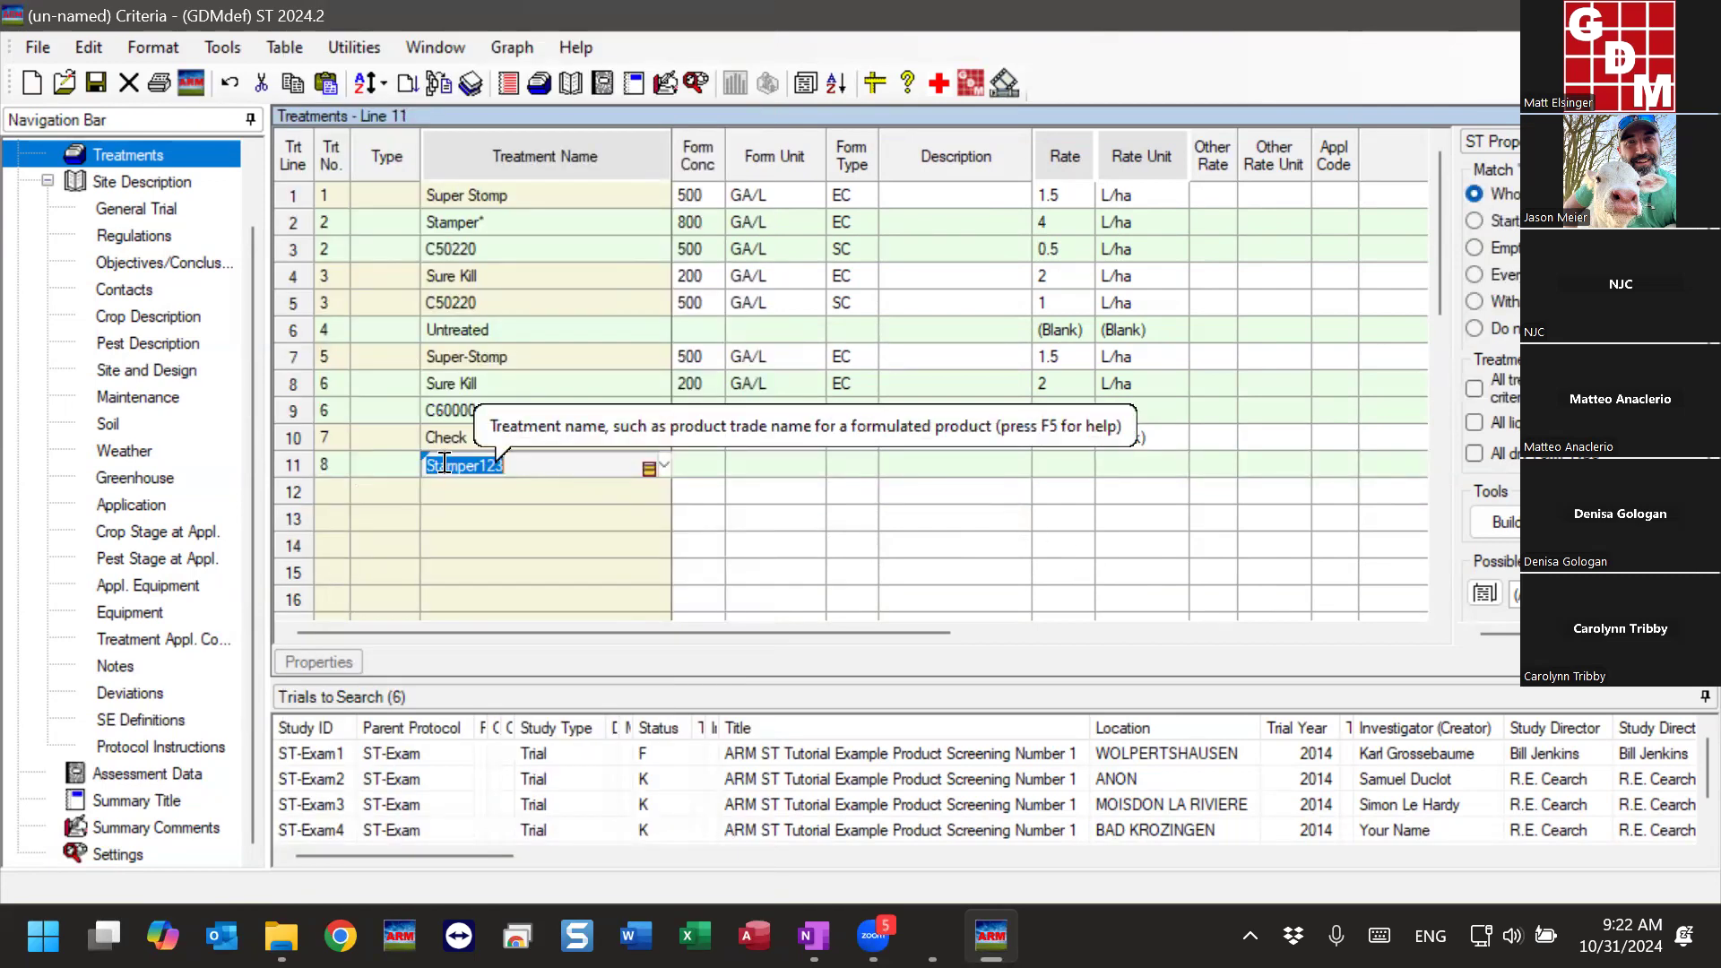
pyautogui.click(484, 512)
# - Delete treatment 8, the Stamper123 entry on line 11
pyautogui.moveTo(324, 467); pyautogui.dragTo(564, 470)
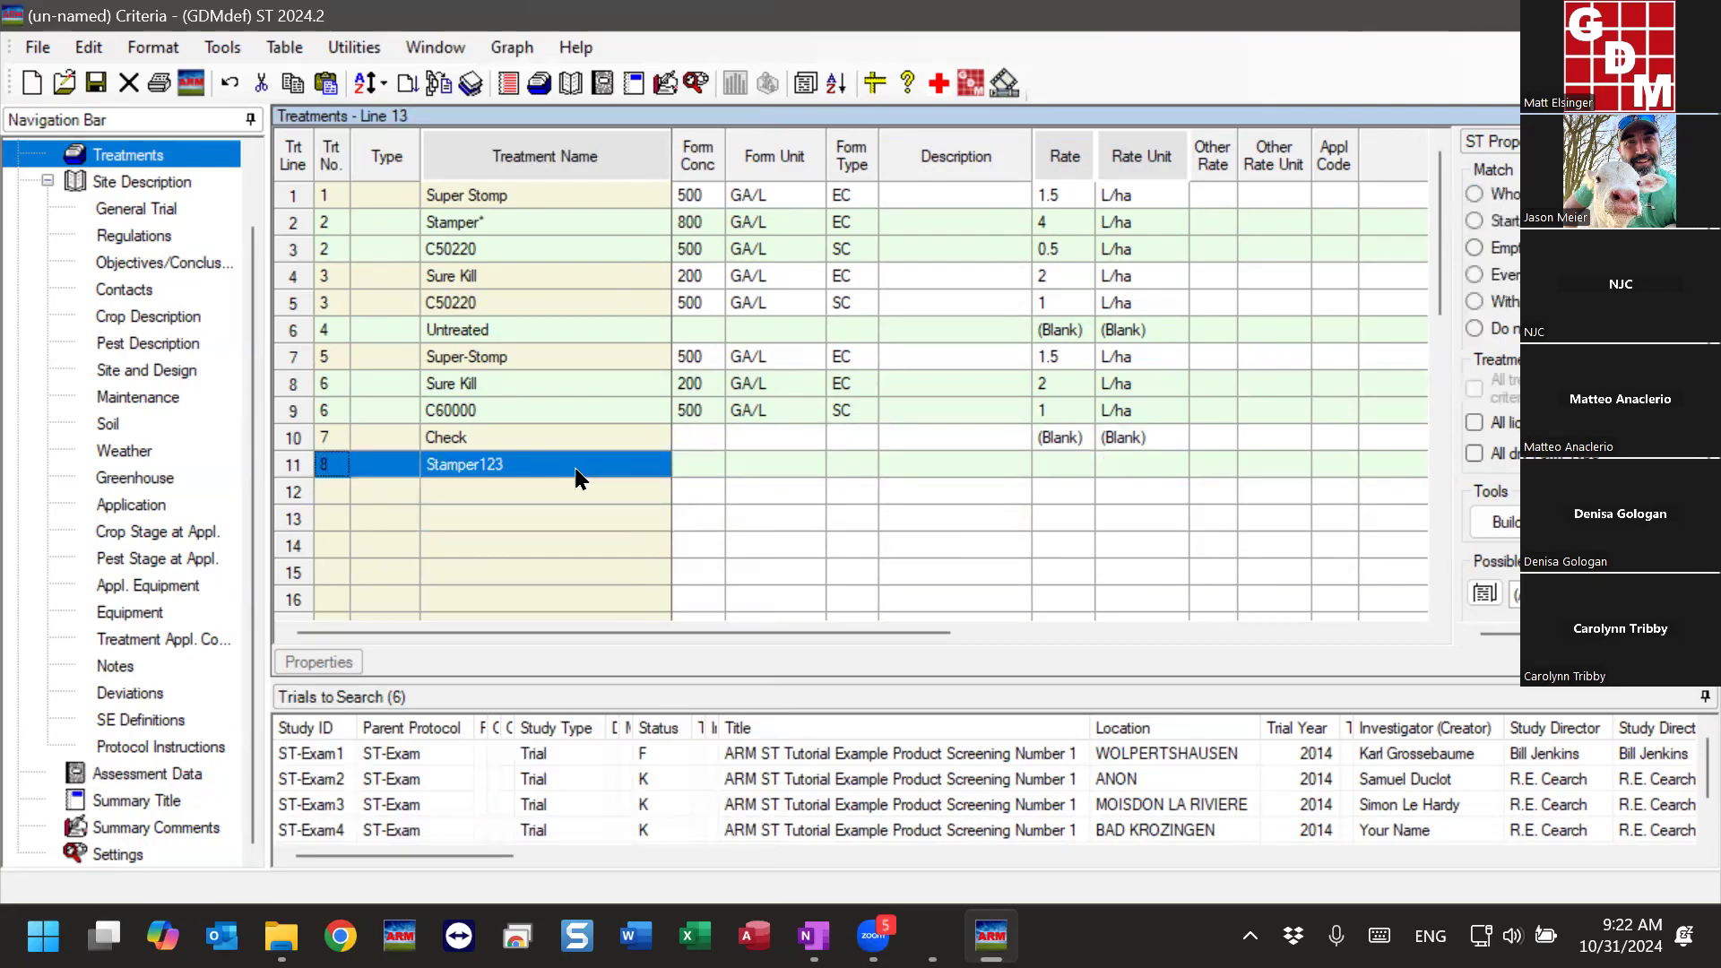
pyautogui.rightClick(488, 464)
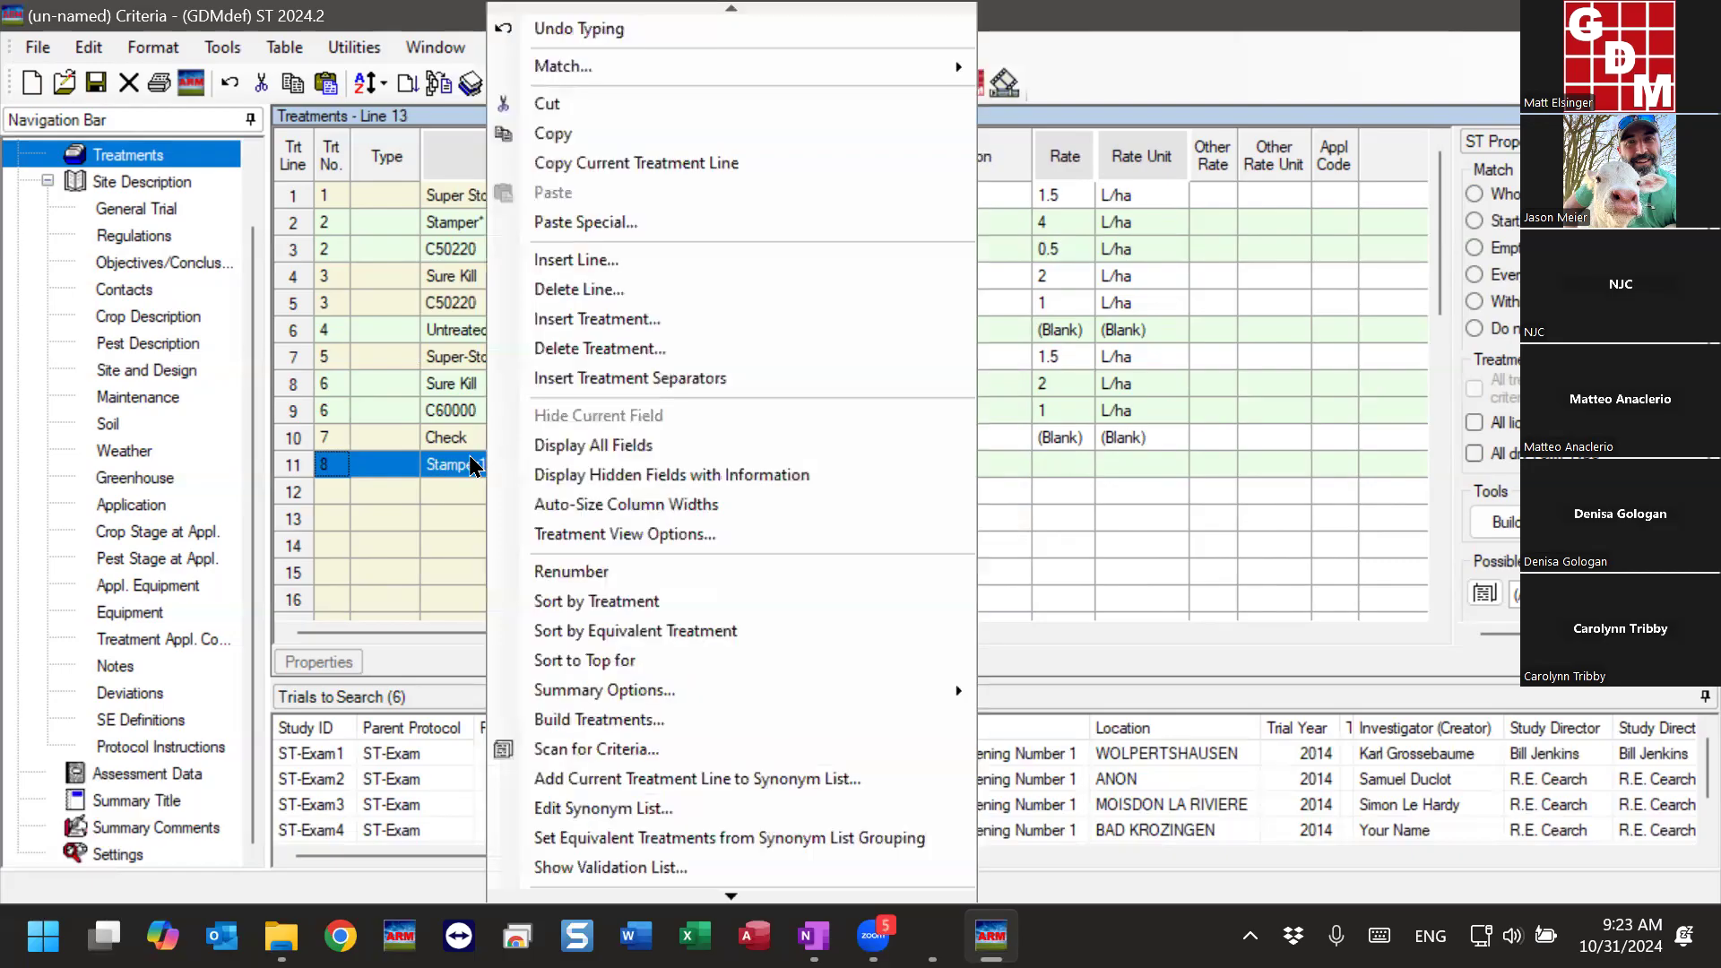
pyautogui.click(581, 349)
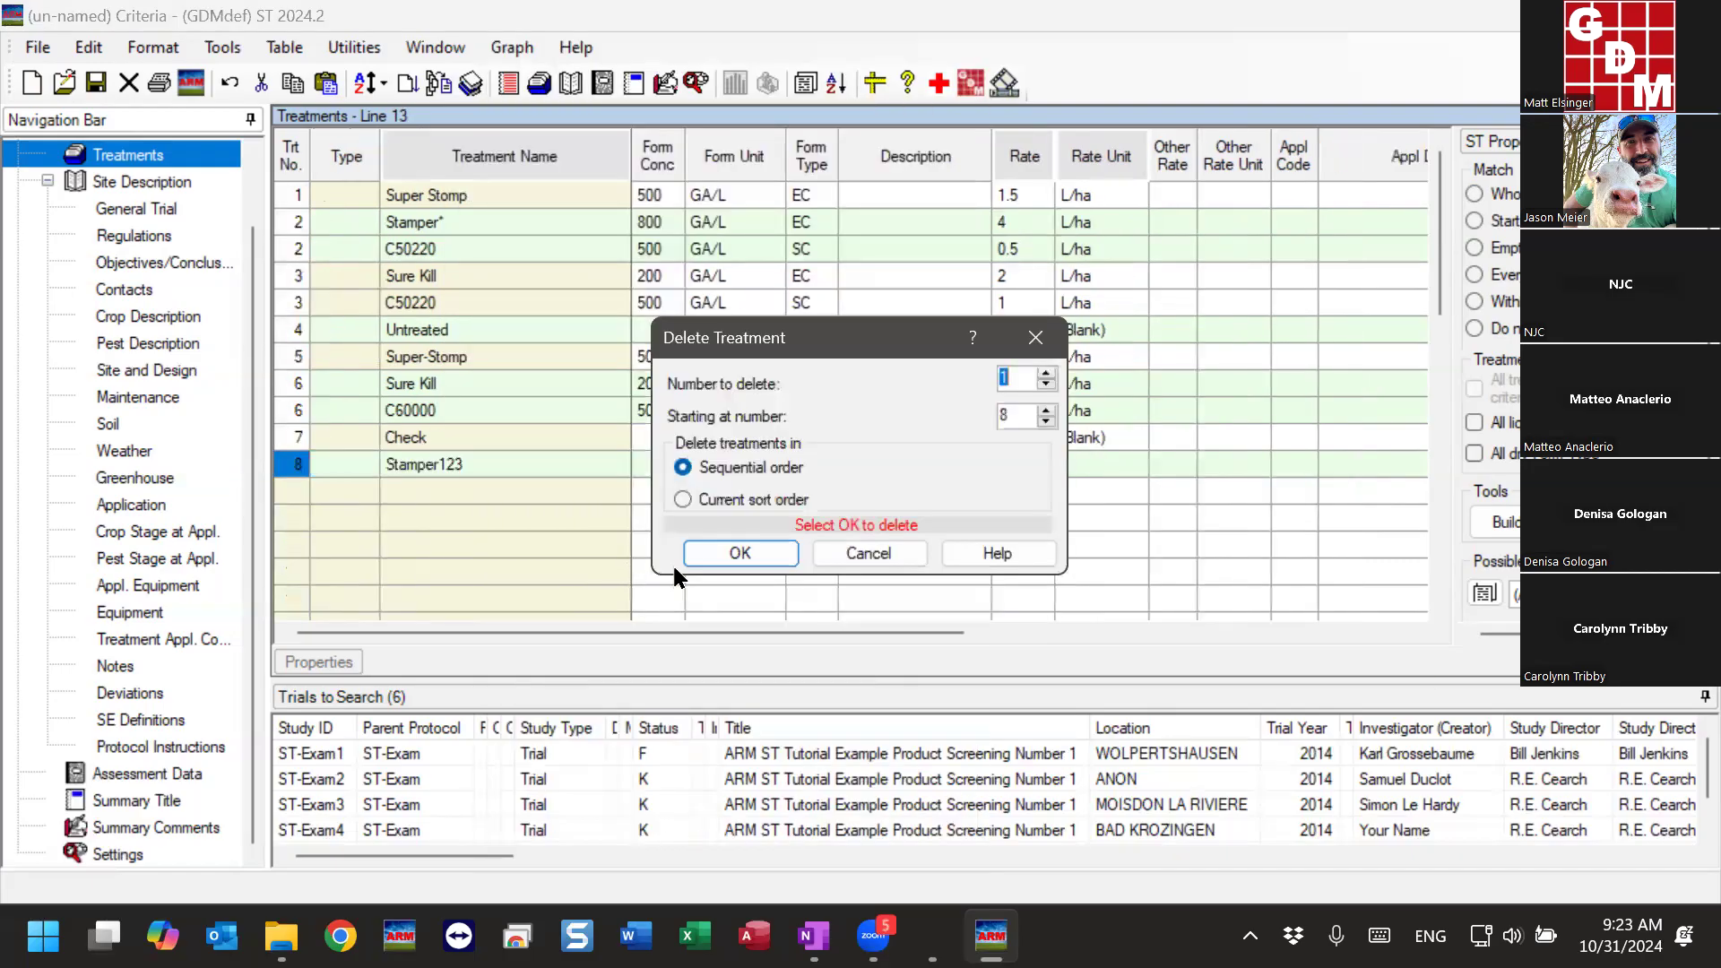
pyautogui.click(722, 555)
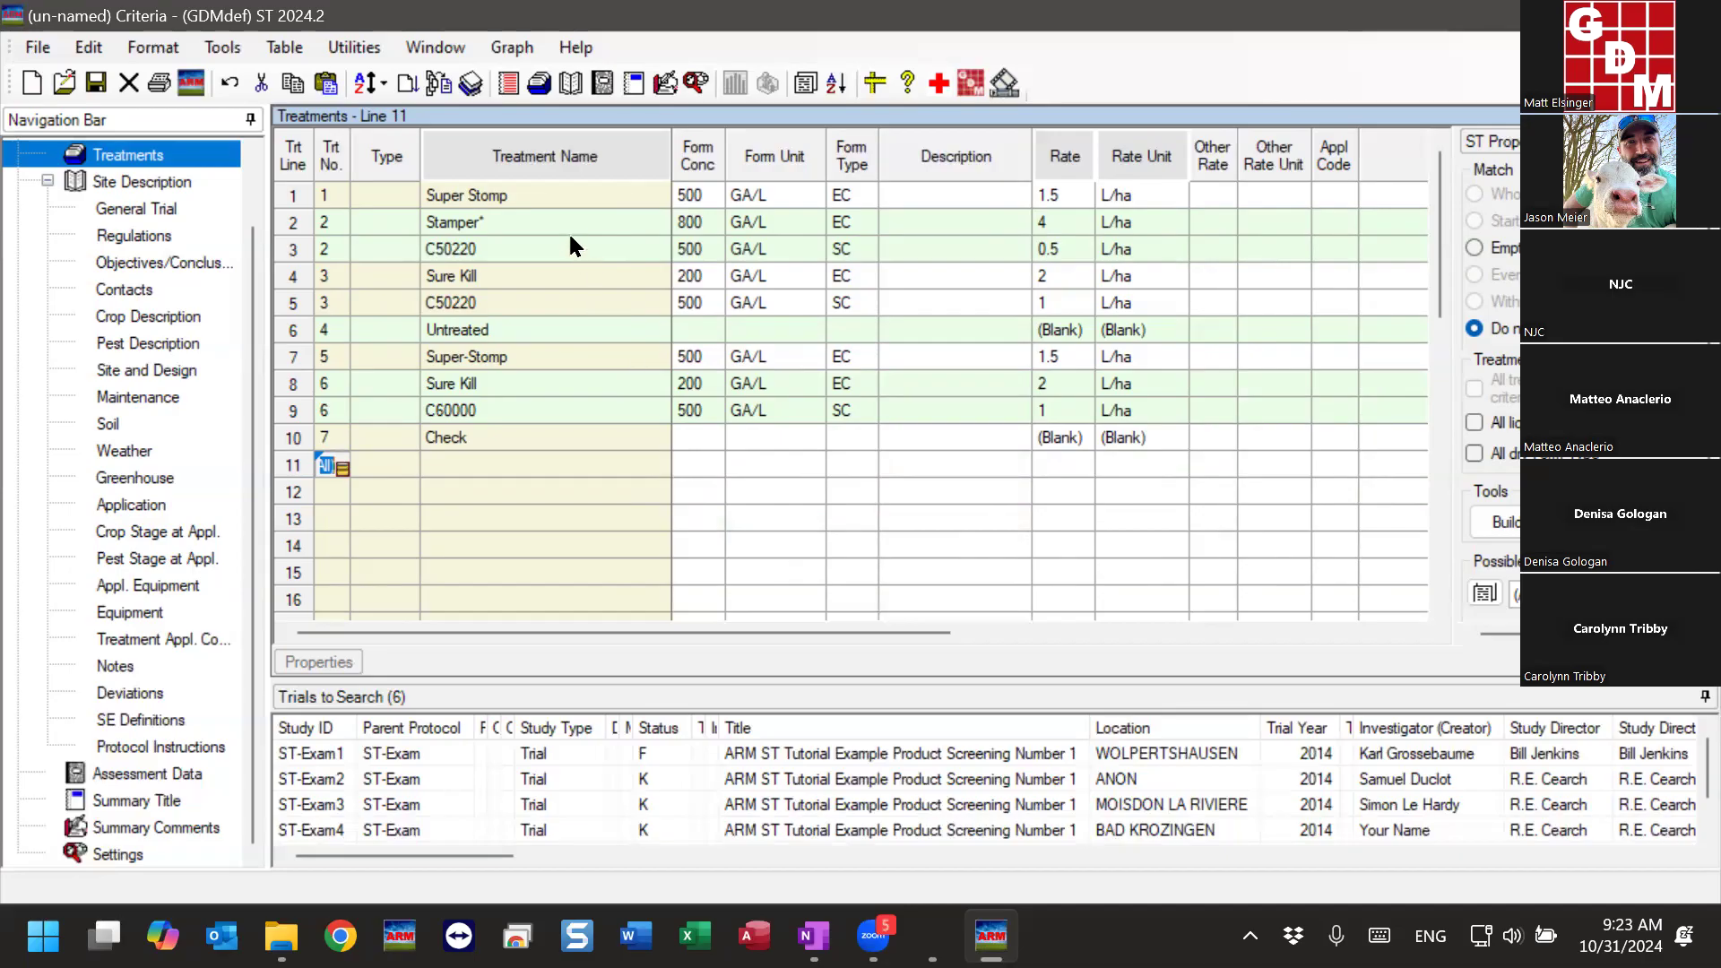
# - Try moving the asterisk wildcard from the end of the treatment name on line 2 to before Stamper
pyautogui.click(524, 224)
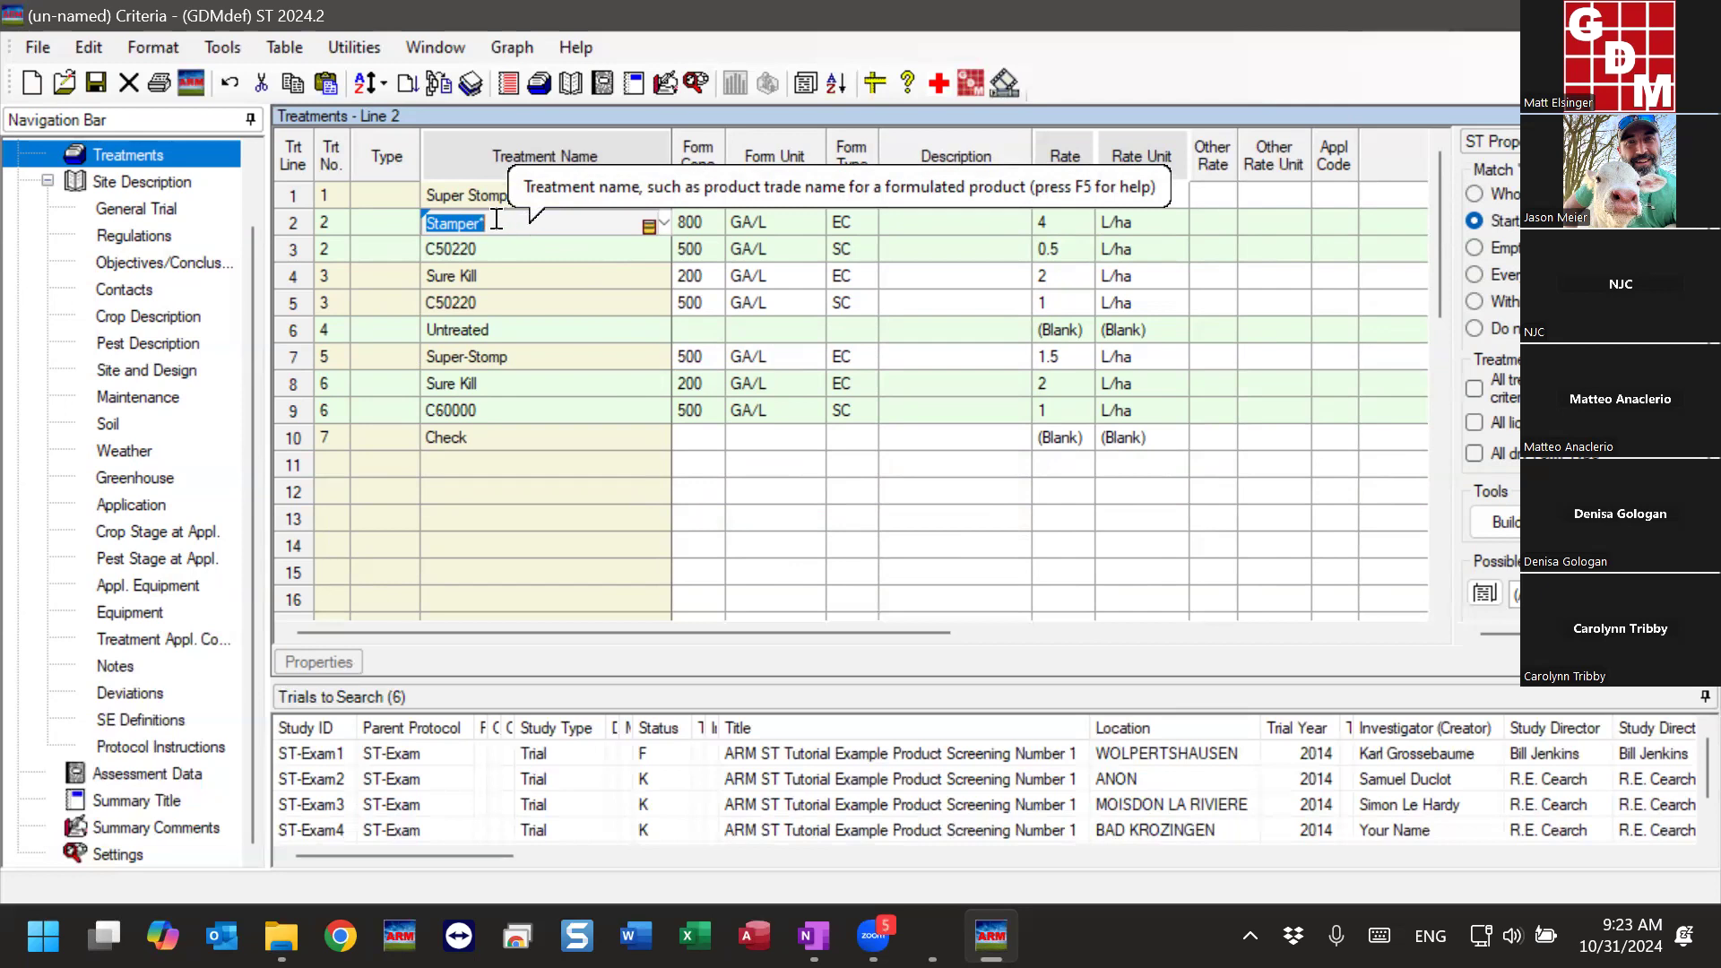
pyautogui.click(547, 220)
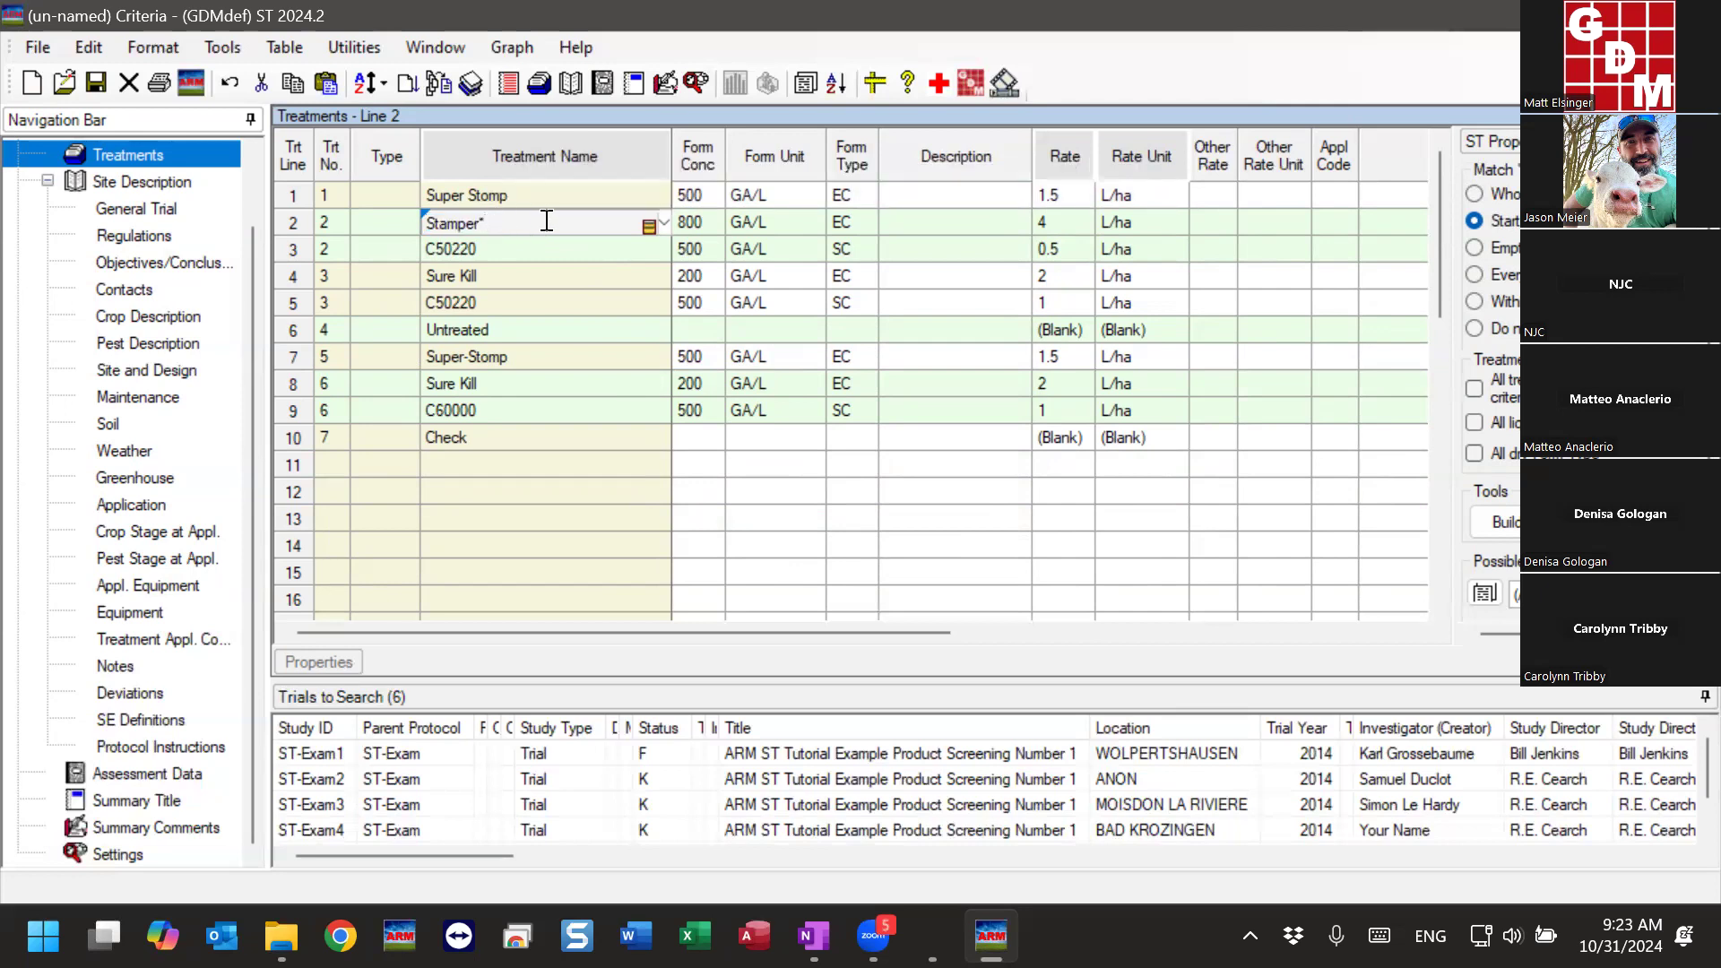
pyautogui.press('BackSpace')
pyautogui.press('Left')
pyautogui.press('Left')
pyautogui.press('Left')
pyautogui.press('Left')
pyautogui.press('Left')
pyautogui.press('Left')
pyautogui.press('Left')
pyautogui.write('*')
pyautogui.press('Return')
# - Restore the treatment name on line 2 to Stamper* with the wildcard at the end
pyautogui.click(430, 220)
pyautogui.press('BackSpace')
pyautogui.press('End')
pyautogui.write('*')
pyautogui.press('Return')
pyautogui.click(511, 493)
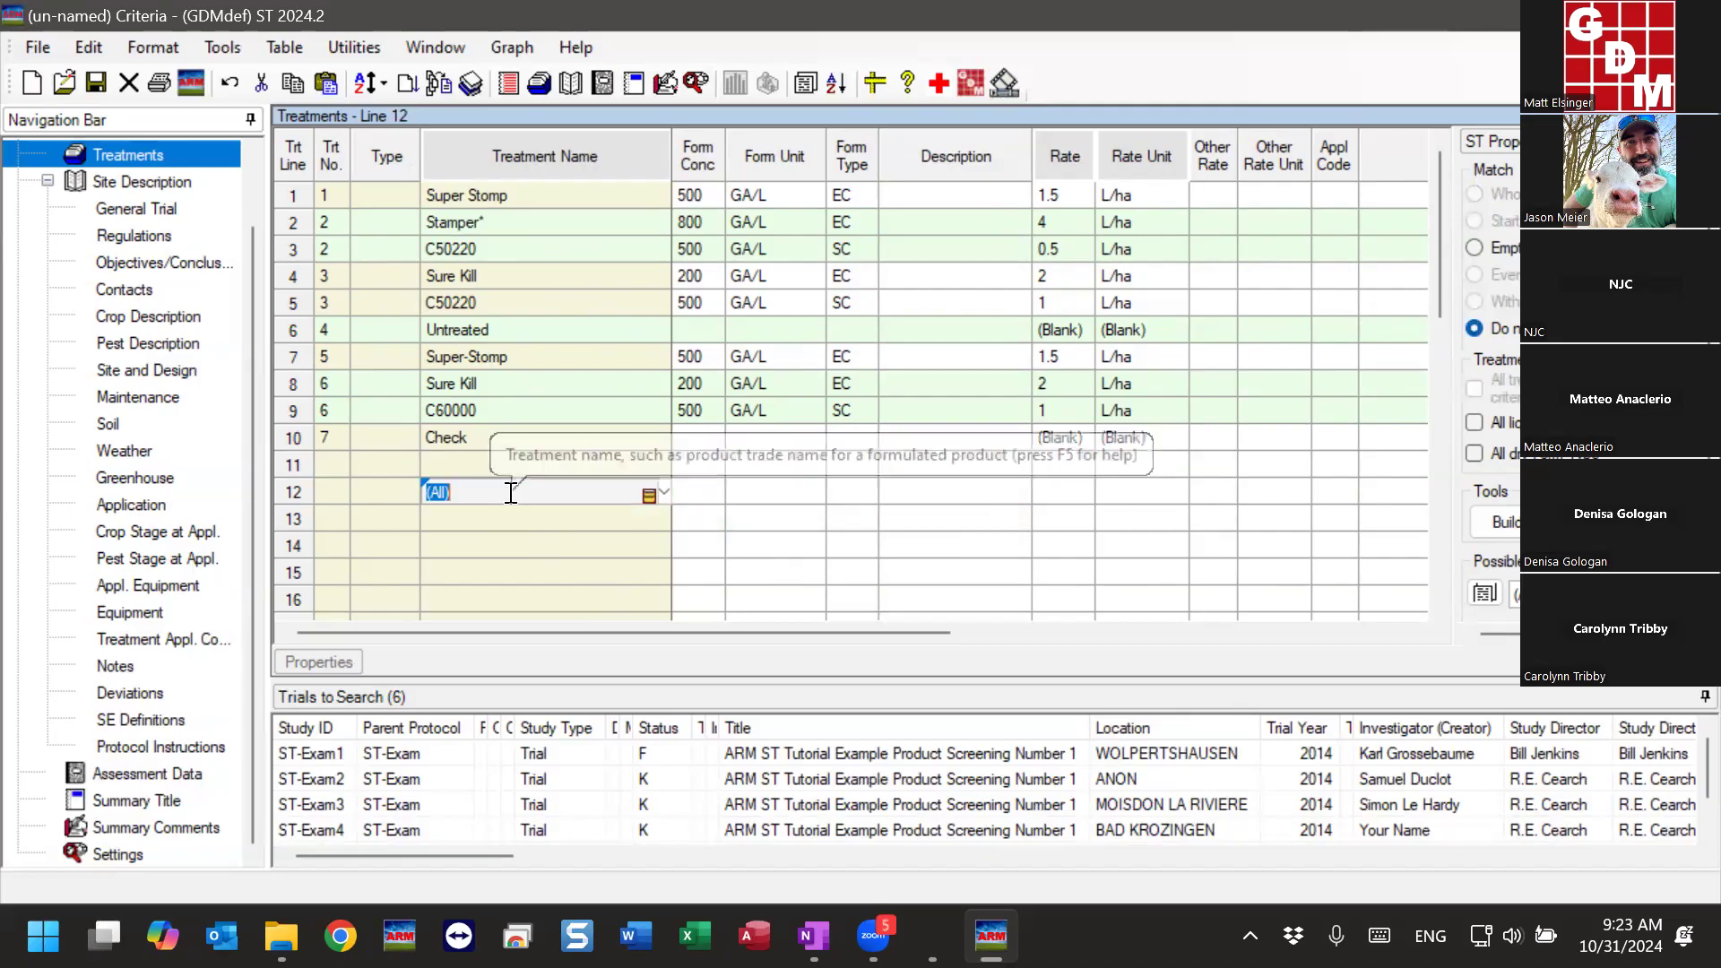
# - Review treatment 2 and compare treatment 3 (Sure Kill with C50220) to treatment 6 (Sure Kill with C60000)
pyautogui.click(542, 230)
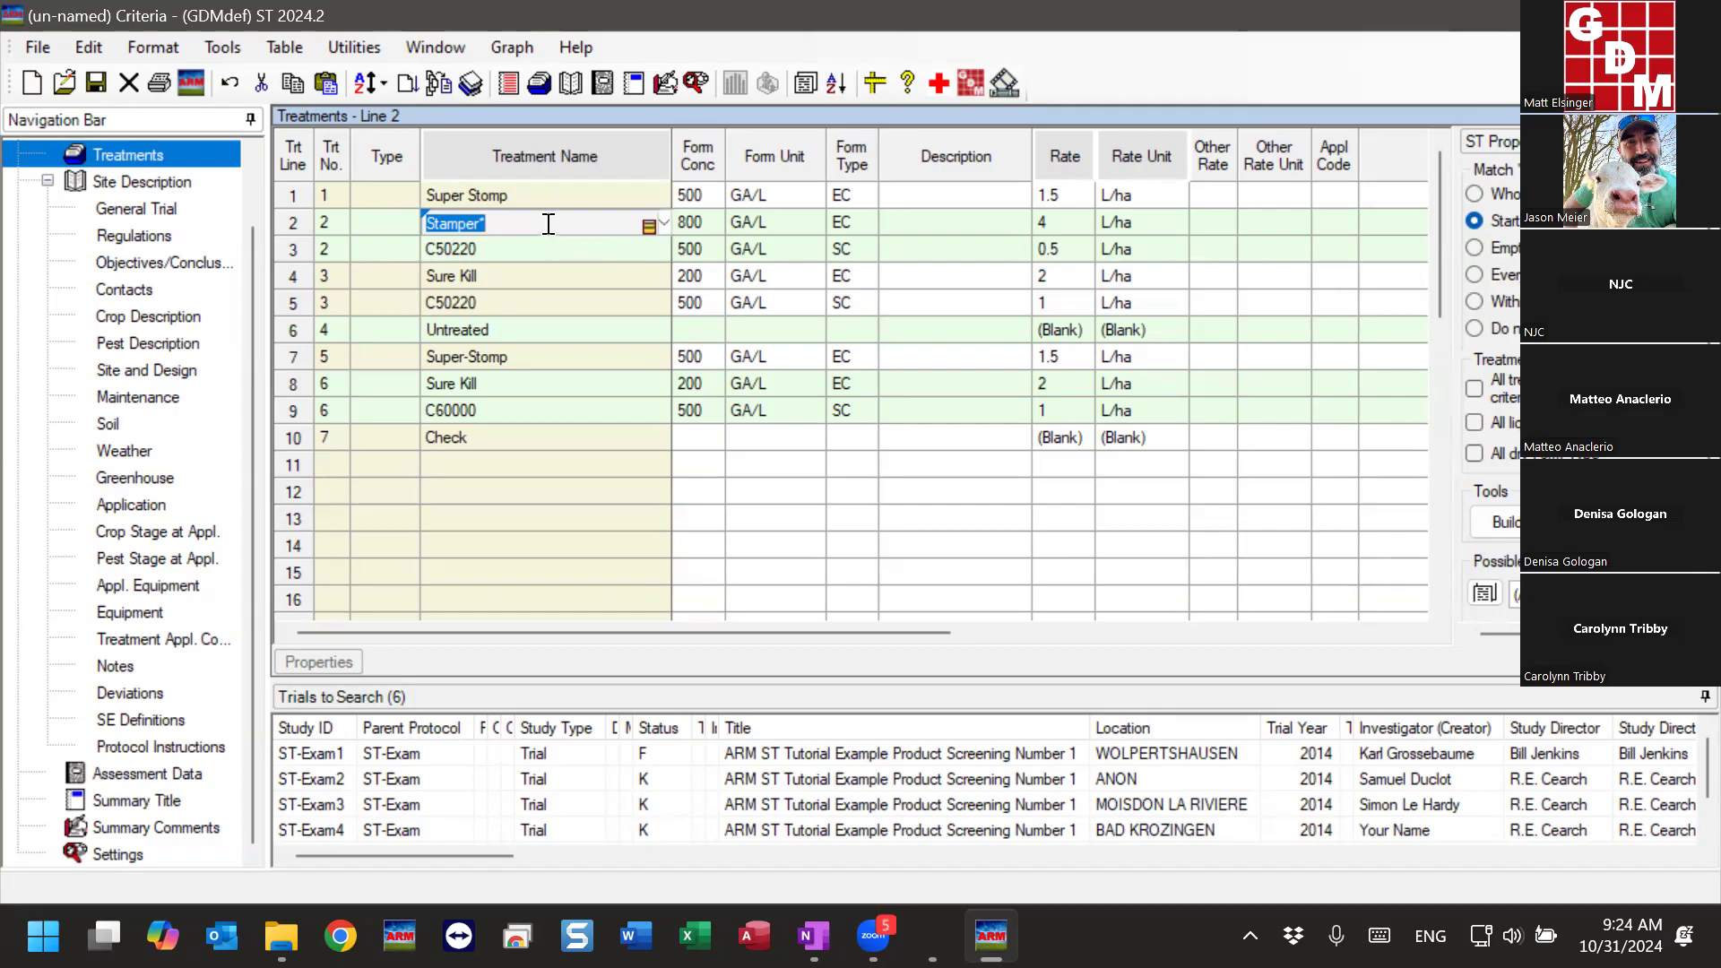
pyautogui.click(502, 247)
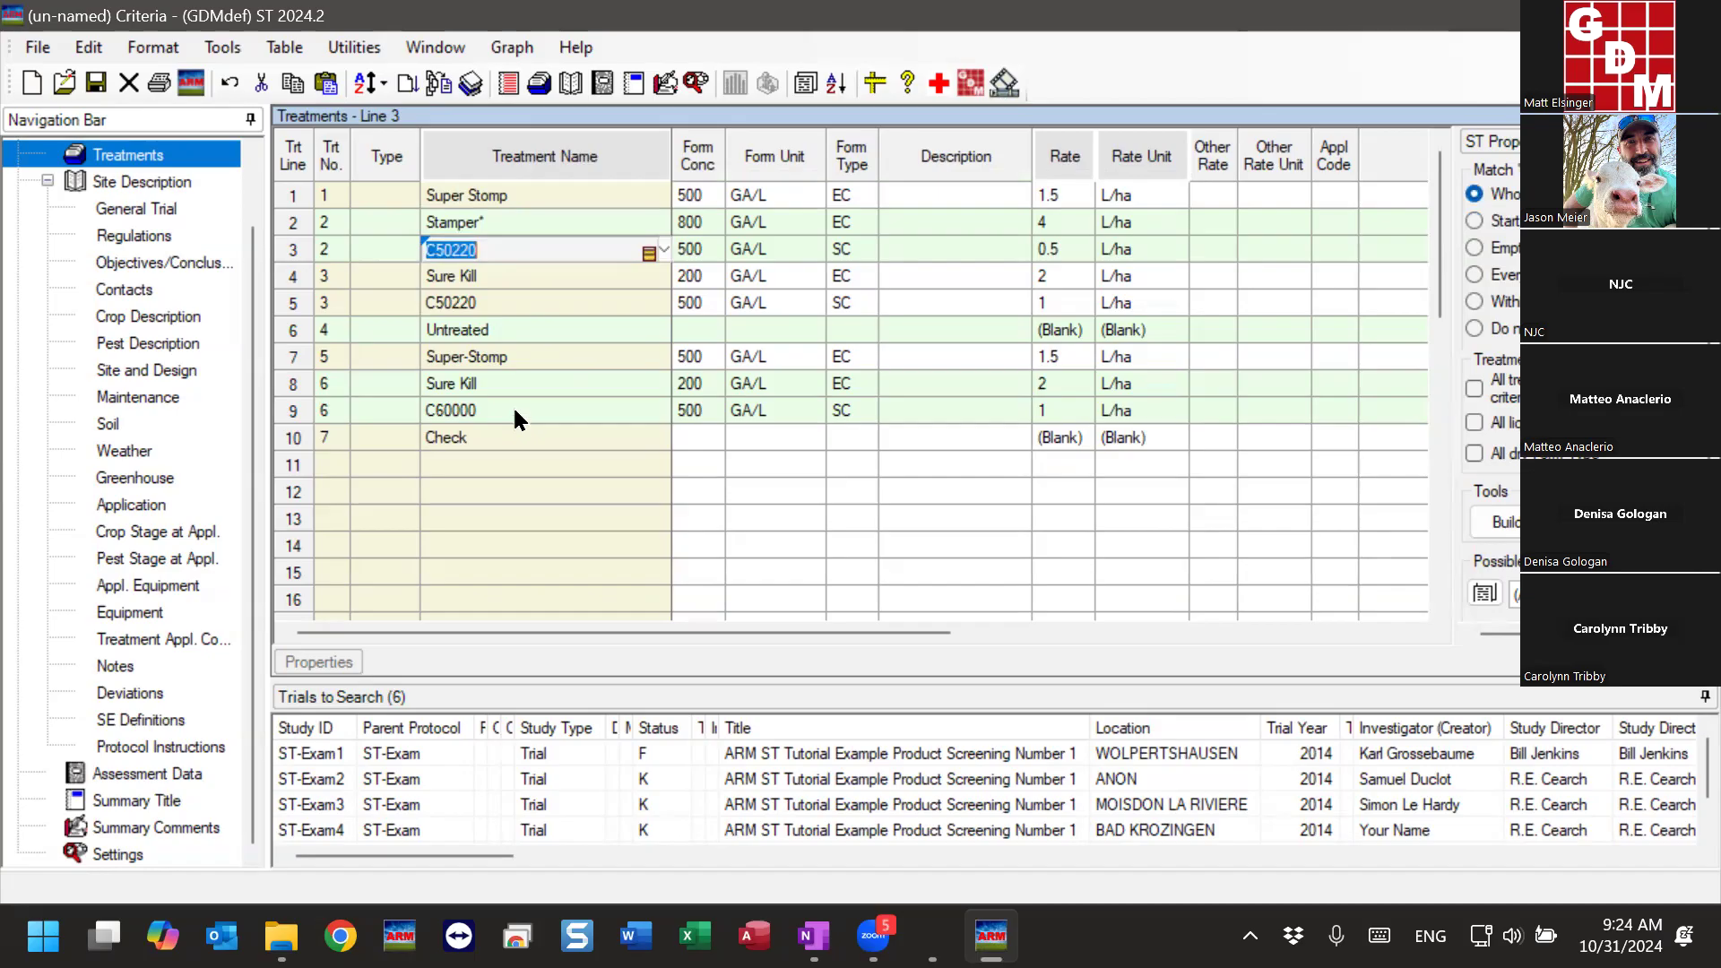
pyautogui.click(436, 278)
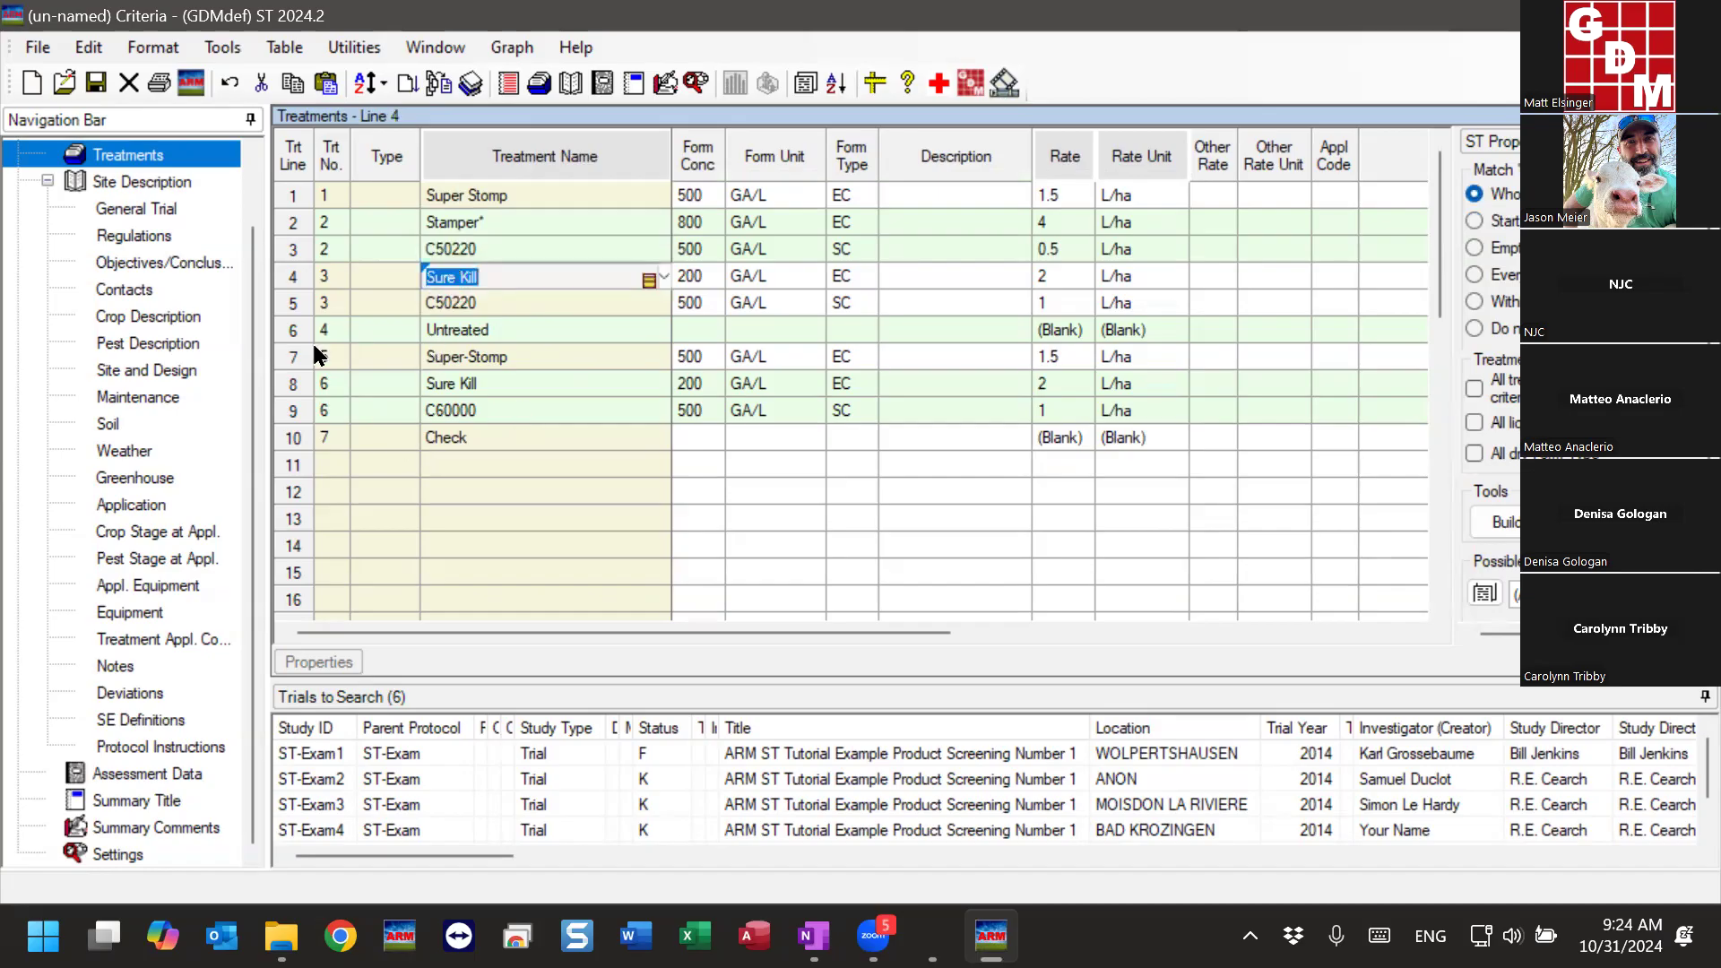
pyautogui.moveTo(293, 278); pyautogui.dragTo(292, 309)
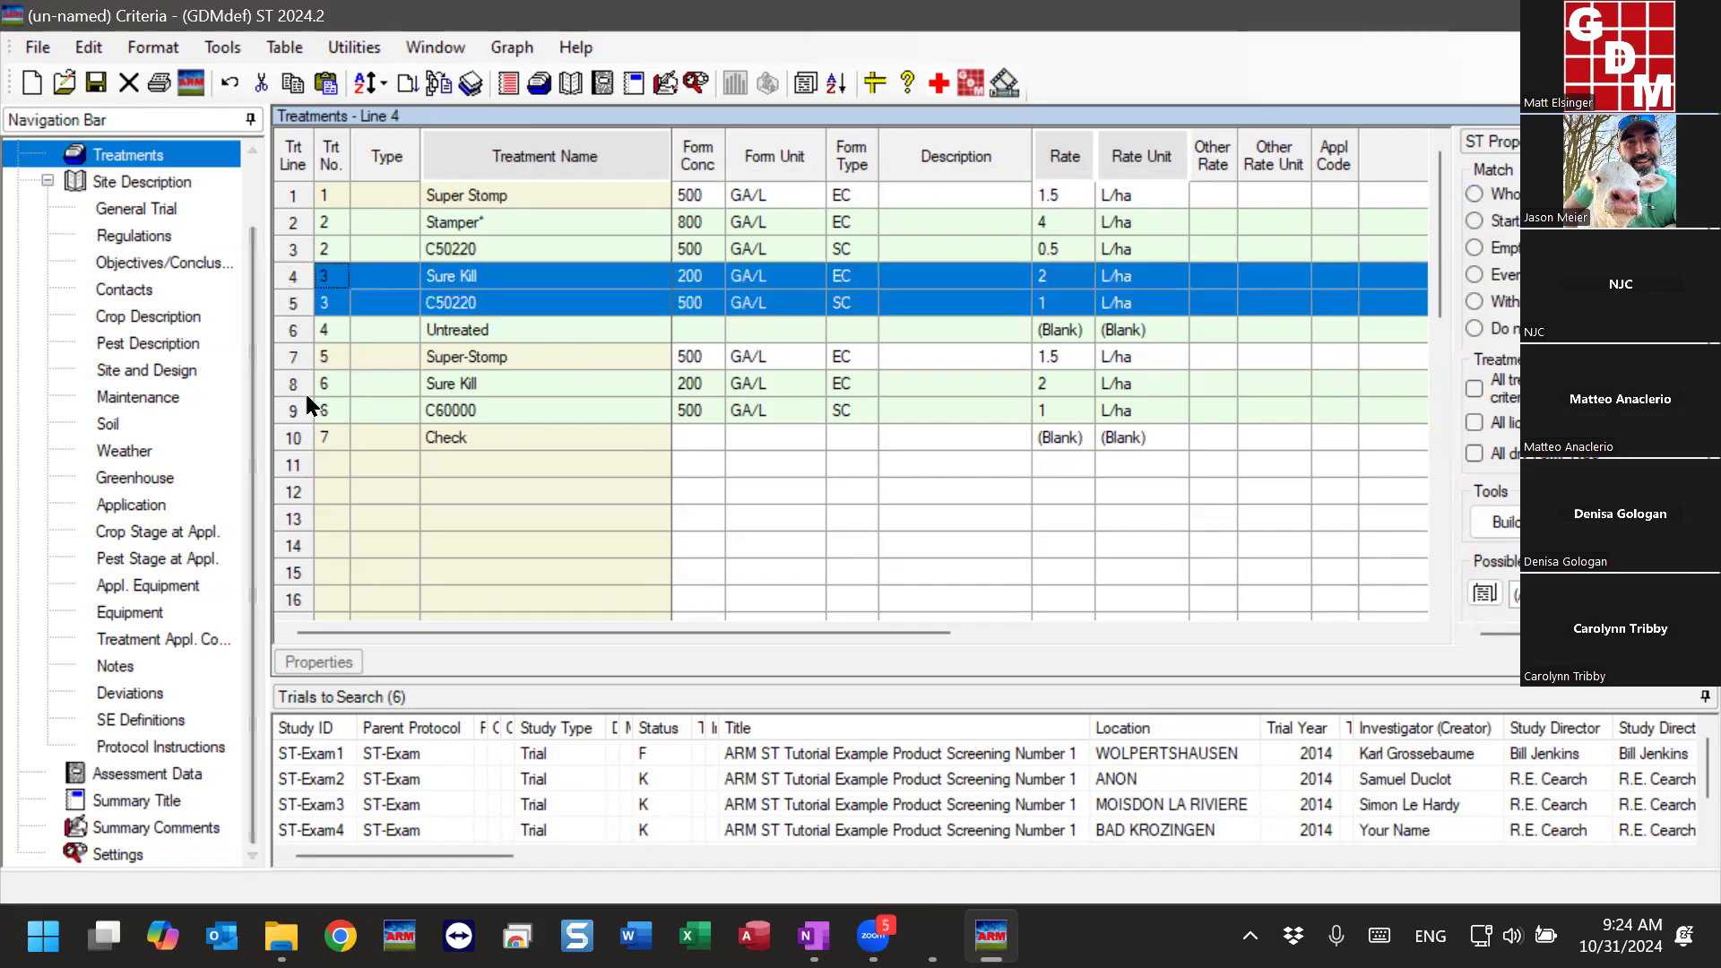
pyautogui.moveTo(292, 385); pyautogui.dragTo(293, 412)
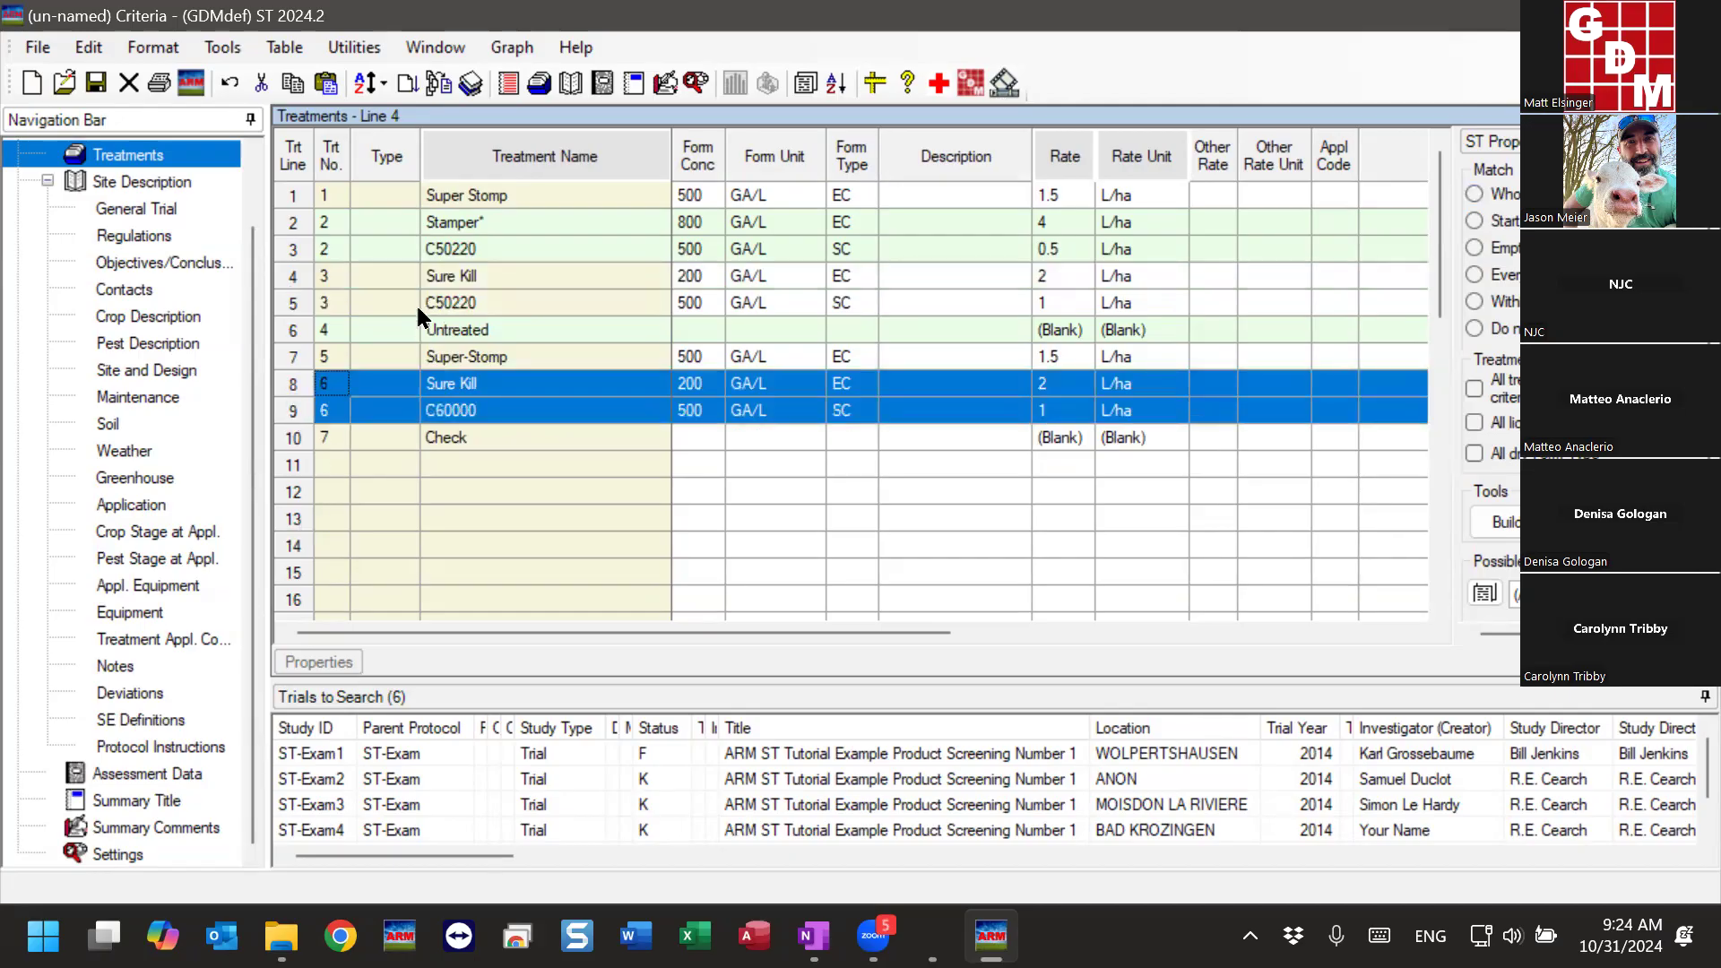
pyautogui.click(498, 273)
pyautogui.click(490, 384)
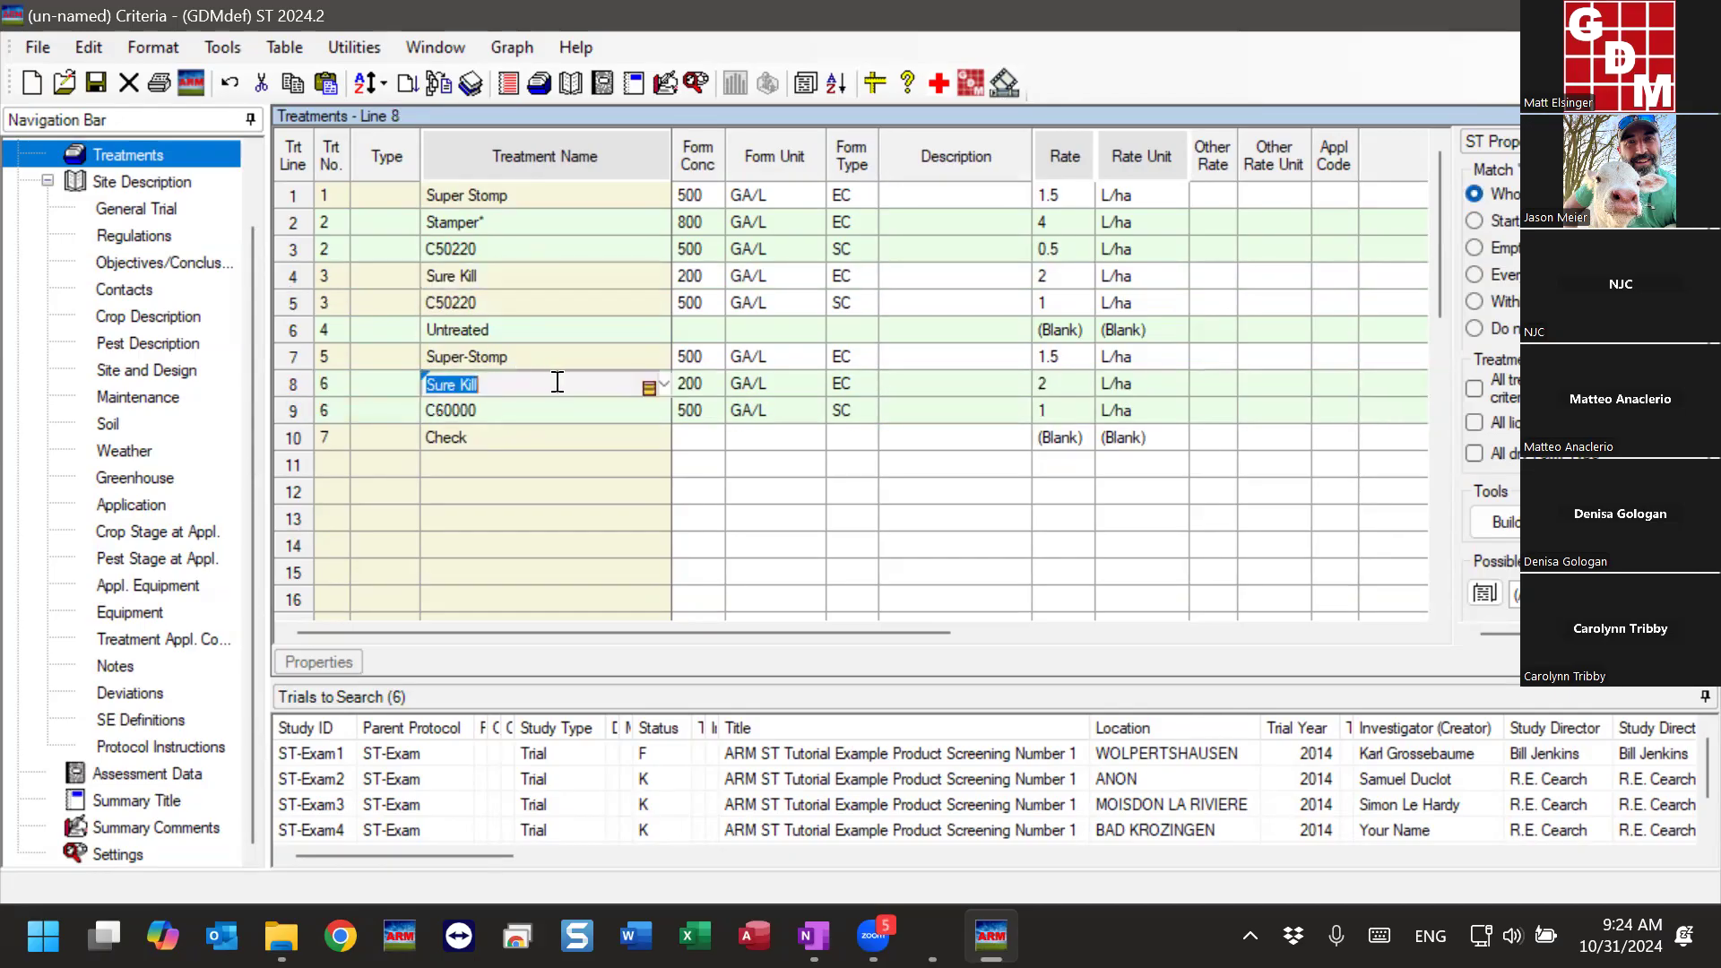
pyautogui.click(430, 305)
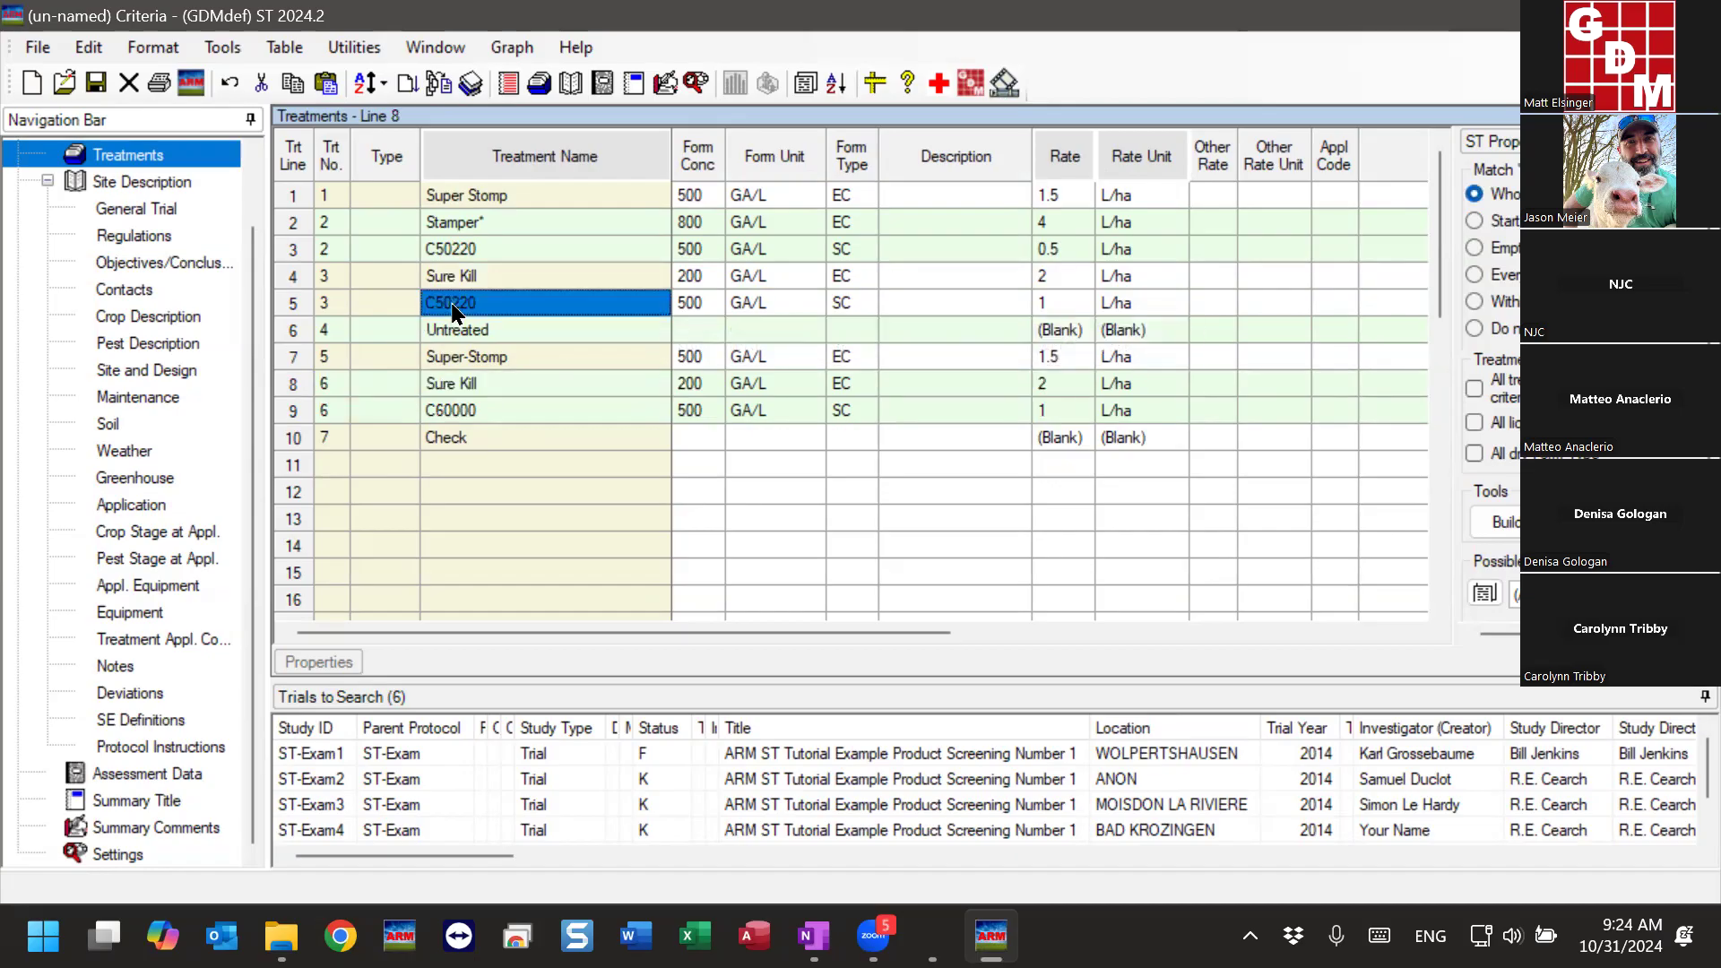
pyautogui.click(457, 410)
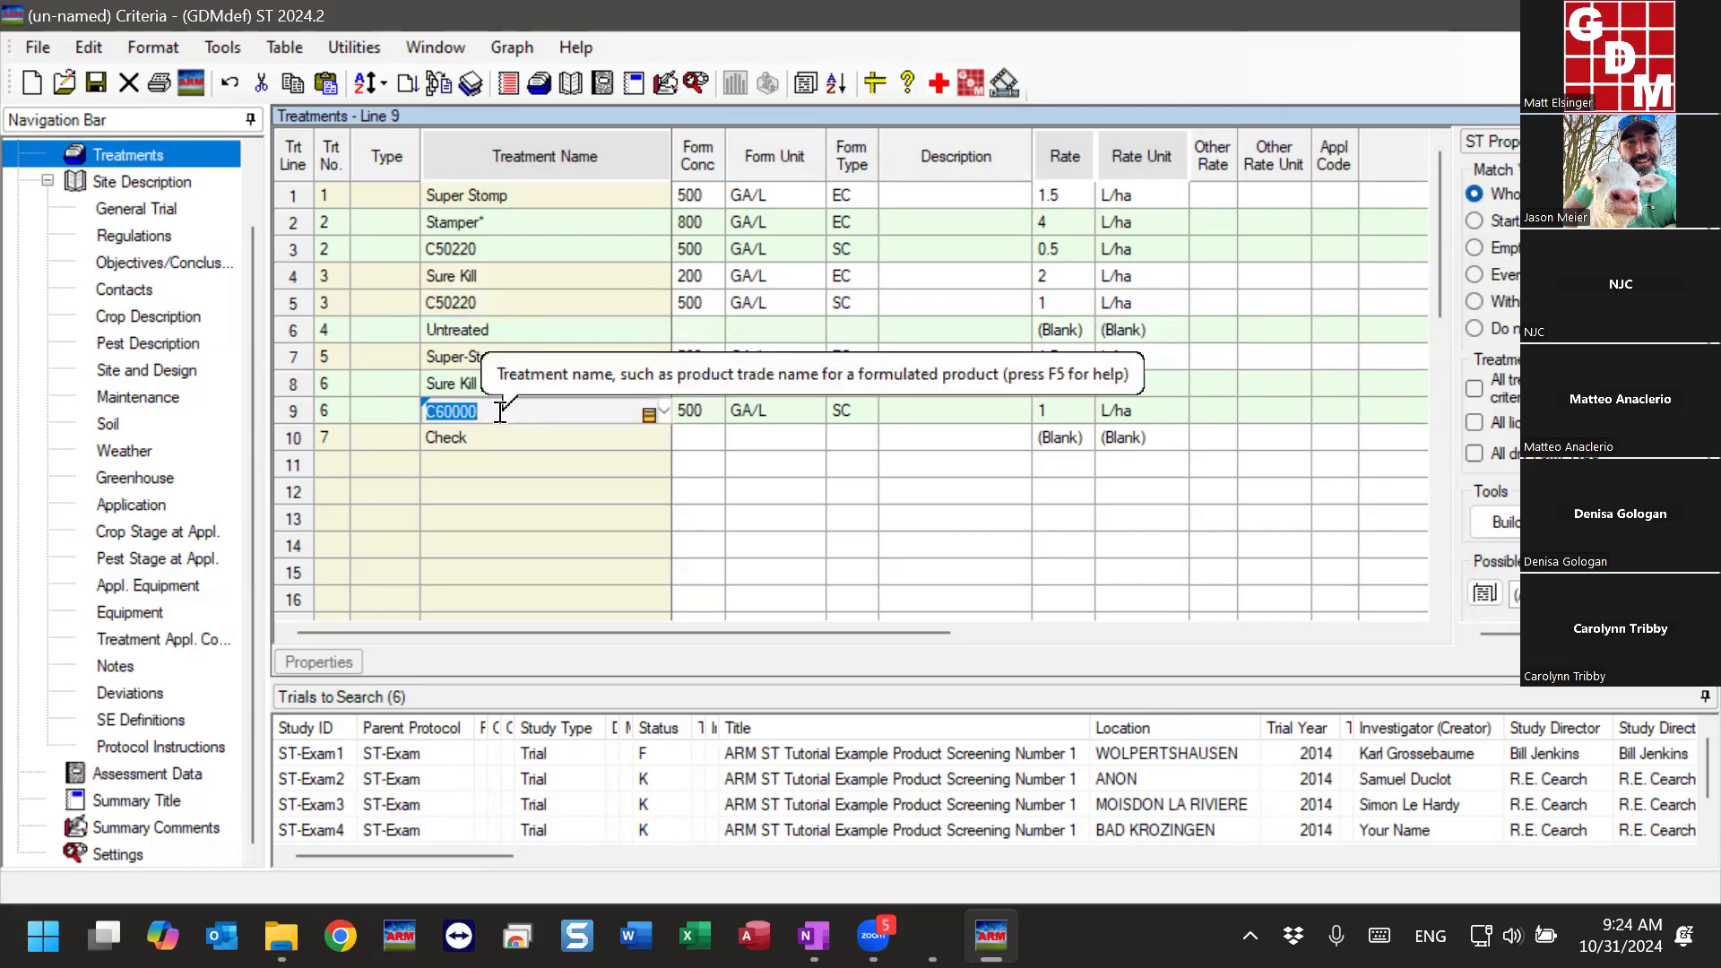
# - Enter Sure Kill as the treatment name on line 11, without a stray space in the name
pyautogui.click(478, 461)
pyautogui.write('Sure Kill')
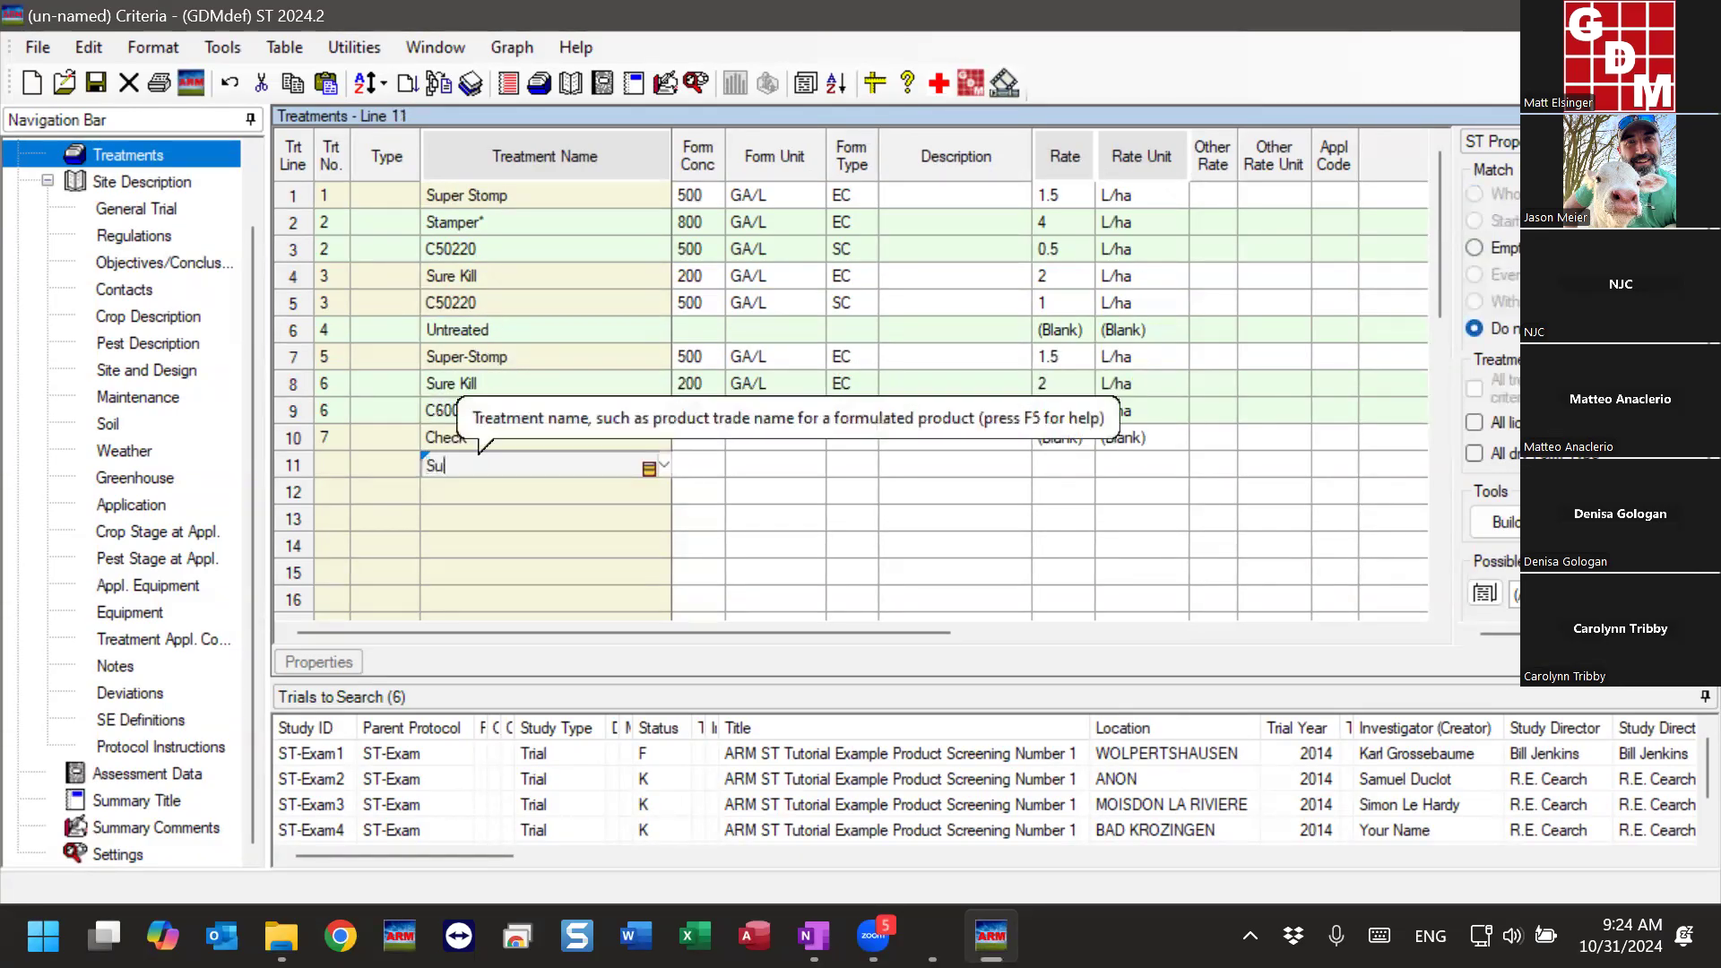
pyautogui.press('Tab')
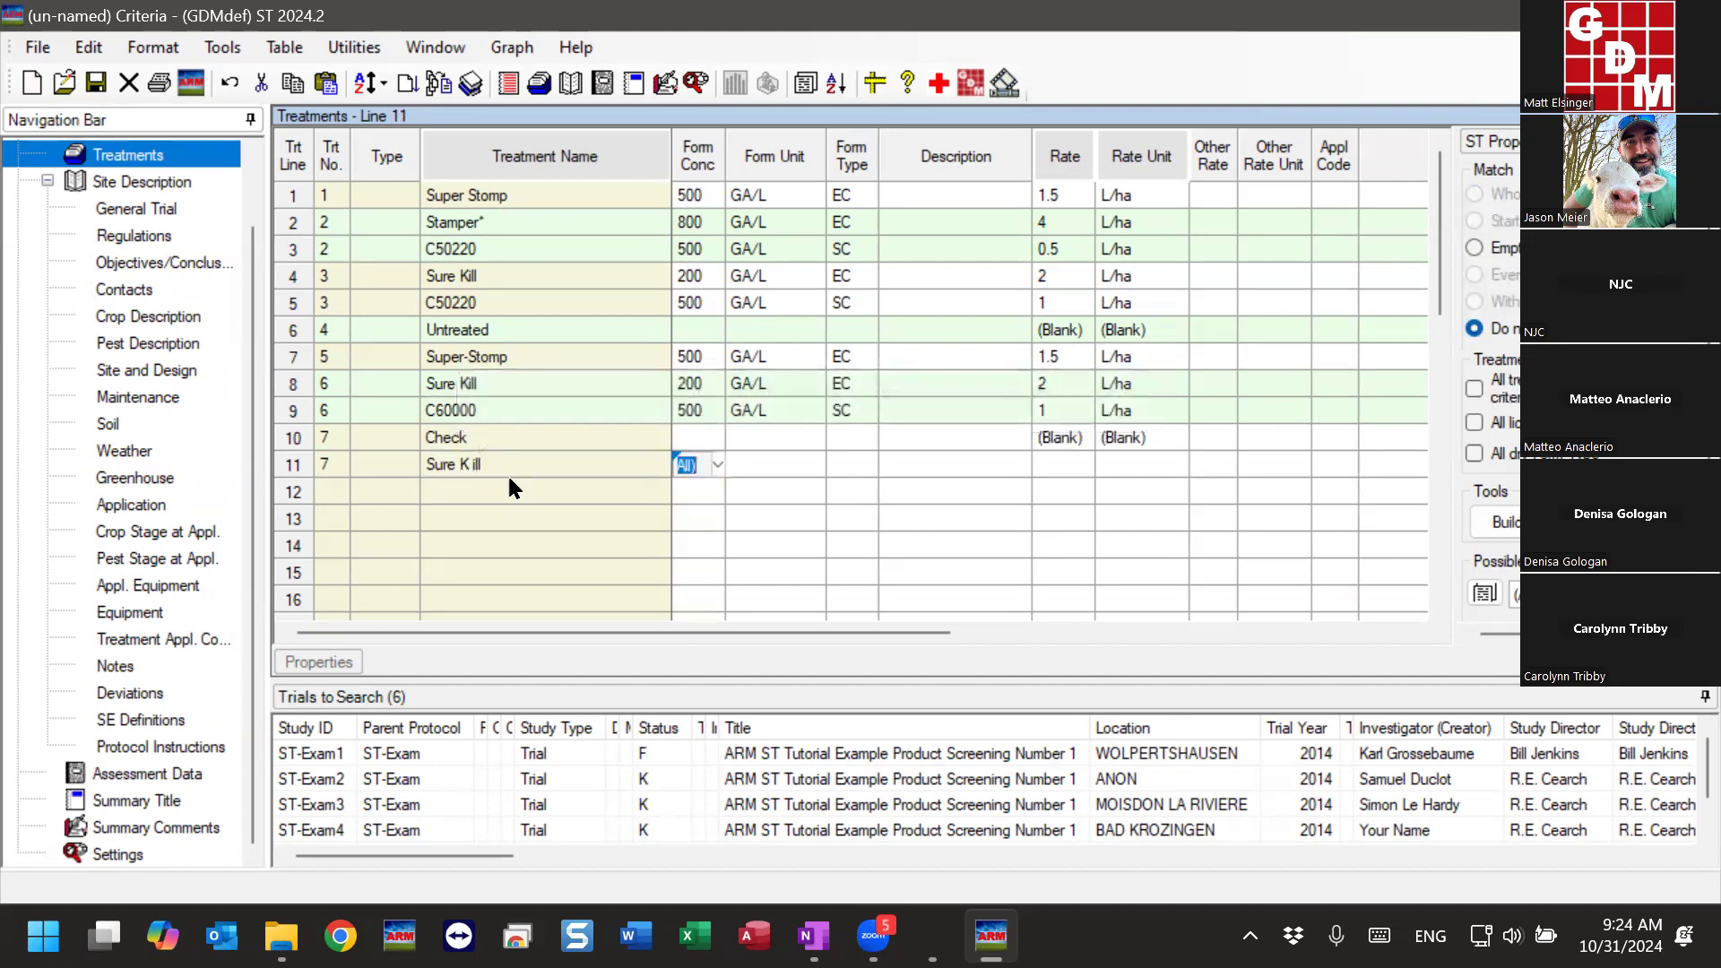
pyautogui.click(507, 471)
pyautogui.press('Tab')
pyautogui.click(433, 493)
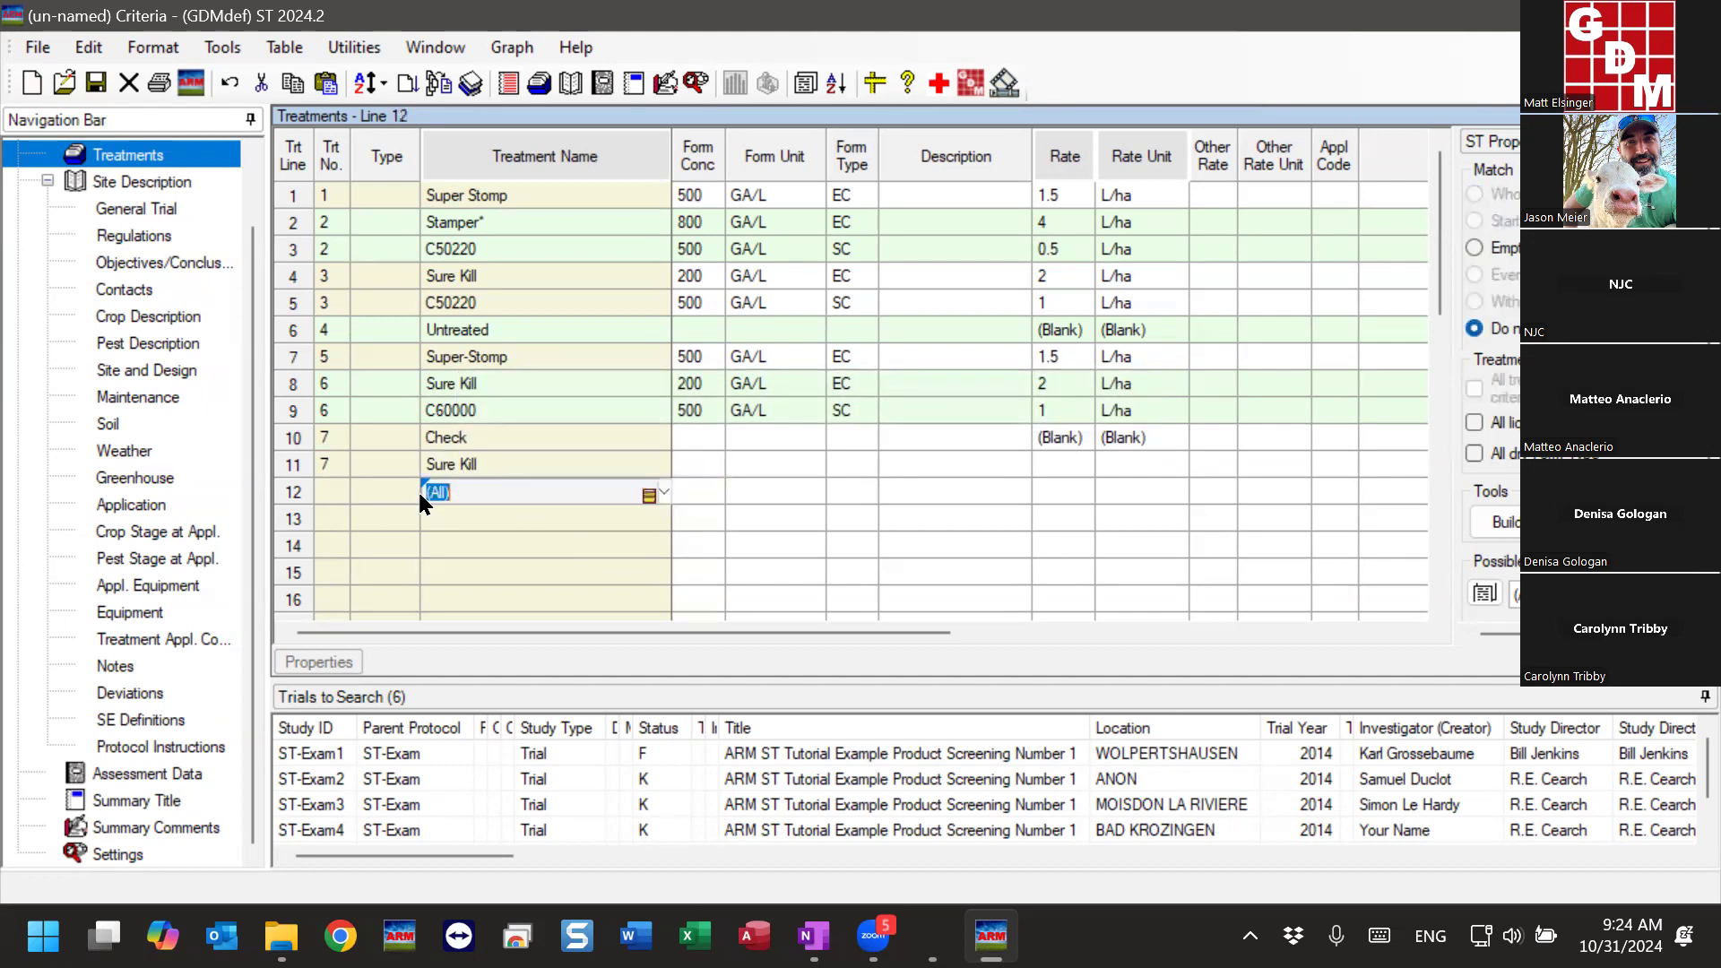
# - Assign treatment number 8 to Sure Kill on line 11 and set its rate to 2 L/ha
pyautogui.click(324, 464)
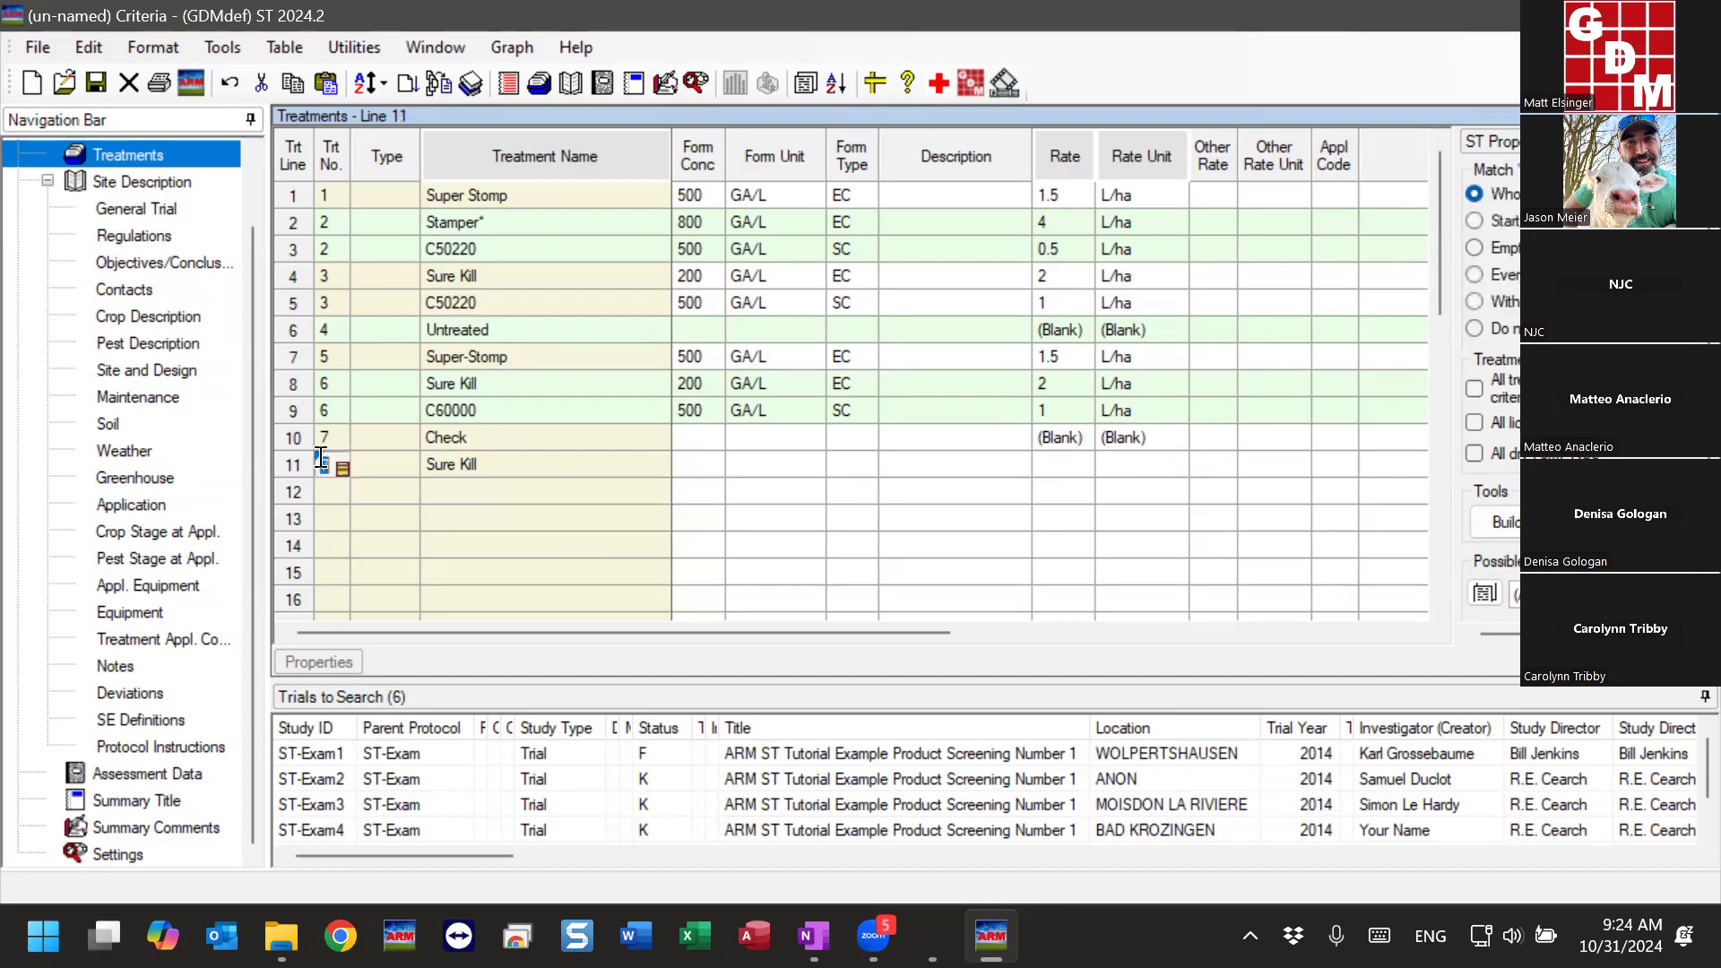
pyautogui.click(453, 467)
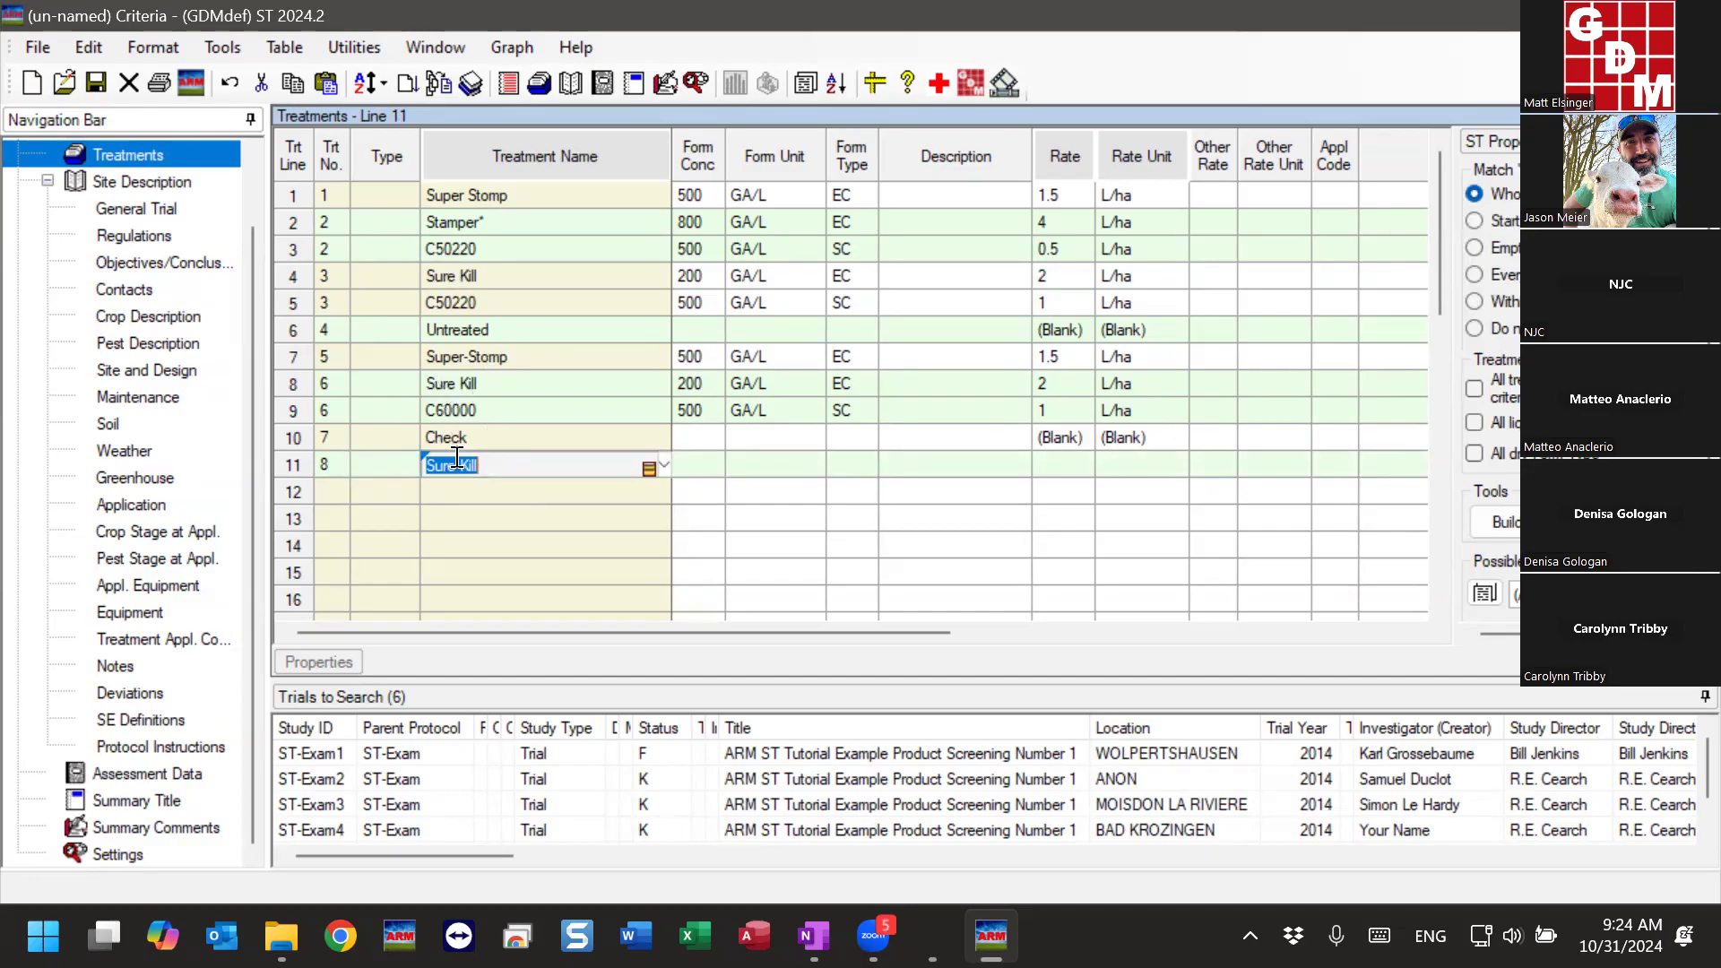
pyautogui.click(516, 466)
pyautogui.moveTo(1065, 385); pyautogui.dragTo(1137, 399)
pyautogui.click(1055, 462)
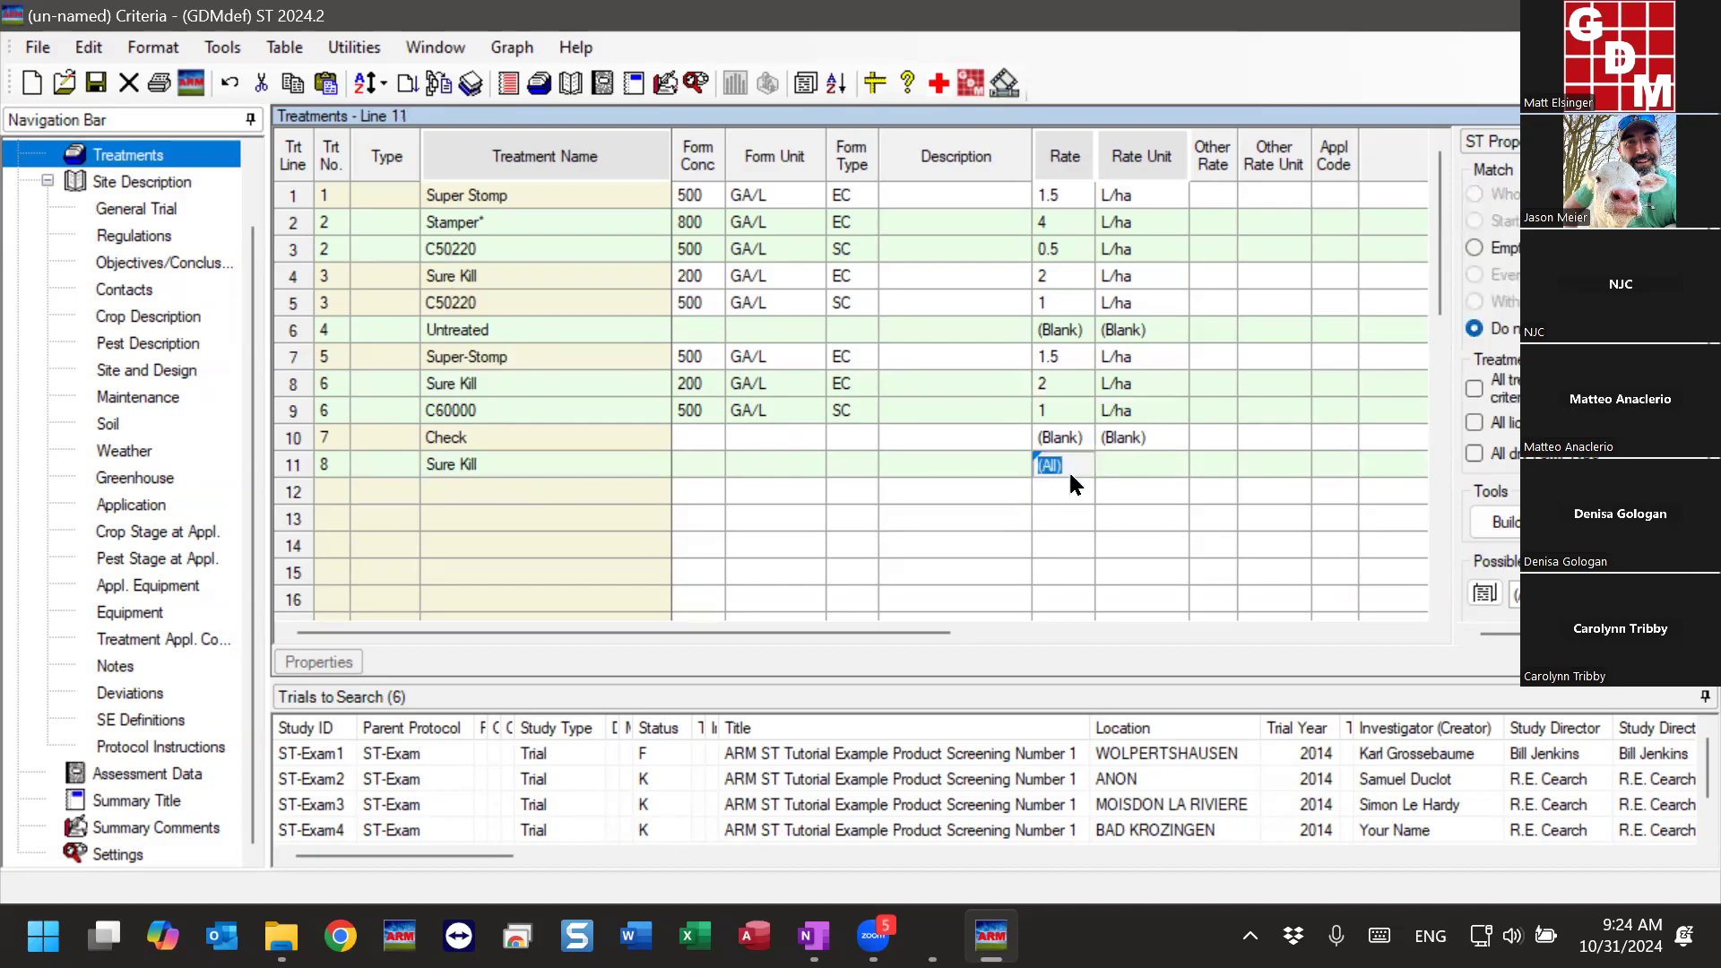
pyautogui.click(1138, 462)
pyautogui.write('L/ha')
pyautogui.press('Tab')
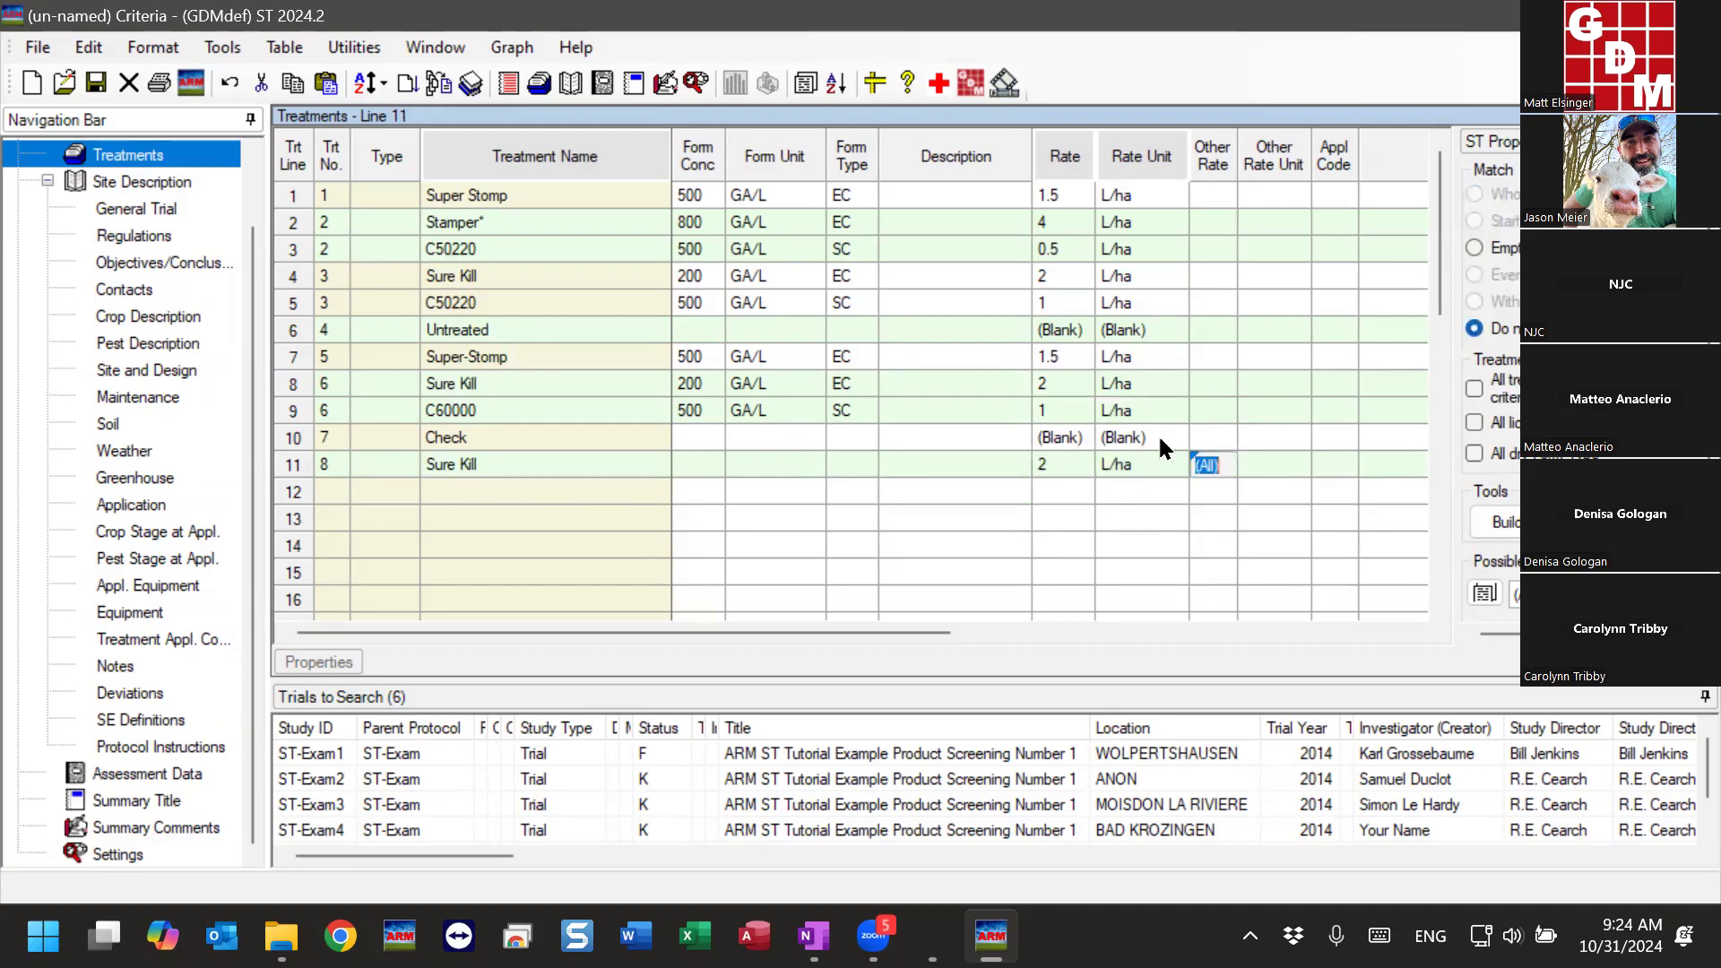
# - Compare Sure Kill and its mix partners in treatments 3 and 6 with line 11, and check the equivalent treatment column
pyautogui.click(513, 465)
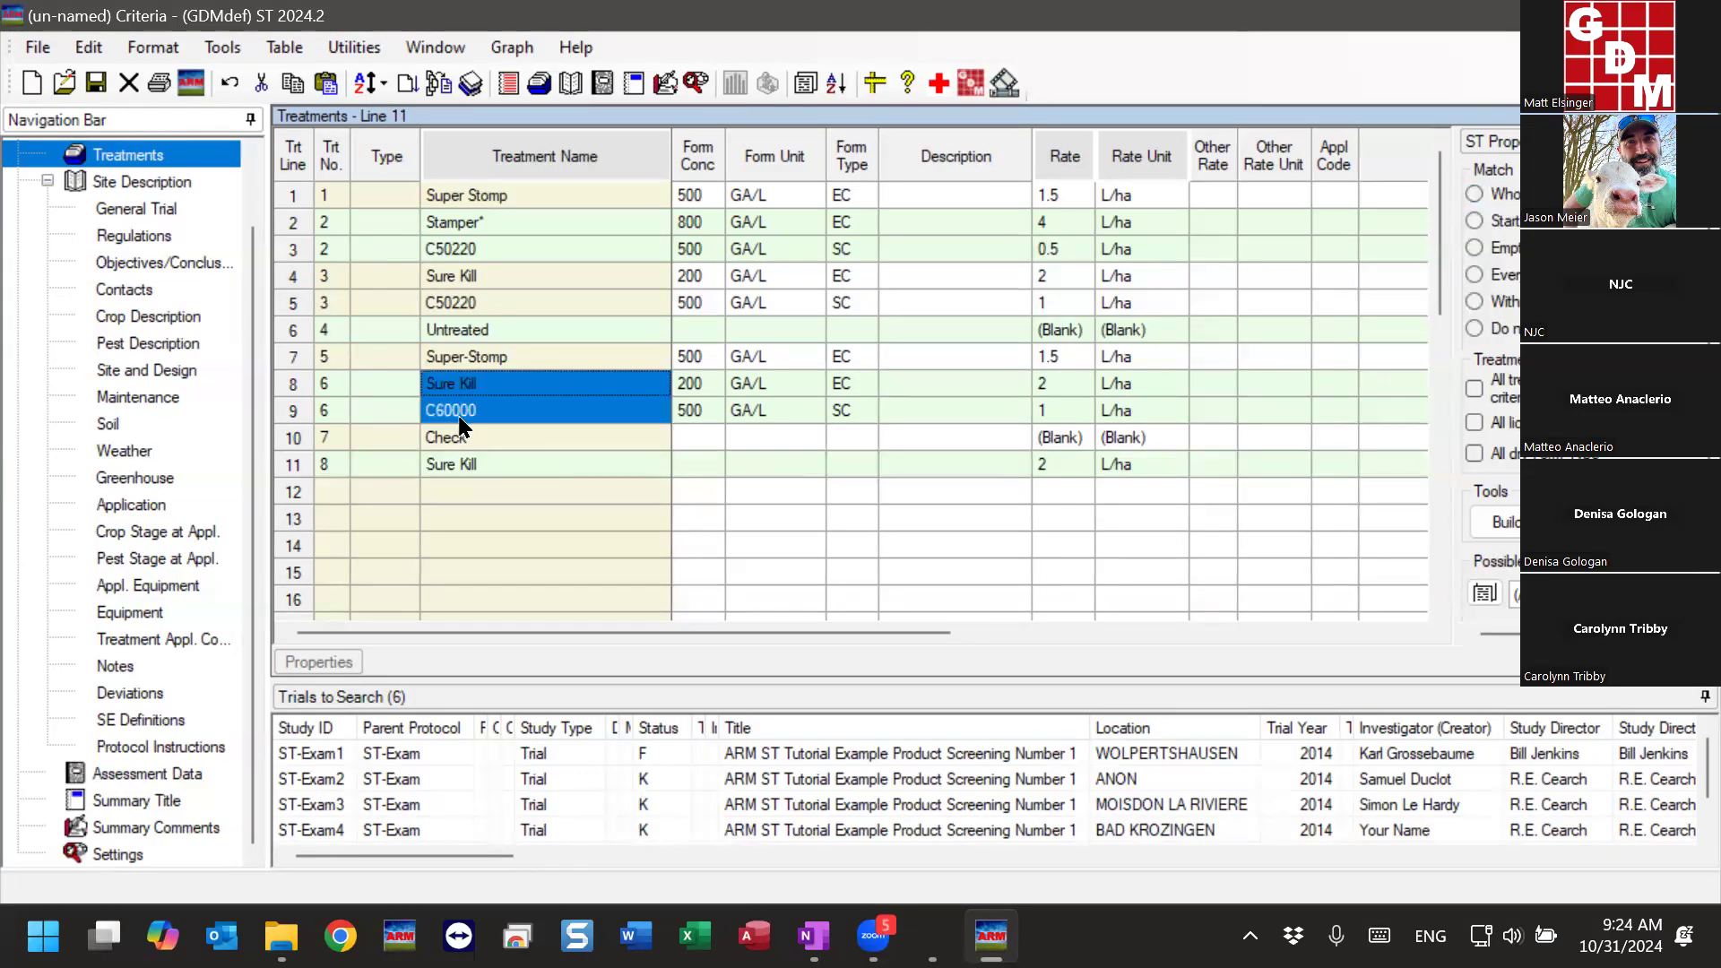
pyautogui.click(489, 417)
pyautogui.click(459, 303)
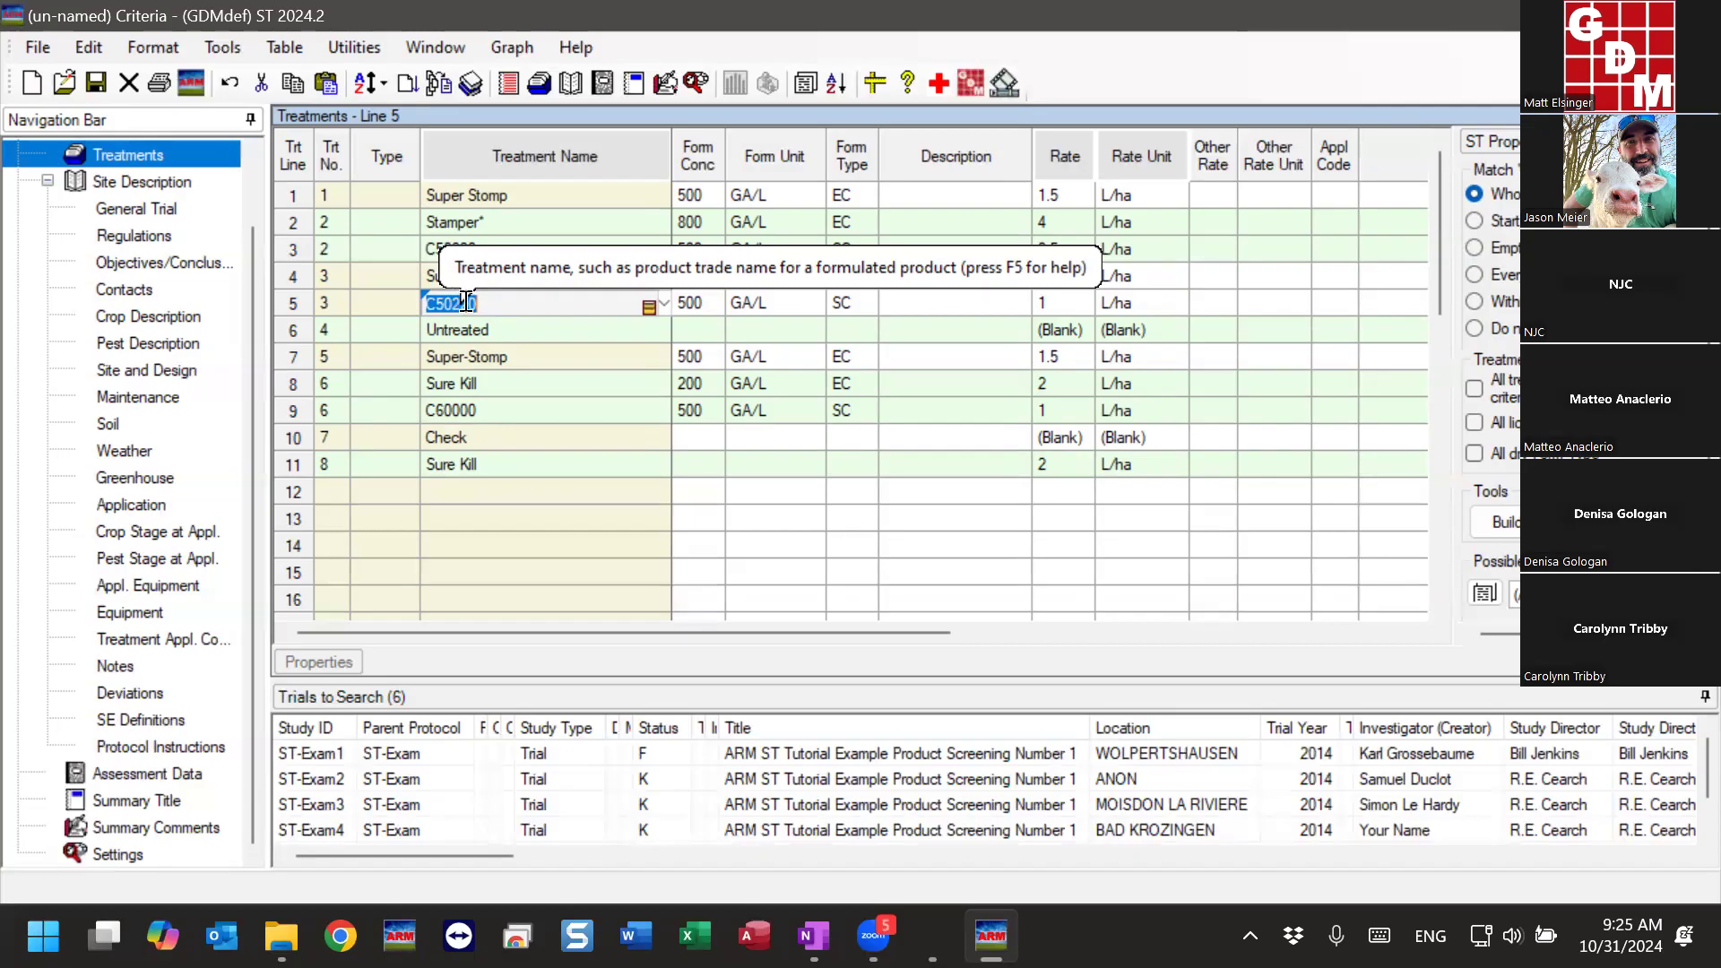
pyautogui.click(498, 276)
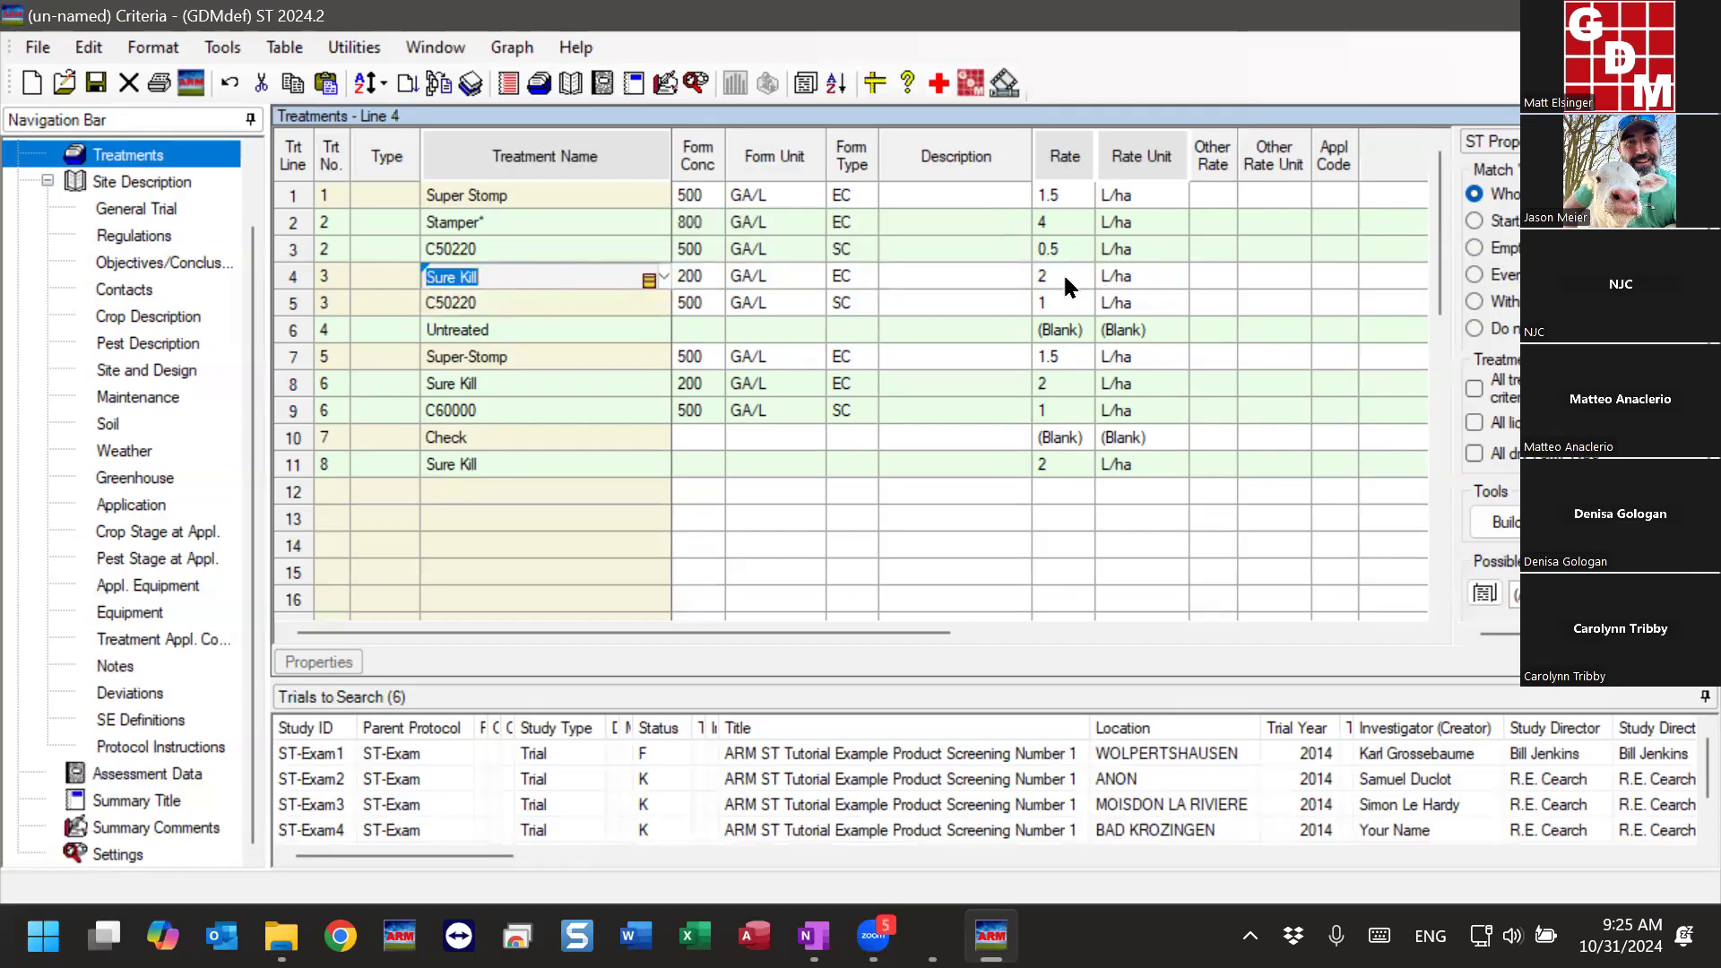
pyautogui.click(492, 384)
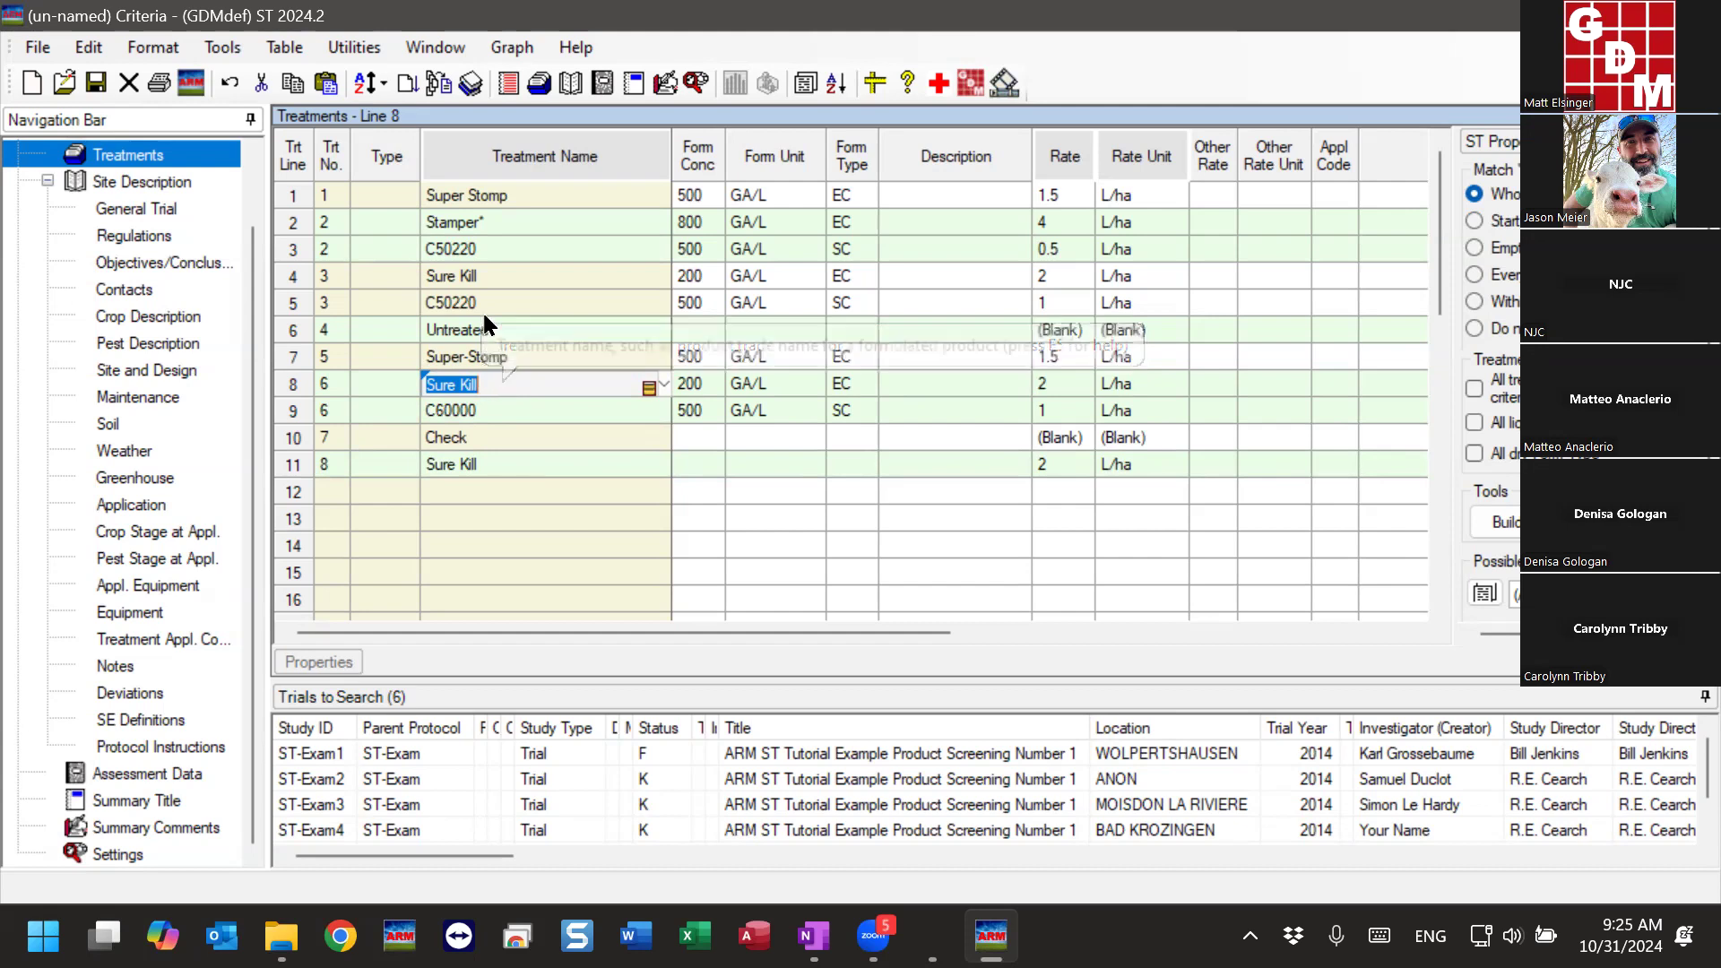
pyautogui.click(484, 278)
pyautogui.click(502, 387)
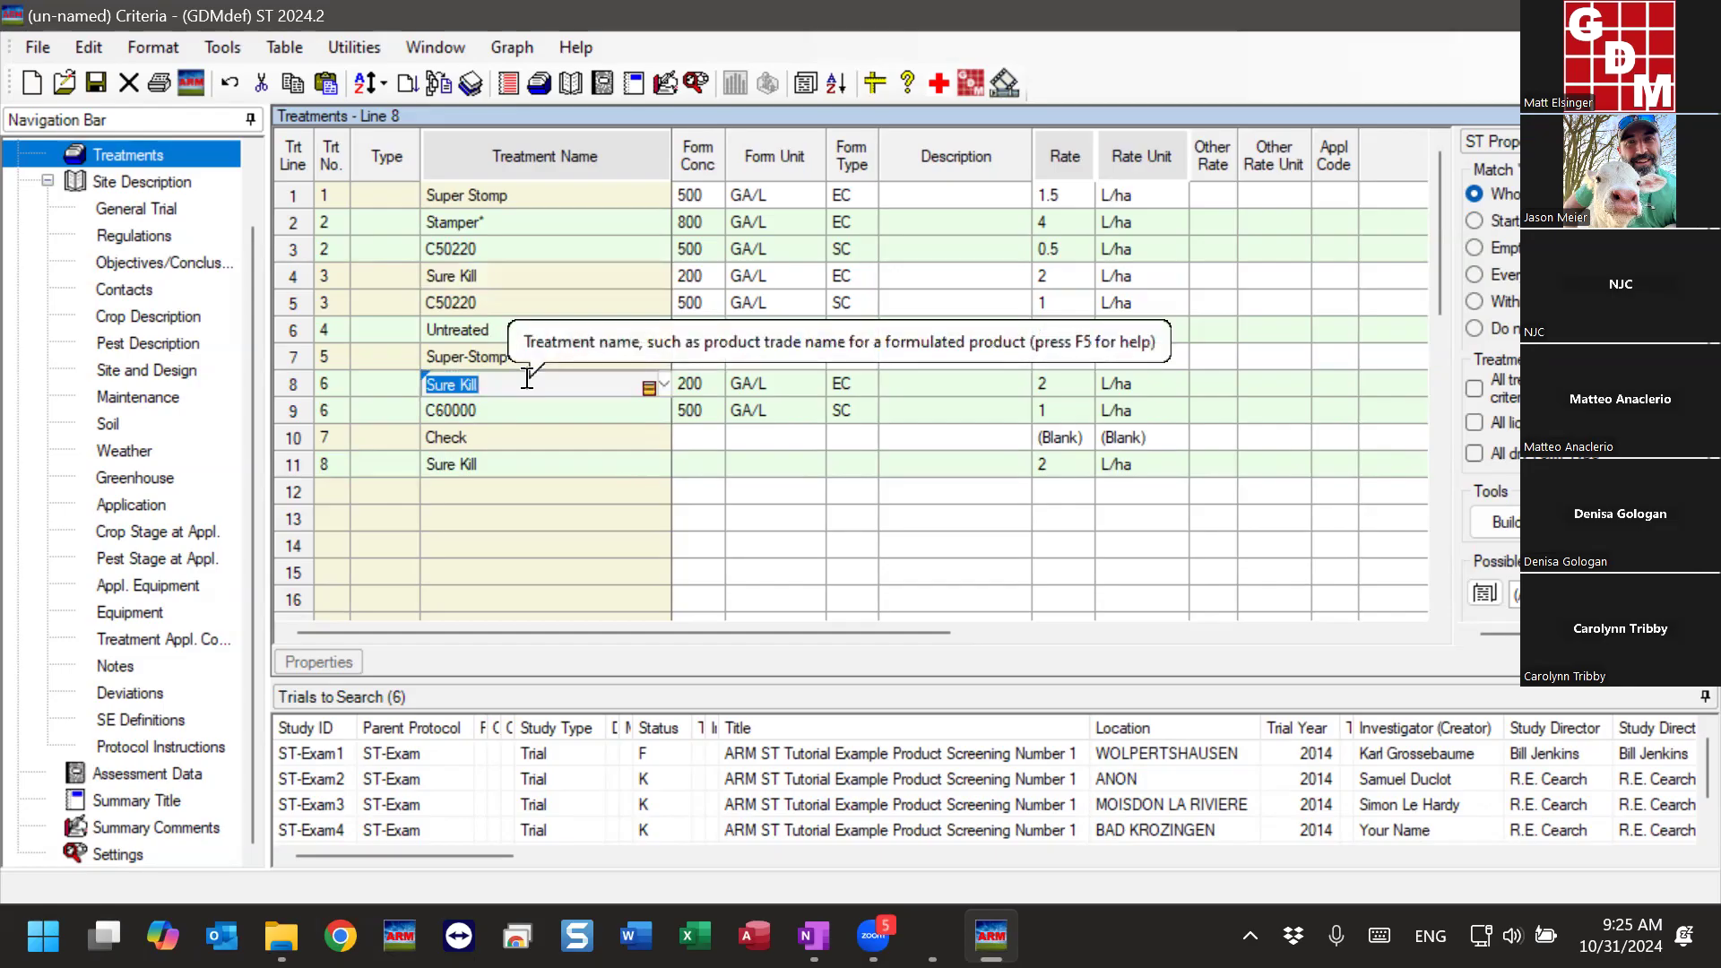
pyautogui.click(536, 462)
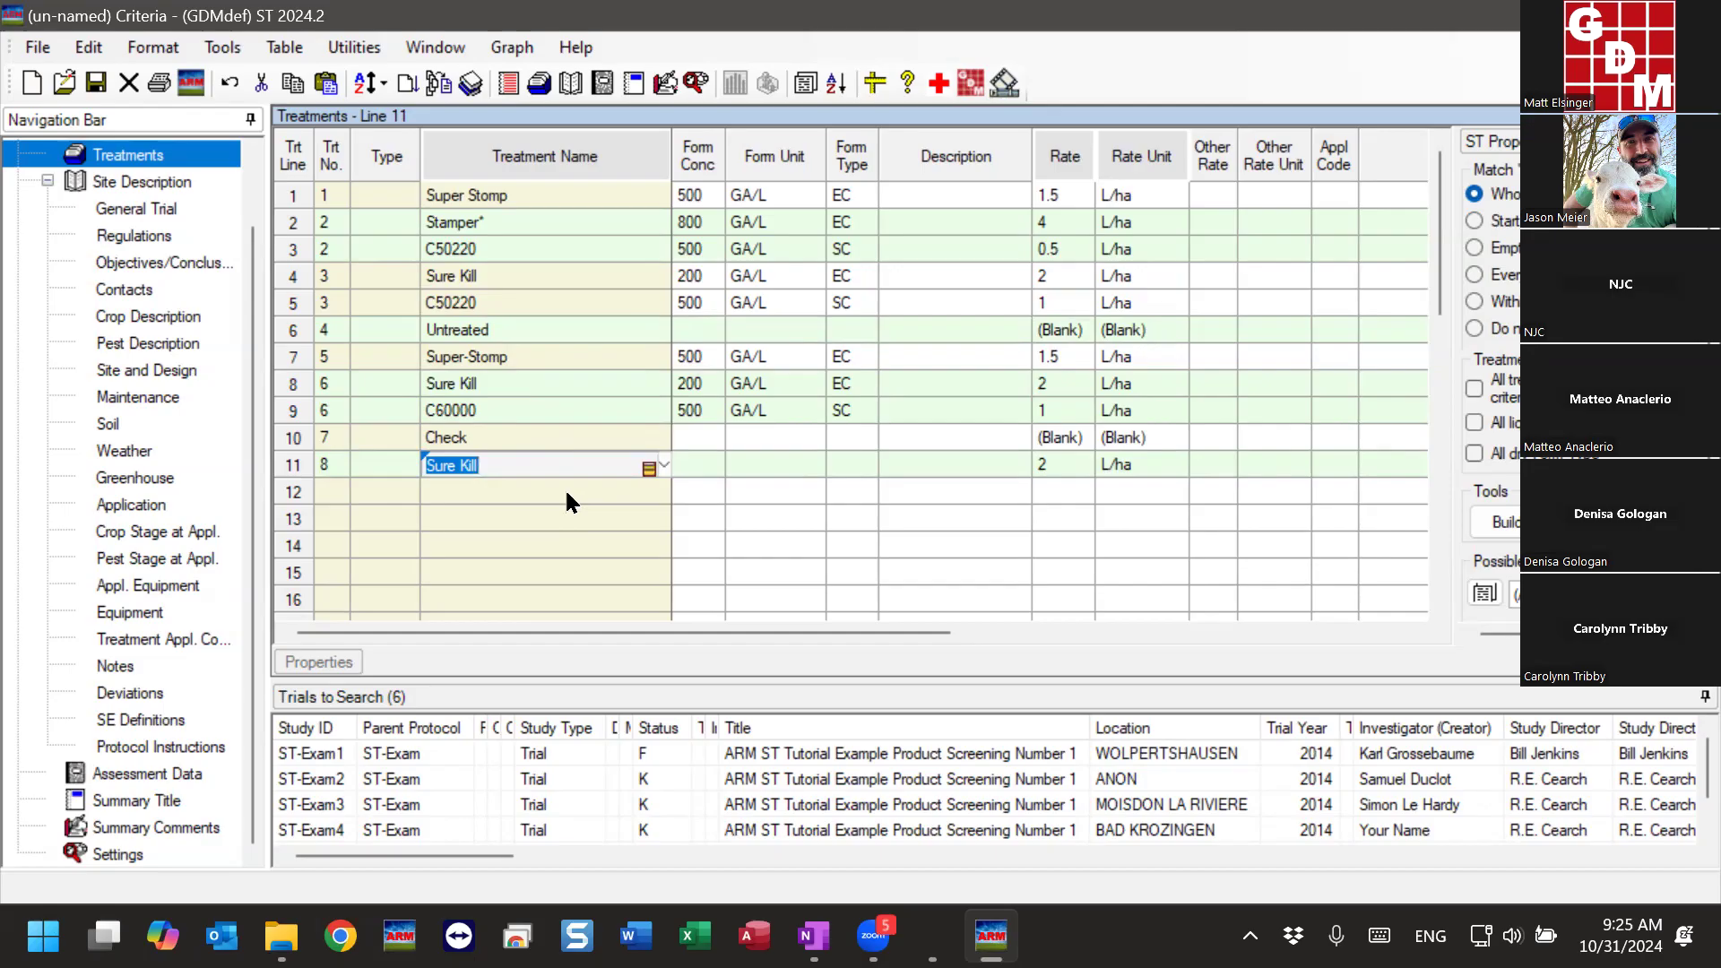
pyautogui.moveTo(593, 632); pyautogui.dragTo(1184, 627)
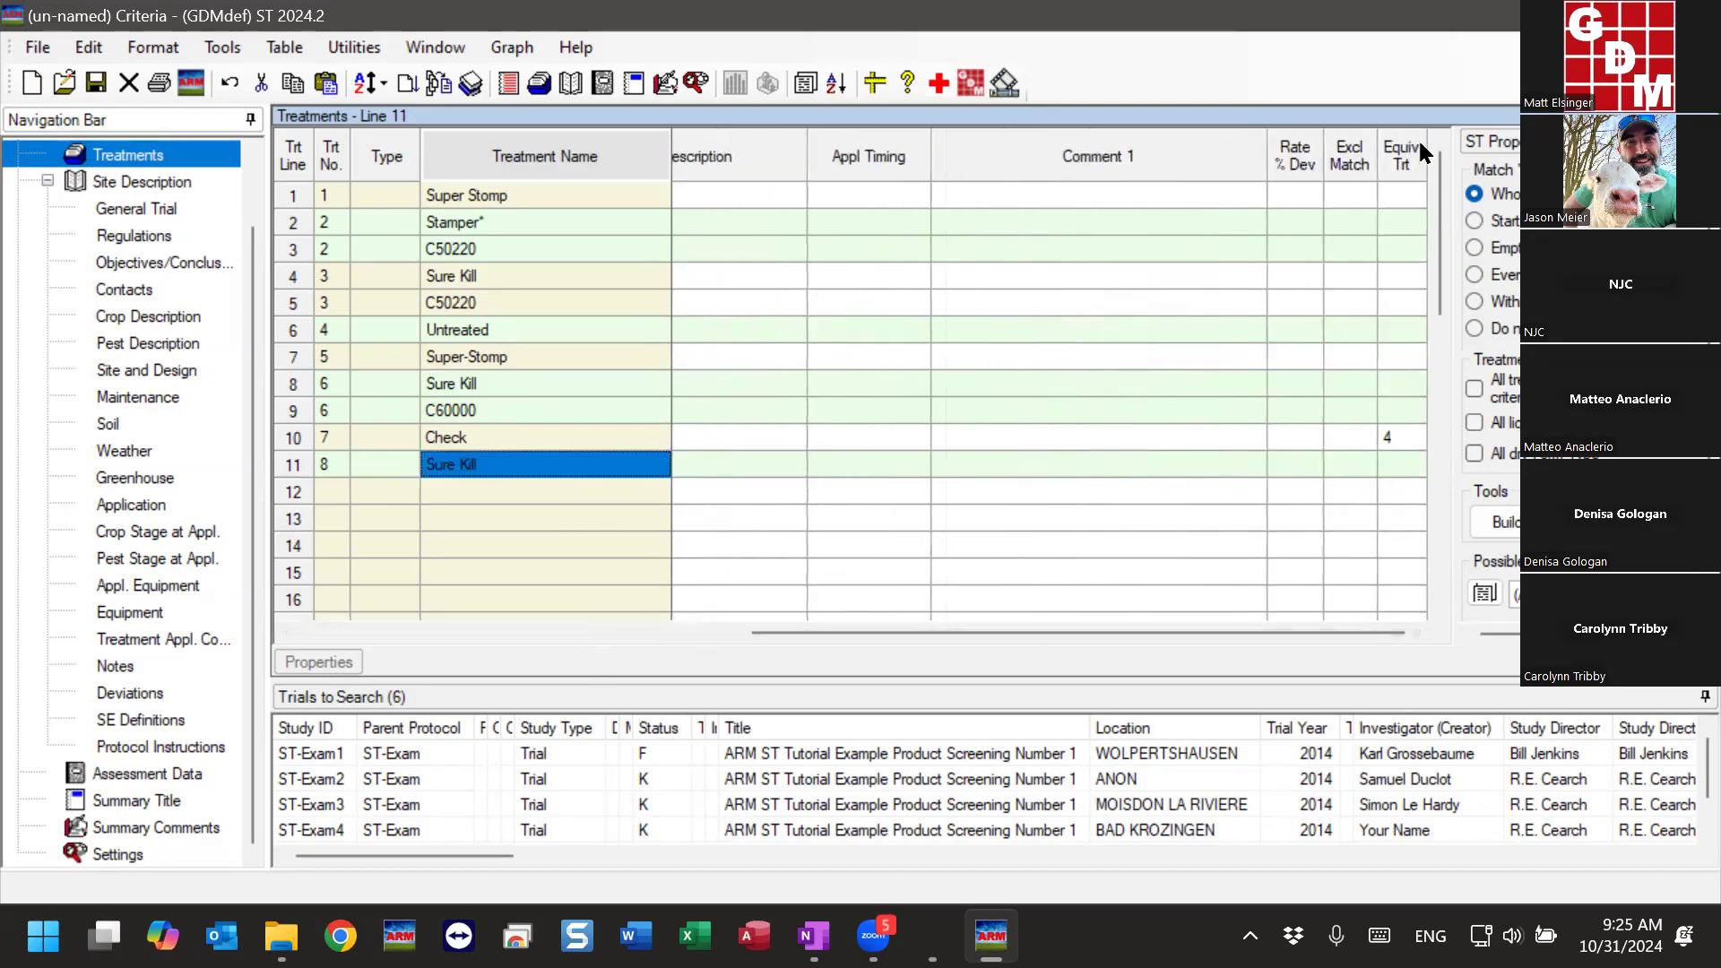
pyautogui.moveTo(985, 633); pyautogui.dragTo(385, 637)
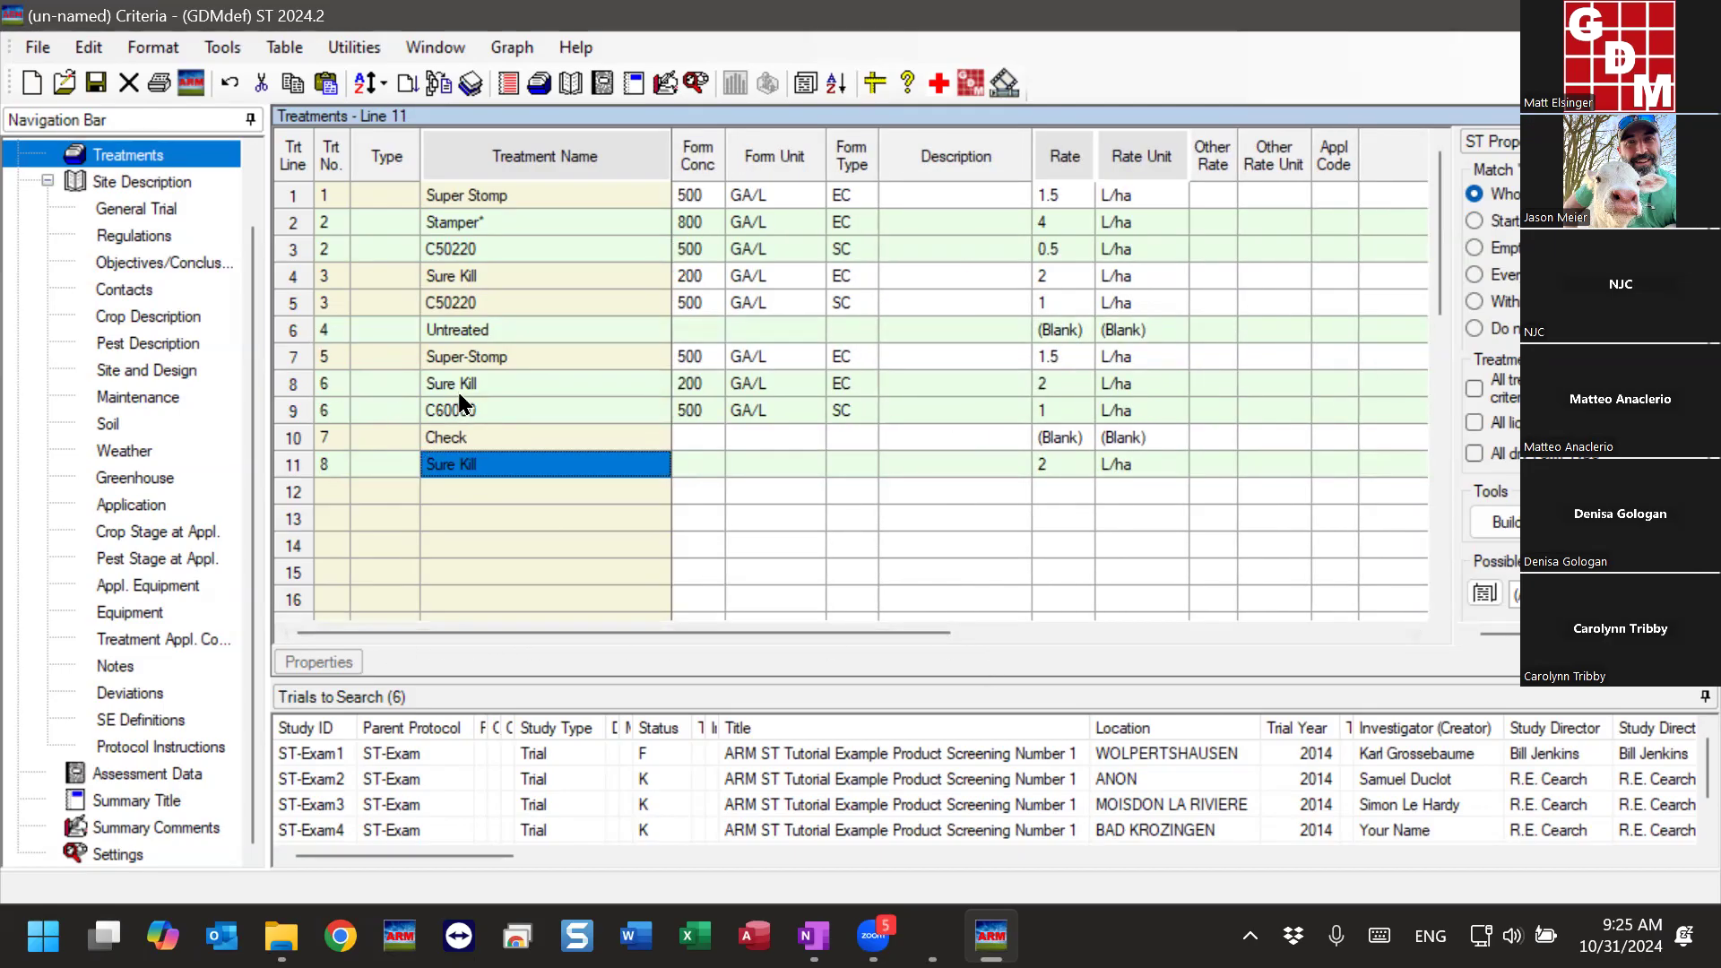
# - Add the wildcard ** as the second product of treatment 8 on line 12
pyautogui.click(462, 492)
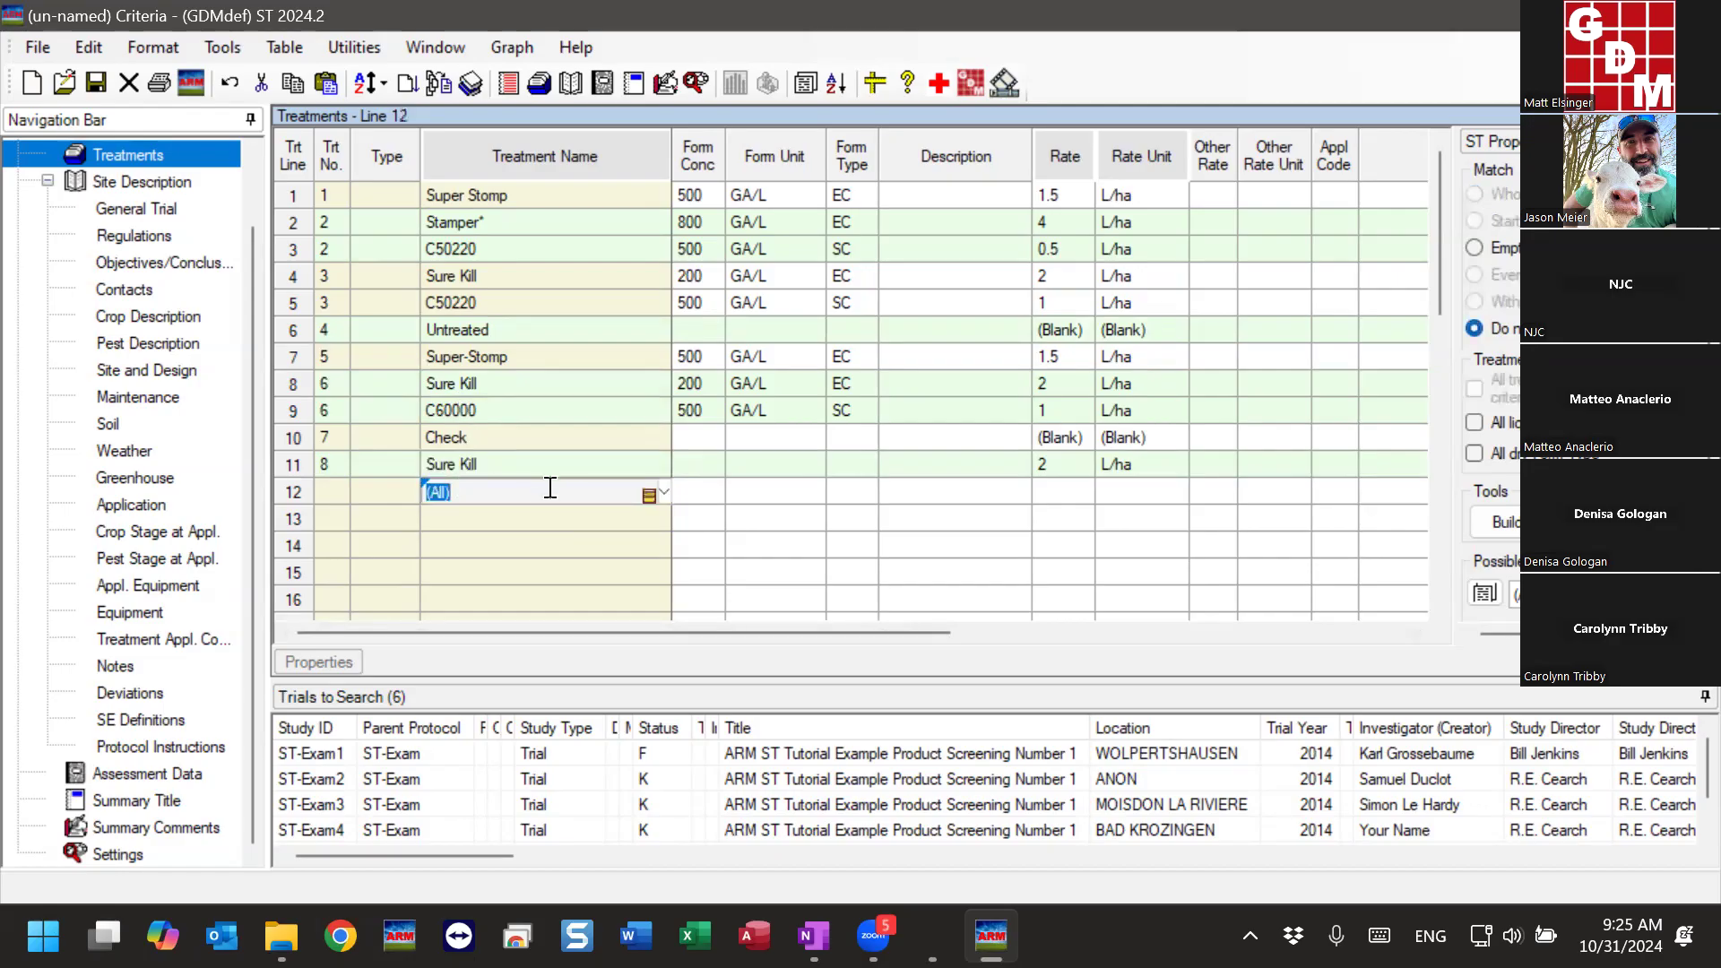
pyautogui.write('*')
pyautogui.press('Return')
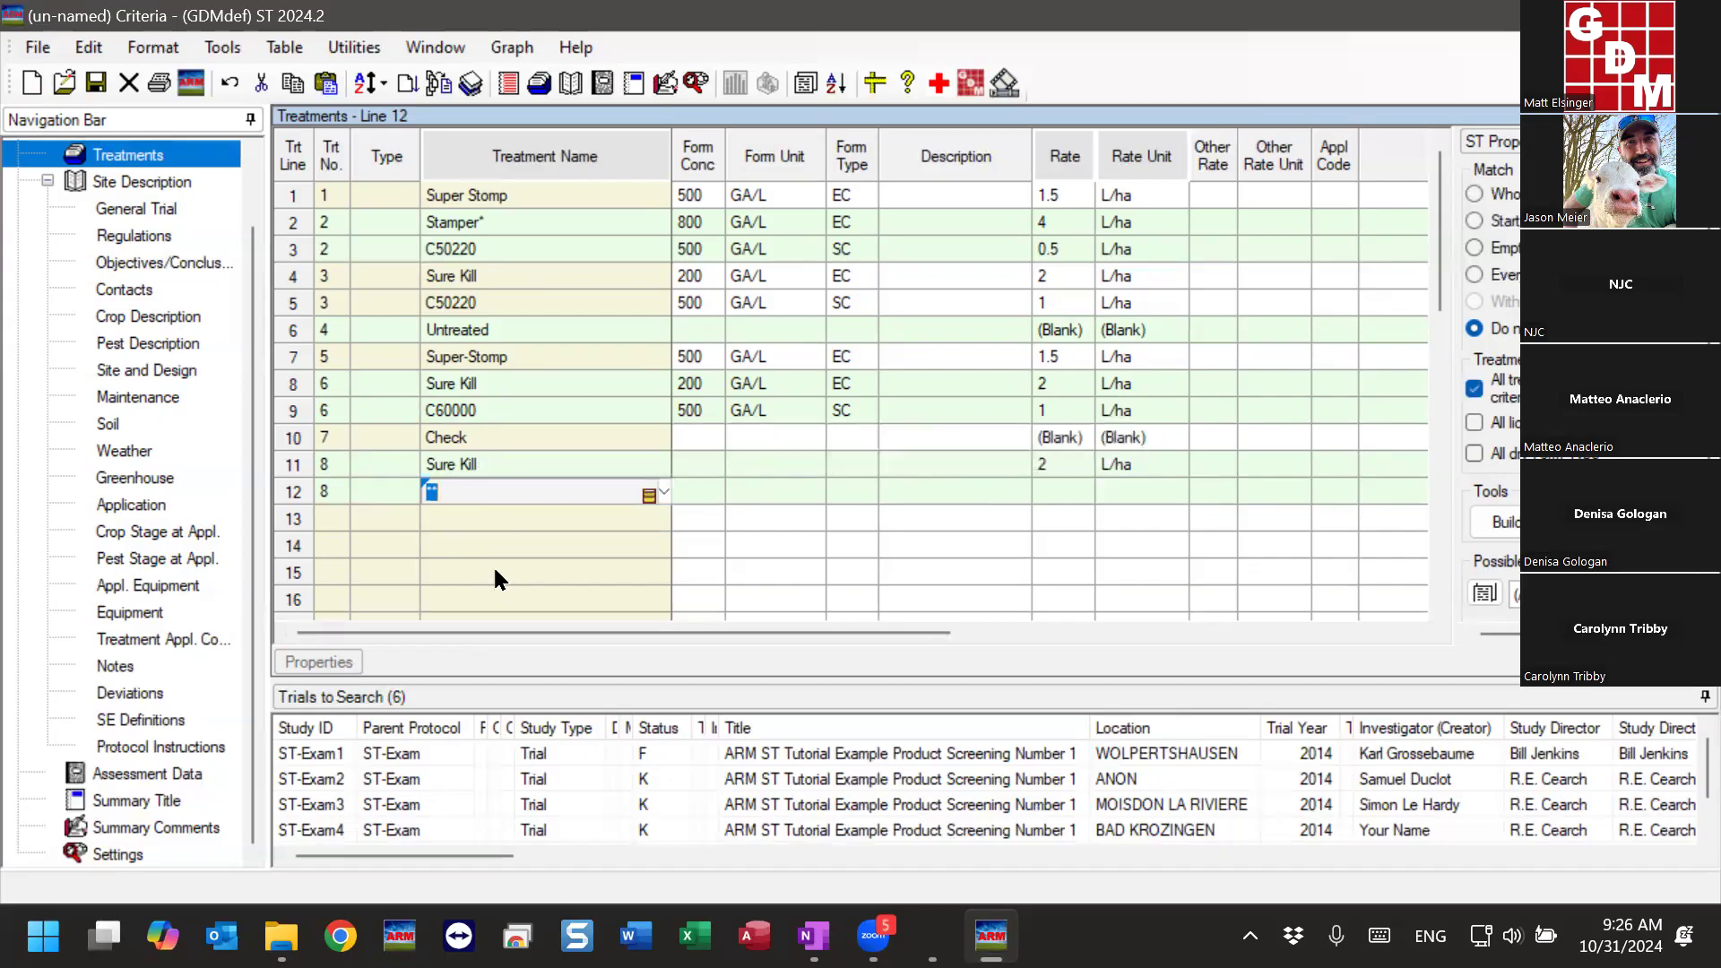
pyautogui.click(453, 519)
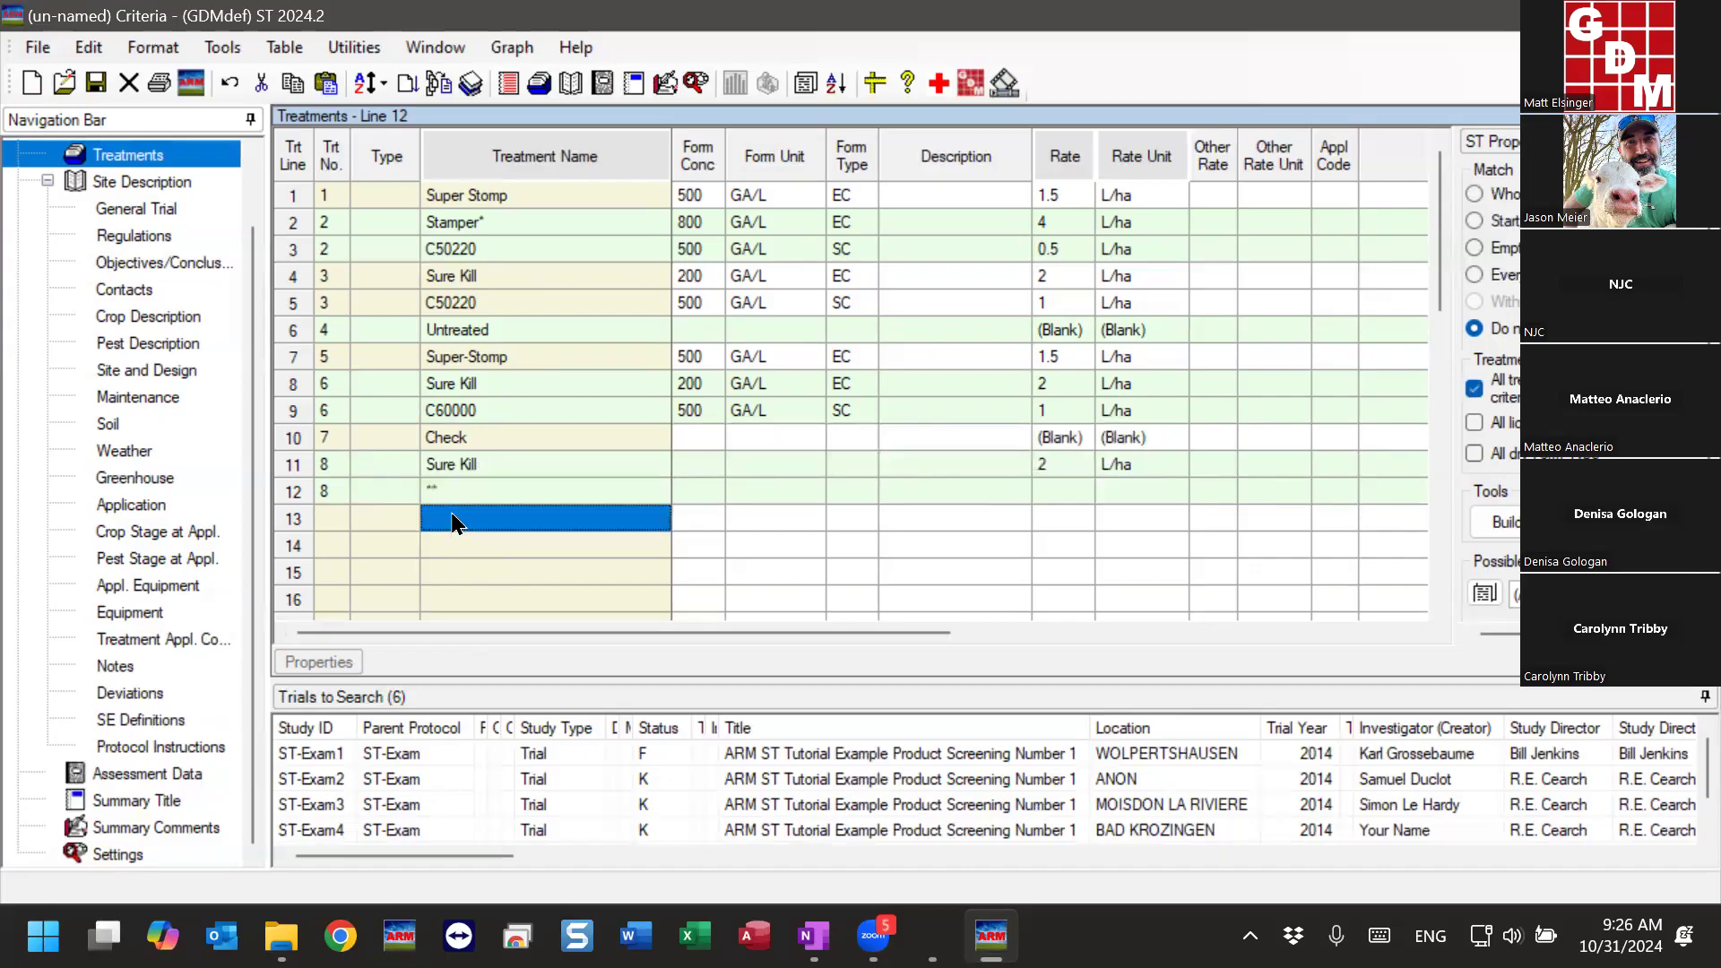
# - Compare treatment 8's Sure Kill and ** lines with the Sure Kill mixtures in treatments 3 and 6
pyautogui.click(487, 465)
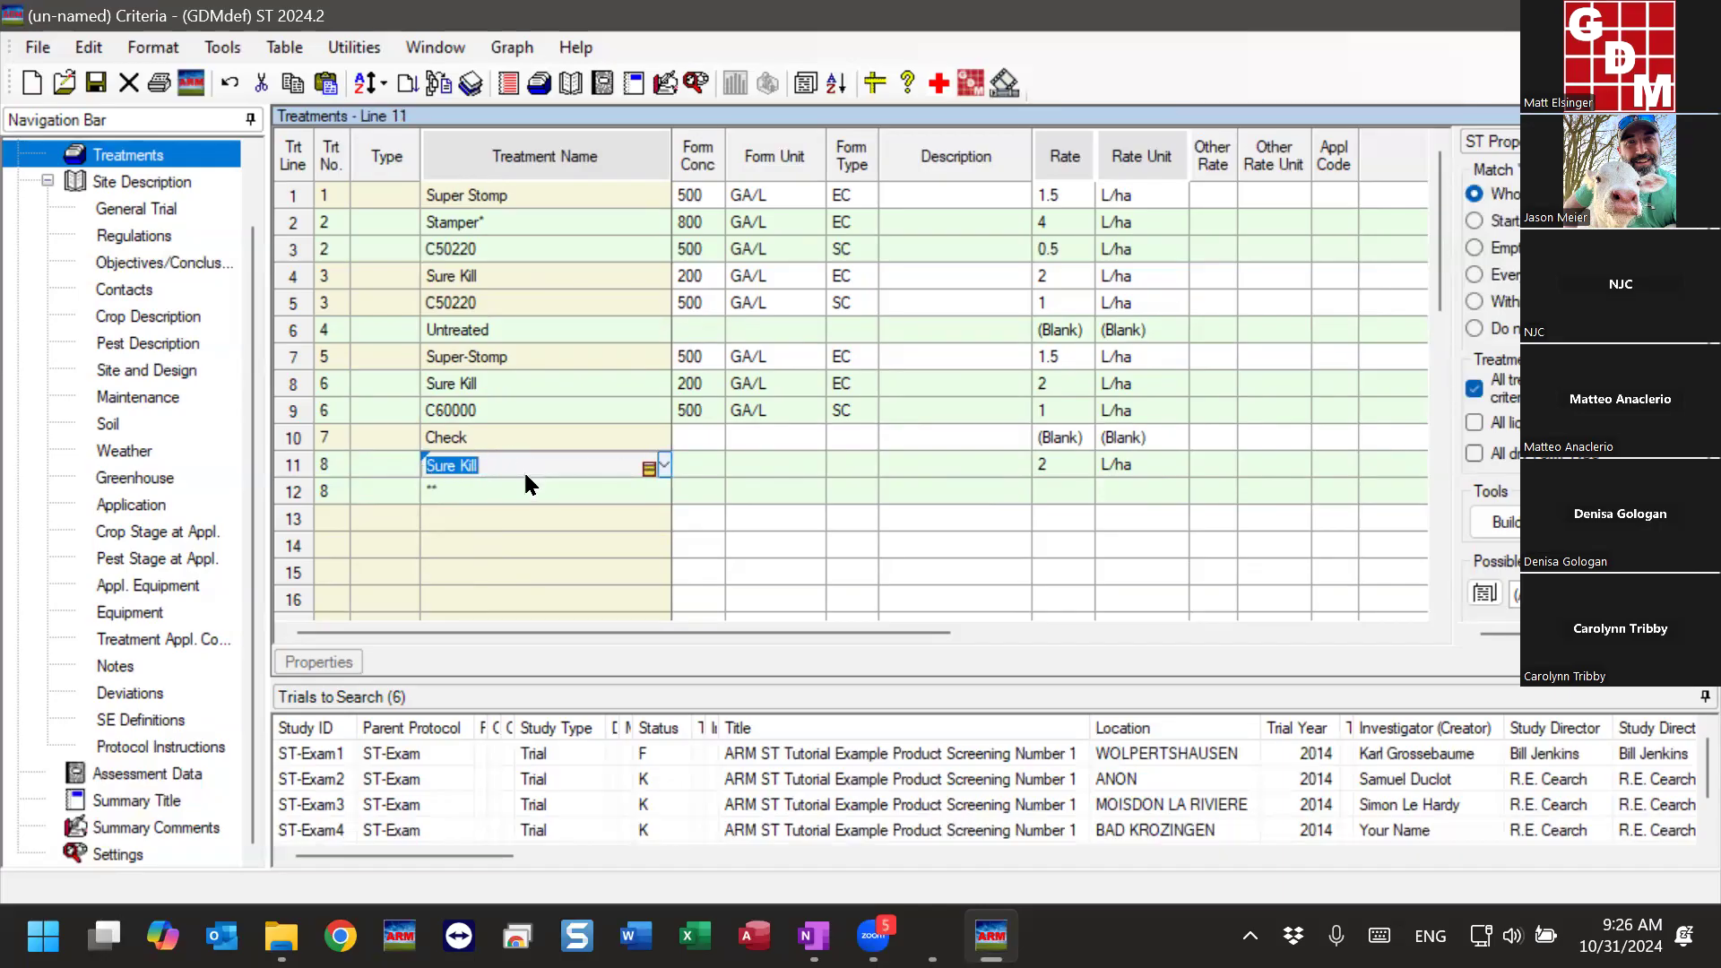
pyautogui.moveTo(304, 462); pyautogui.dragTo(296, 493)
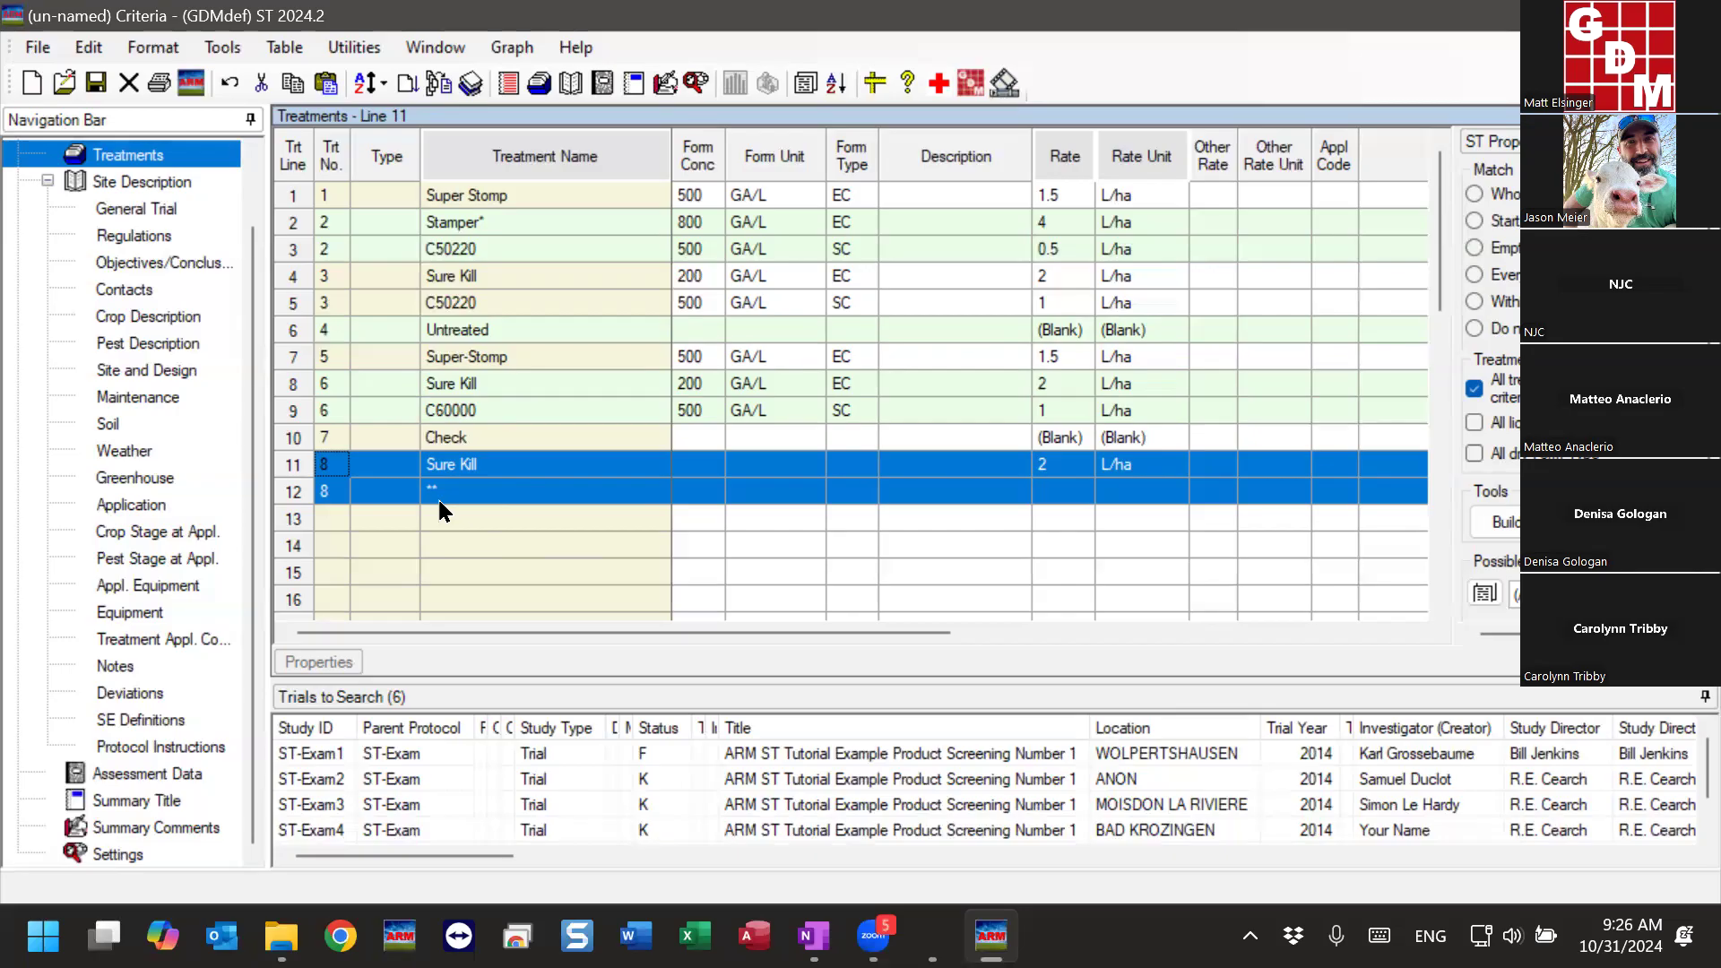
pyautogui.click(540, 493)
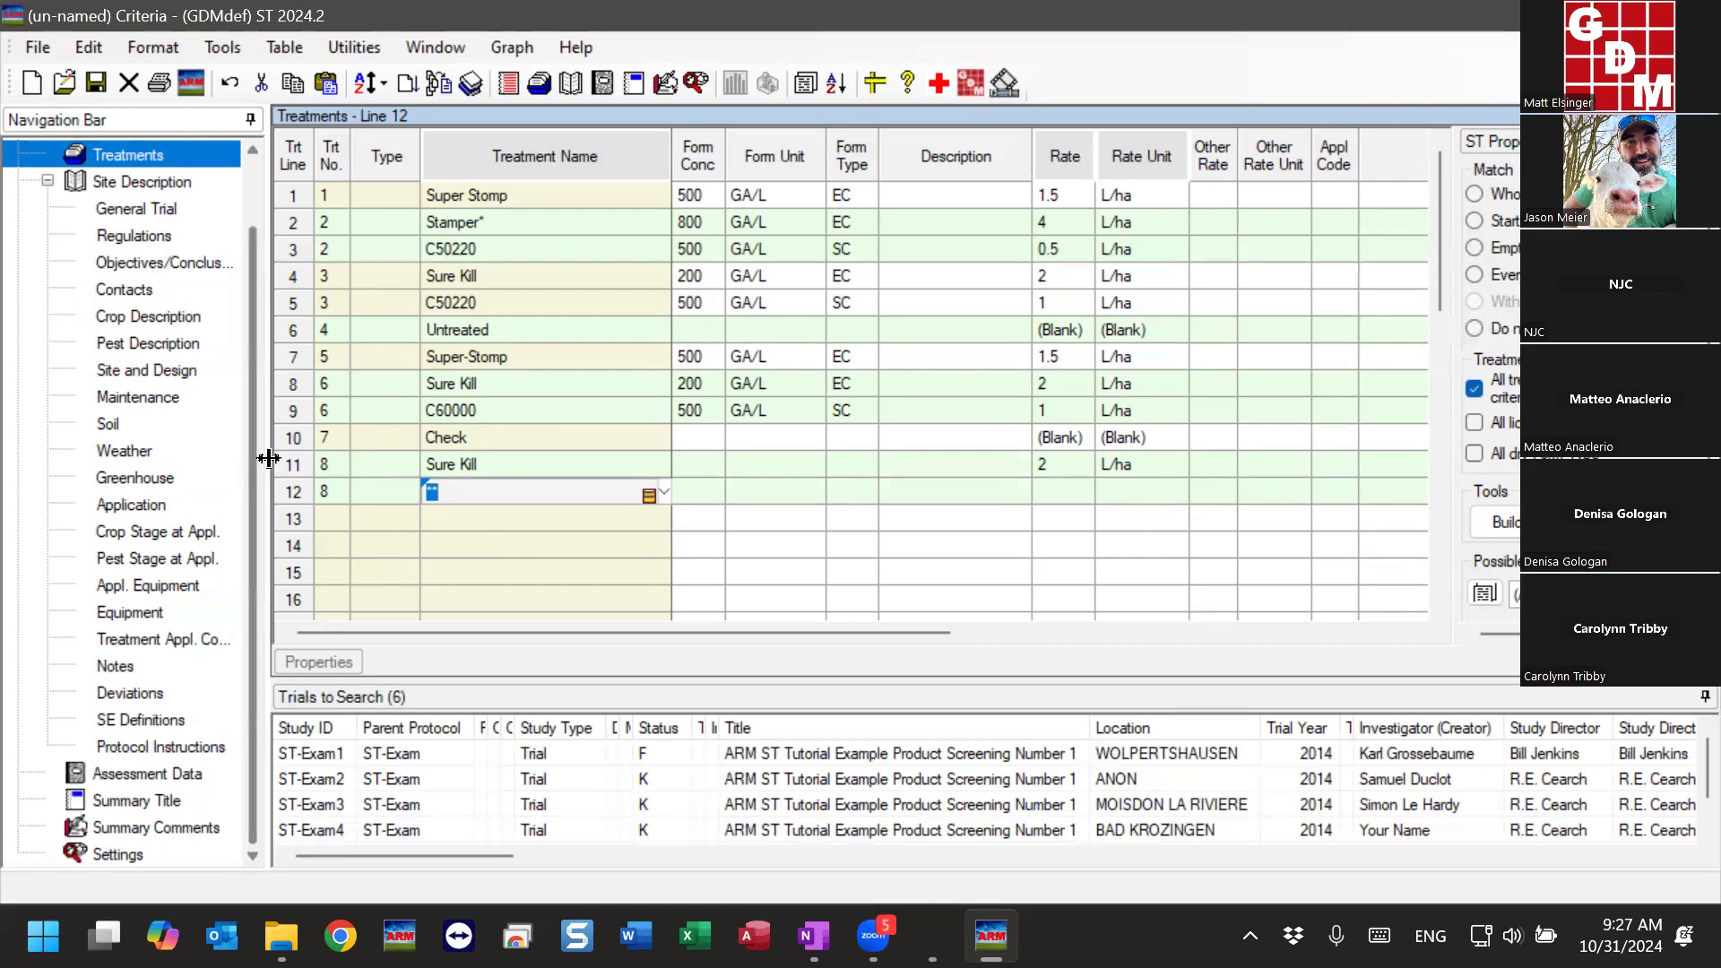
pyautogui.moveTo(288, 464); pyautogui.dragTo(290, 491)
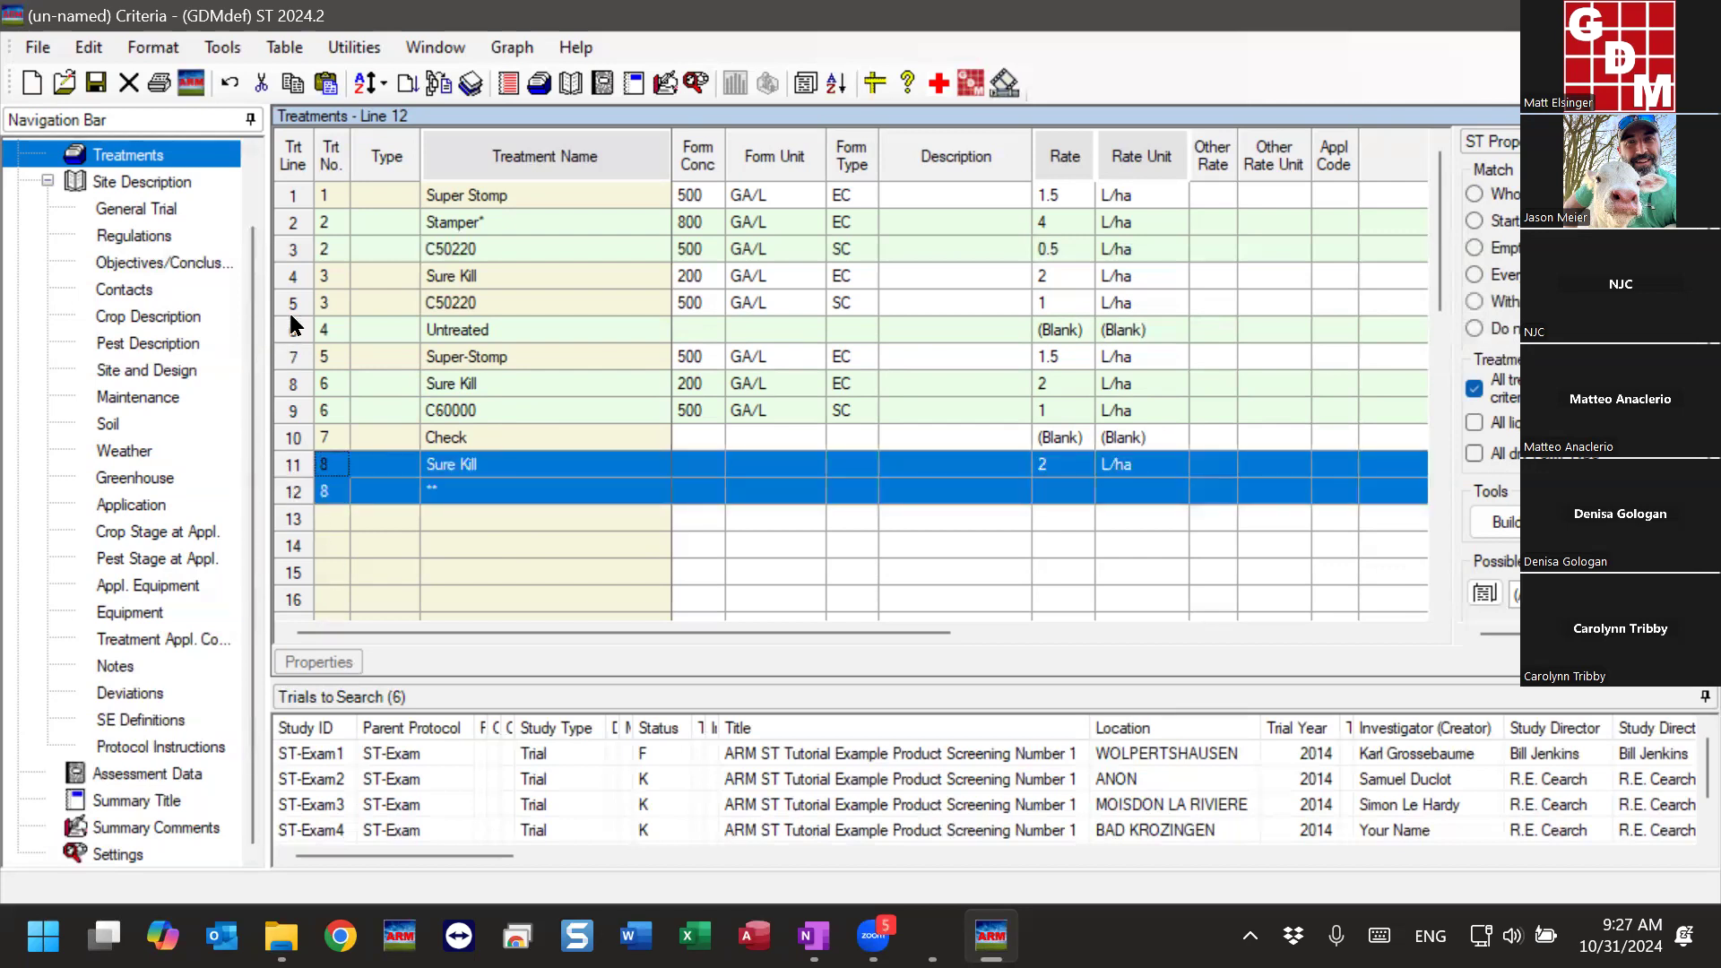
pyautogui.moveTo(290, 284); pyautogui.dragTo(287, 305)
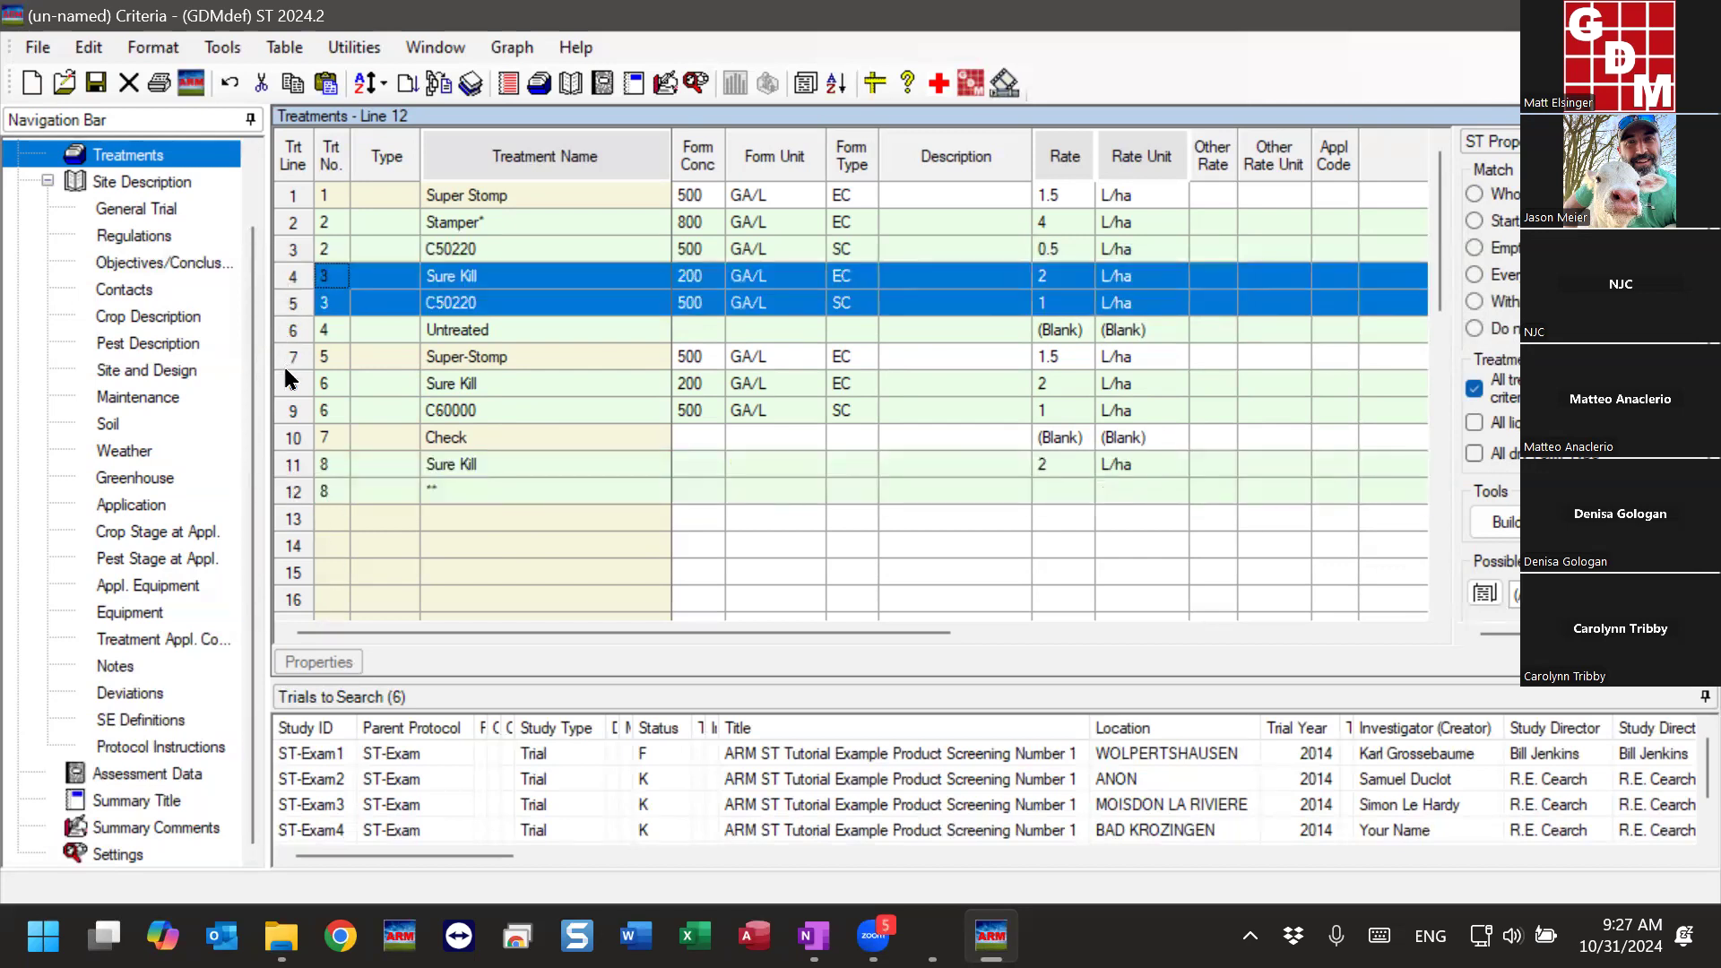
pyautogui.moveTo(294, 385); pyautogui.dragTo(294, 409)
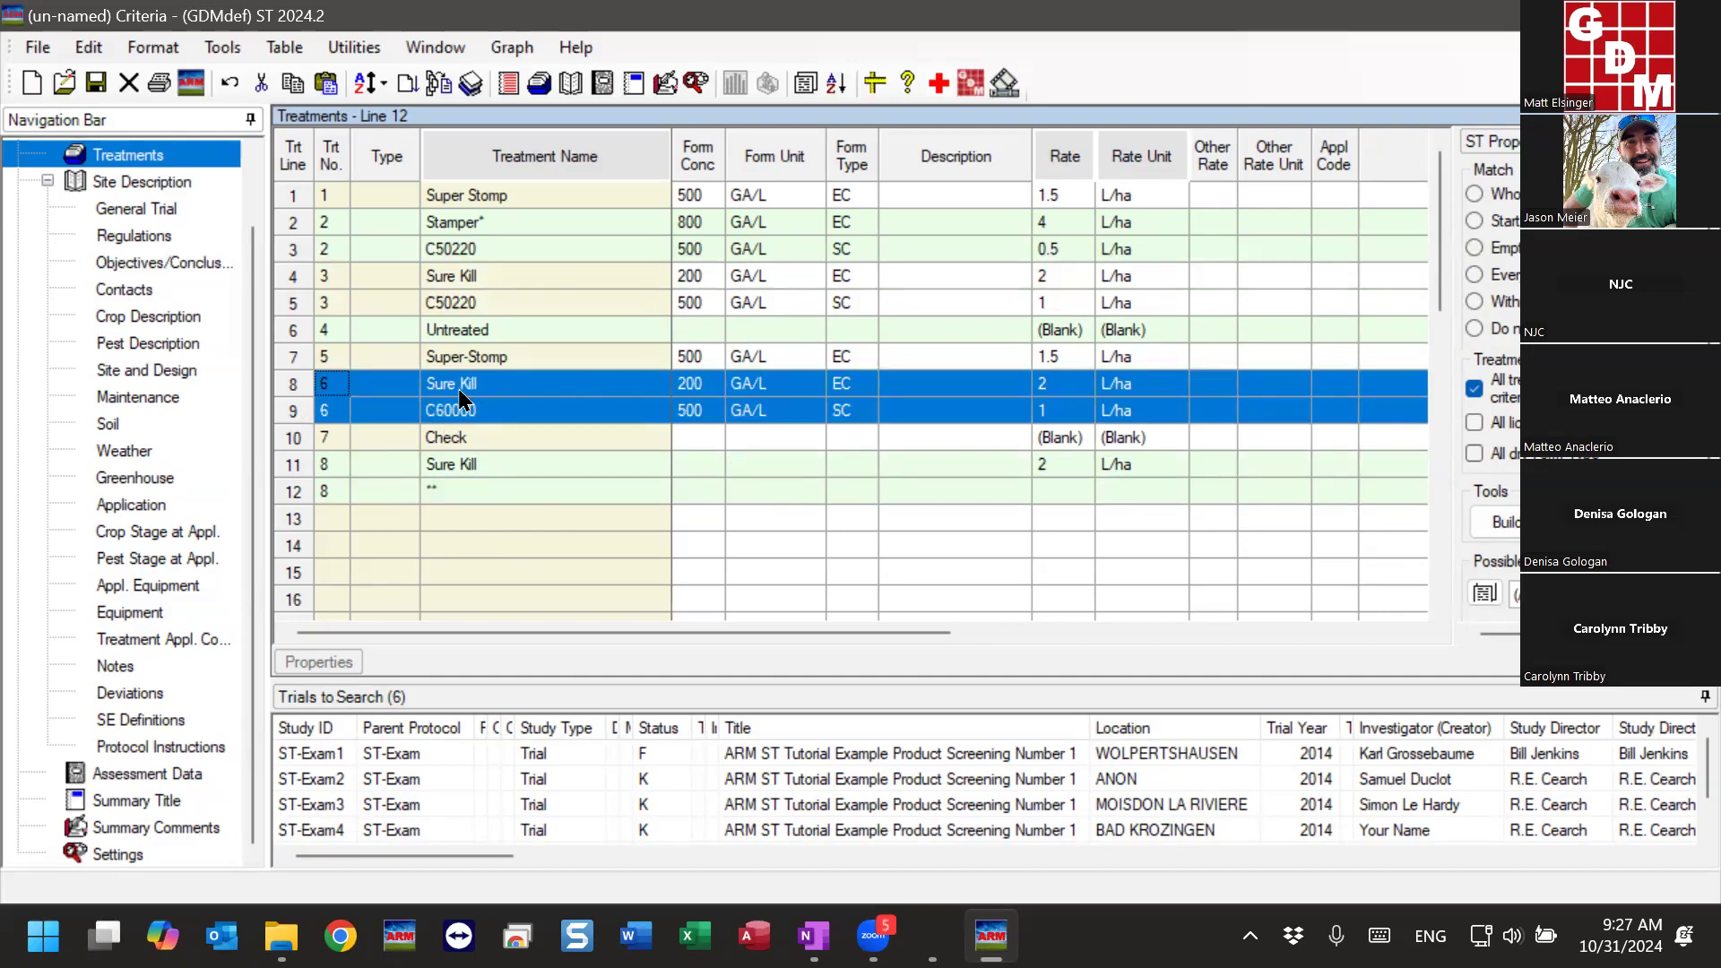
pyautogui.moveTo(457, 467); pyautogui.dragTo(474, 504)
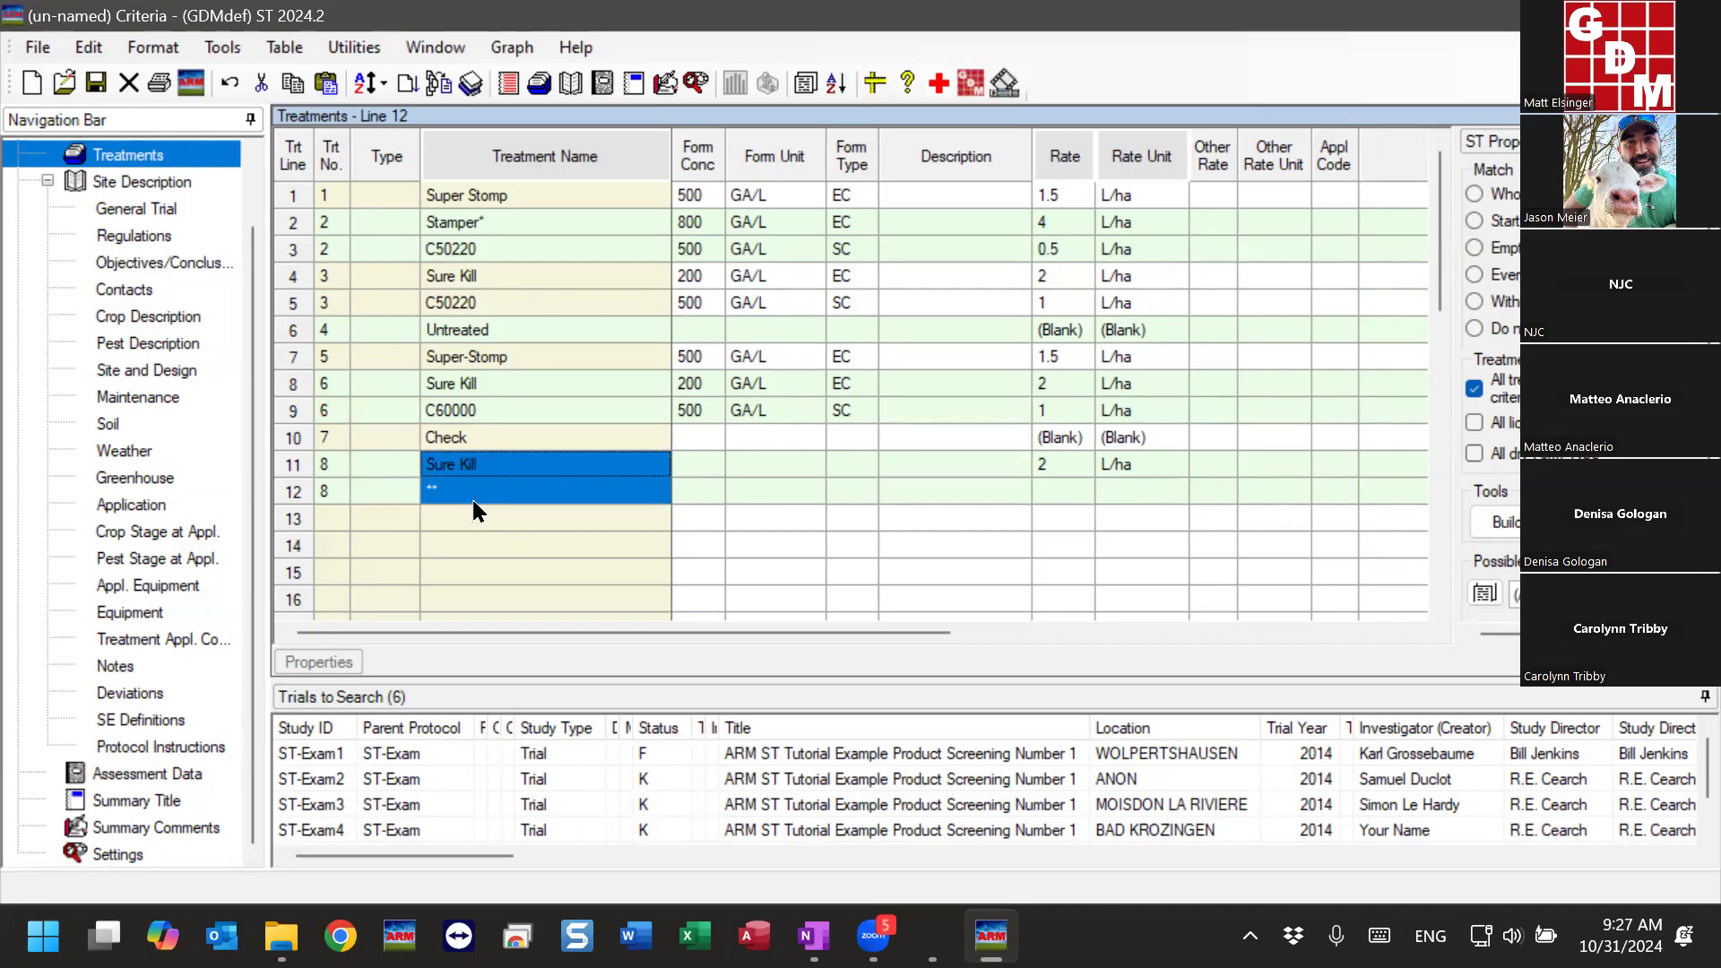
pyautogui.click(453, 498)
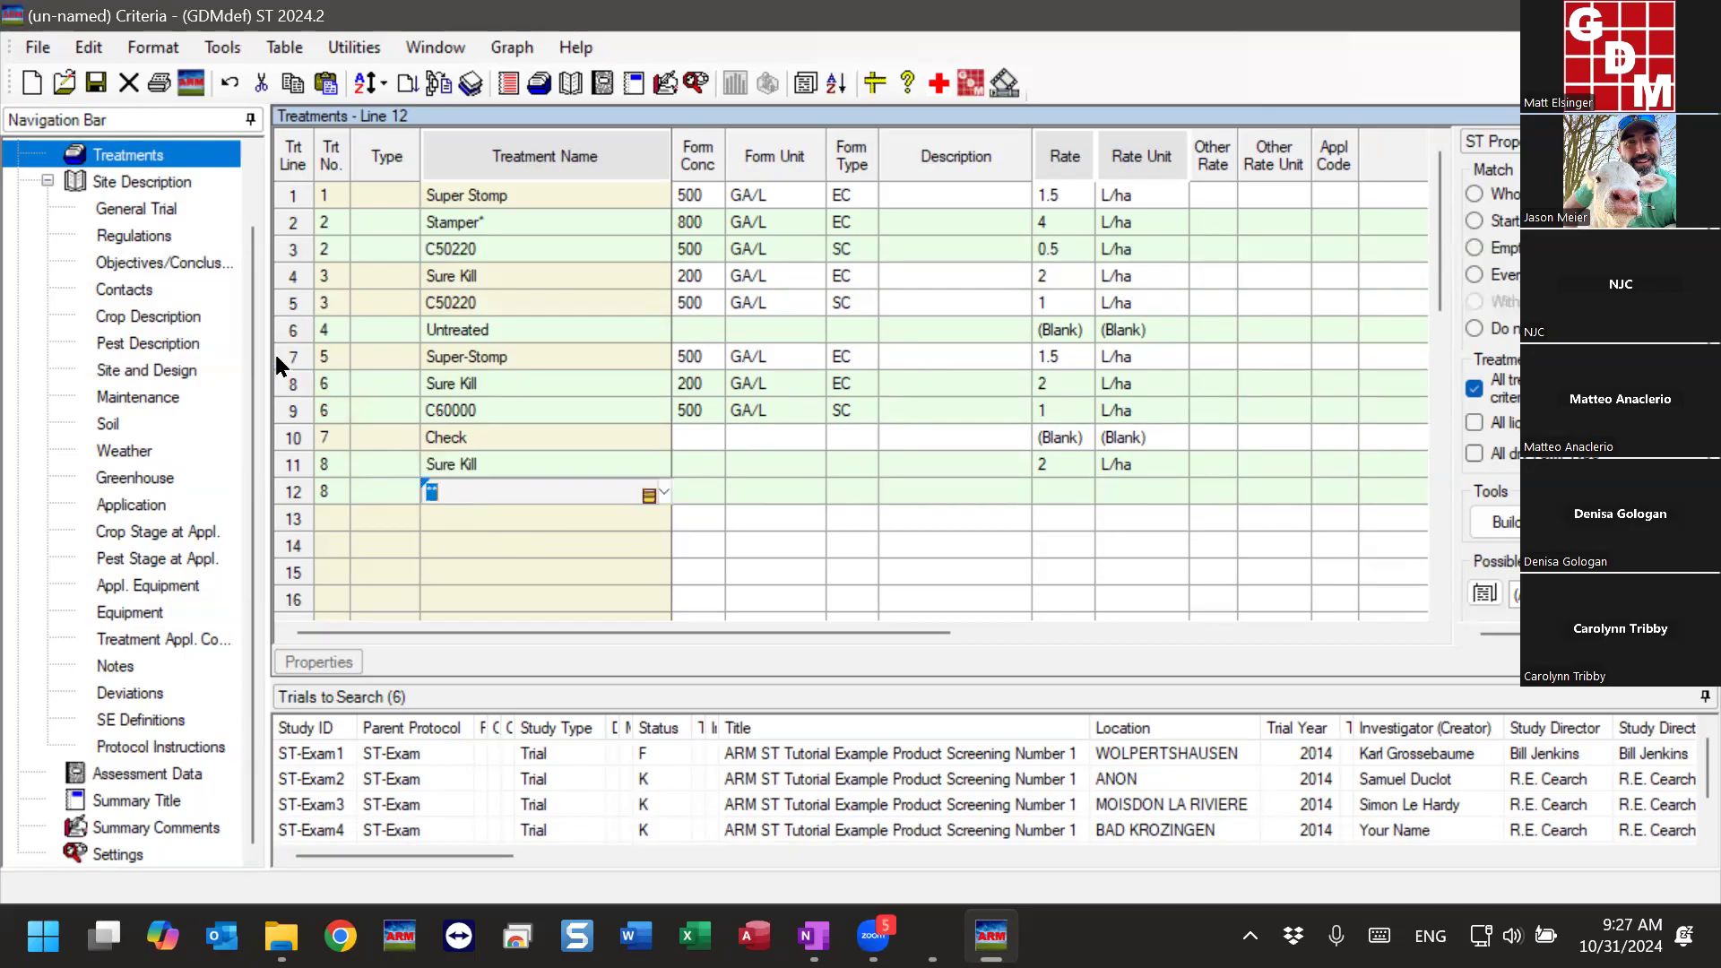
# - Delete treatment 3, the Sure Kill and C50220 mixture
pyautogui.click(306, 278)
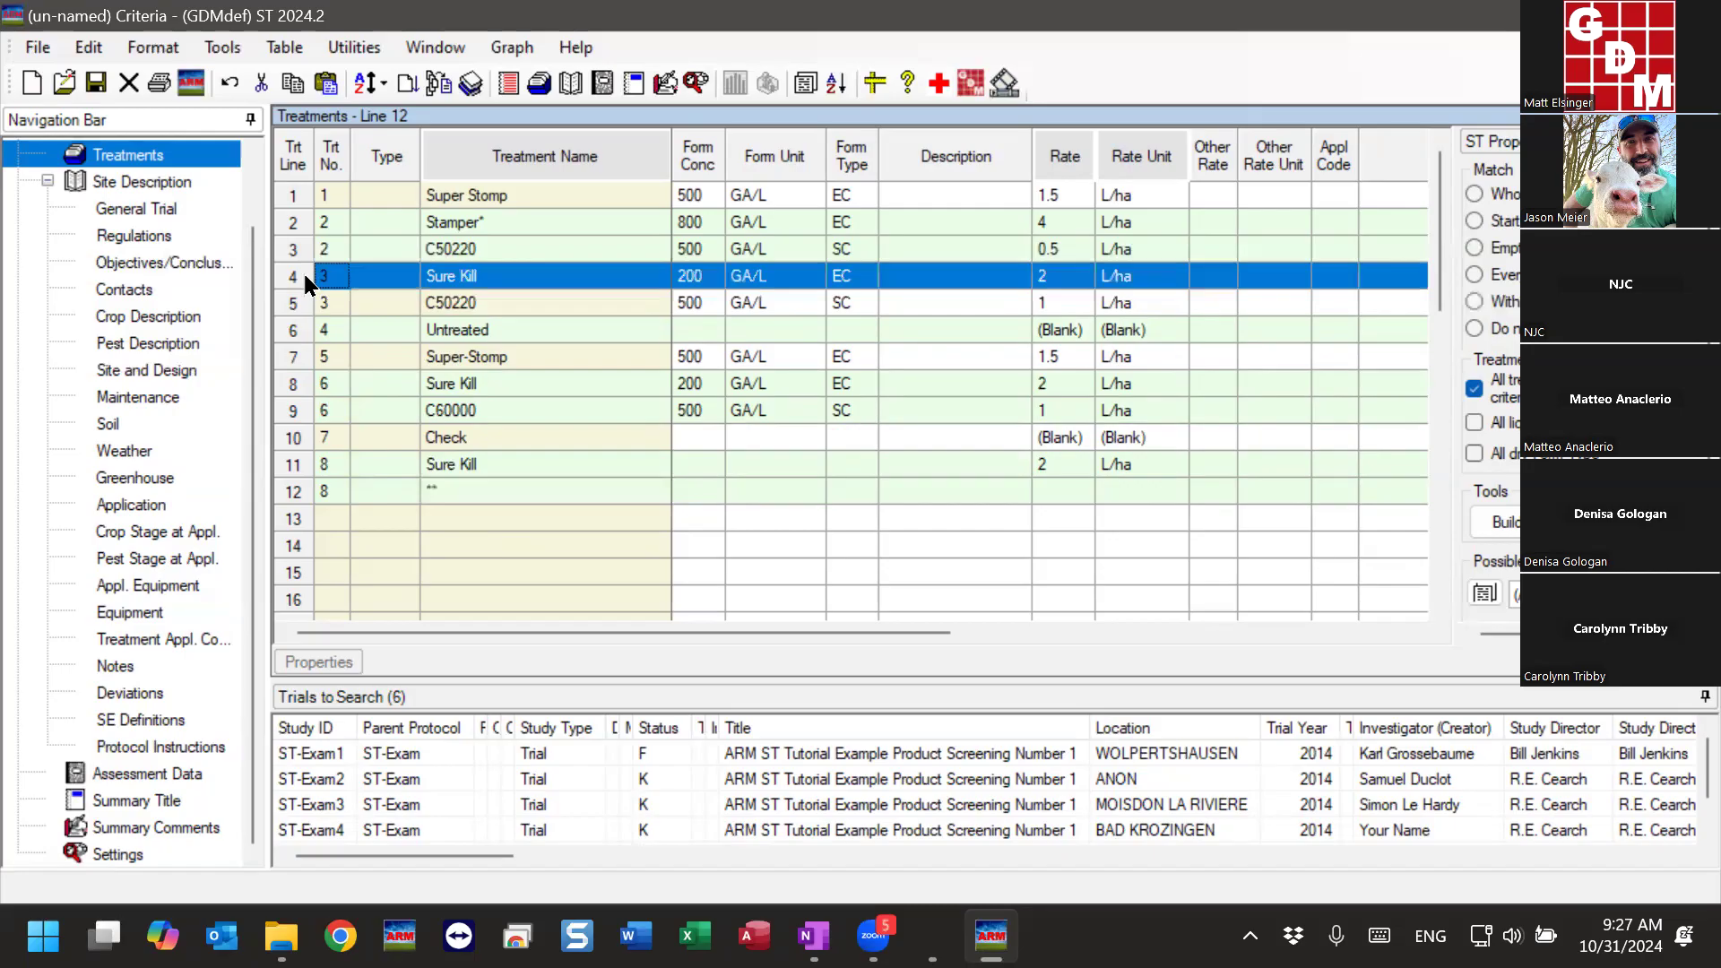
pyautogui.rightClick(357, 279)
pyautogui.click(486, 347)
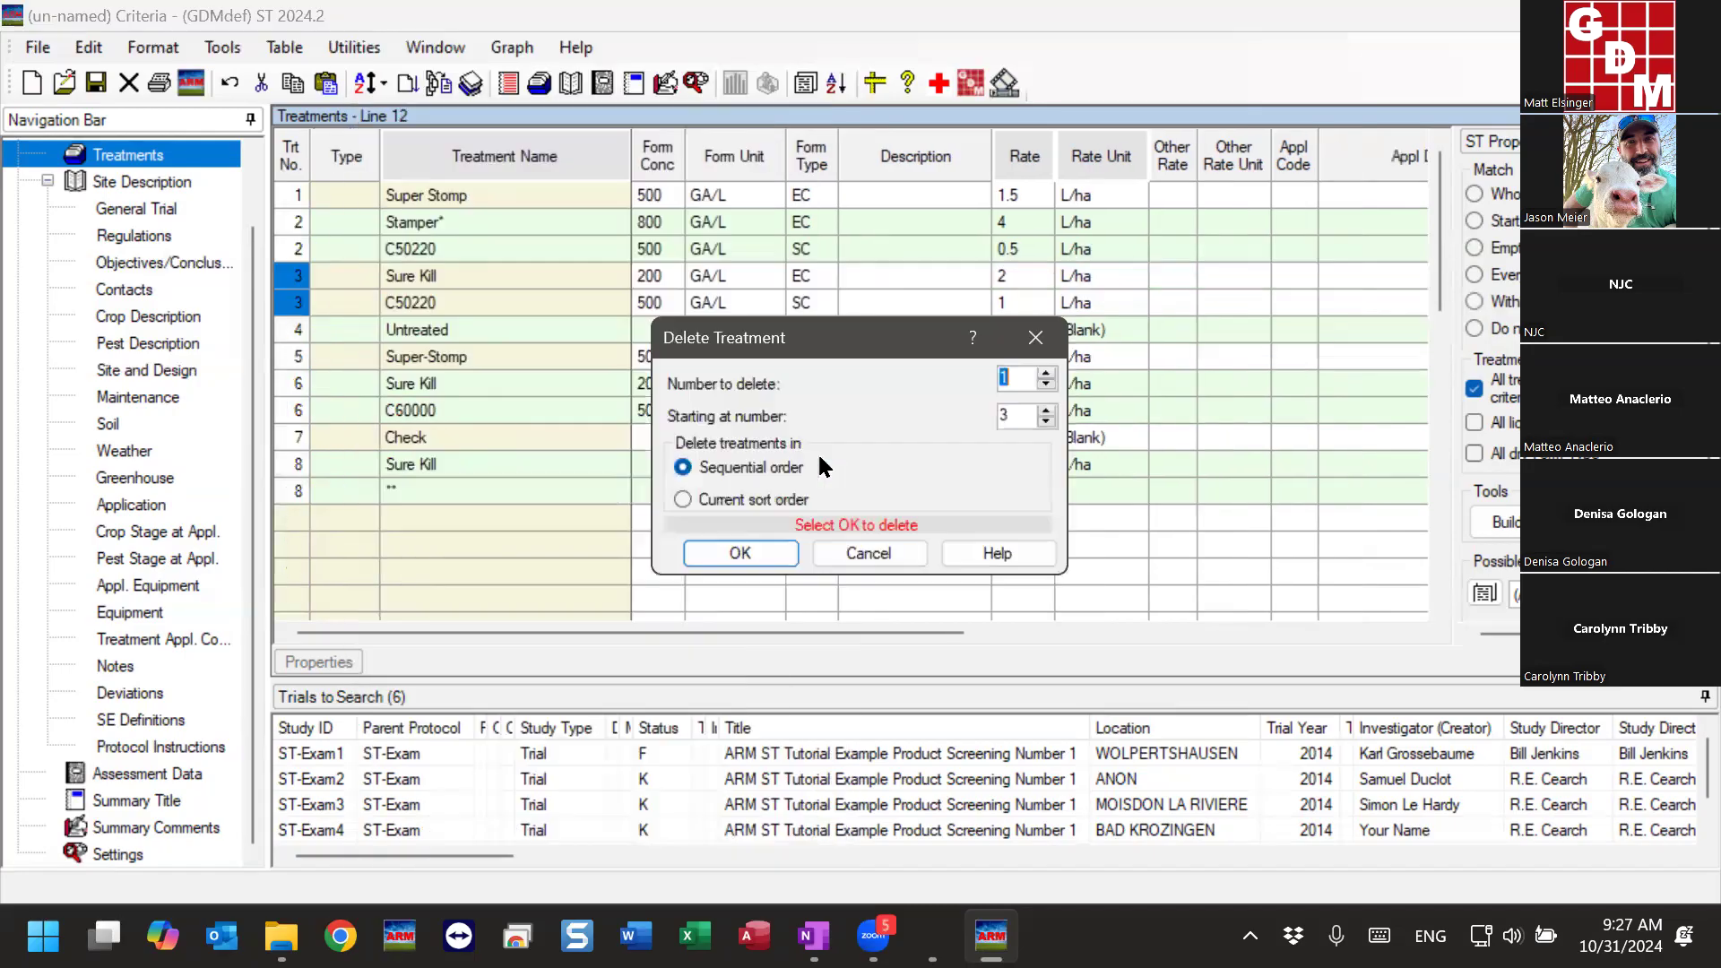
pyautogui.click(761, 543)
# - Delete treatment 5, the Sure Kill and C60000 mixture
pyautogui.click(296, 330)
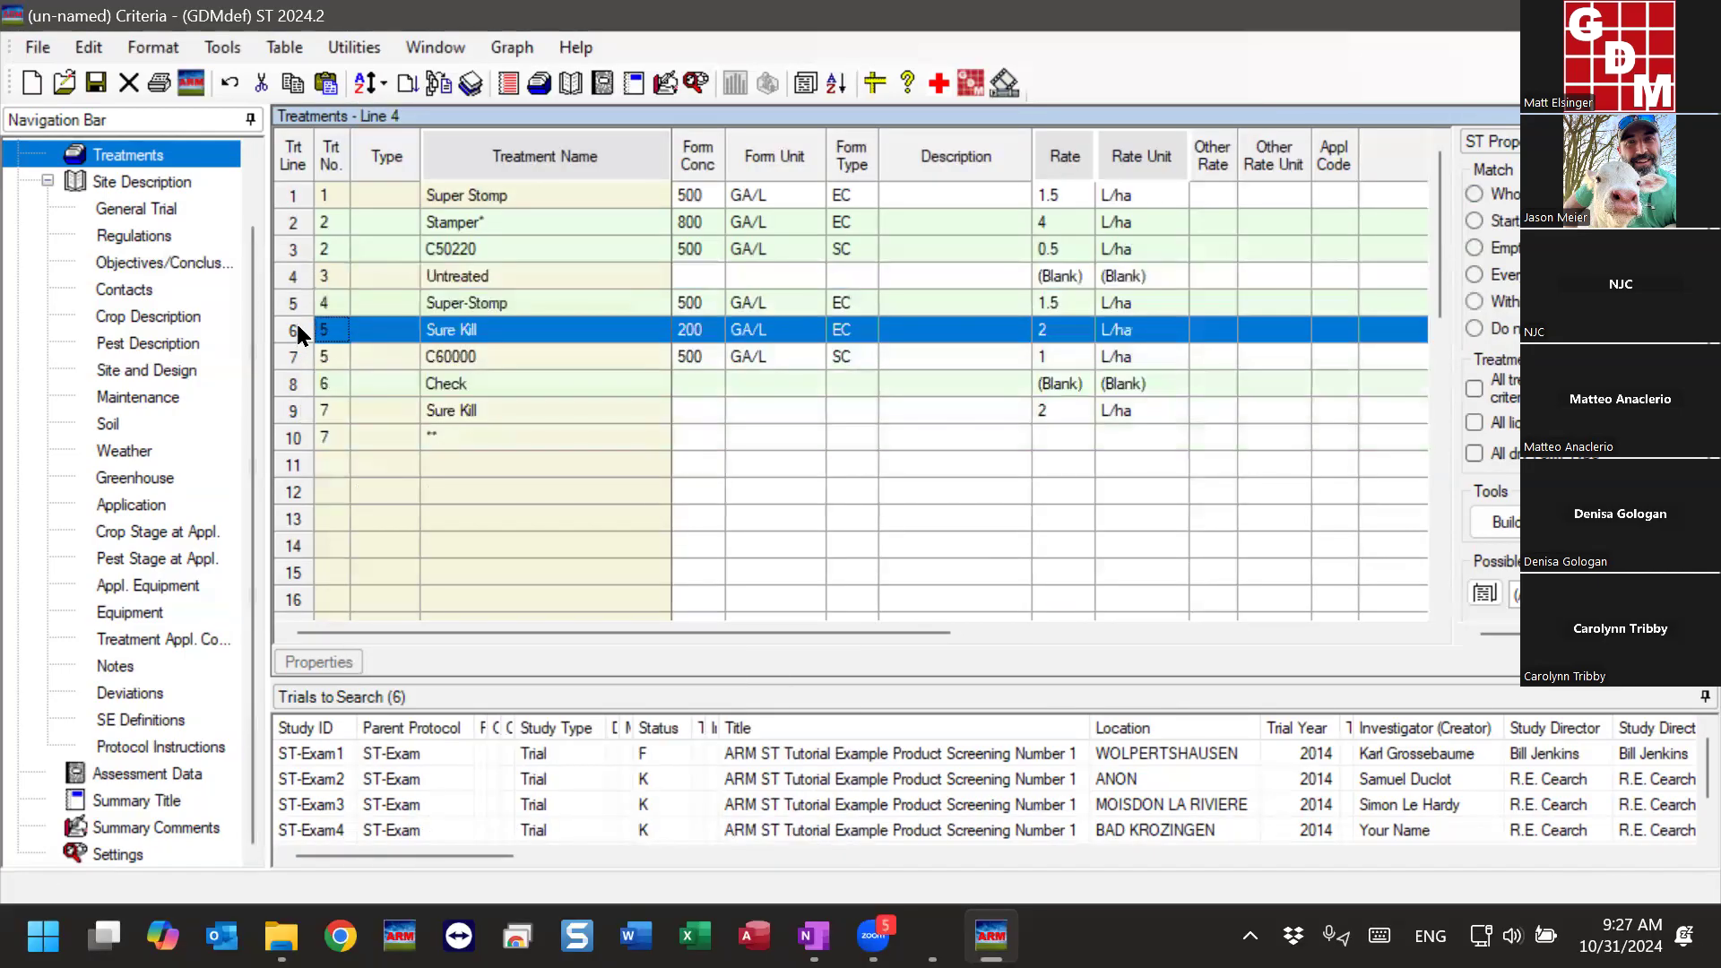
pyautogui.rightClick(323, 330)
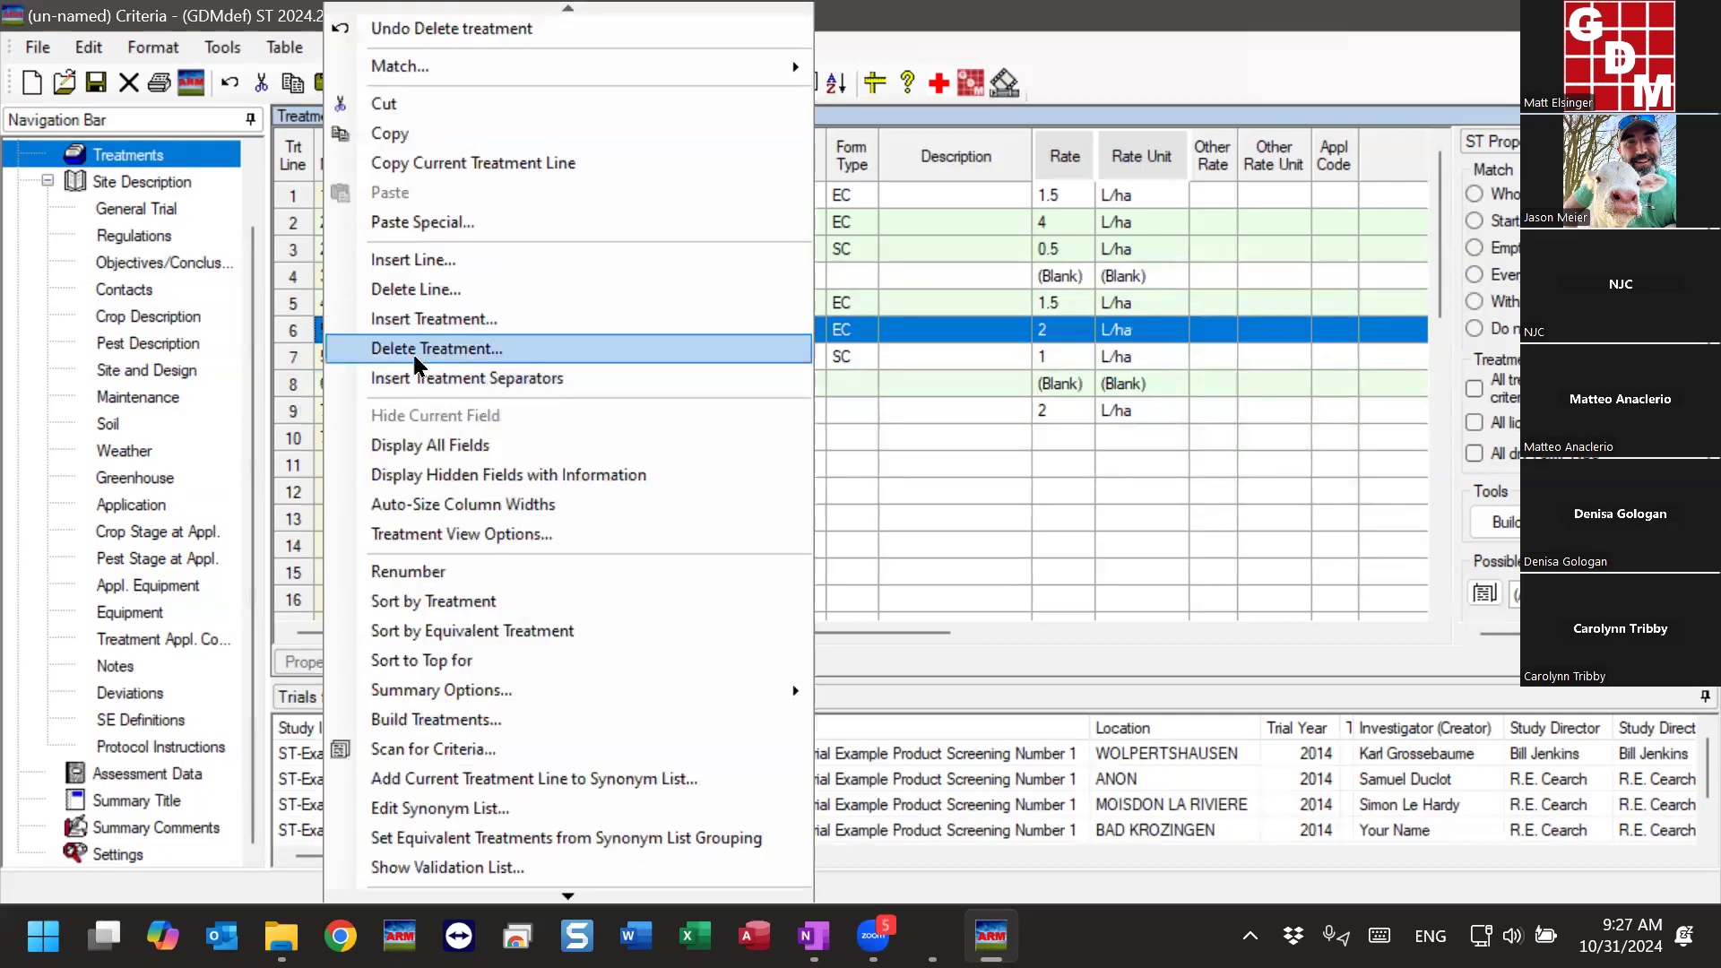
pyautogui.click(413, 349)
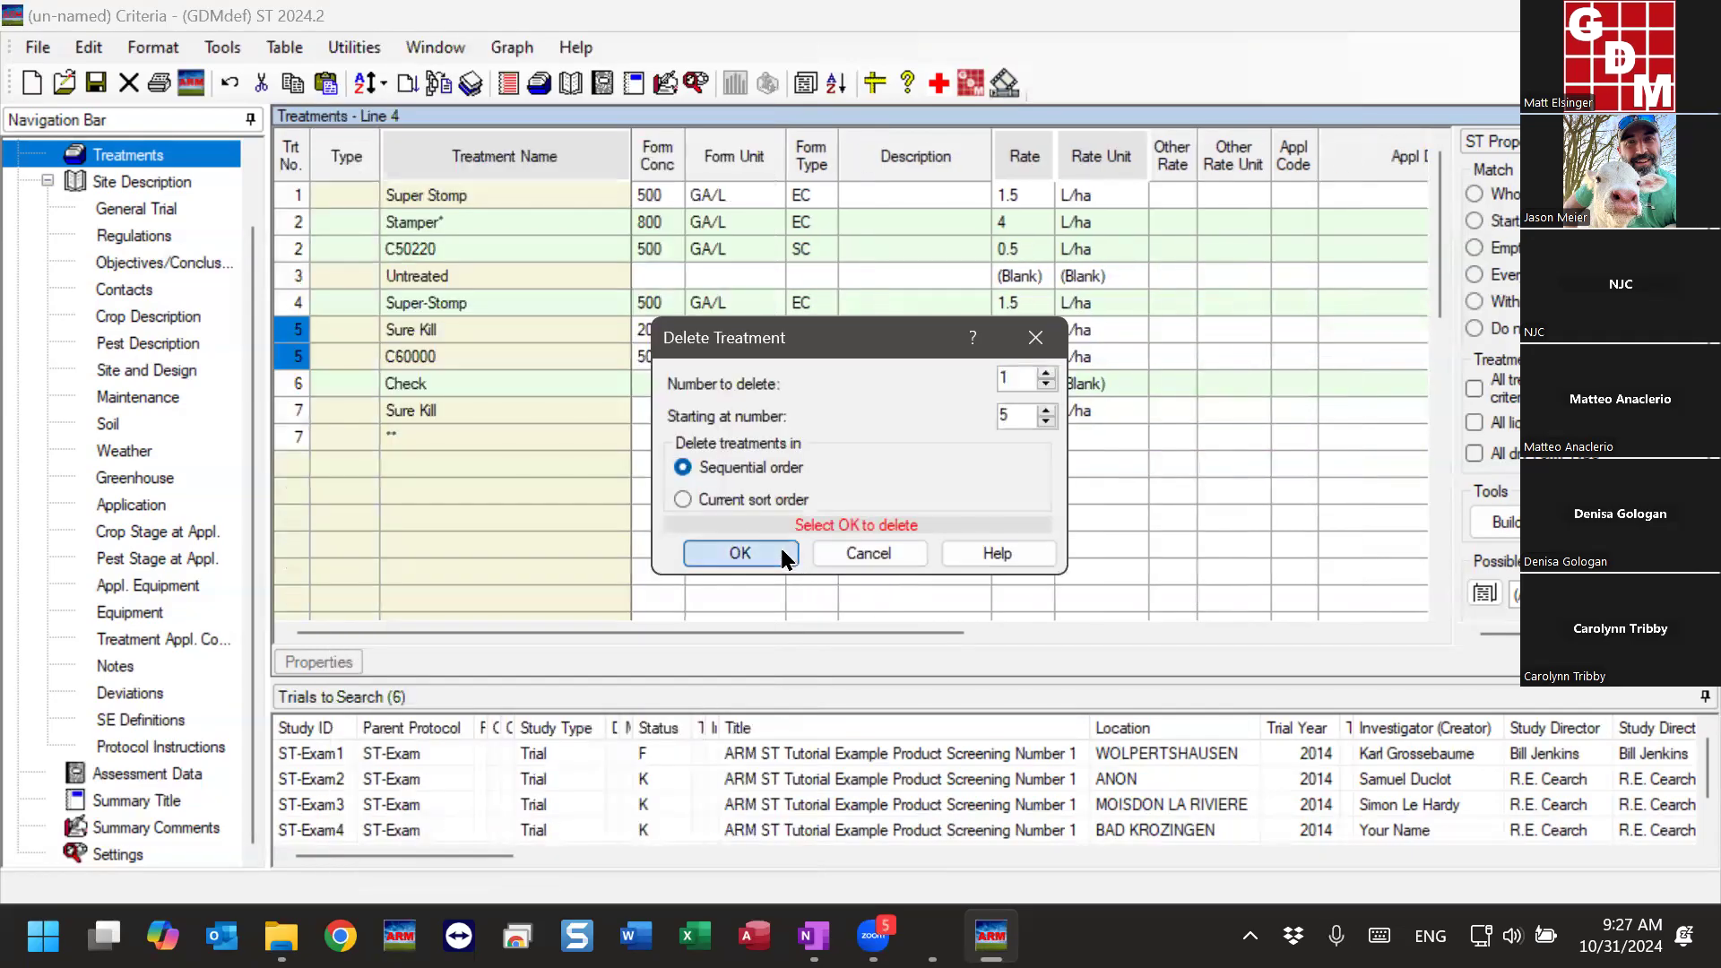
pyautogui.click(776, 549)
# - Review the Sure Kill and ** lines of treatment 6 and their match settings
pyautogui.click(493, 363)
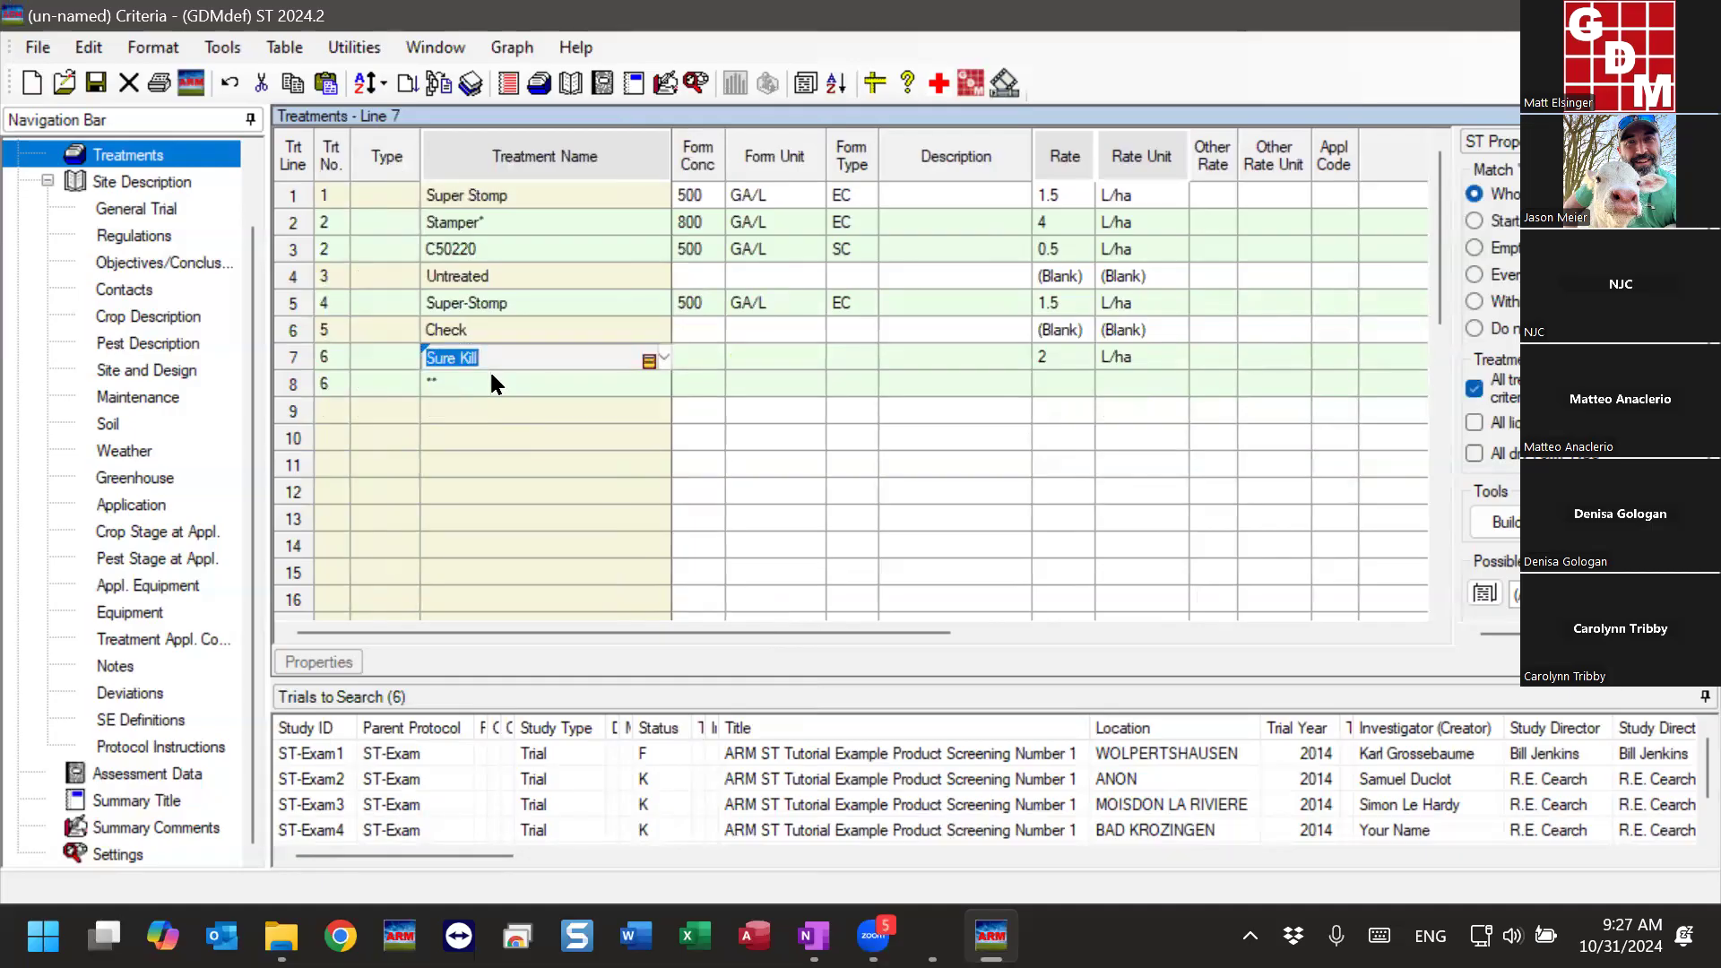
pyautogui.click(491, 383)
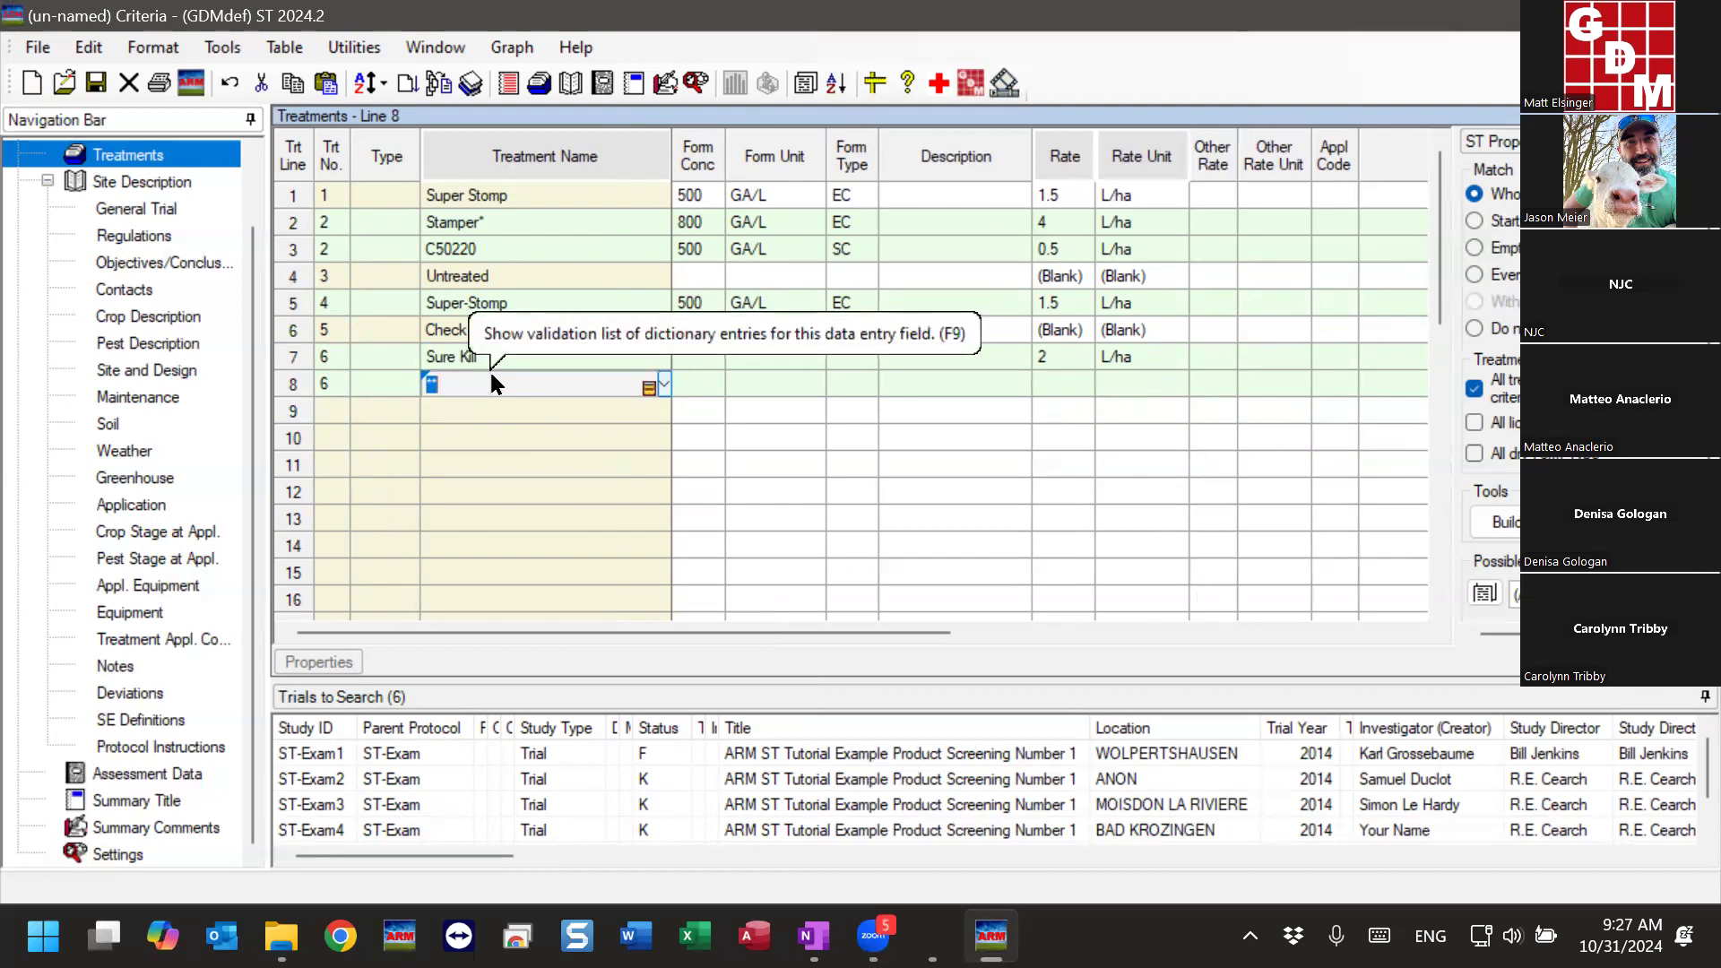
pyautogui.click(494, 421)
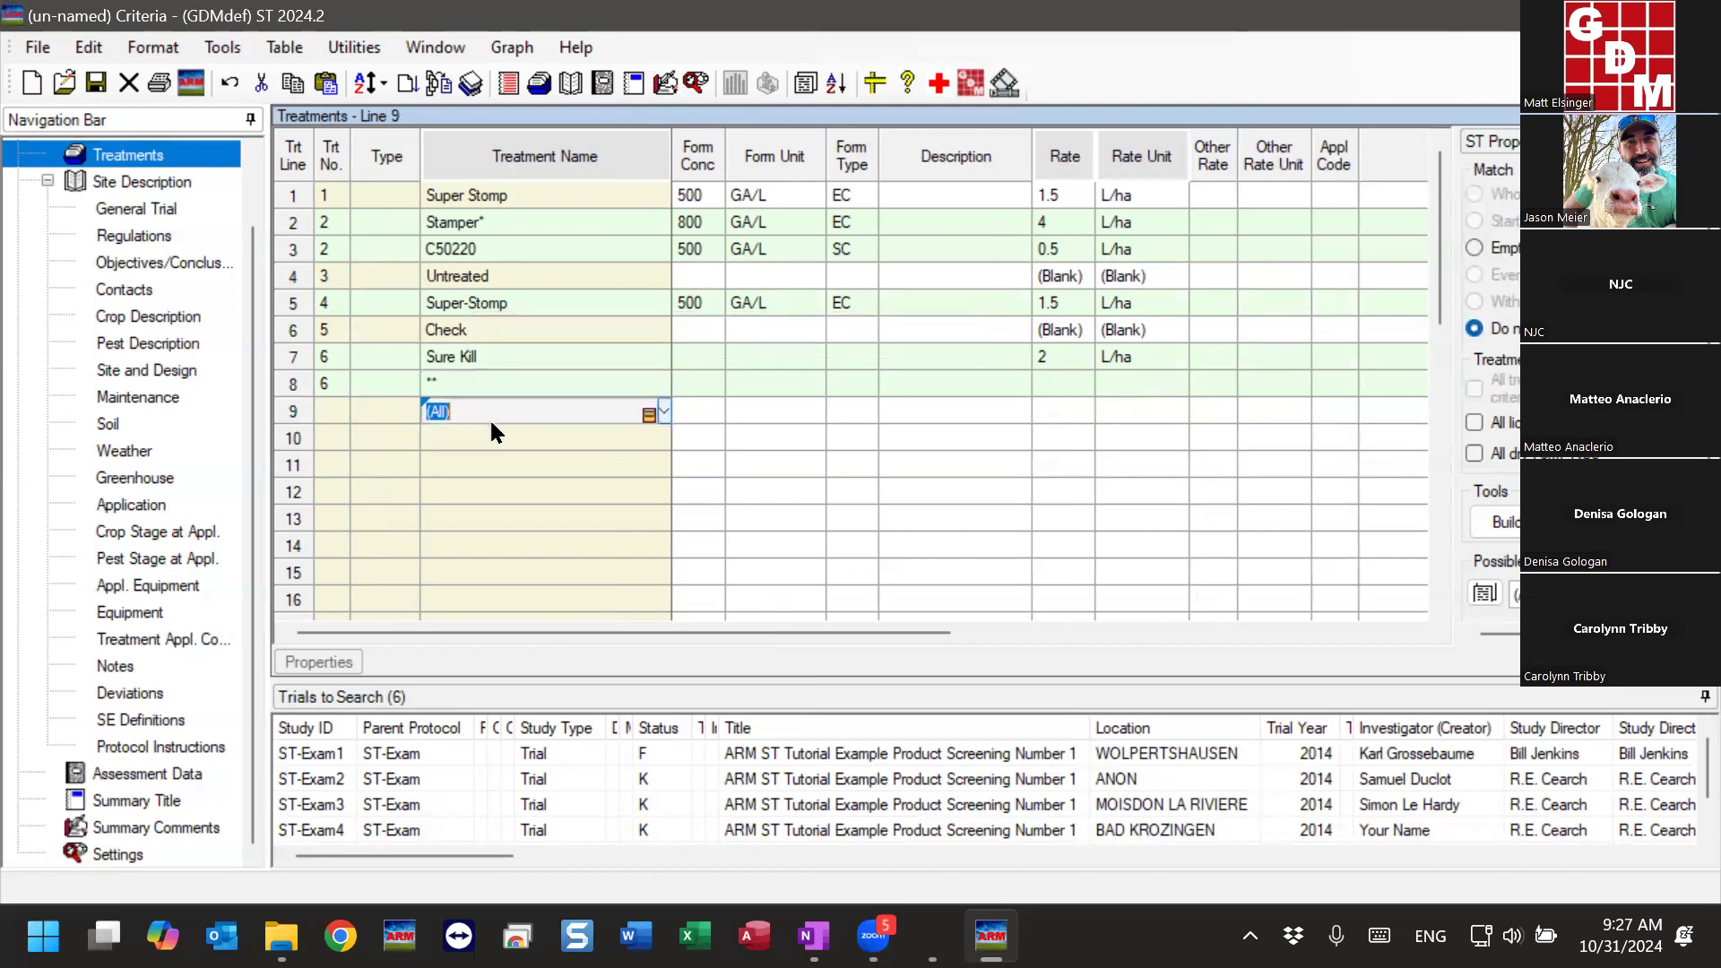
pyautogui.click(496, 376)
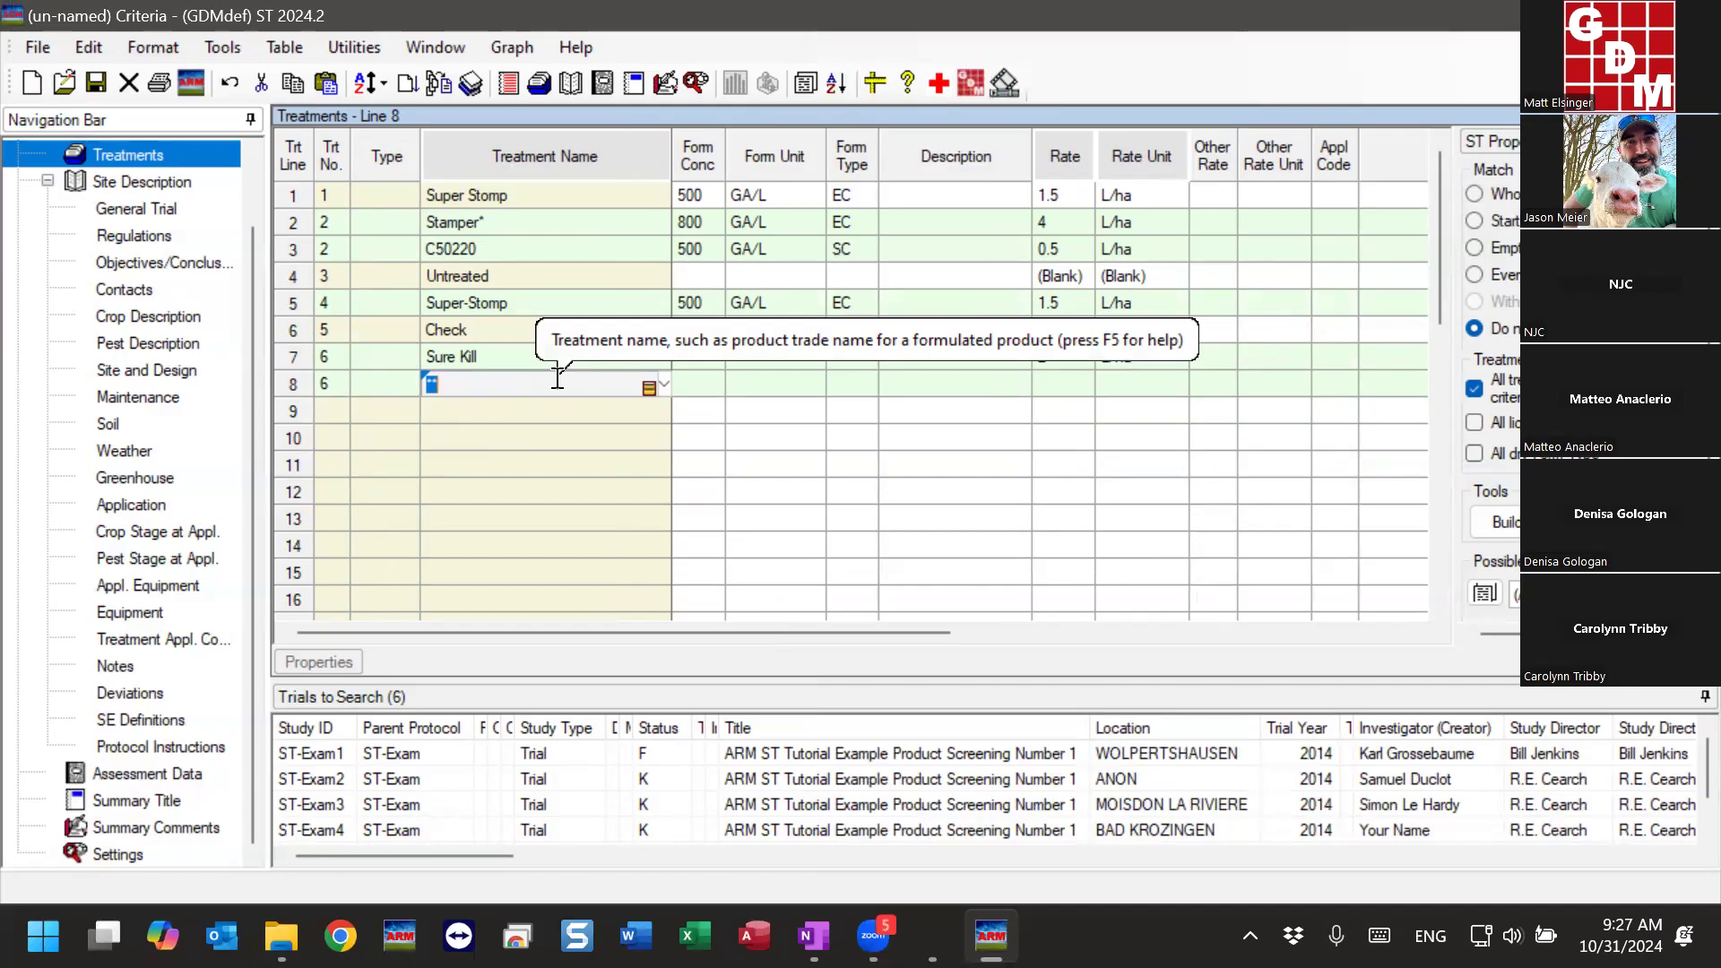
pyautogui.click(574, 356)
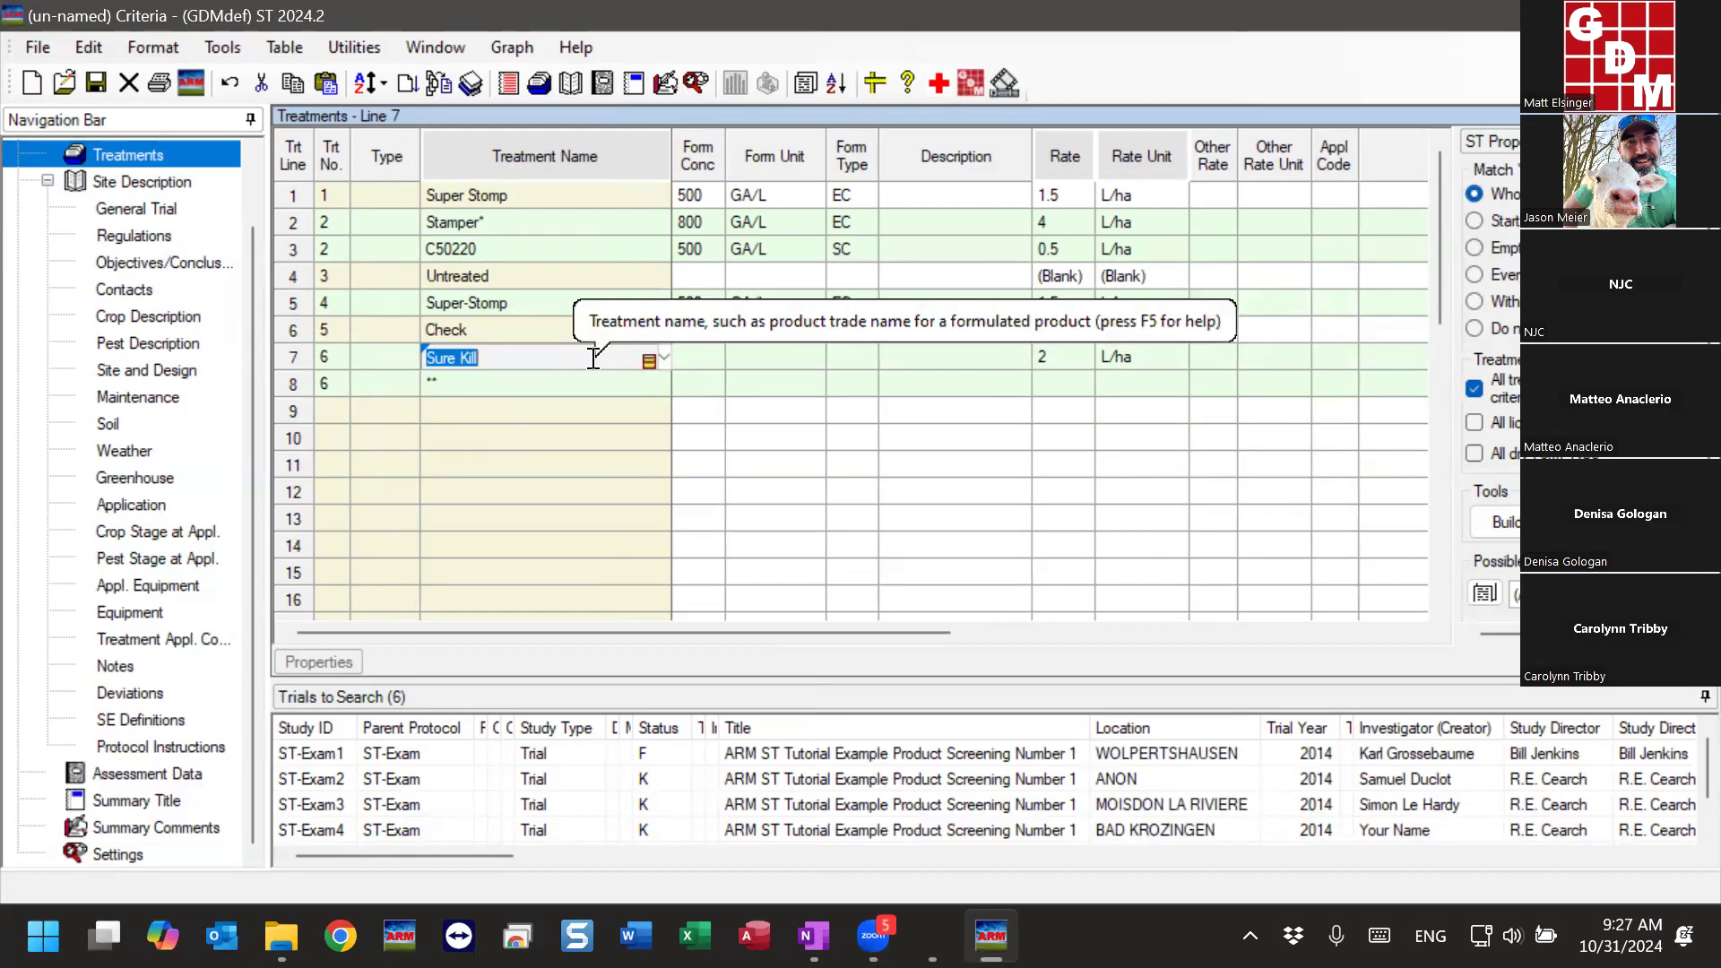
pyautogui.click(491, 379)
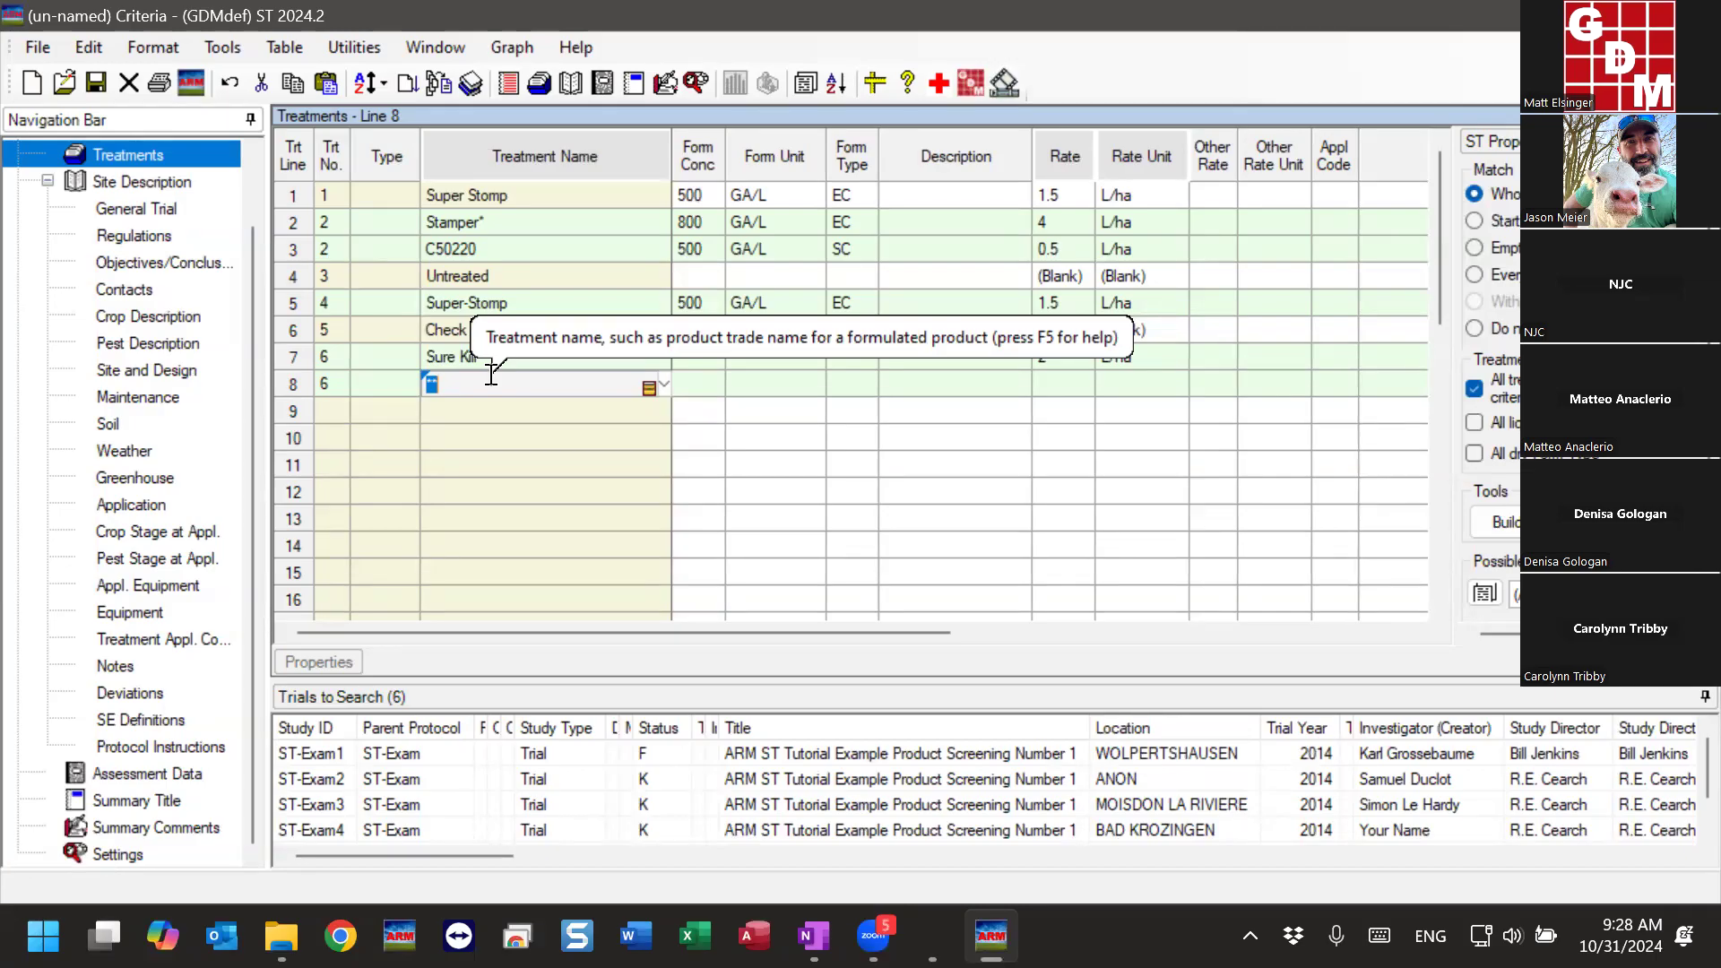
pyautogui.click(475, 408)
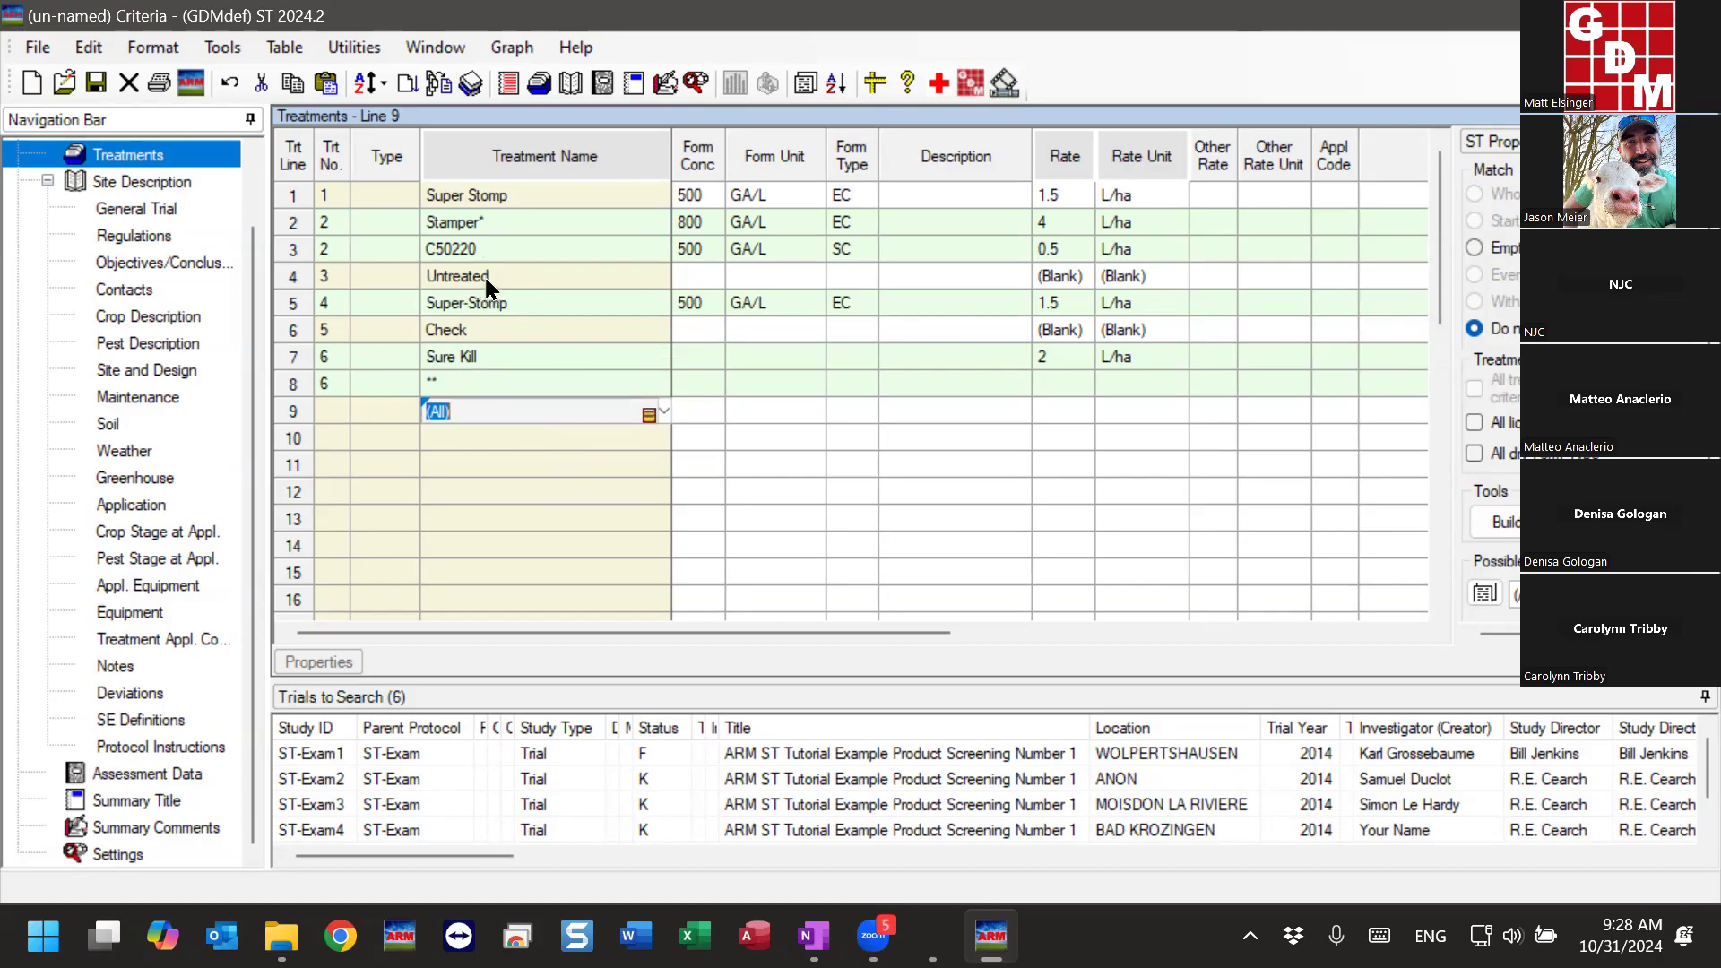
# - Review the treatment numbers of all lines and the sorting and summary options available for the Untreated treatment
pyautogui.moveTo(328, 196); pyautogui.dragTo(330, 387)
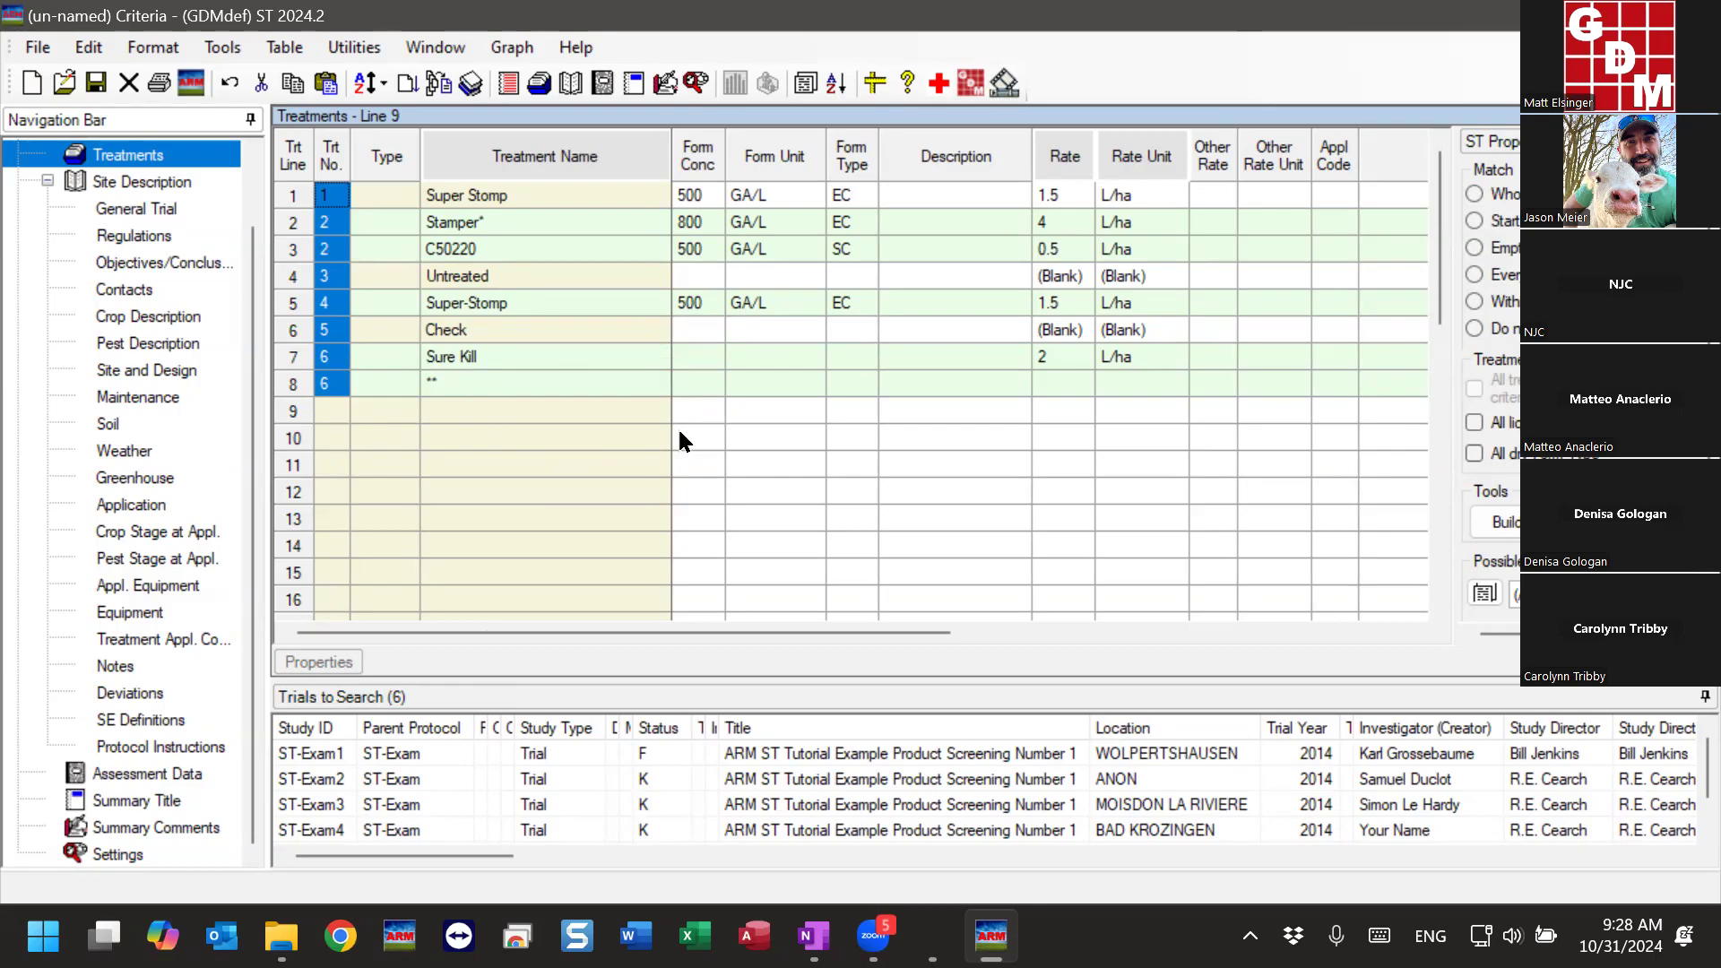
pyautogui.rightClick(484, 276)
pyautogui.click(493, 276)
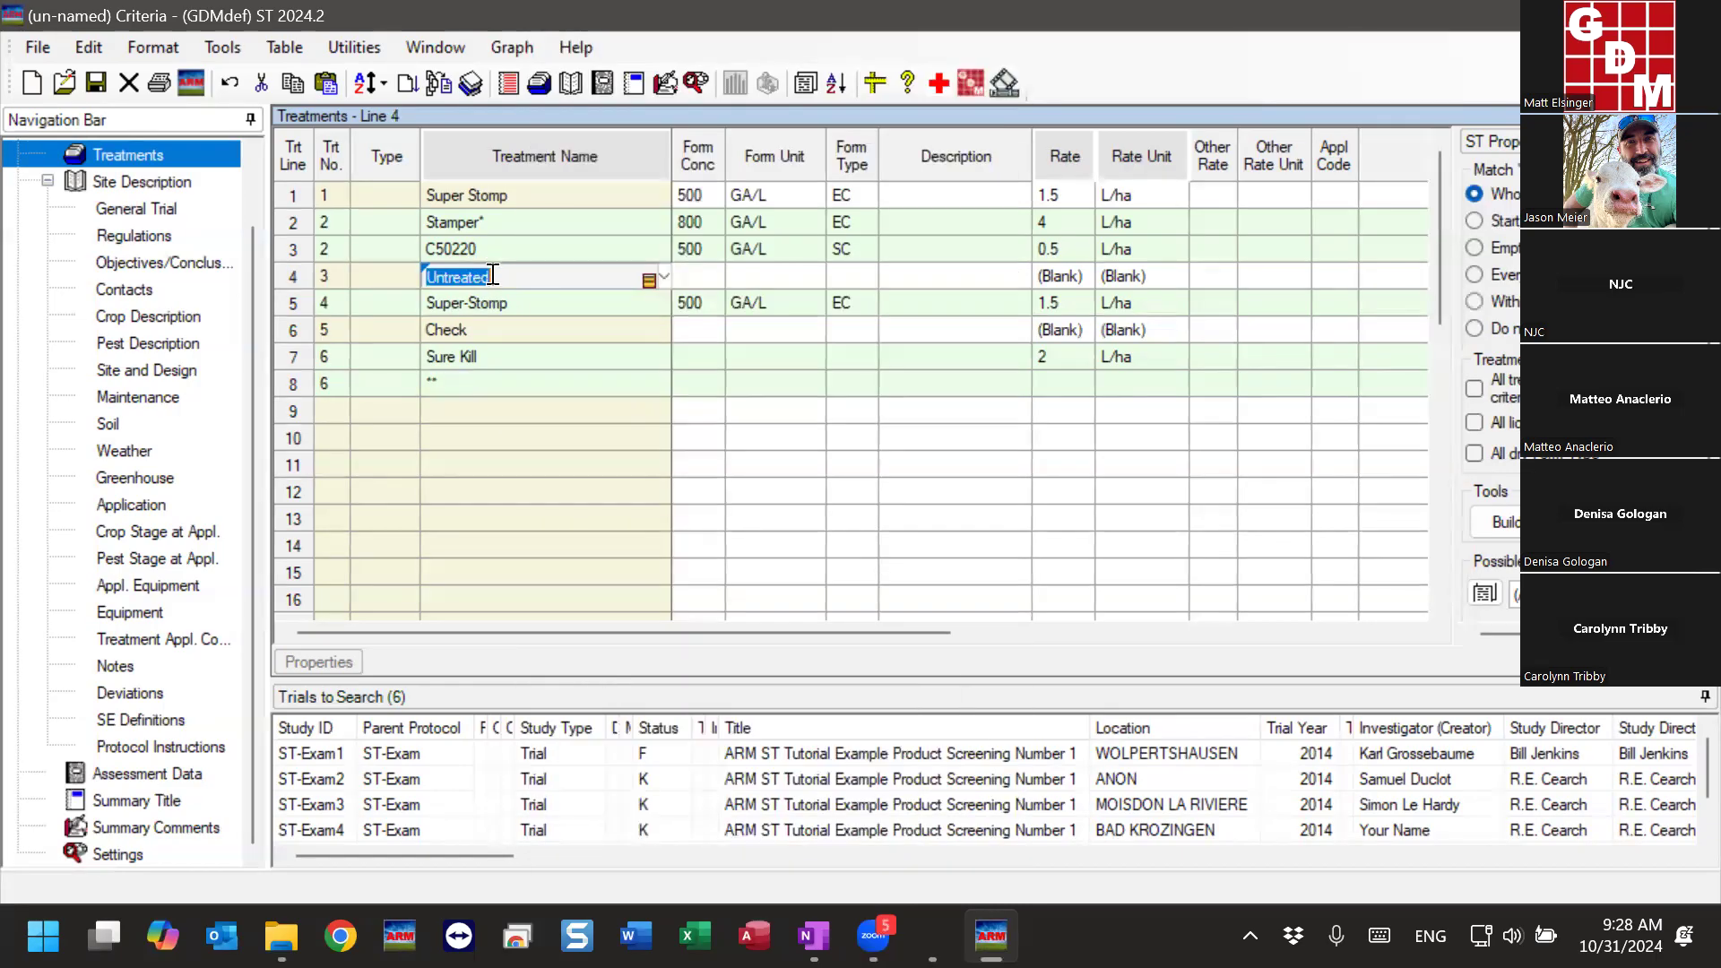
pyautogui.rightClick(493, 276)
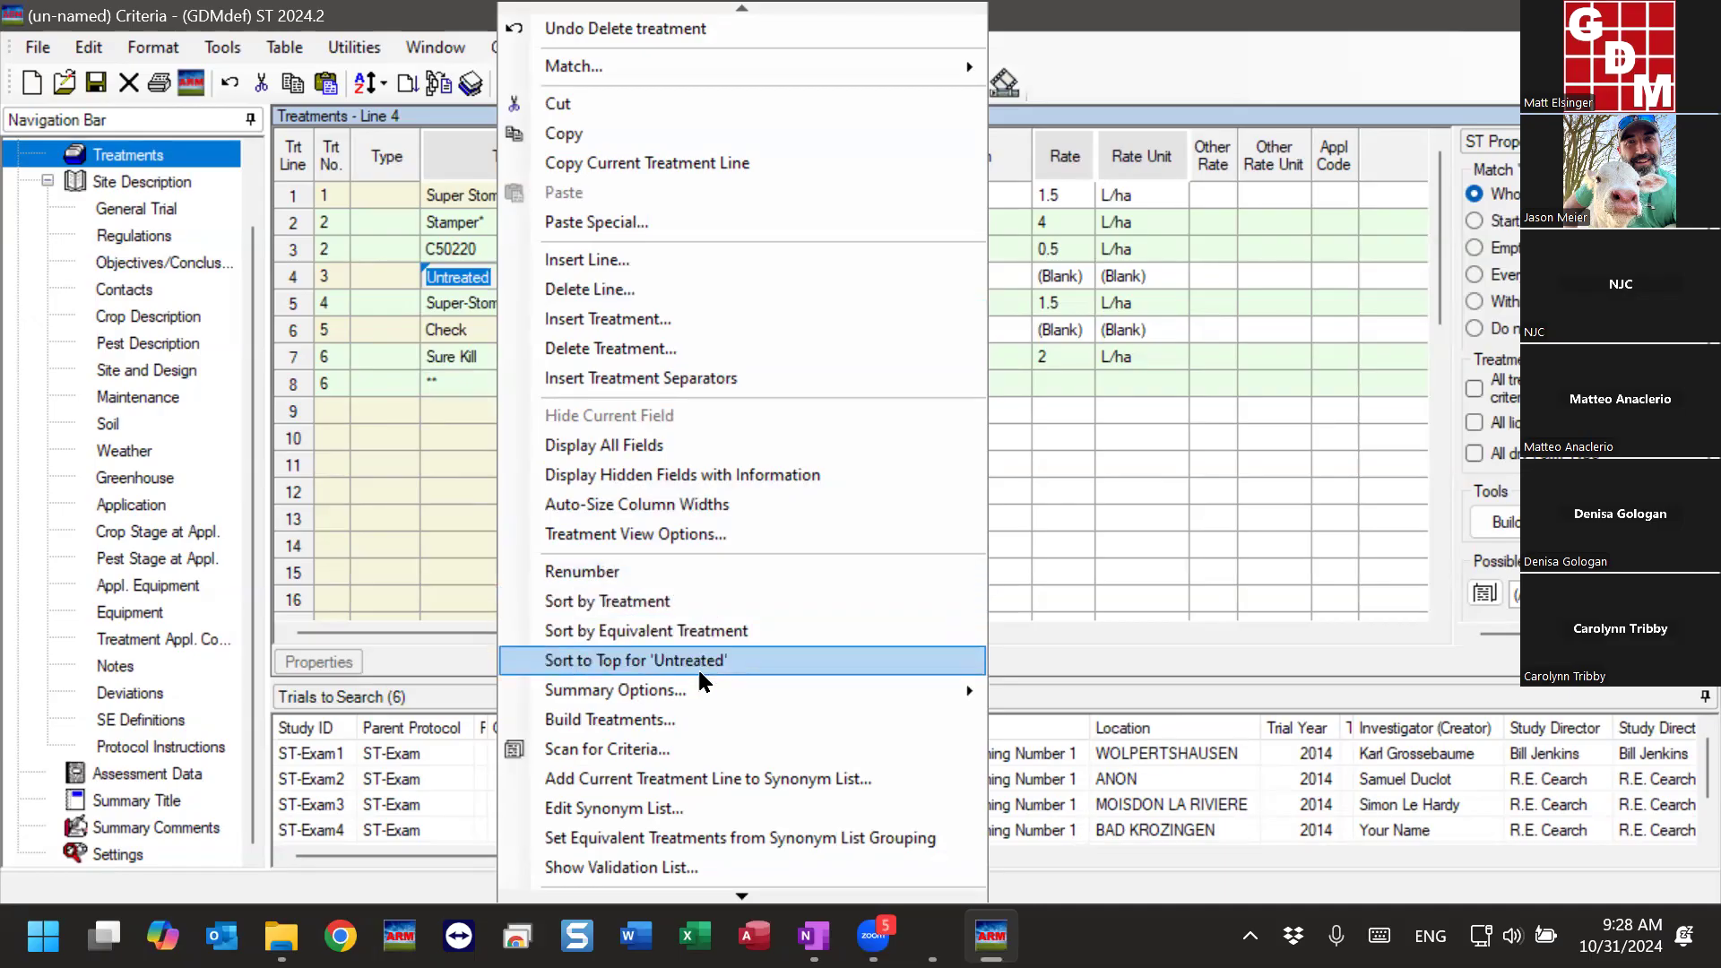
pyautogui.moveTo(696, 681)
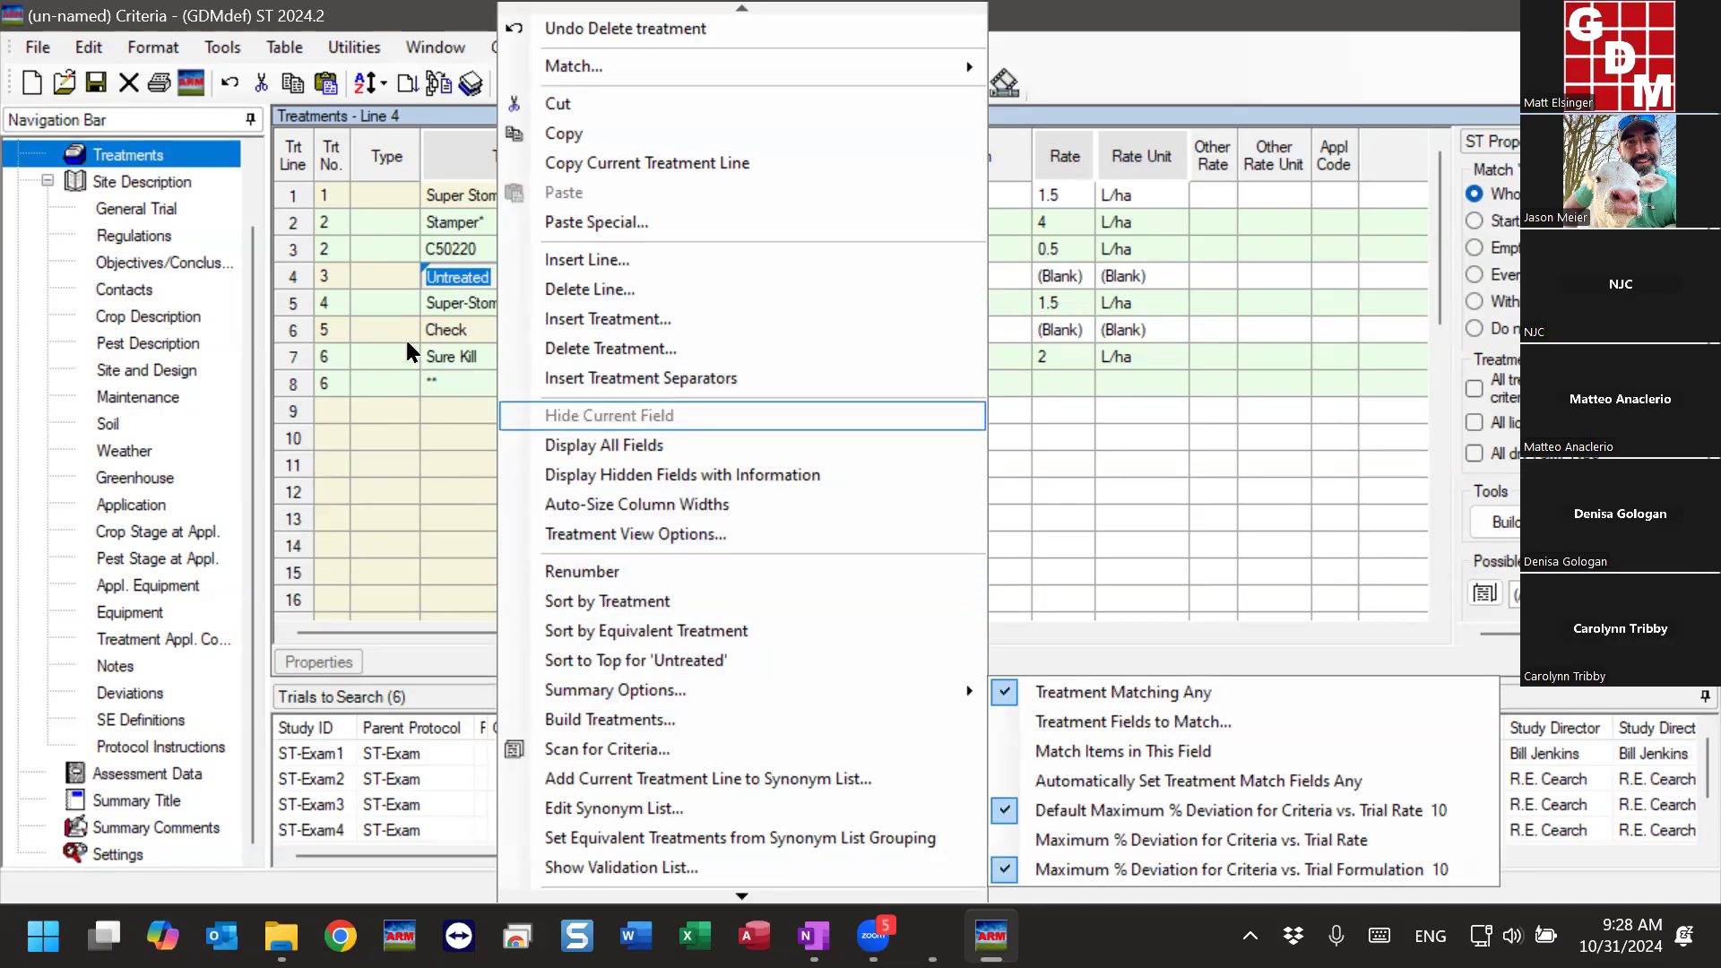
pyautogui.click(458, 273)
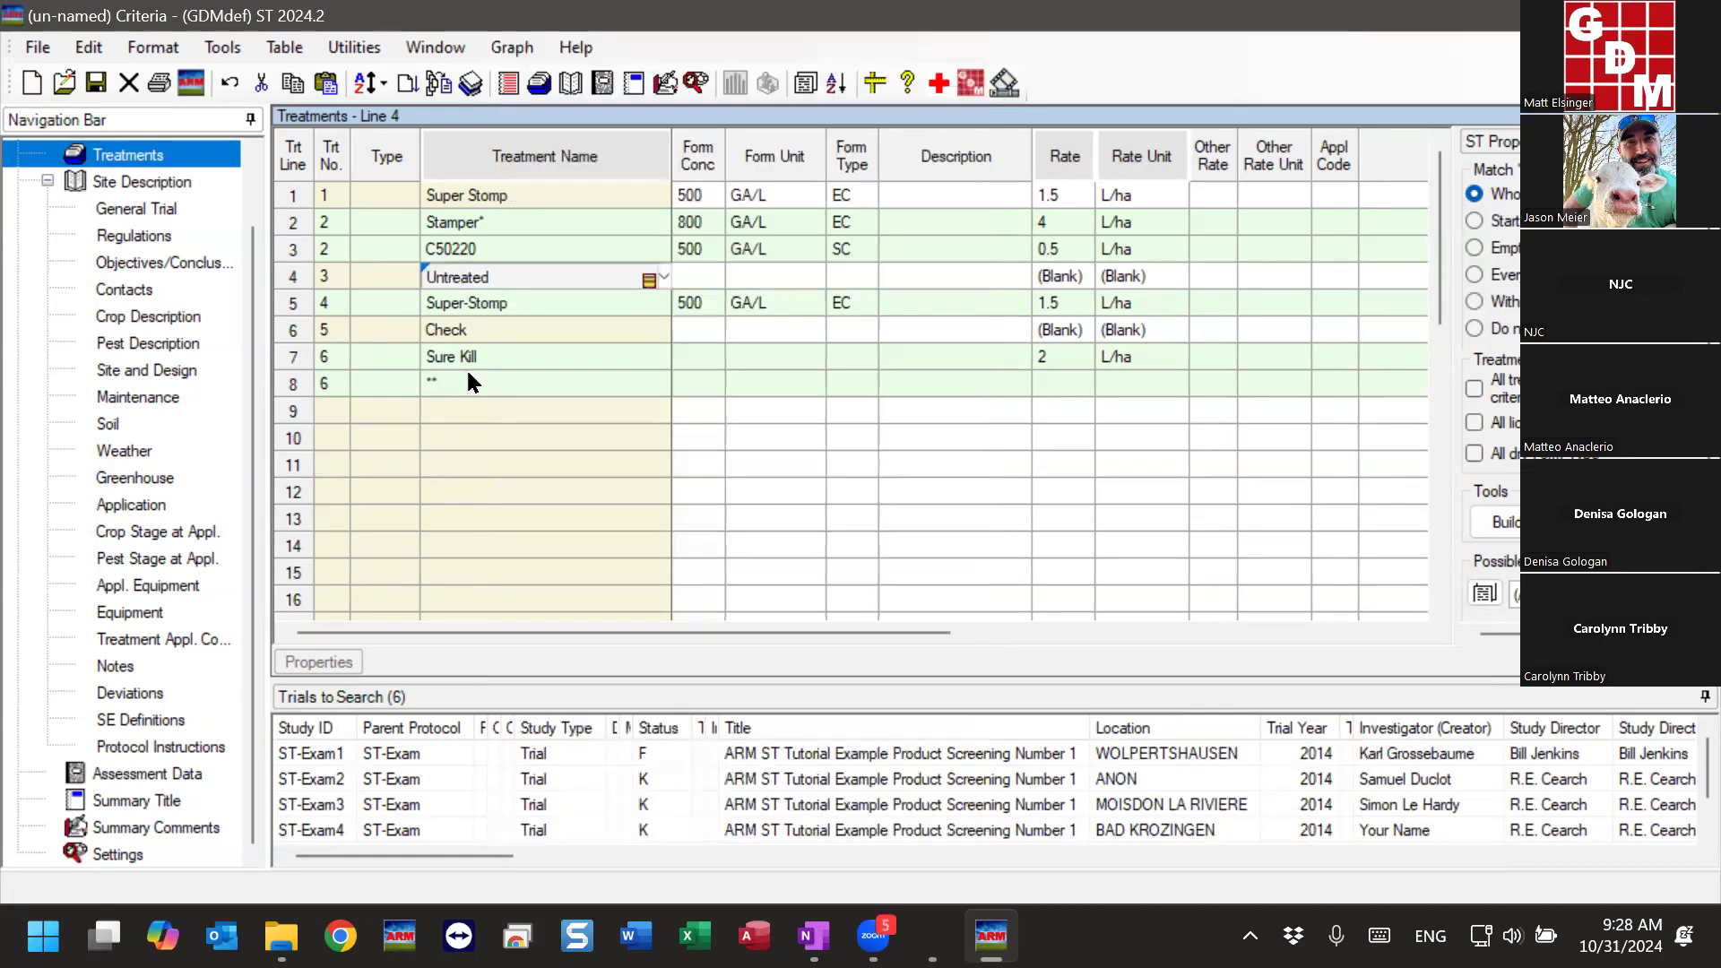
# - Set the treatment number of Untreated to 1 and that of Super Stomp to 2
pyautogui.click(330, 273)
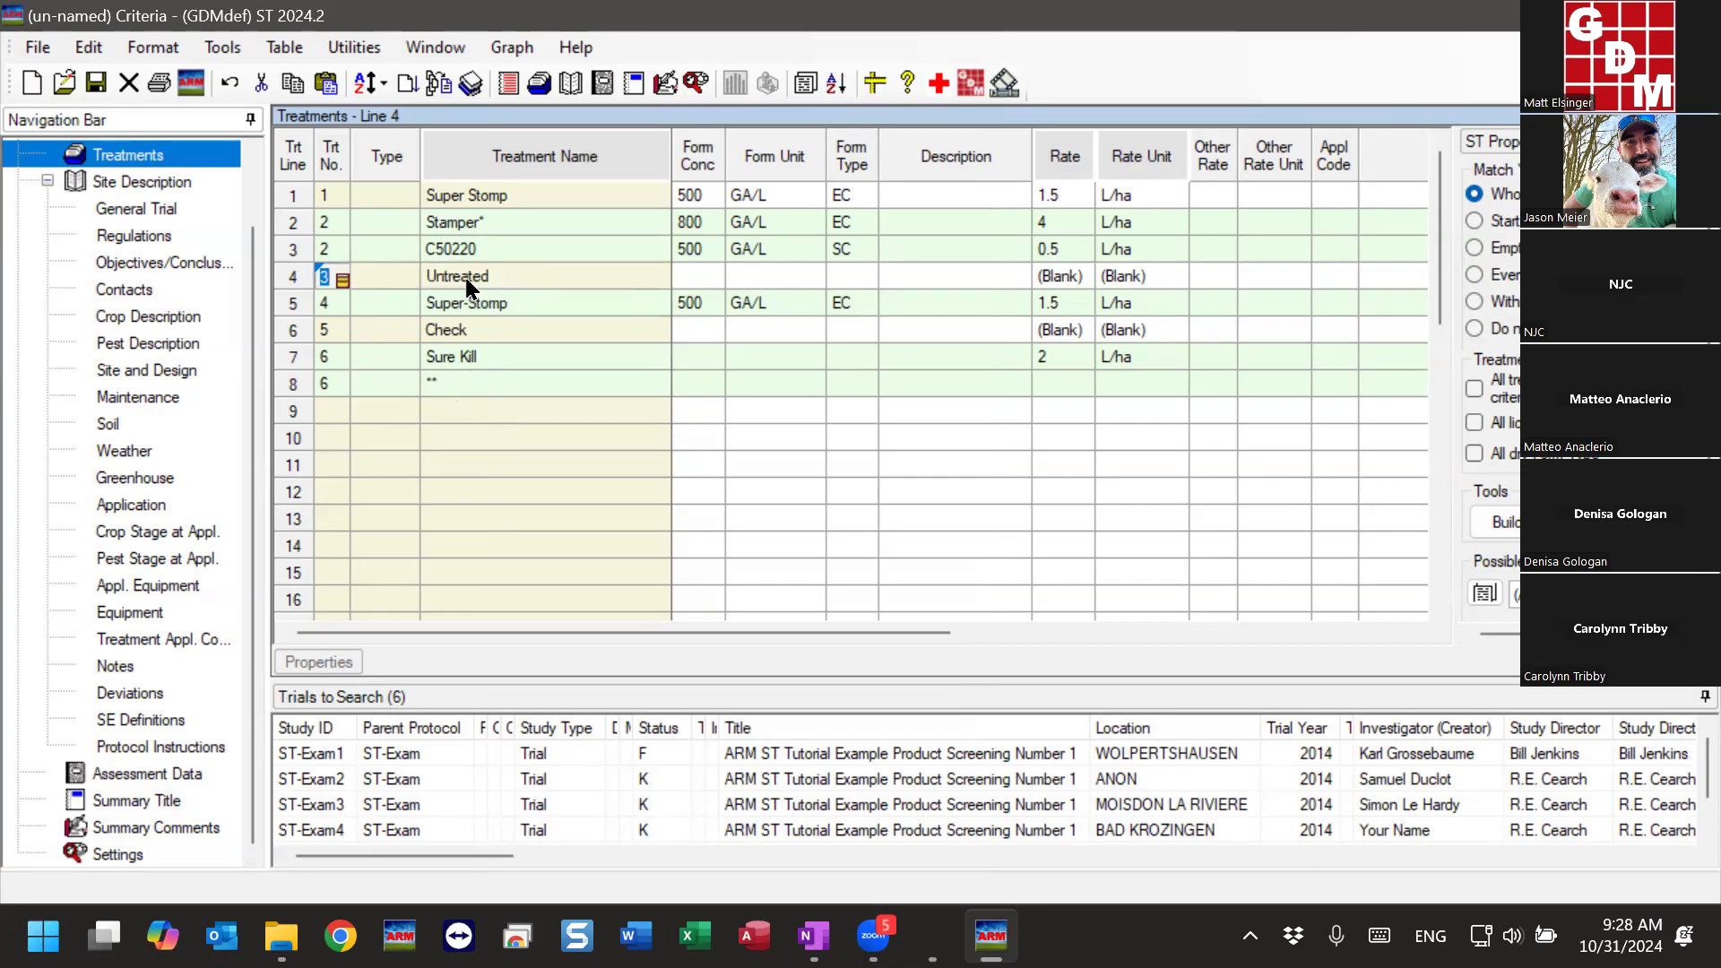
pyautogui.write('1')
pyautogui.press('Return')
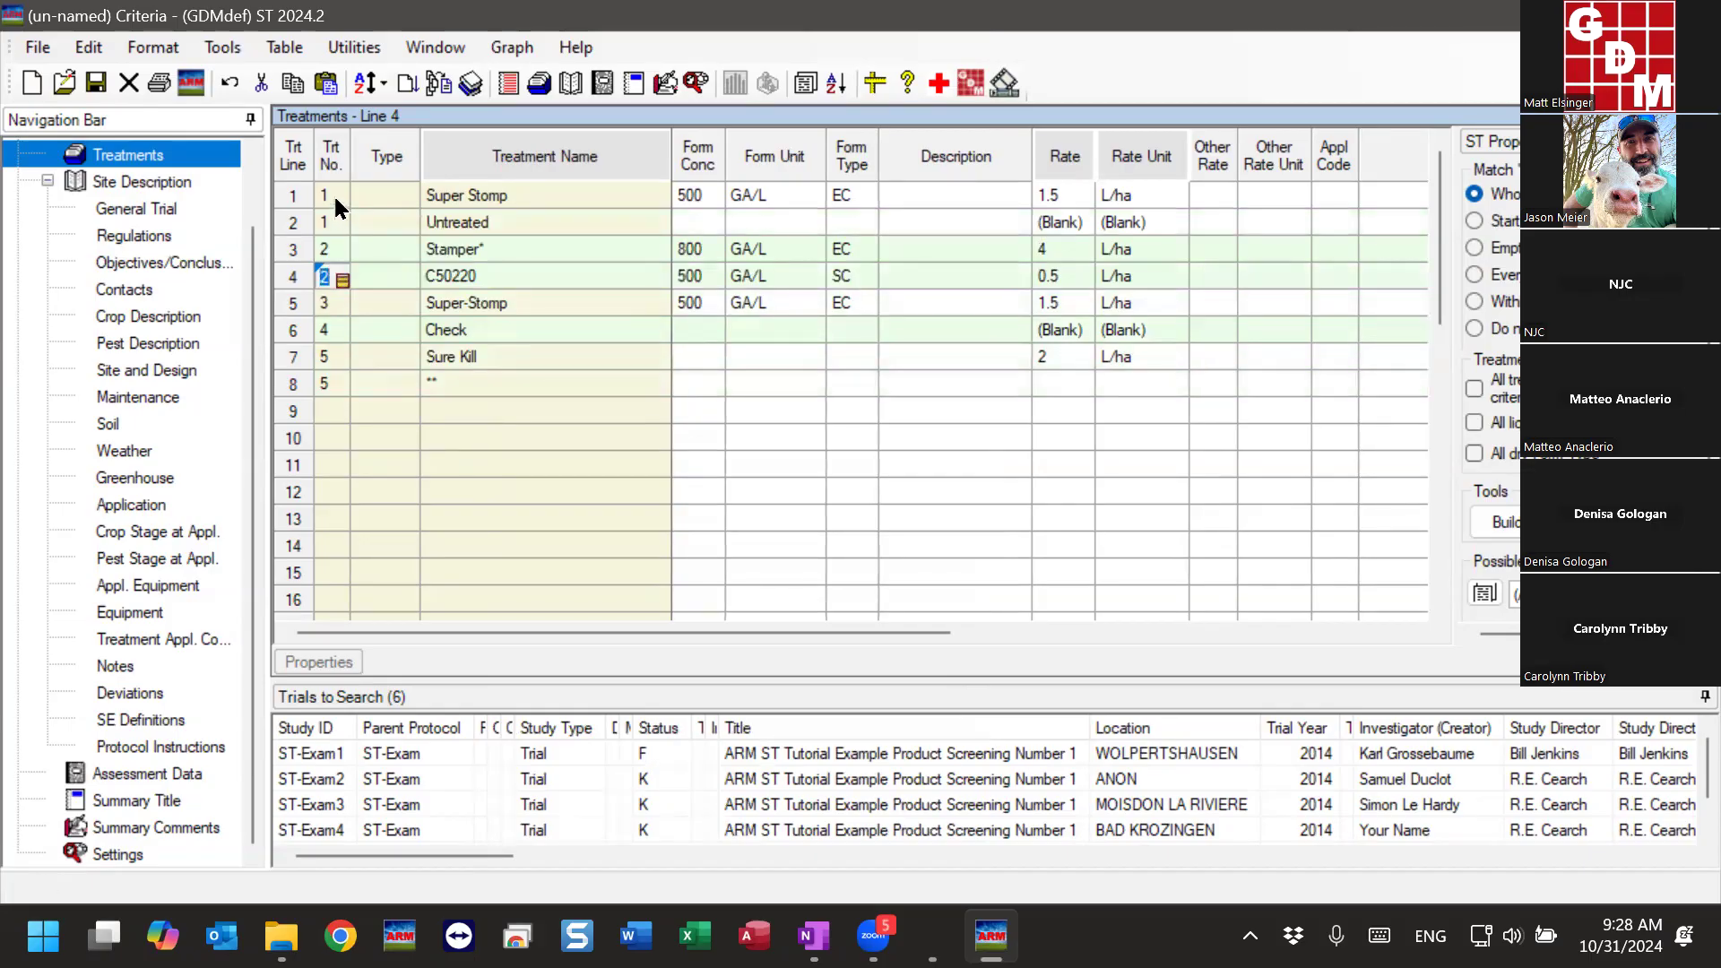
pyautogui.click(335, 199)
pyautogui.write('2')
pyautogui.press('Return')
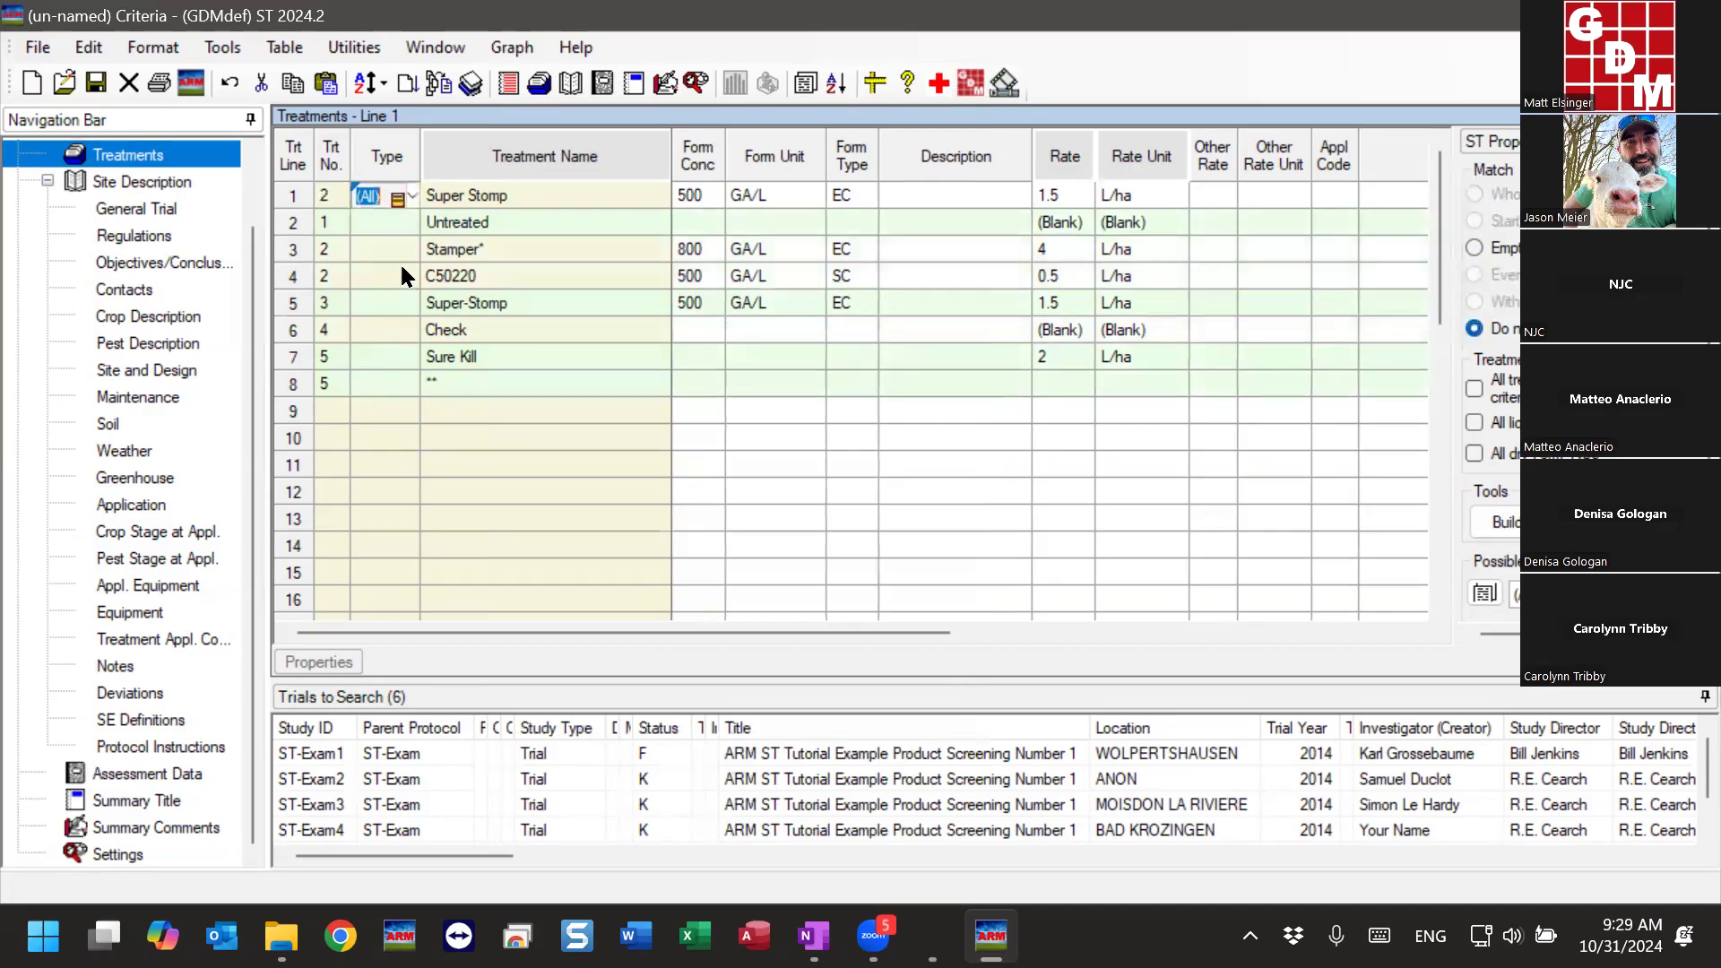
# - Set the treatment numbers to 3 for Stamper* and C50220, 4 for Super-Stomp and 5 for Check
pyautogui.write('3')
pyautogui.press('Return')
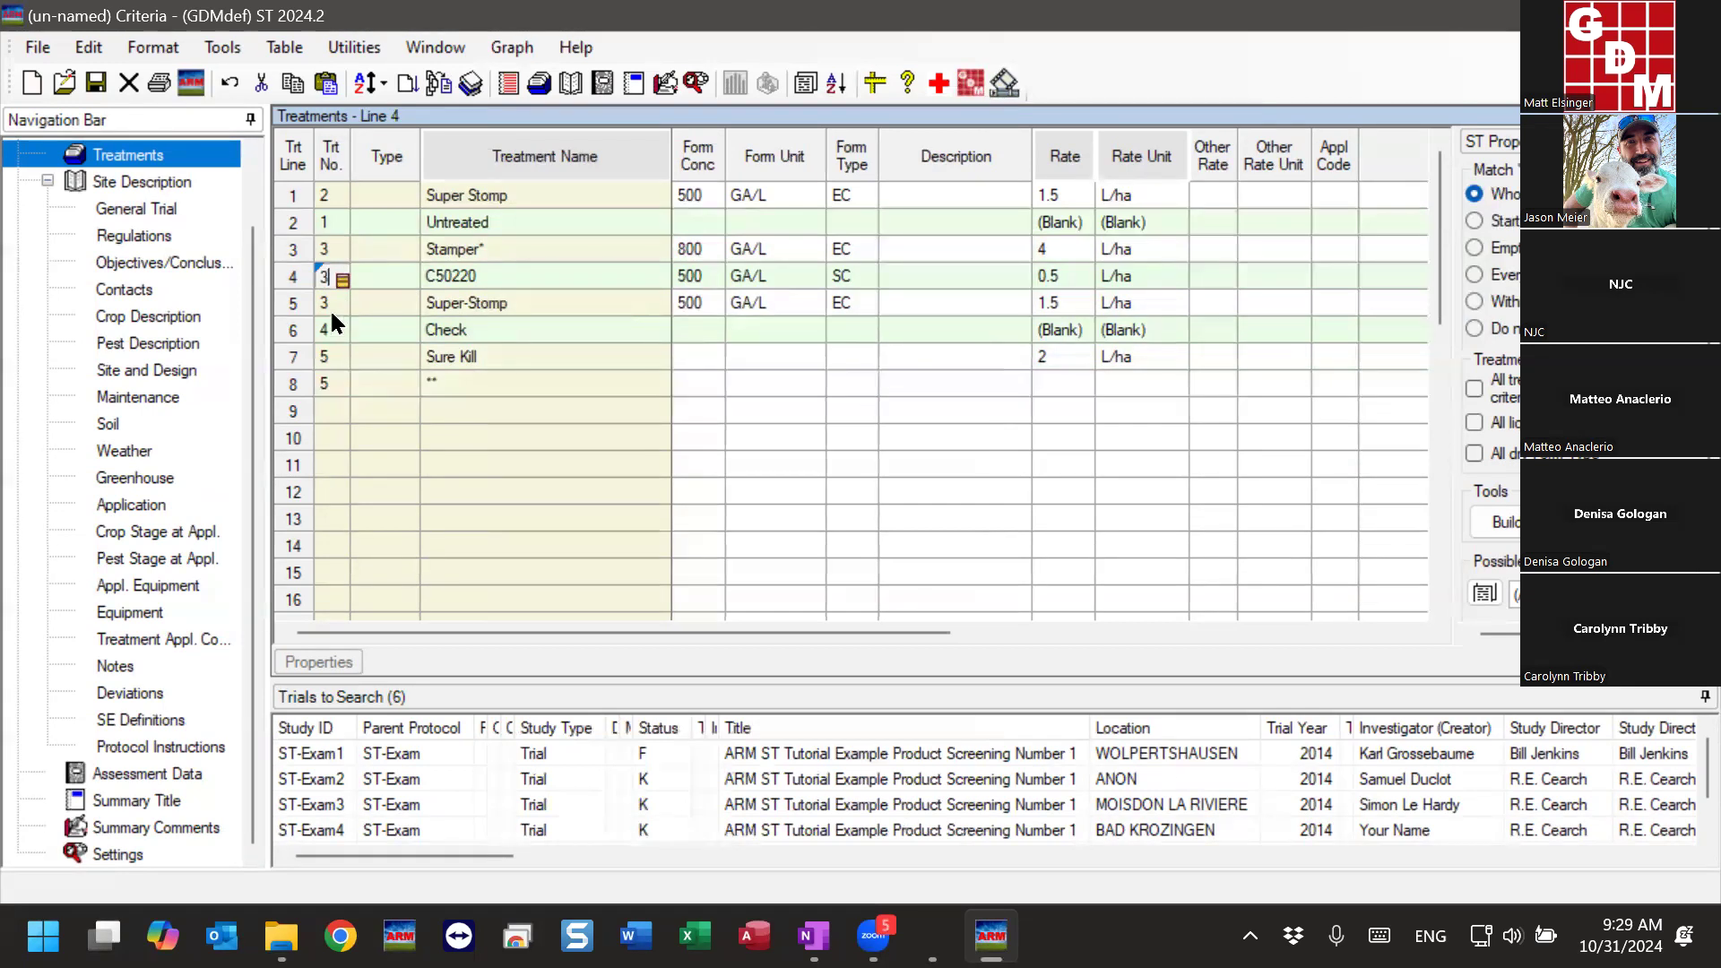
pyautogui.press('Return')
pyautogui.write('4')
pyautogui.click(331, 384)
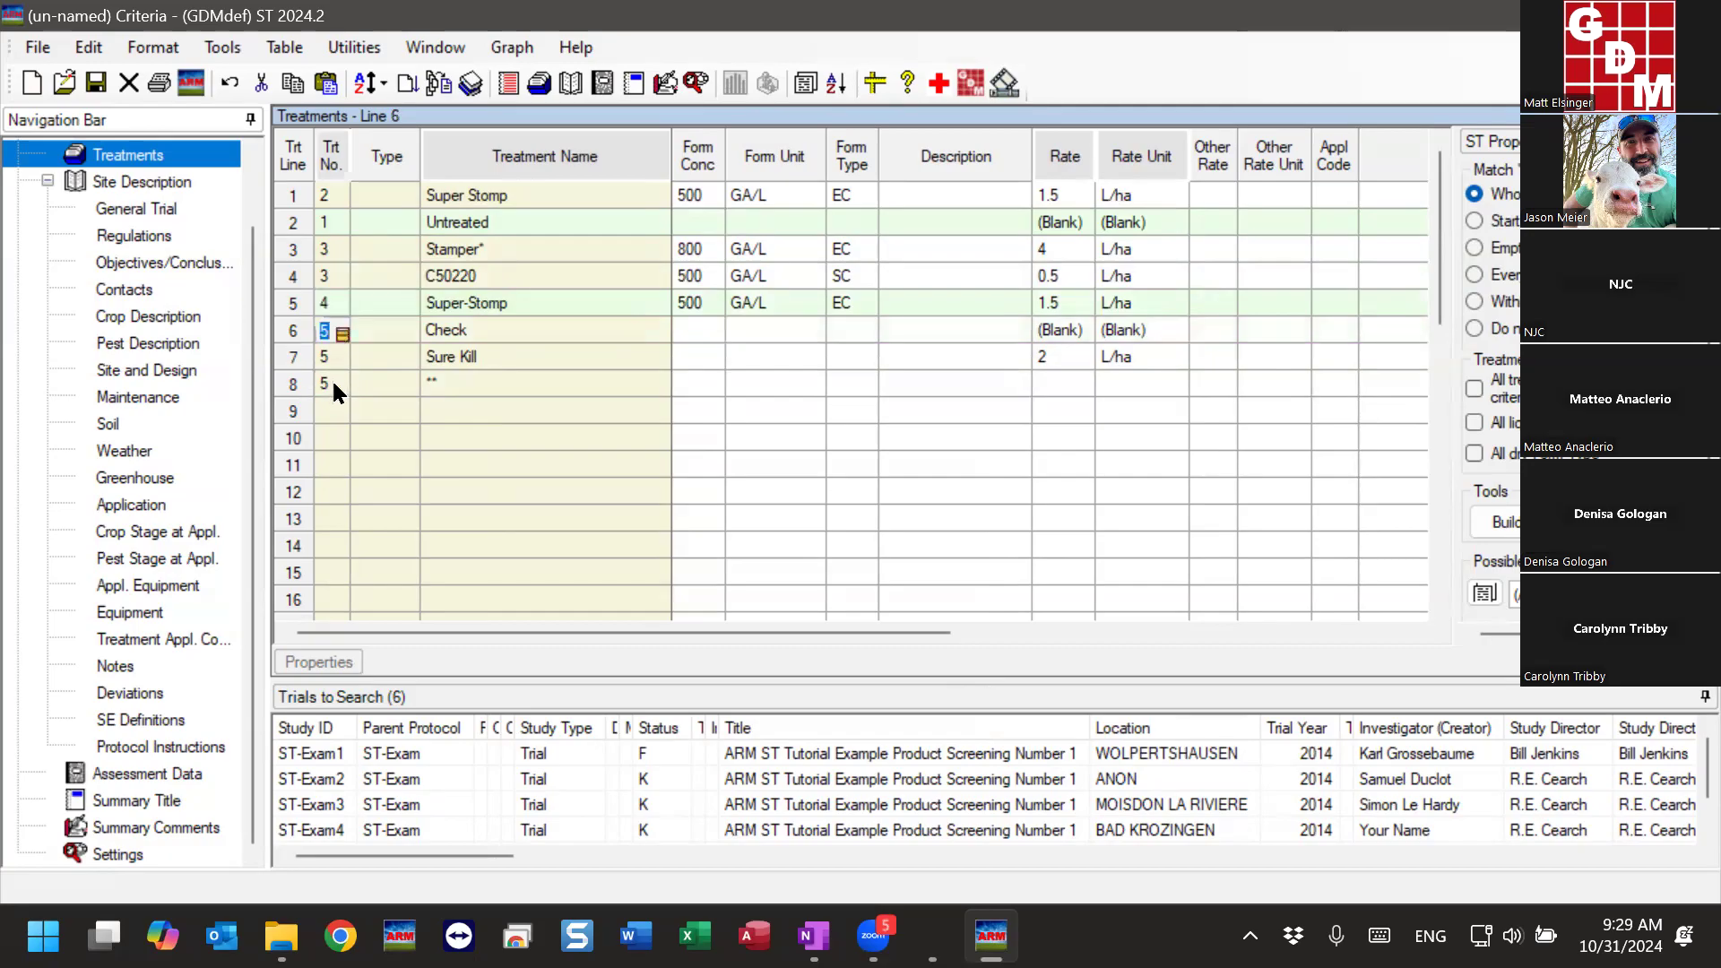
# - Set the treatment number of the Sure Kill and ** lines to 6
pyautogui.click(332, 357)
pyautogui.write('6')
pyautogui.click(331, 383)
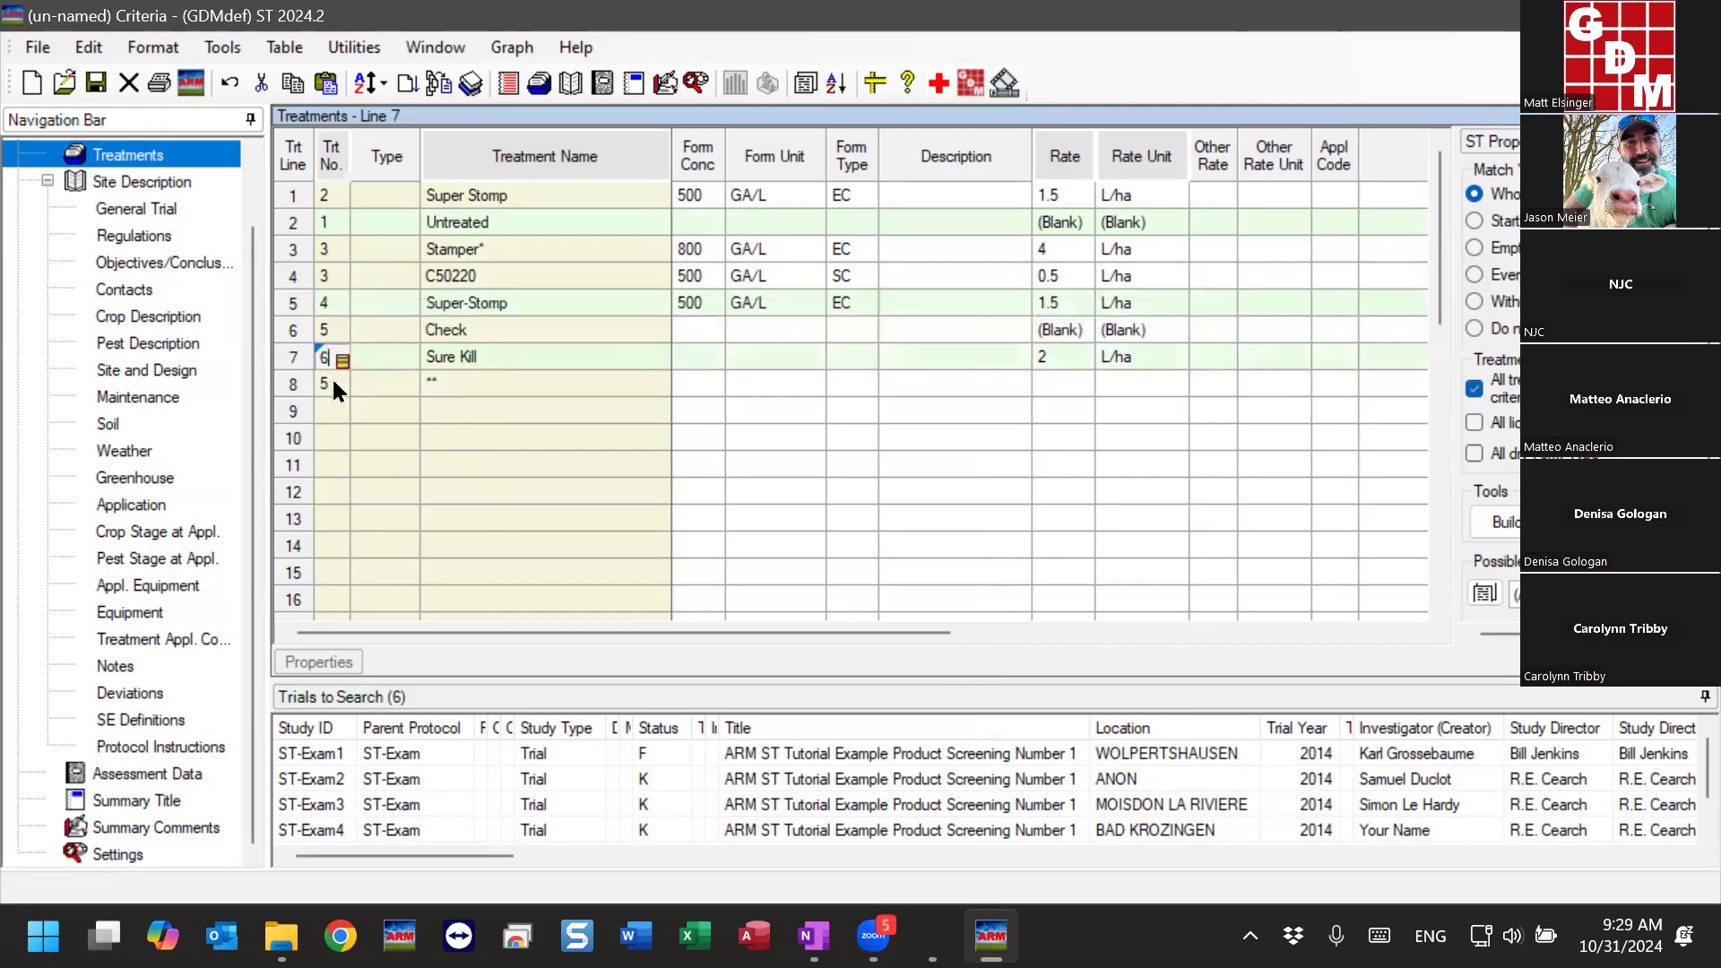
pyautogui.write('6')
pyautogui.click(330, 412)
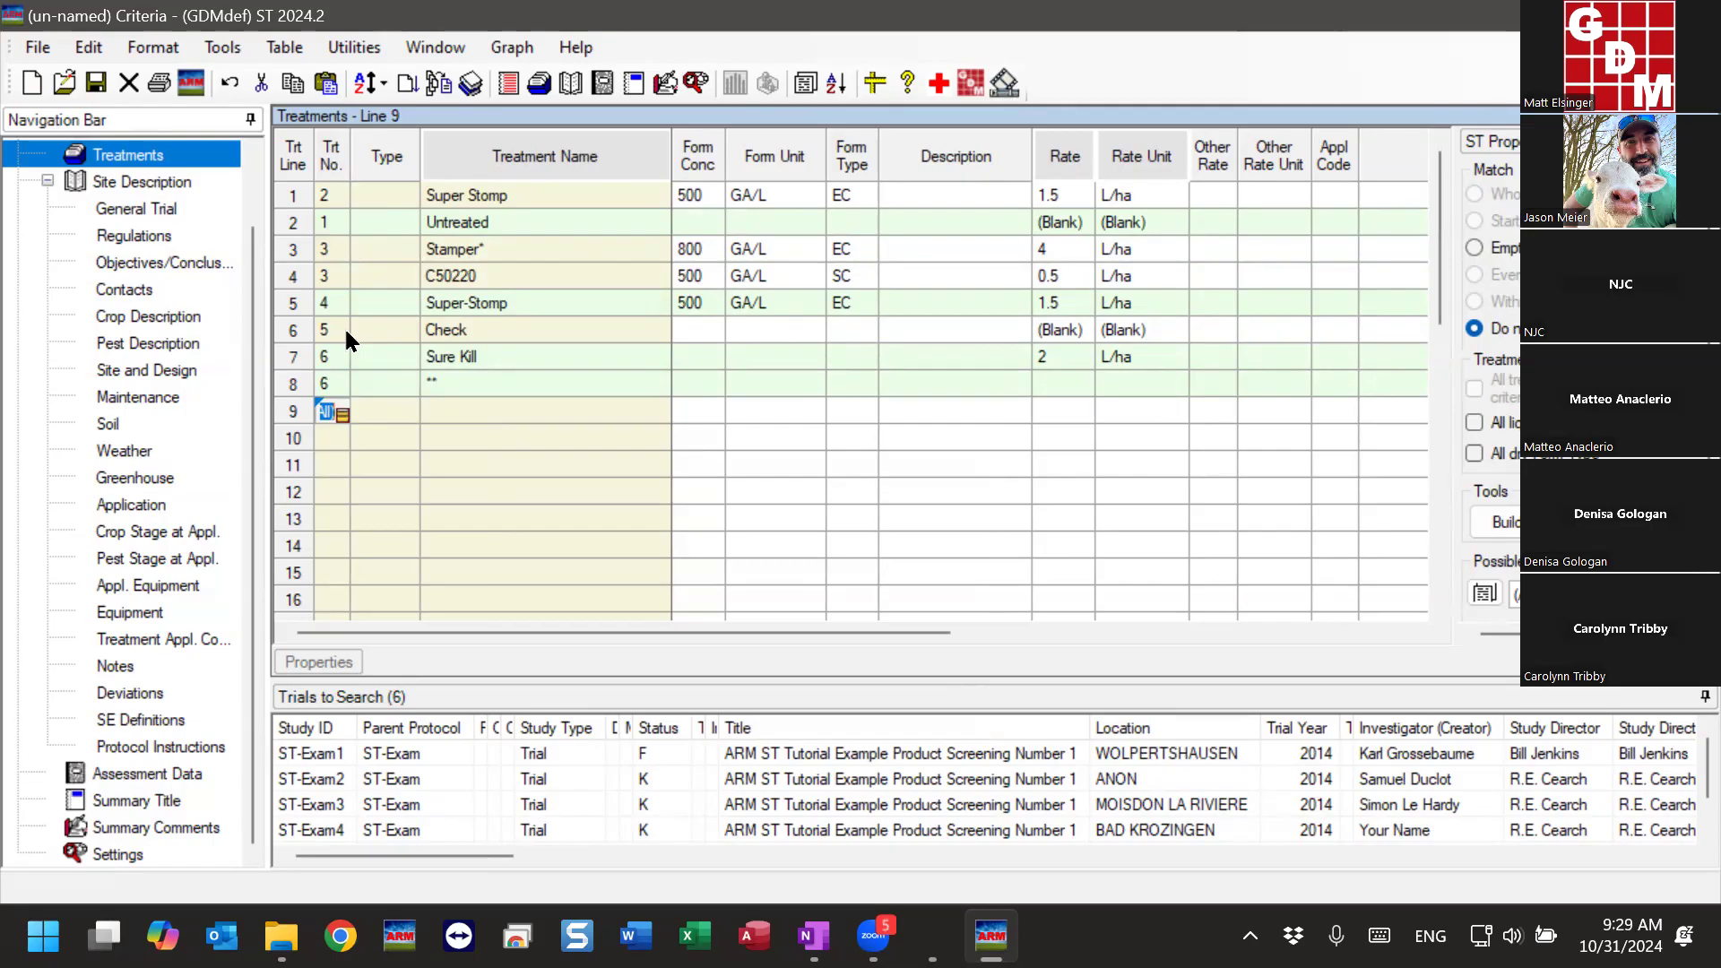
# - Examine the ST Summary Options and Treatment View settings in the program options
pyautogui.click(497, 254)
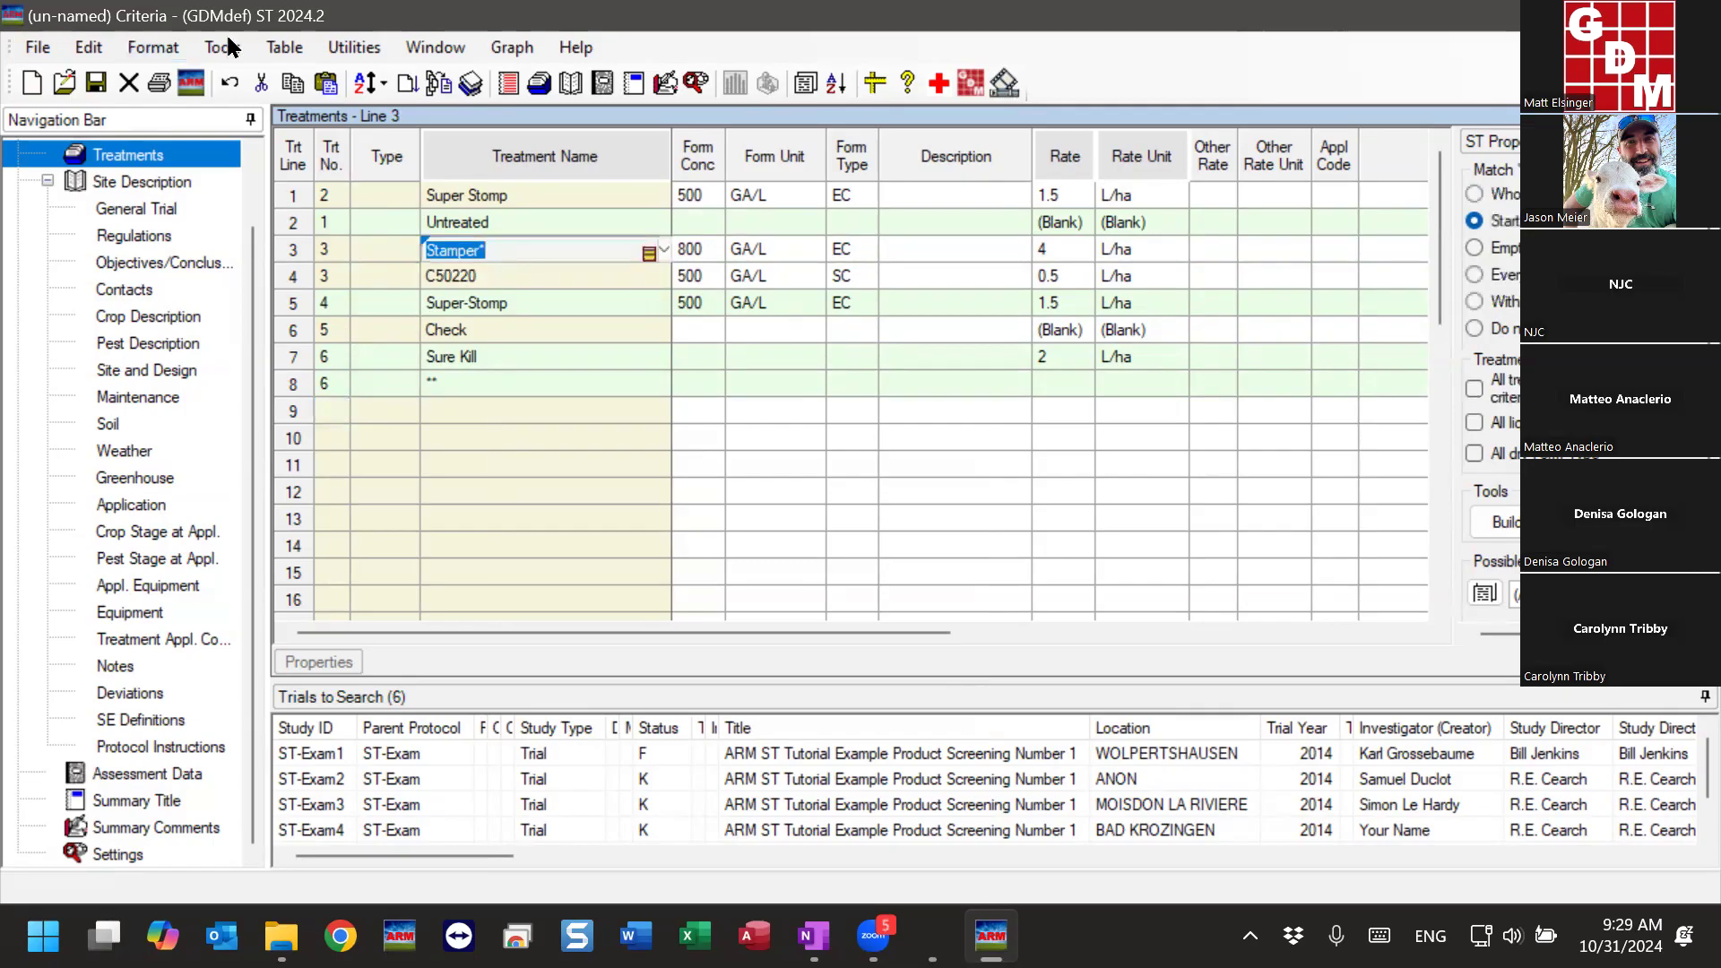
pyautogui.click(223, 41)
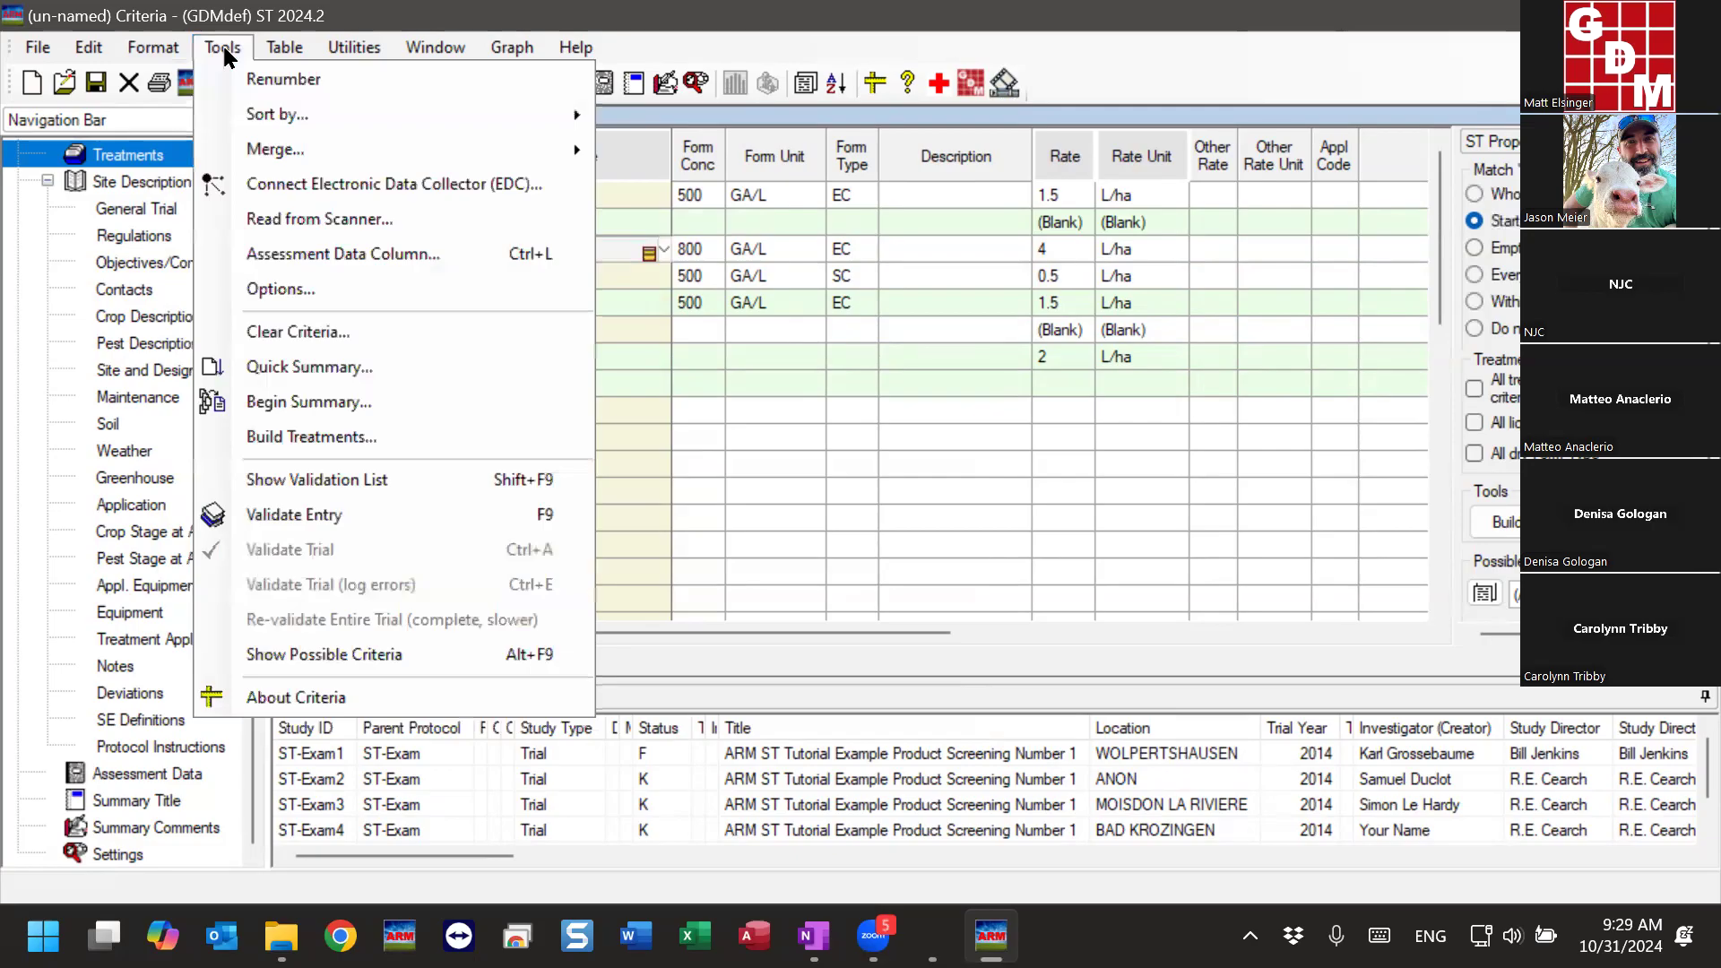
pyautogui.click(255, 289)
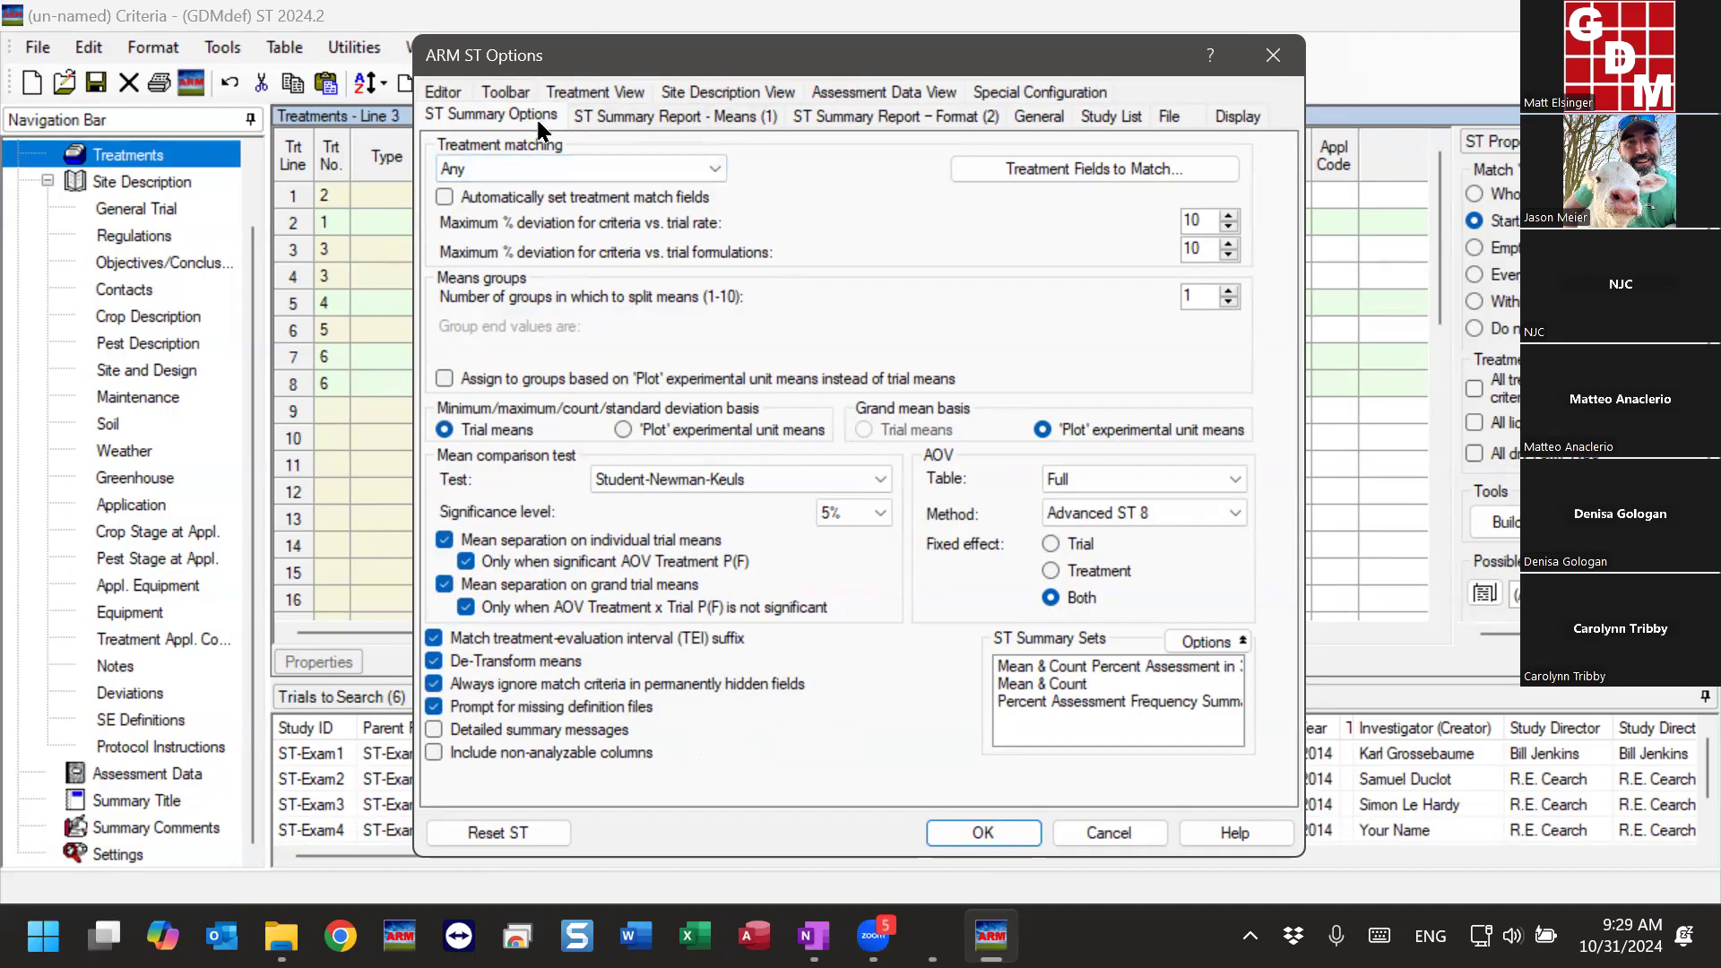
pyautogui.click(641, 84)
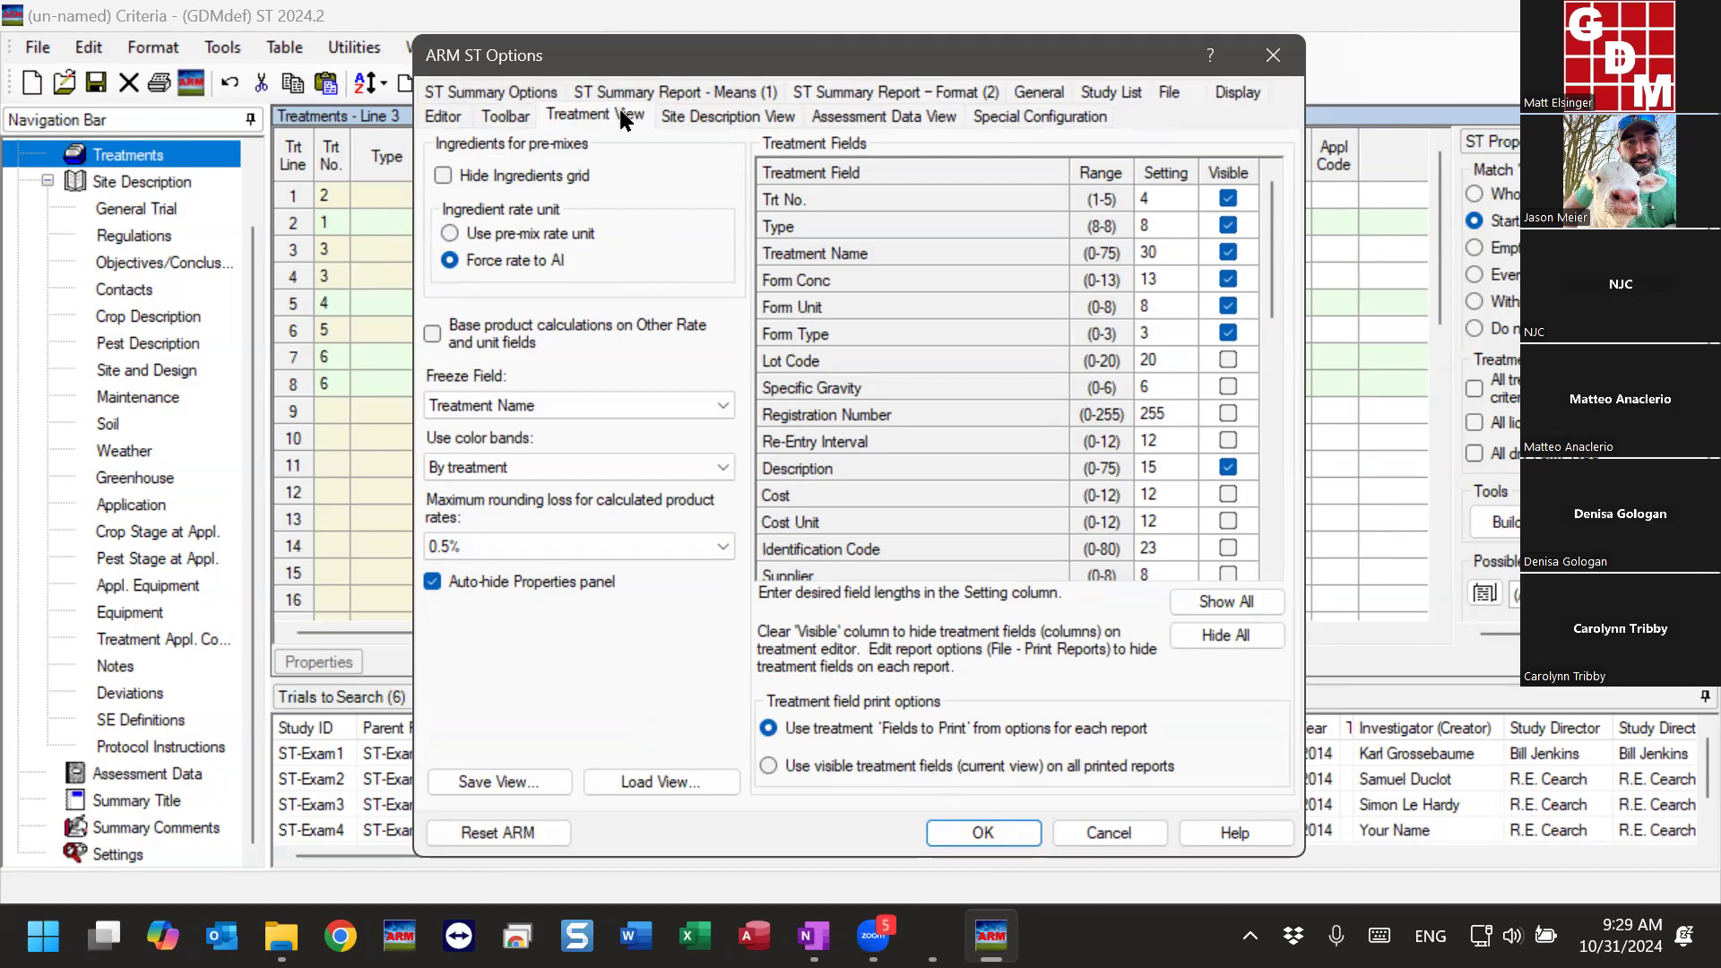
pyautogui.click(509, 93)
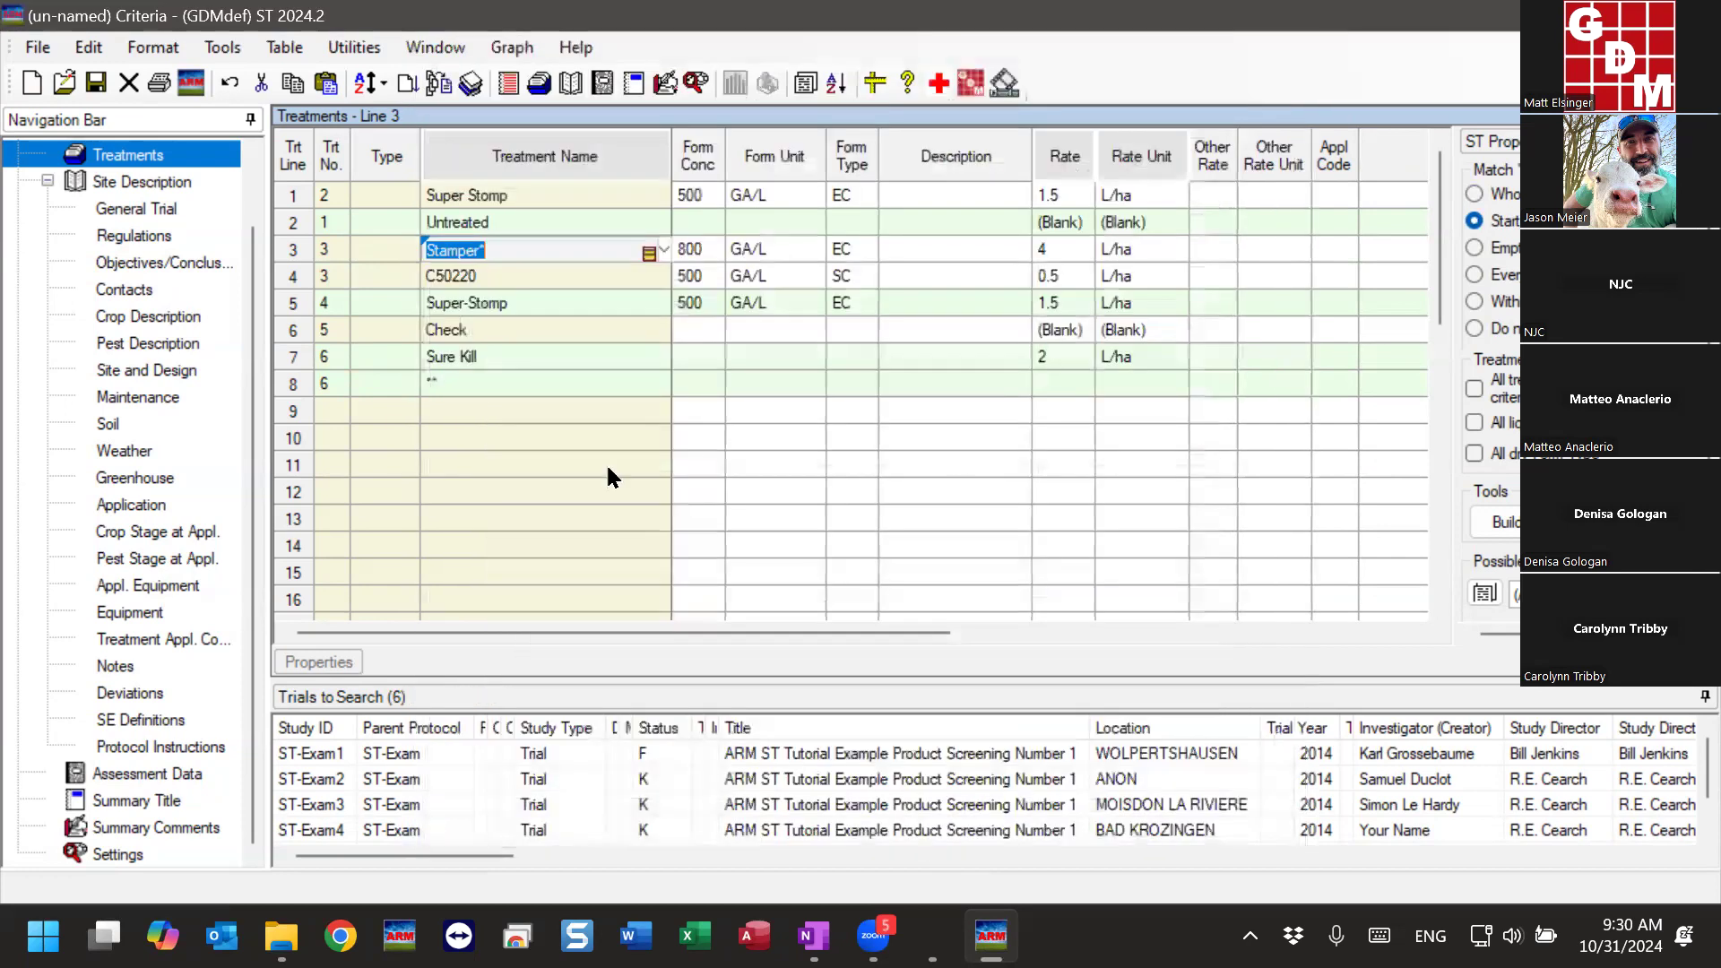
pyautogui.click(501, 411)
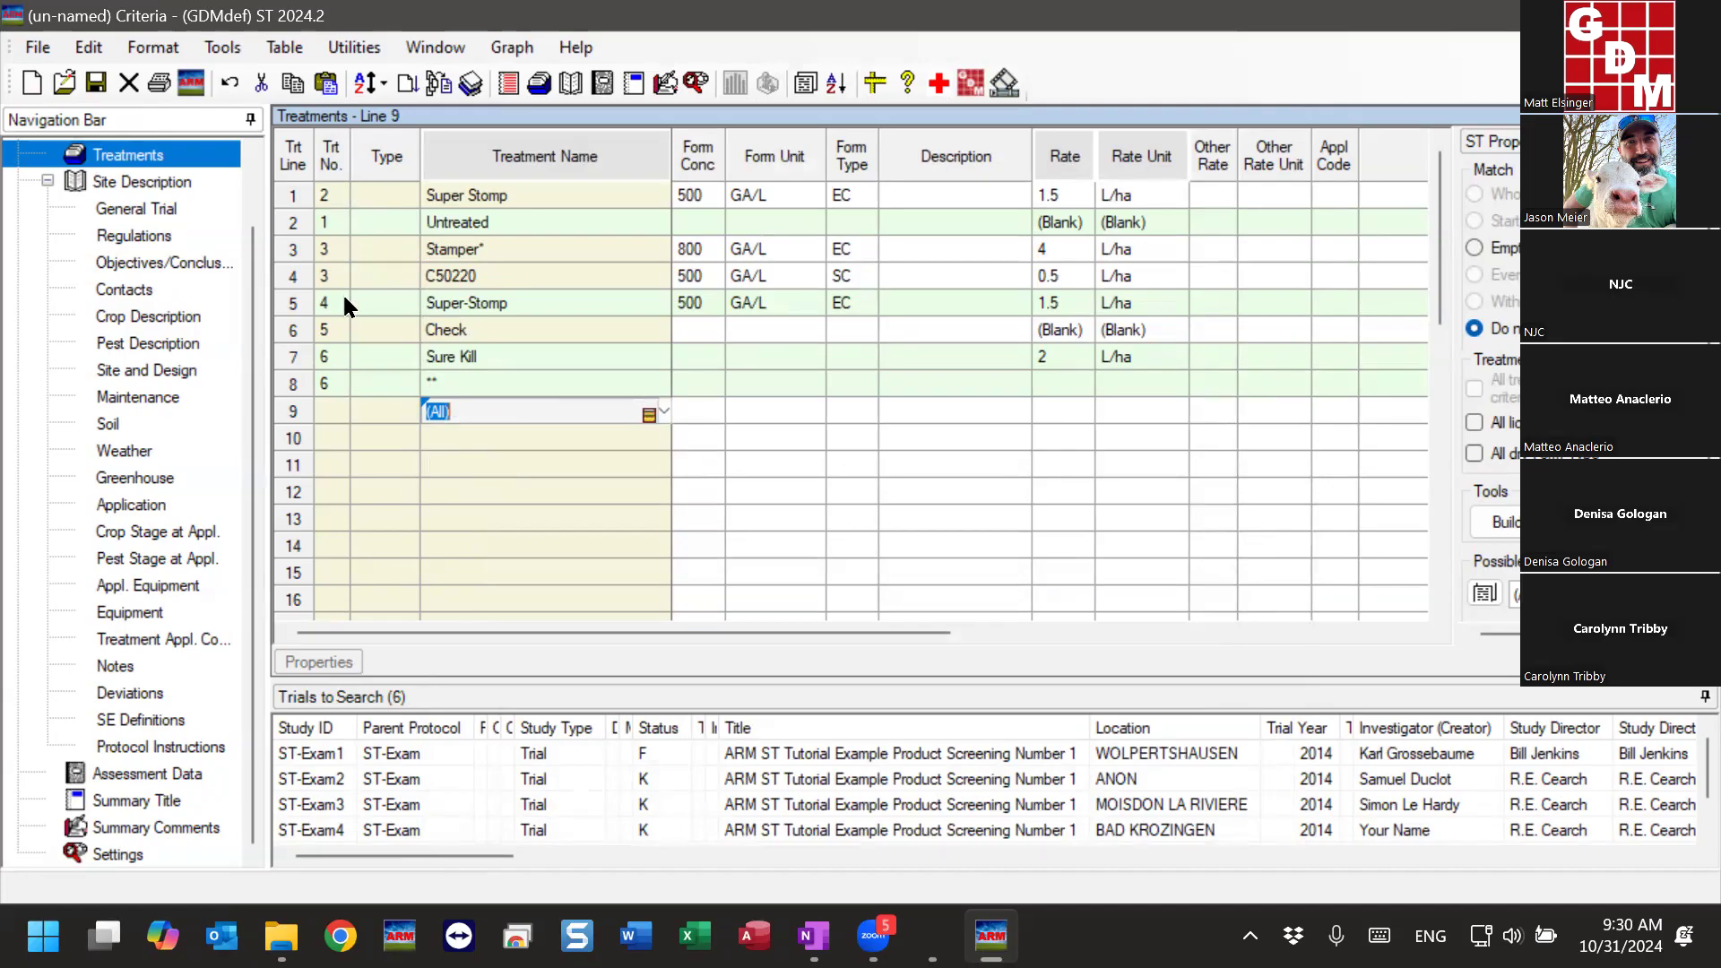
# - Renumber the criteria treatments sequentially in their current line order
pyautogui.click(517, 222)
pyautogui.rightClick(519, 223)
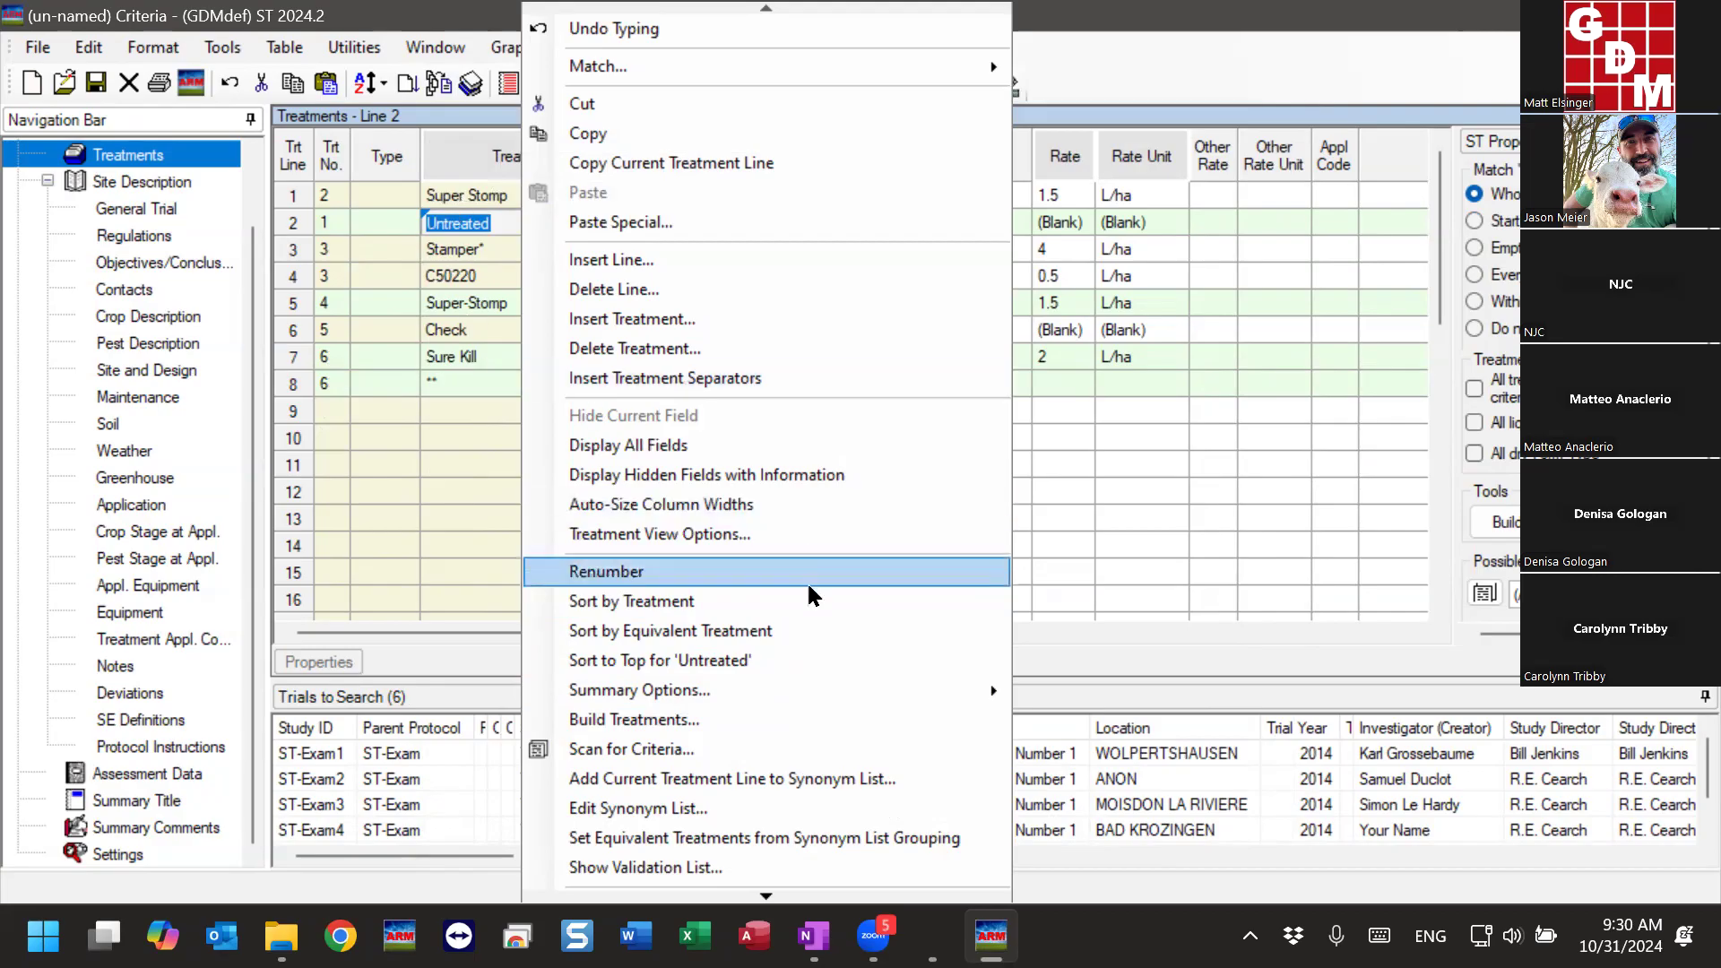
pyautogui.moveTo(804, 695)
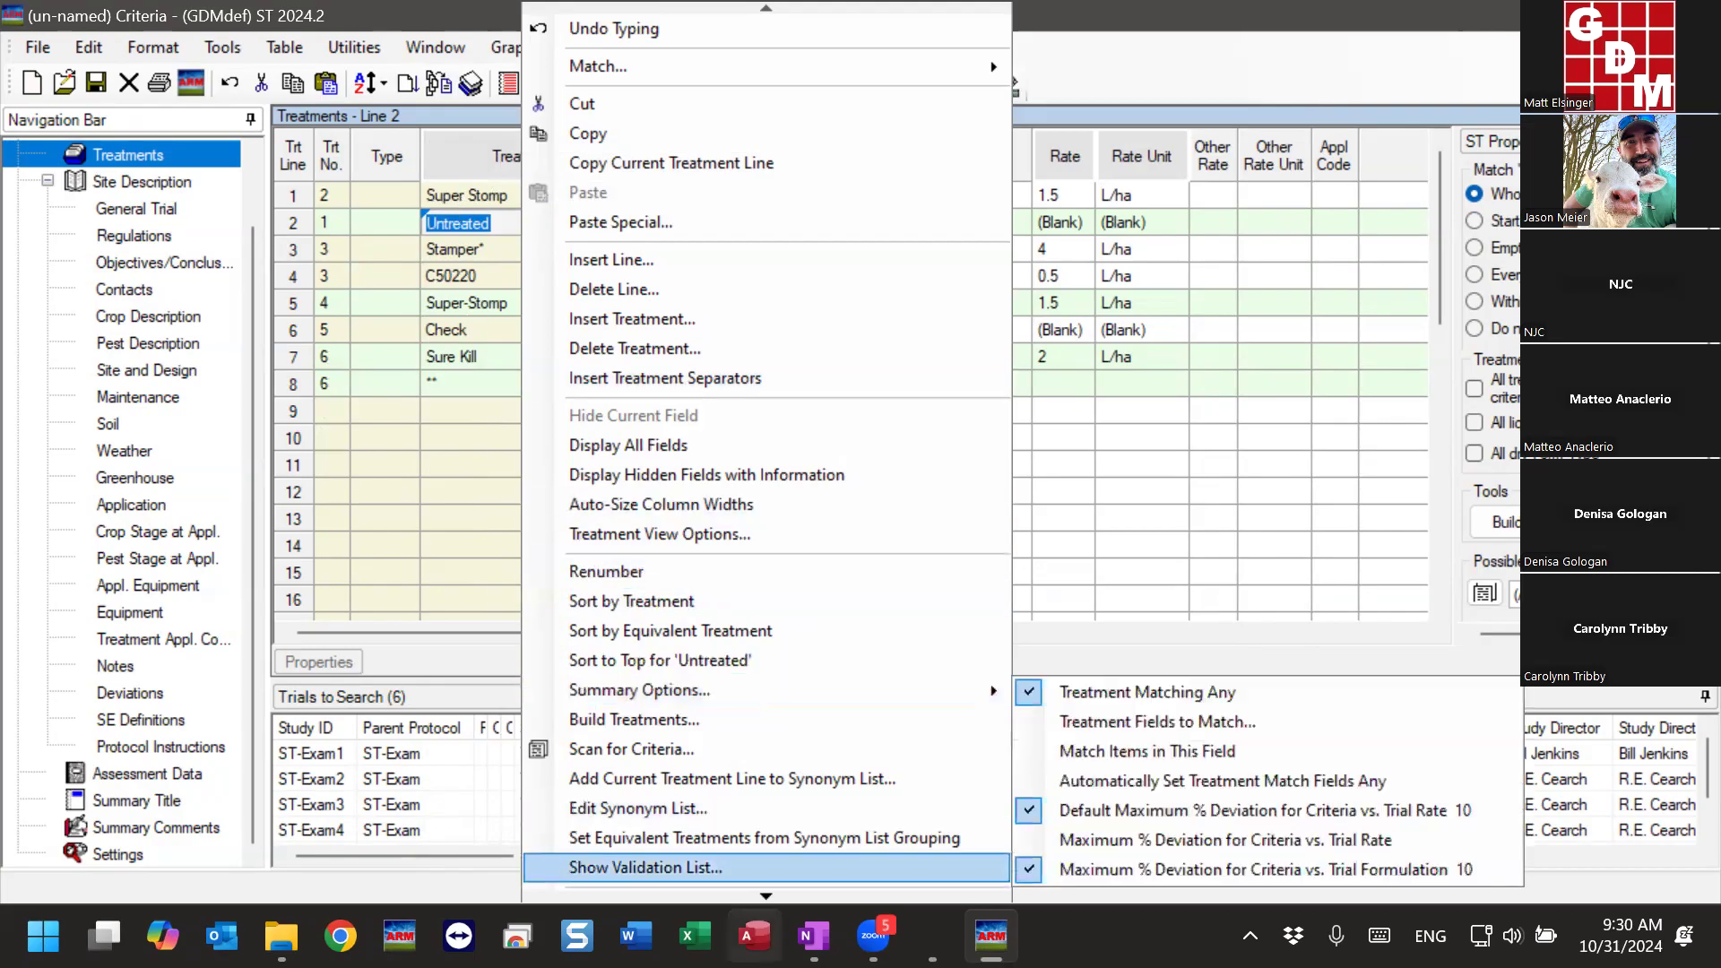
pyautogui.click(775, 896)
pyautogui.click(775, 896)
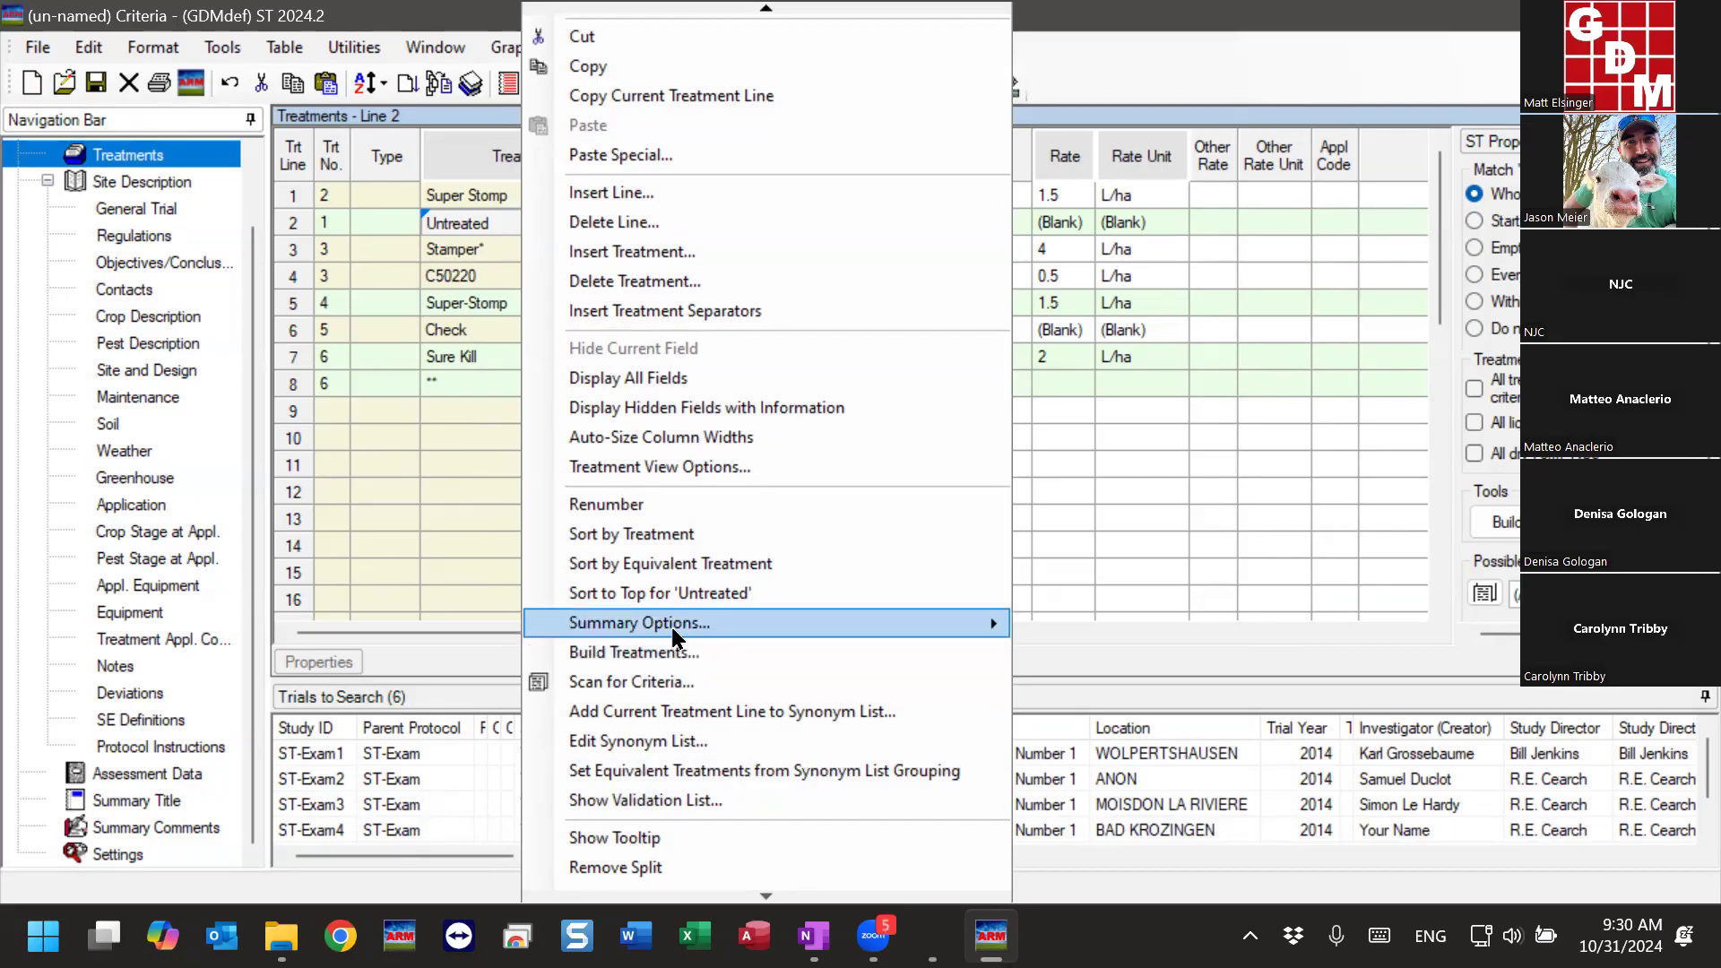
pyautogui.moveTo(691, 631)
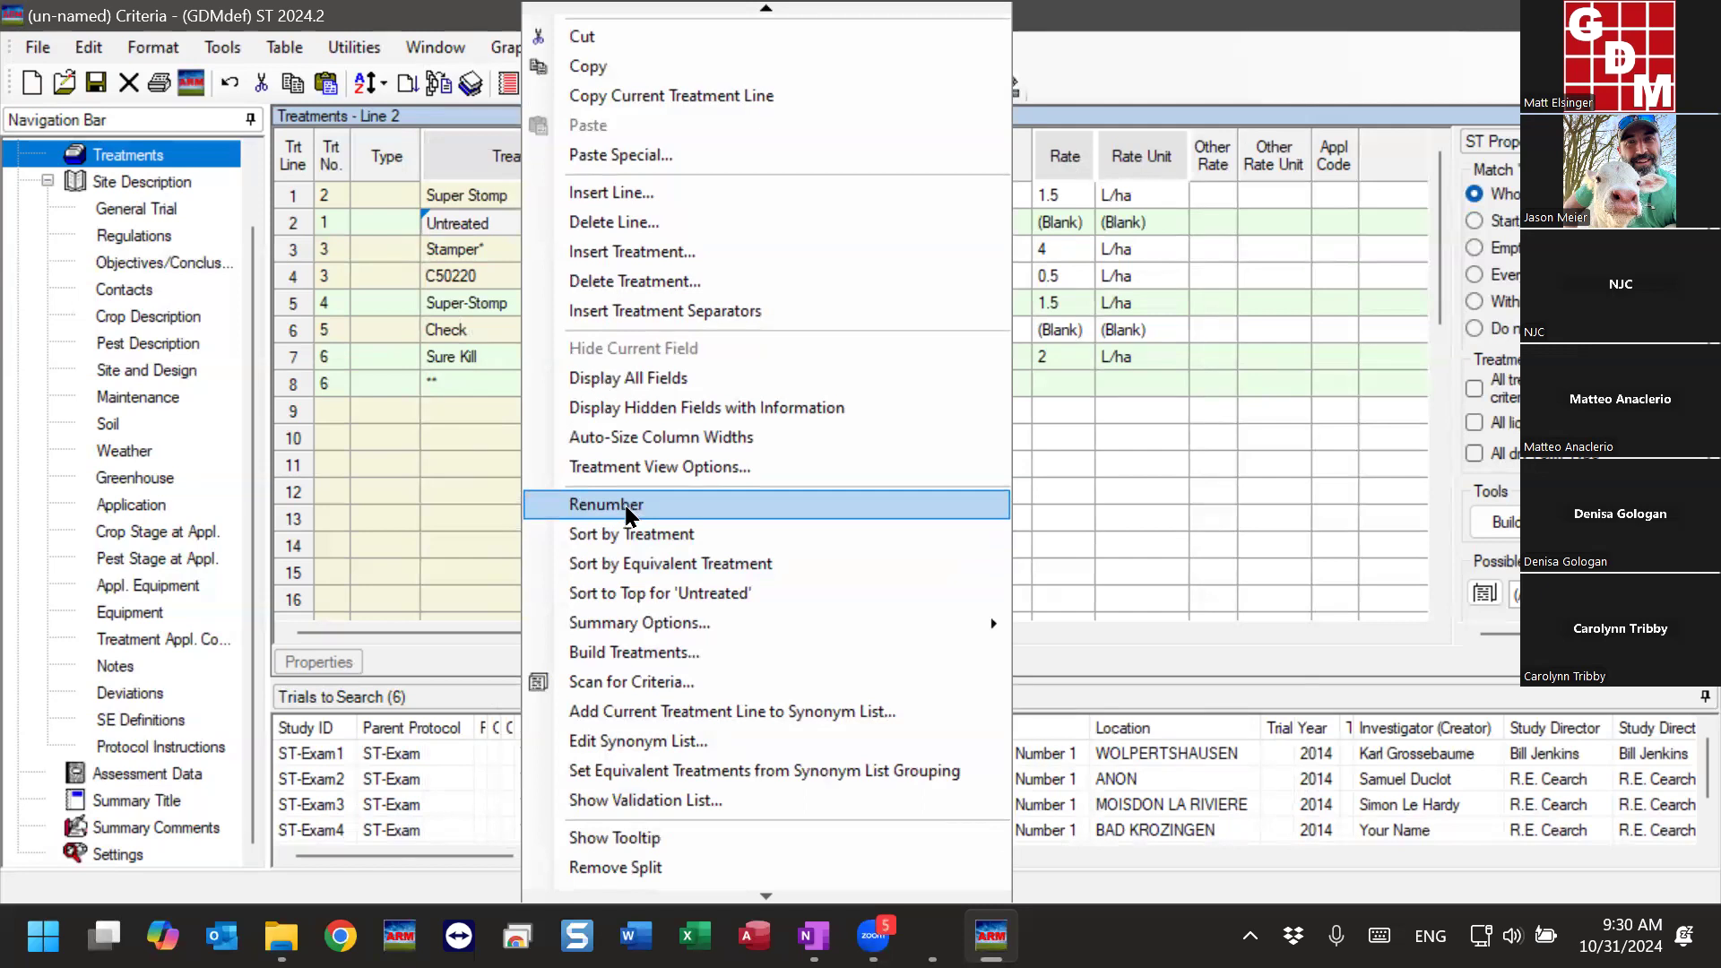
pyautogui.click(625, 505)
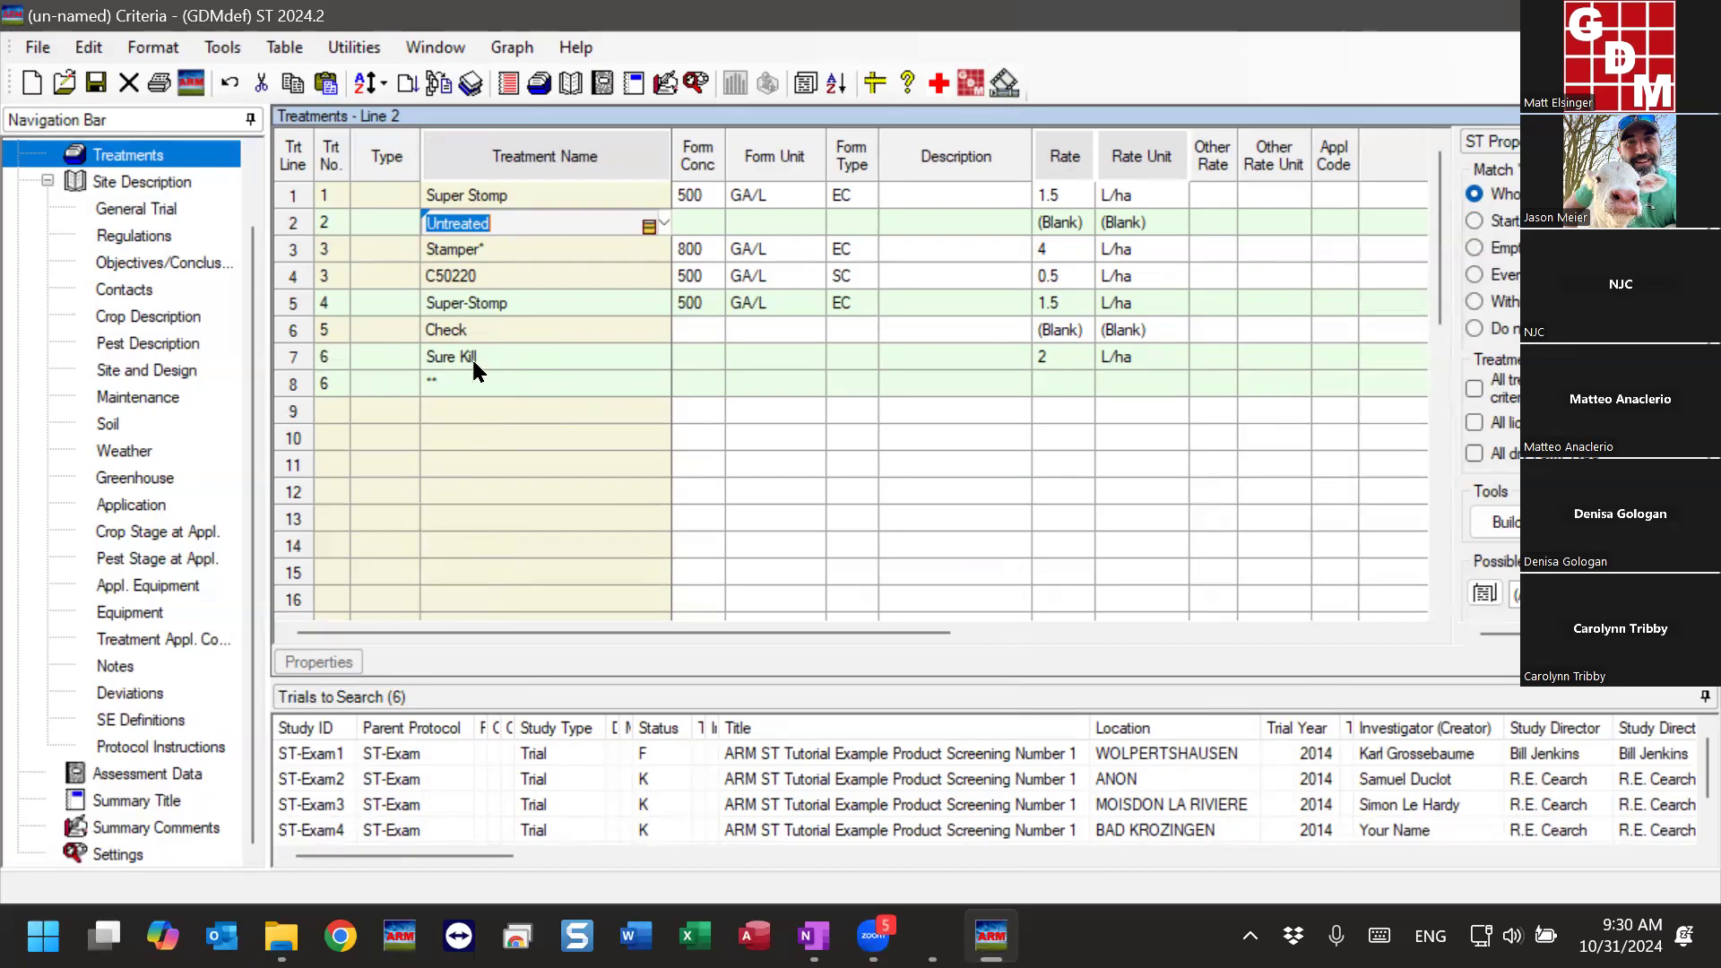
# - Examine how the Sure Kill line and the ** wildcard line are matched together as treatment 6
pyautogui.moveTo(471, 357); pyautogui.dragTo(470, 385)
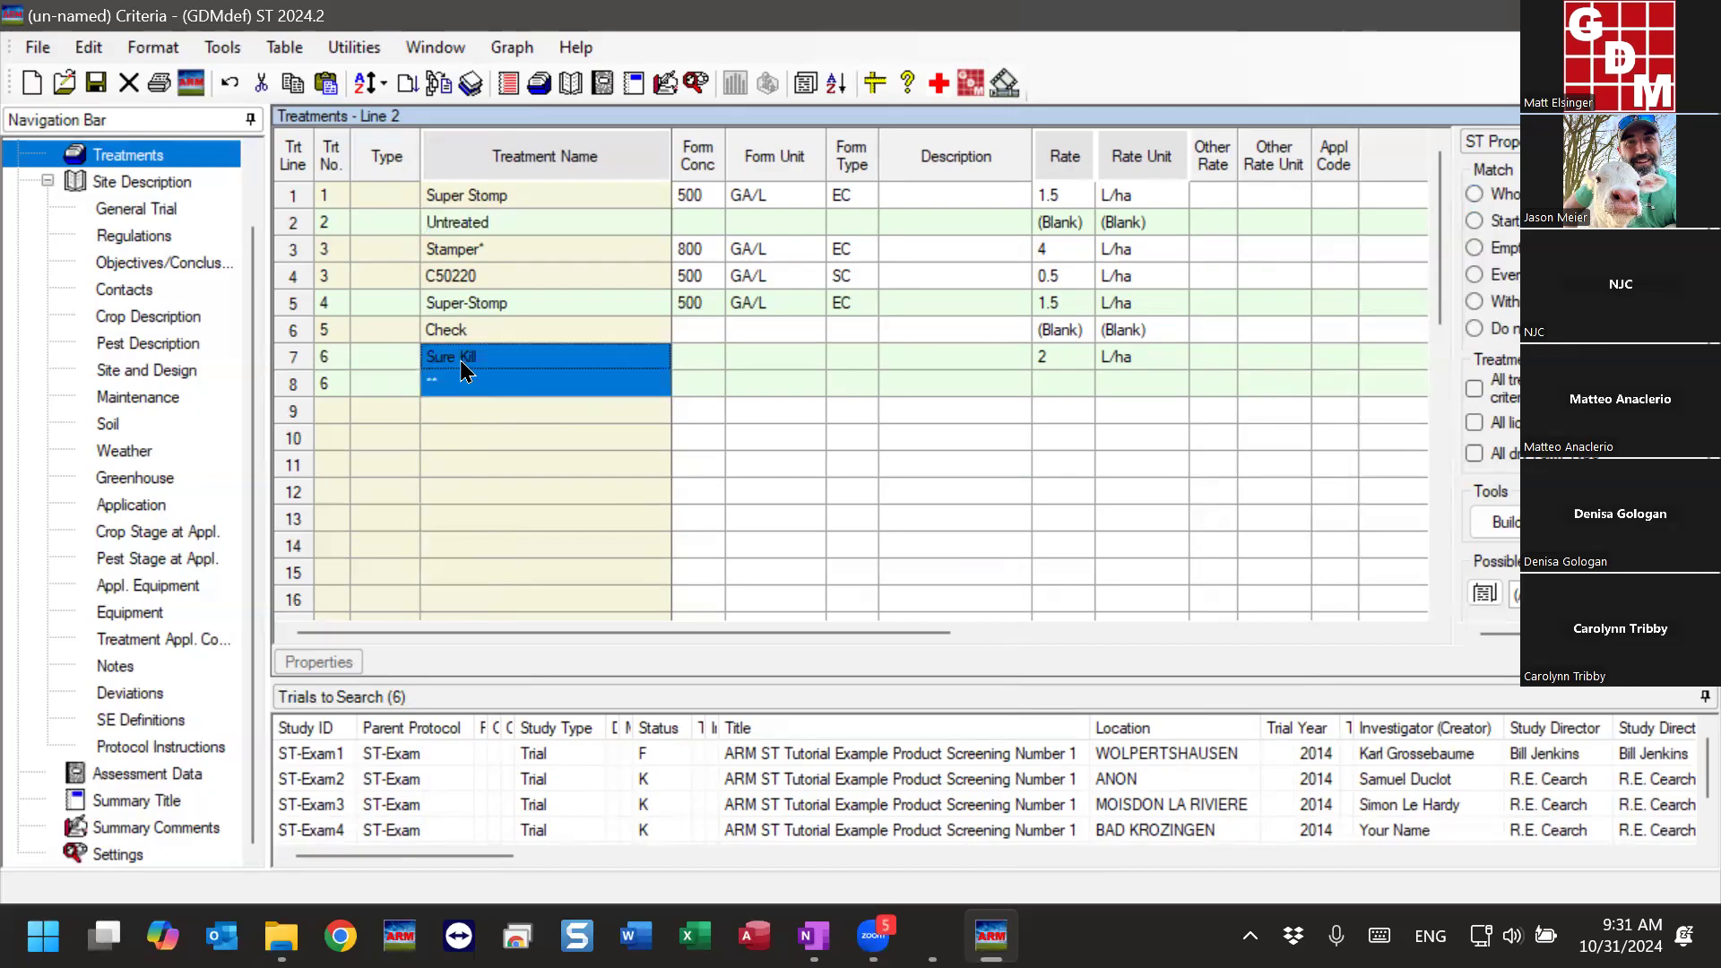
pyautogui.click(456, 374)
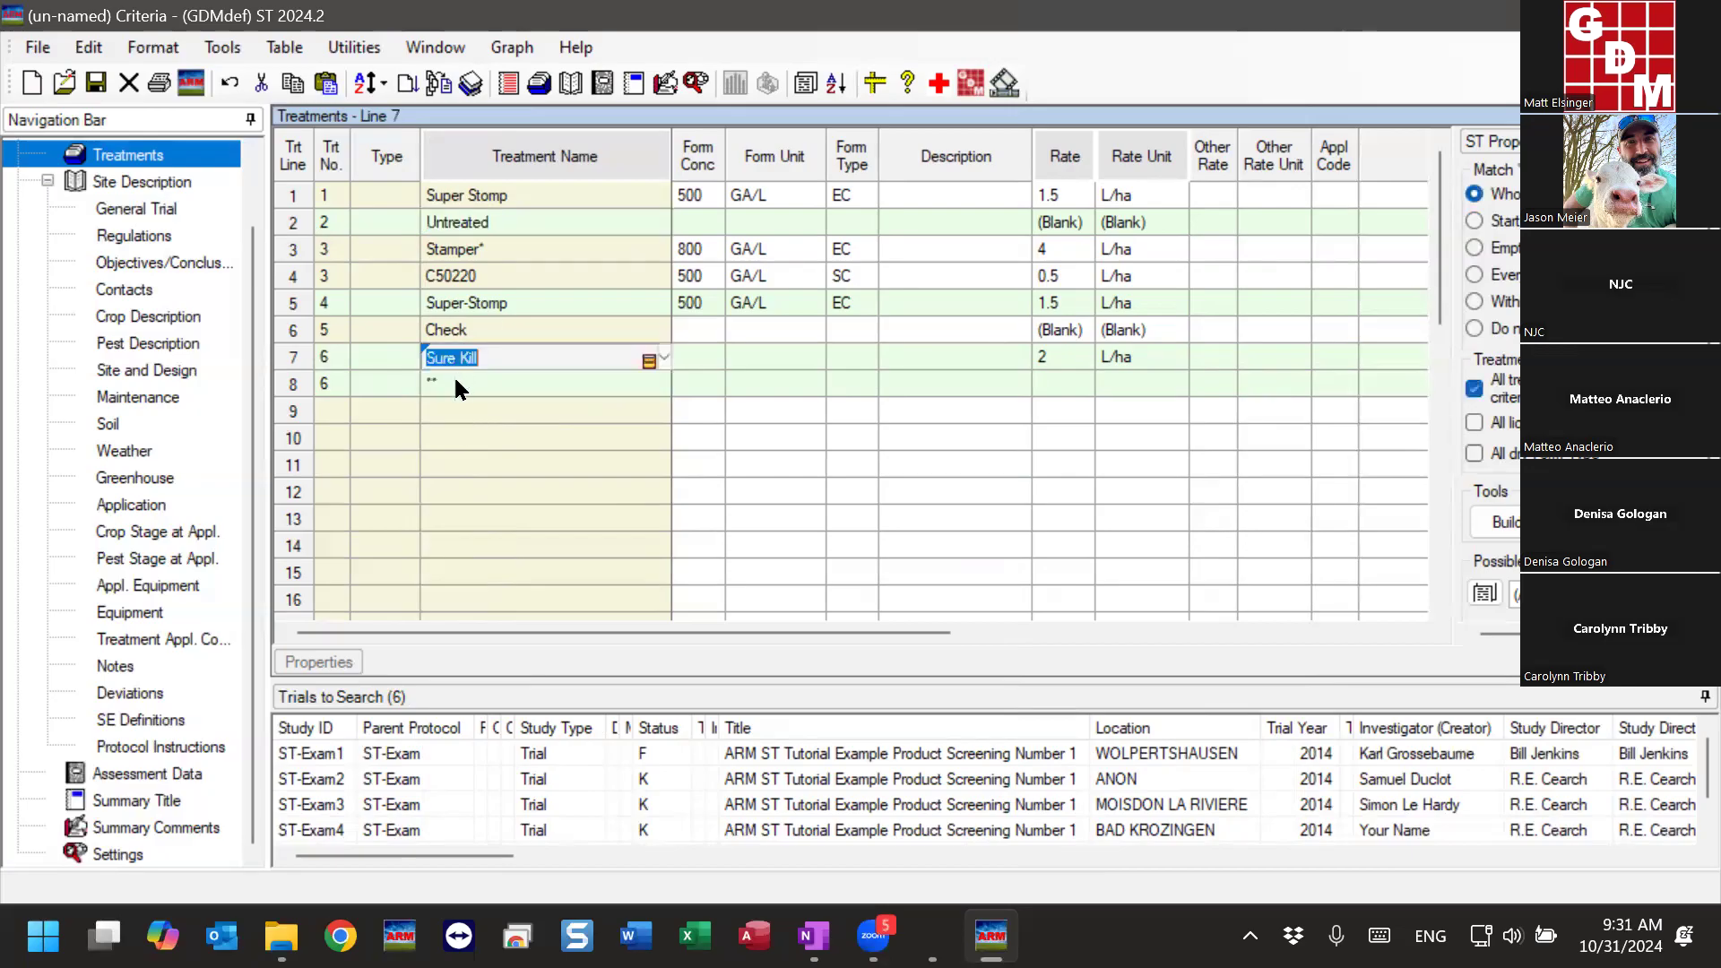
pyautogui.click(453, 391)
pyautogui.click(448, 374)
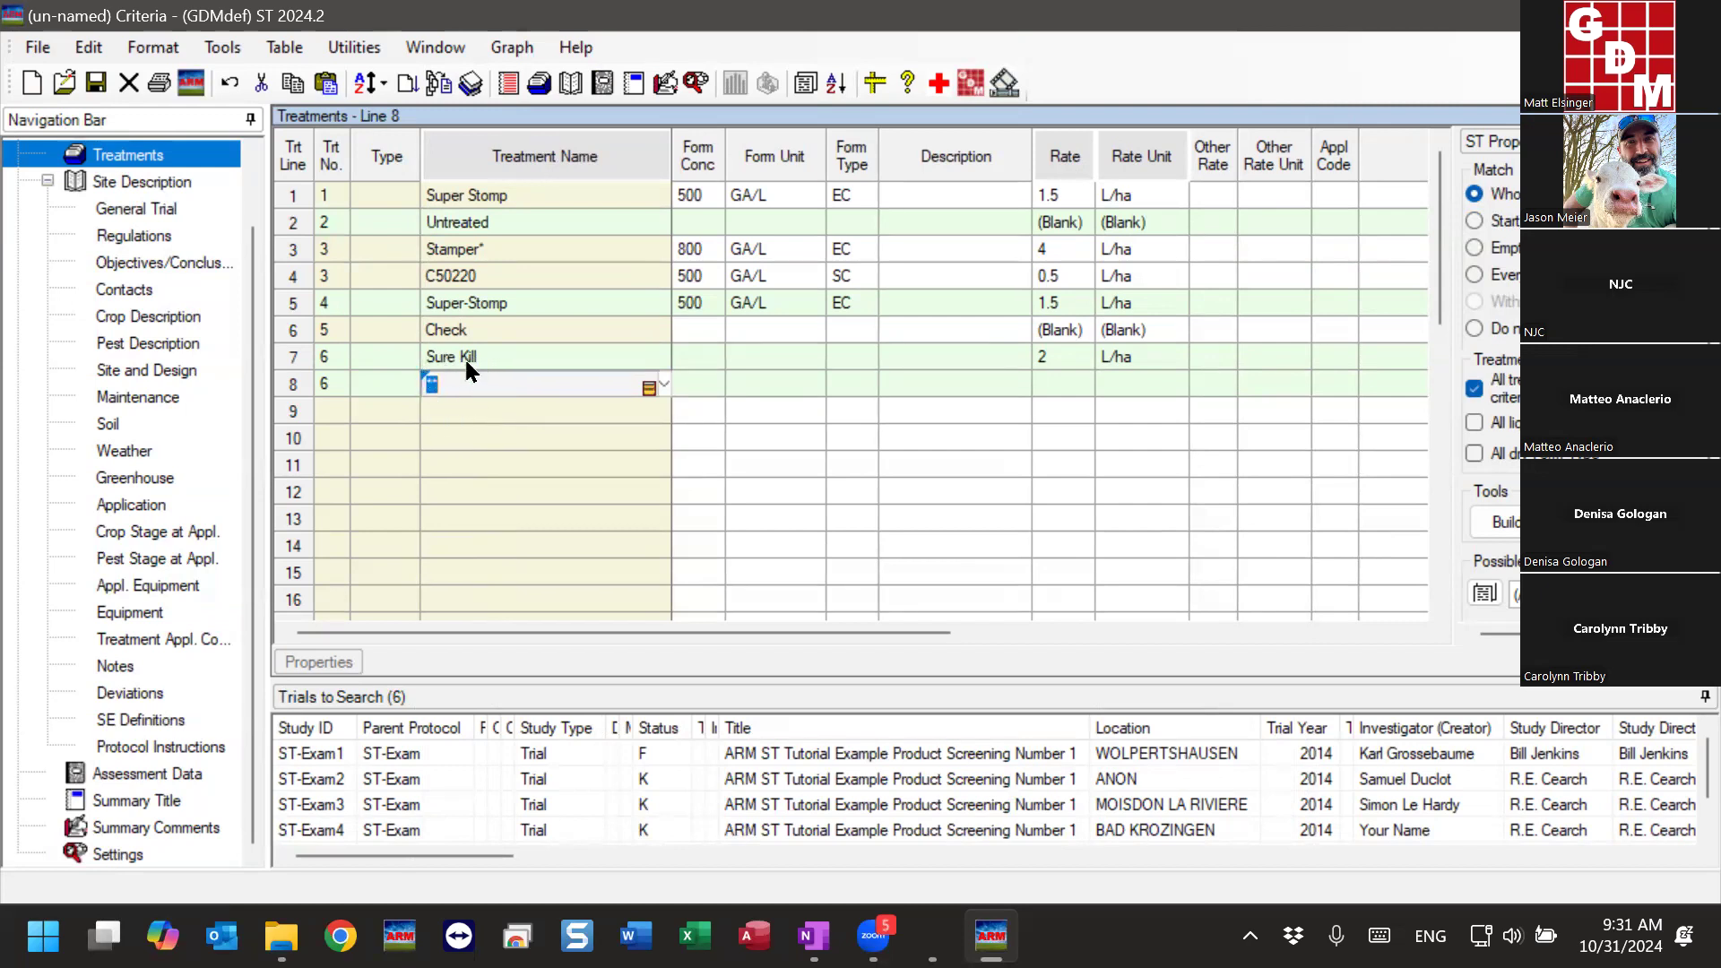
pyautogui.click(522, 356)
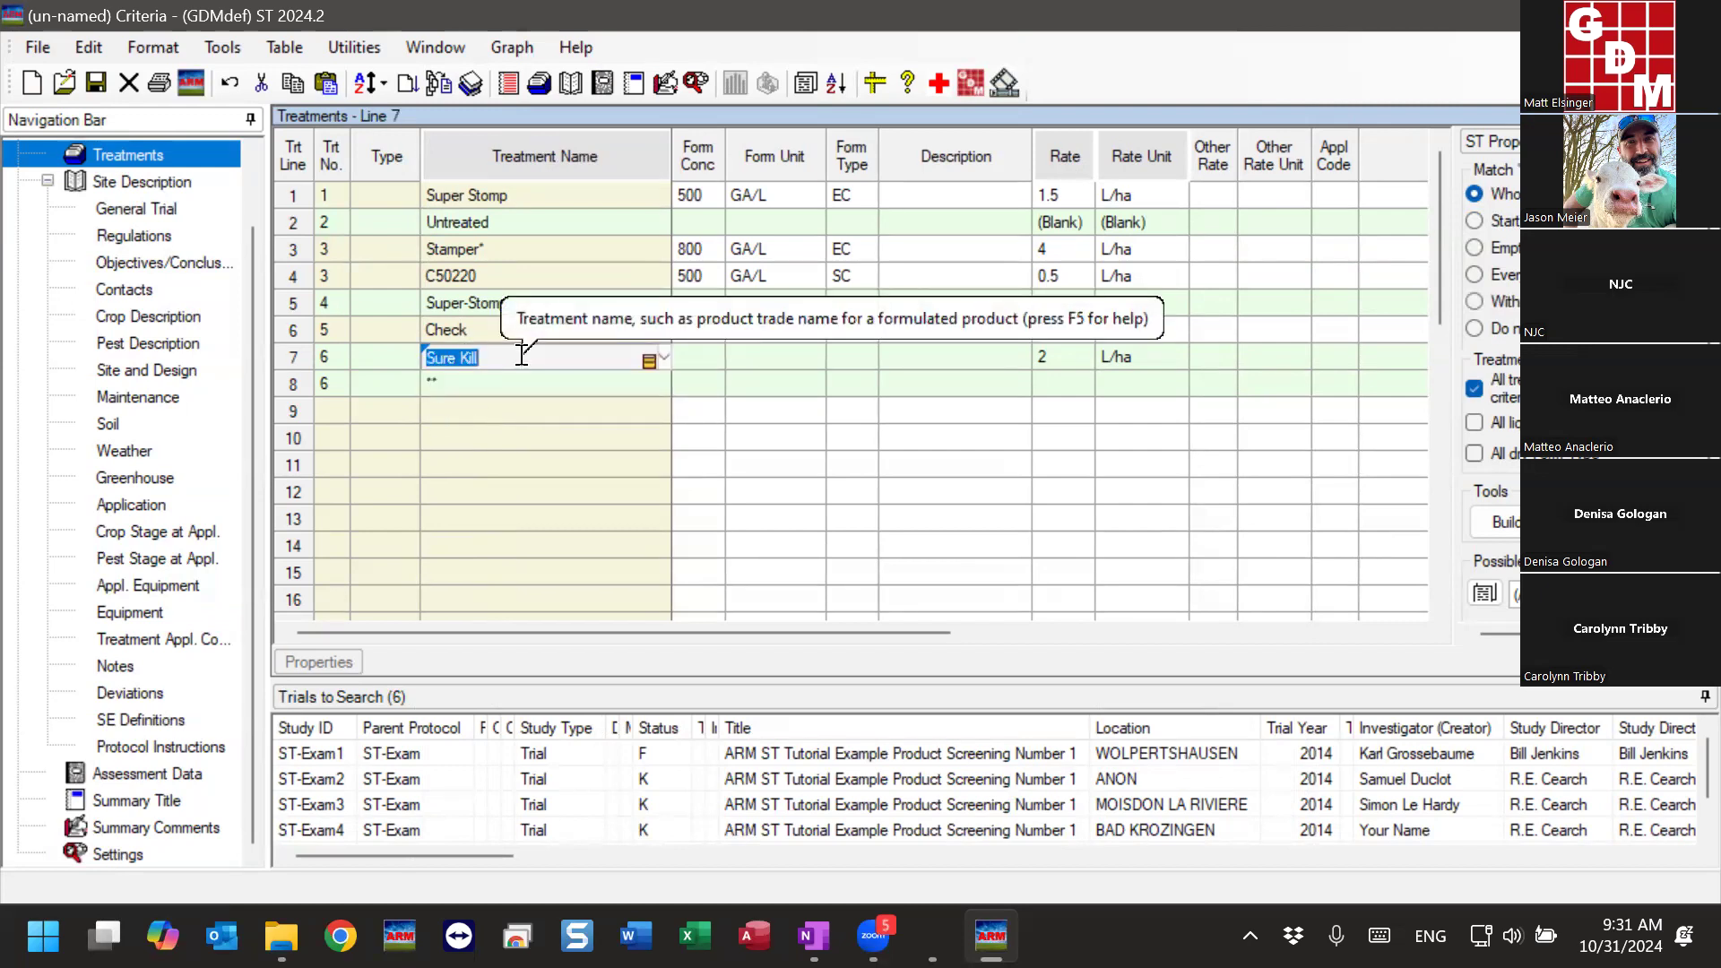
pyautogui.click(493, 386)
pyautogui.click(489, 360)
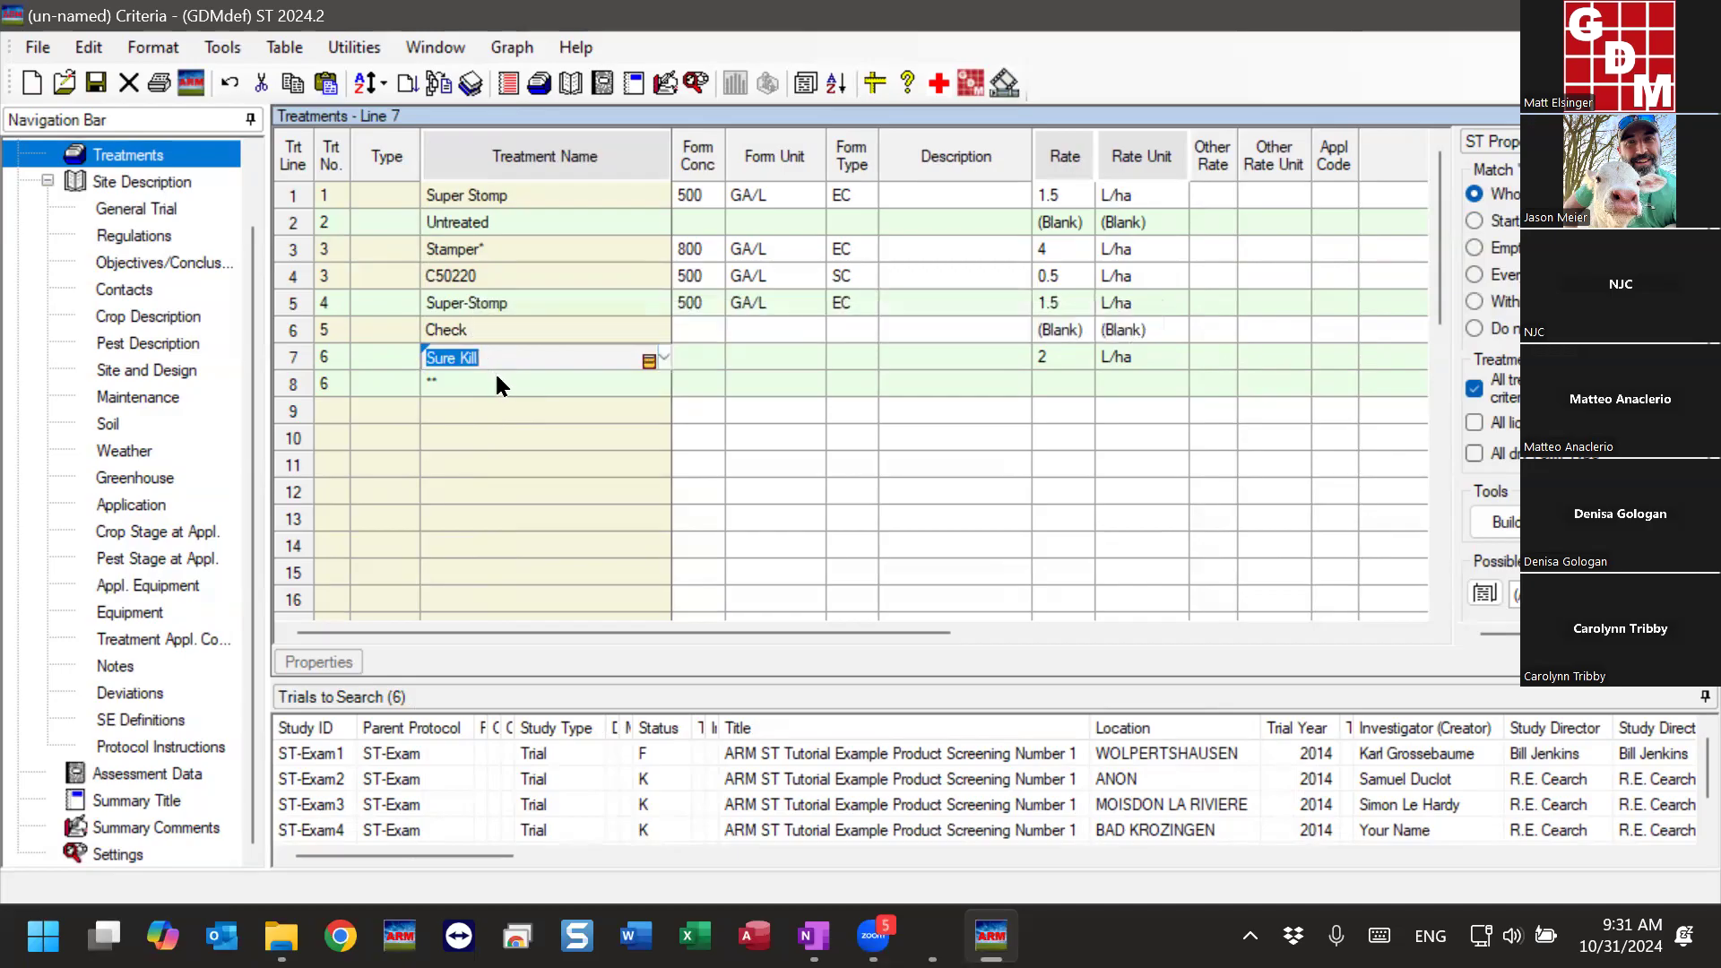
pyautogui.click(493, 360)
pyautogui.click(490, 415)
pyautogui.click(505, 355)
pyautogui.click(488, 384)
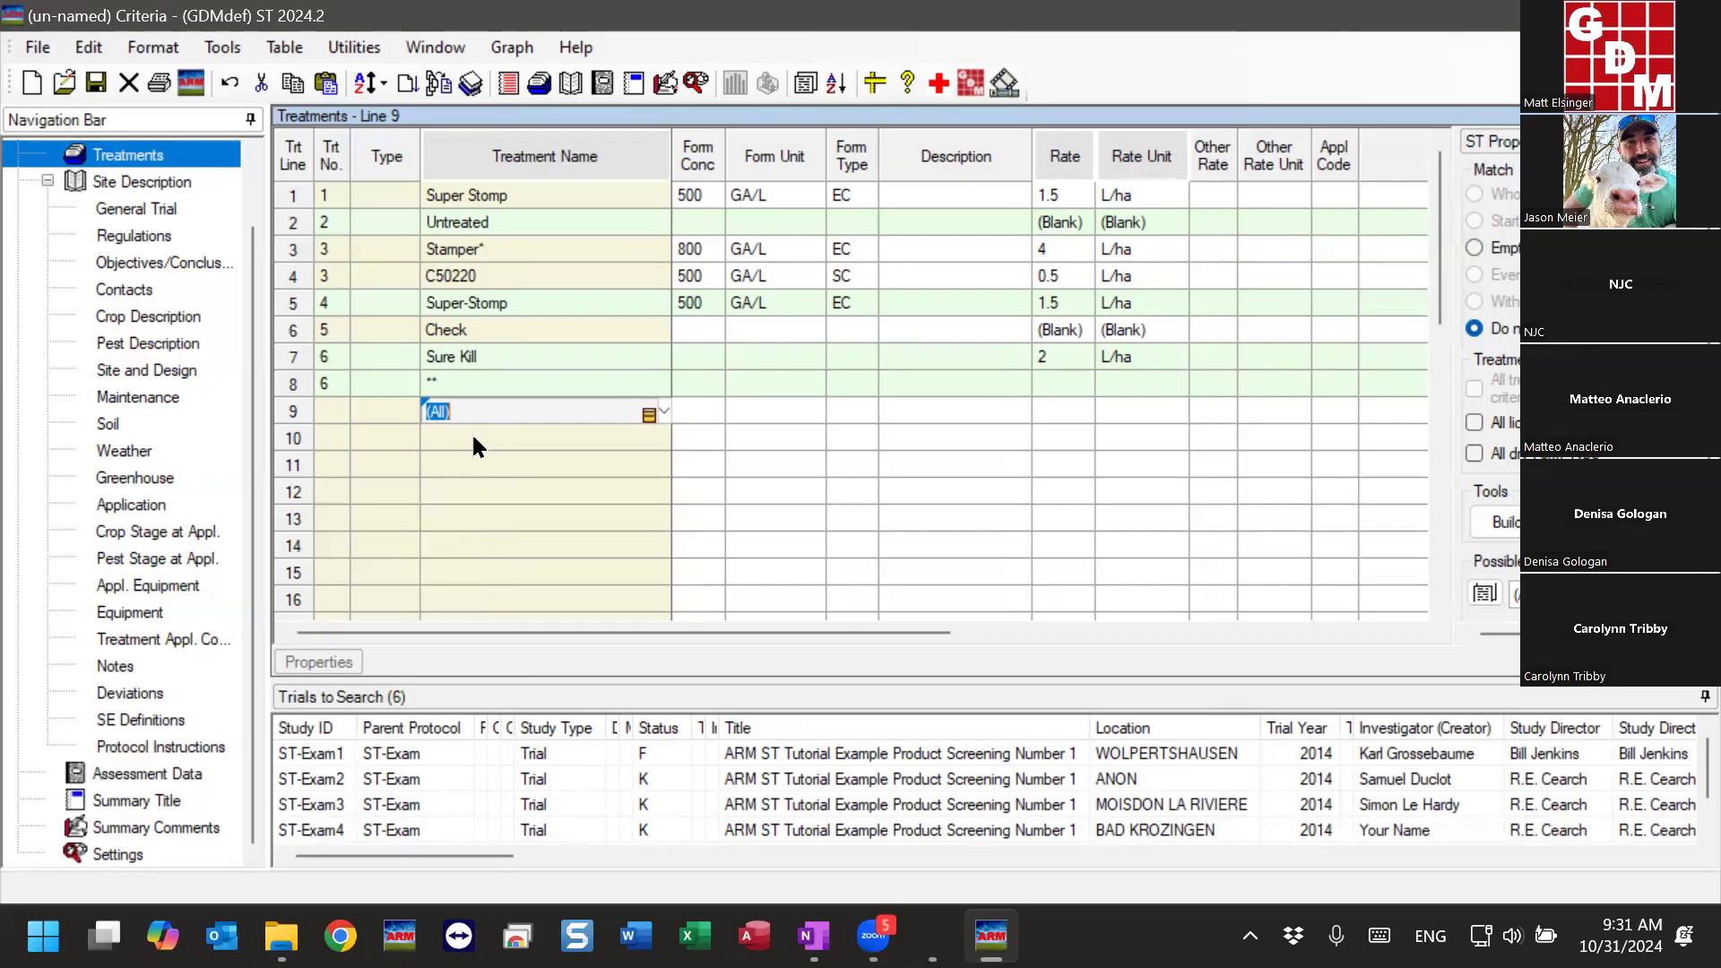
pyautogui.moveTo(442, 357); pyautogui.dragTo(459, 394)
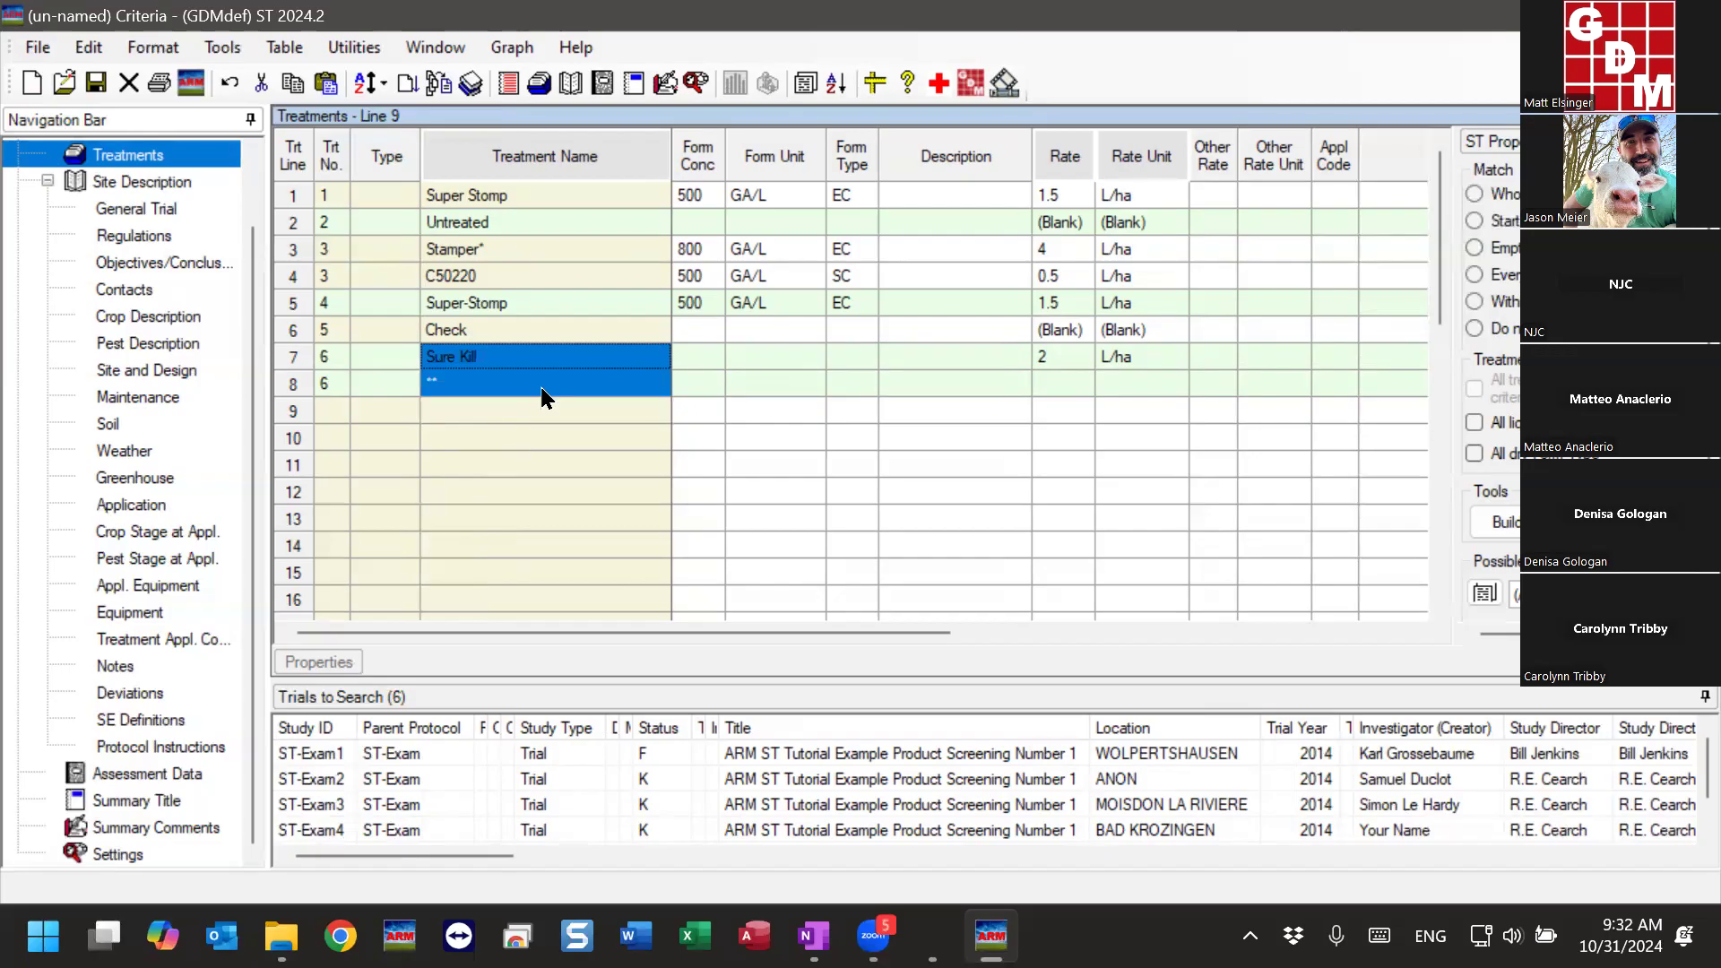
# - Compare the Untreated and Check treatments and inspect the equivalent treatment number entered for Check
pyautogui.click(471, 223)
pyautogui.click(477, 325)
pyautogui.click(499, 224)
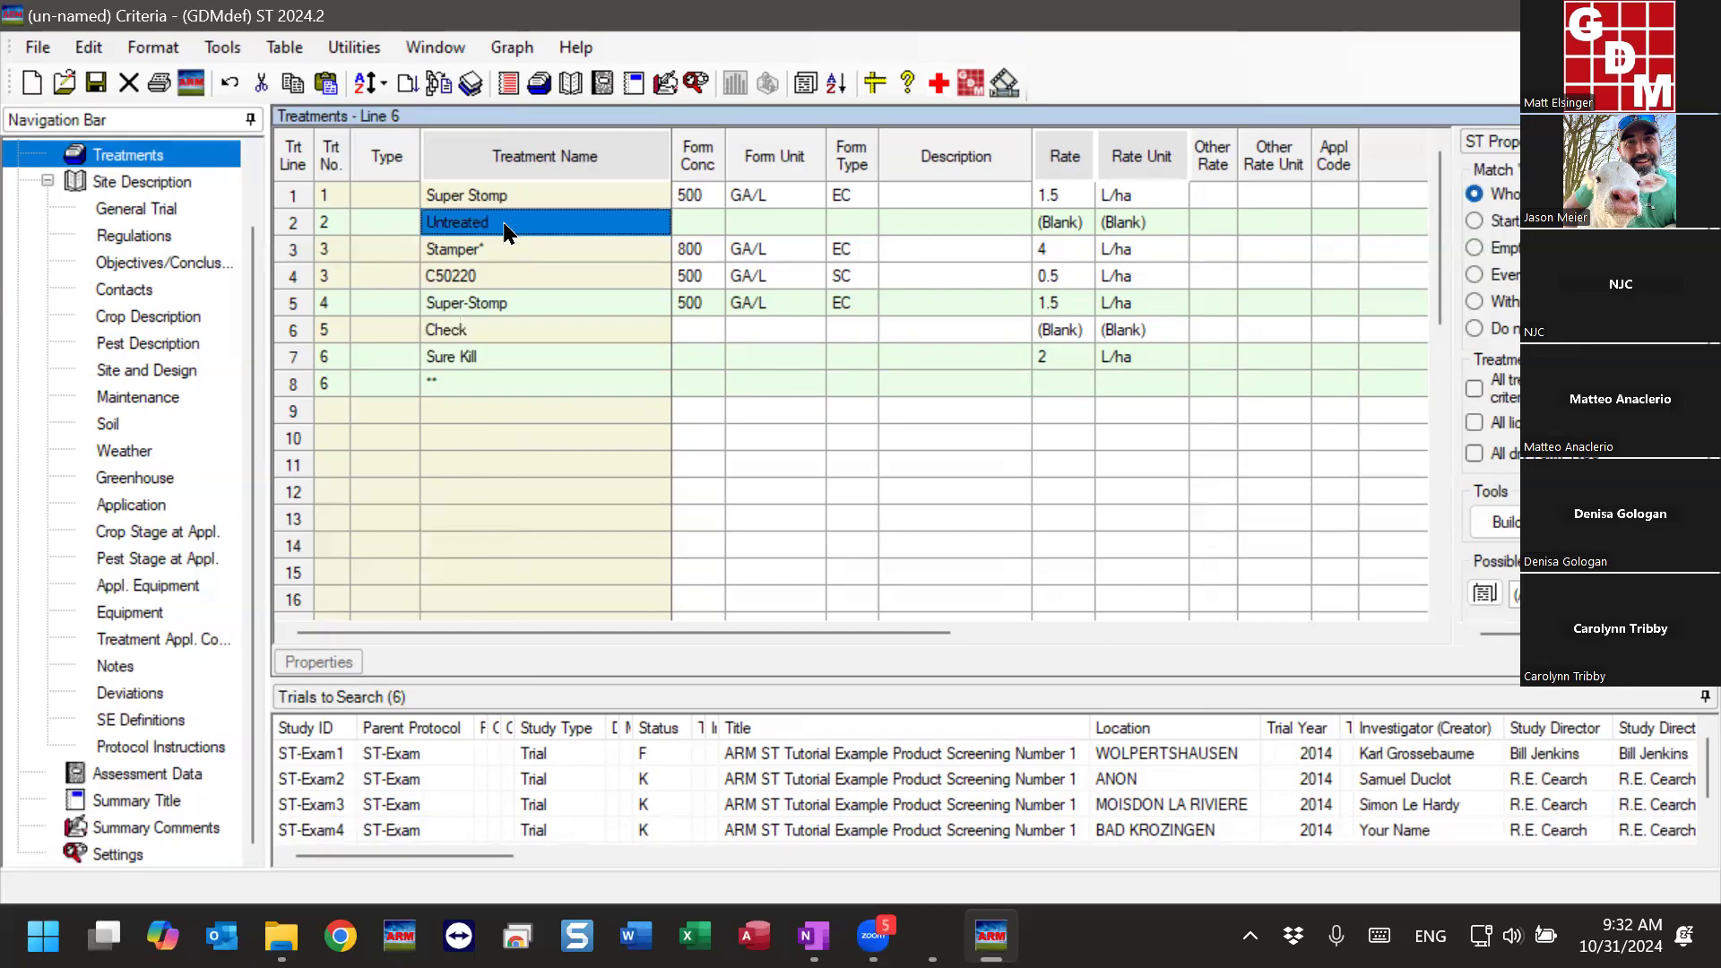
pyautogui.click(475, 332)
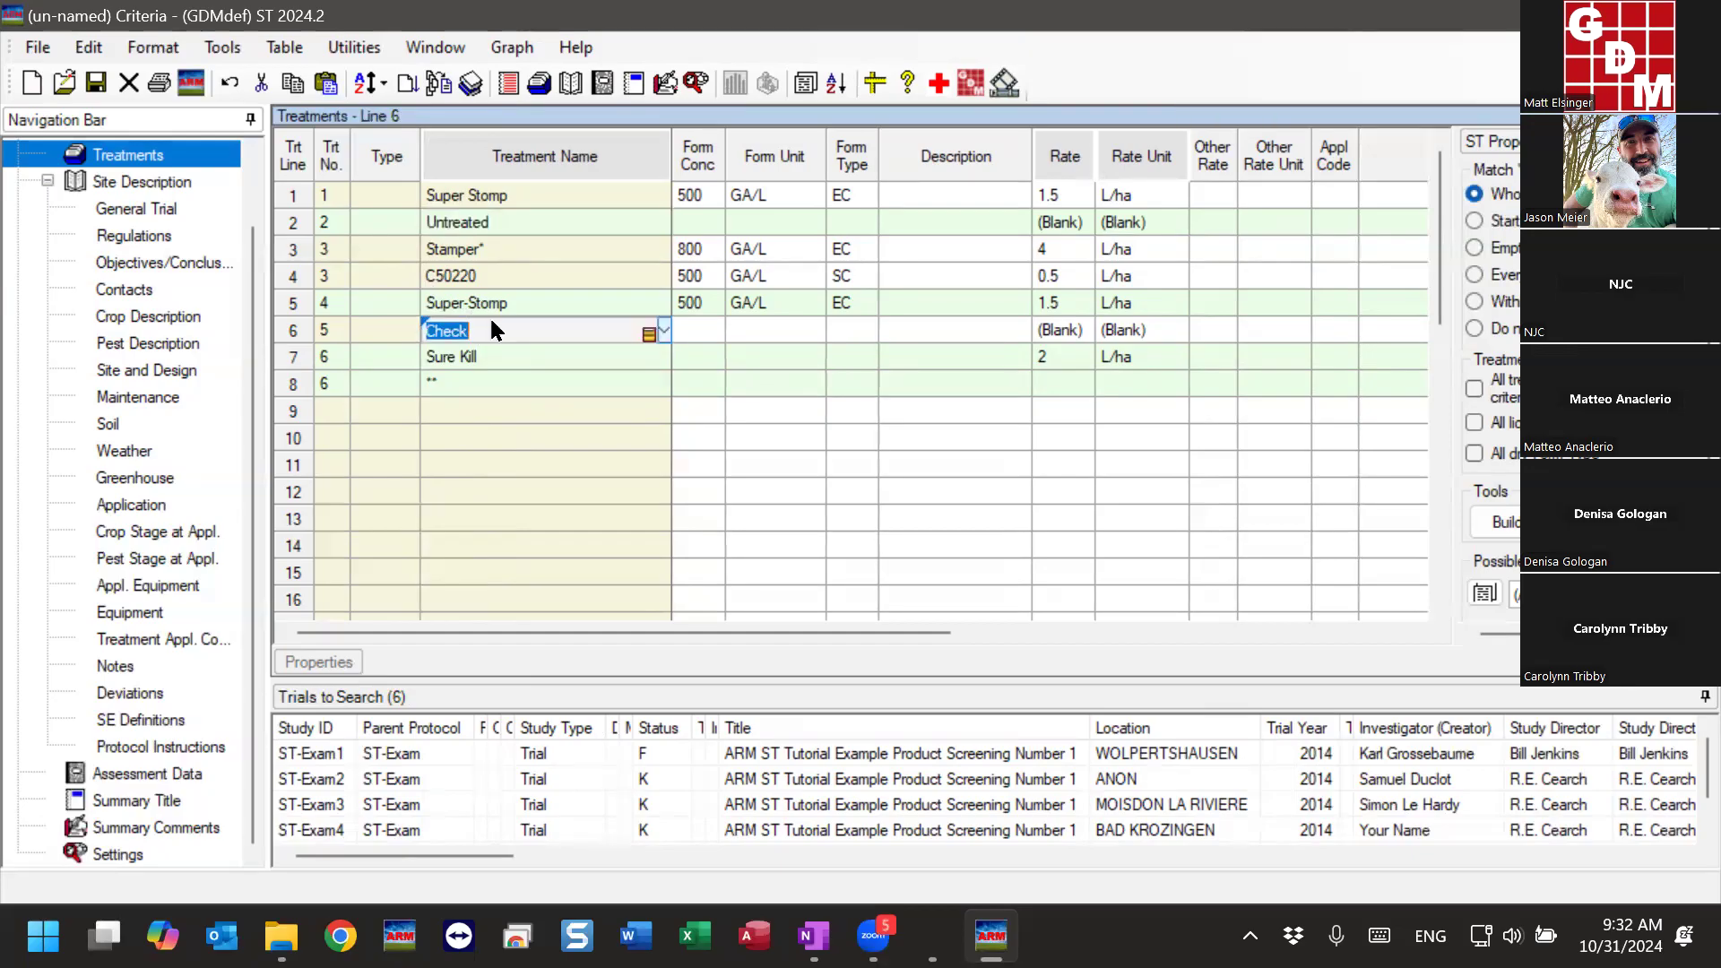
pyautogui.moveTo(566, 630); pyautogui.dragTo(1256, 552)
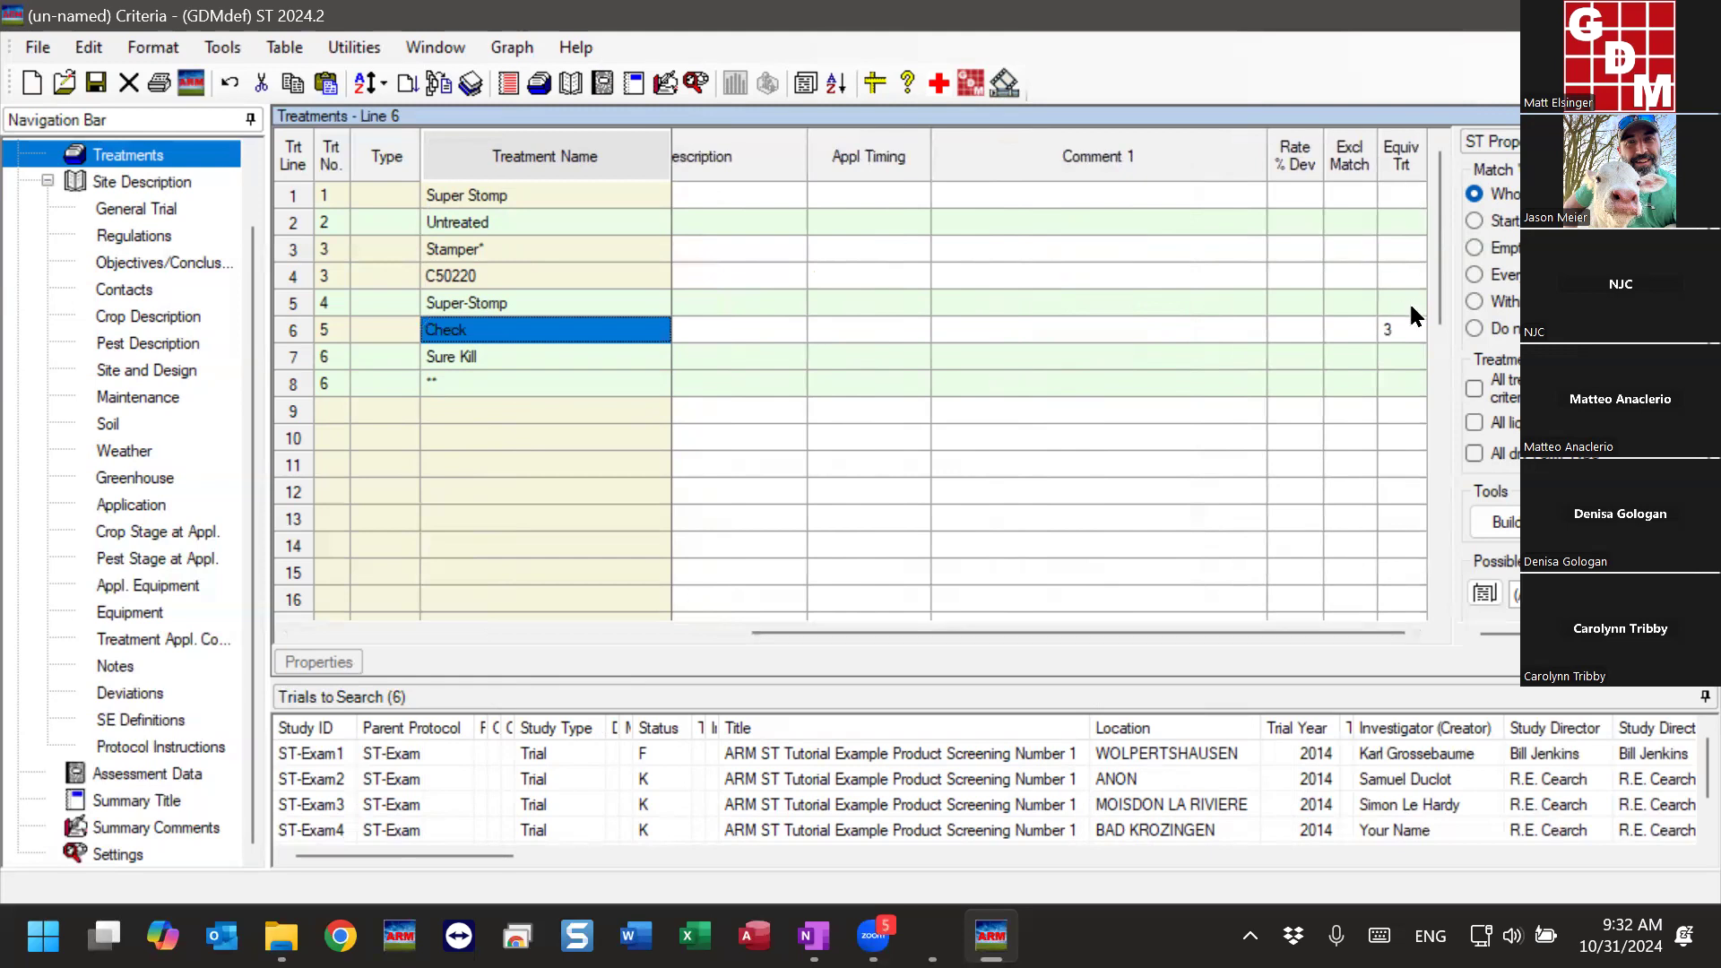
pyautogui.click(1397, 328)
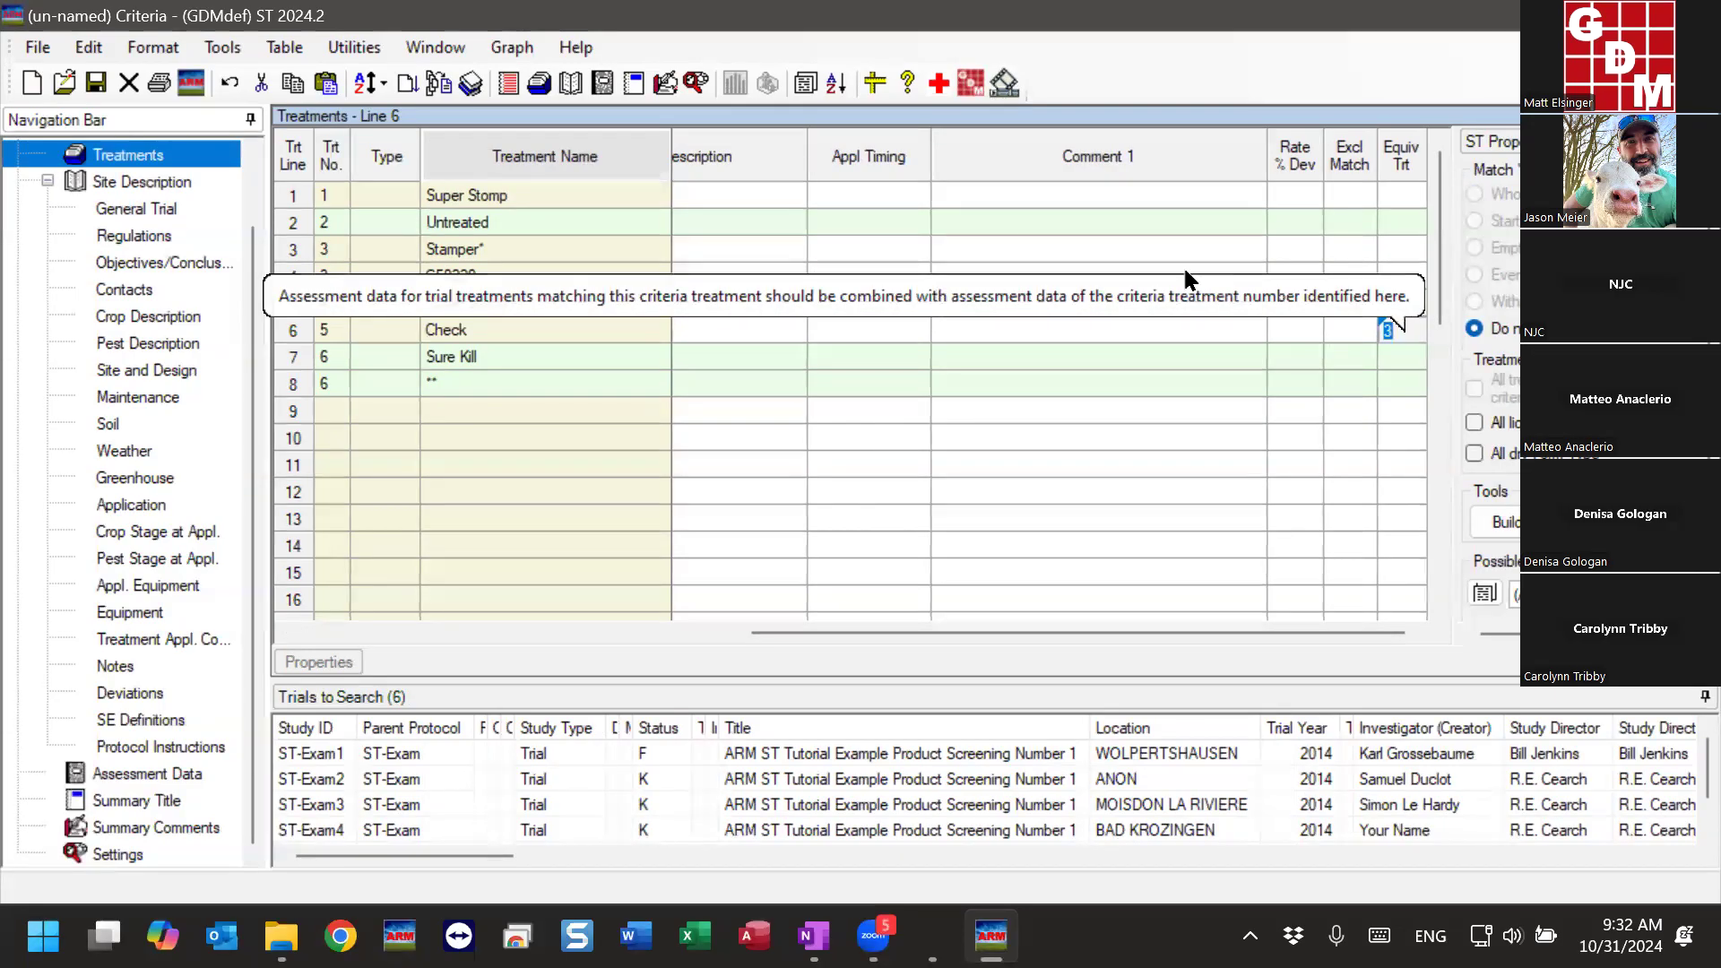
pyautogui.click(482, 228)
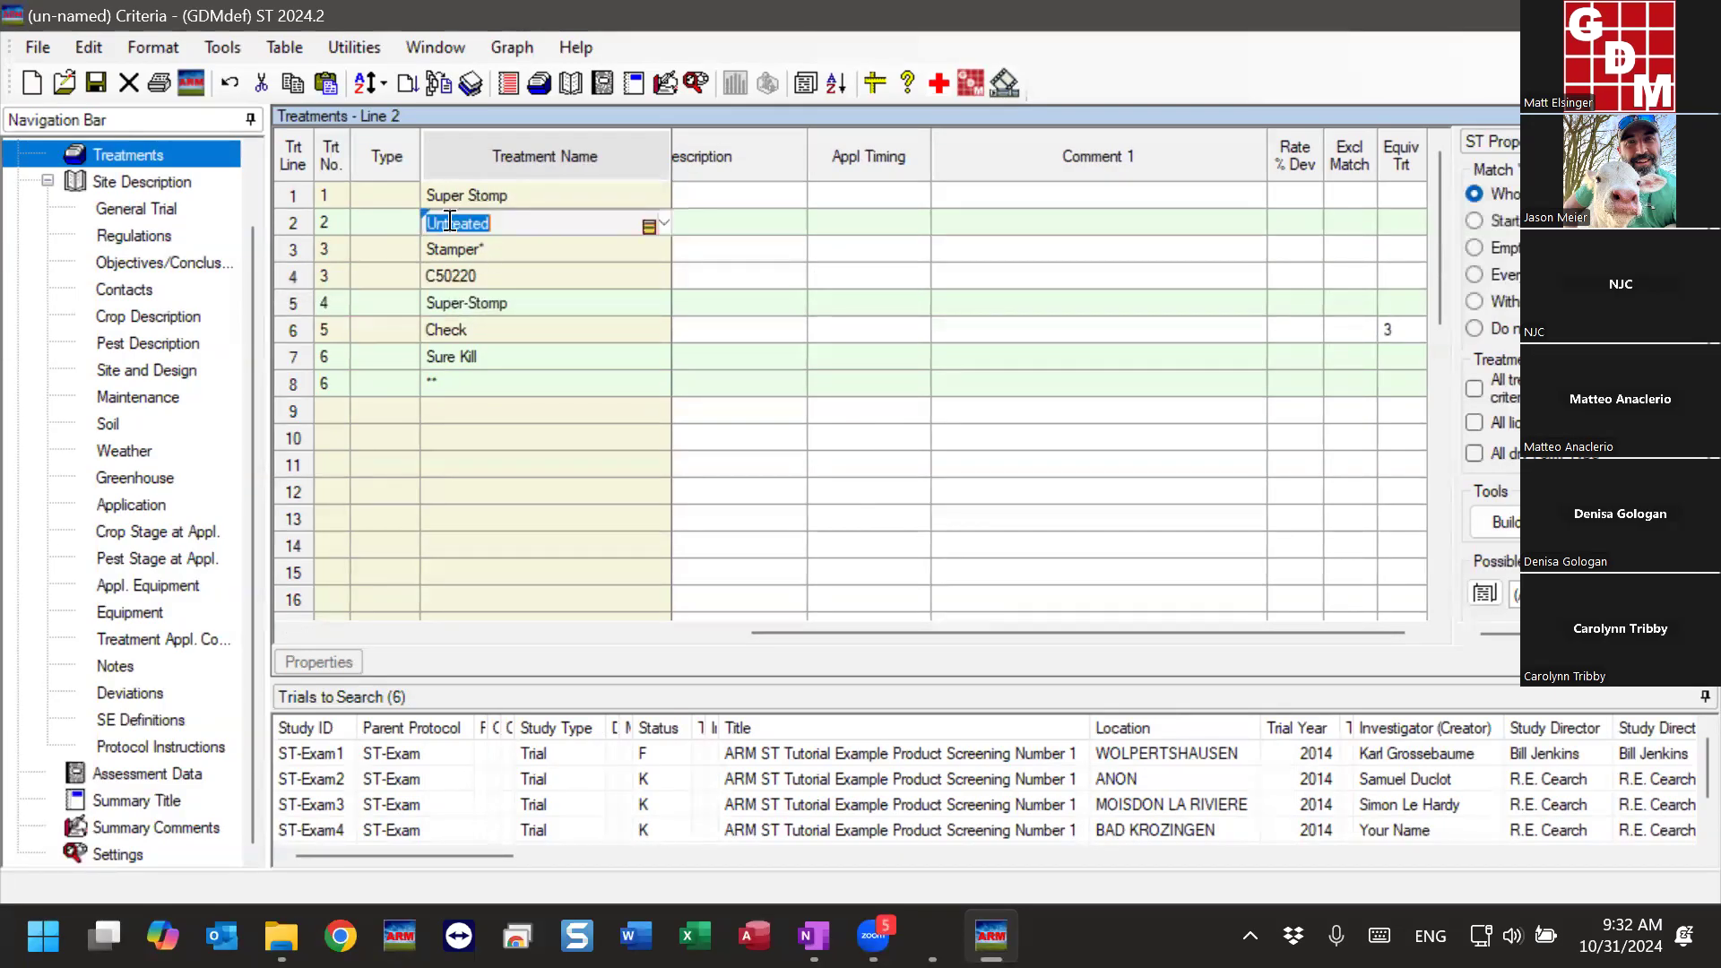
# - Compare the Untreated and Check lines and inspect the wildcard entries Stamper* and ** in the criteria treatments
pyautogui.click(495, 221)
pyautogui.click(448, 325)
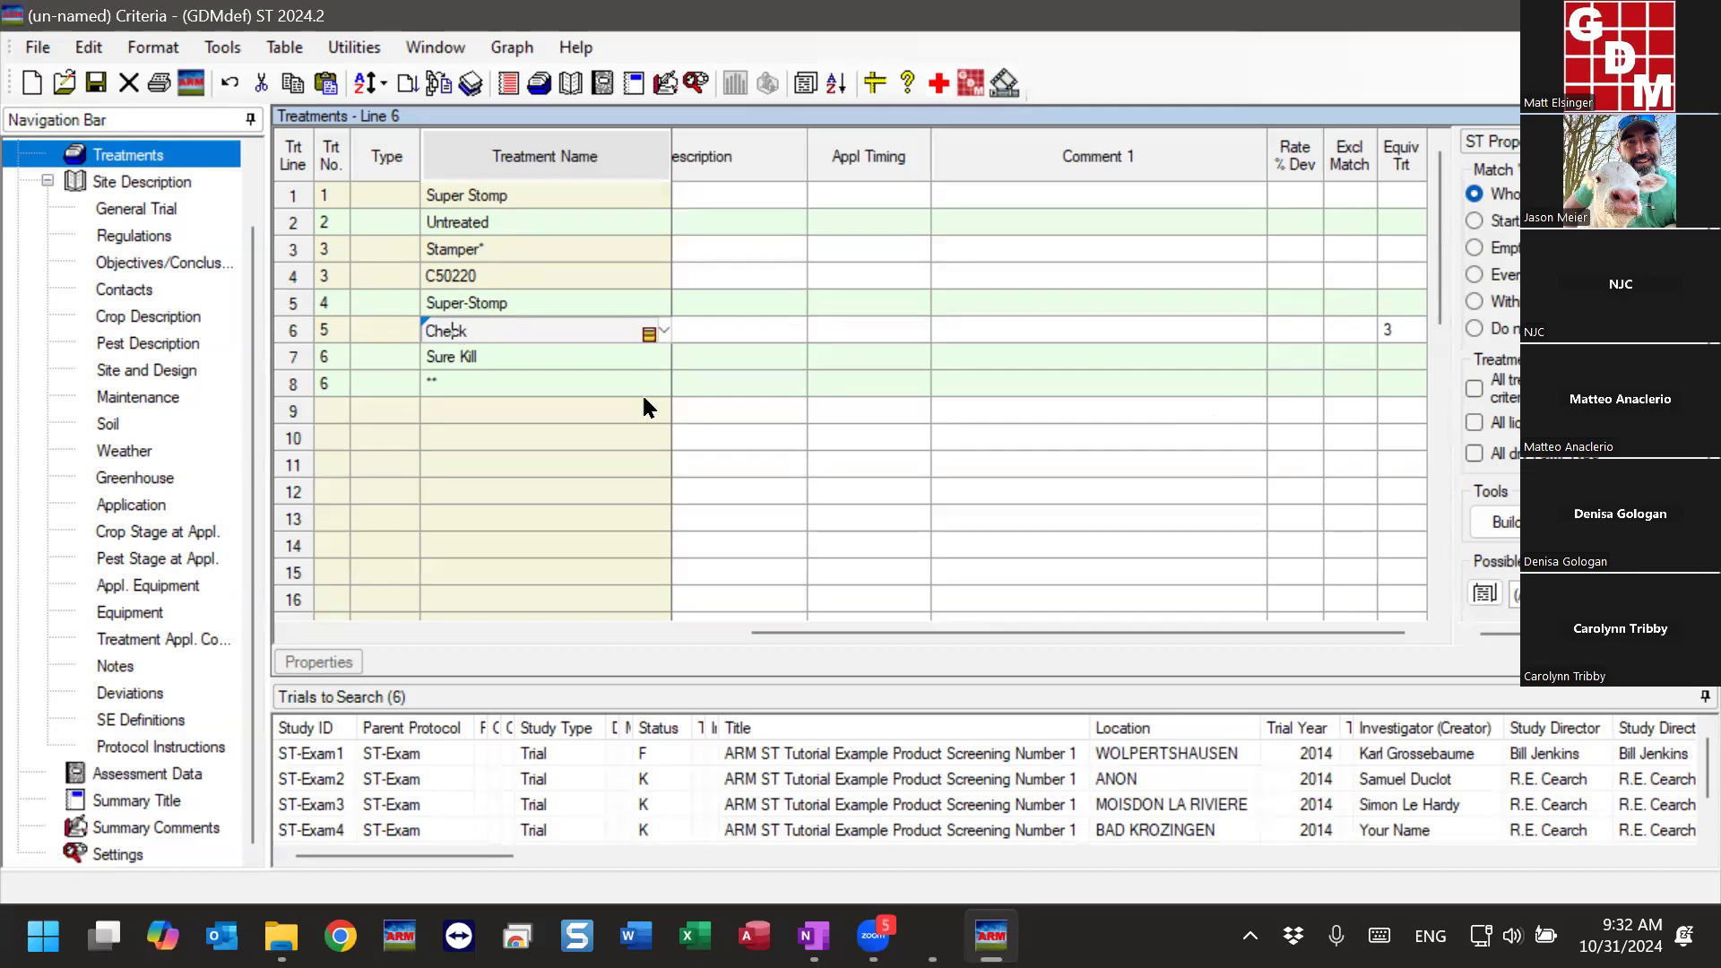
pyautogui.click(526, 244)
pyautogui.moveTo(817, 633); pyautogui.dragTo(366, 633)
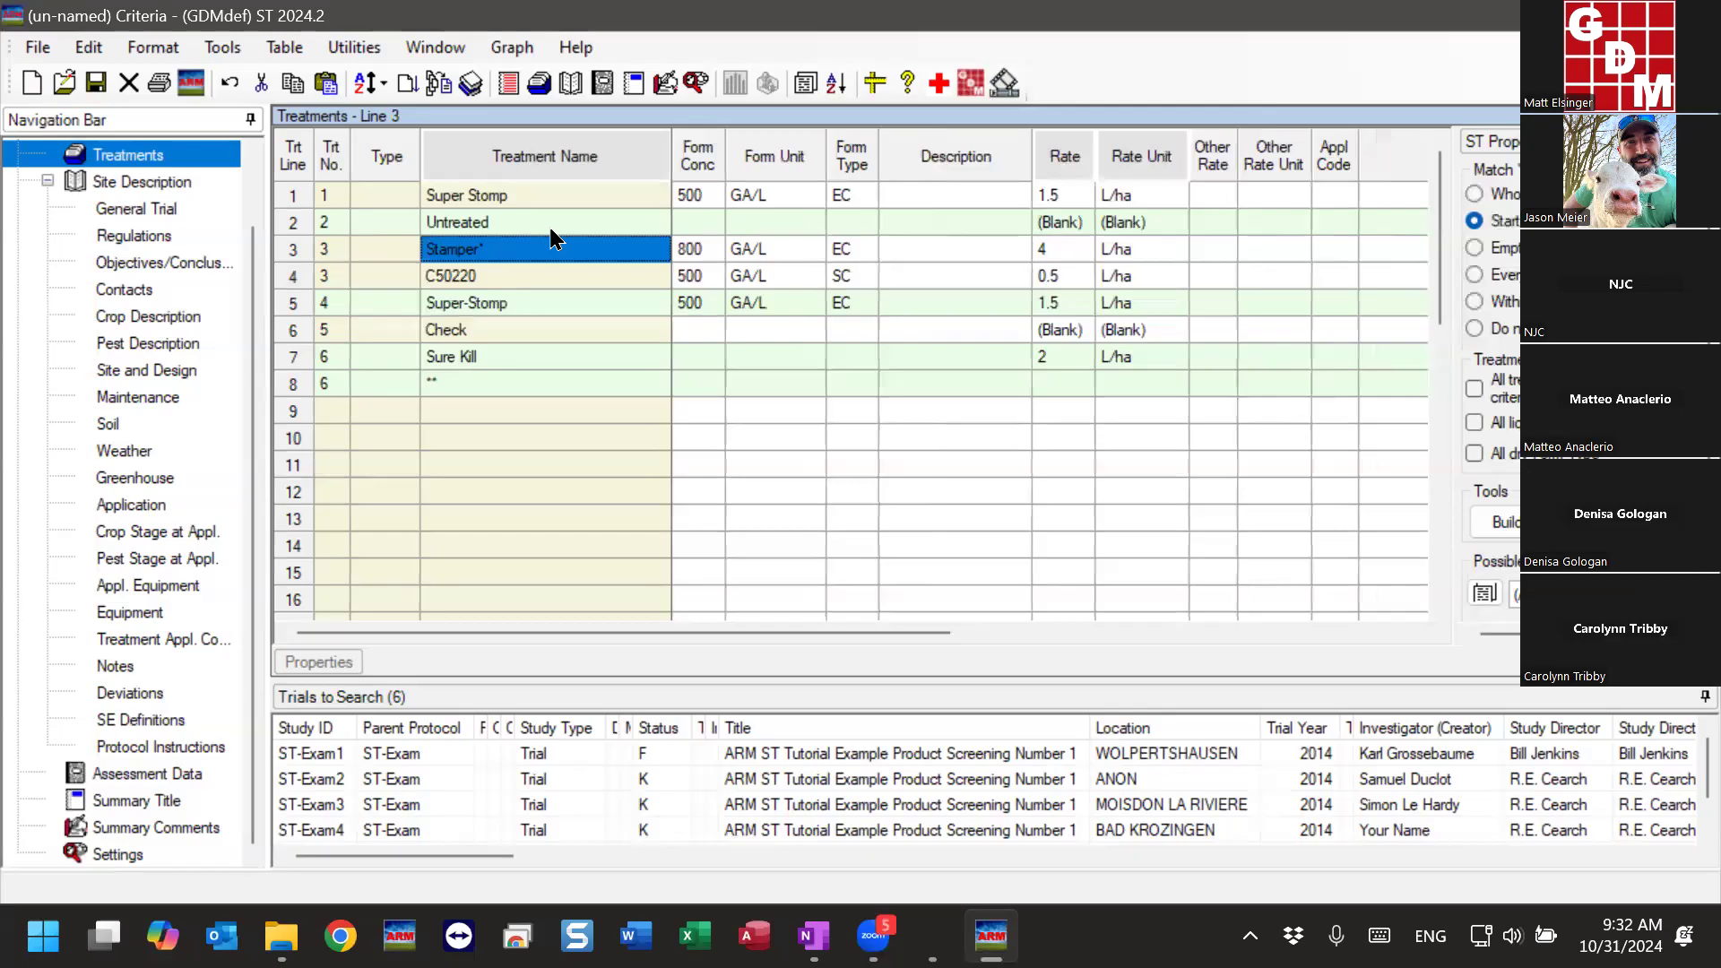
pyautogui.click(524, 255)
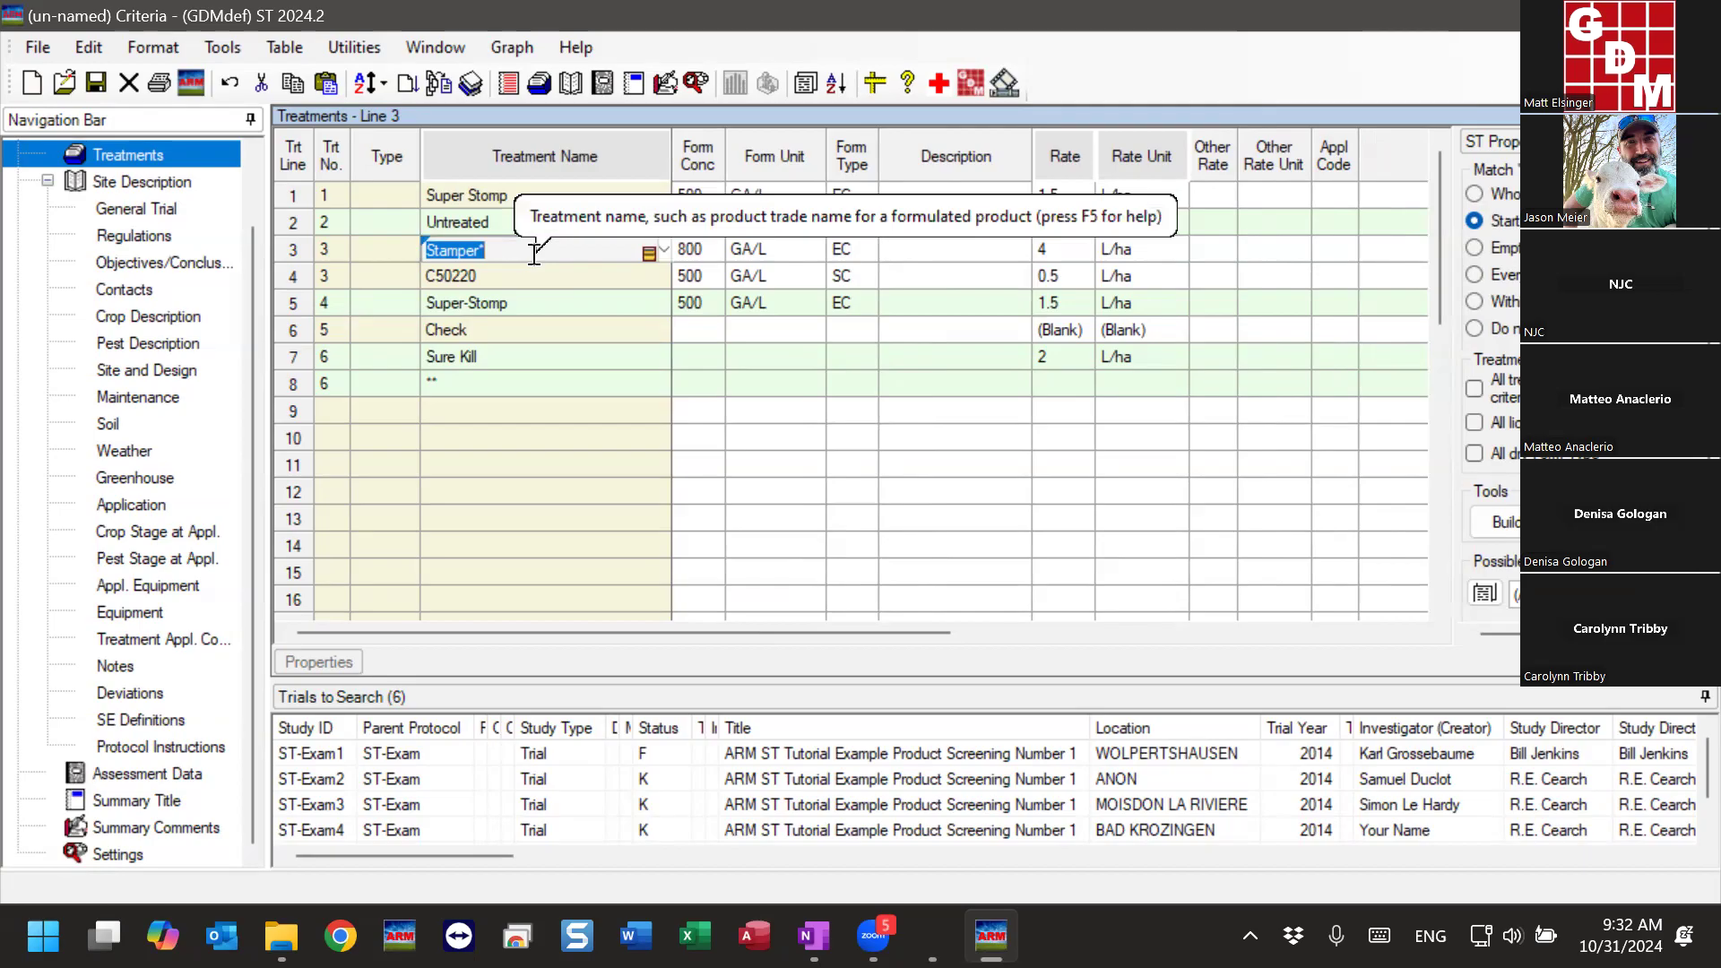
pyautogui.click(486, 381)
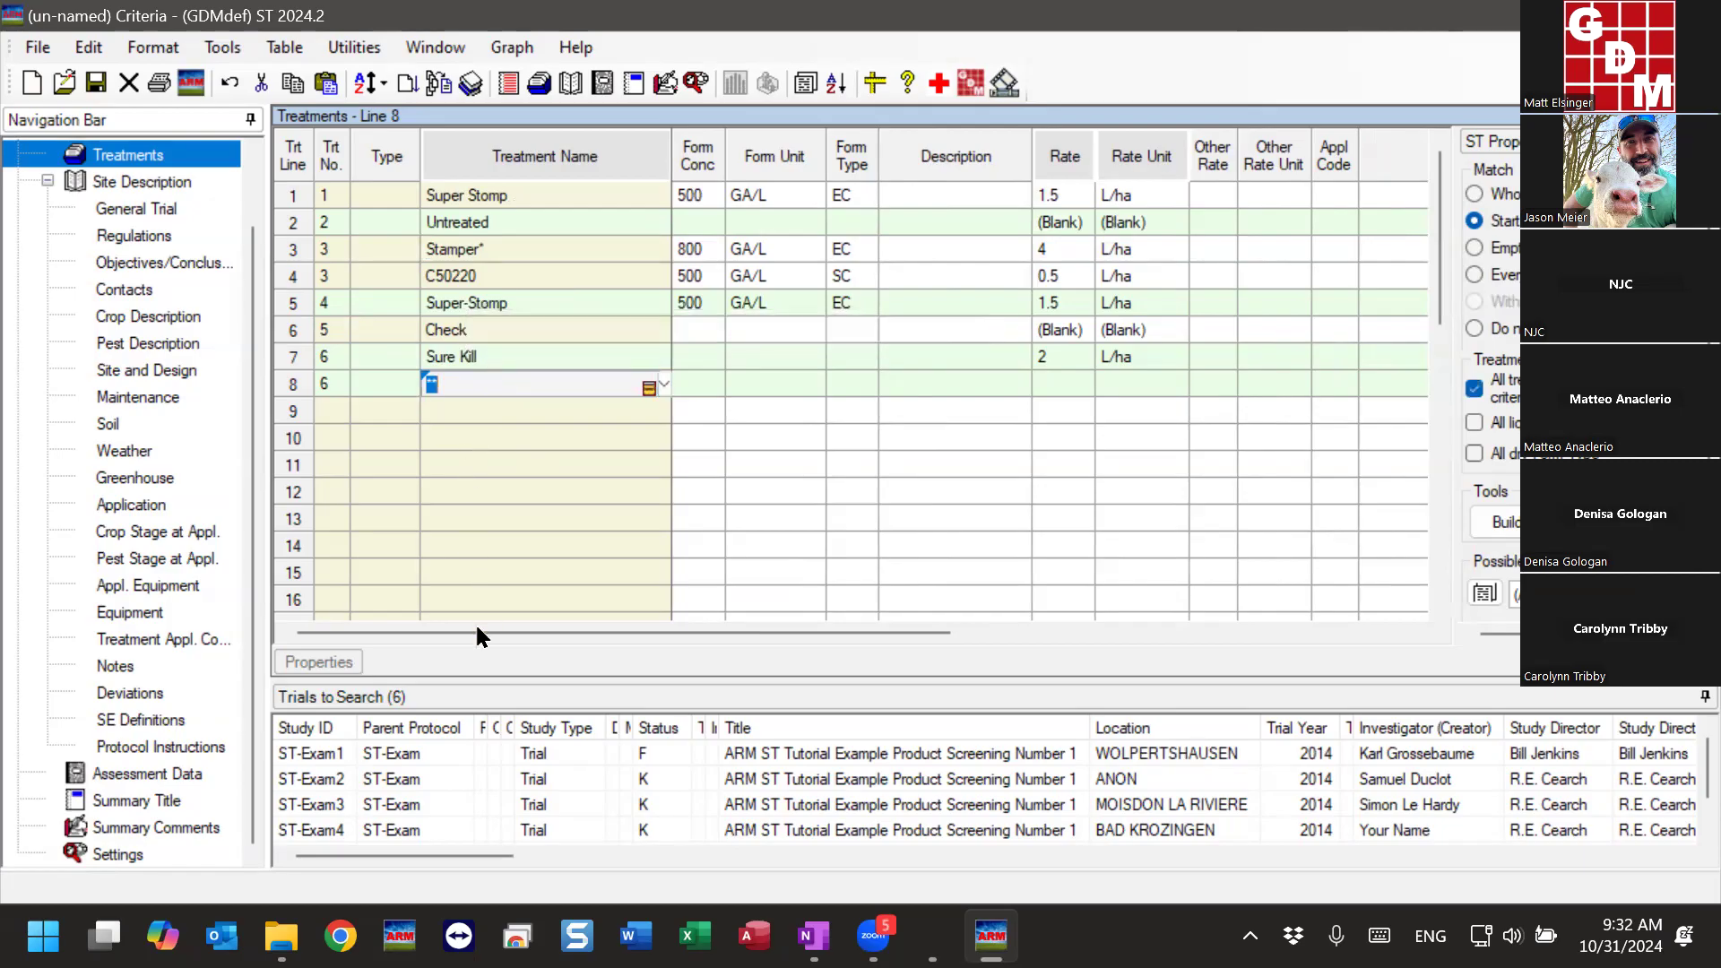
# - Set the equivalent treatment number of the Check line to 2
pyautogui.moveTo(411, 631); pyautogui.dragTo(880, 614)
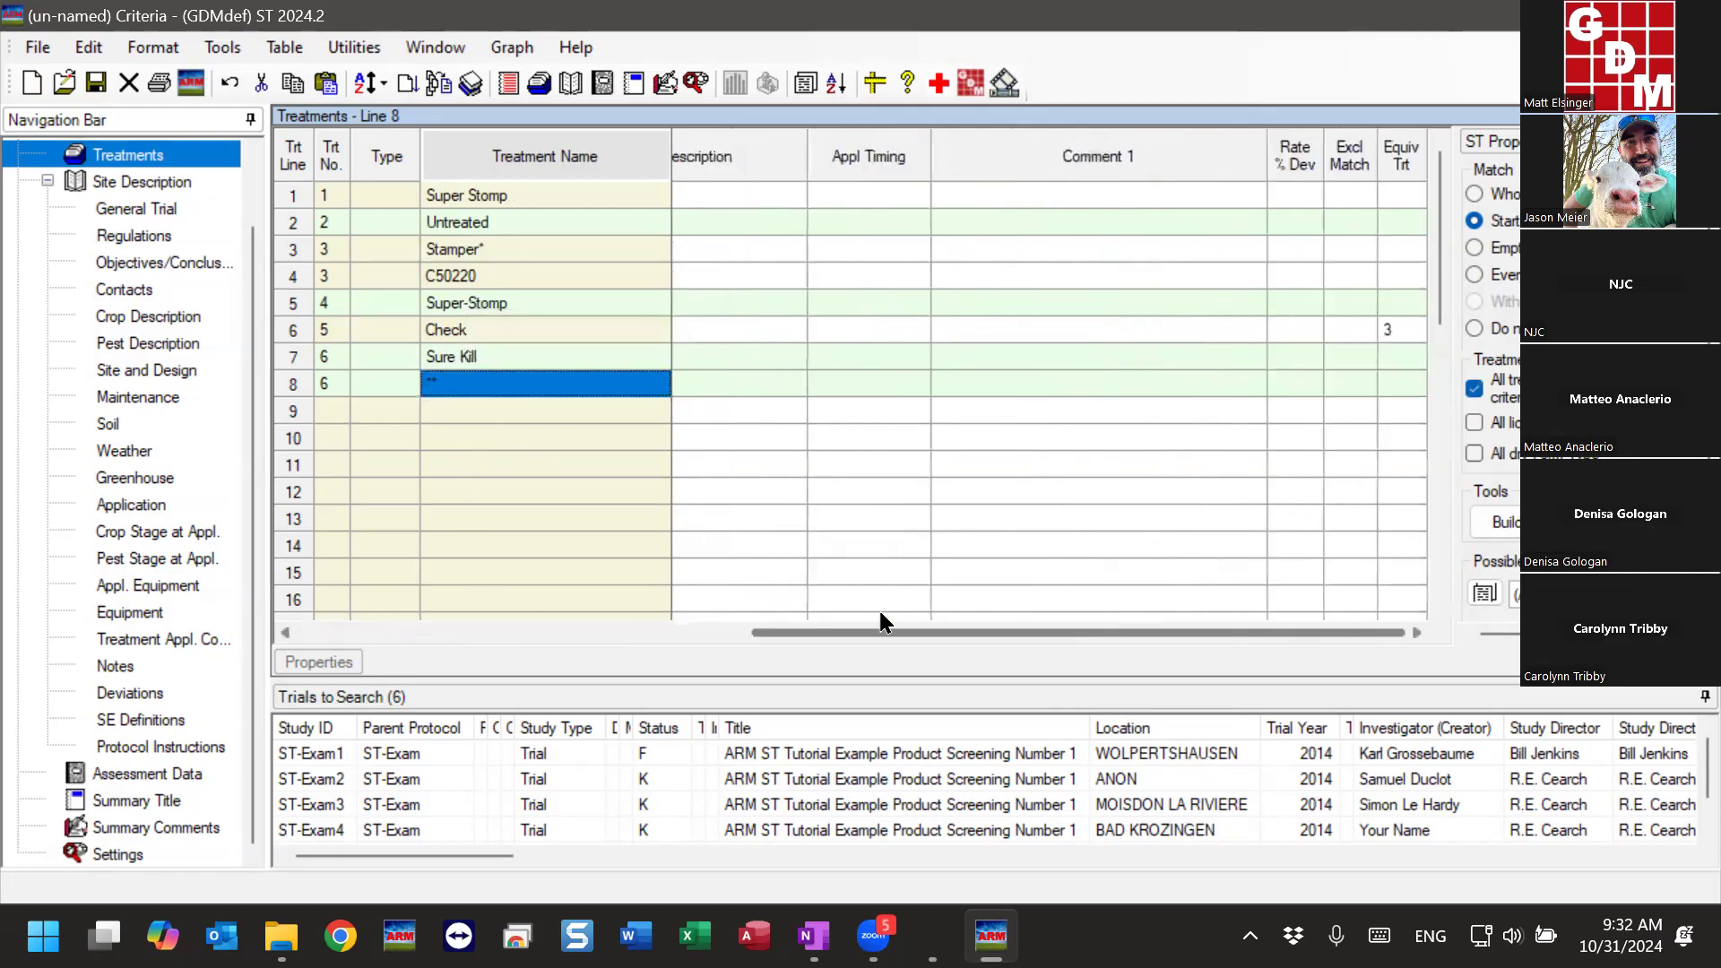
pyautogui.click(1397, 328)
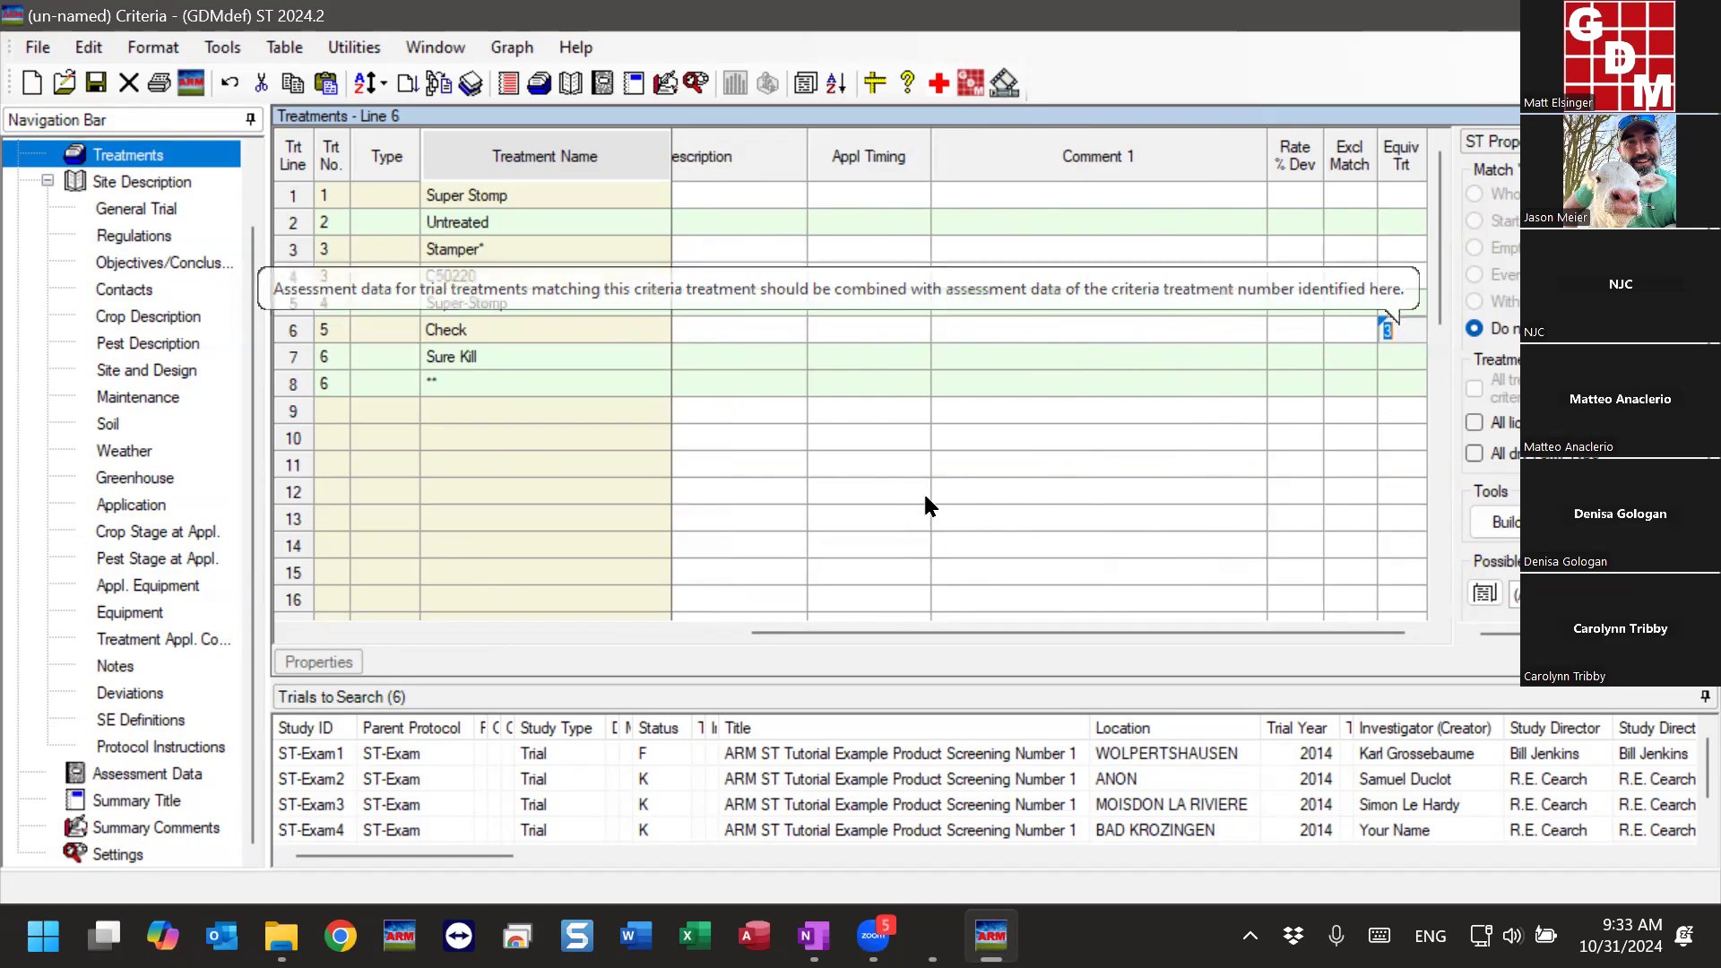
pyautogui.click(503, 330)
pyautogui.click(1388, 330)
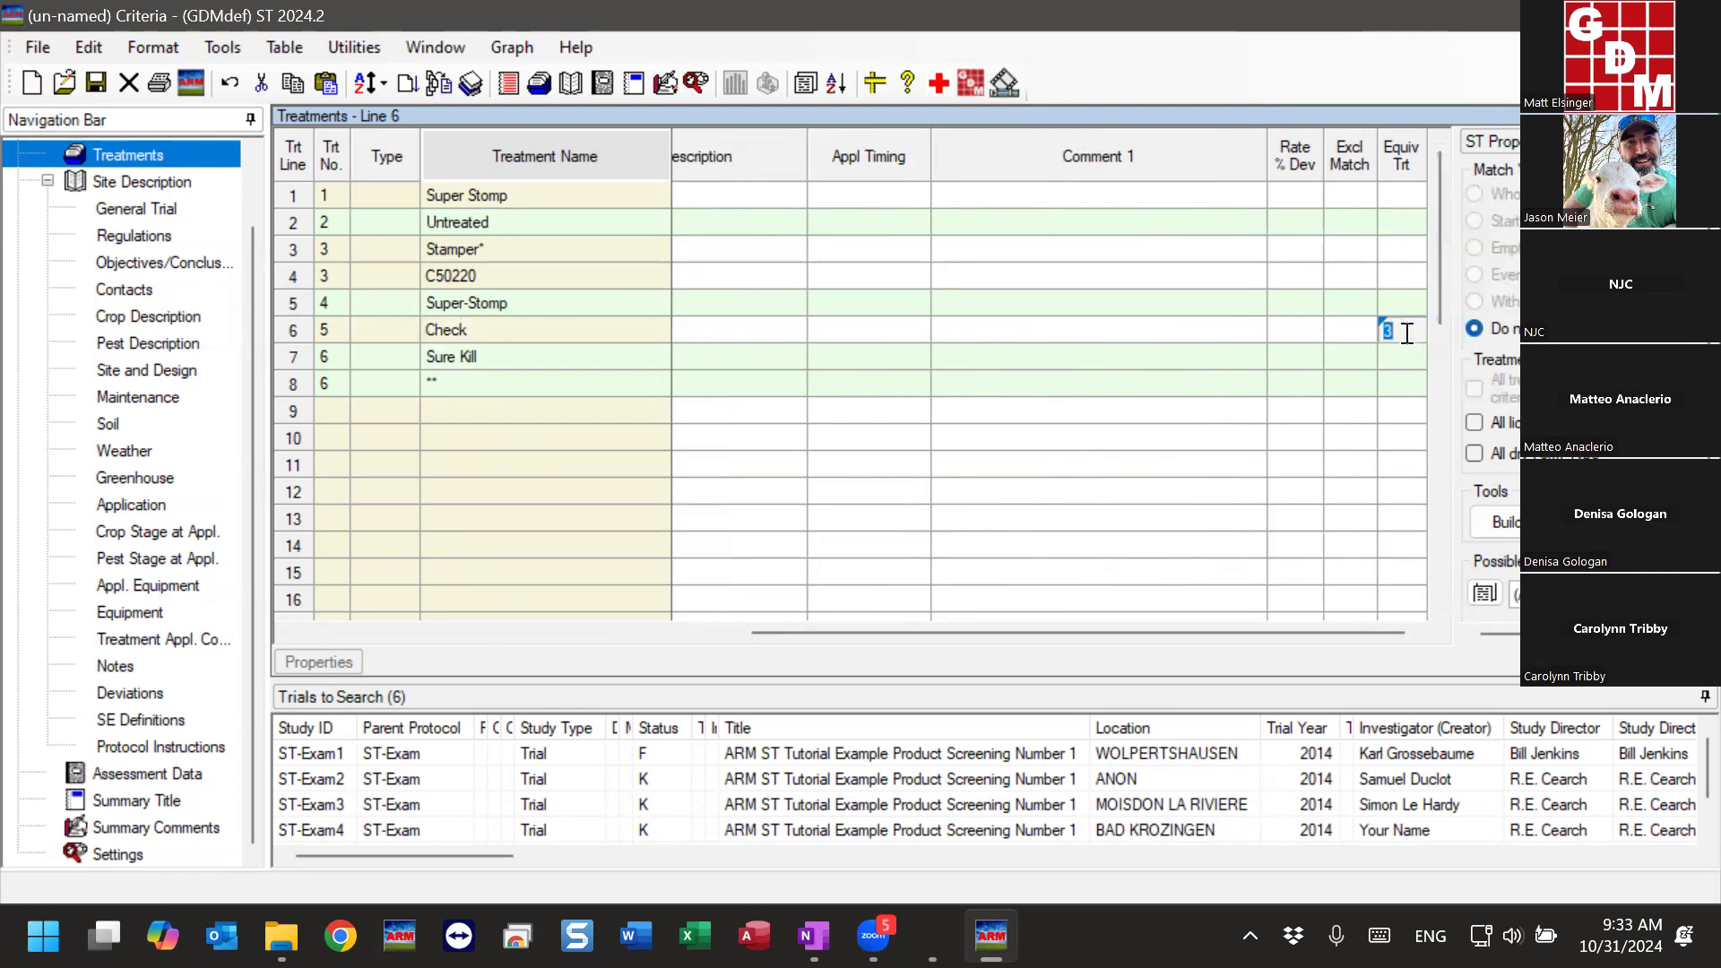
pyautogui.write('2')
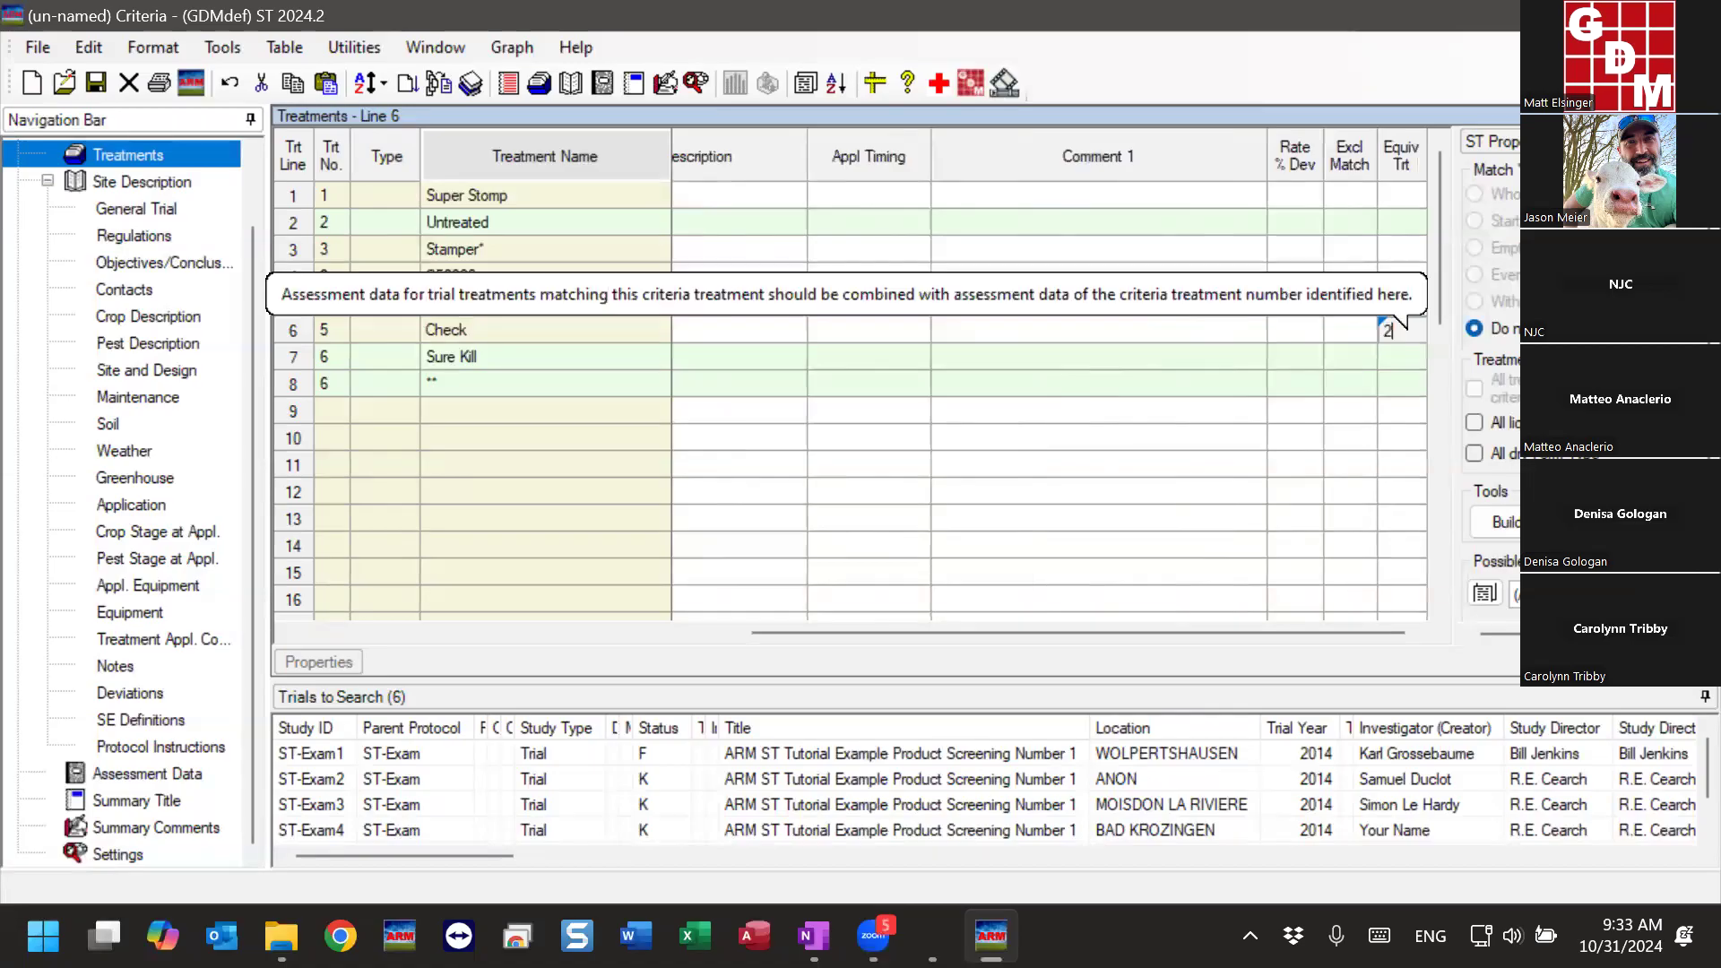
pyautogui.click(525, 331)
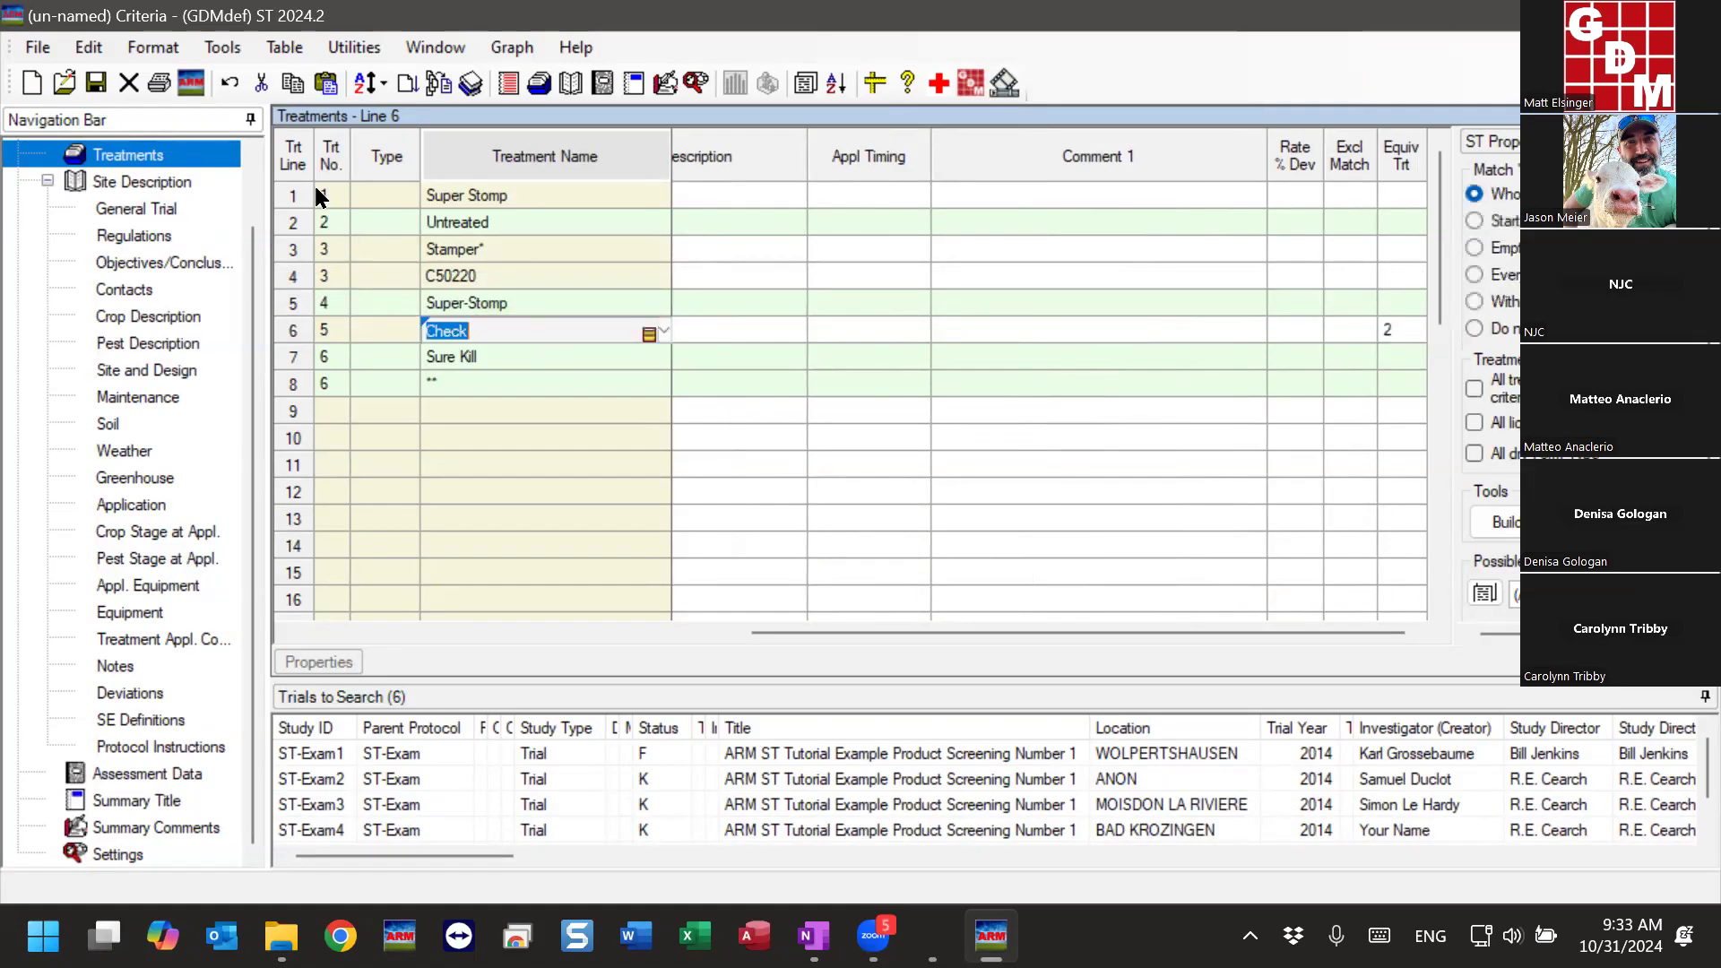
# - Examine the treatment numbers of all criteria lines against the equivalent treatment entries for Untreated and Check
pyautogui.moveTo(324, 194); pyautogui.dragTo(358, 389)
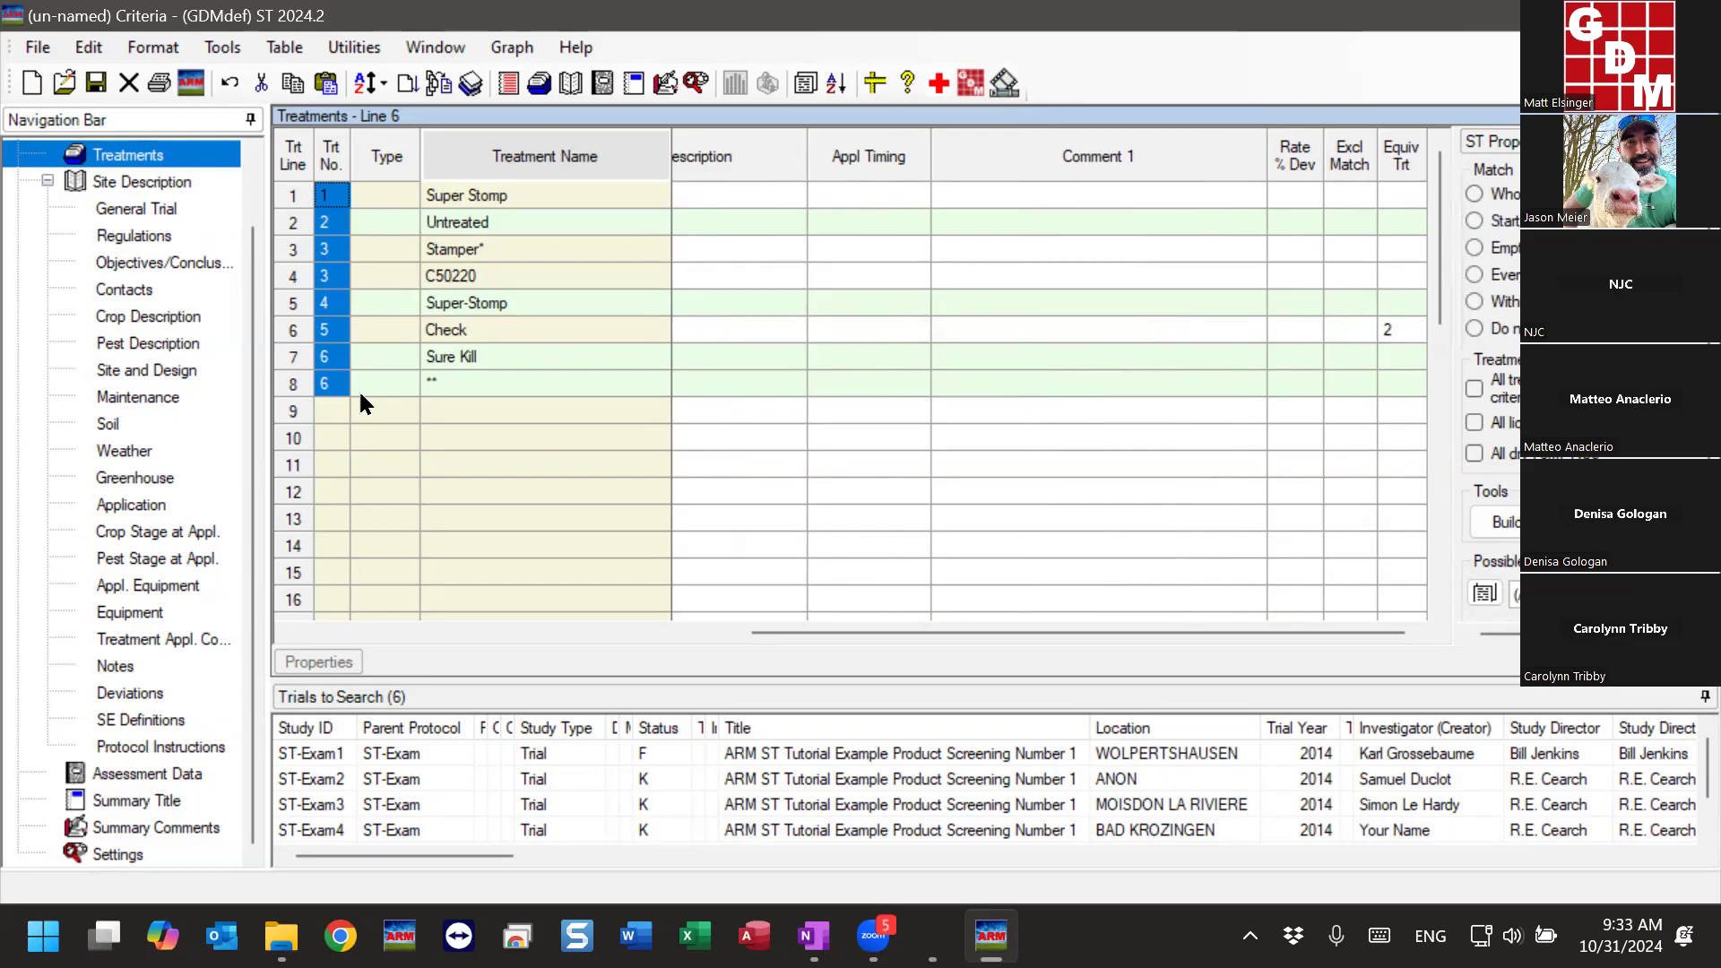
pyautogui.click(499, 326)
pyautogui.moveTo(336, 195); pyautogui.dragTo(332, 392)
pyautogui.click(1391, 329)
pyautogui.click(1402, 221)
pyautogui.click(1401, 330)
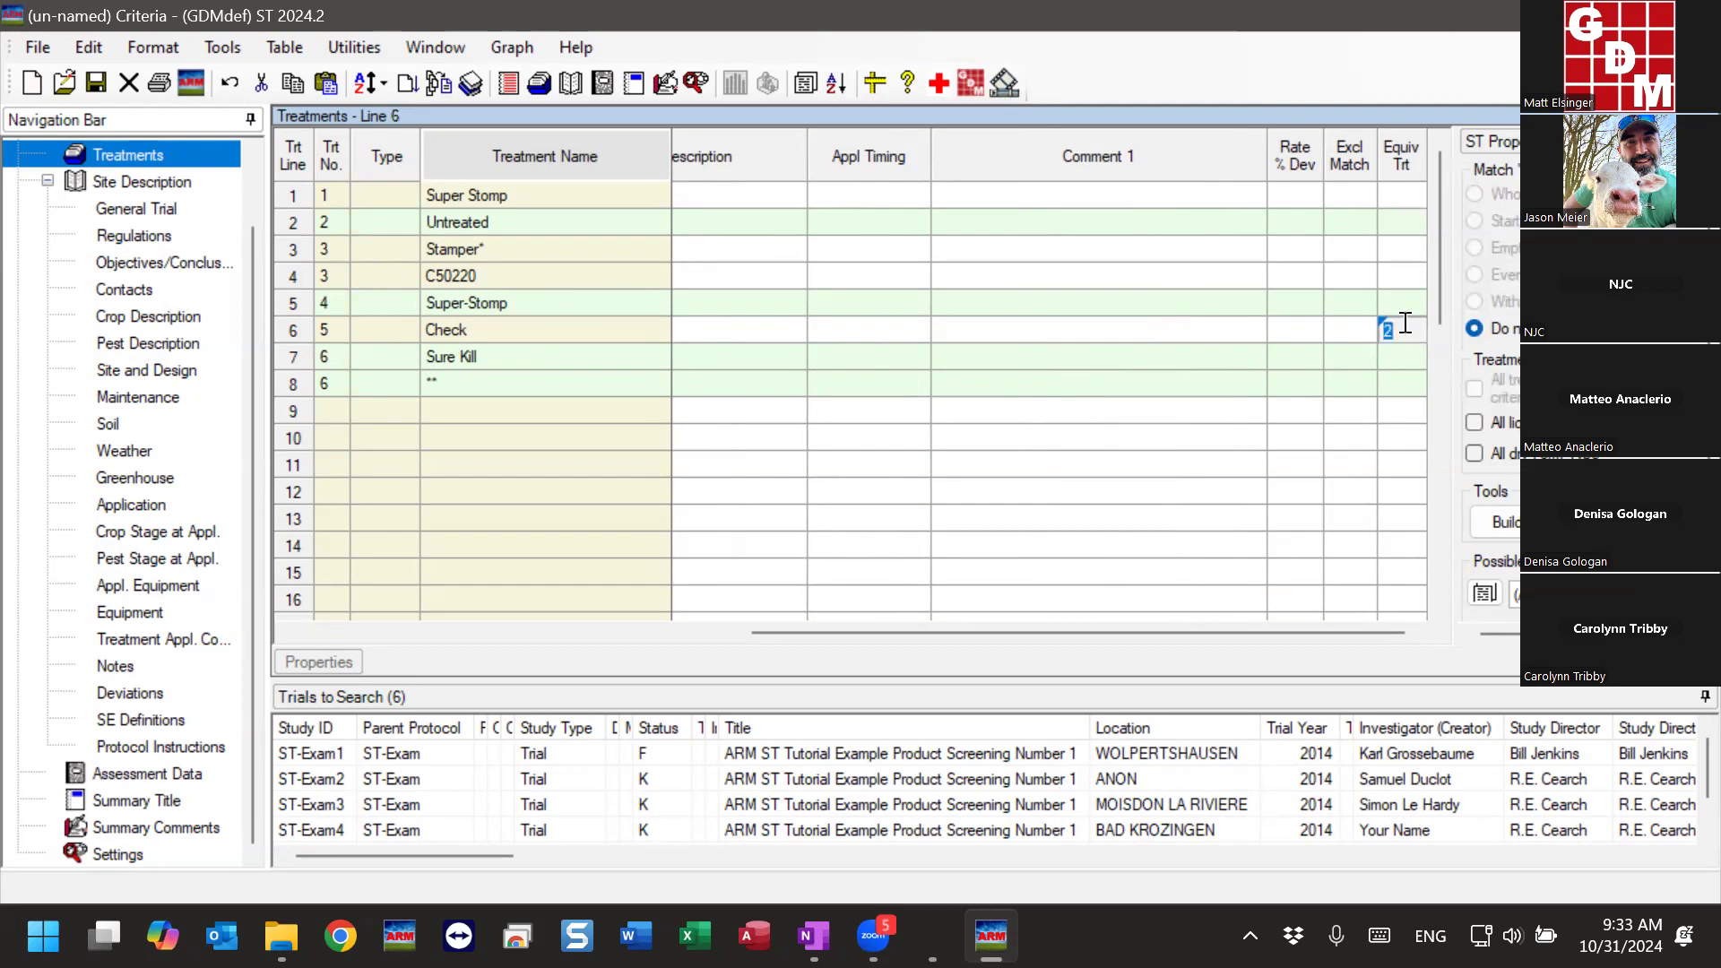
pyautogui.click(1395, 224)
pyautogui.click(1396, 328)
pyautogui.click(504, 328)
# - Examine the commands available for the Check and Stamper* lines and the treatment numbers of the first five lines
pyautogui.rightClick(504, 331)
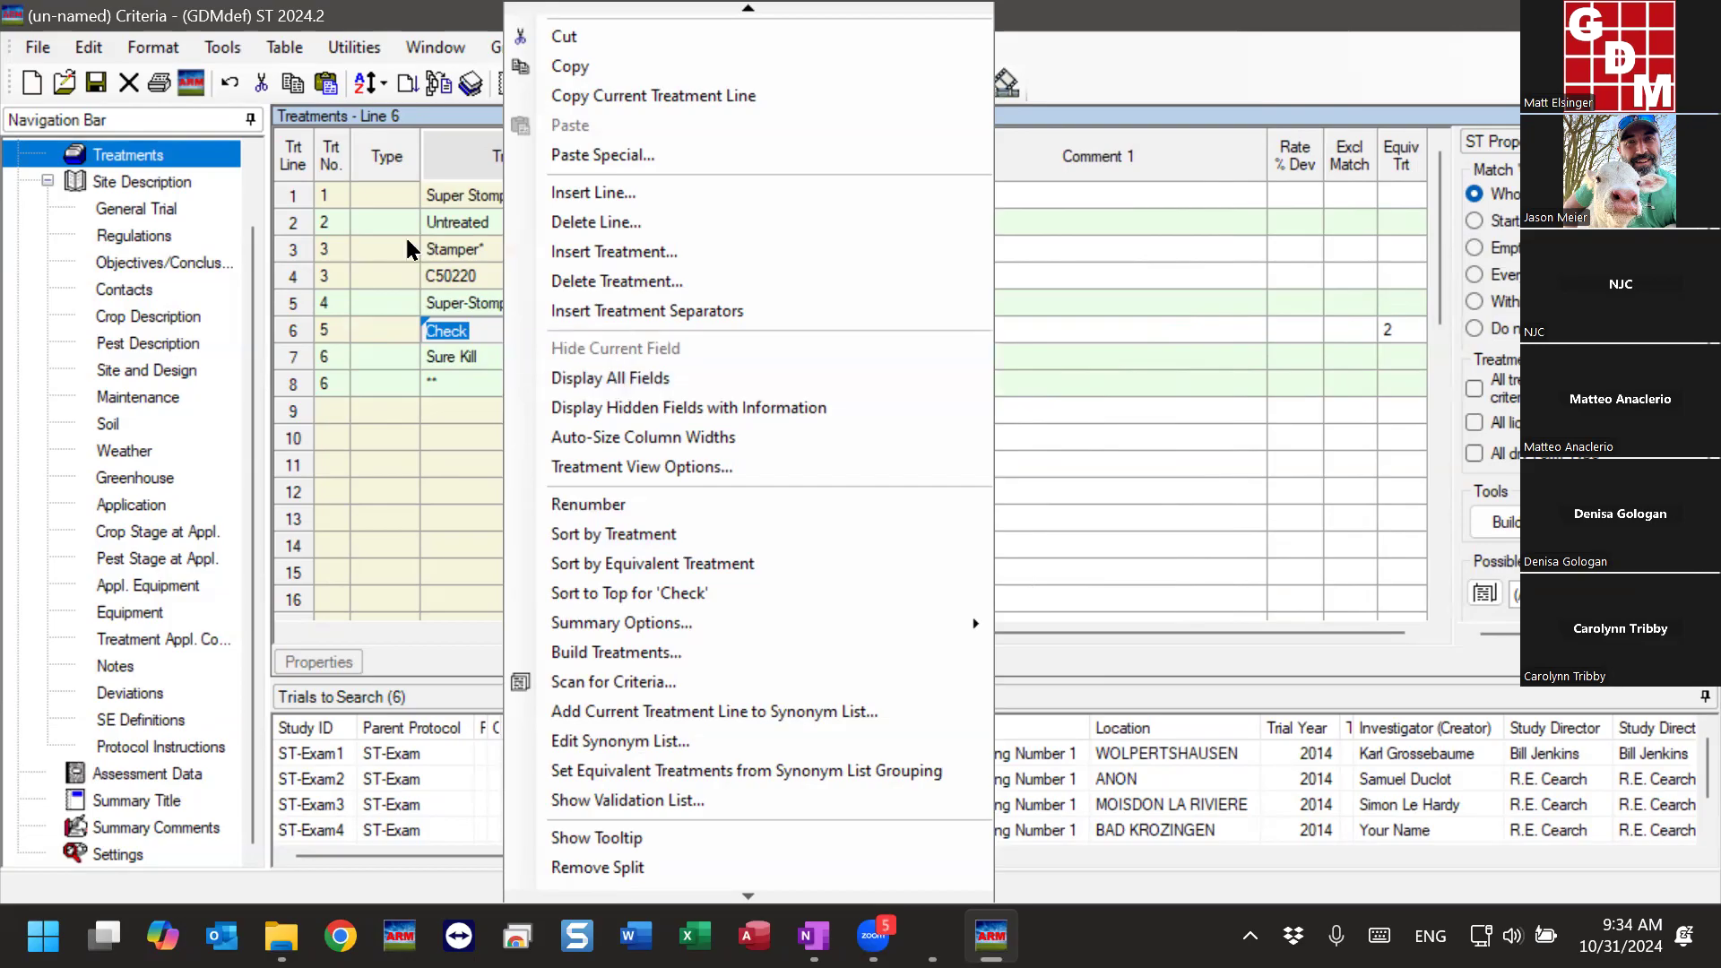
pyautogui.click(331, 195)
pyautogui.click(330, 222)
pyautogui.click(329, 249)
pyautogui.click(330, 276)
pyautogui.click(331, 304)
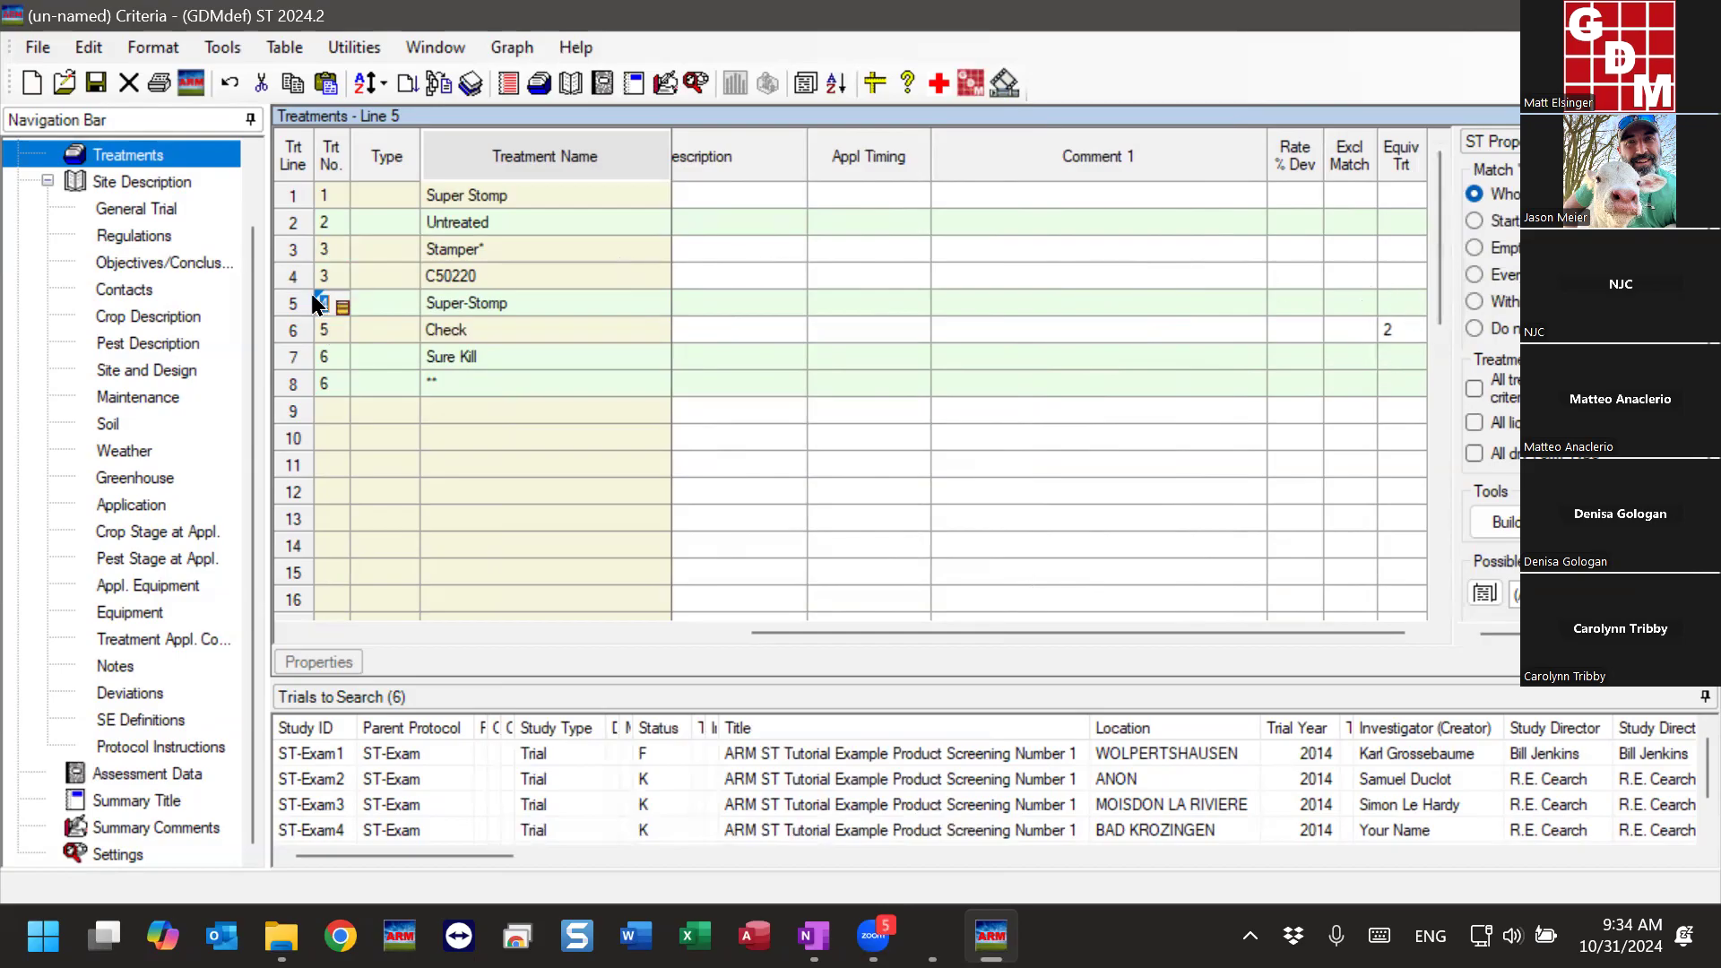
pyautogui.moveTo(784, 631); pyautogui.dragTo(255, 637)
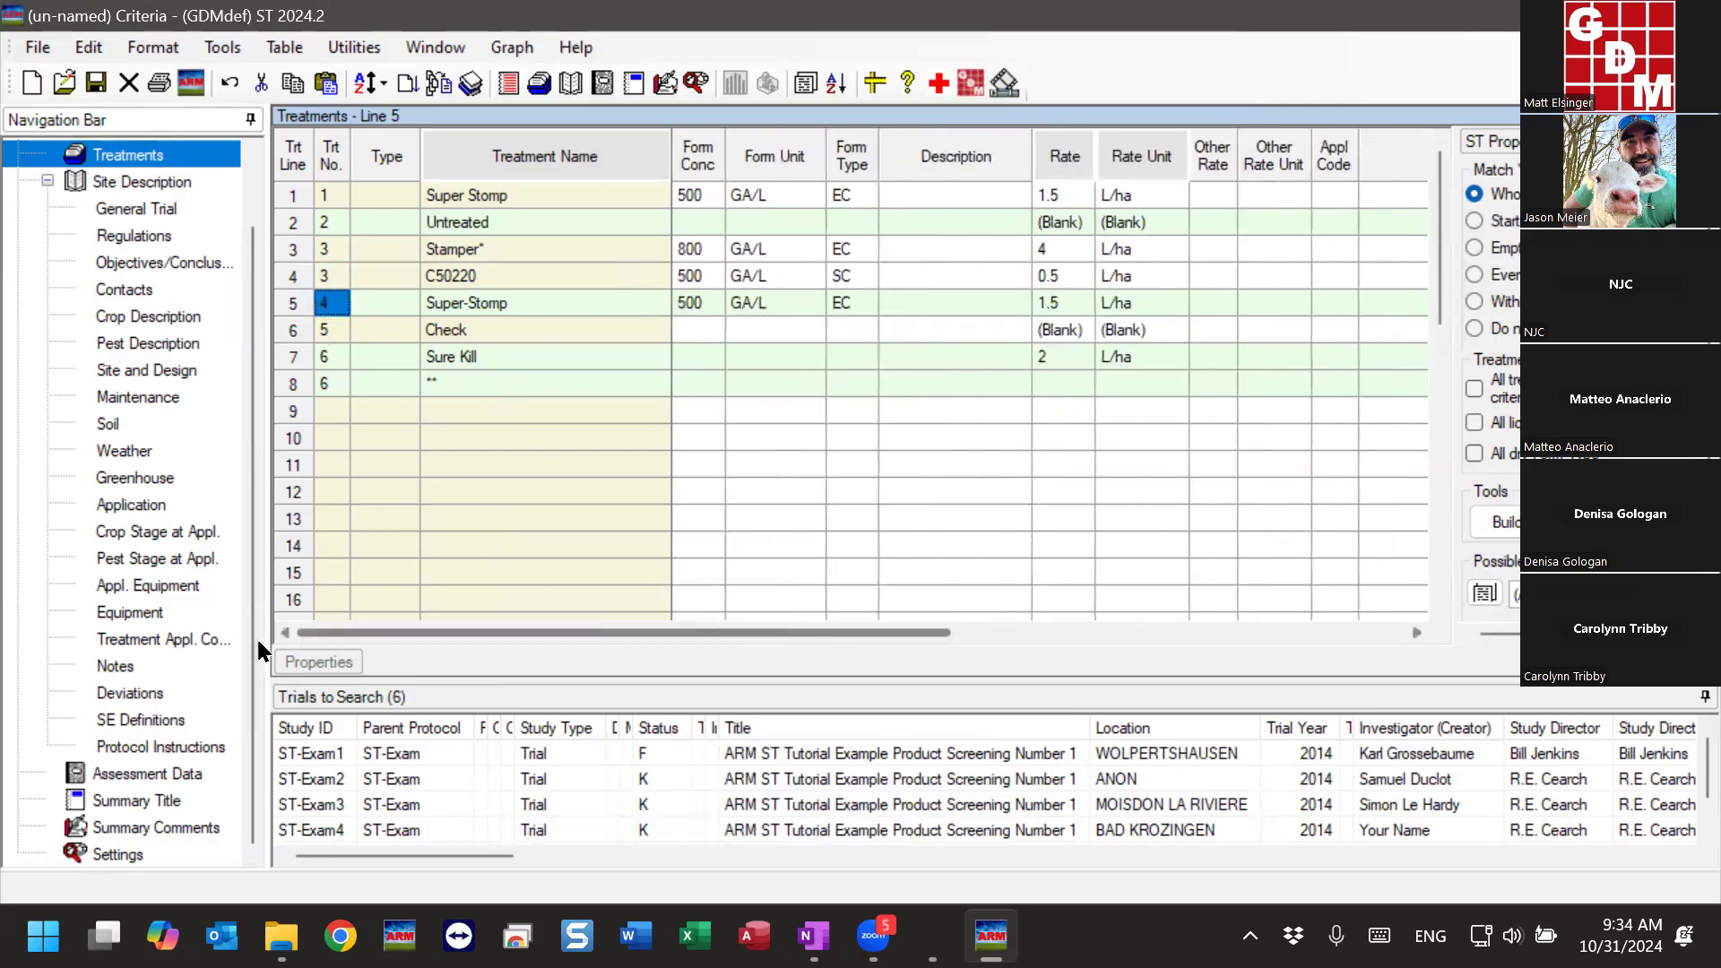
pyautogui.click(517, 242)
pyautogui.rightClick(517, 240)
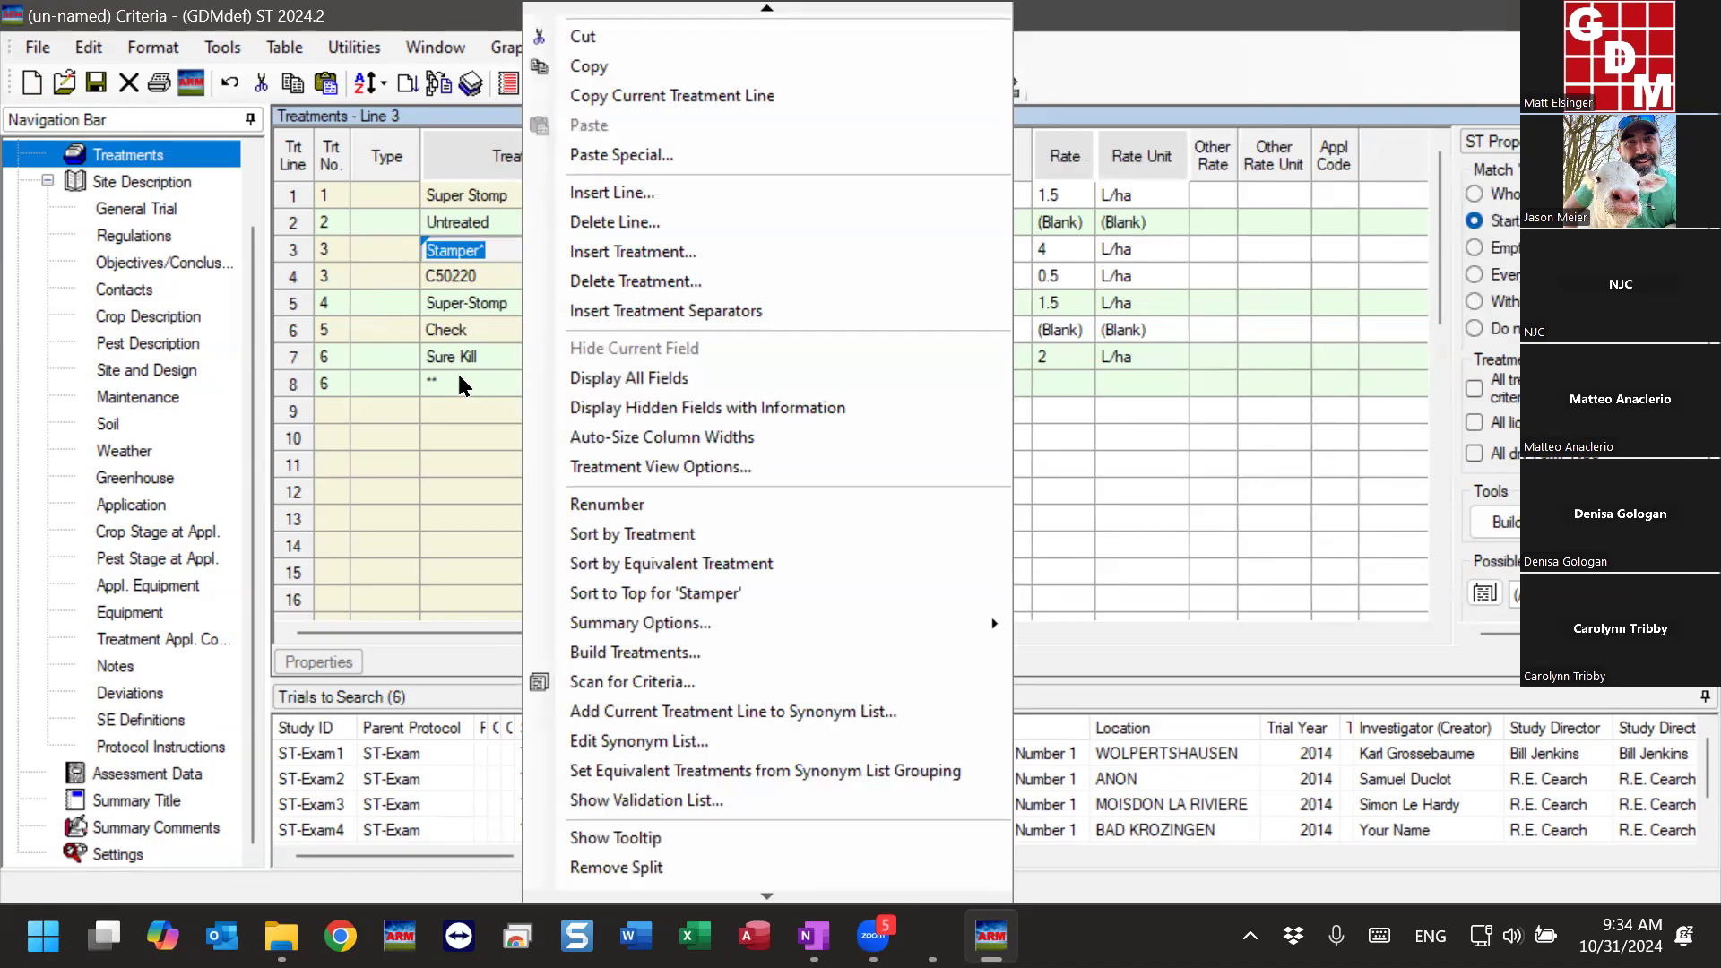
pyautogui.click(456, 405)
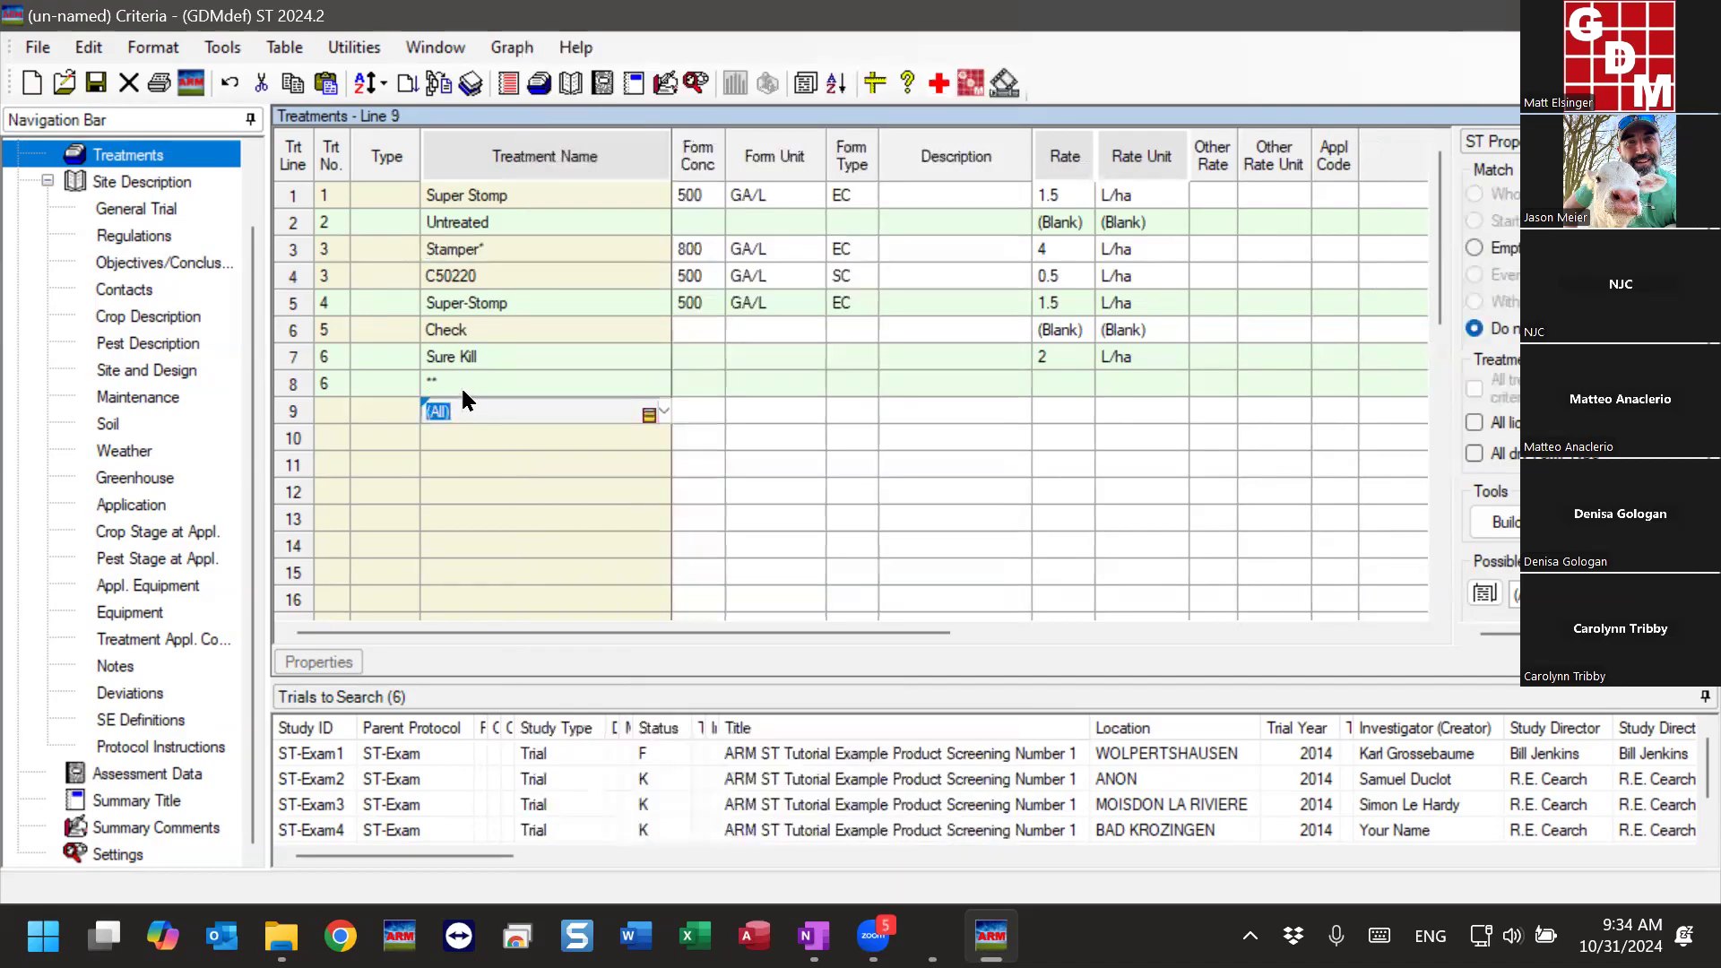
# - Examine the insert and delete options available for criteria treatments from the Untreated line
pyautogui.click(334, 249)
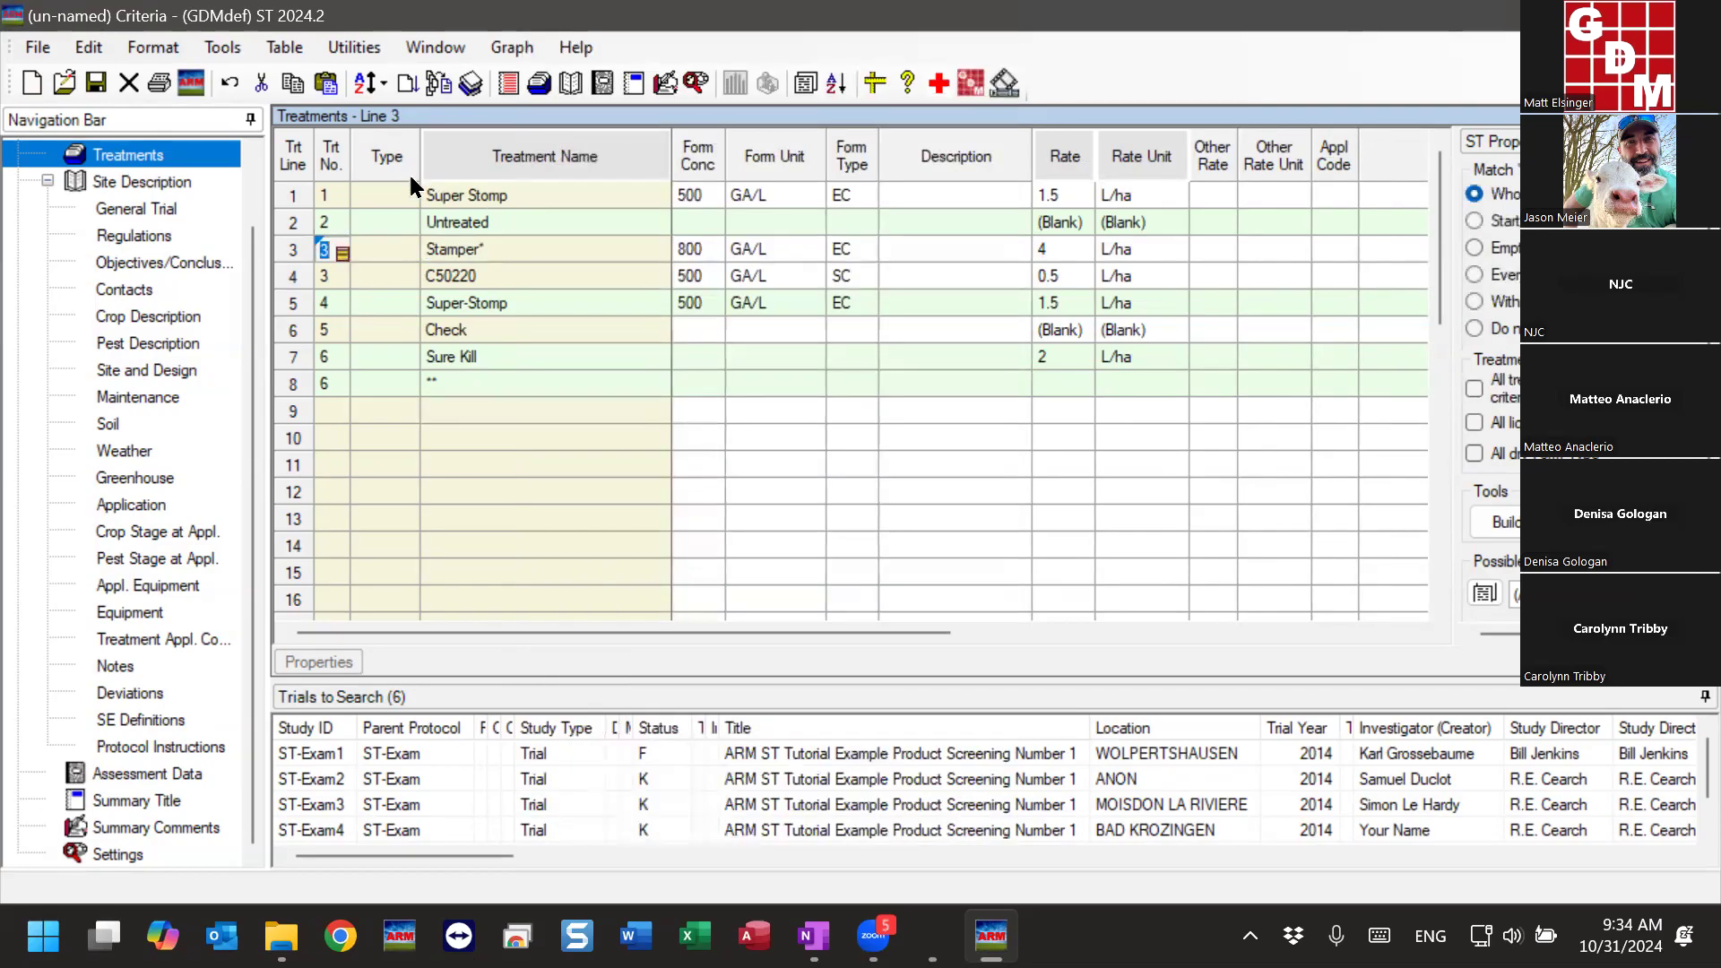
pyautogui.click(450, 222)
pyautogui.click(89, 49)
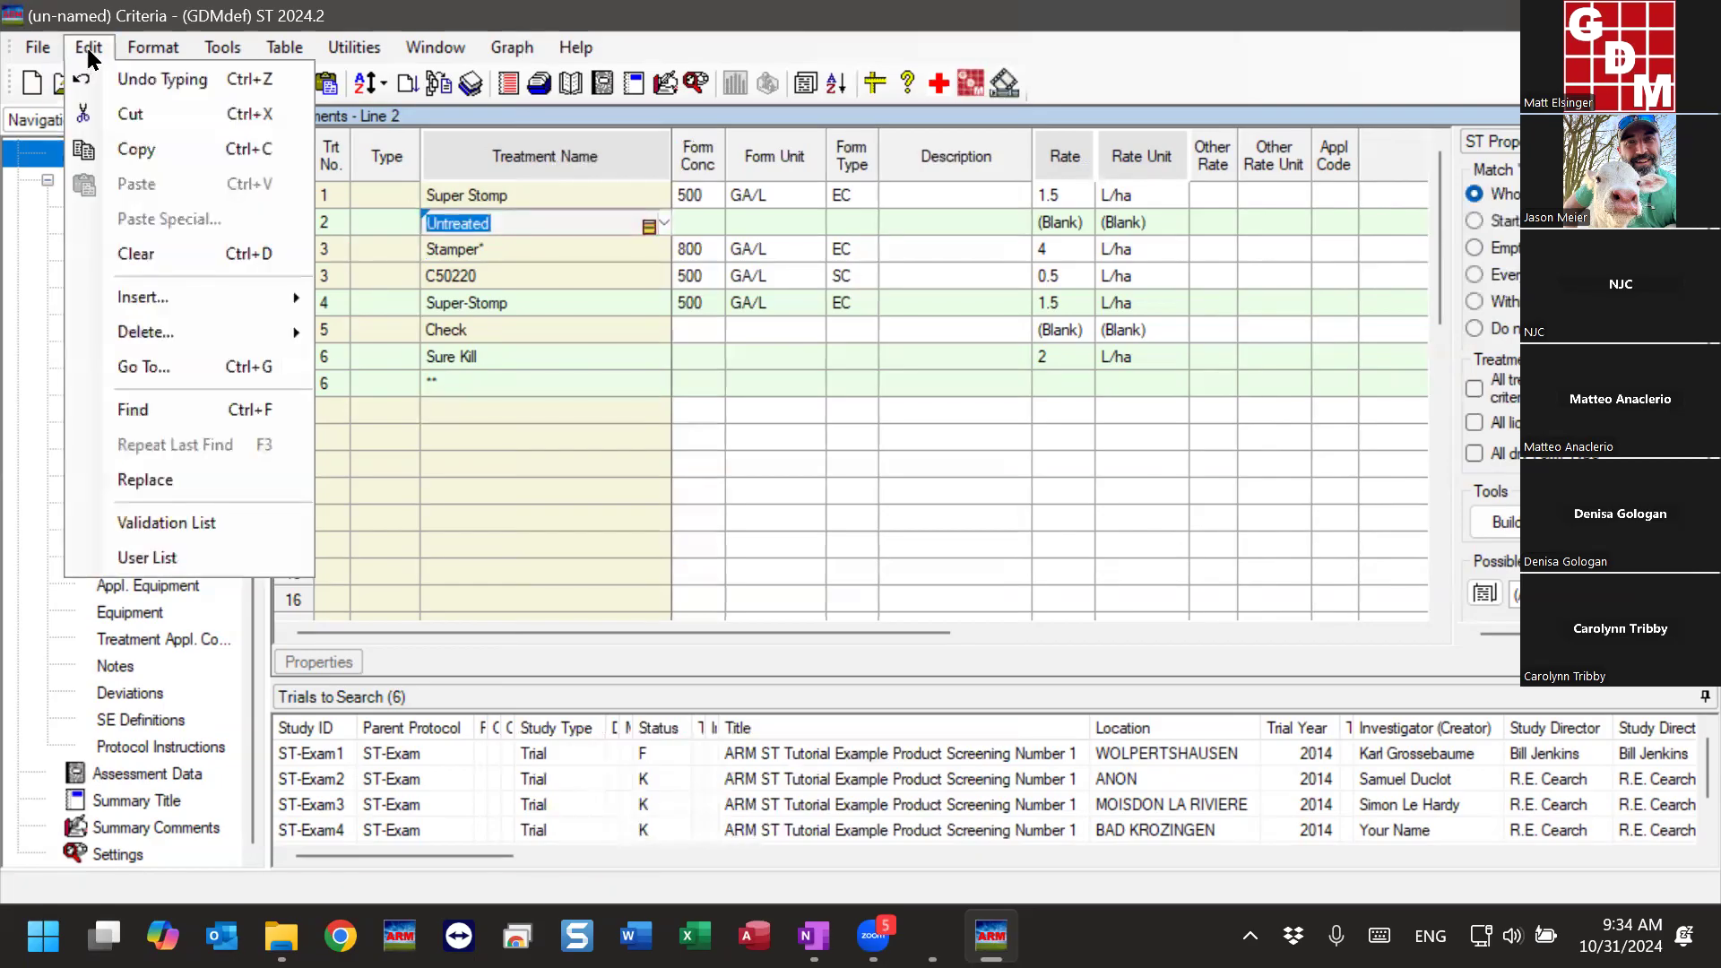
pyautogui.moveTo(199, 302)
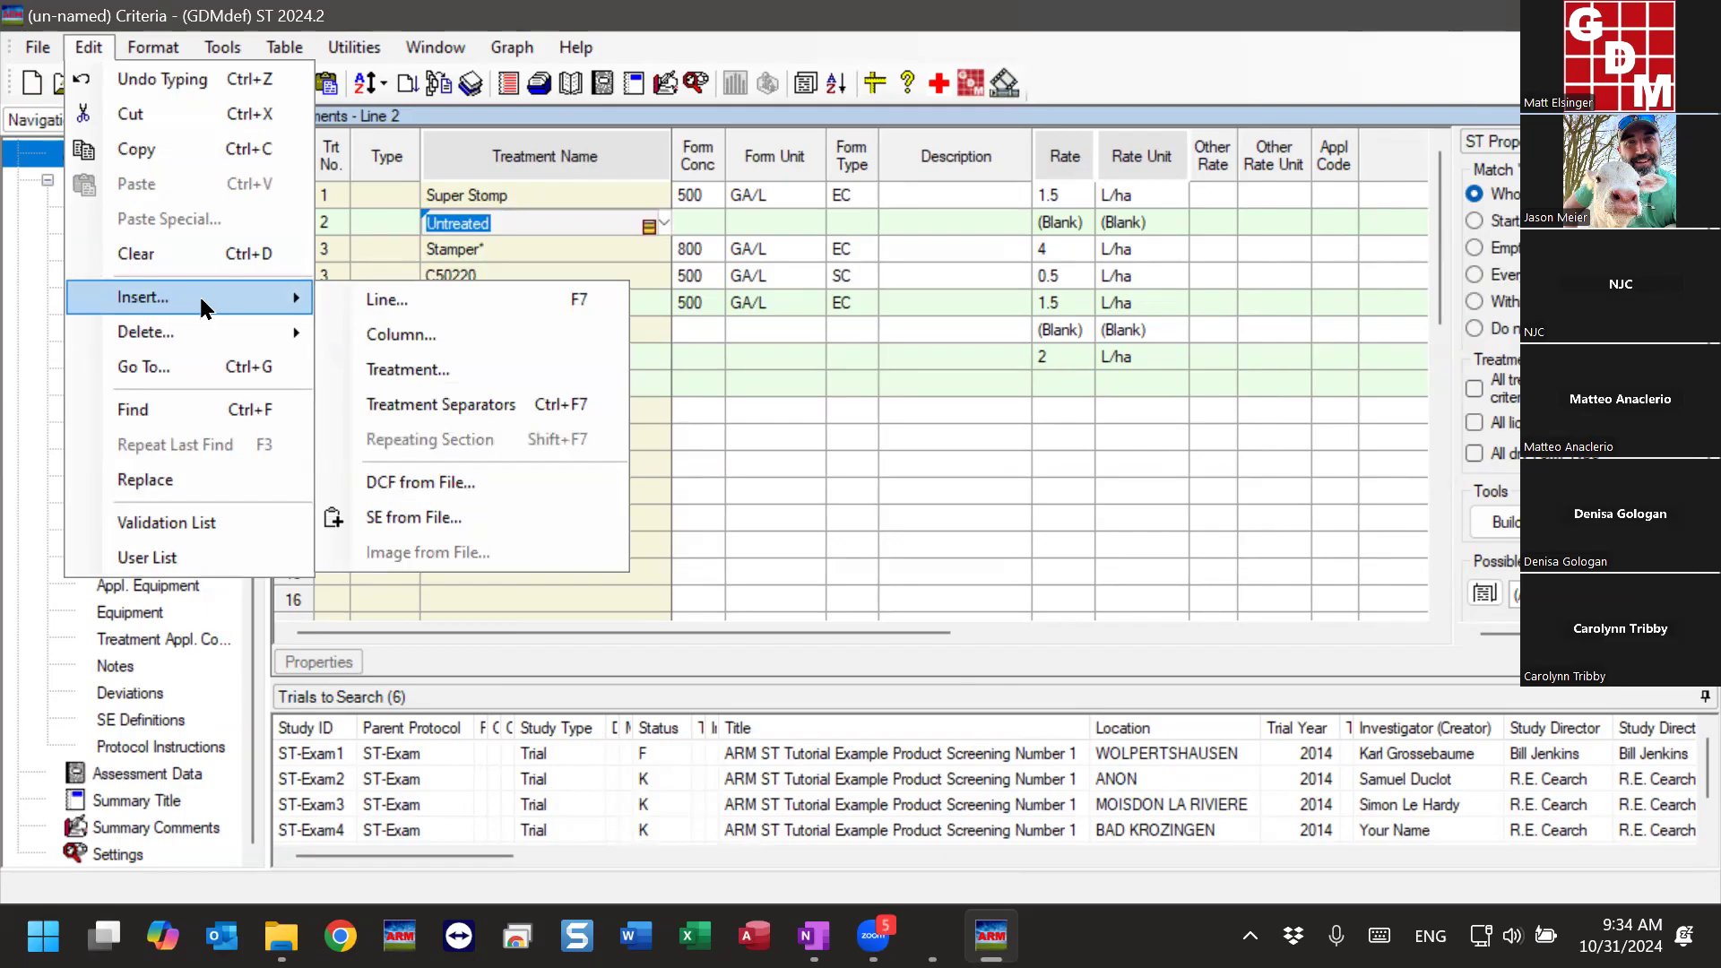
pyautogui.moveTo(226, 342)
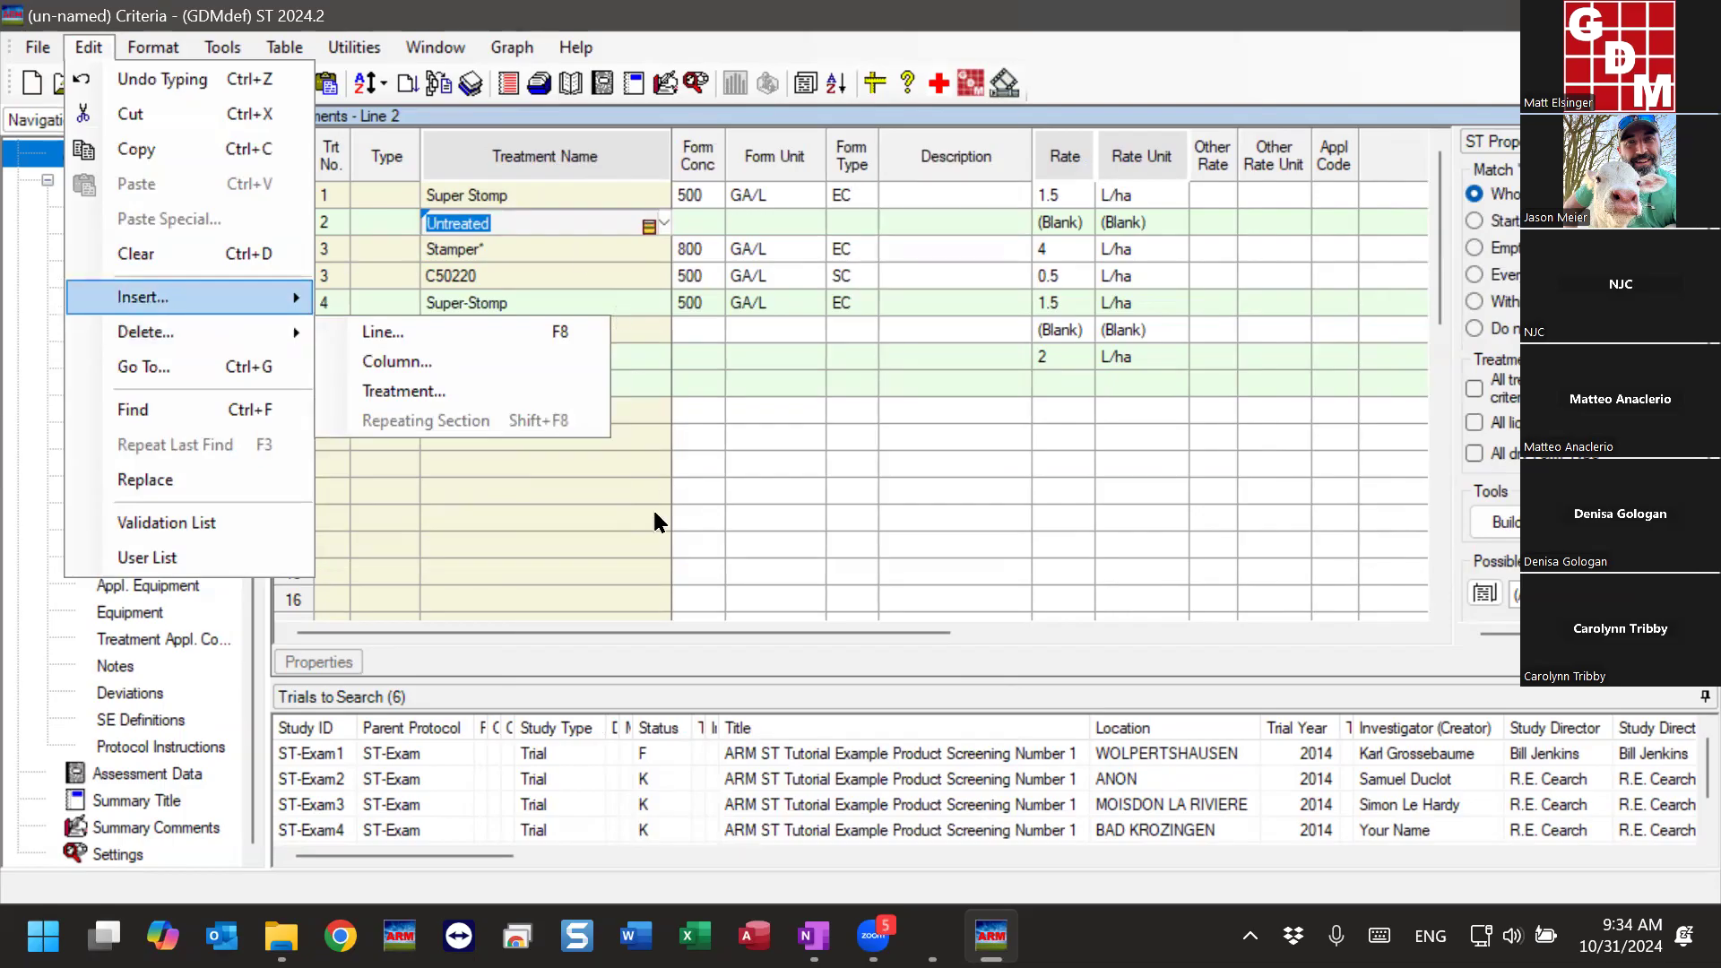
pyautogui.click(563, 503)
pyautogui.press('Escape')
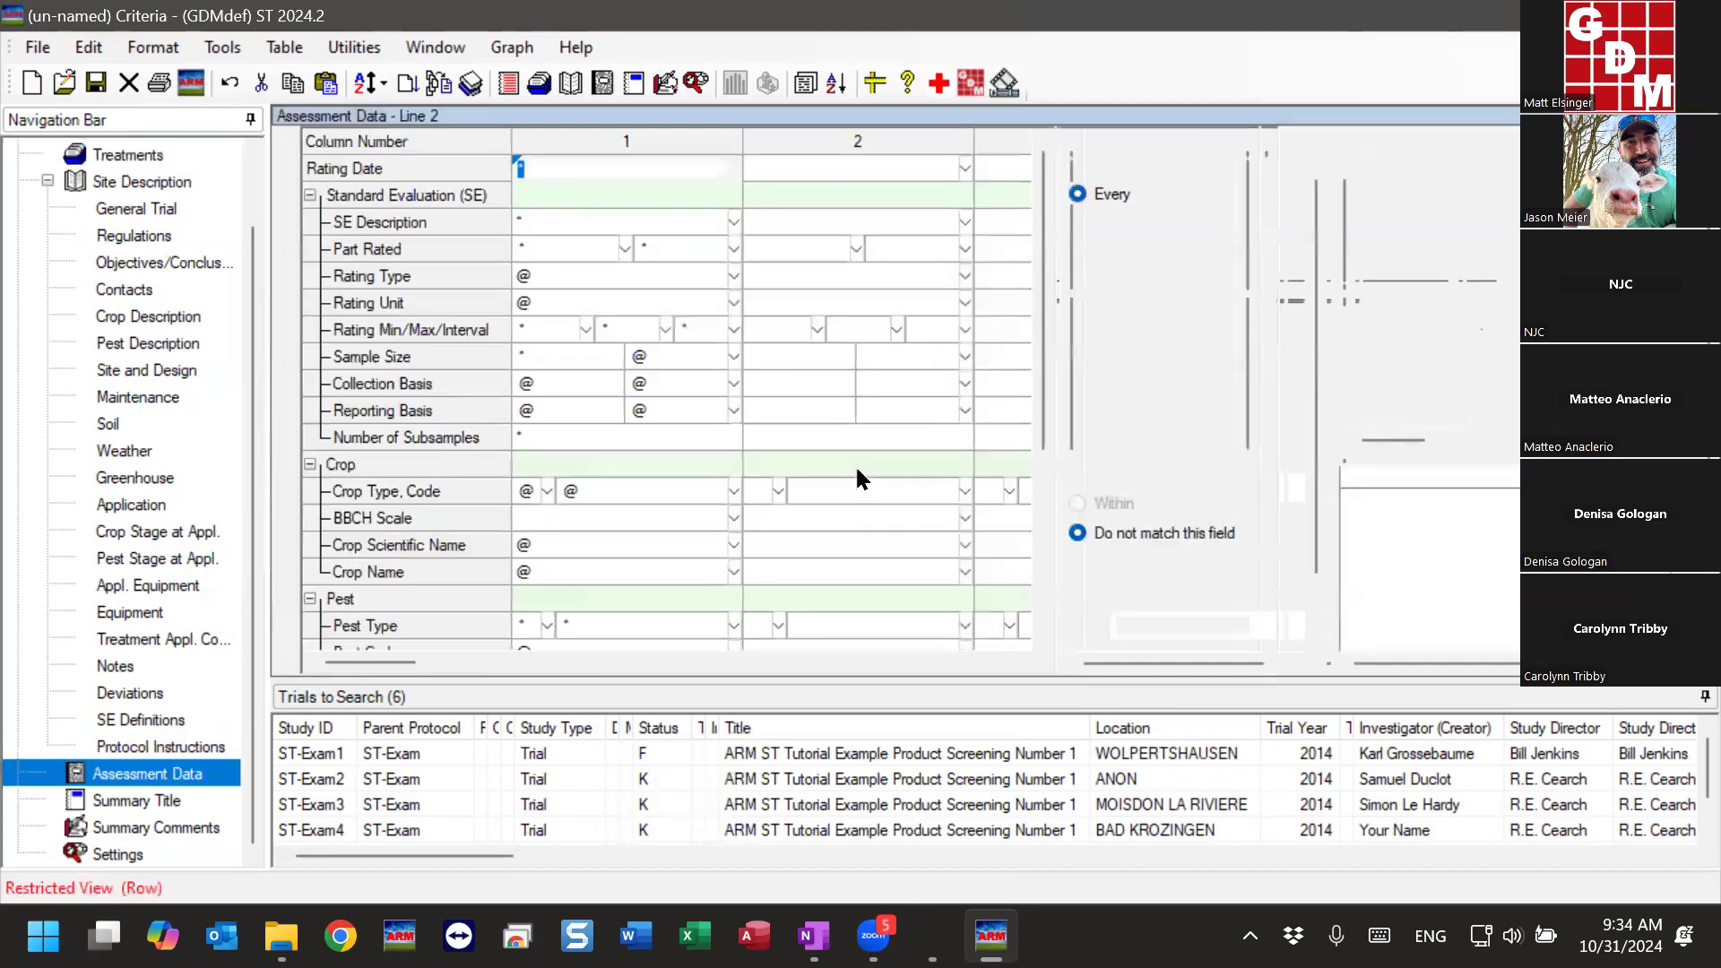
# - View the Assessment Data criteria columns and return to the Treatments criteria
pyautogui.doubleClick(852, 385)
pyautogui.click(1076, 856)
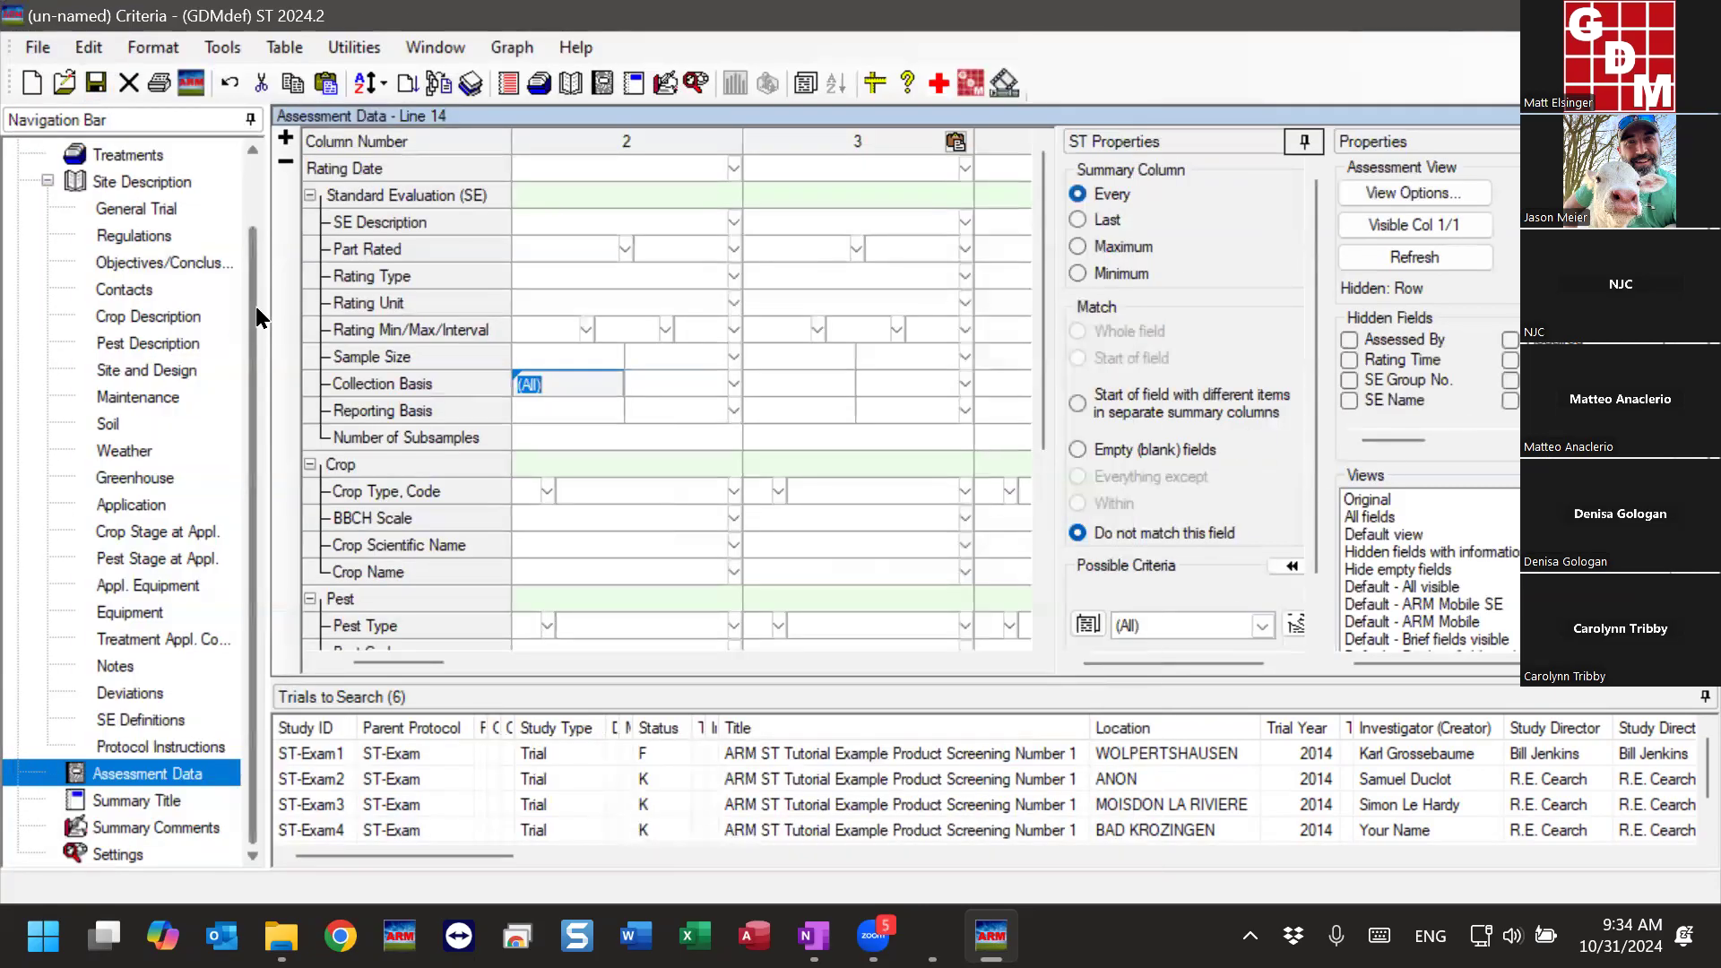
pyautogui.scroll(1, 127, 228)
pyautogui.click(105, 233)
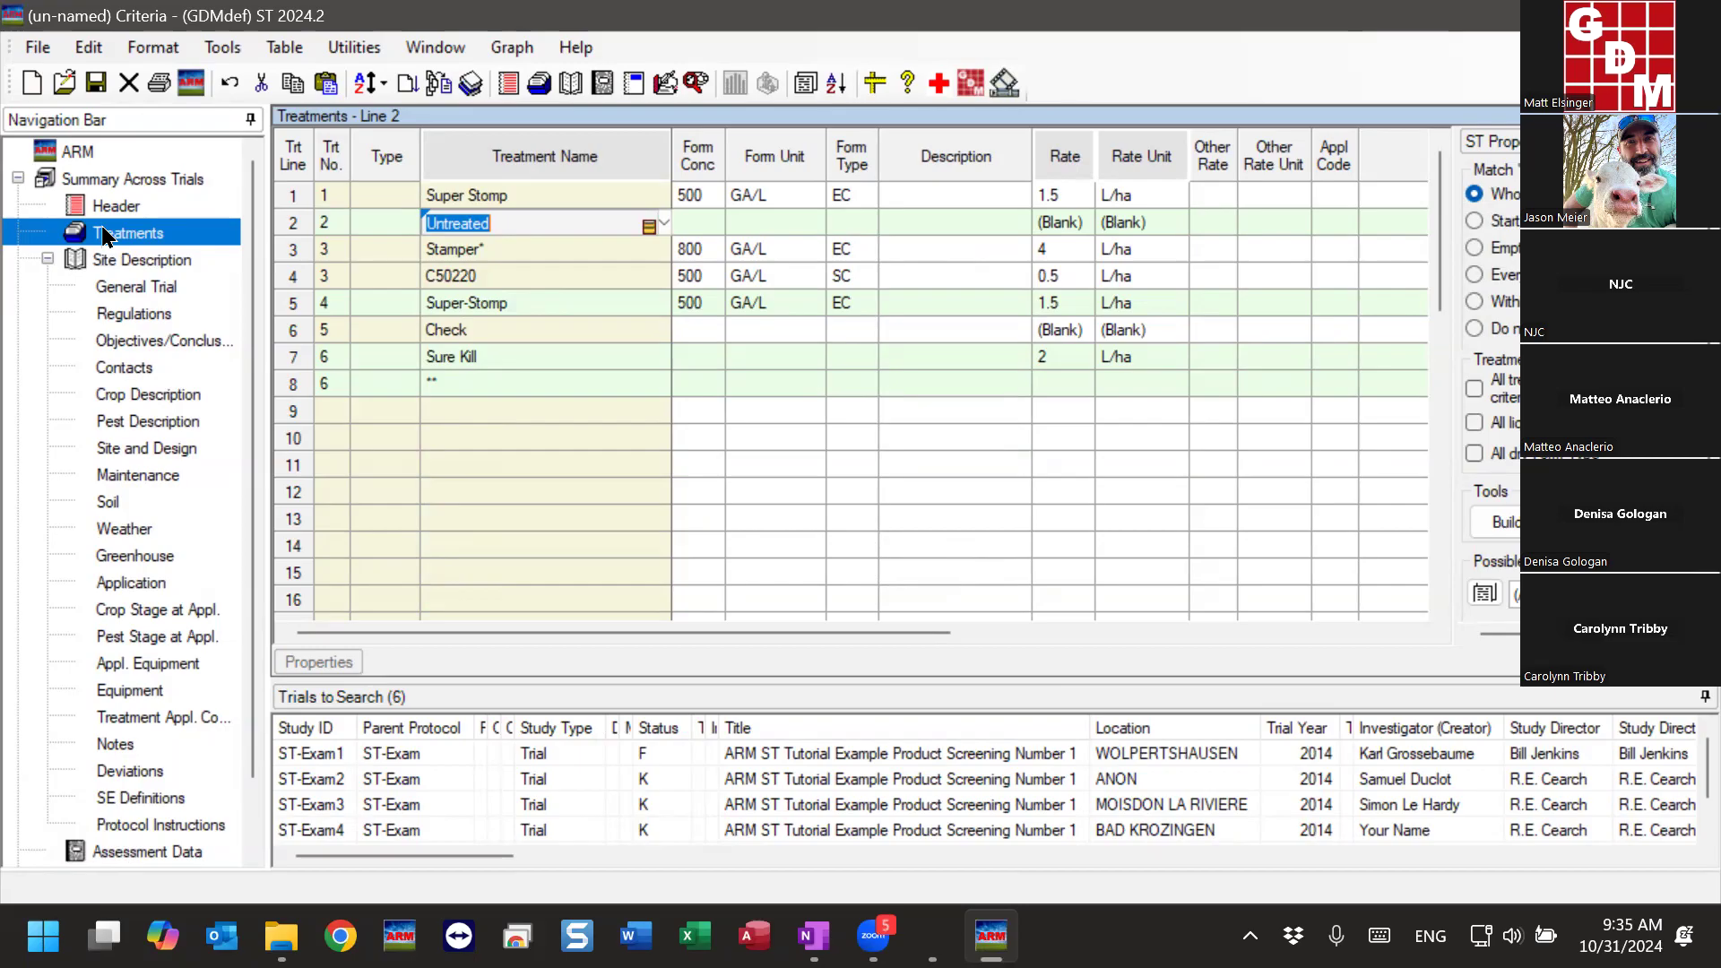
# - Review the treatment numbers, formulation and rate fields, and equivalent treatment column across all criteria lines
pyautogui.moveTo(341, 193); pyautogui.dragTo(339, 387)
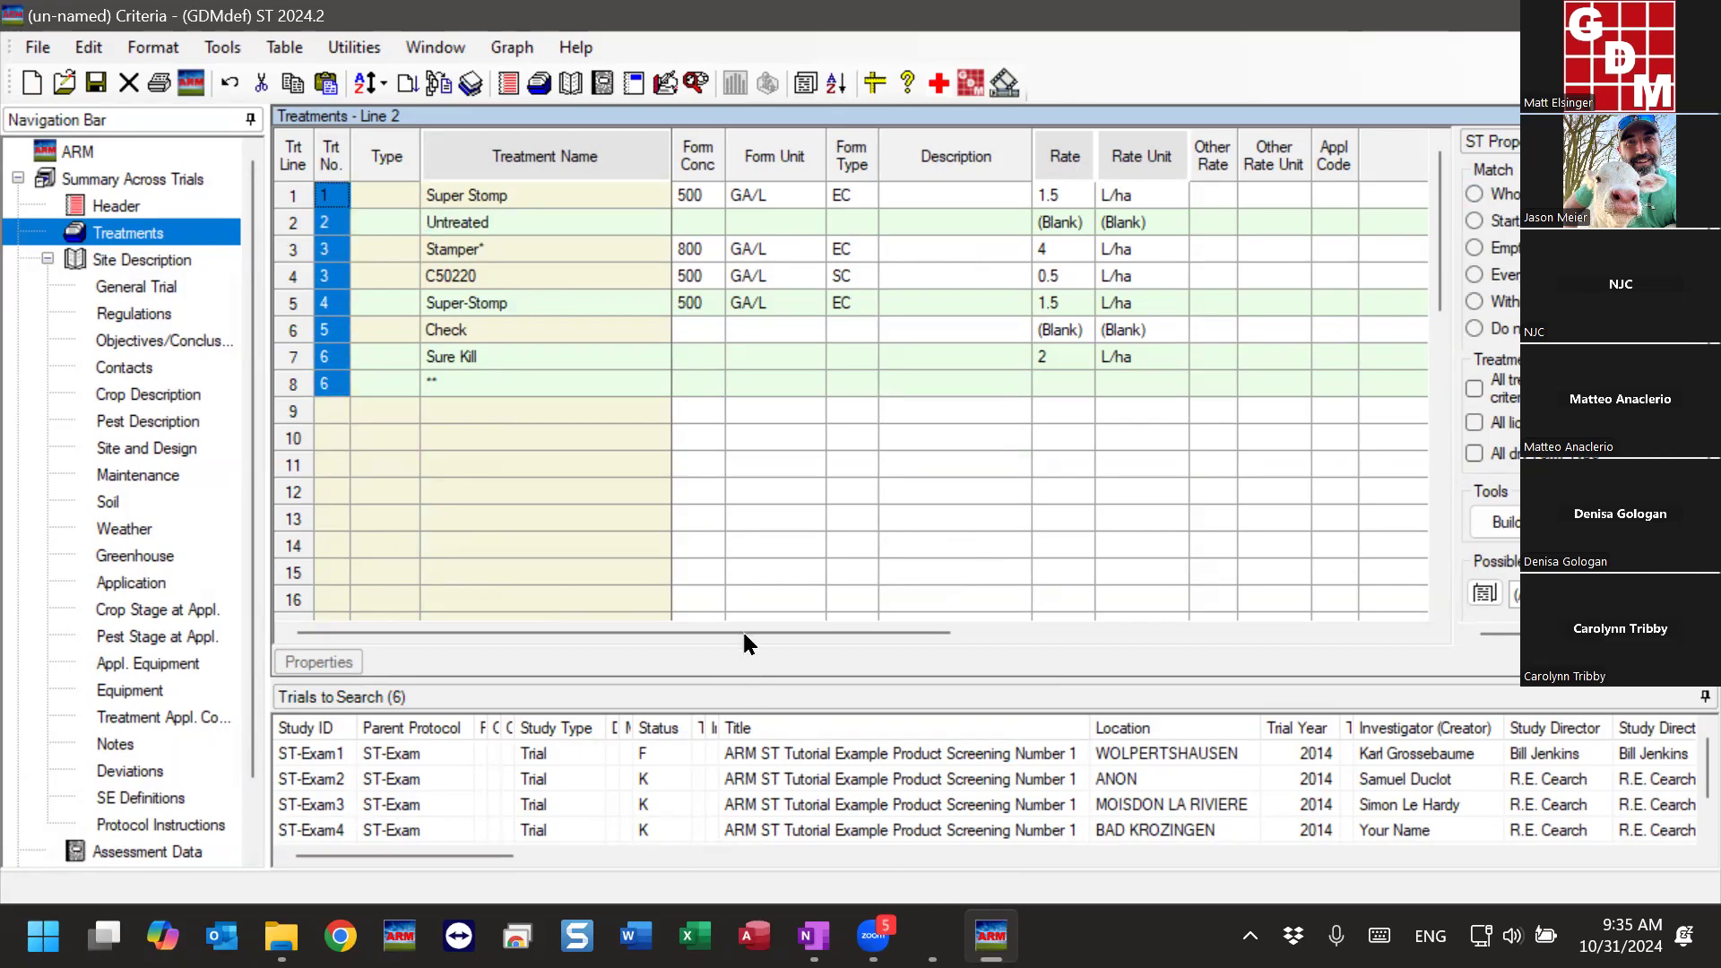
pyautogui.moveTo(771, 633); pyautogui.dragTo(1283, 633)
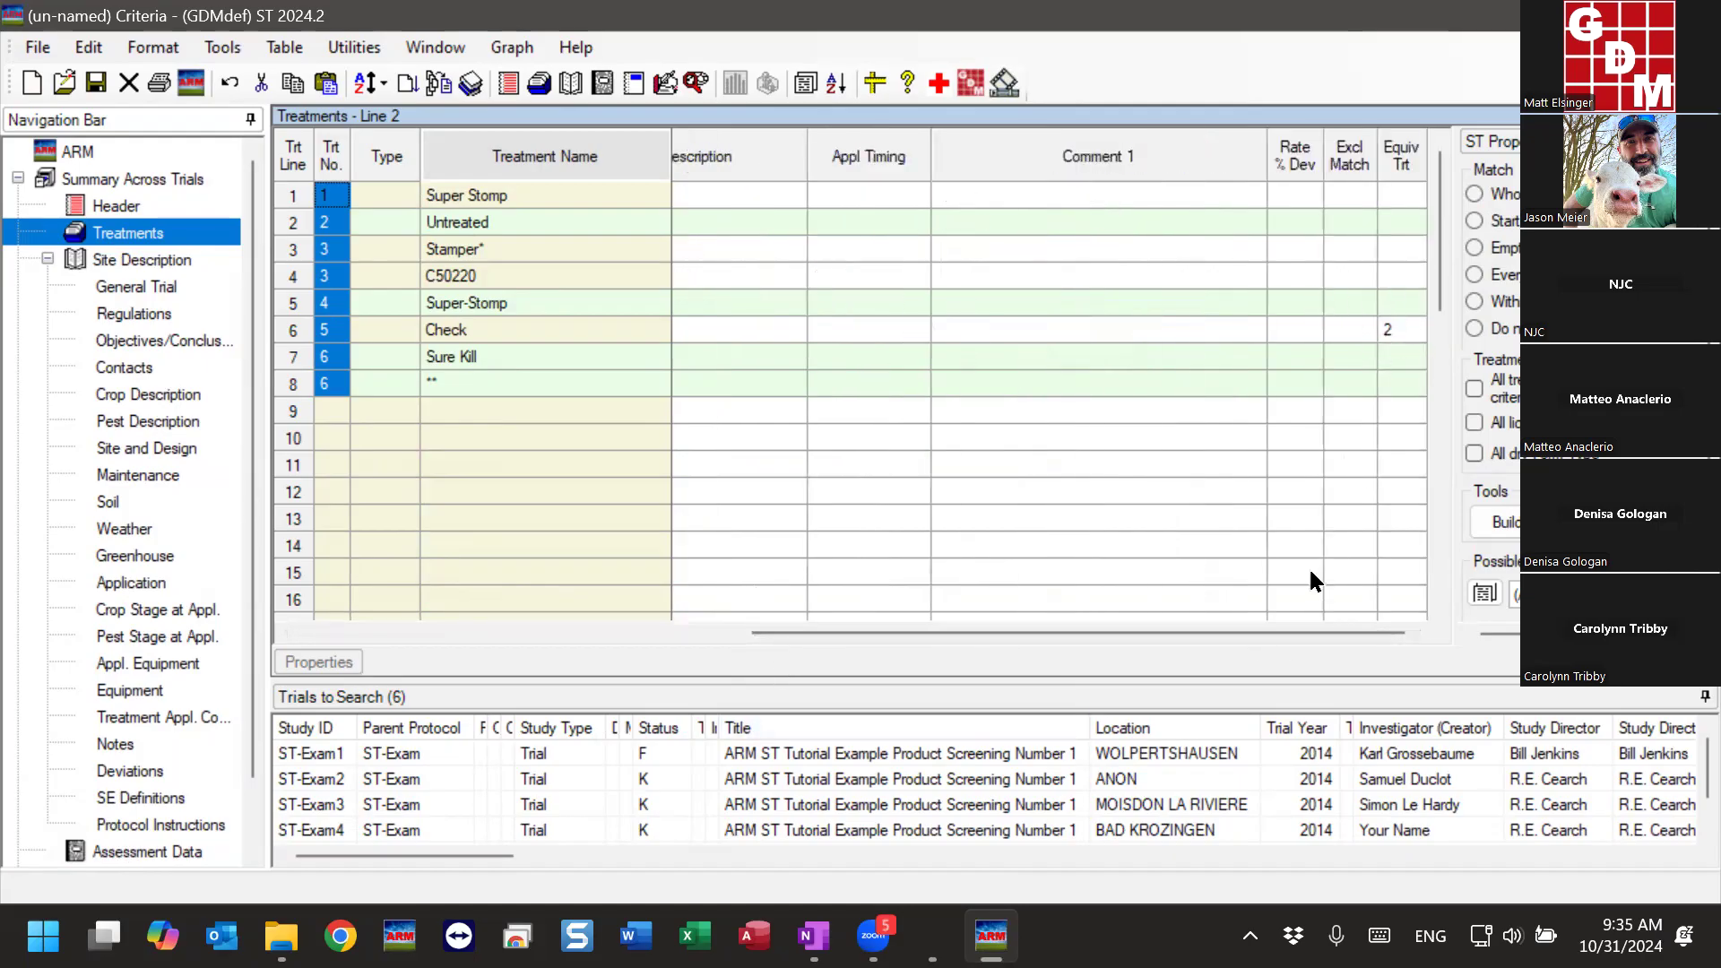
pyautogui.click(558, 404)
pyautogui.moveTo(1164, 631); pyautogui.dragTo(711, 633)
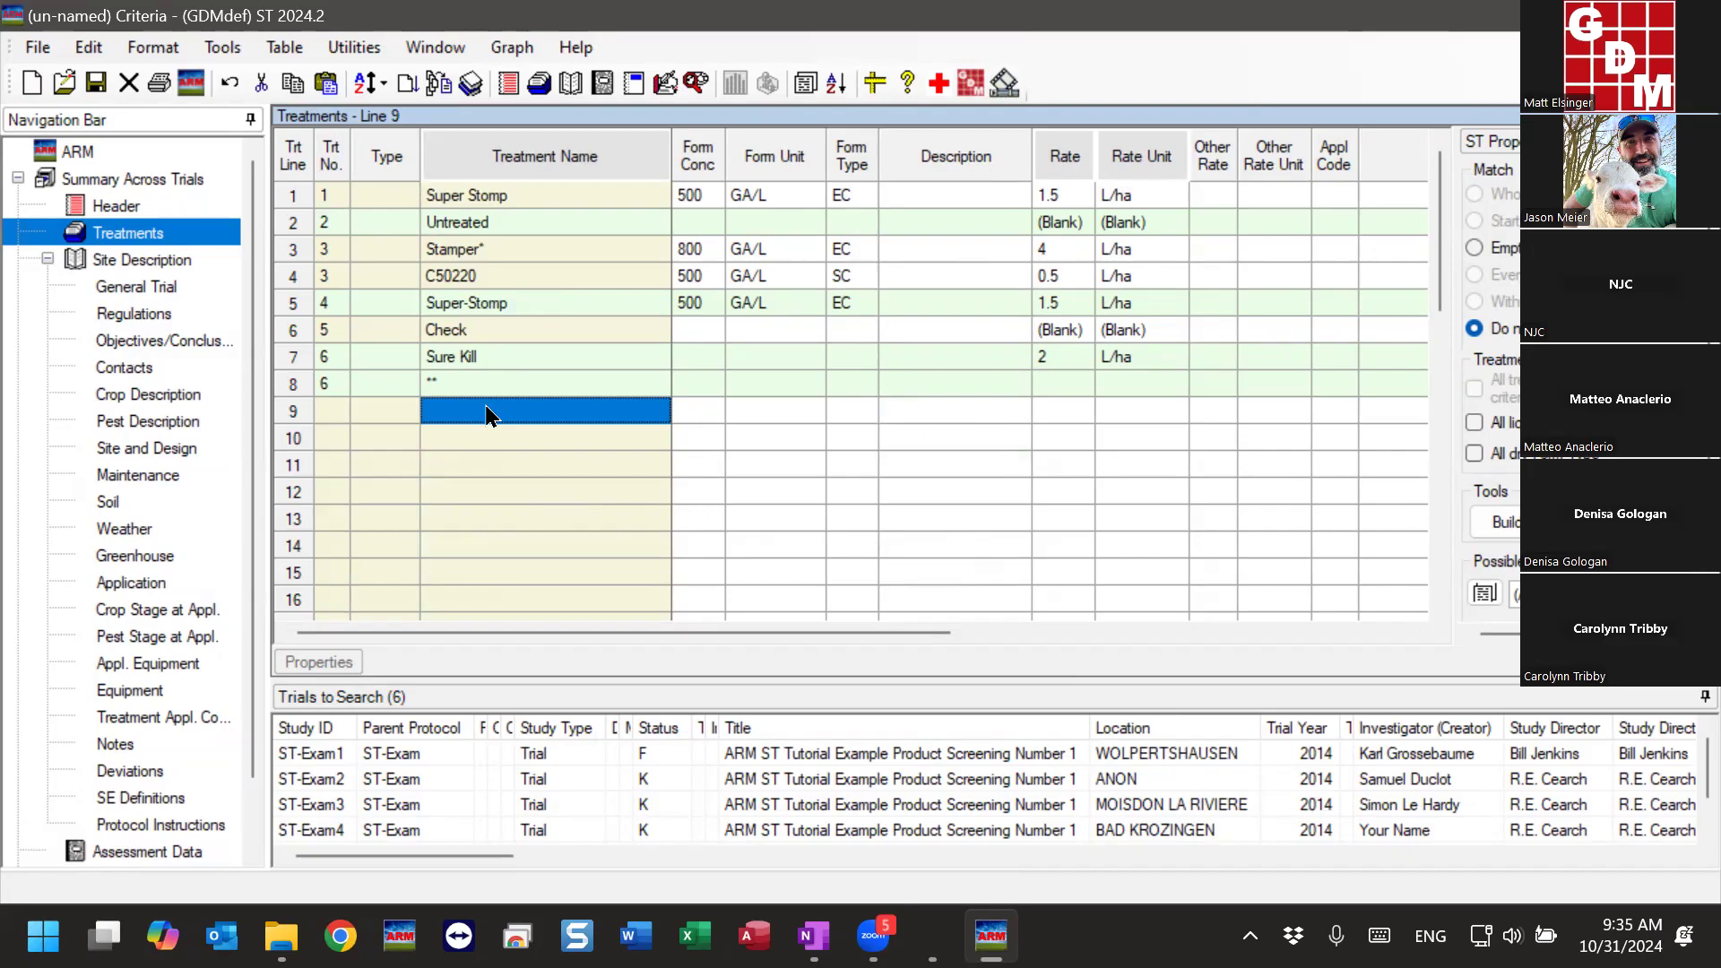
pyautogui.click(450, 419)
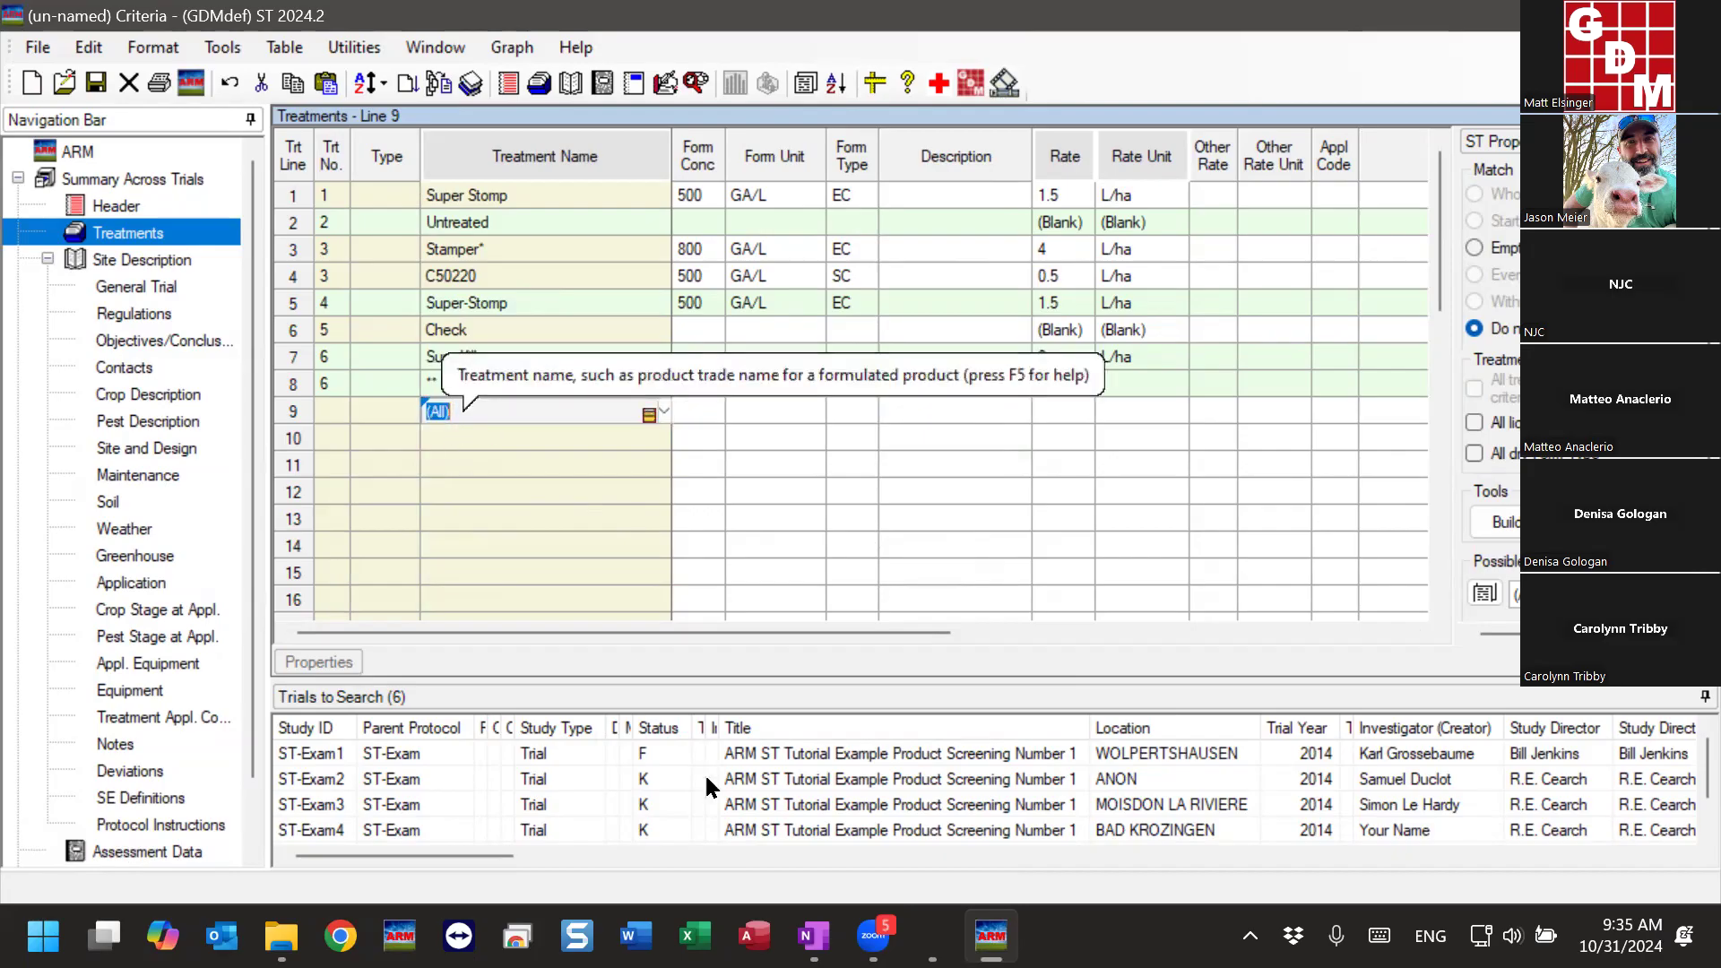
pyautogui.moveTo(638, 642); pyautogui.dragTo(1094, 616)
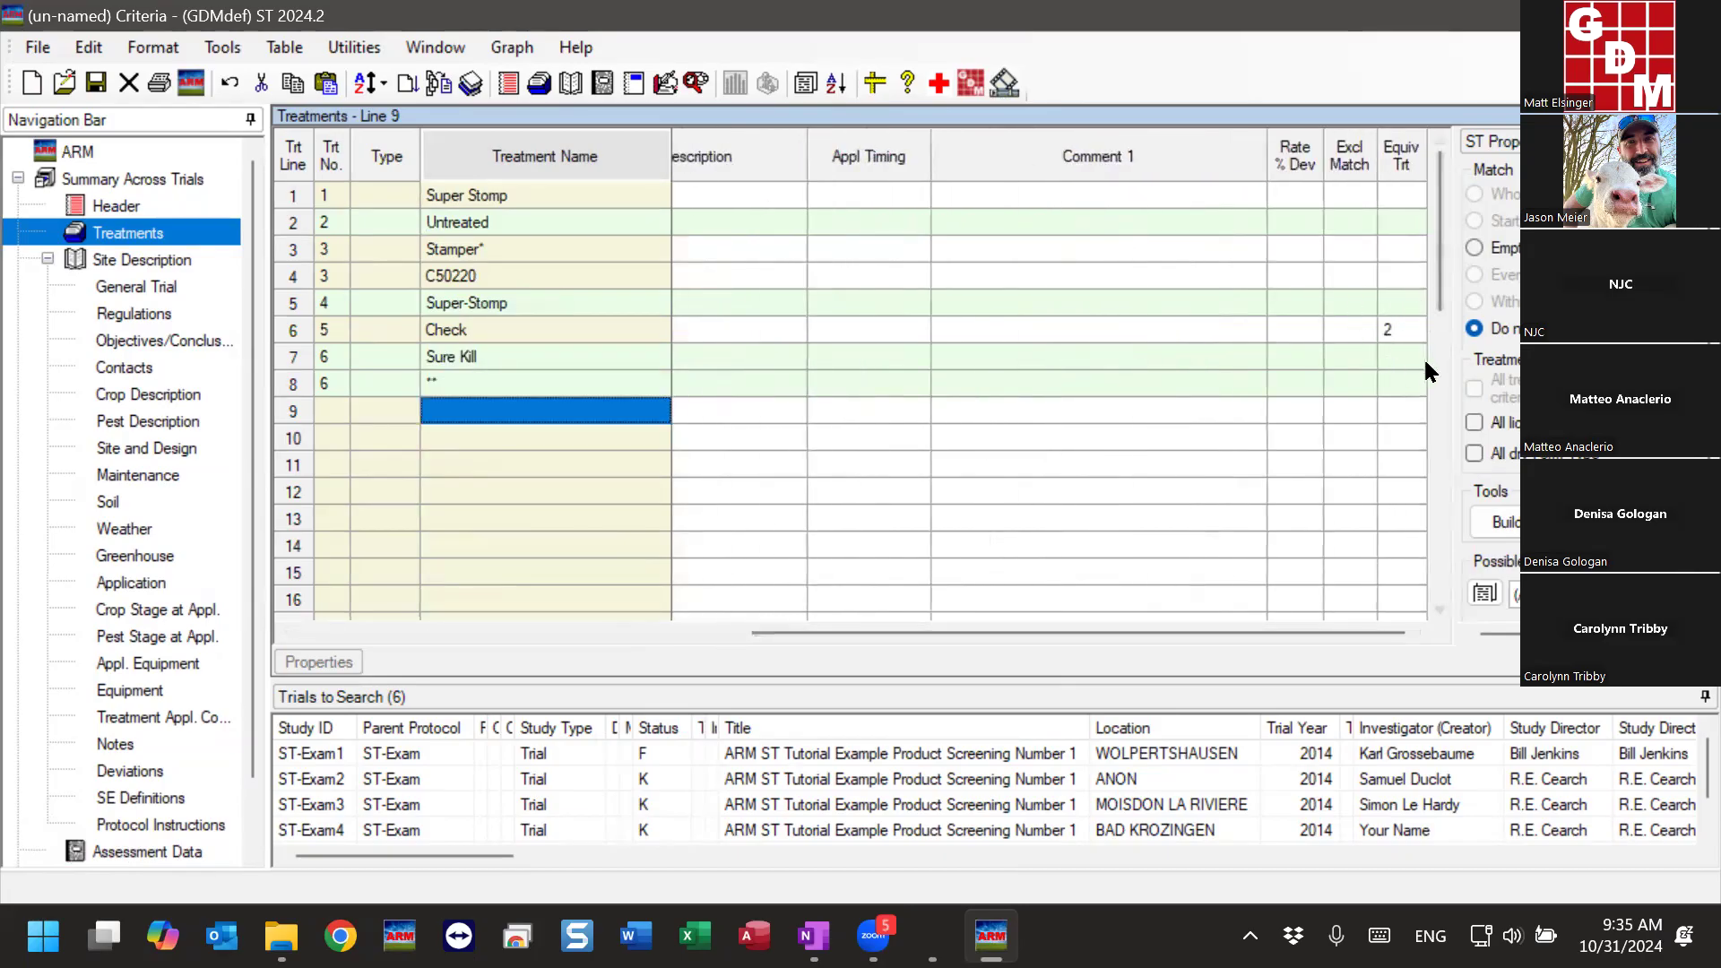
pyautogui.moveTo(897, 632); pyautogui.dragTo(443, 626)
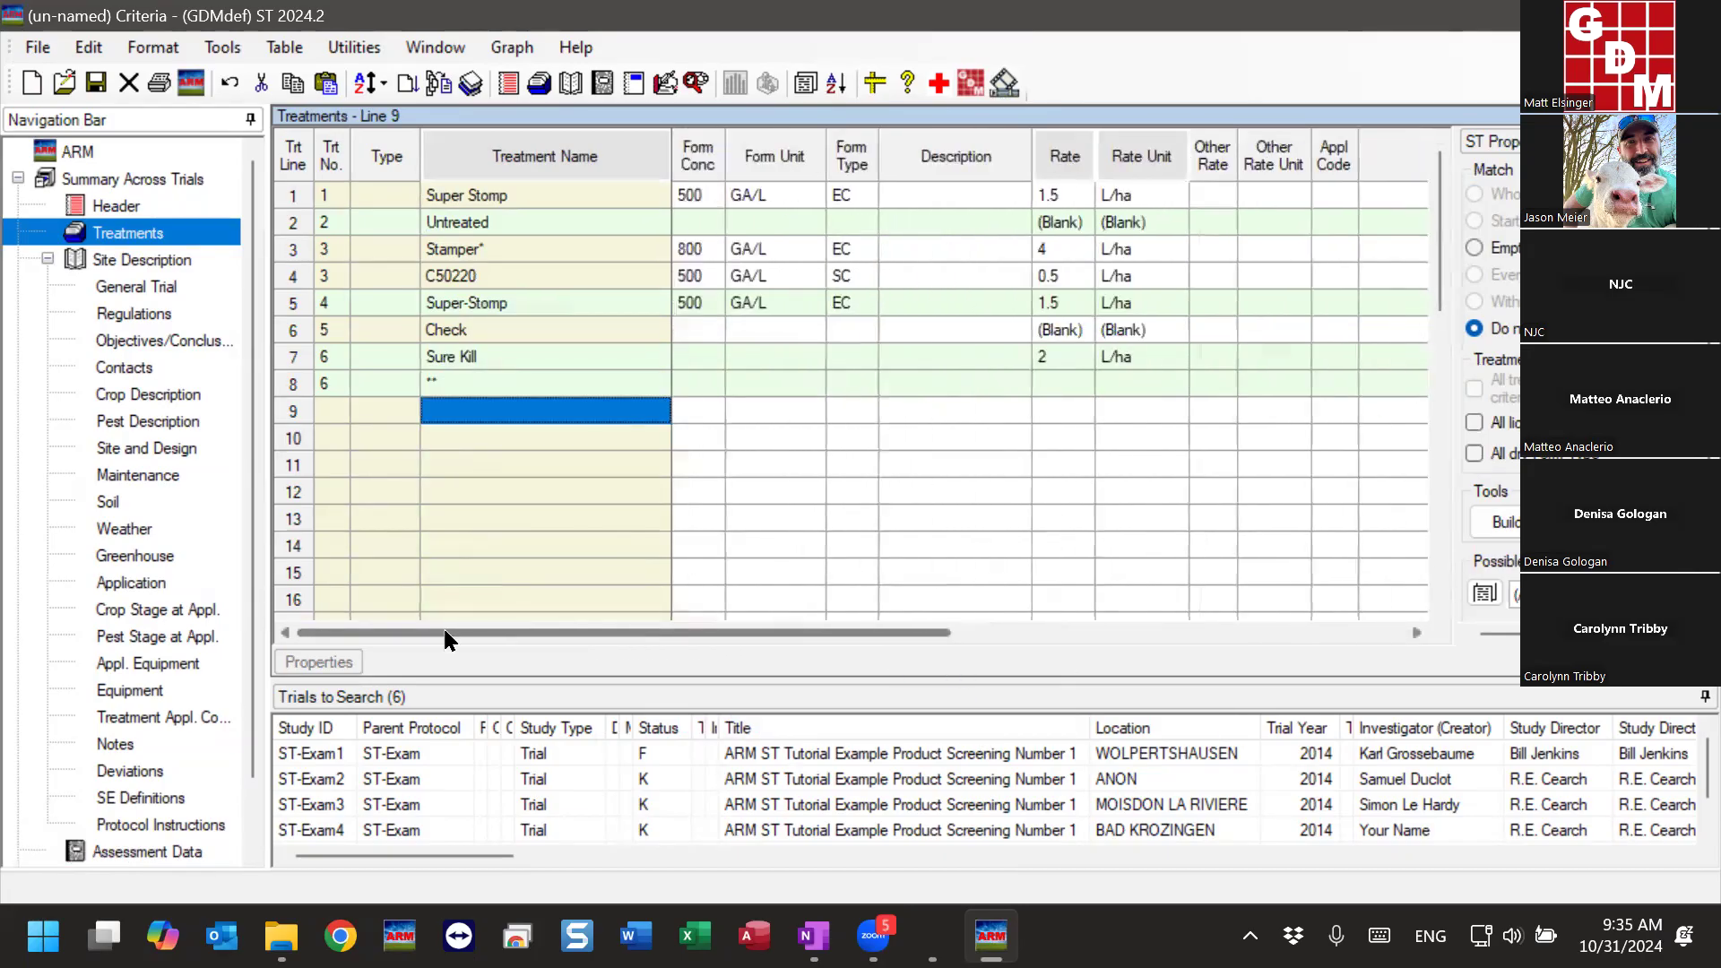
pyautogui.click(535, 416)
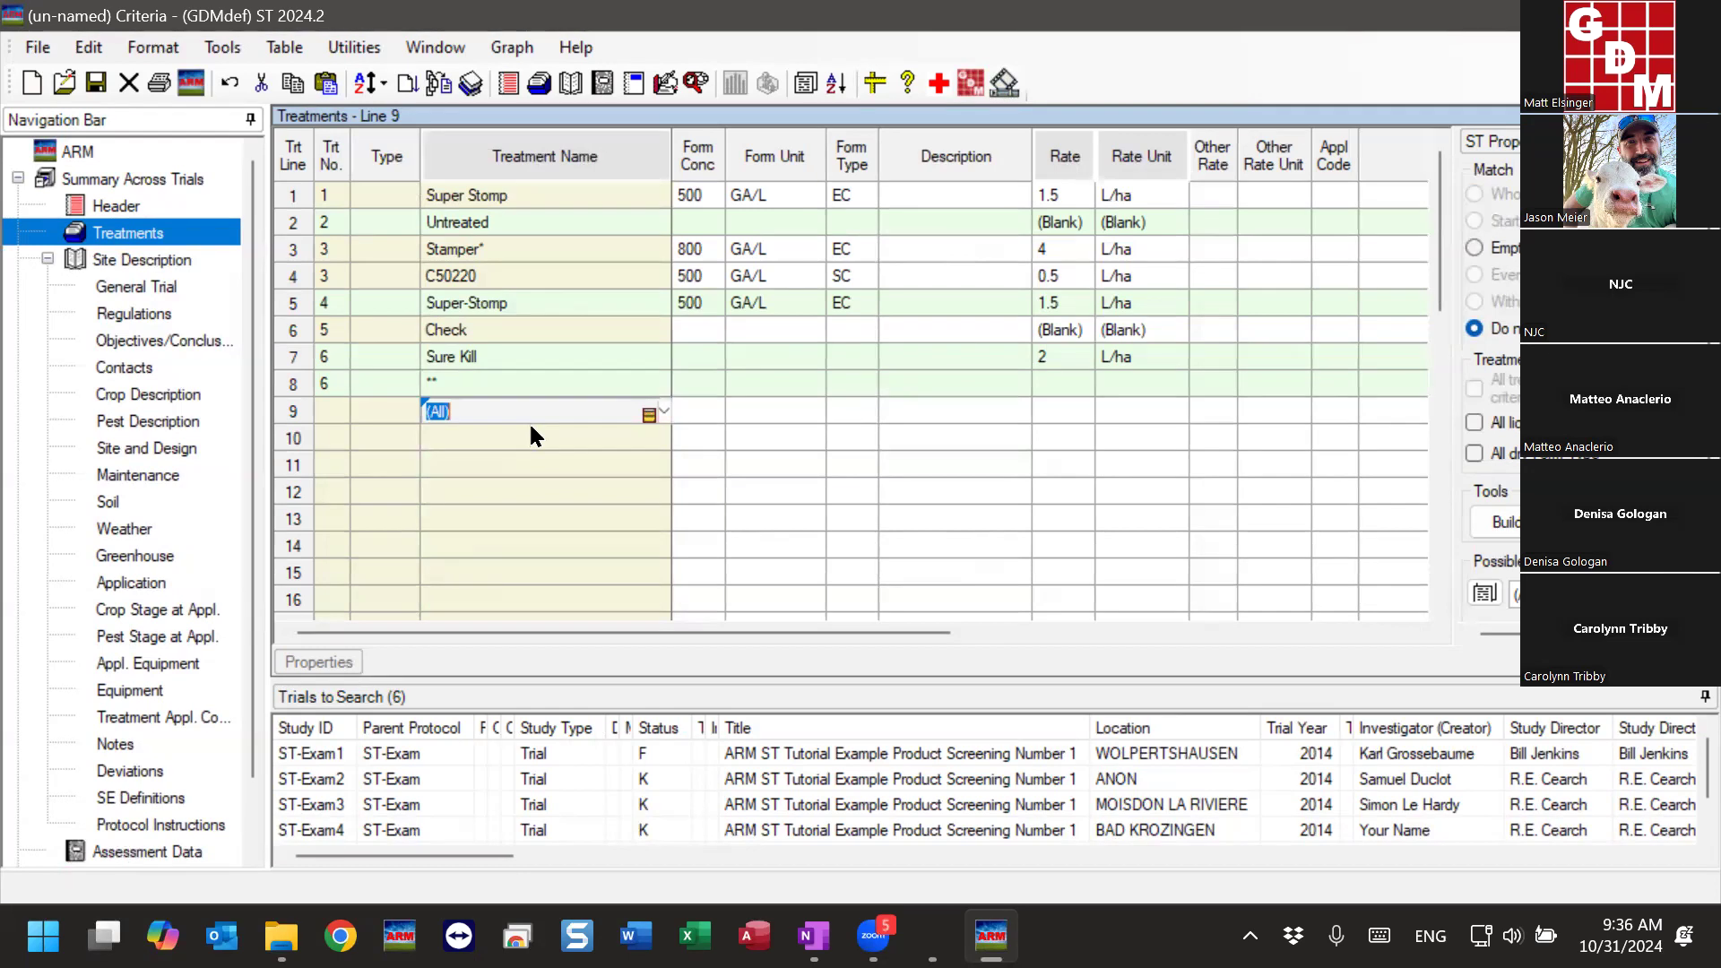
# - Add a criteria line for Super Stomp 3000 below the ** line and set its treatment number to 7
pyautogui.write('Super Stomp 3000')
pyautogui.press('Tab')
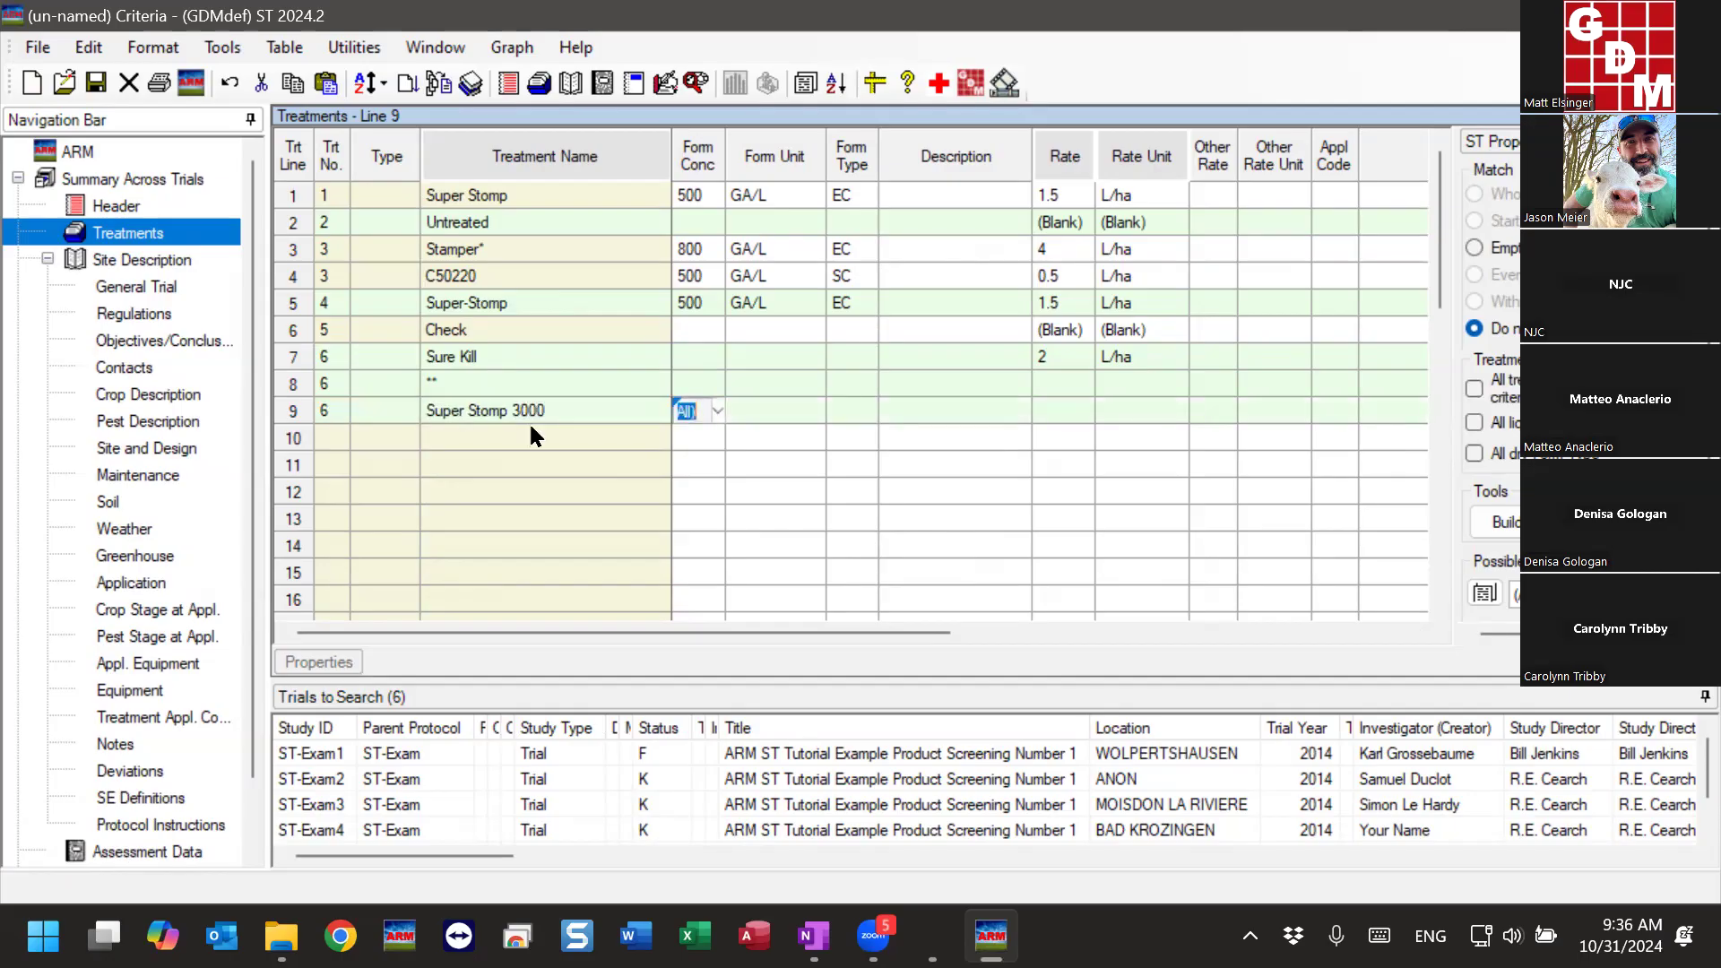
pyautogui.click(329, 408)
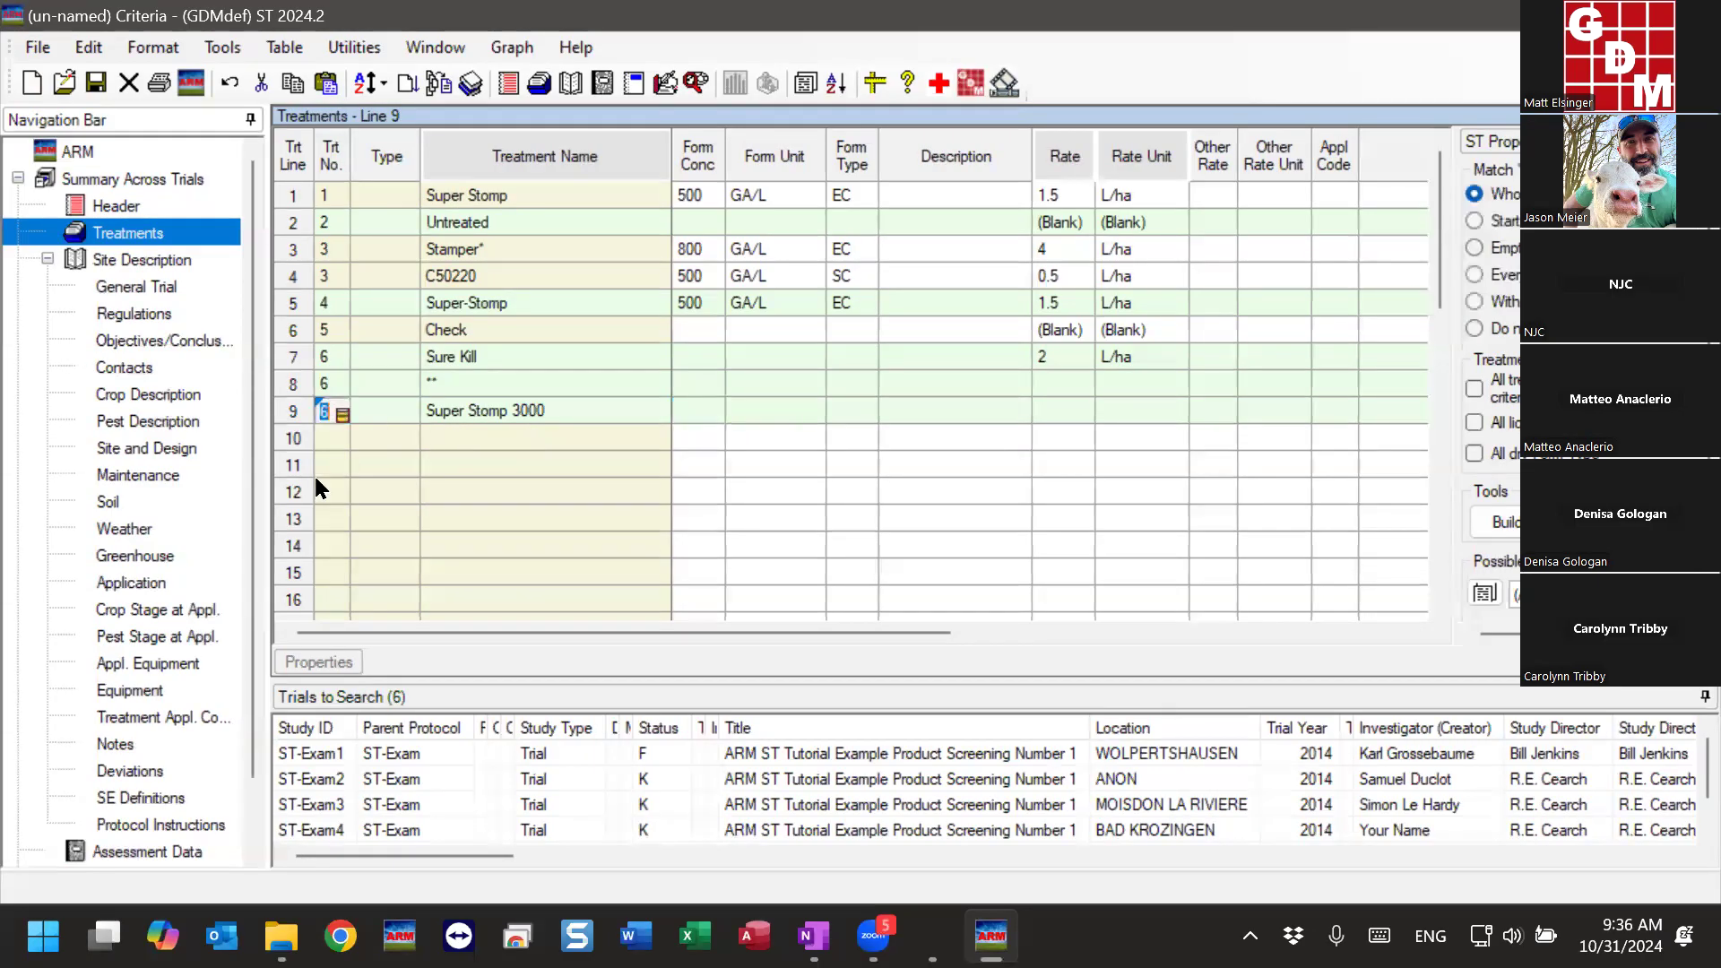
pyautogui.write('7')
pyautogui.press('Tab')
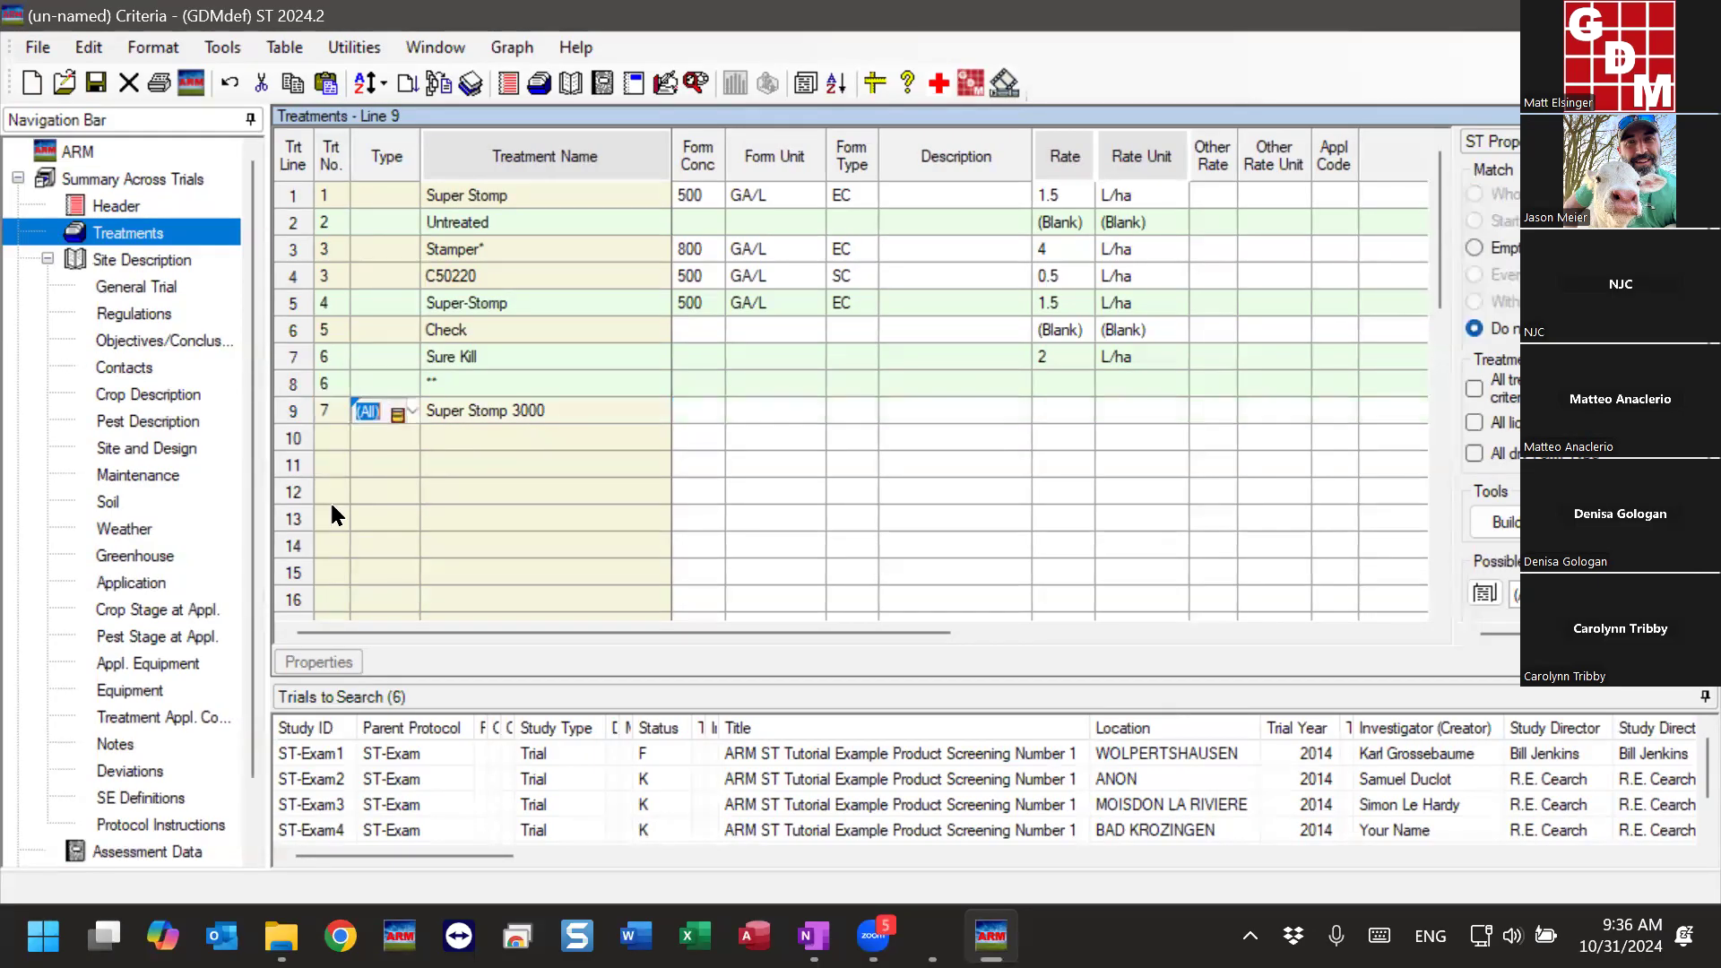
pyautogui.press('Tab')
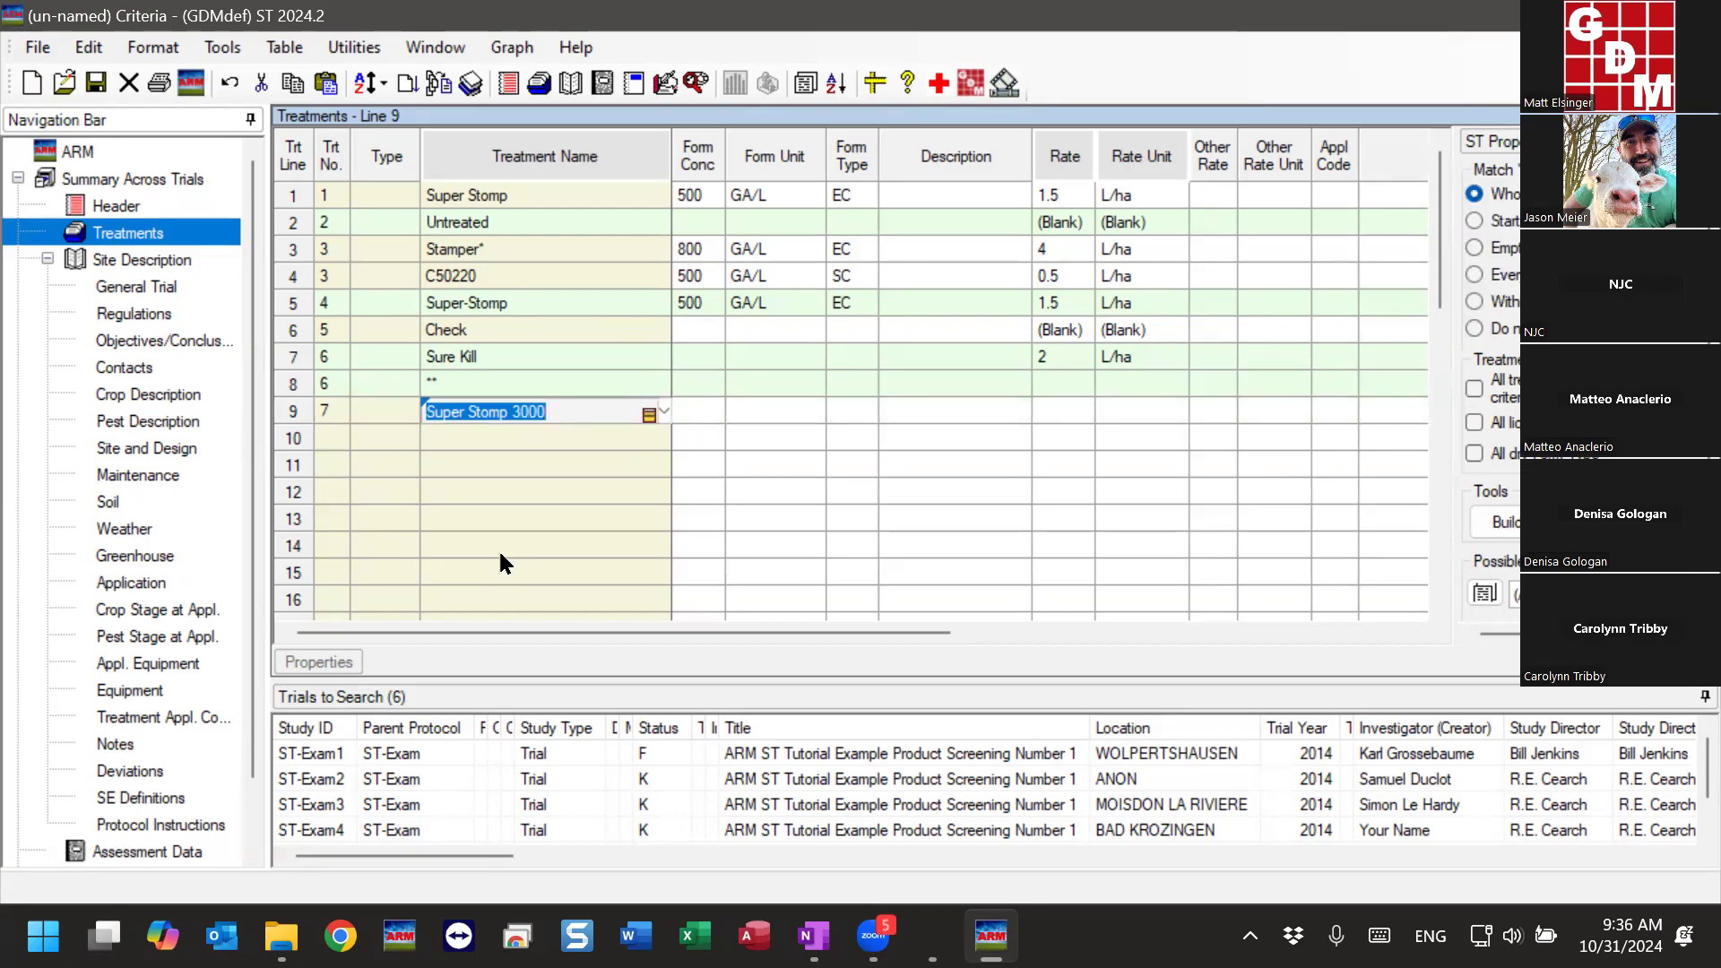
pyautogui.click(297, 413)
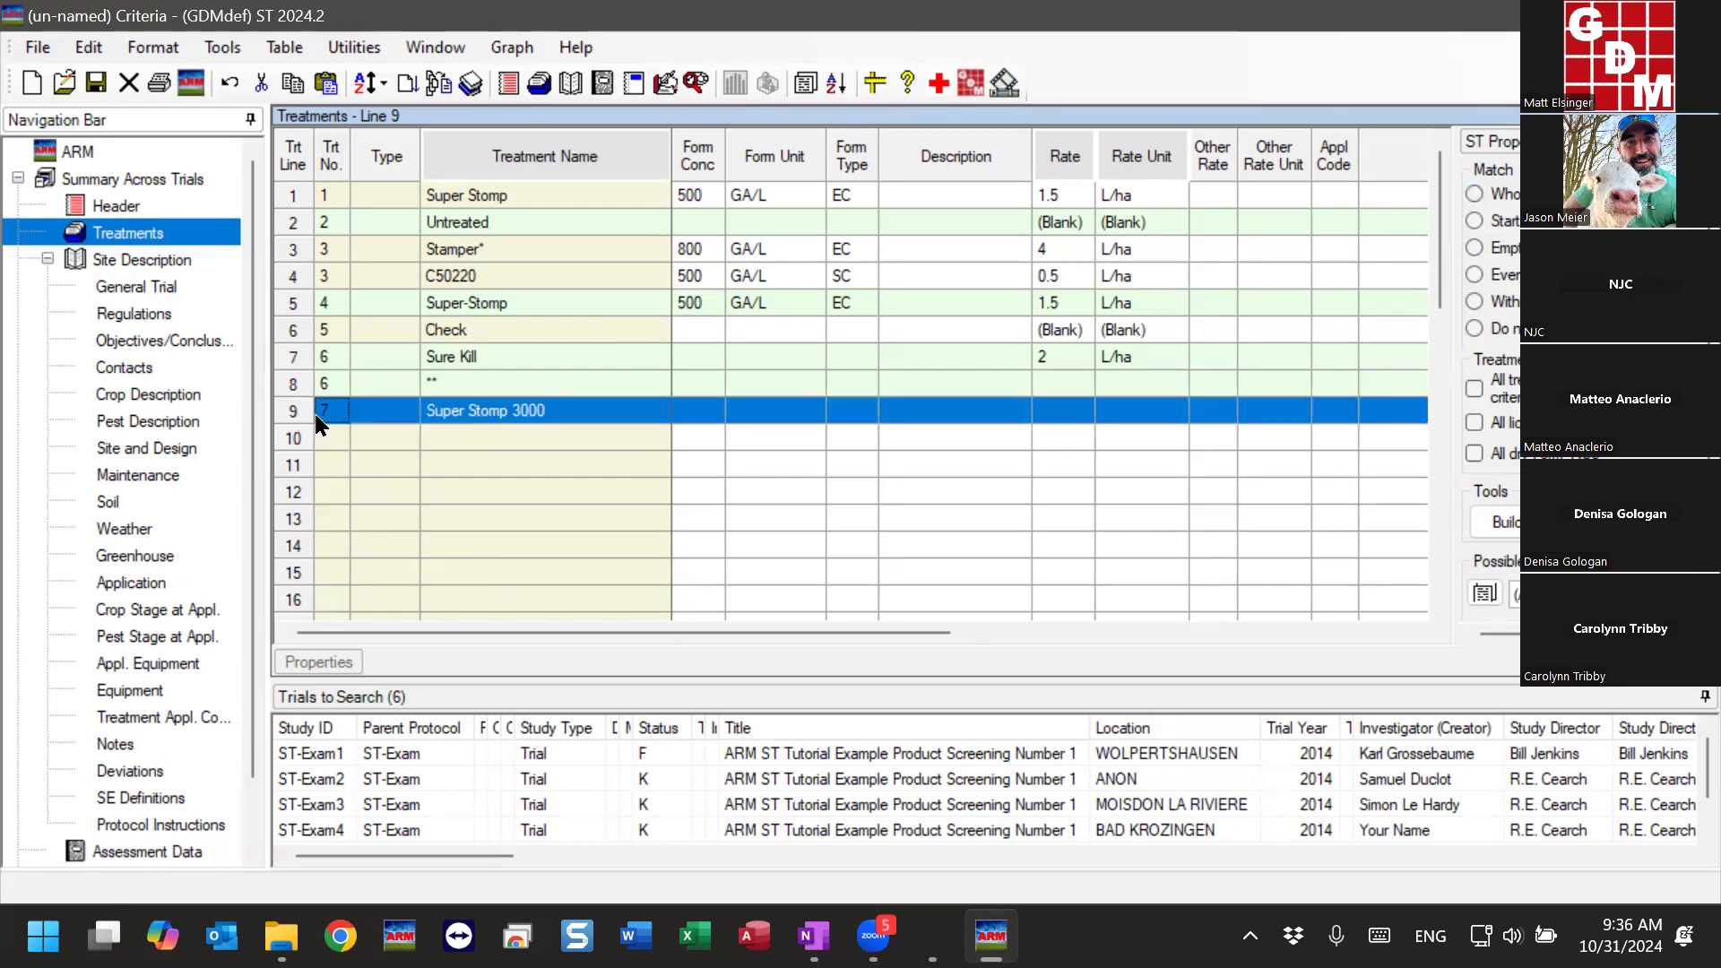
pyautogui.click(340, 418)
pyautogui.click(524, 415)
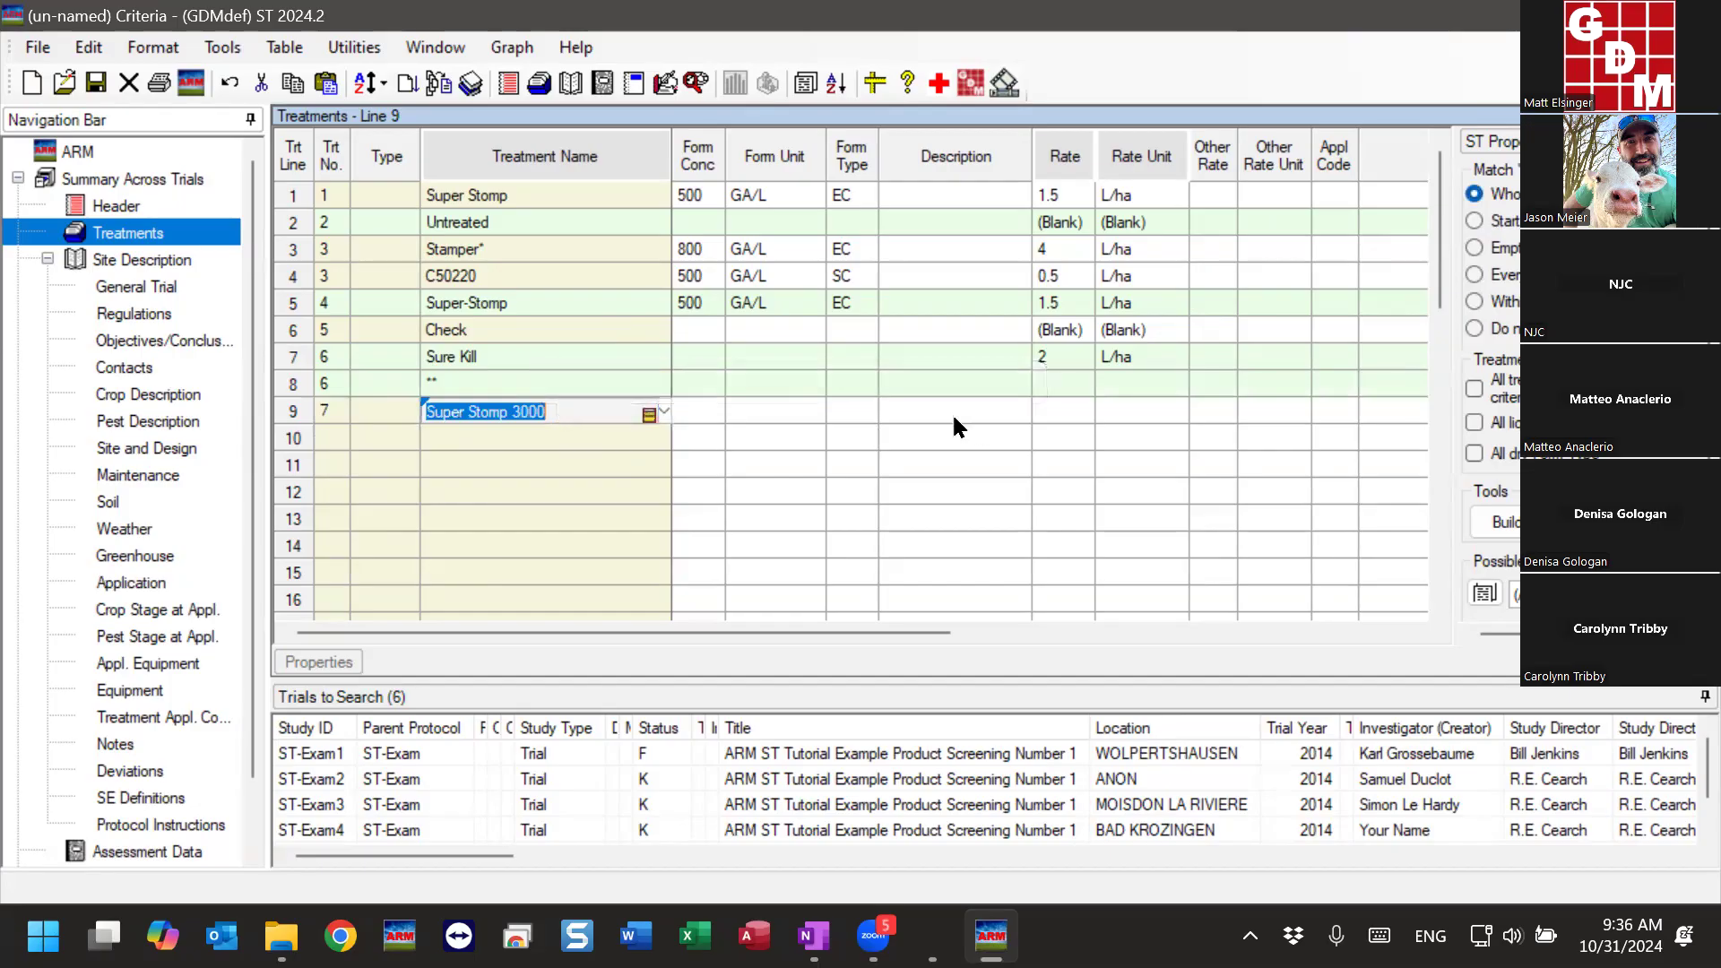
# - Set the rate of the Super Stomp 3000 line to 1.5 L/ha
pyautogui.click(1056, 411)
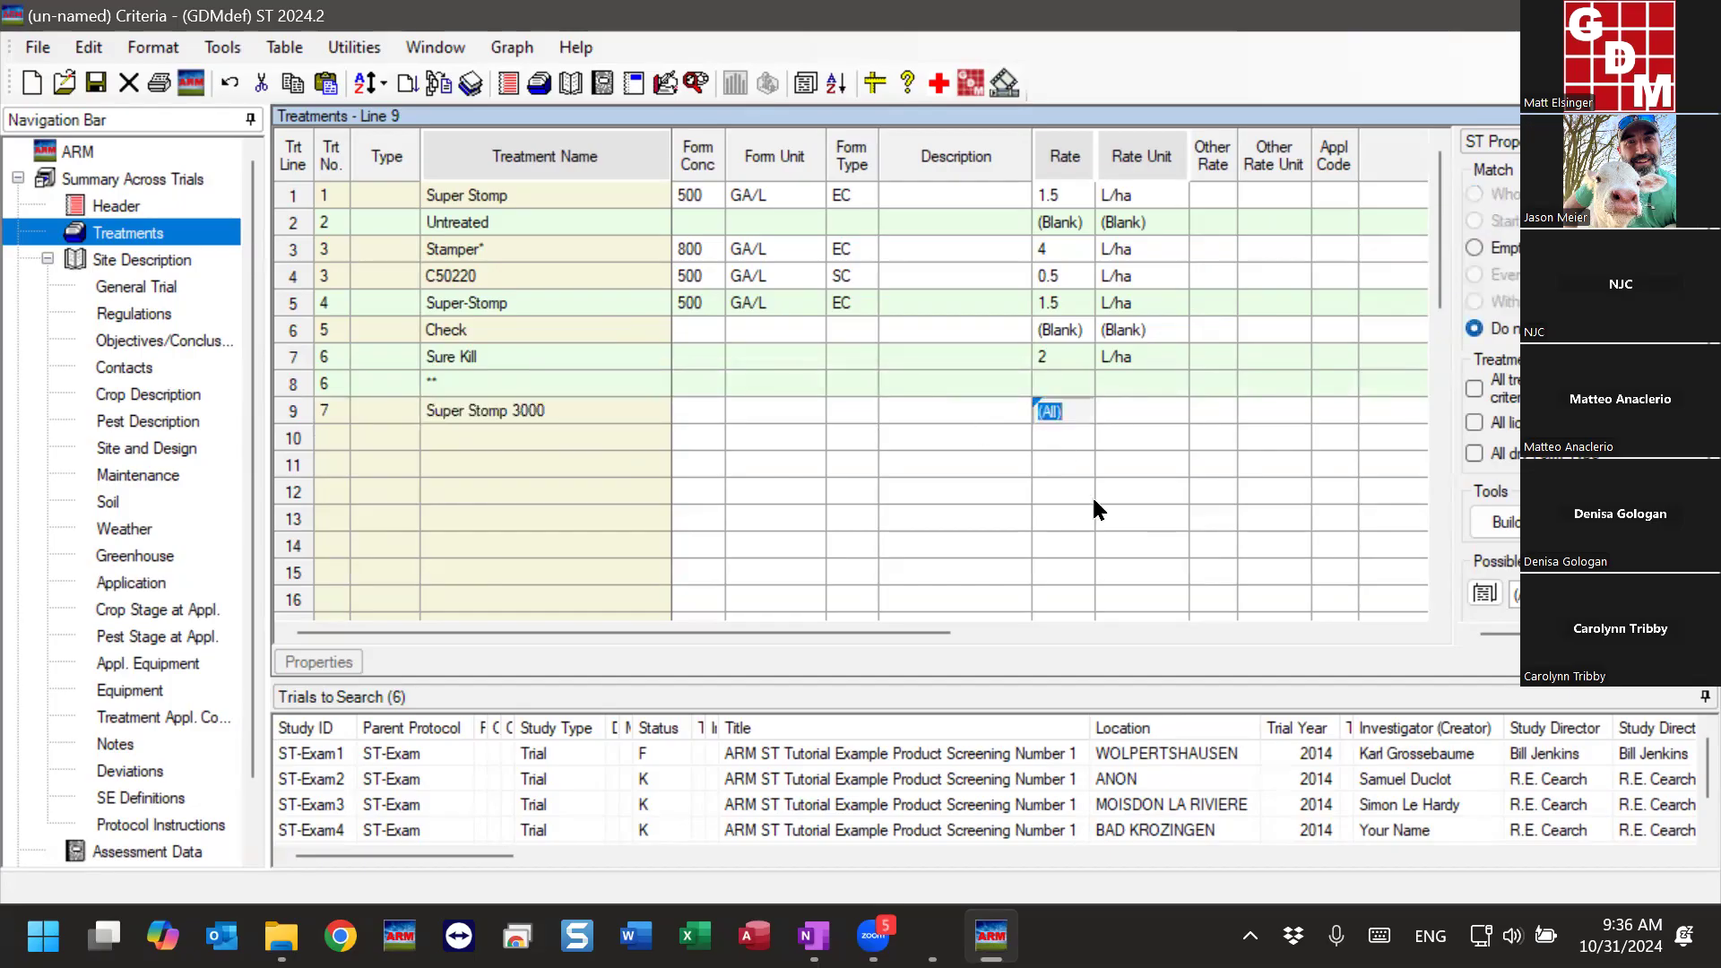
pyautogui.write('1.5')
pyautogui.press('Tab')
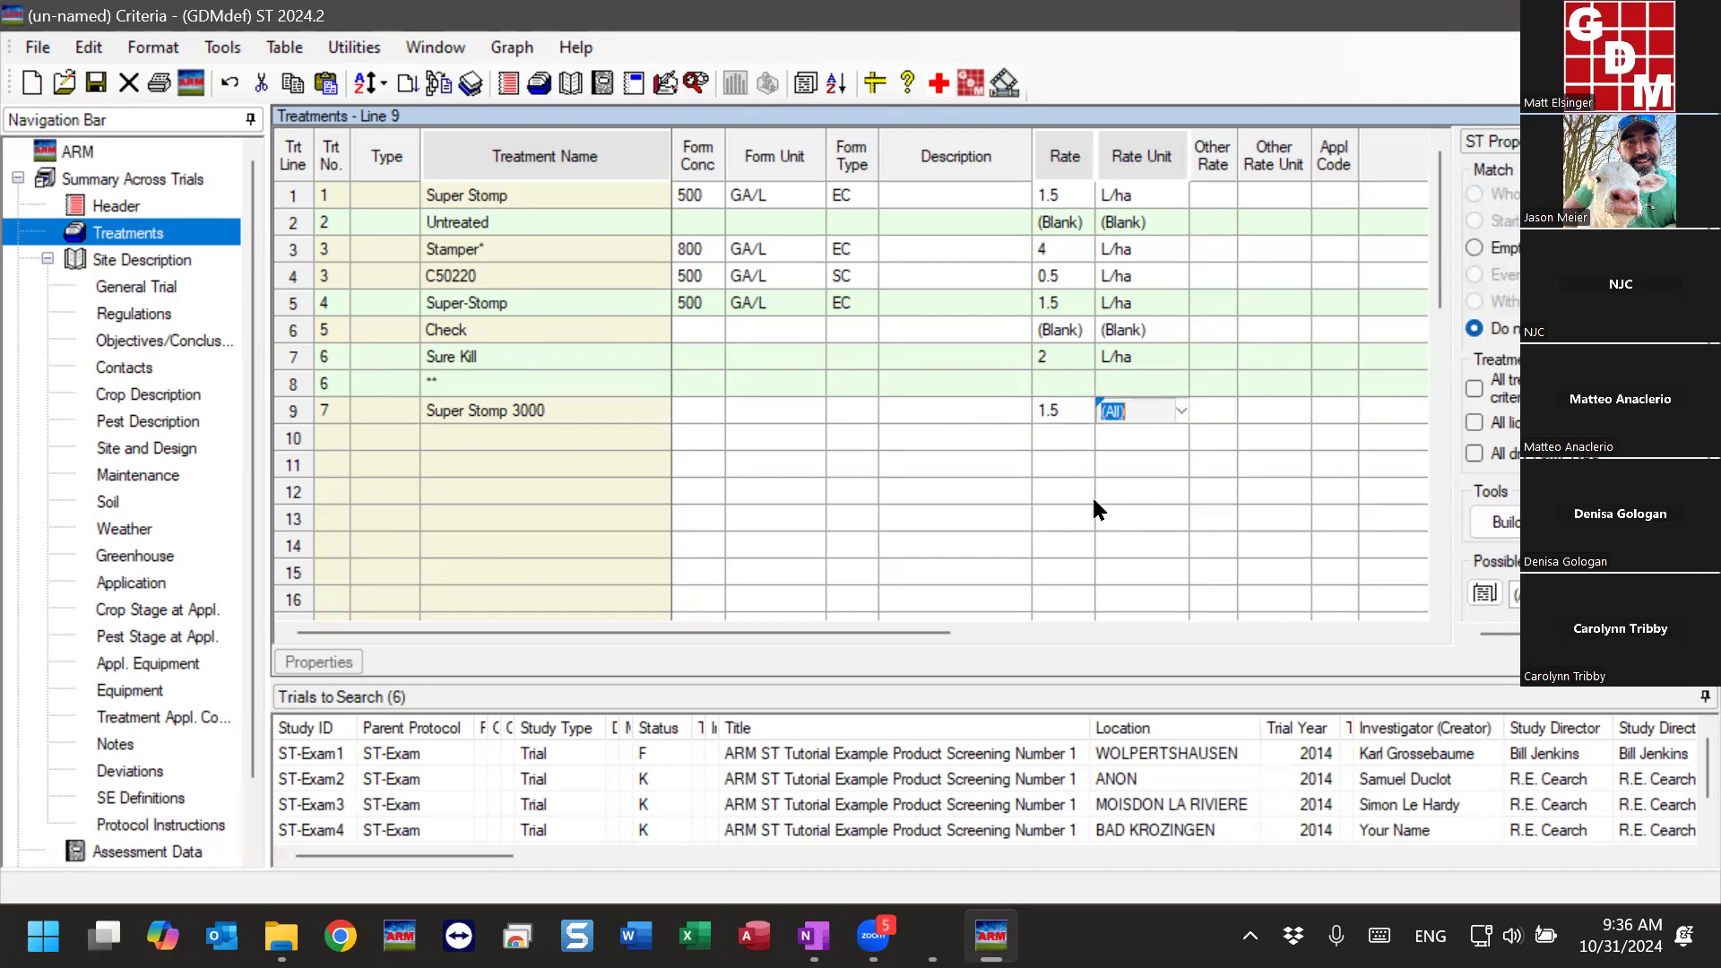
pyautogui.write('L/ha')
pyautogui.press('Return')
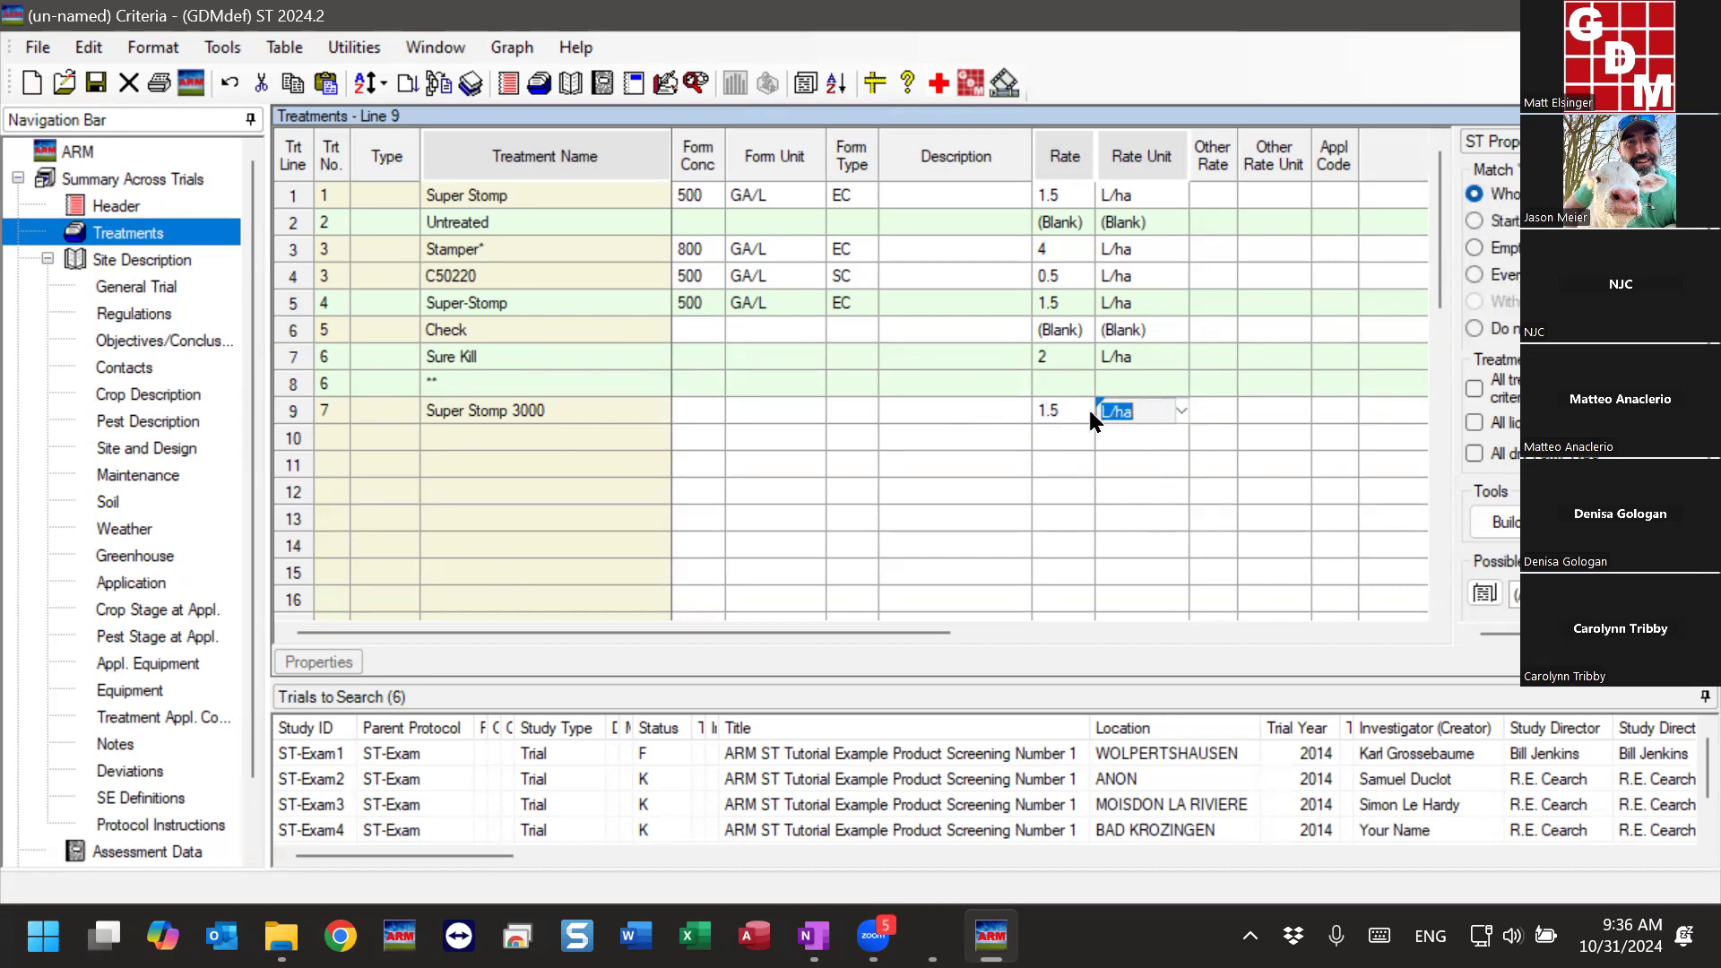
# - Set the equivalent treatment to 7 for both the Super Stomp and the Super-Stomp criteria lines
pyautogui.click(535, 304)
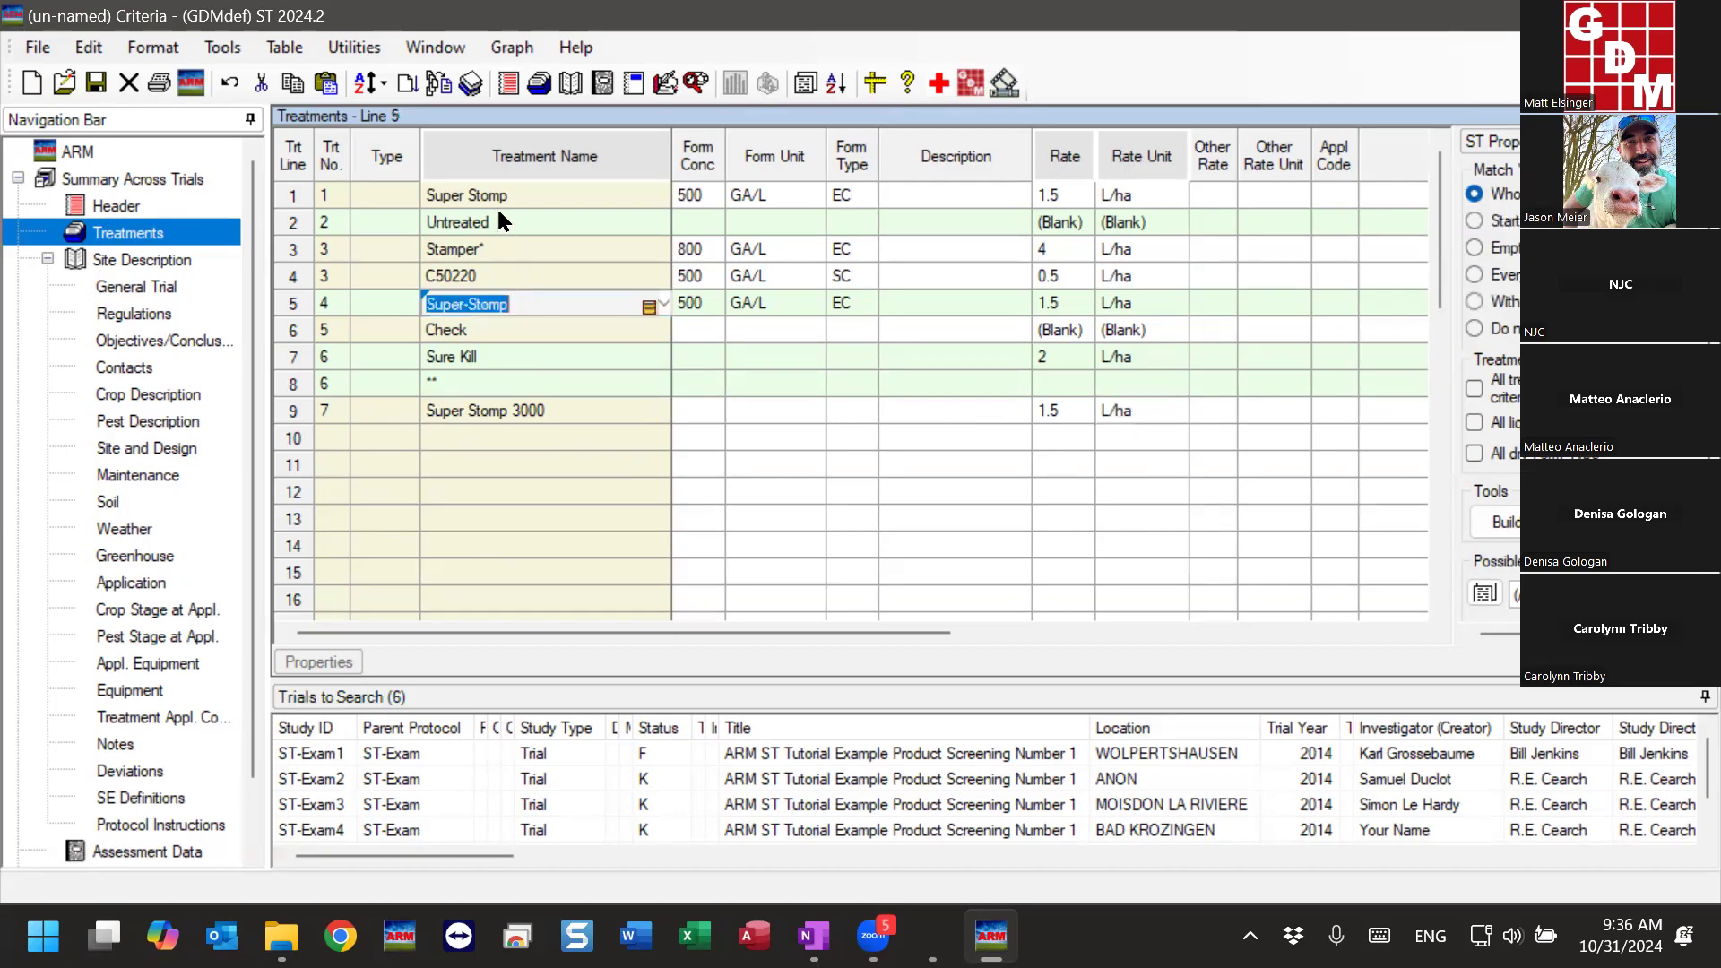
pyautogui.click(497, 197)
pyautogui.click(469, 305)
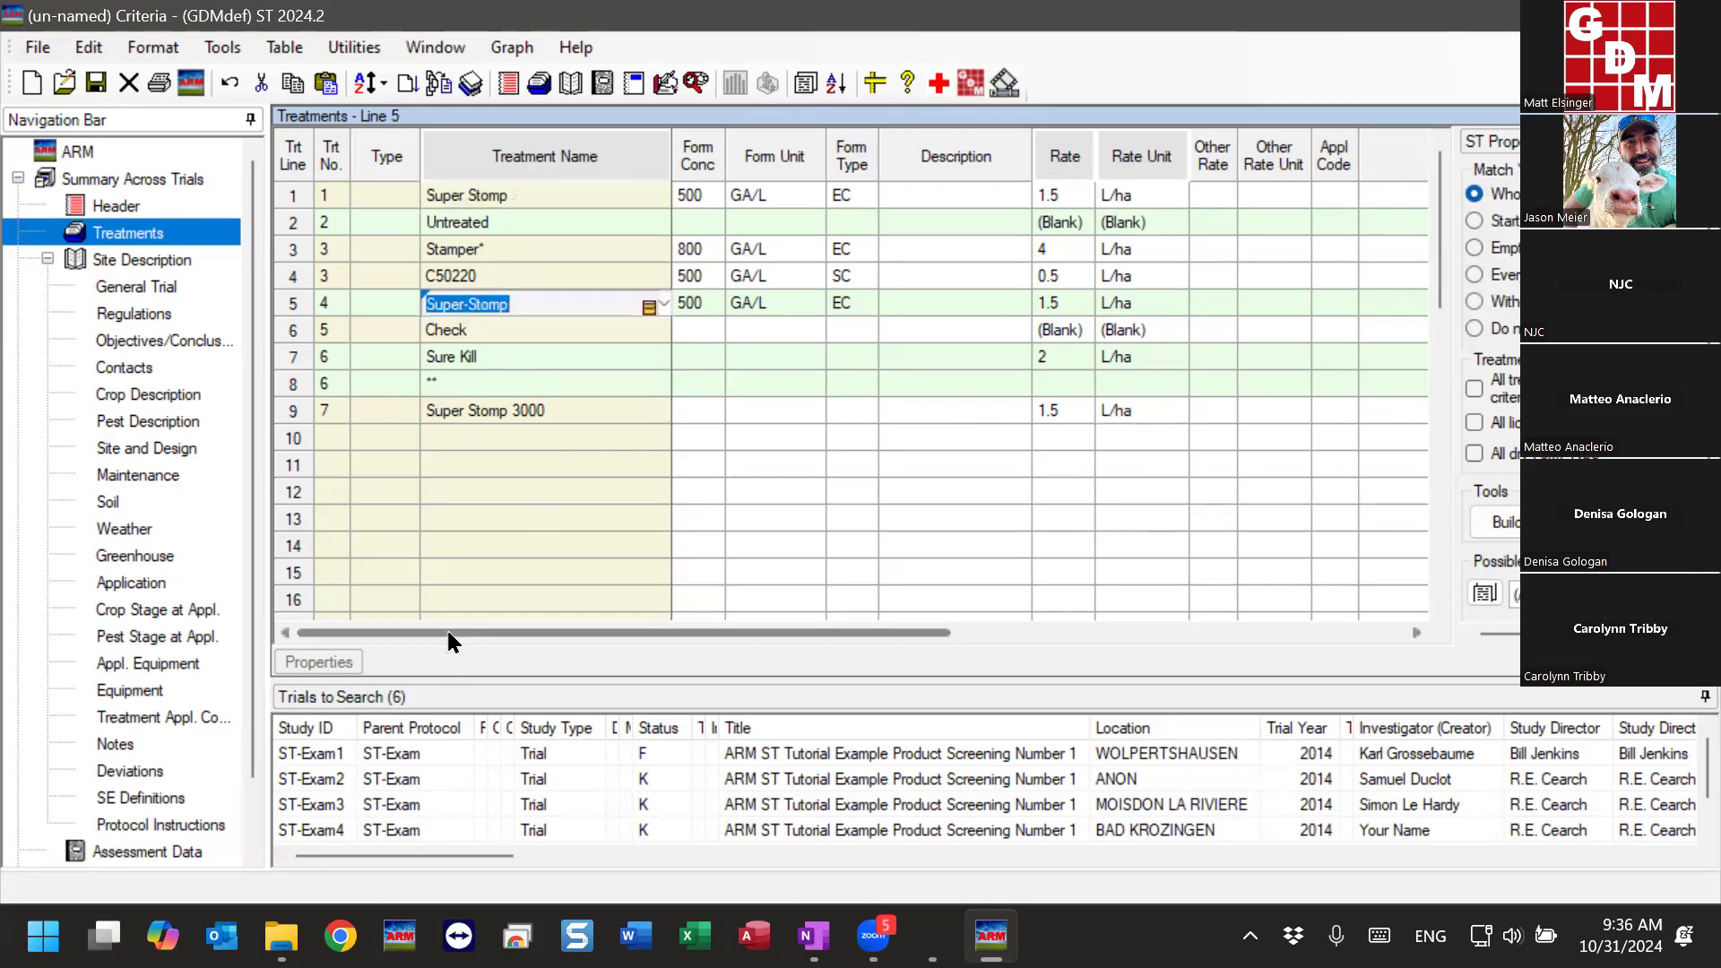
pyautogui.click(450, 196)
pyautogui.click(482, 309)
pyautogui.moveTo(538, 632); pyautogui.dragTo(1182, 633)
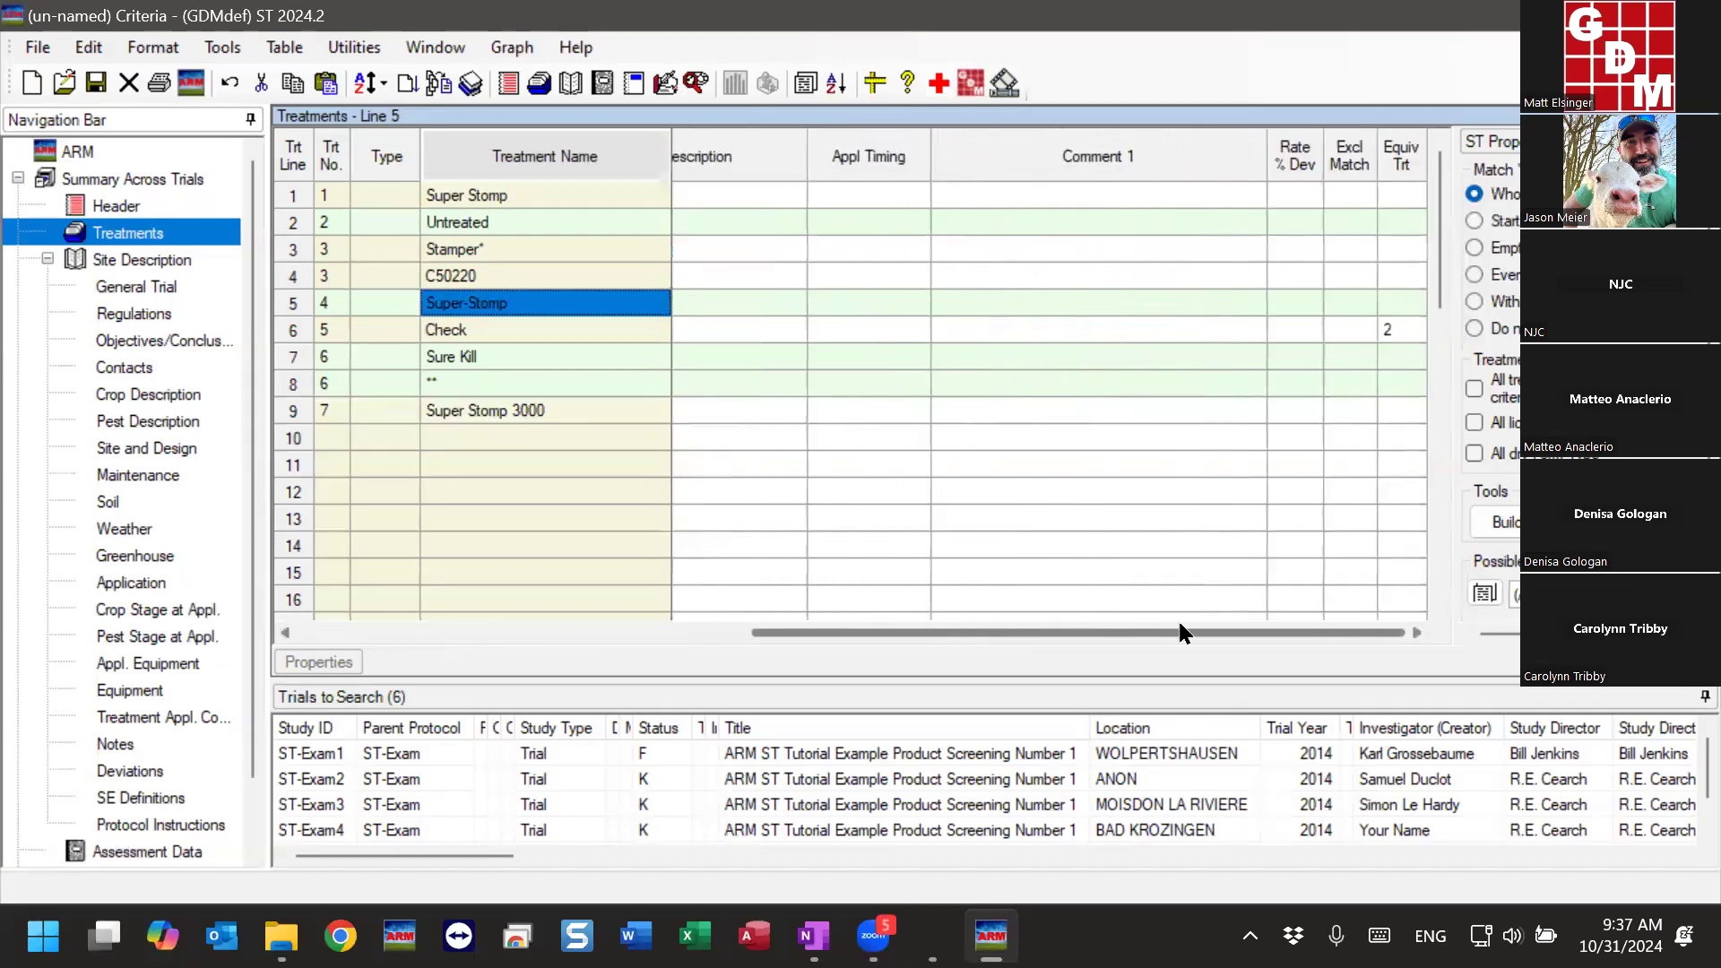
pyautogui.click(1402, 410)
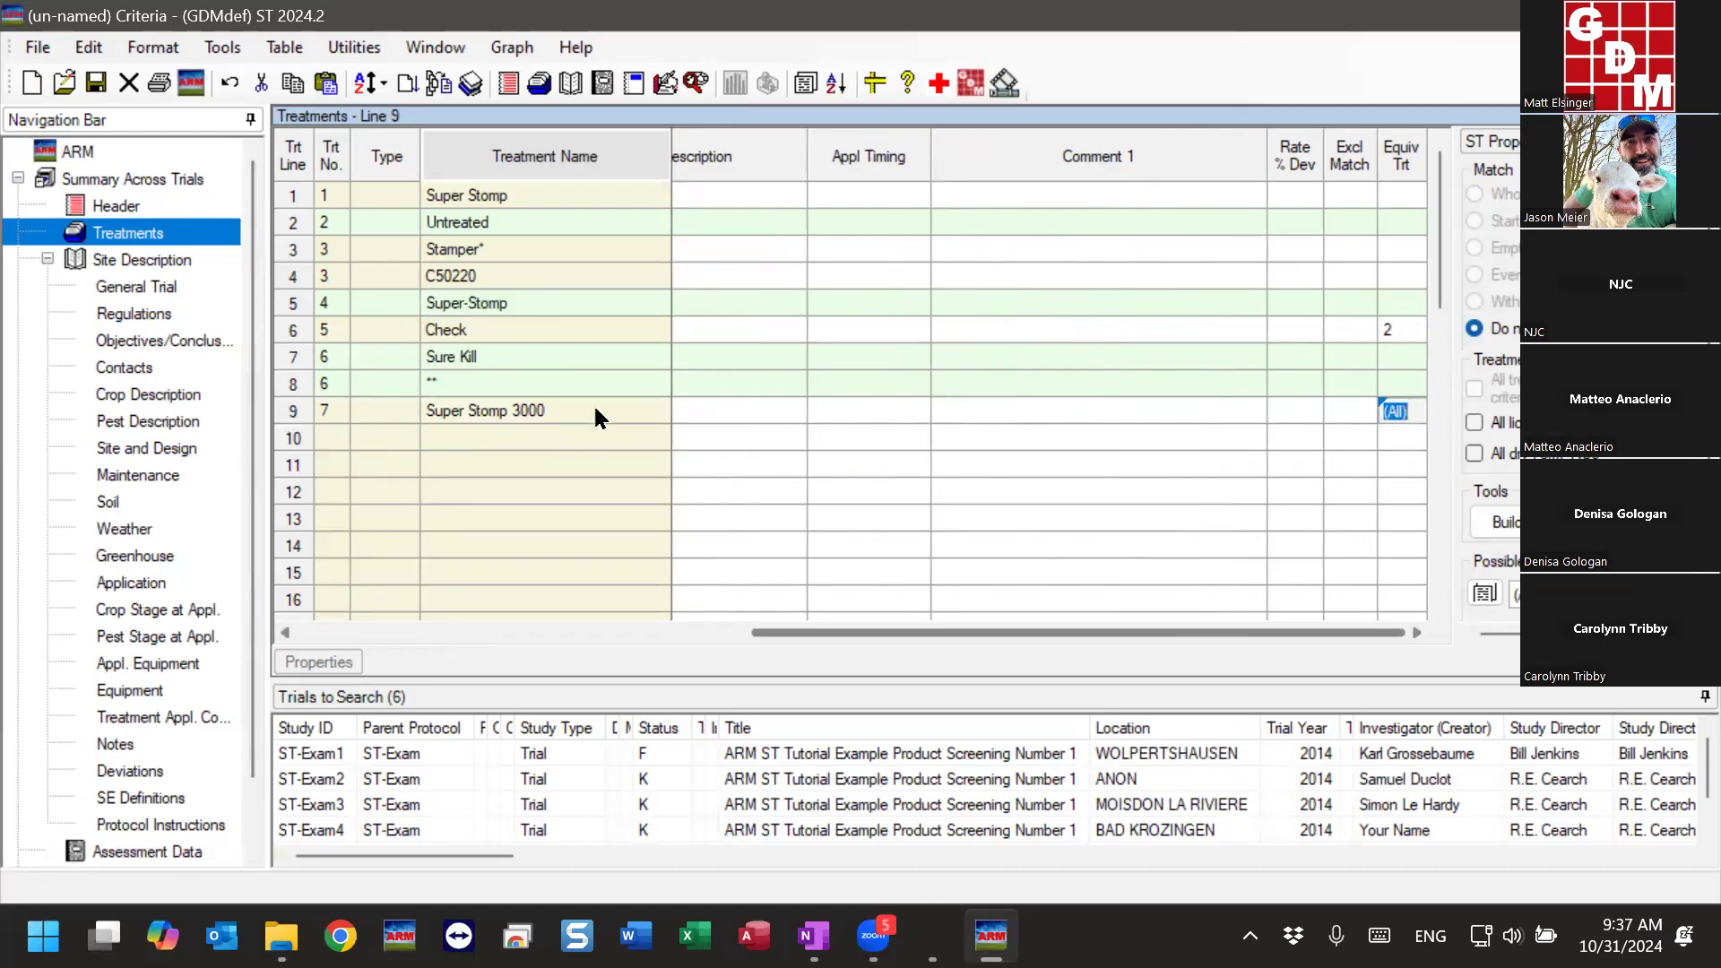
pyautogui.click(1417, 197)
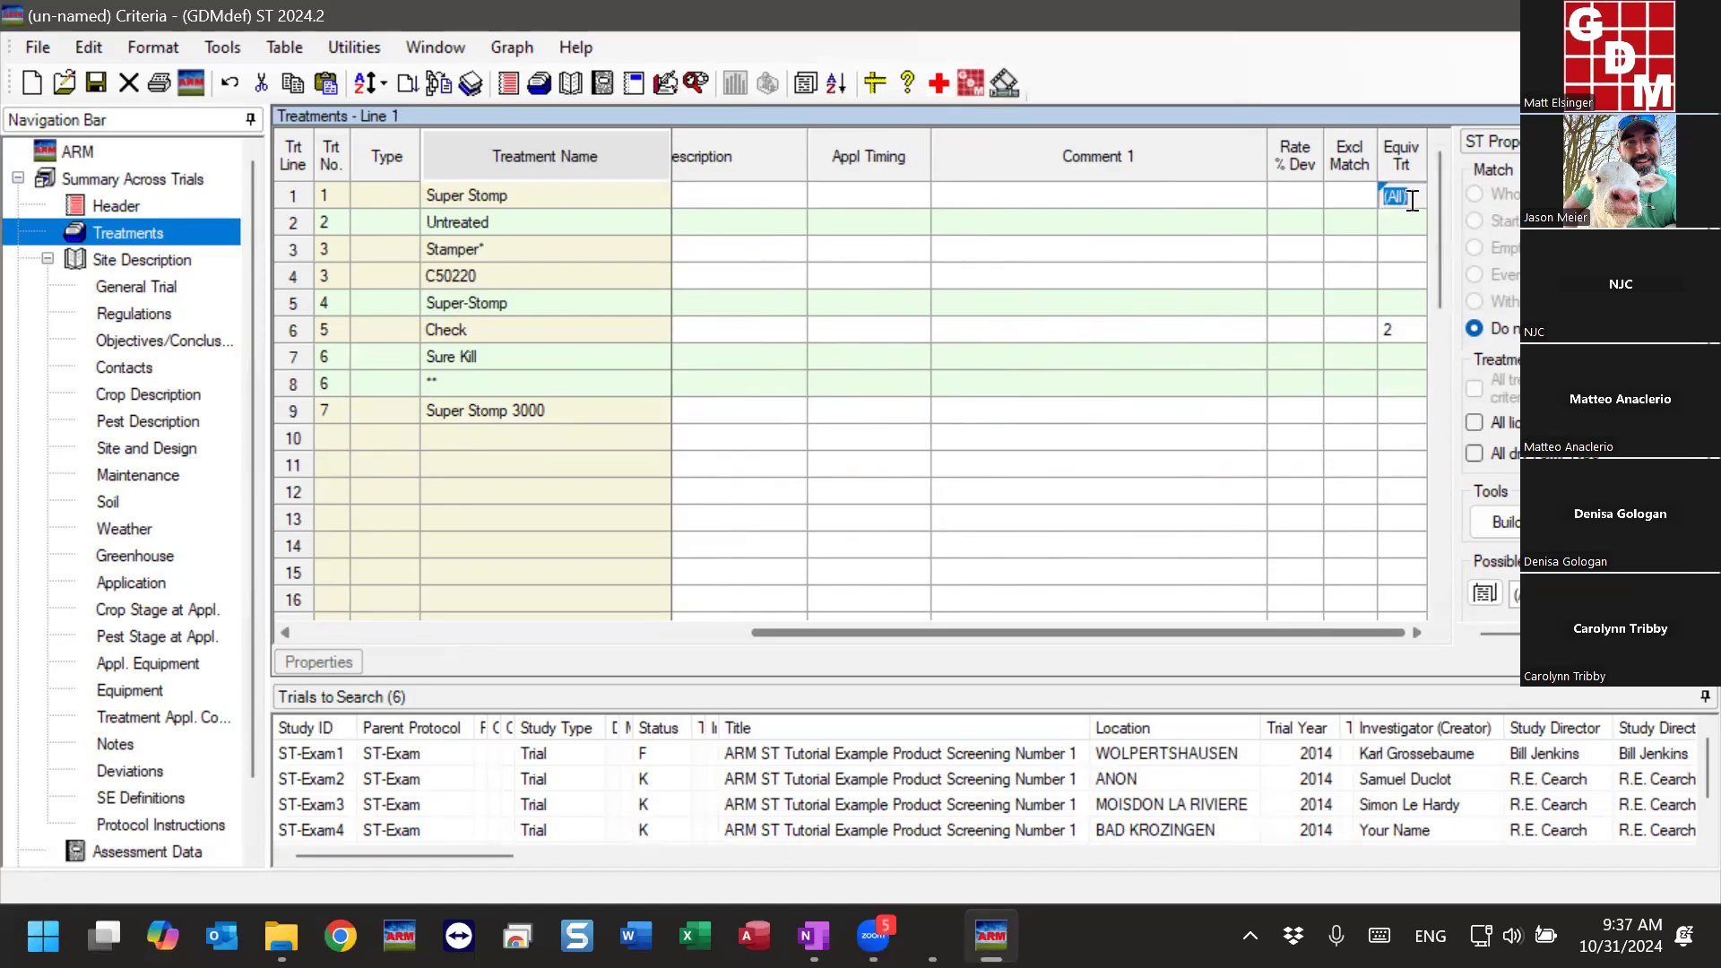
pyautogui.write('7')
pyautogui.click(1396, 303)
pyautogui.write('7')
pyautogui.press('Return')
pyautogui.click(1401, 411)
pyautogui.moveTo(1316, 631); pyautogui.dragTo(853, 655)
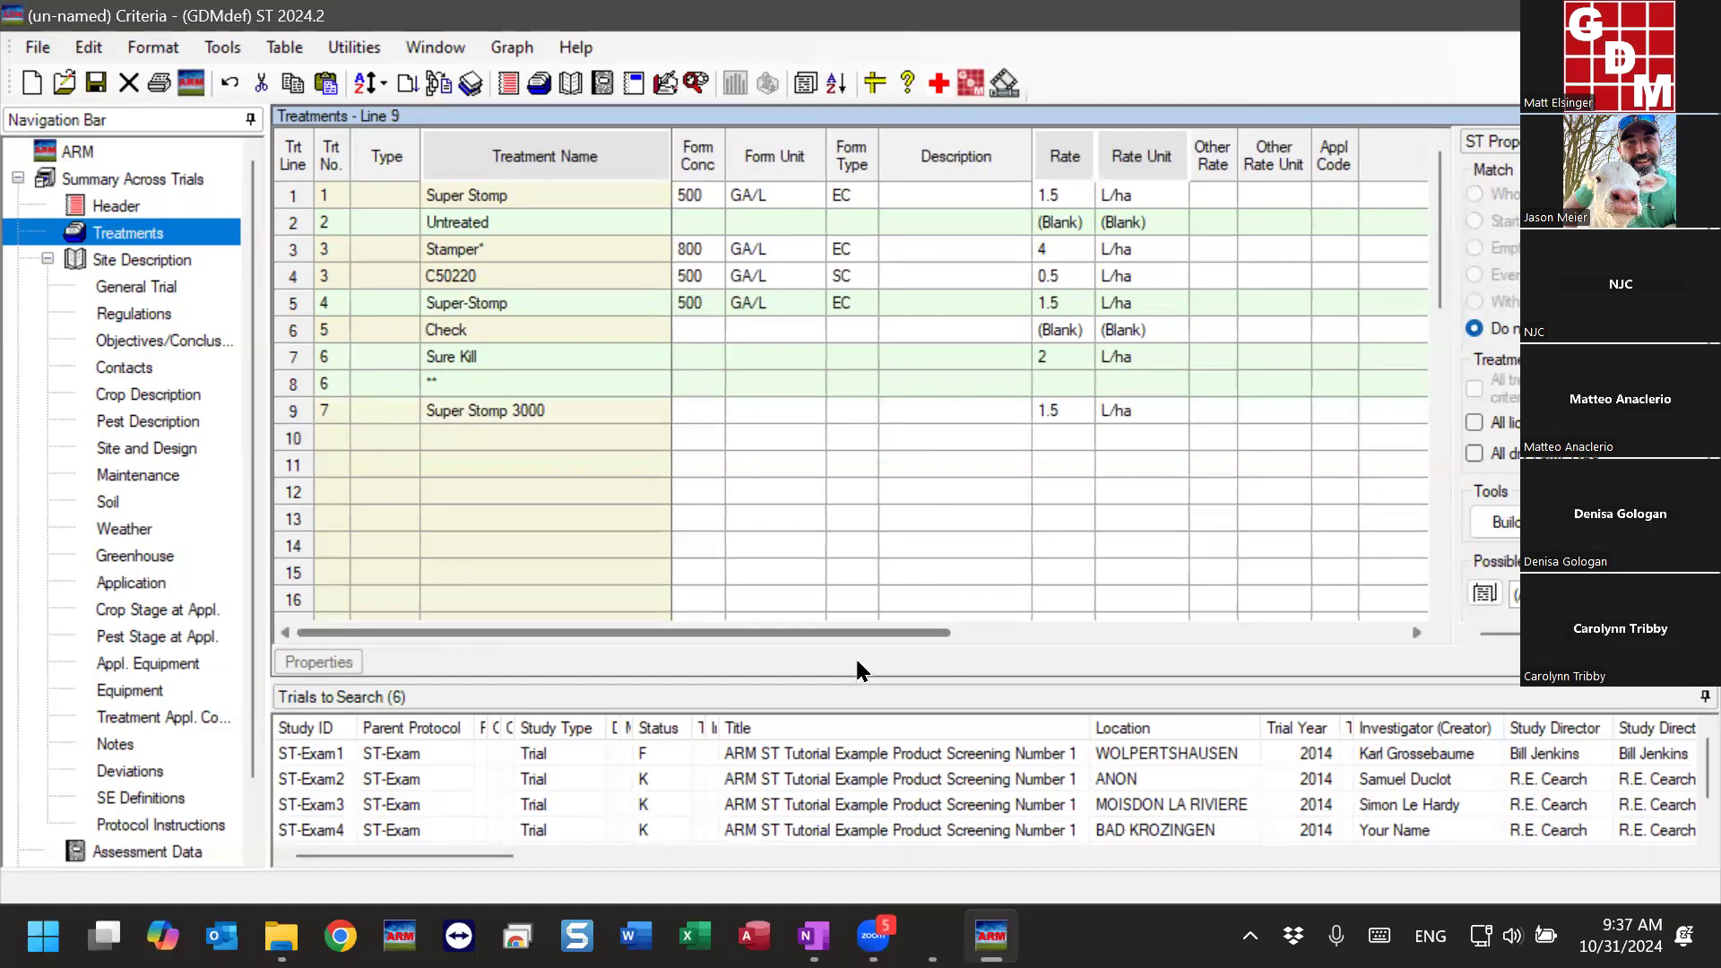
# - Review the Super Stomp 3000 line, the treatment numbers and the equivalent treatment entries in the Treatments criteria
pyautogui.click(585, 409)
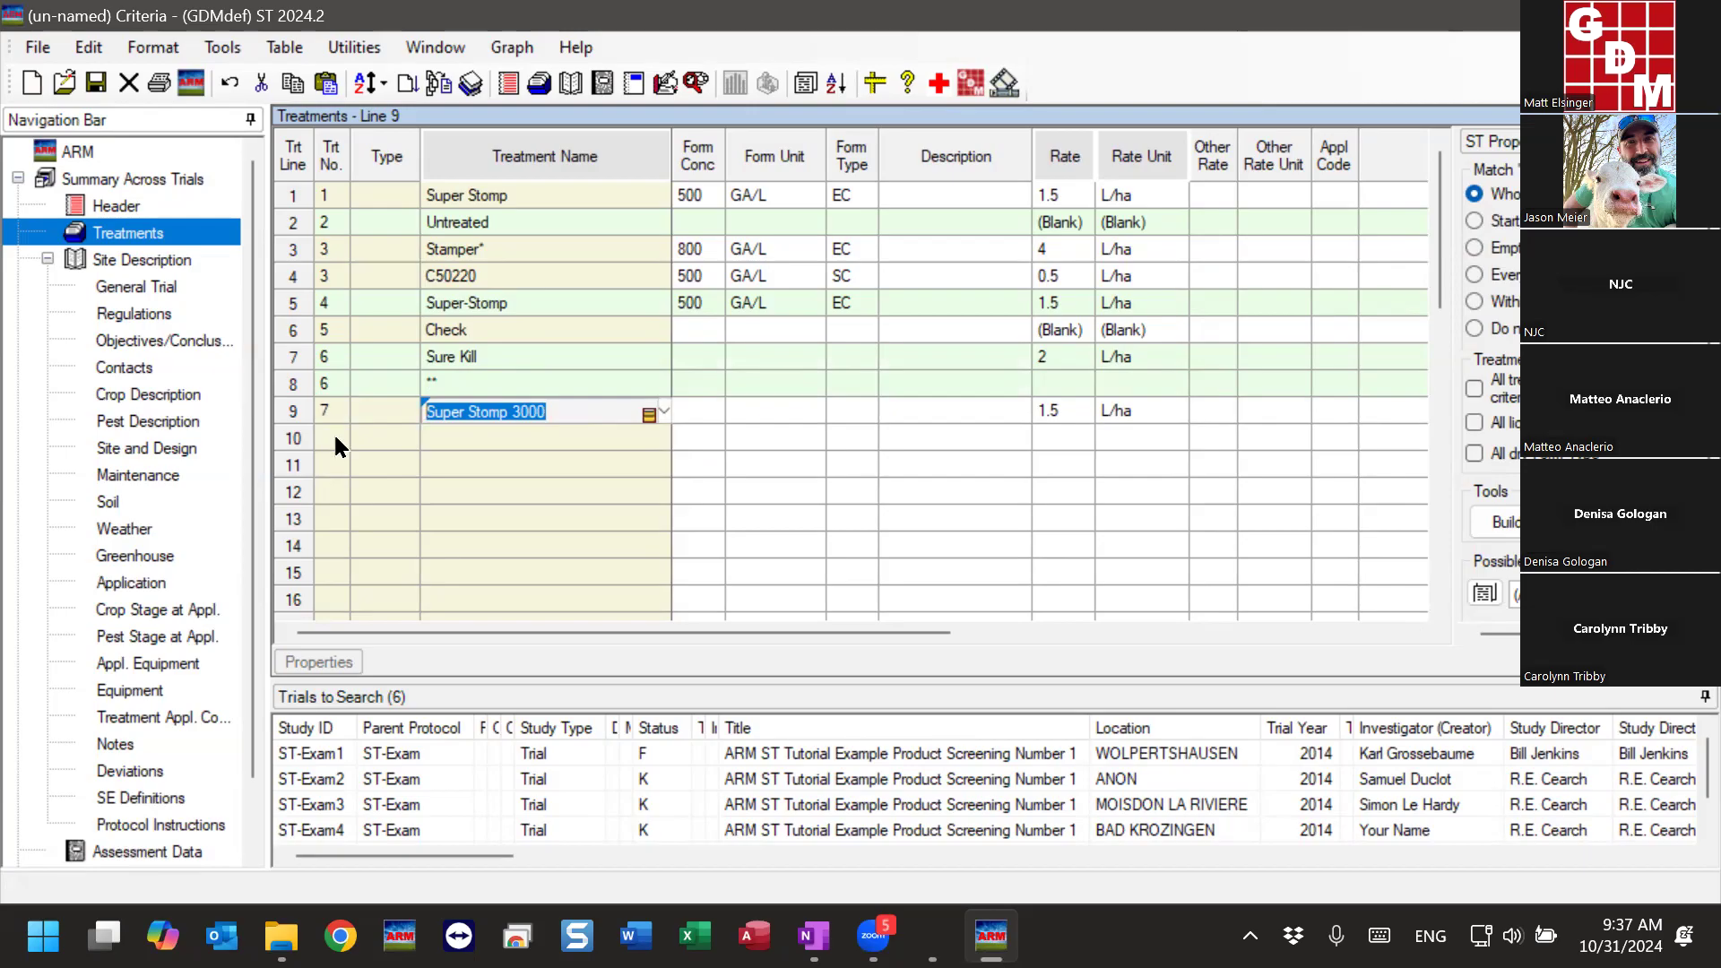
pyautogui.click(499, 445)
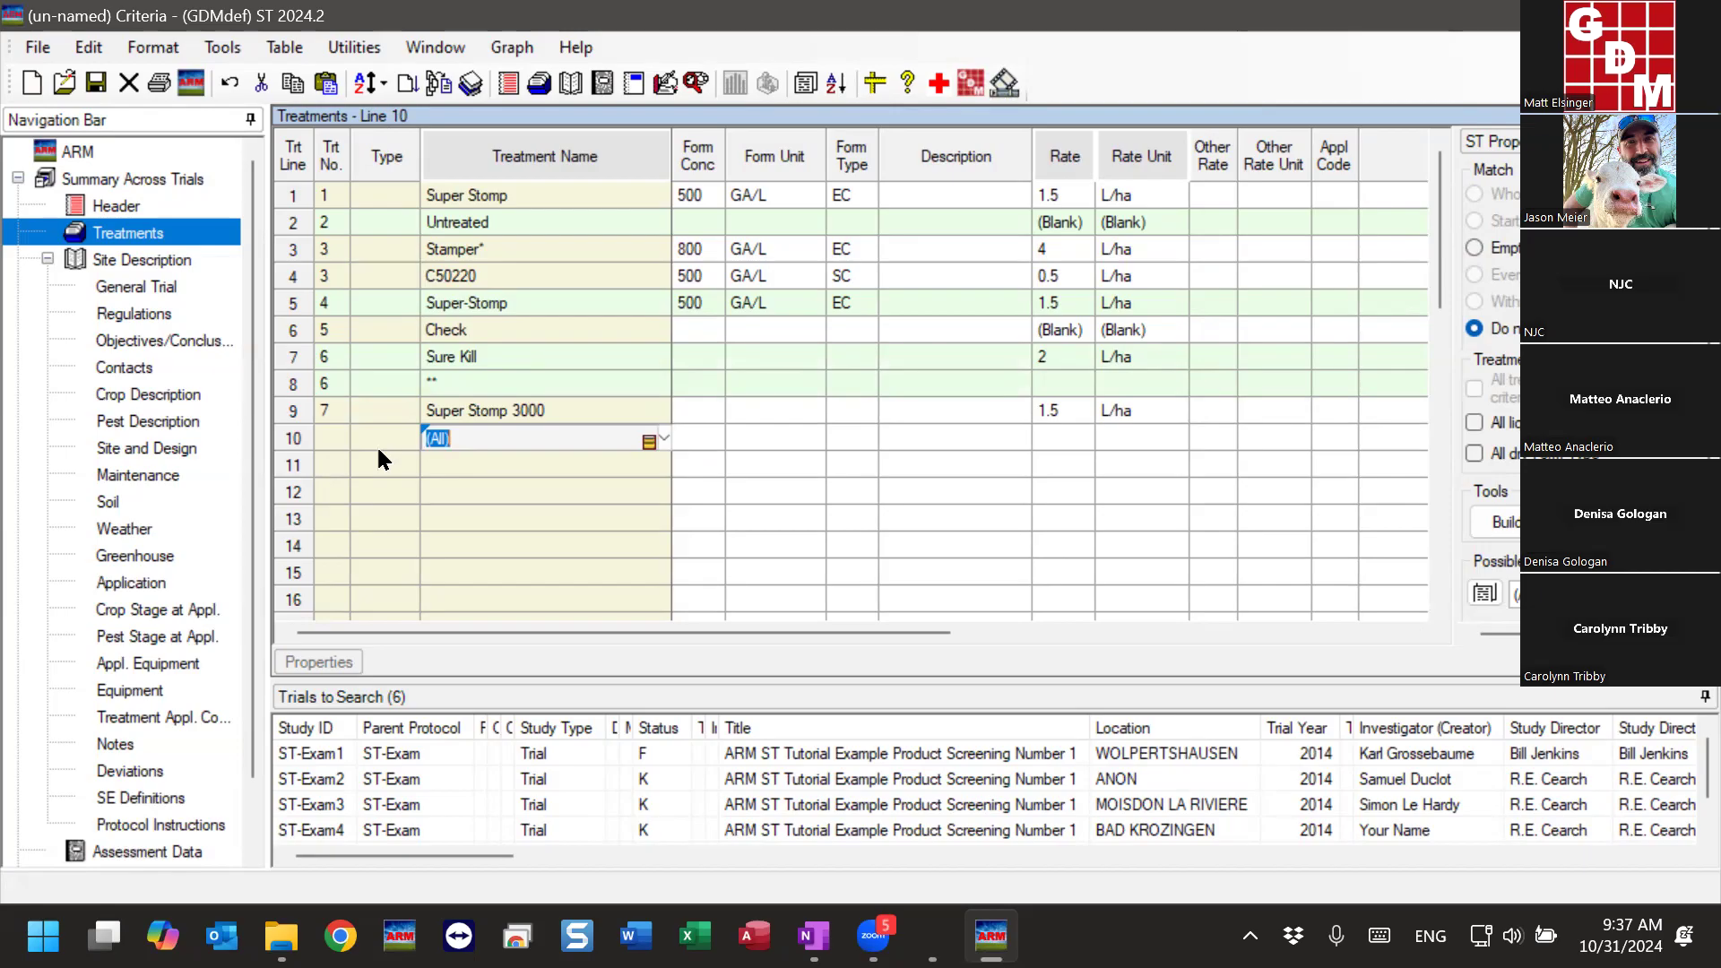
pyautogui.click(329, 194)
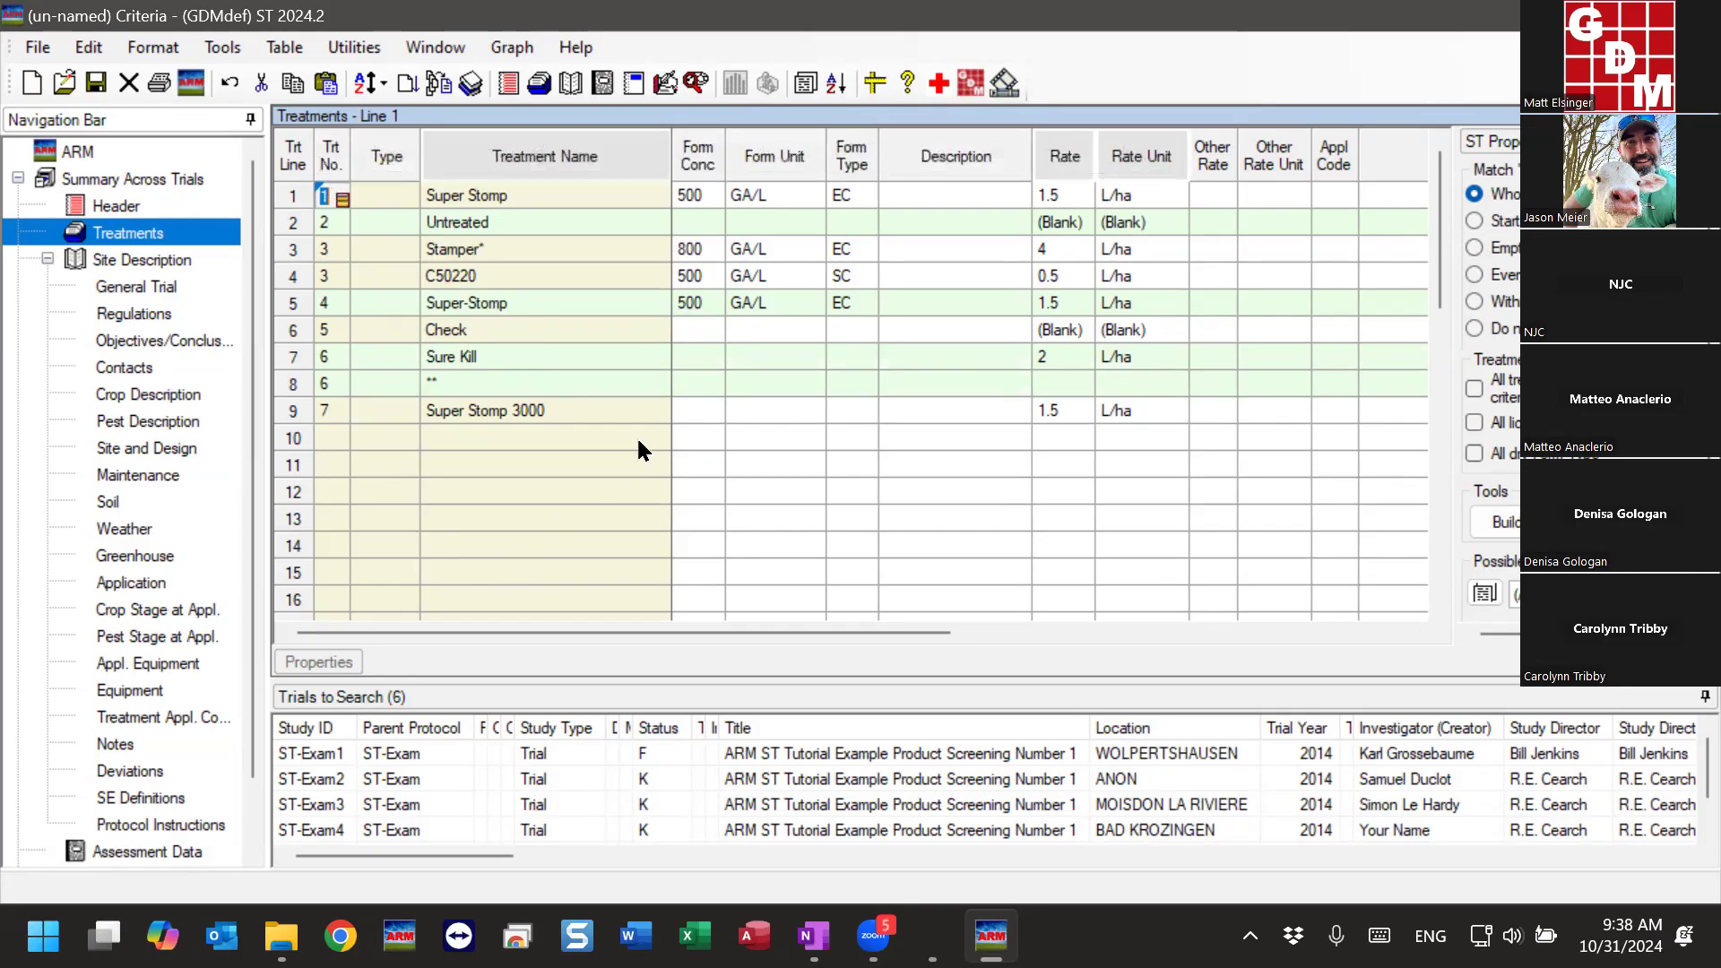
pyautogui.click(608, 418)
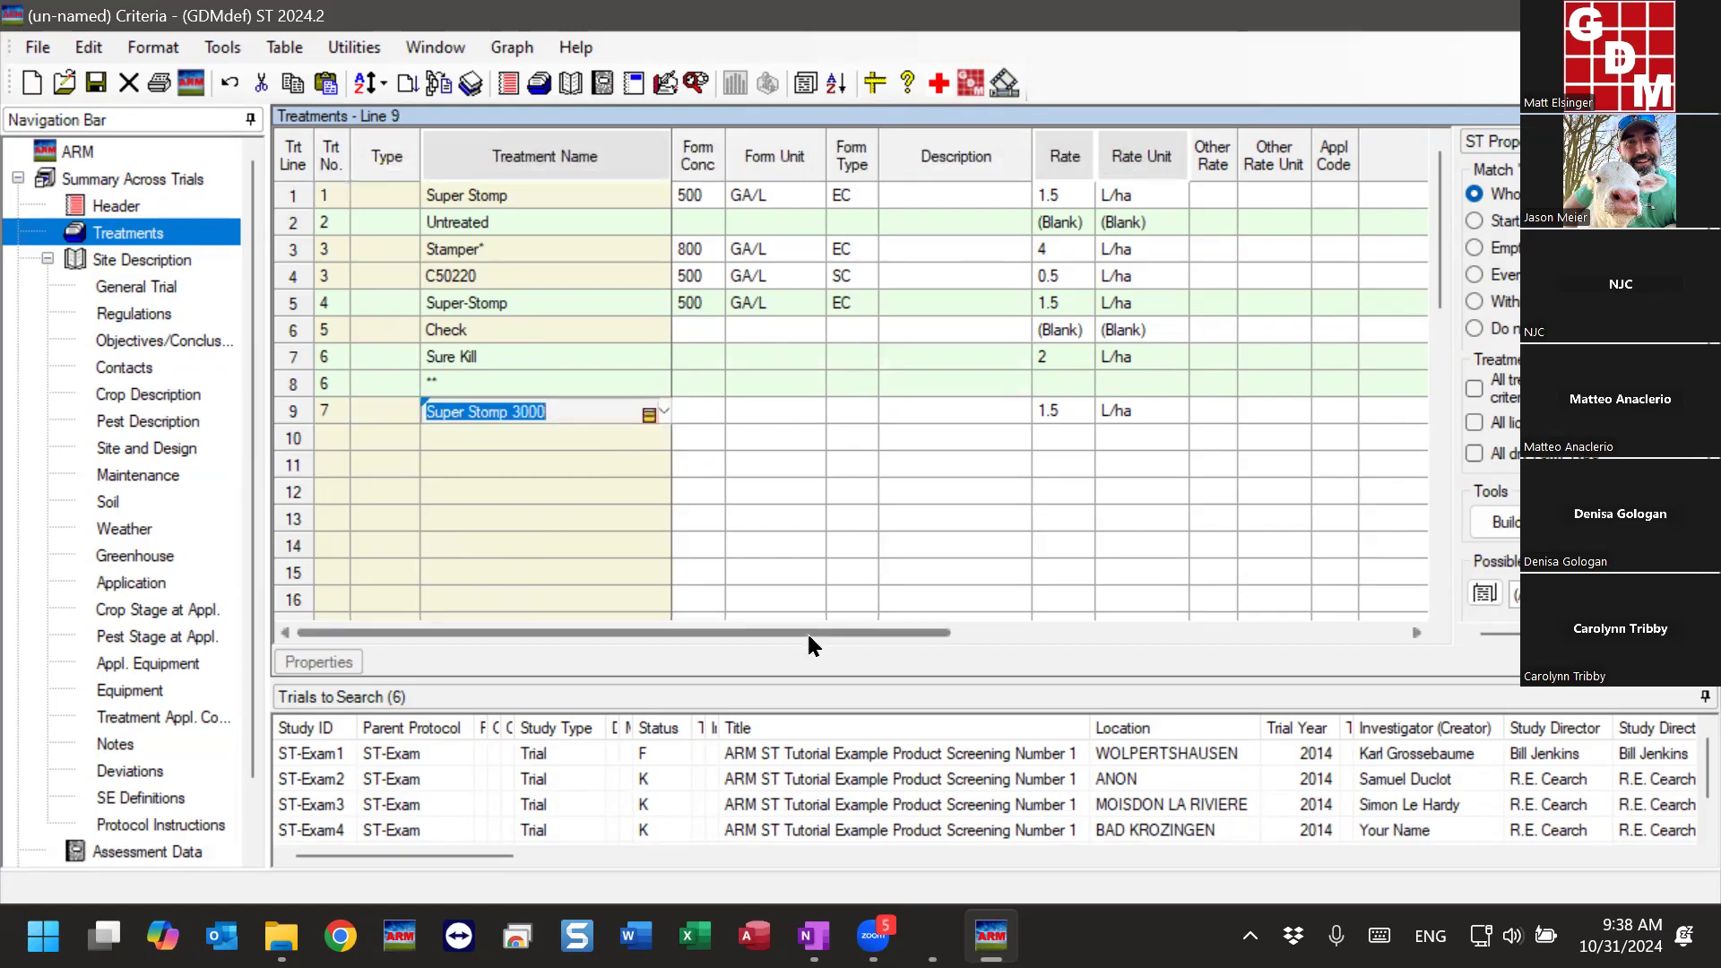
pyautogui.moveTo(809, 638); pyautogui.dragTo(1411, 617)
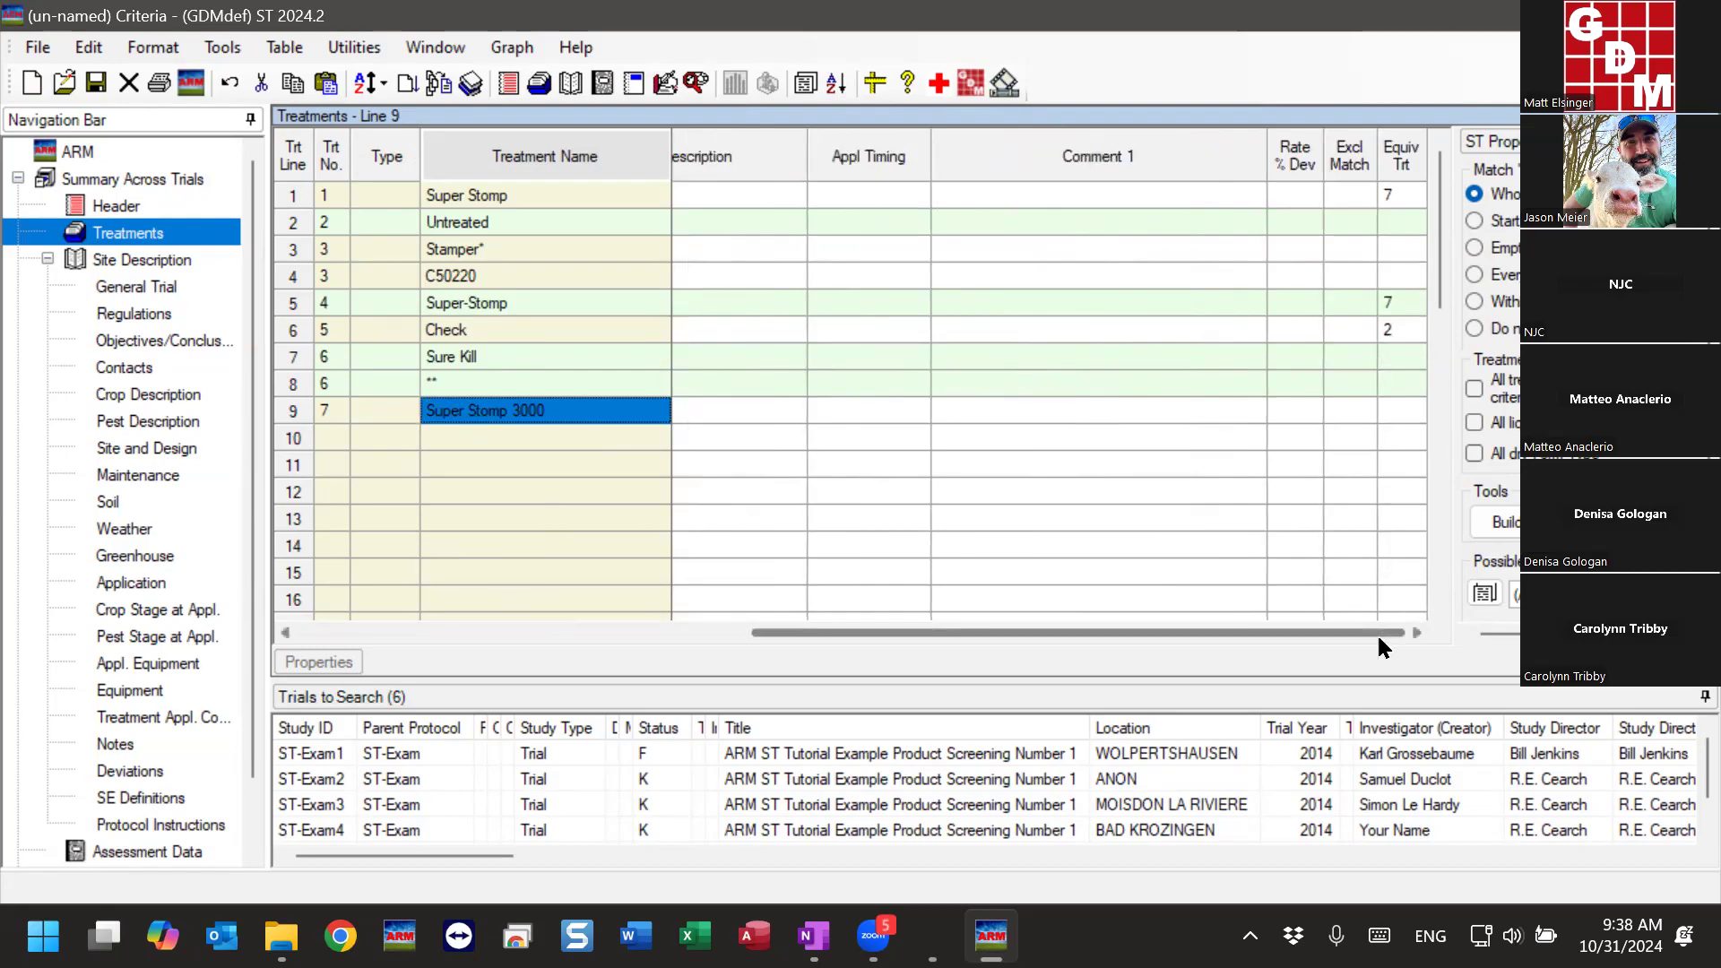
pyautogui.moveTo(1380, 635); pyautogui.dragTo(362, 670)
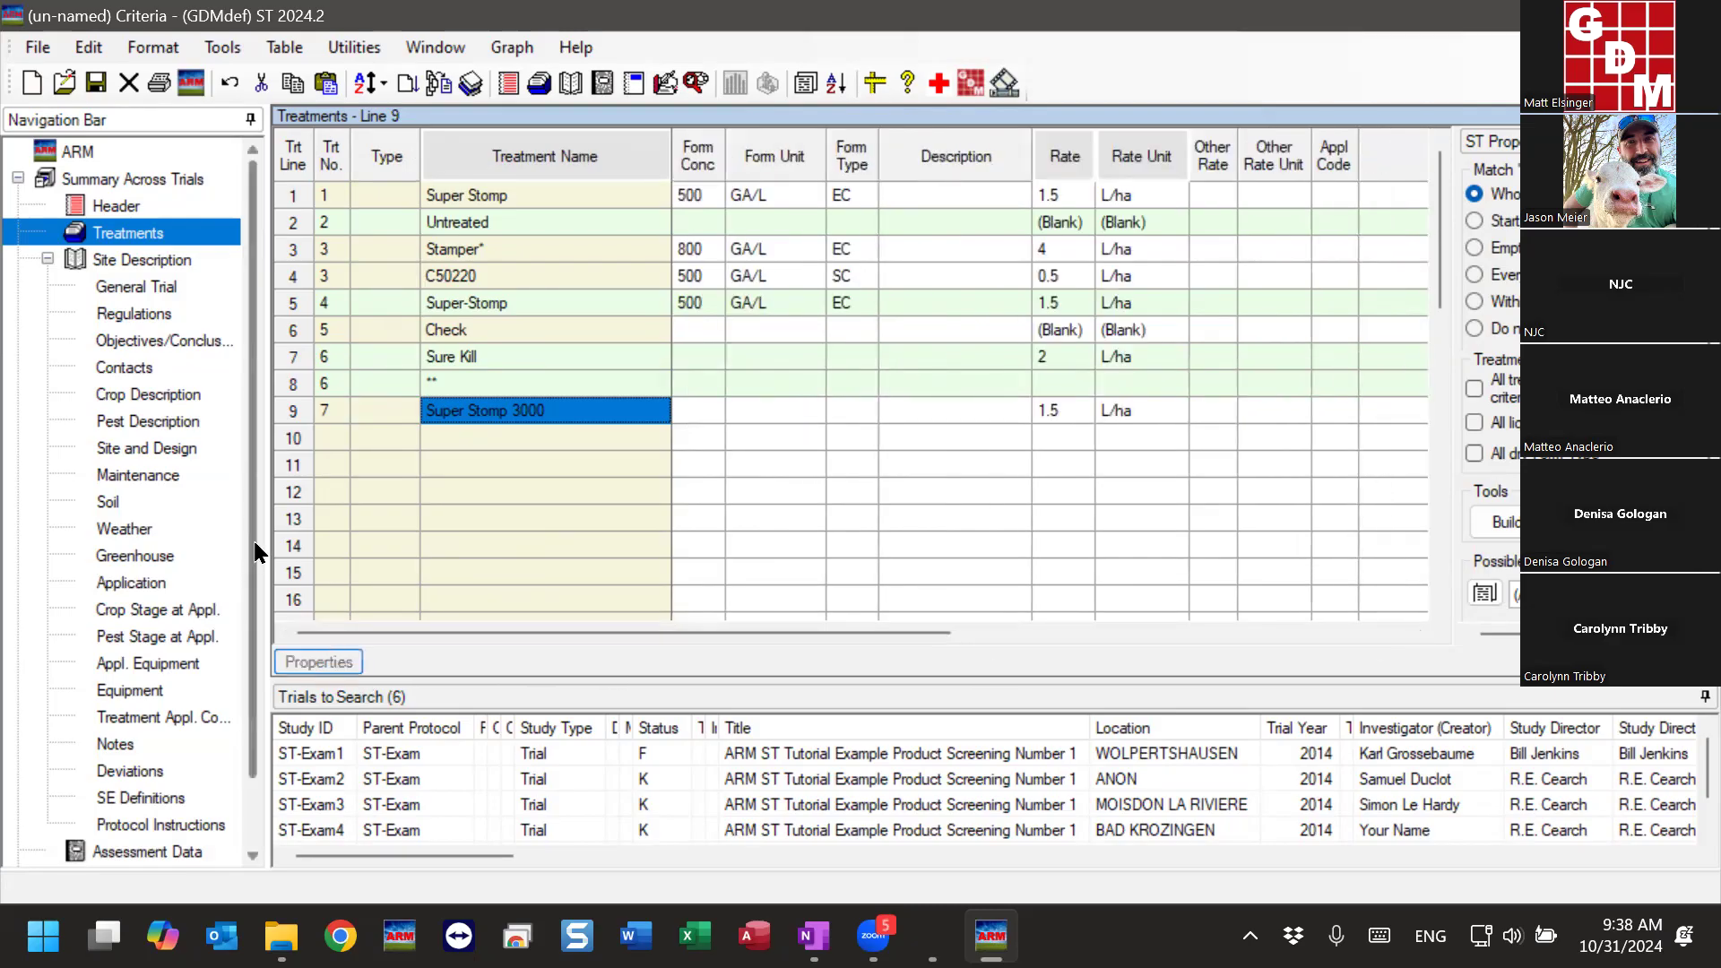
# - Delete one column, starting at column 1, from the Assessment Data criteria
pyautogui.scroll(-1, 249, 579)
pyautogui.scroll(-1, 250, 583)
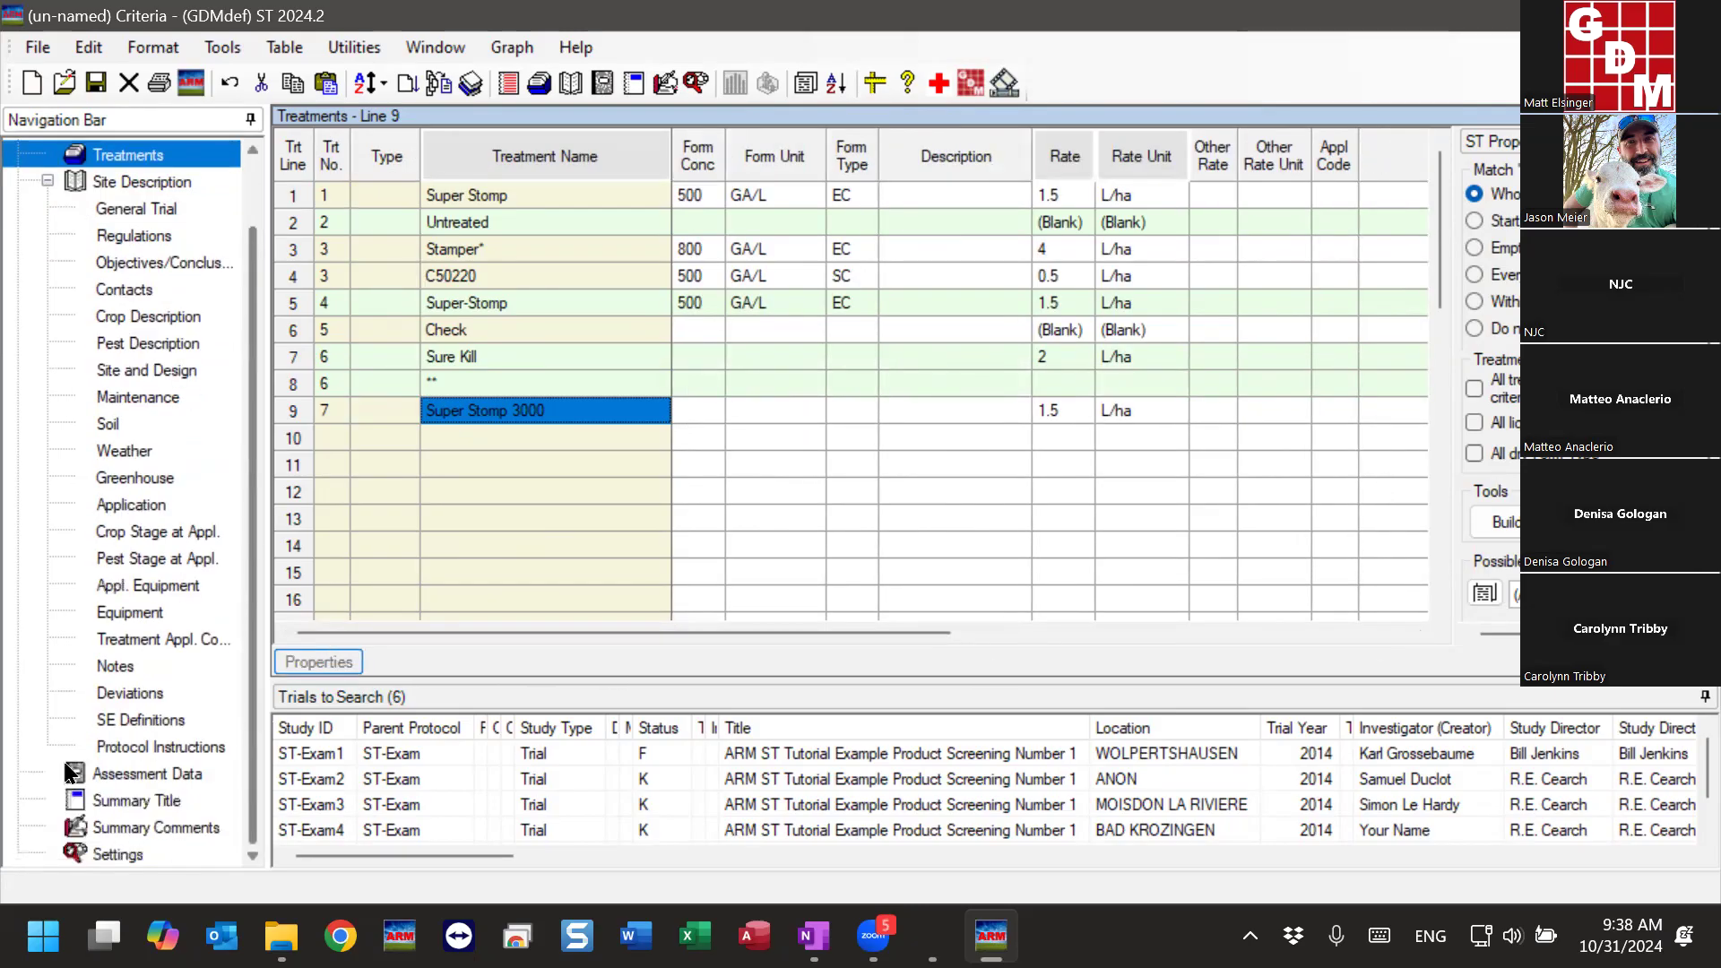
pyautogui.click(151, 775)
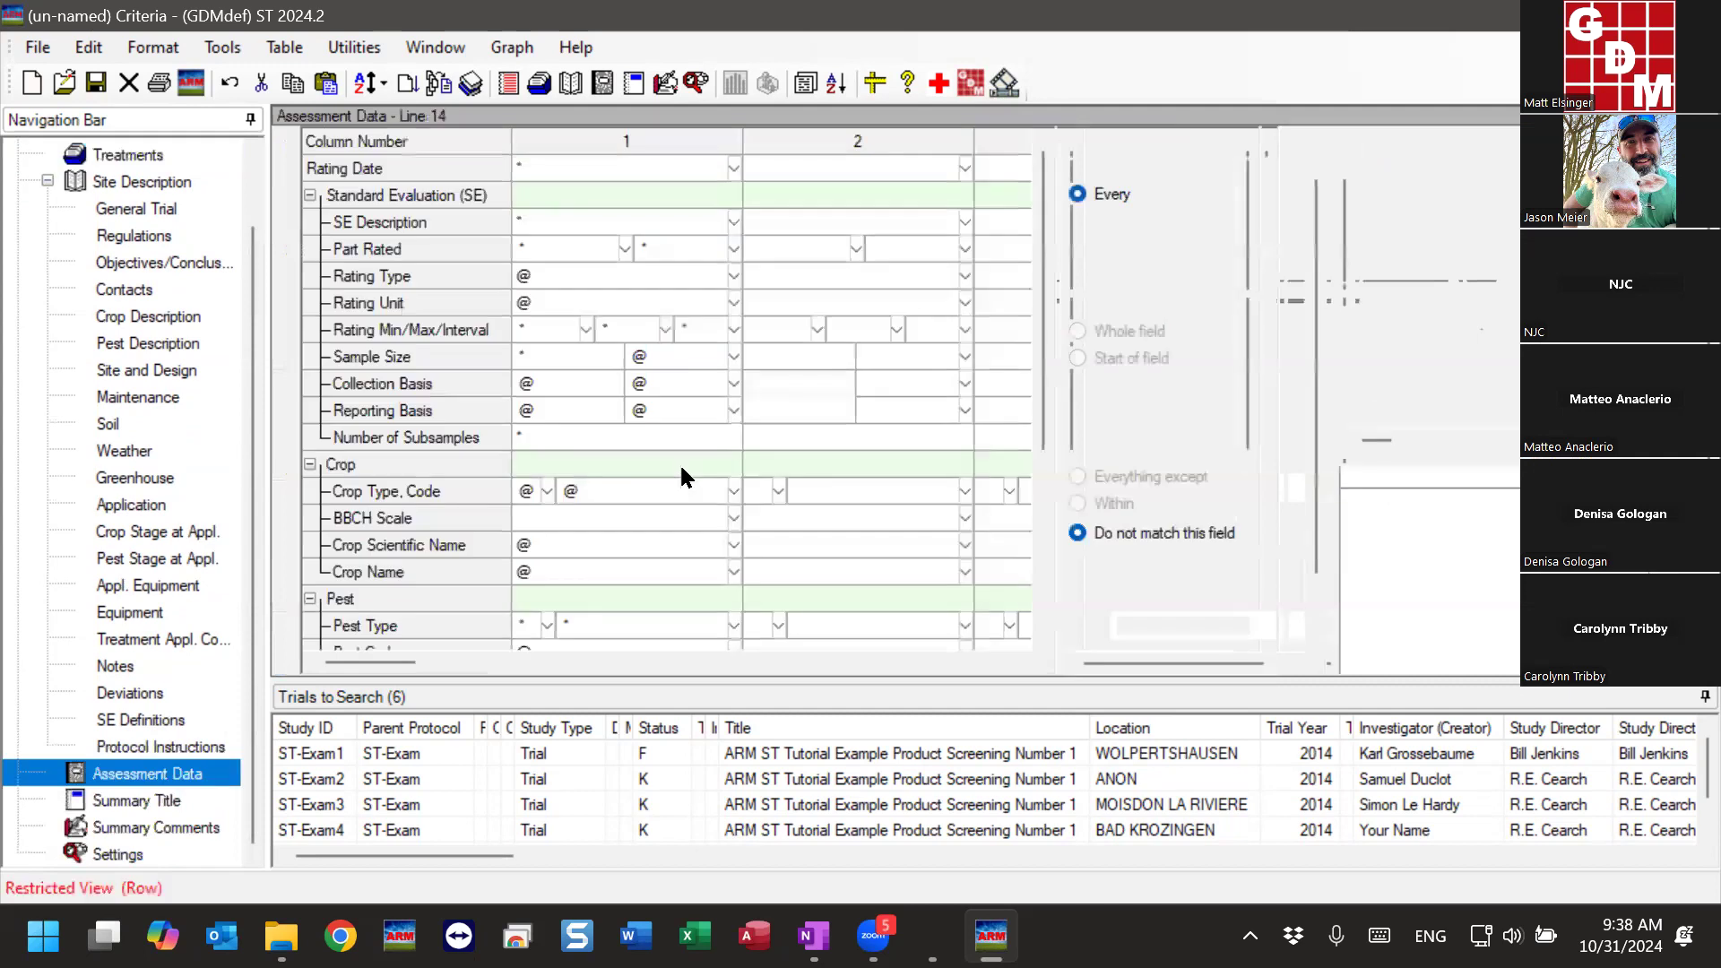
pyautogui.click(567, 138)
pyautogui.rightClick(570, 141)
pyautogui.click(666, 292)
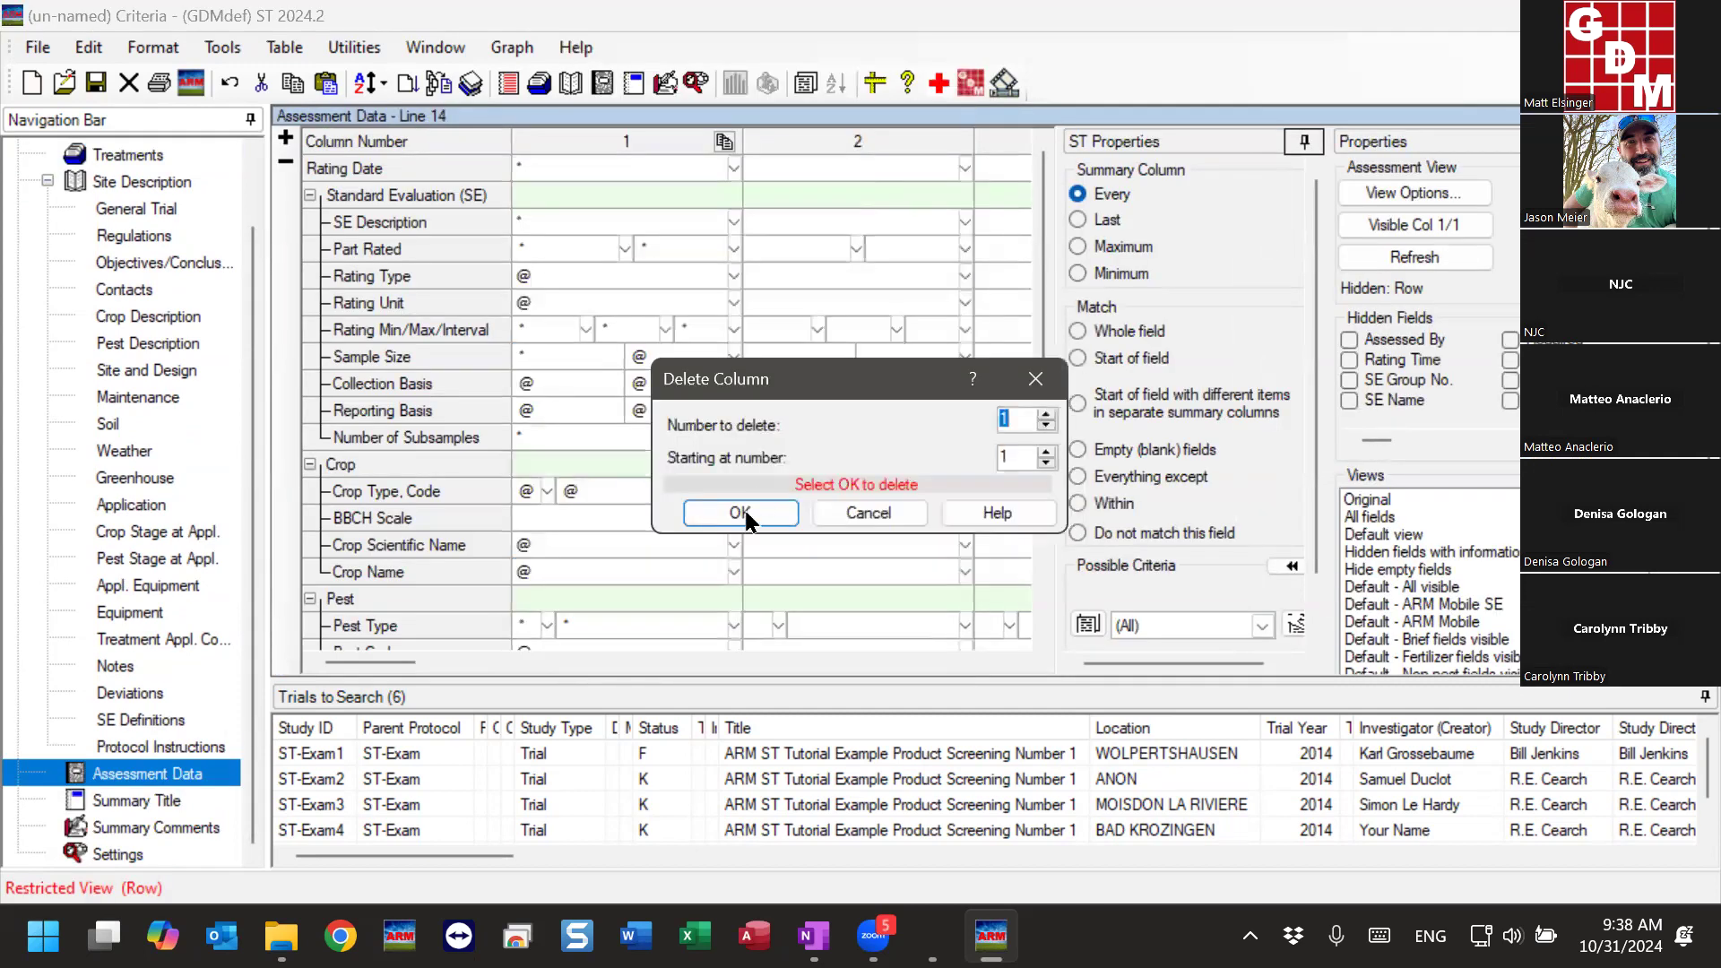
pyautogui.click(754, 513)
# - Choose YIELD as the Rating Type criterion in assessment column 1
pyautogui.click(702, 278)
pyautogui.write('Y')
pyautogui.click(718, 281)
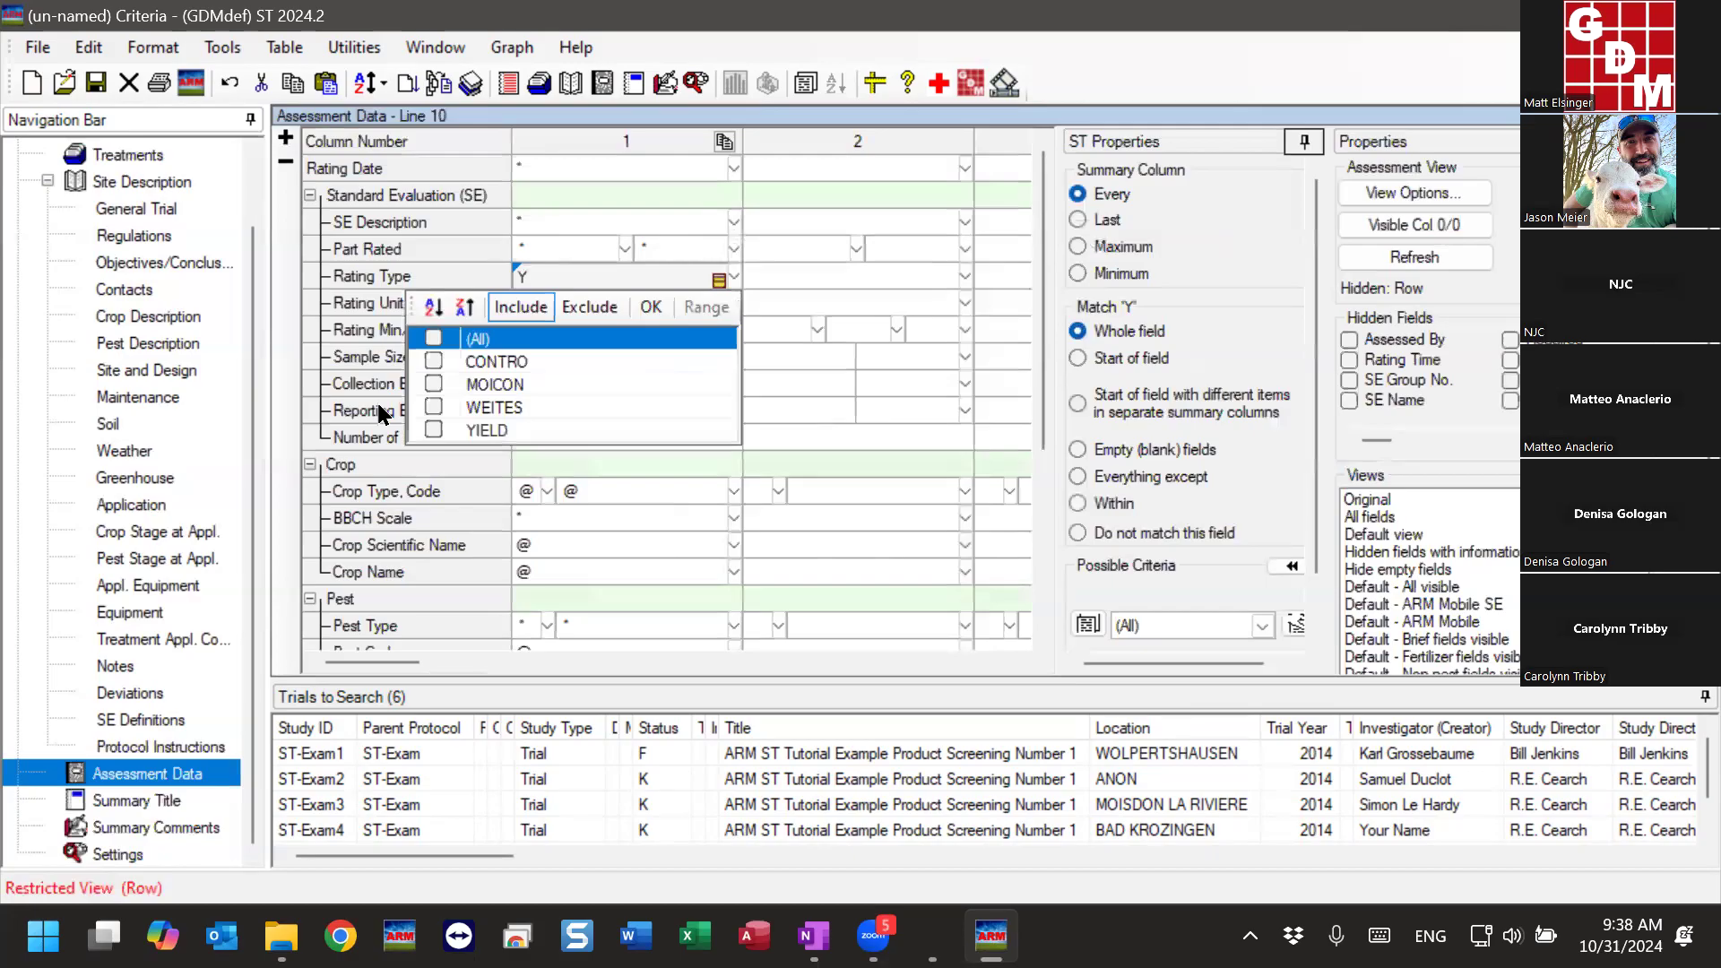
pyautogui.click(434, 429)
pyautogui.click(649, 308)
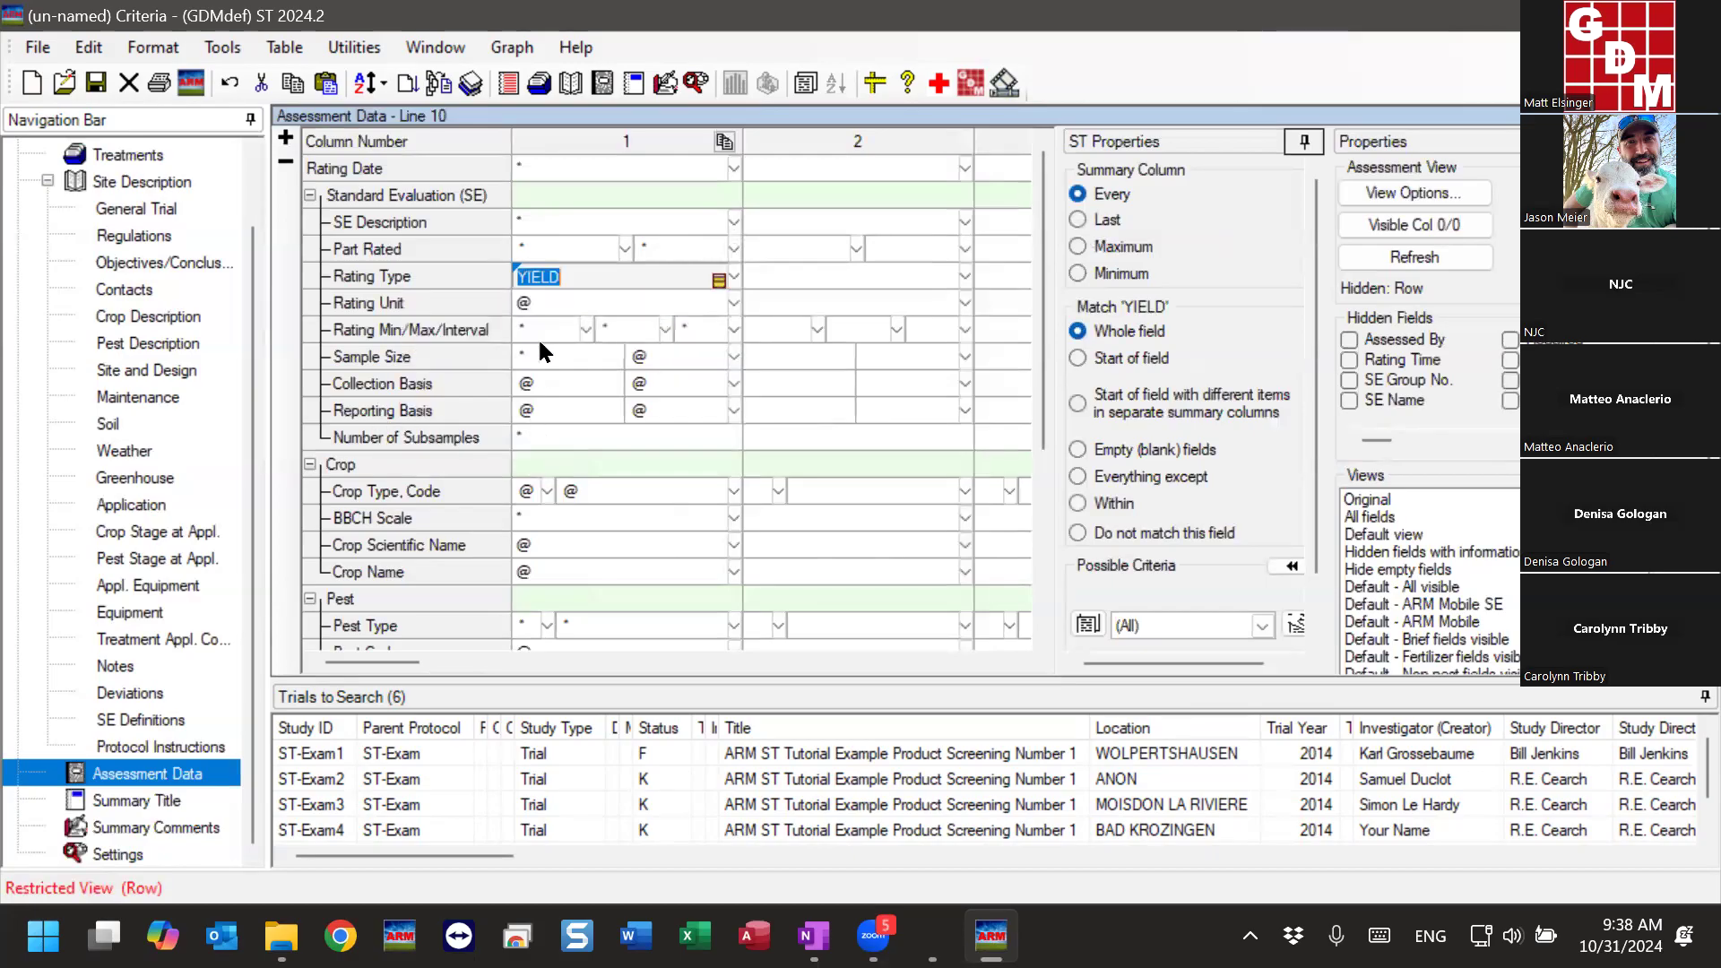
# - Clear the column 1 criteria from Rating Unit down through the remaining fields, including their linked fields
pyautogui.moveTo(542, 310); pyautogui.dragTo(592, 832)
pyautogui.press('Delete')
pyautogui.click(962, 584)
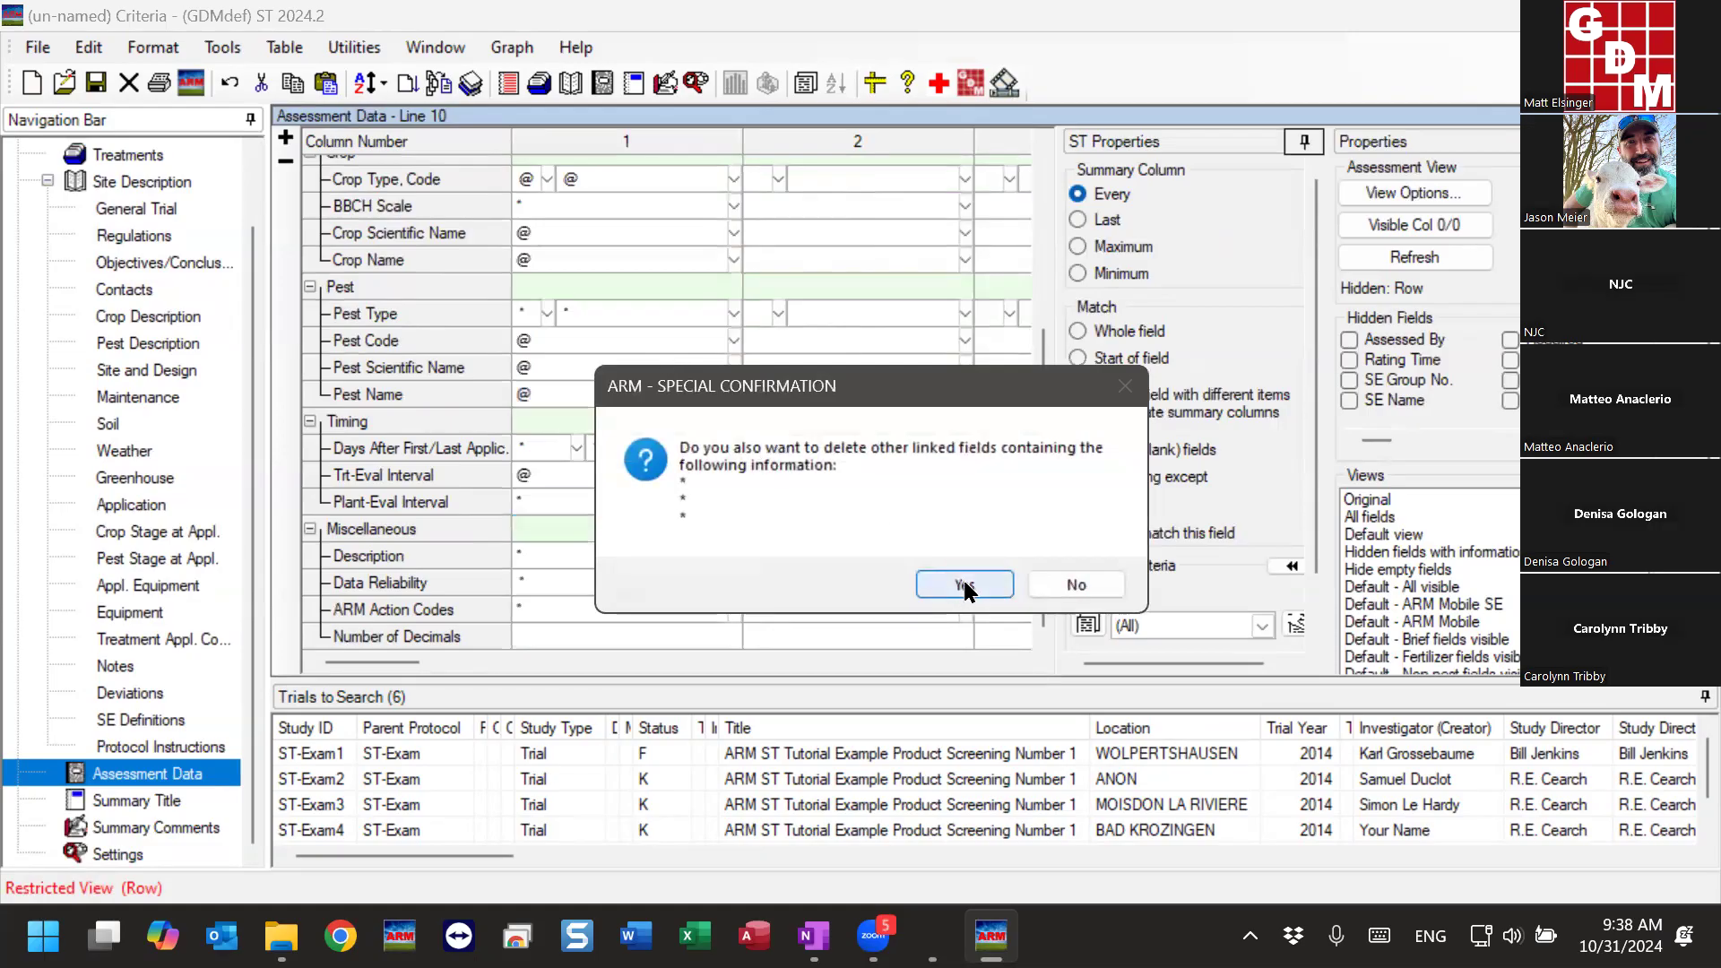
pyautogui.click(964, 583)
pyautogui.click(961, 577)
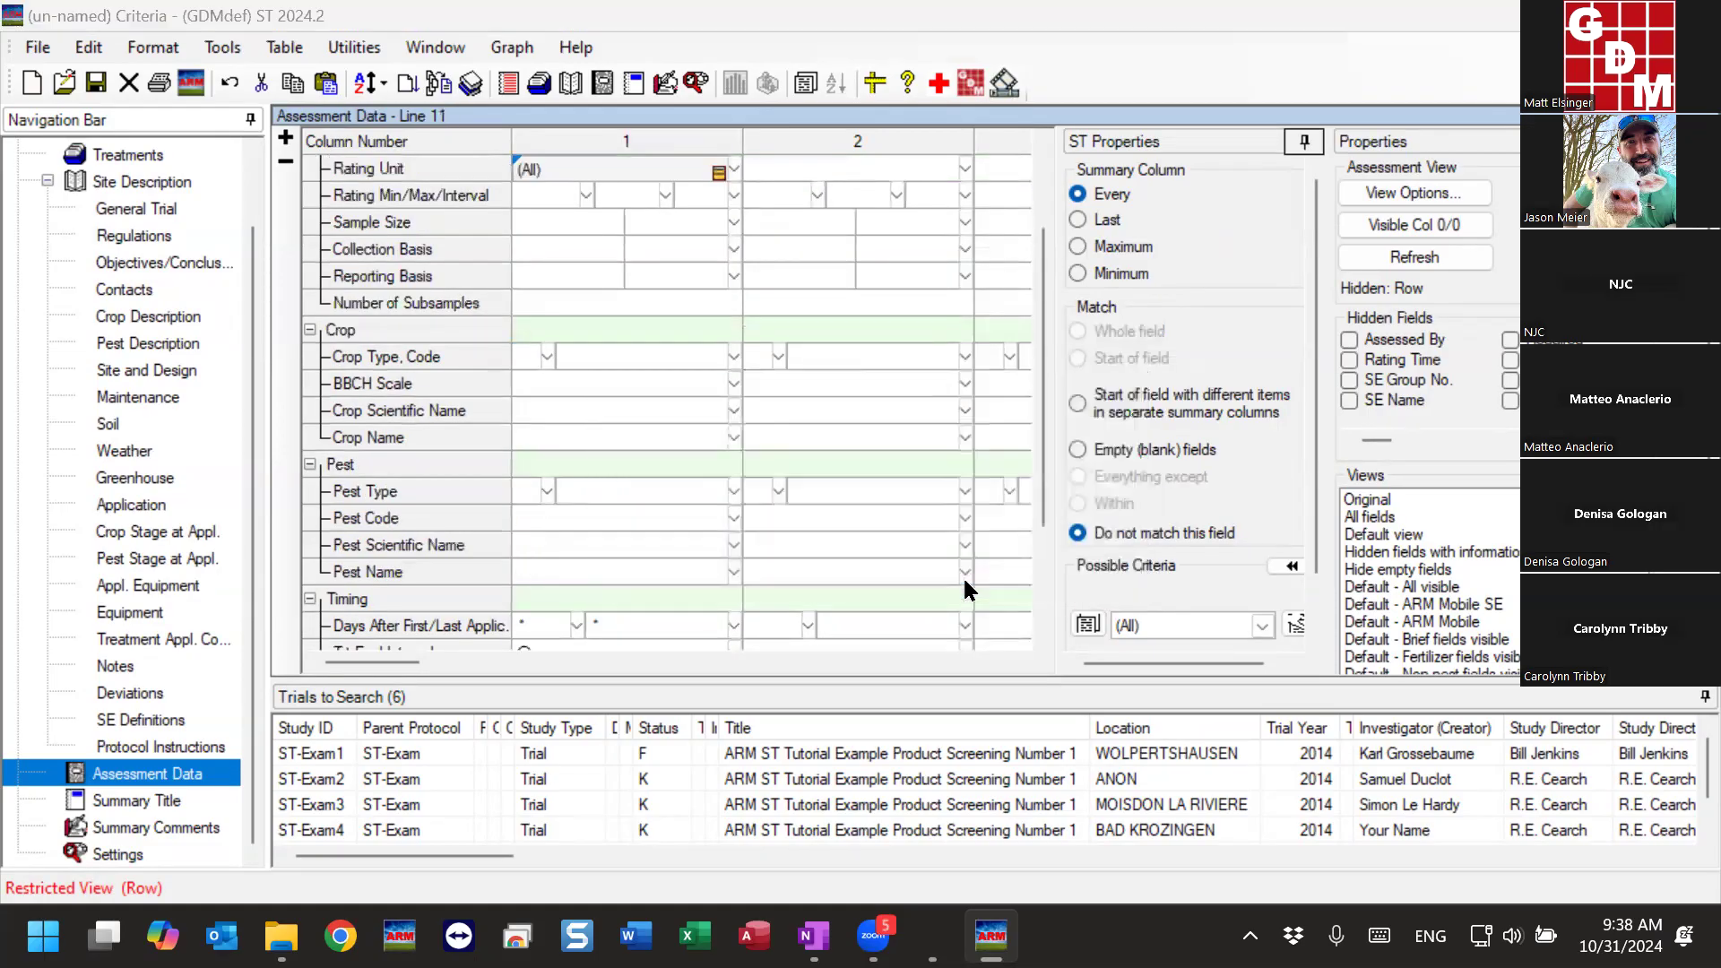
pyautogui.click(963, 567)
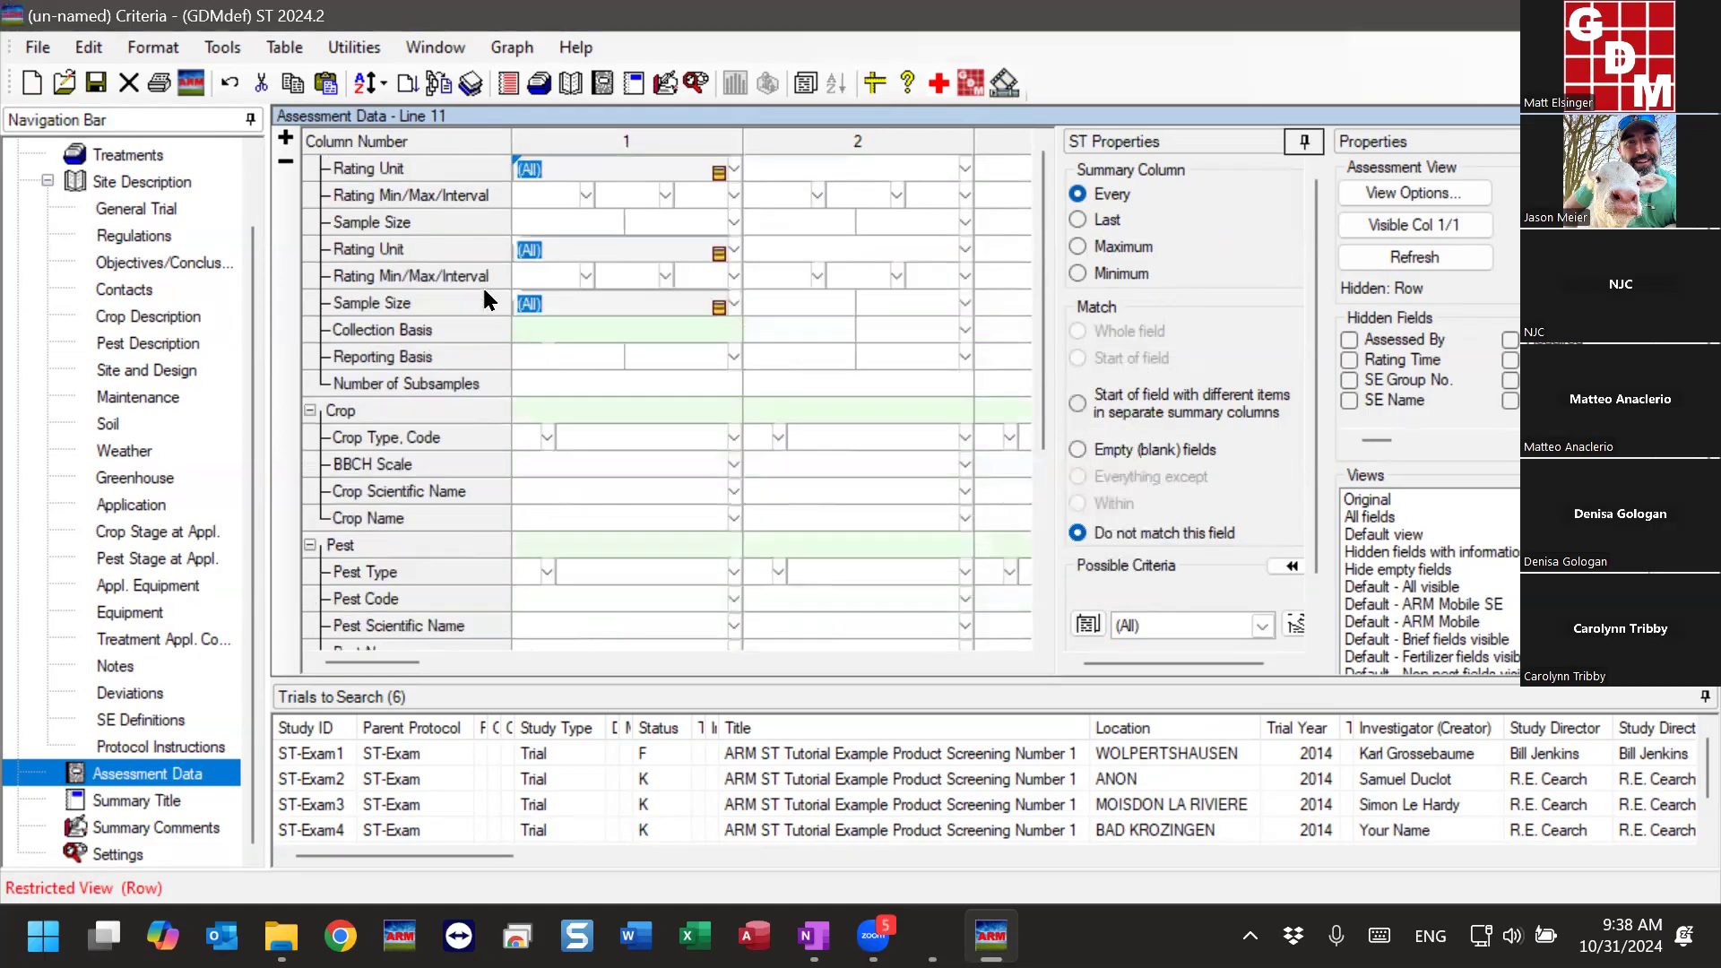
# - Run the summary on the six selected trials with the Treatments and Assessment Data criteria, and dismiss the summary messages
pyautogui.click(140, 154)
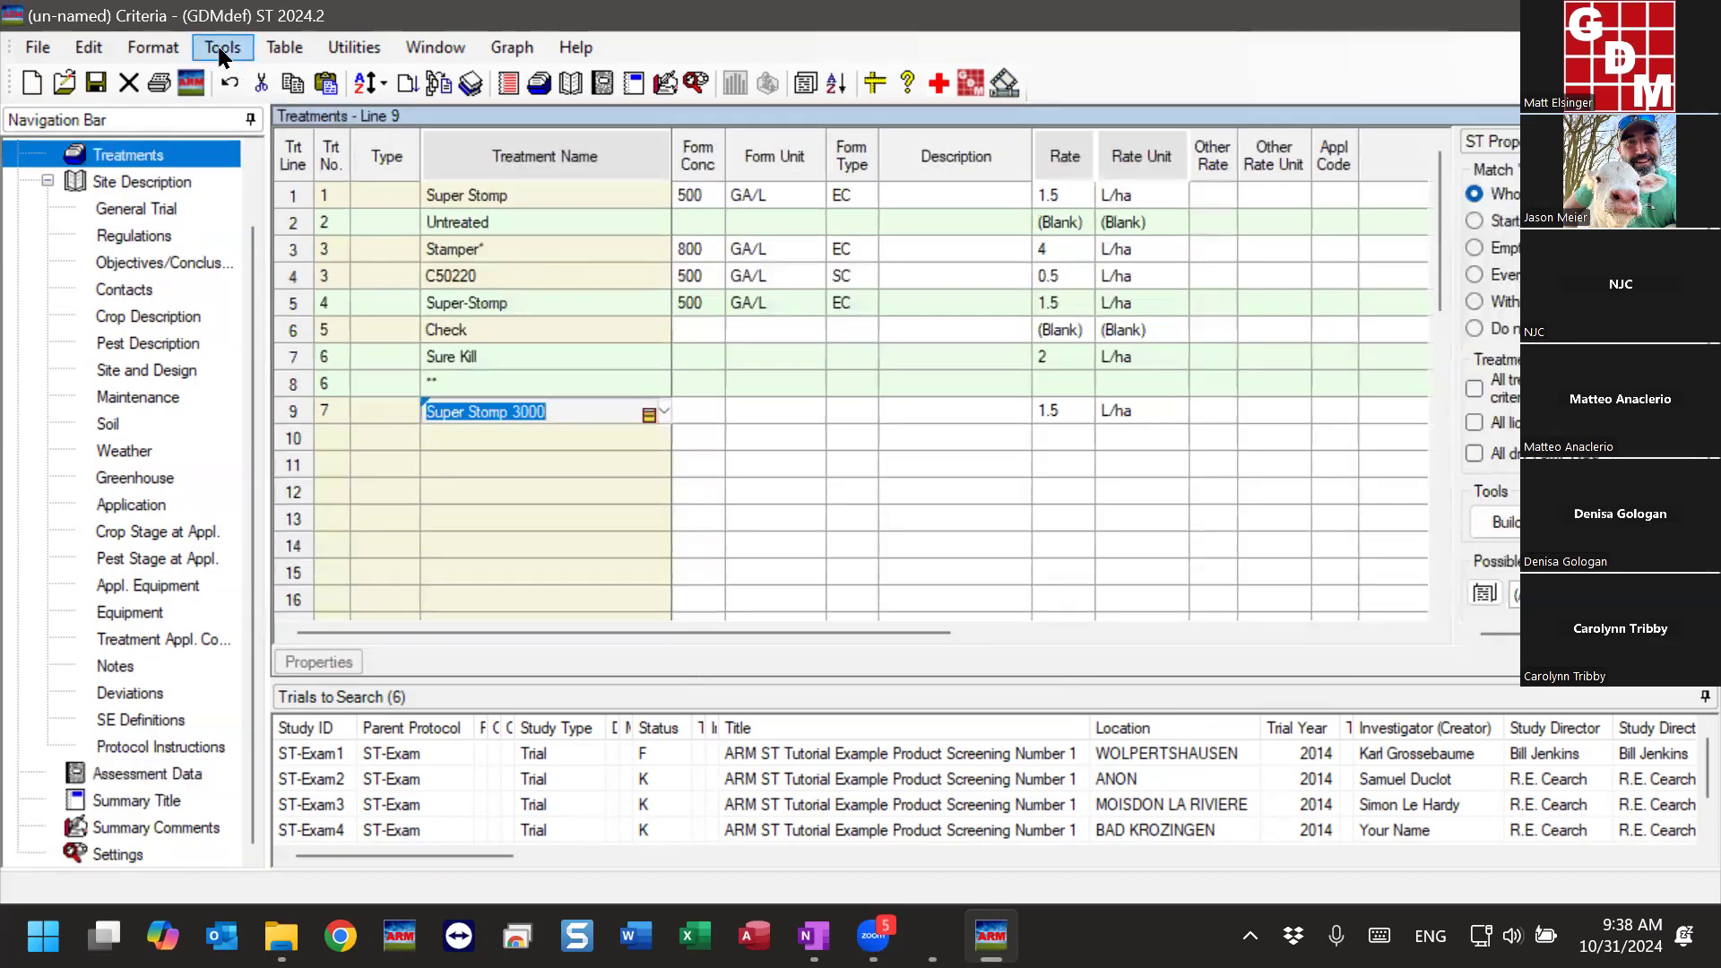
pyautogui.click(220, 49)
pyautogui.click(502, 404)
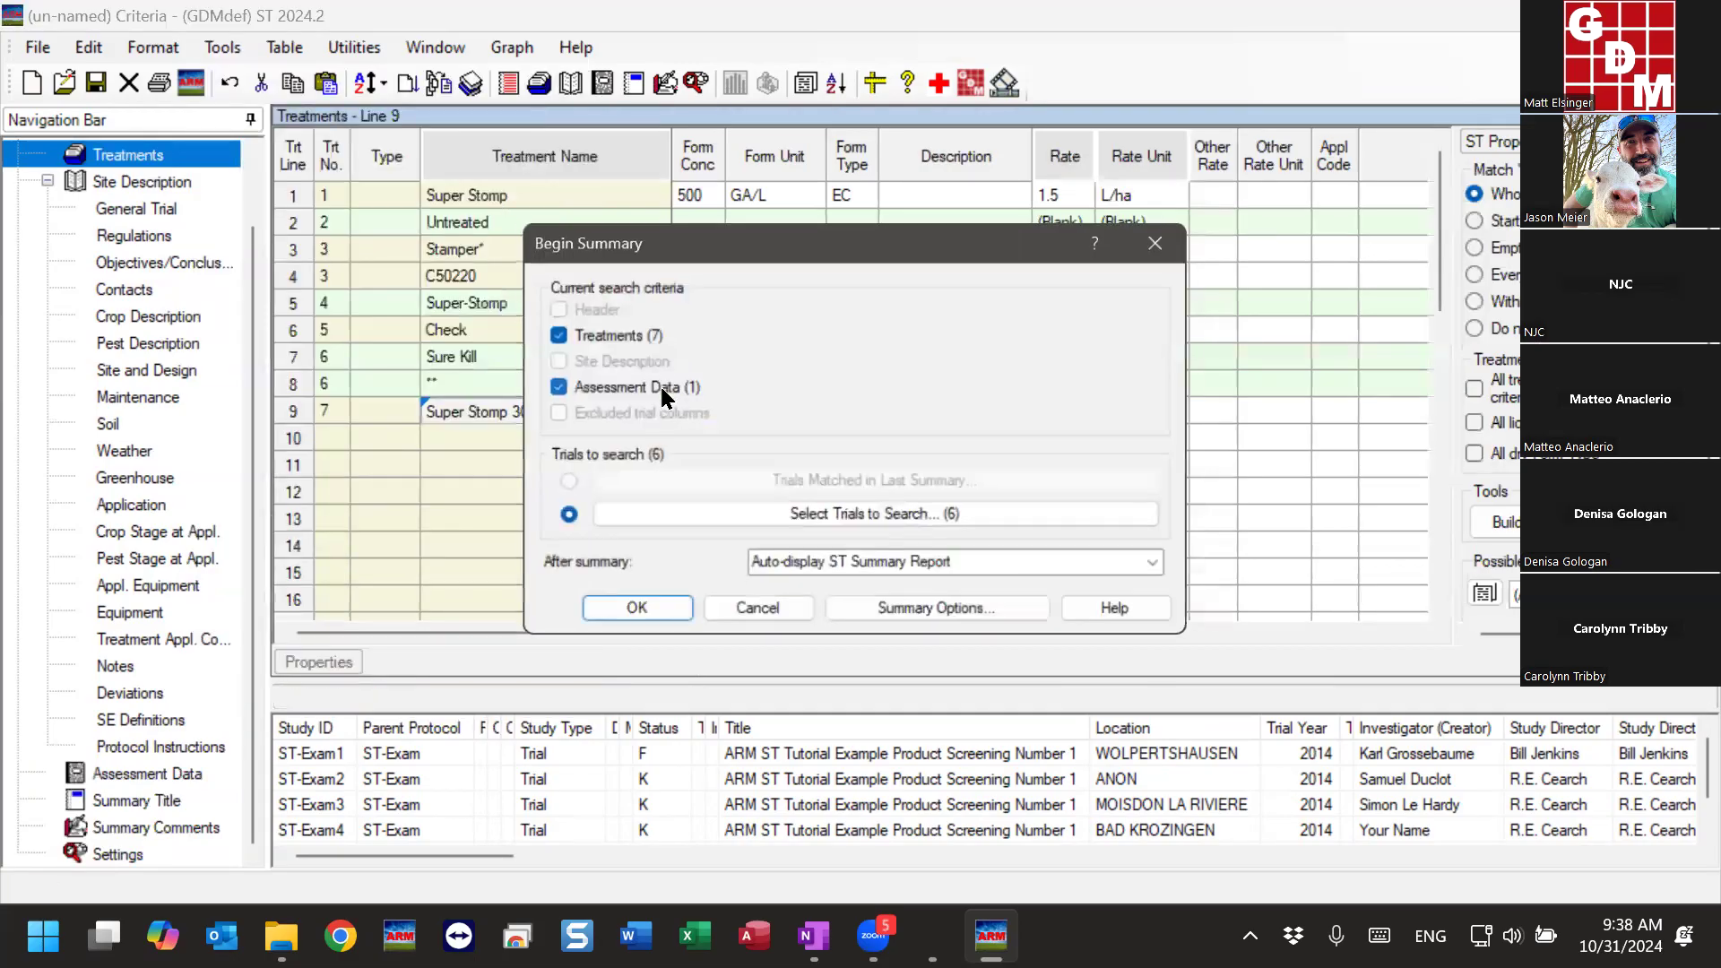
pyautogui.click(642, 621)
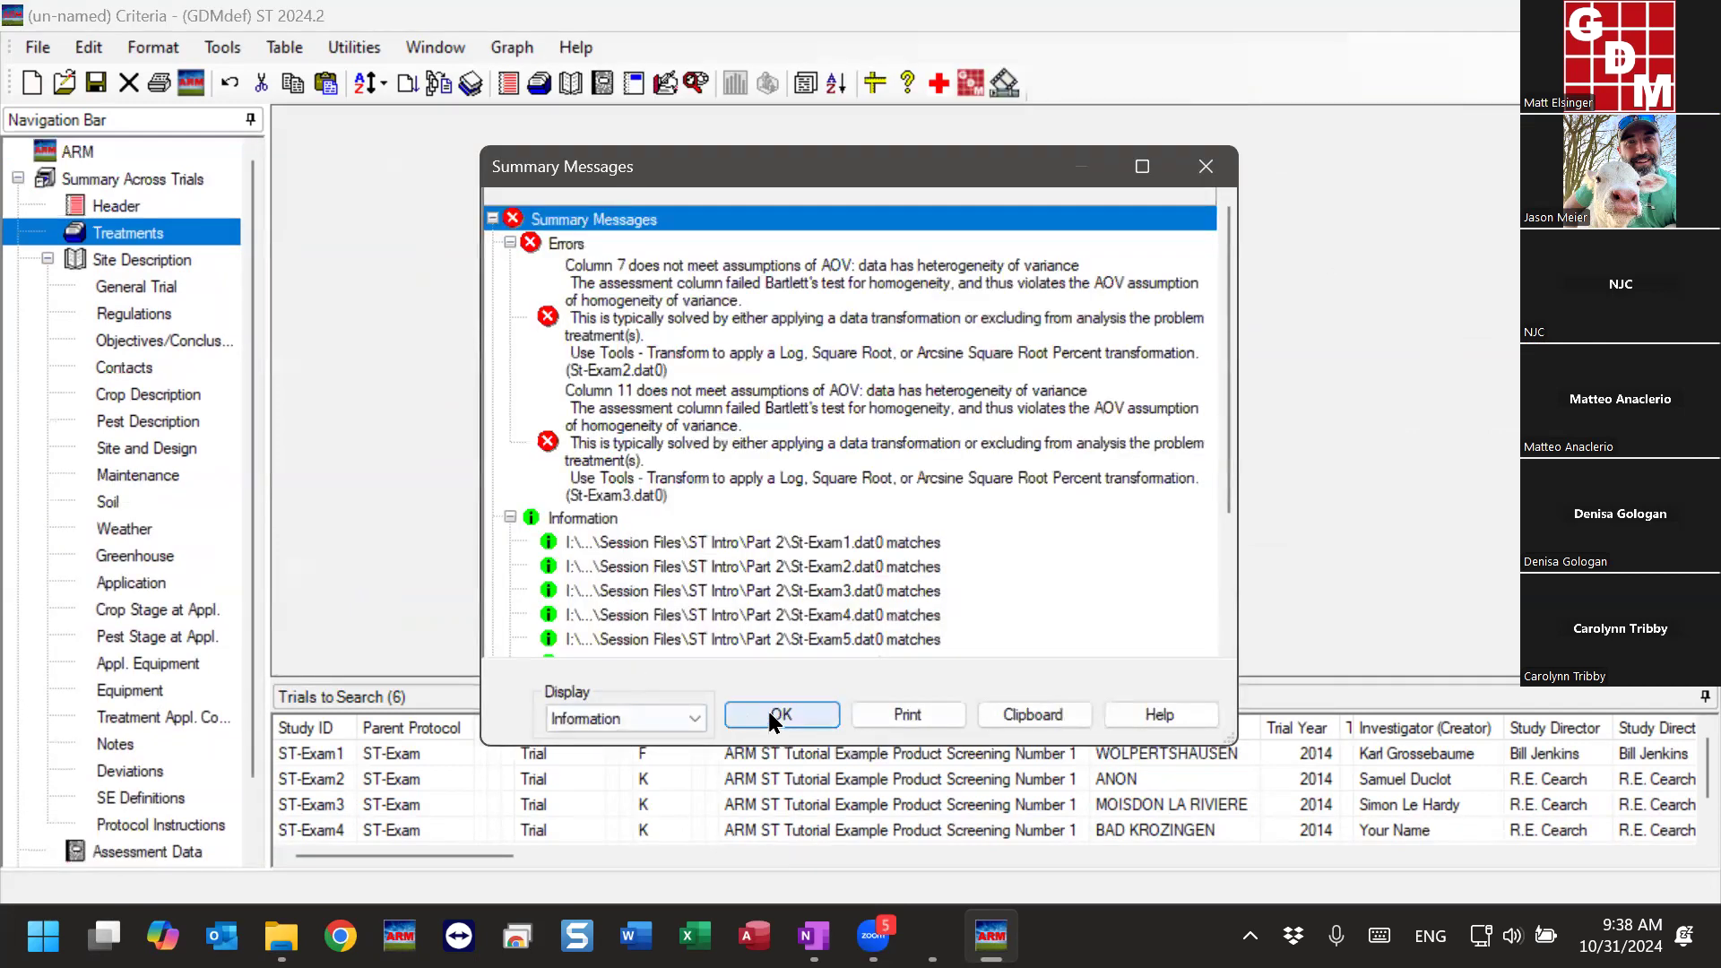
pyautogui.click(768, 710)
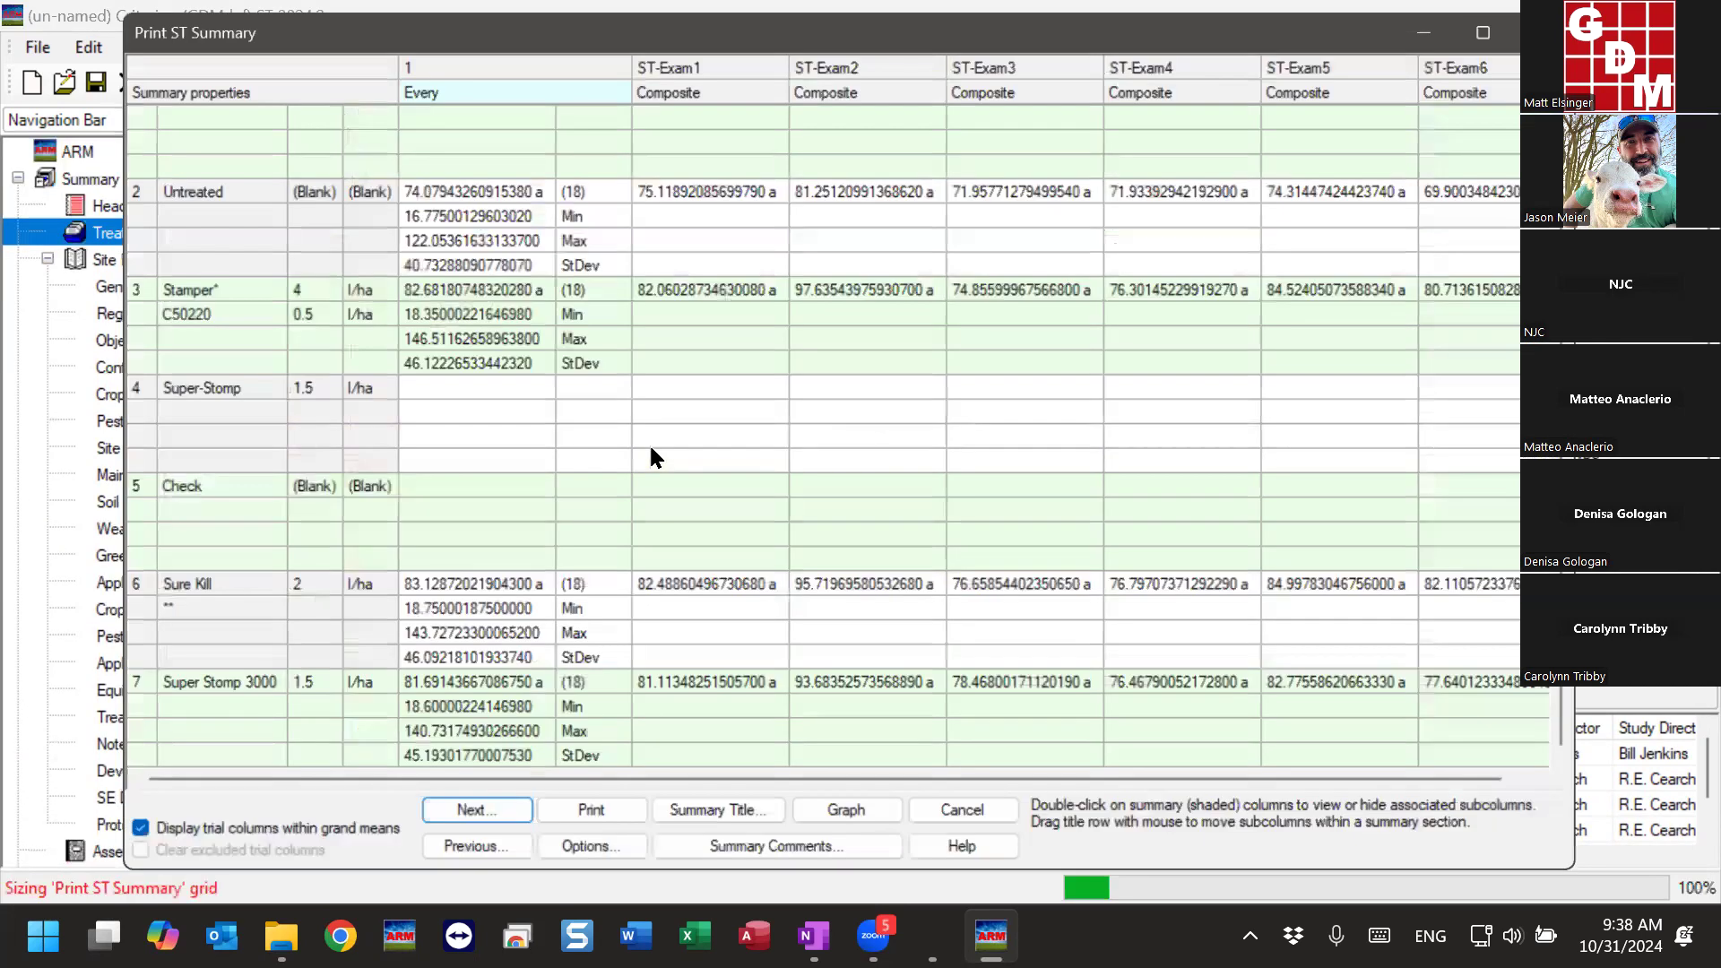
# - Examine the yield means and counts for each treatment in the ST summary, including lines merged through equivalent treatments
pyautogui.scroll(2, 807, 359)
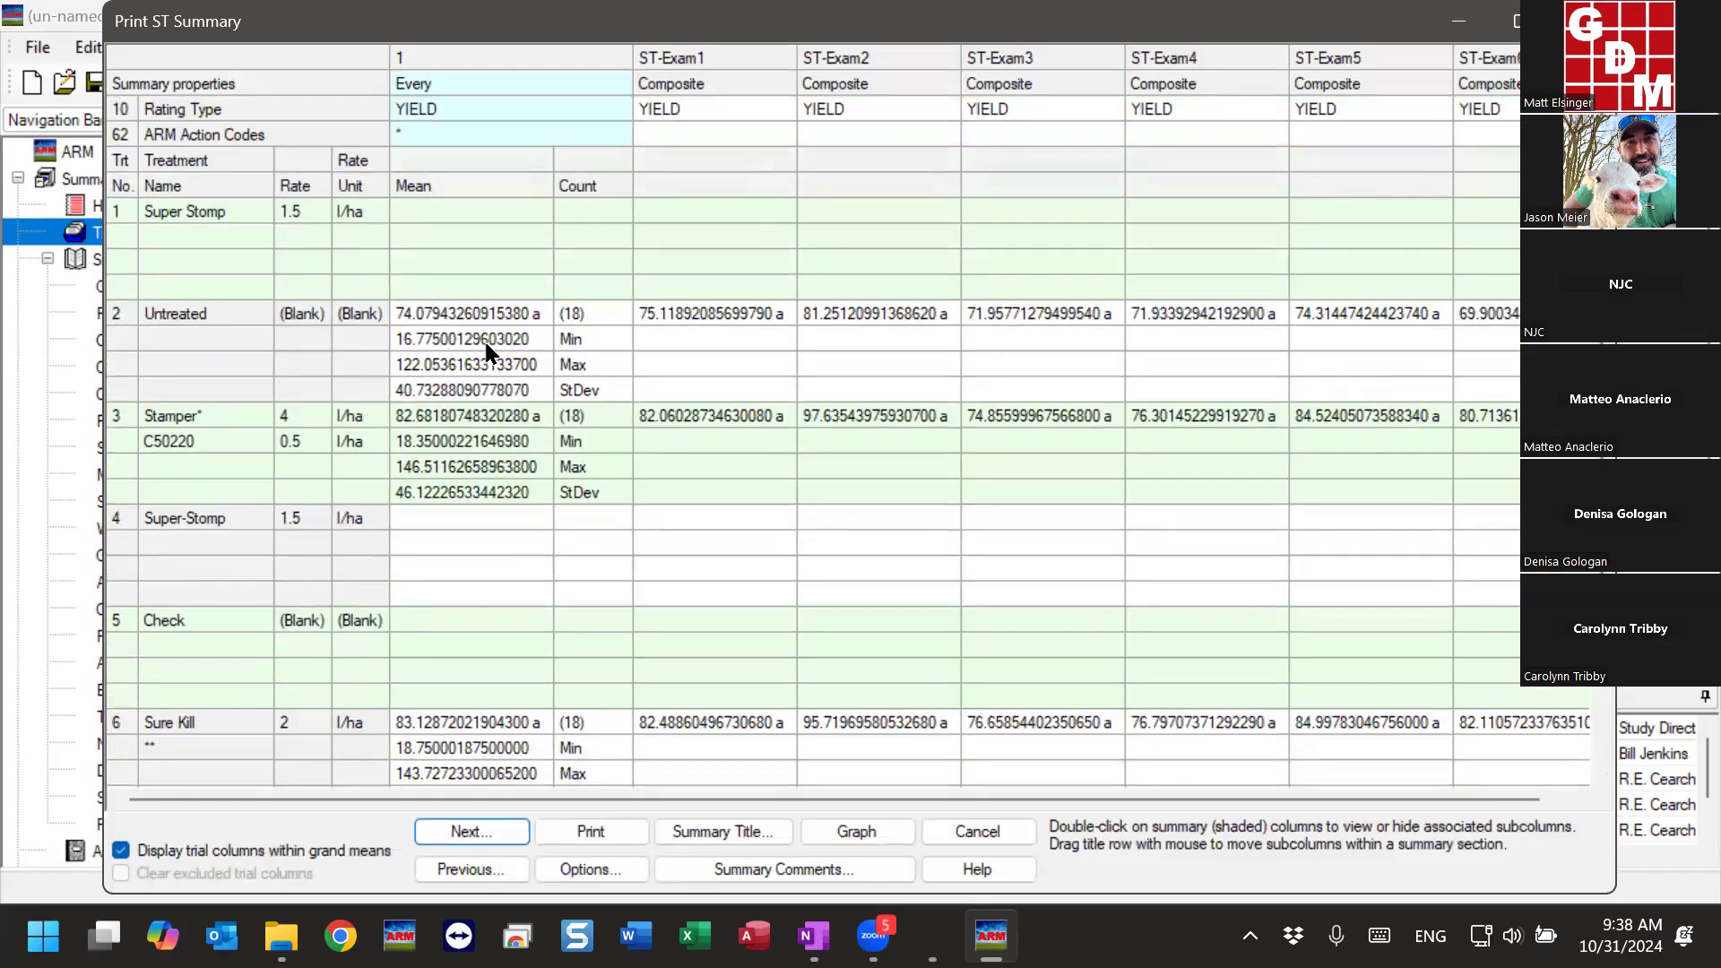
pyautogui.click(292, 214)
pyautogui.click(460, 211)
pyautogui.click(1044, 209)
pyautogui.click(1189, 215)
pyautogui.click(431, 222)
pyautogui.click(205, 314)
pyautogui.click(579, 315)
pyautogui.click(197, 412)
pyautogui.click(570, 414)
pyautogui.click(210, 515)
pyautogui.click(209, 623)
pyautogui.click(585, 314)
pyautogui.click(179, 314)
pyautogui.scroll(-2, 235, 462)
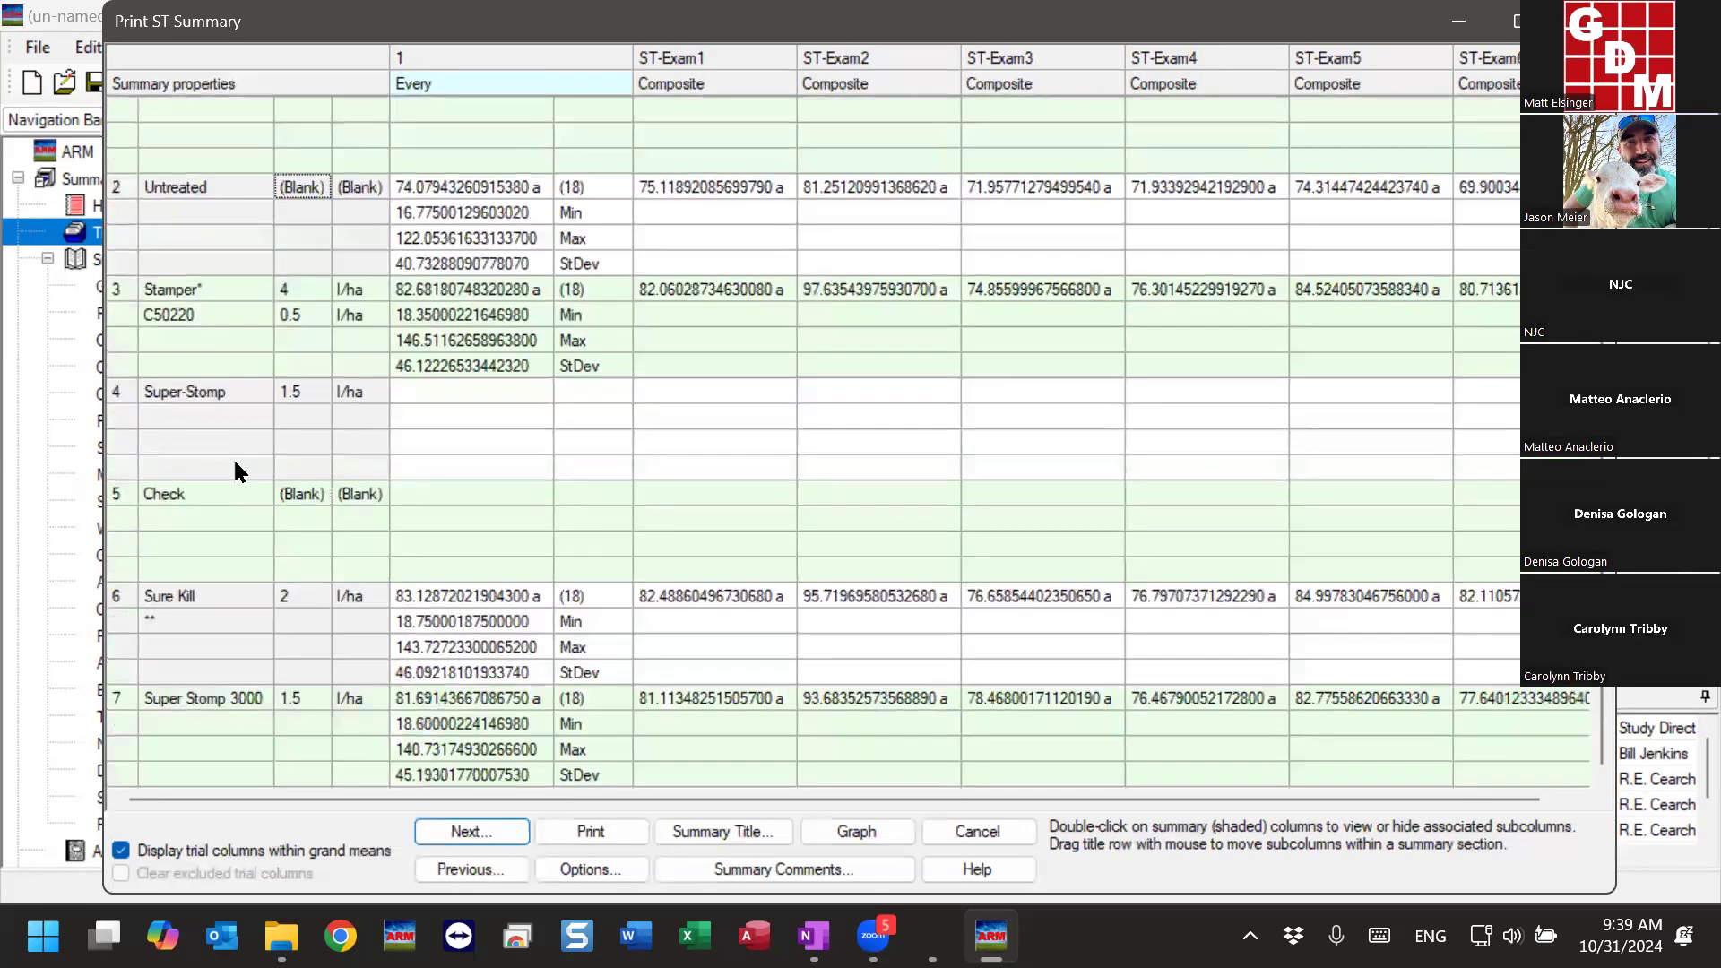
# - Compare the Sure Kill, Super Stomp 3000, Super-Stomp and Check treatment lines in the YIELD summary
pyautogui.click(225, 597)
pyautogui.click(593, 596)
pyautogui.click(183, 700)
pyautogui.click(575, 700)
pyautogui.click(154, 396)
pyautogui.click(214, 491)
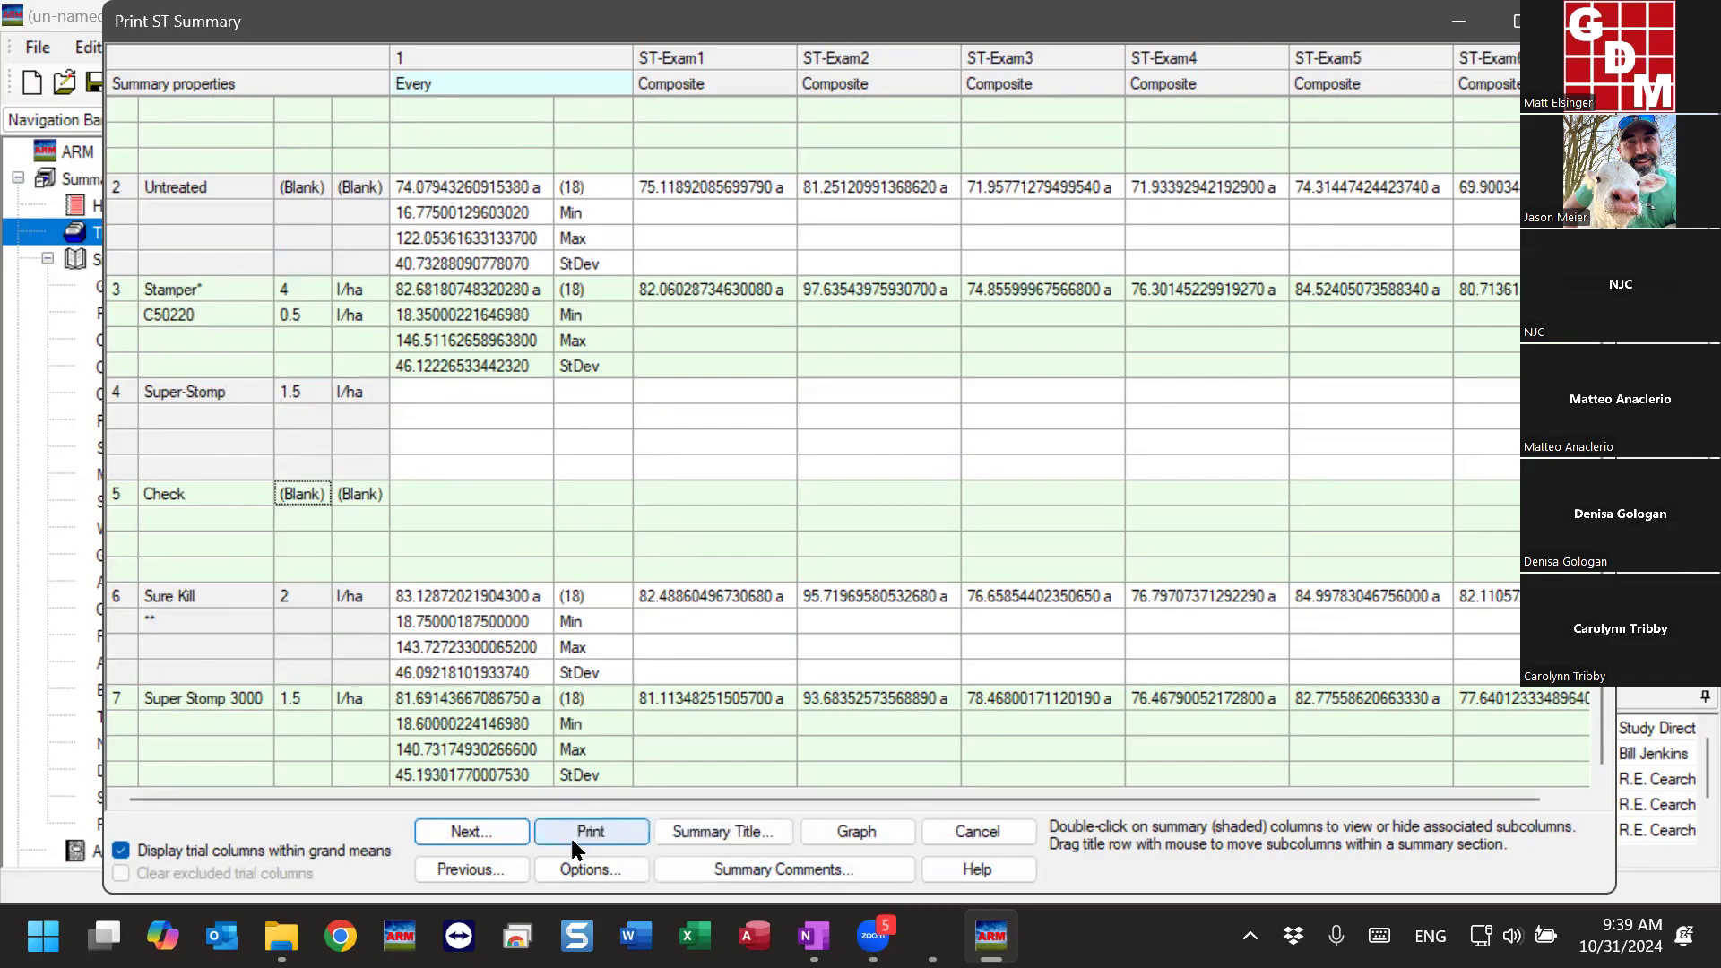
# - Enable dropping equivalent treatments from the summary in the ST report format options, and close the summary
pyautogui.click(587, 866)
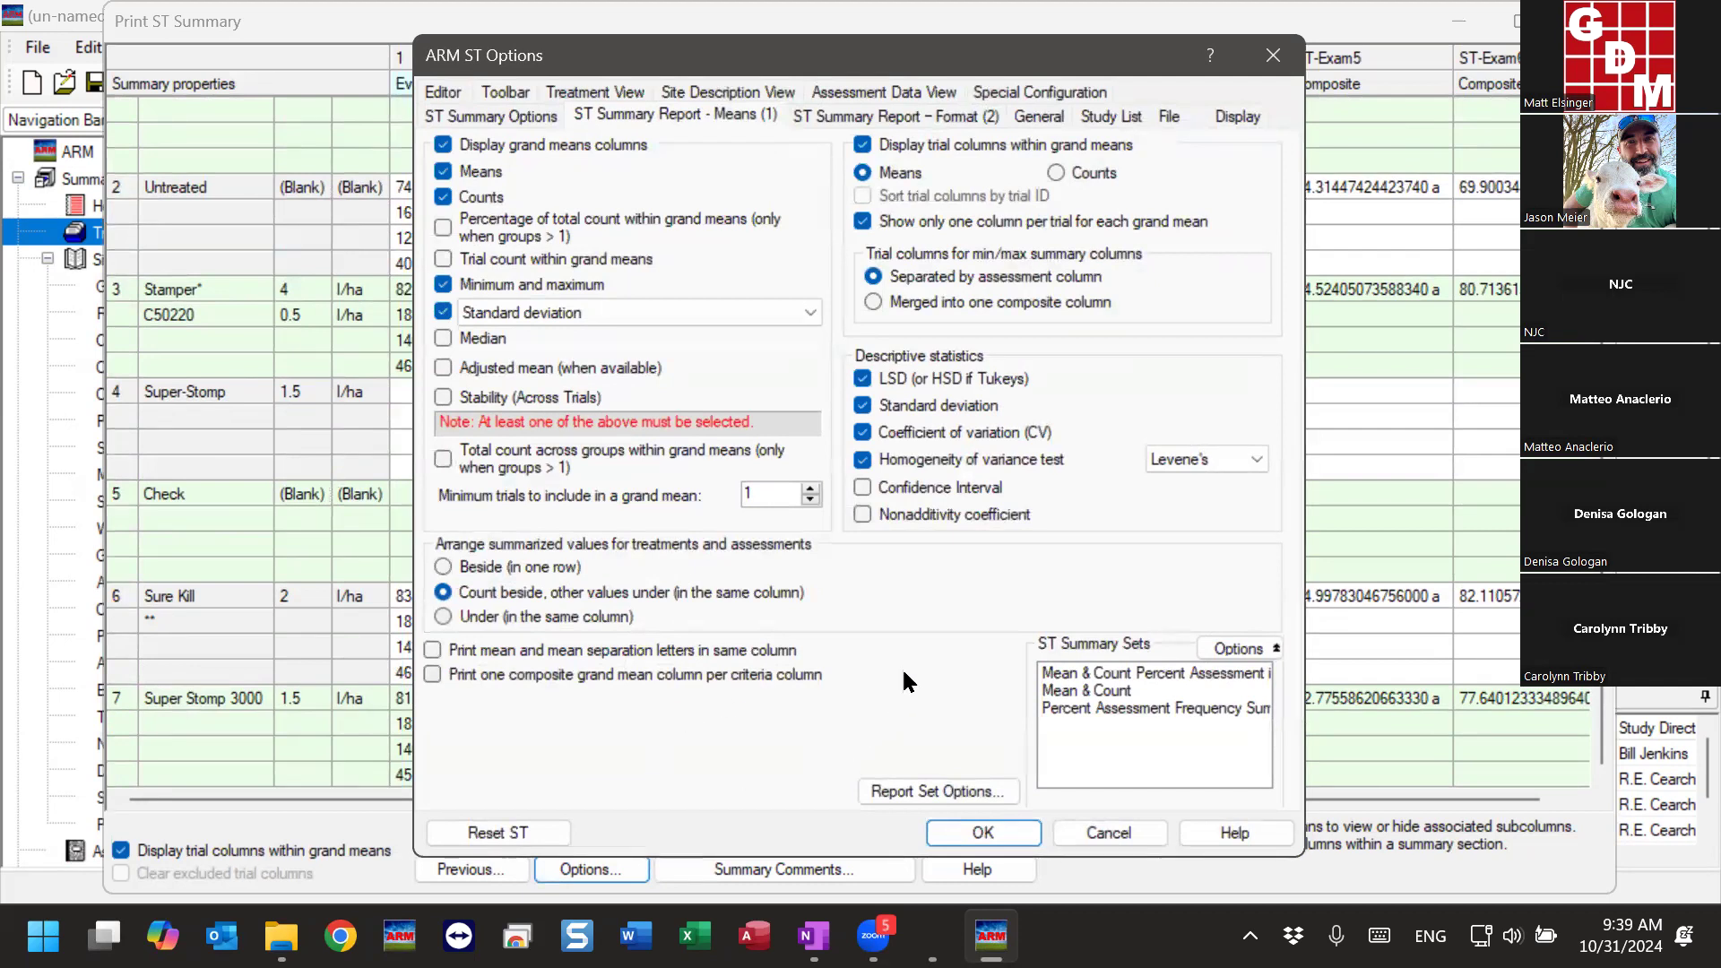
pyautogui.click(494, 114)
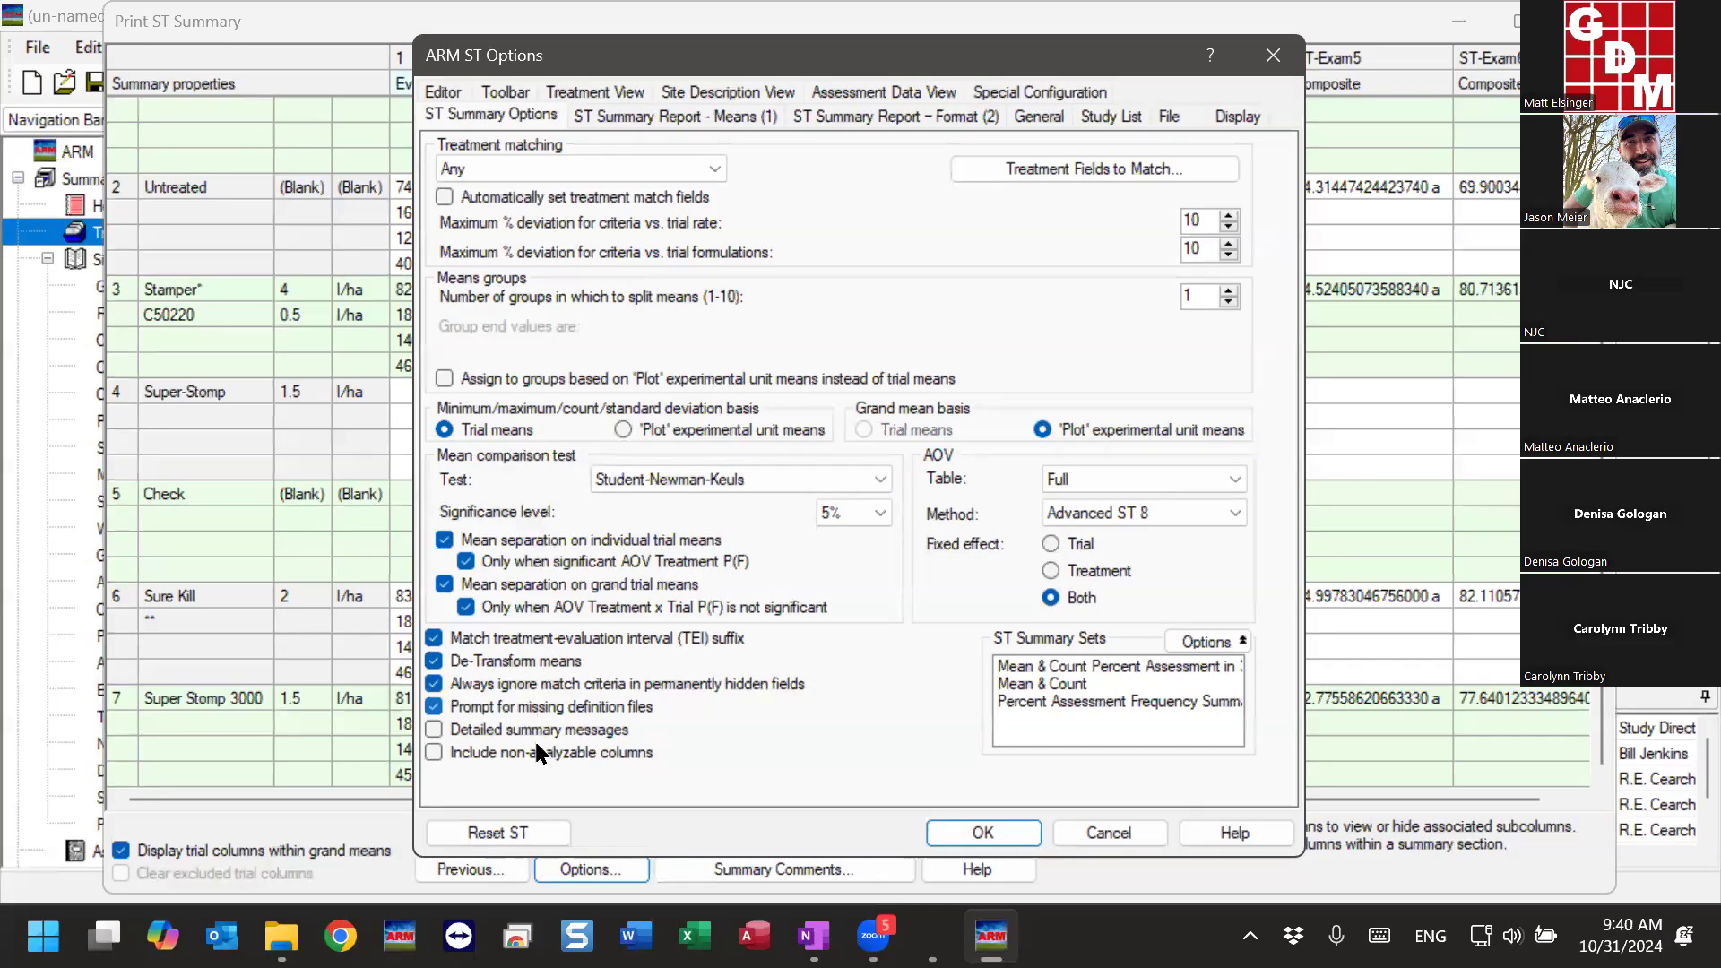
pyautogui.click(637, 108)
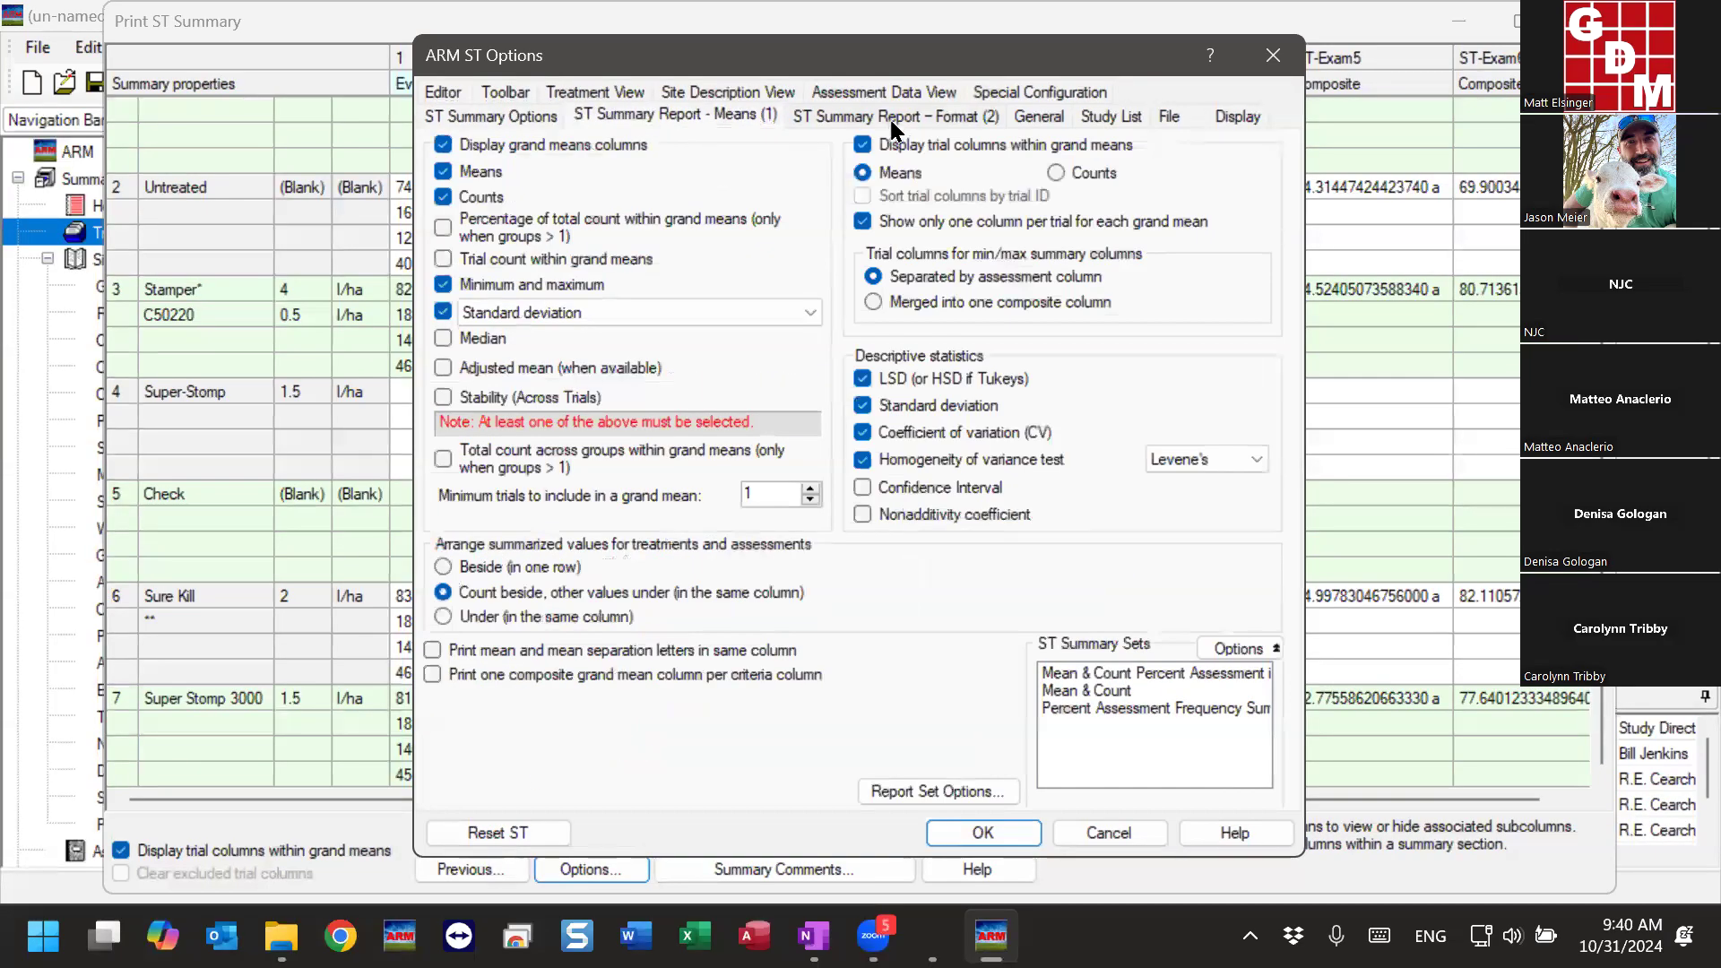
pyautogui.click(892, 117)
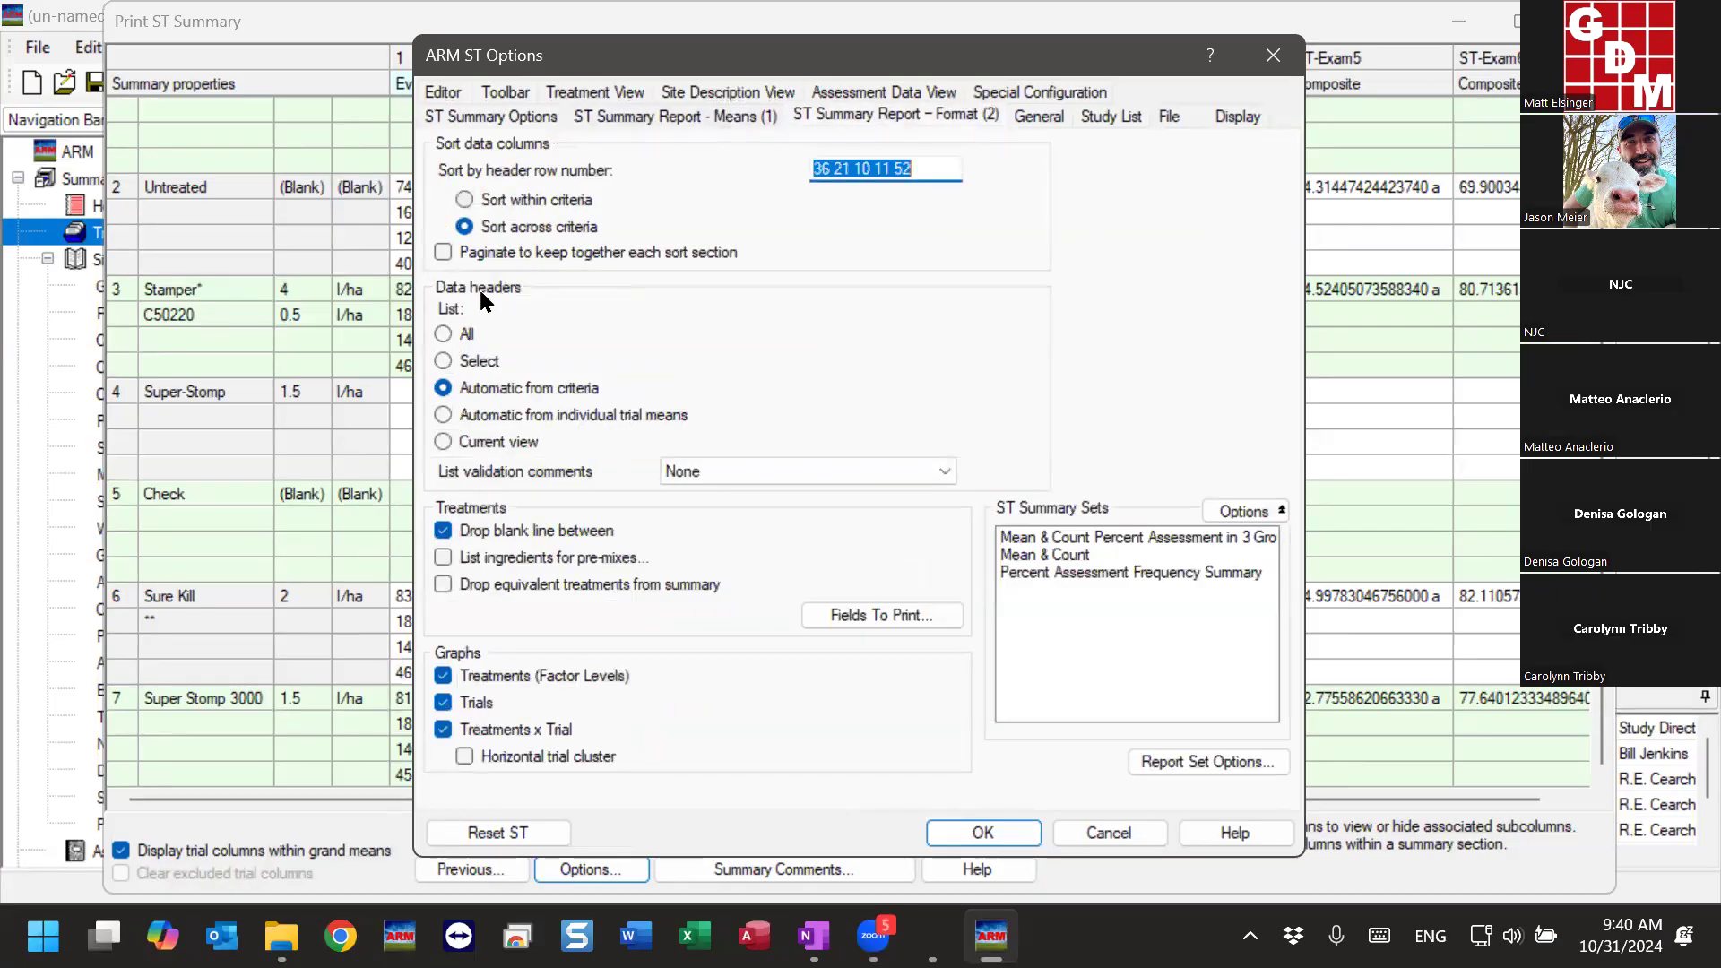
pyautogui.click(444, 585)
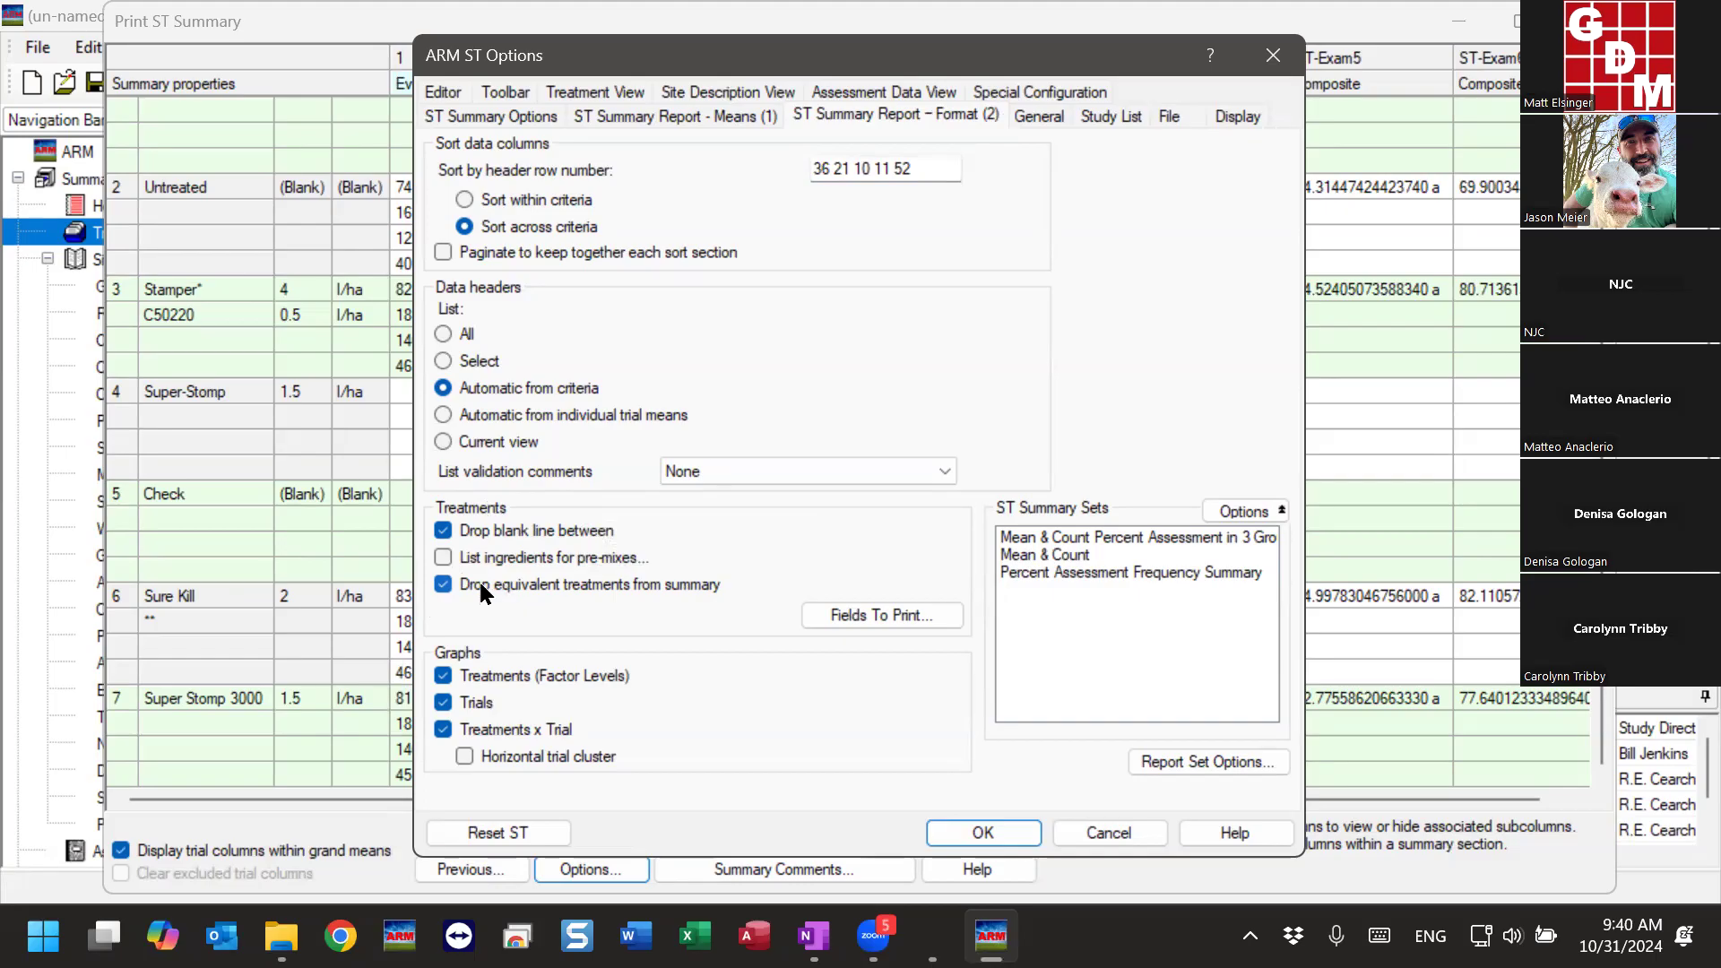
pyautogui.click(991, 830)
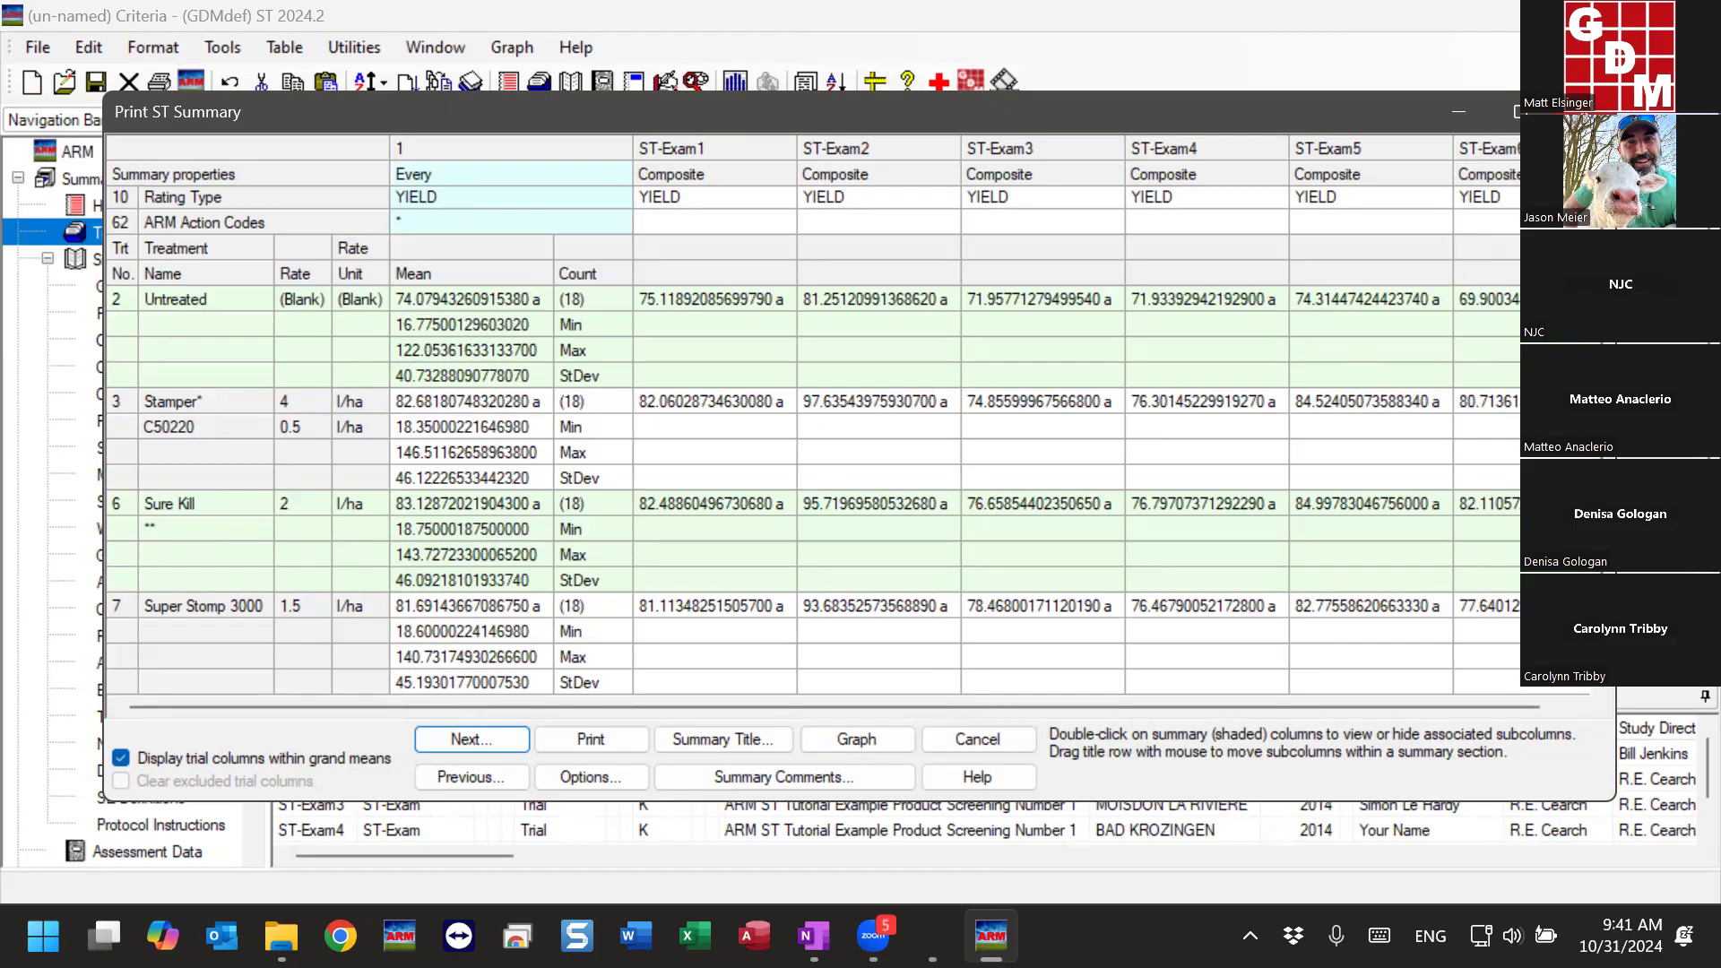
pyautogui.click(1583, 112)
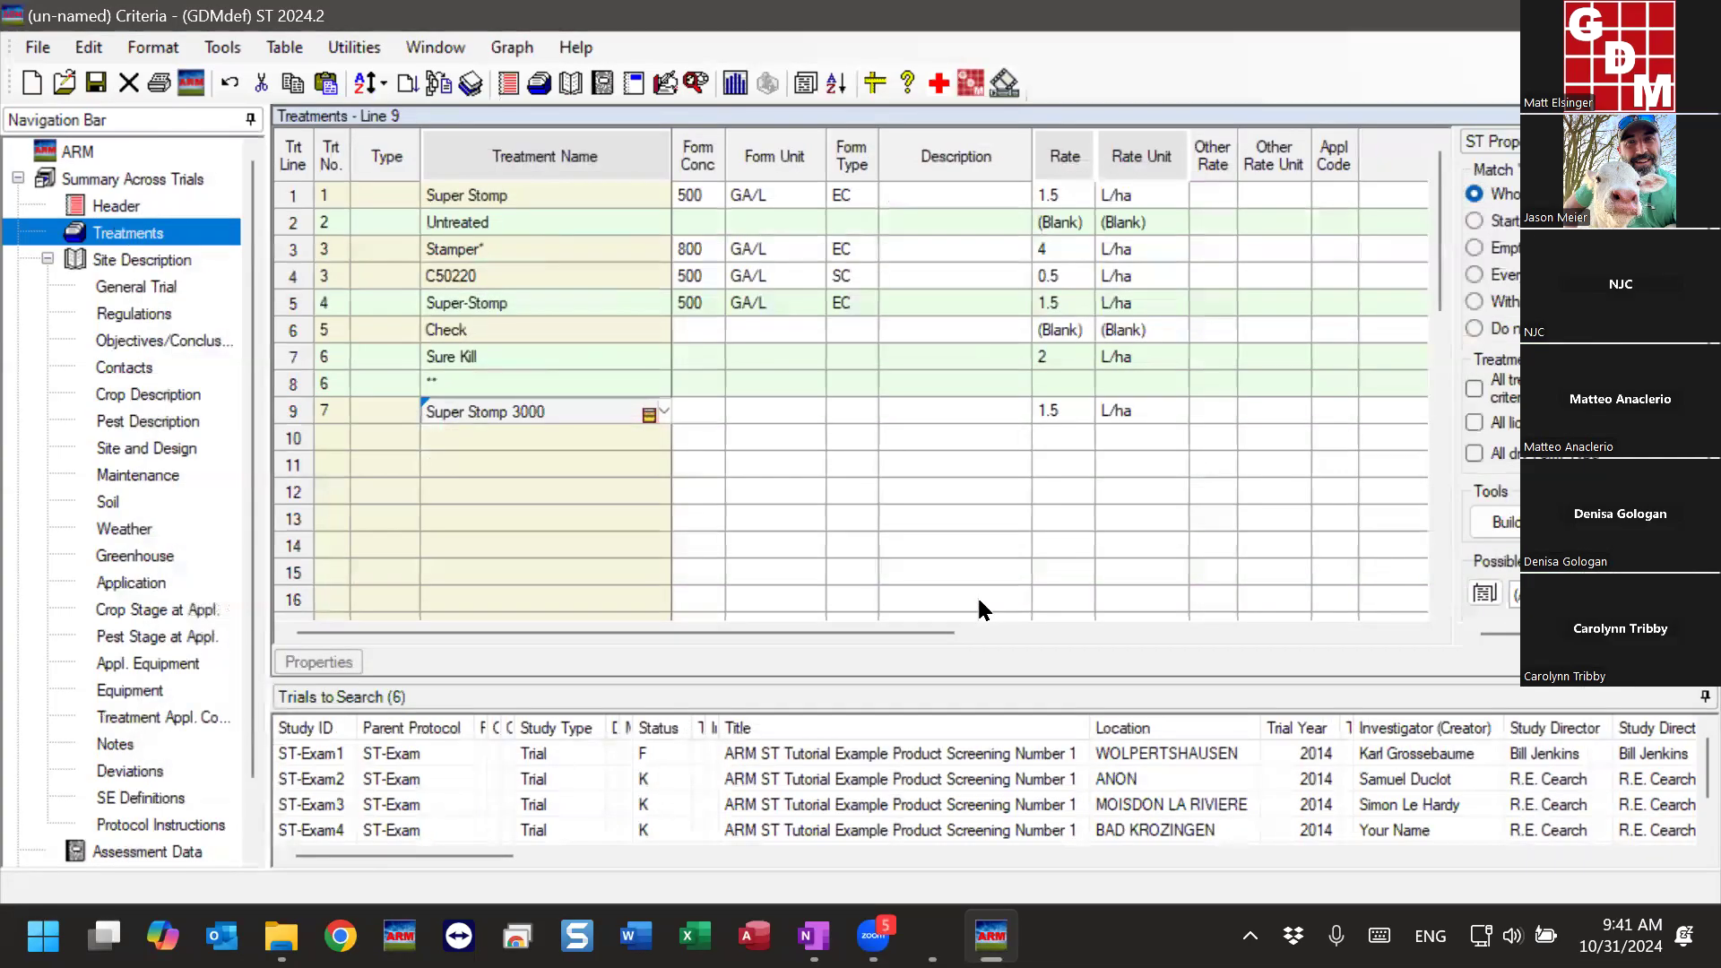
# - Set the Rating Type criterion in column 1 of the assessment data to CONTRO only
pyautogui.scroll(-1, 245, 674)
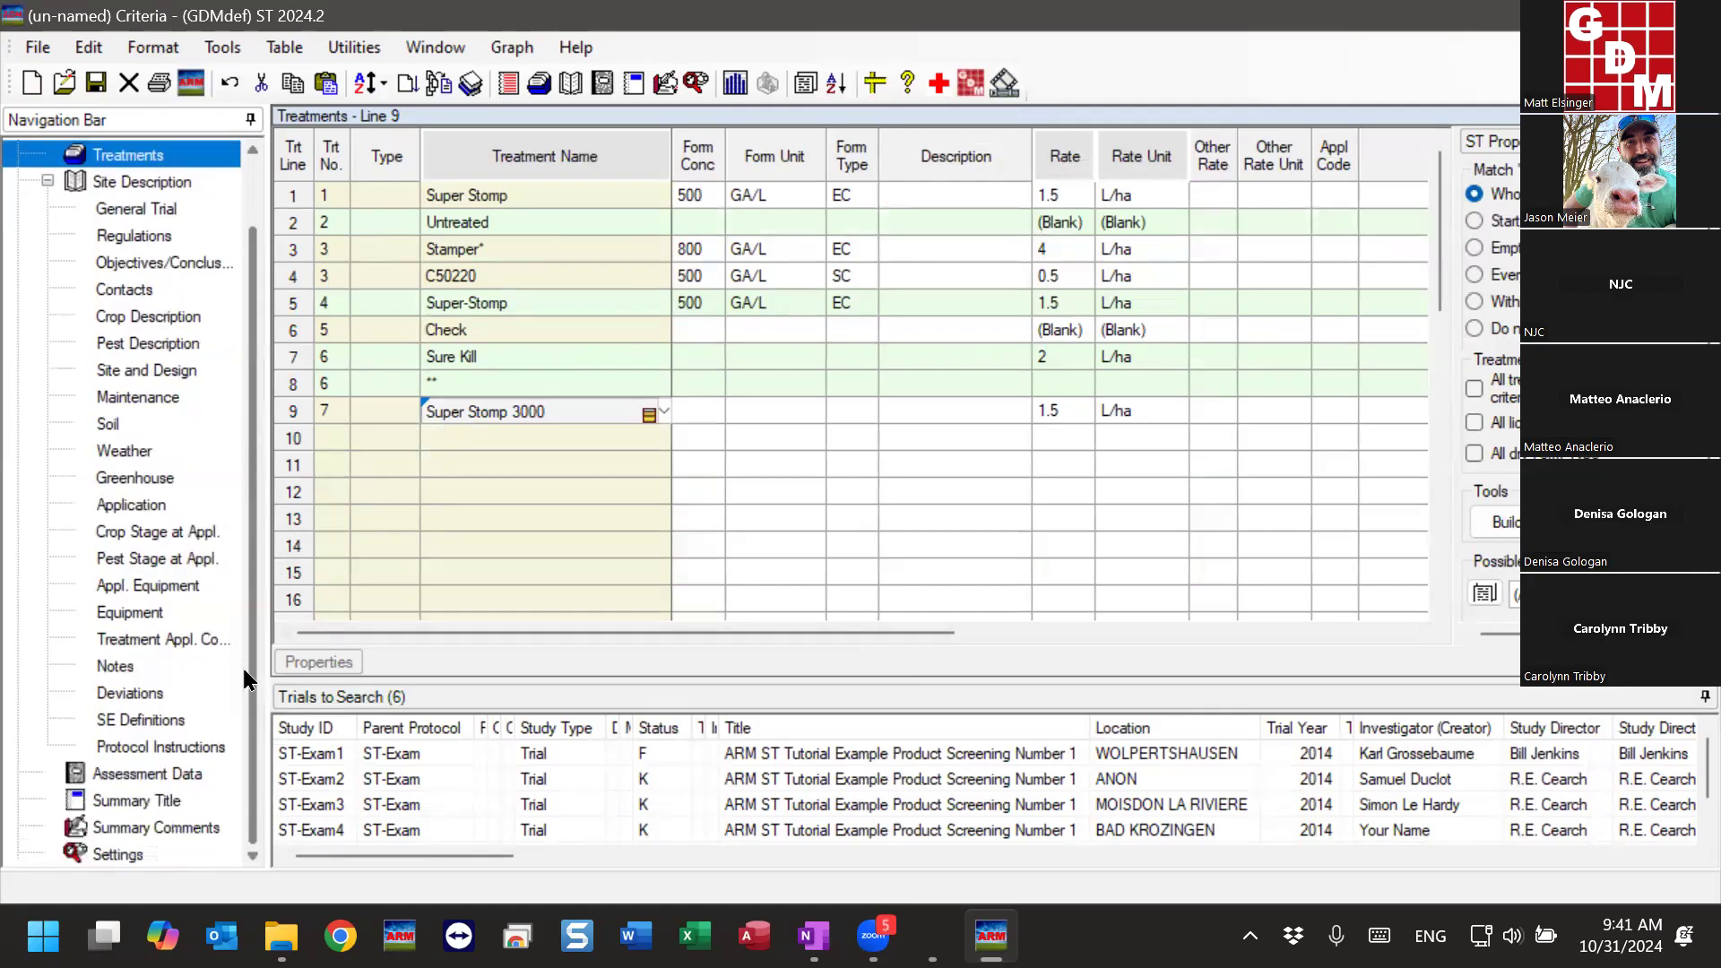
pyautogui.click(96, 771)
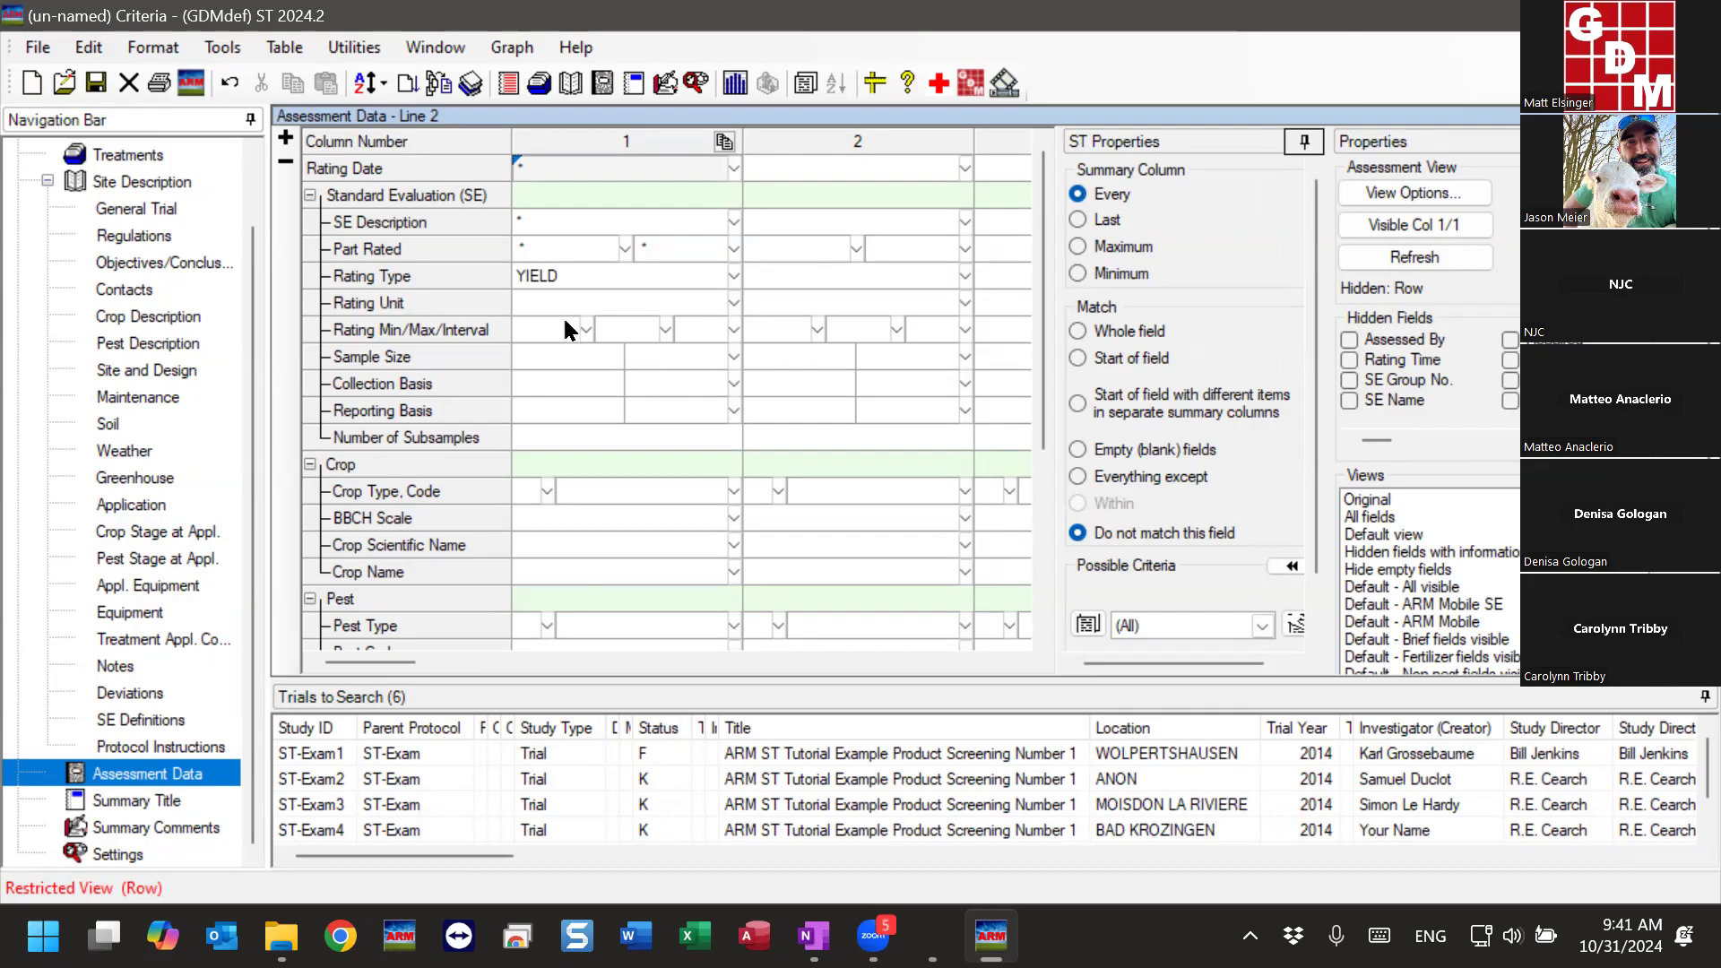
pyautogui.click(566, 279)
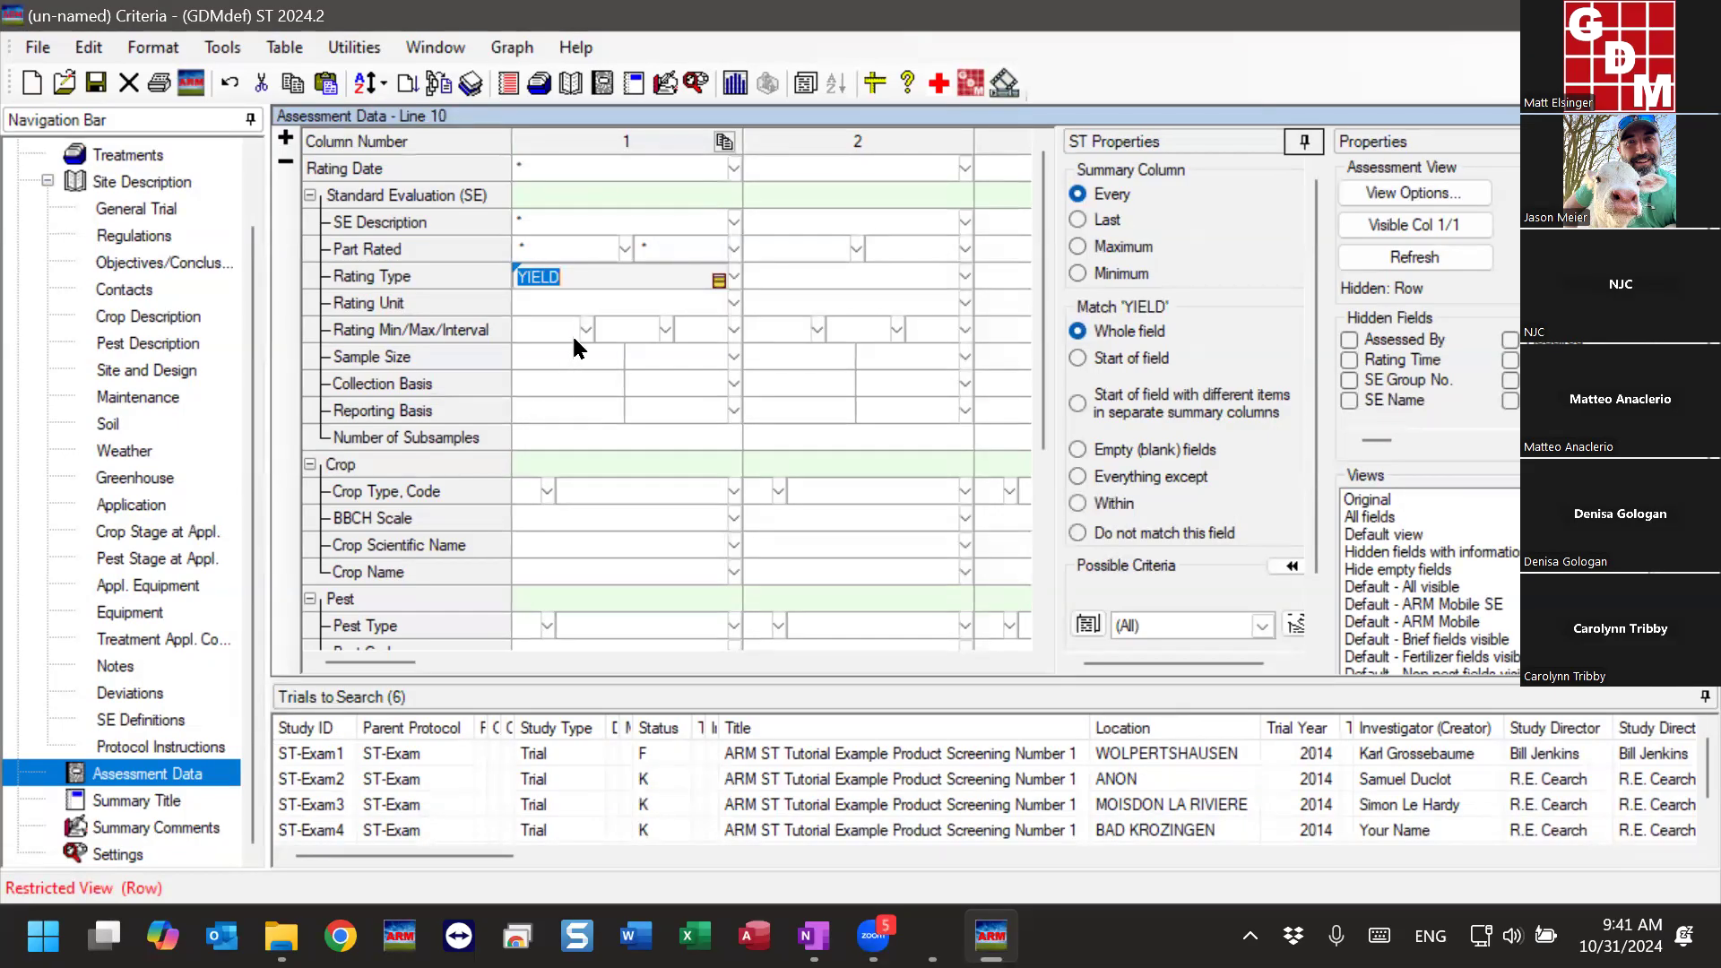
pyautogui.click(717, 282)
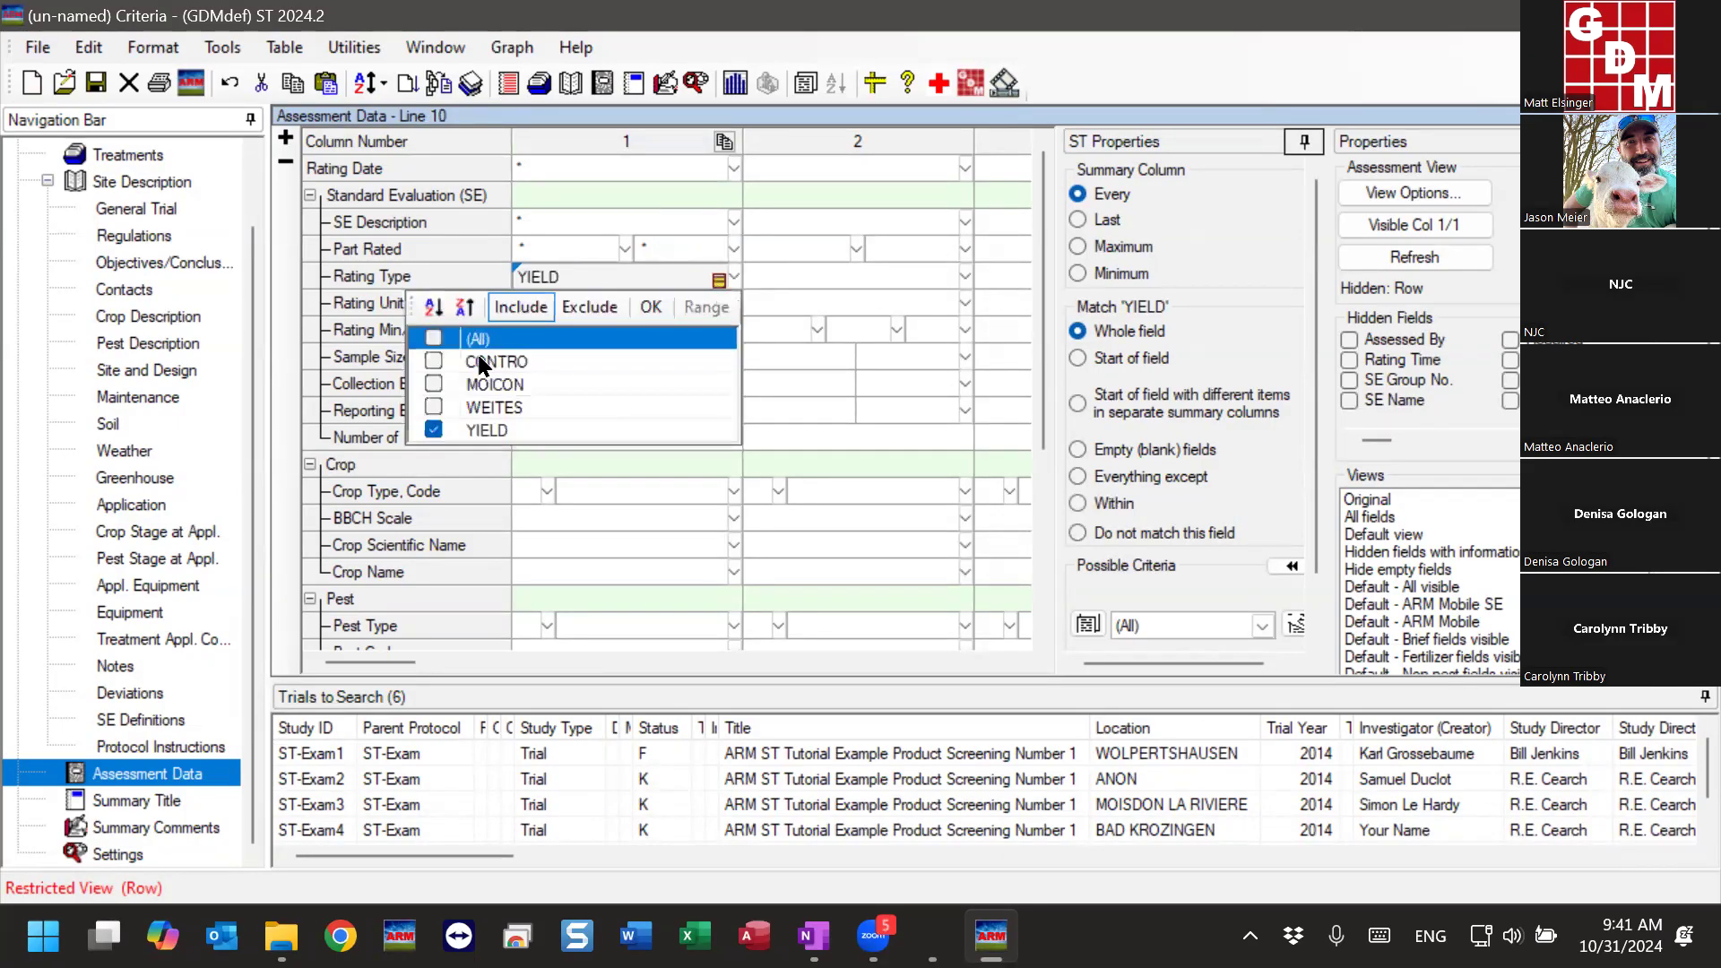
pyautogui.click(432, 363)
pyautogui.click(433, 431)
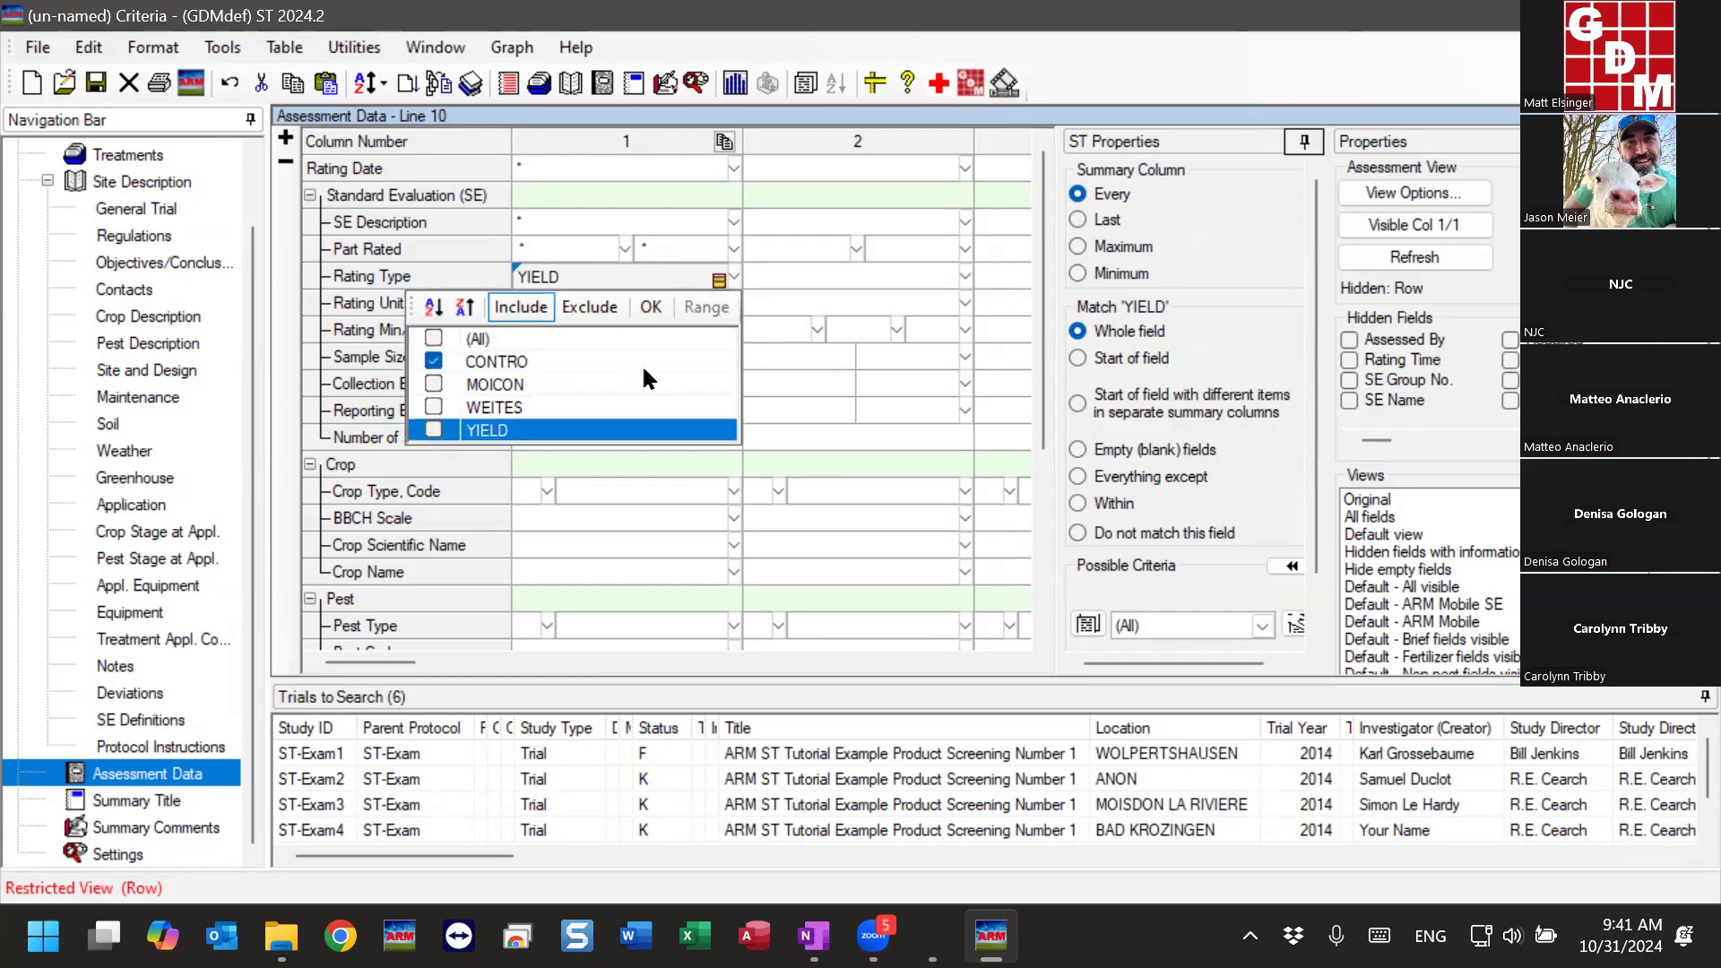
pyautogui.click(651, 306)
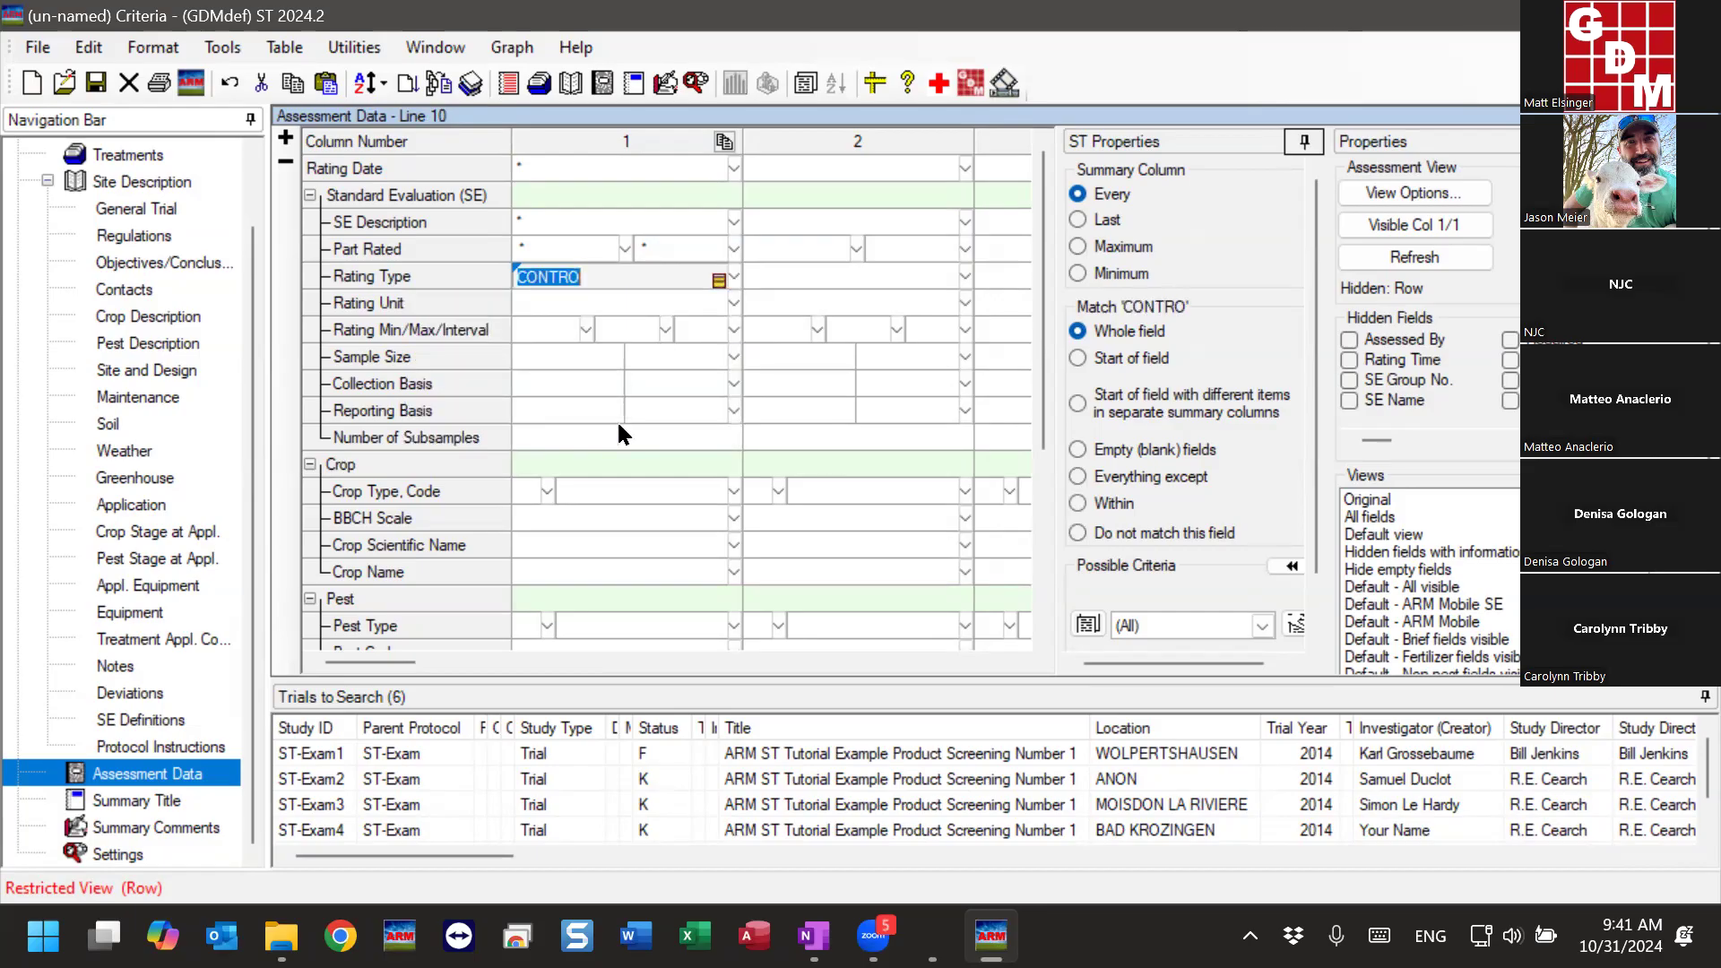
# - Enter @ as the Rating Unit criterion in column 1 to summarize different units in separate columns
pyautogui.click(588, 292)
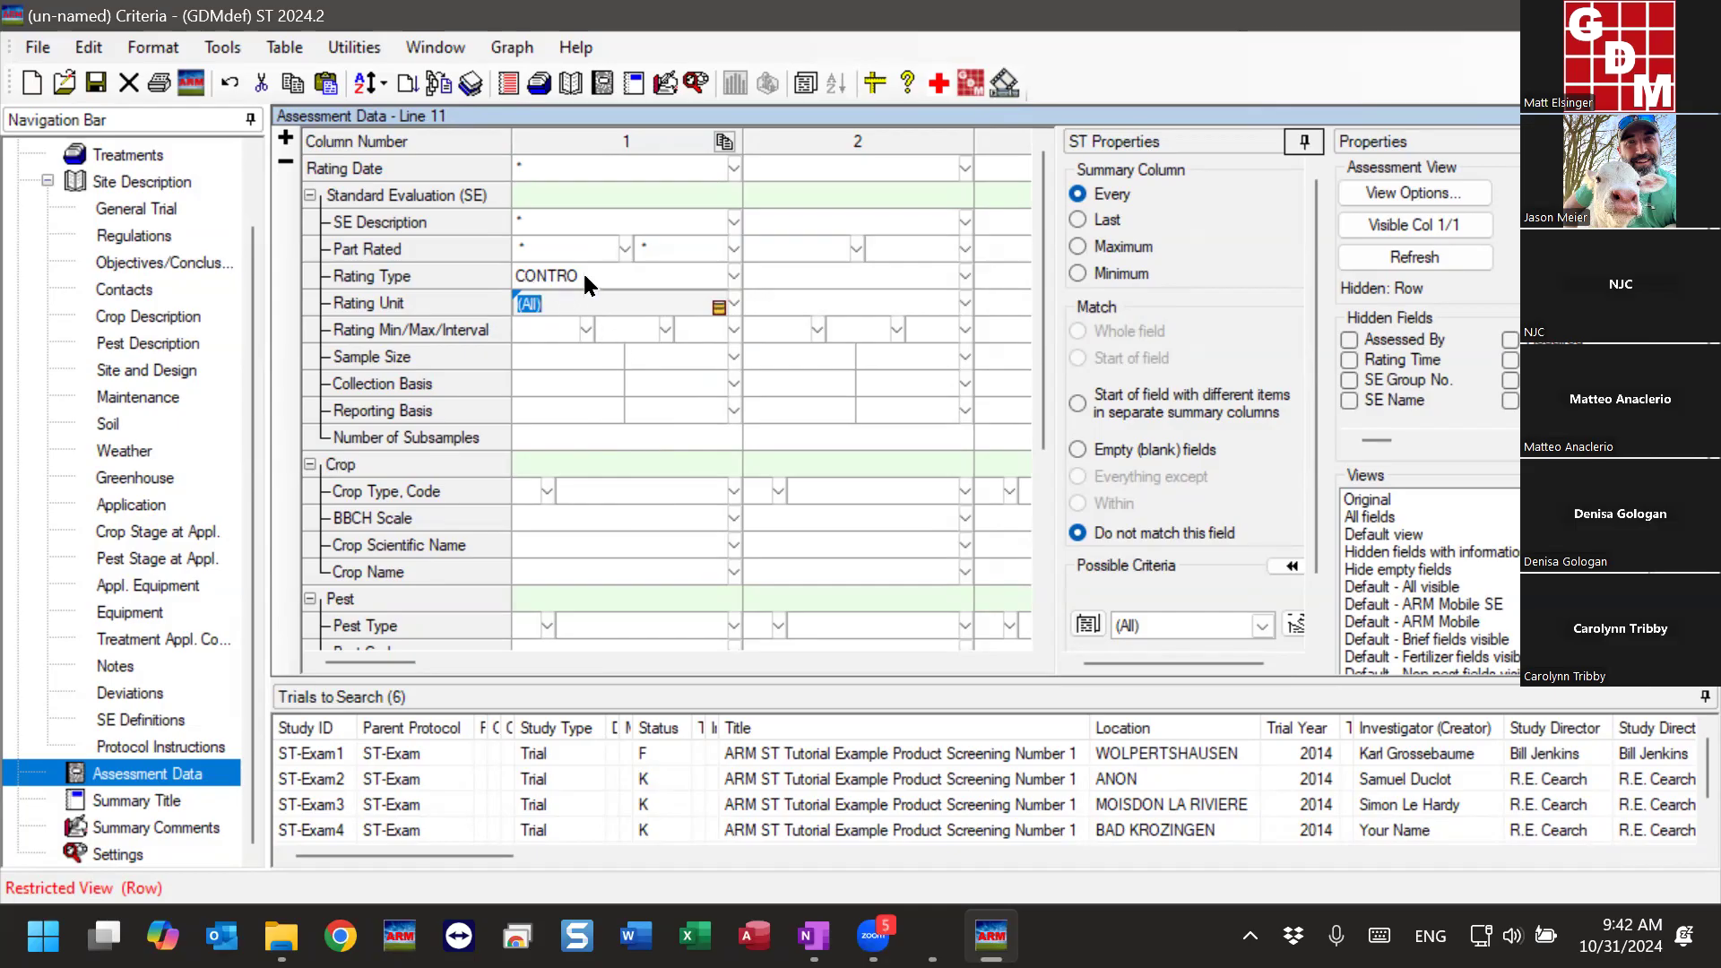
pyautogui.write('@')
pyautogui.press('Return')
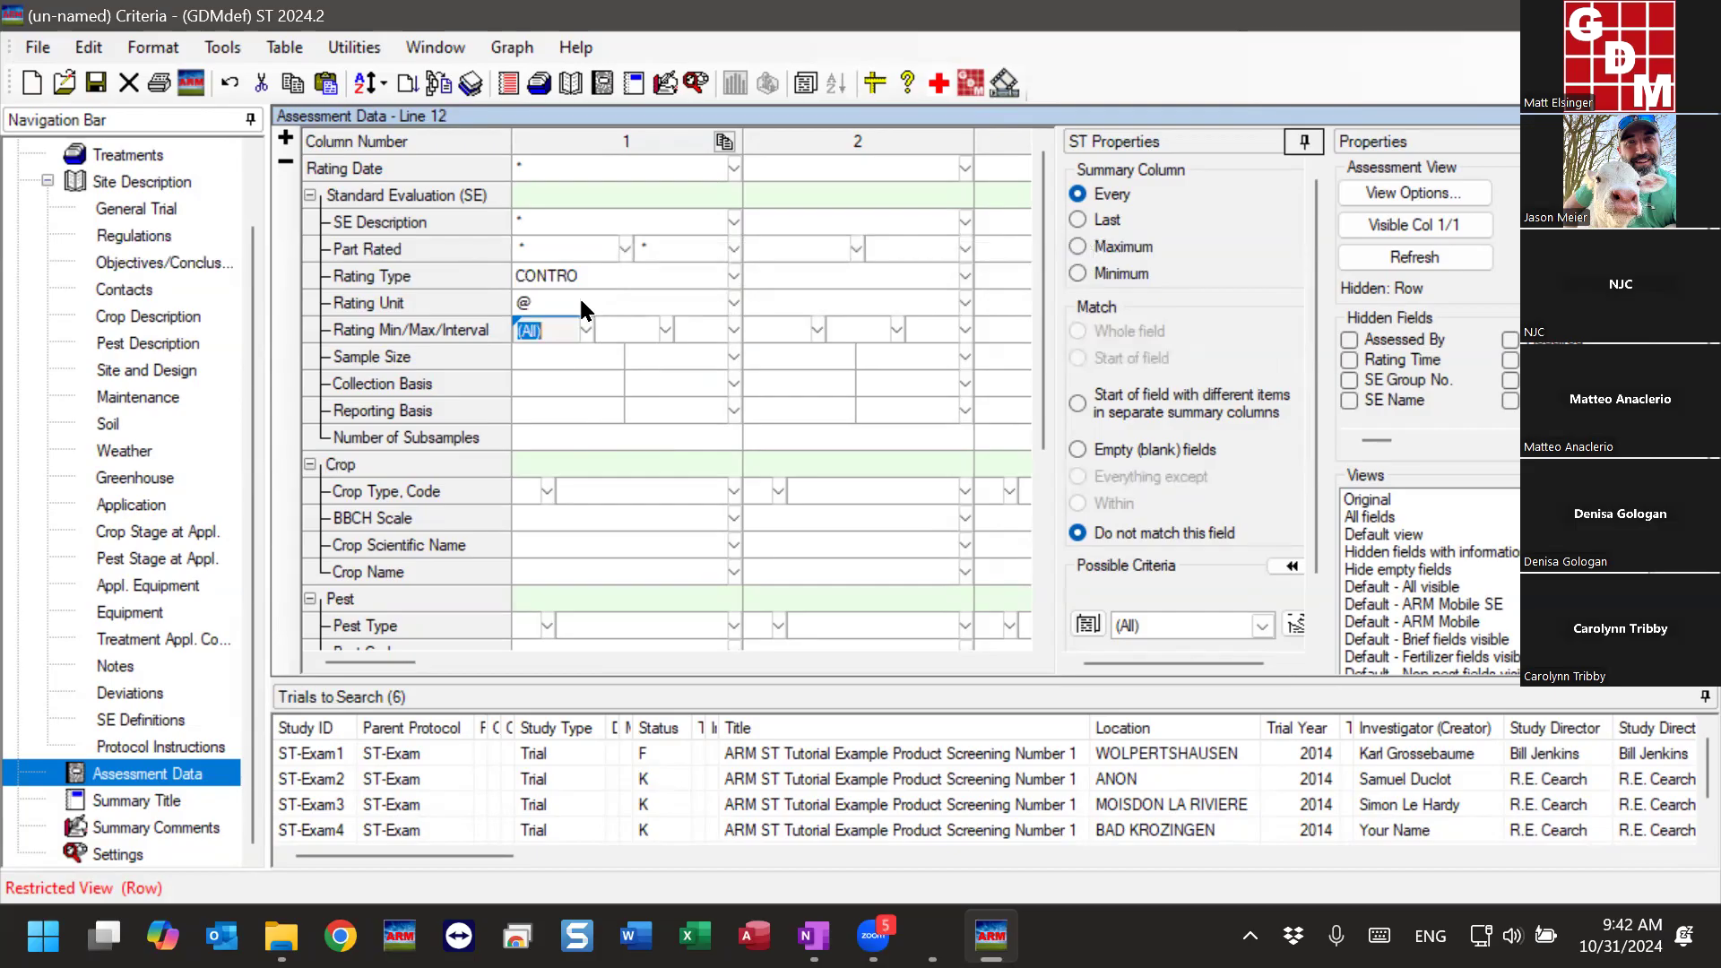
pyautogui.click(579, 302)
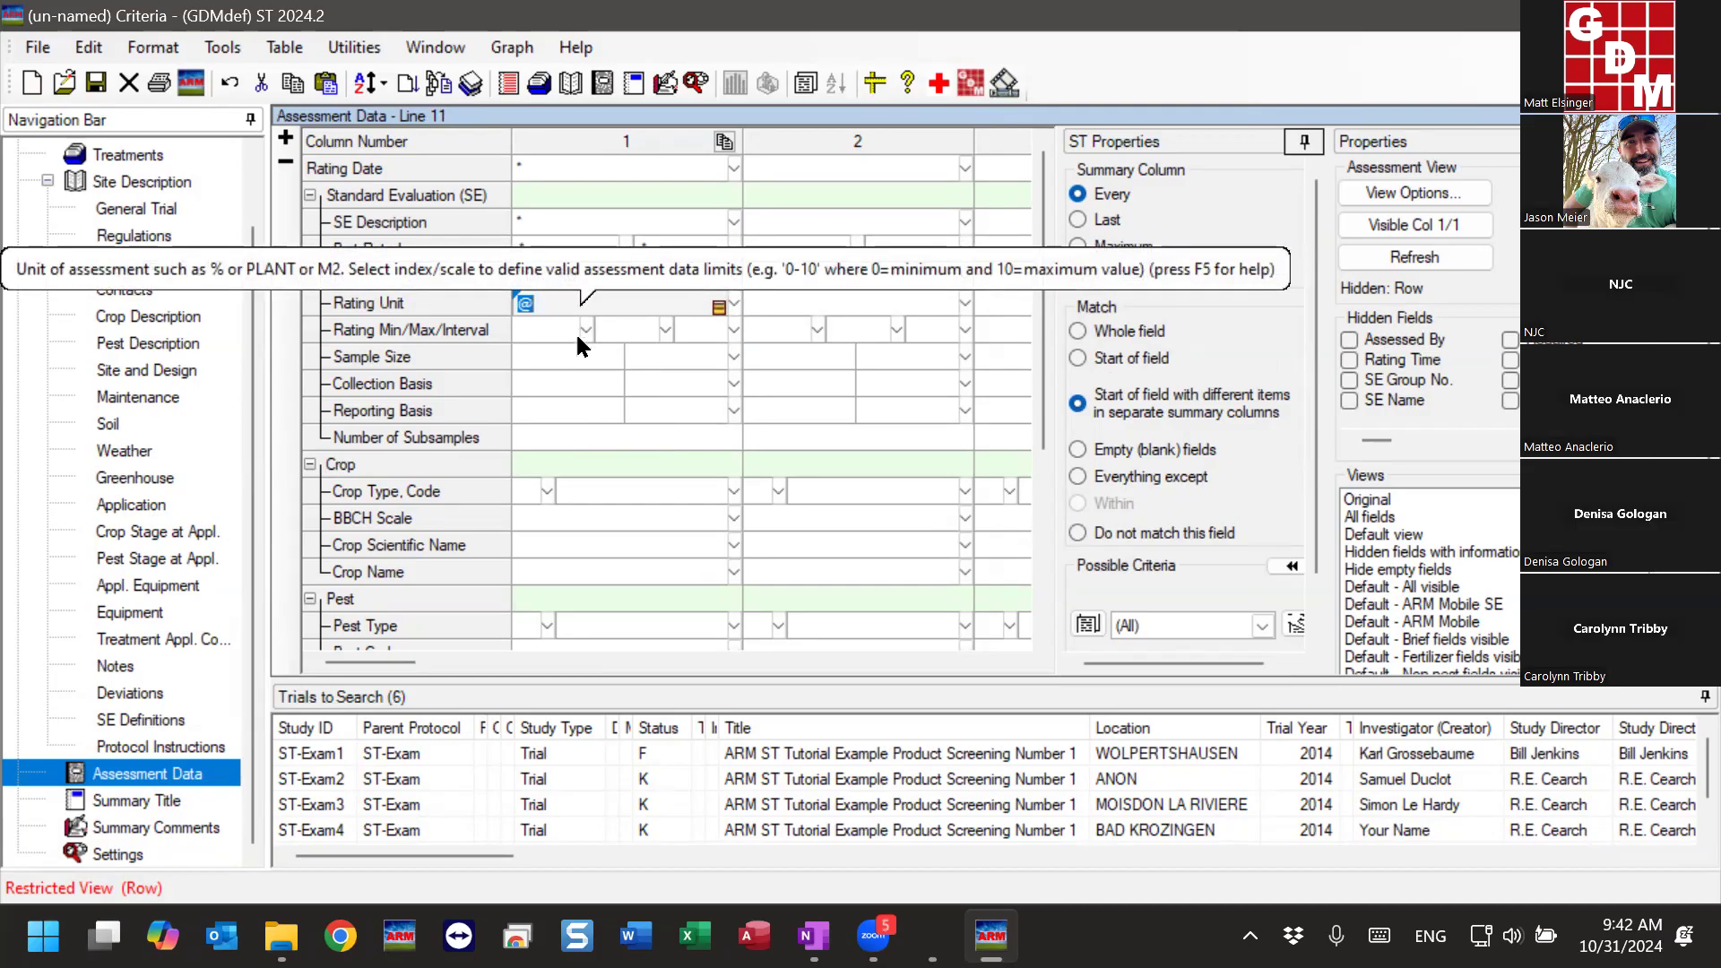
pyautogui.click(573, 358)
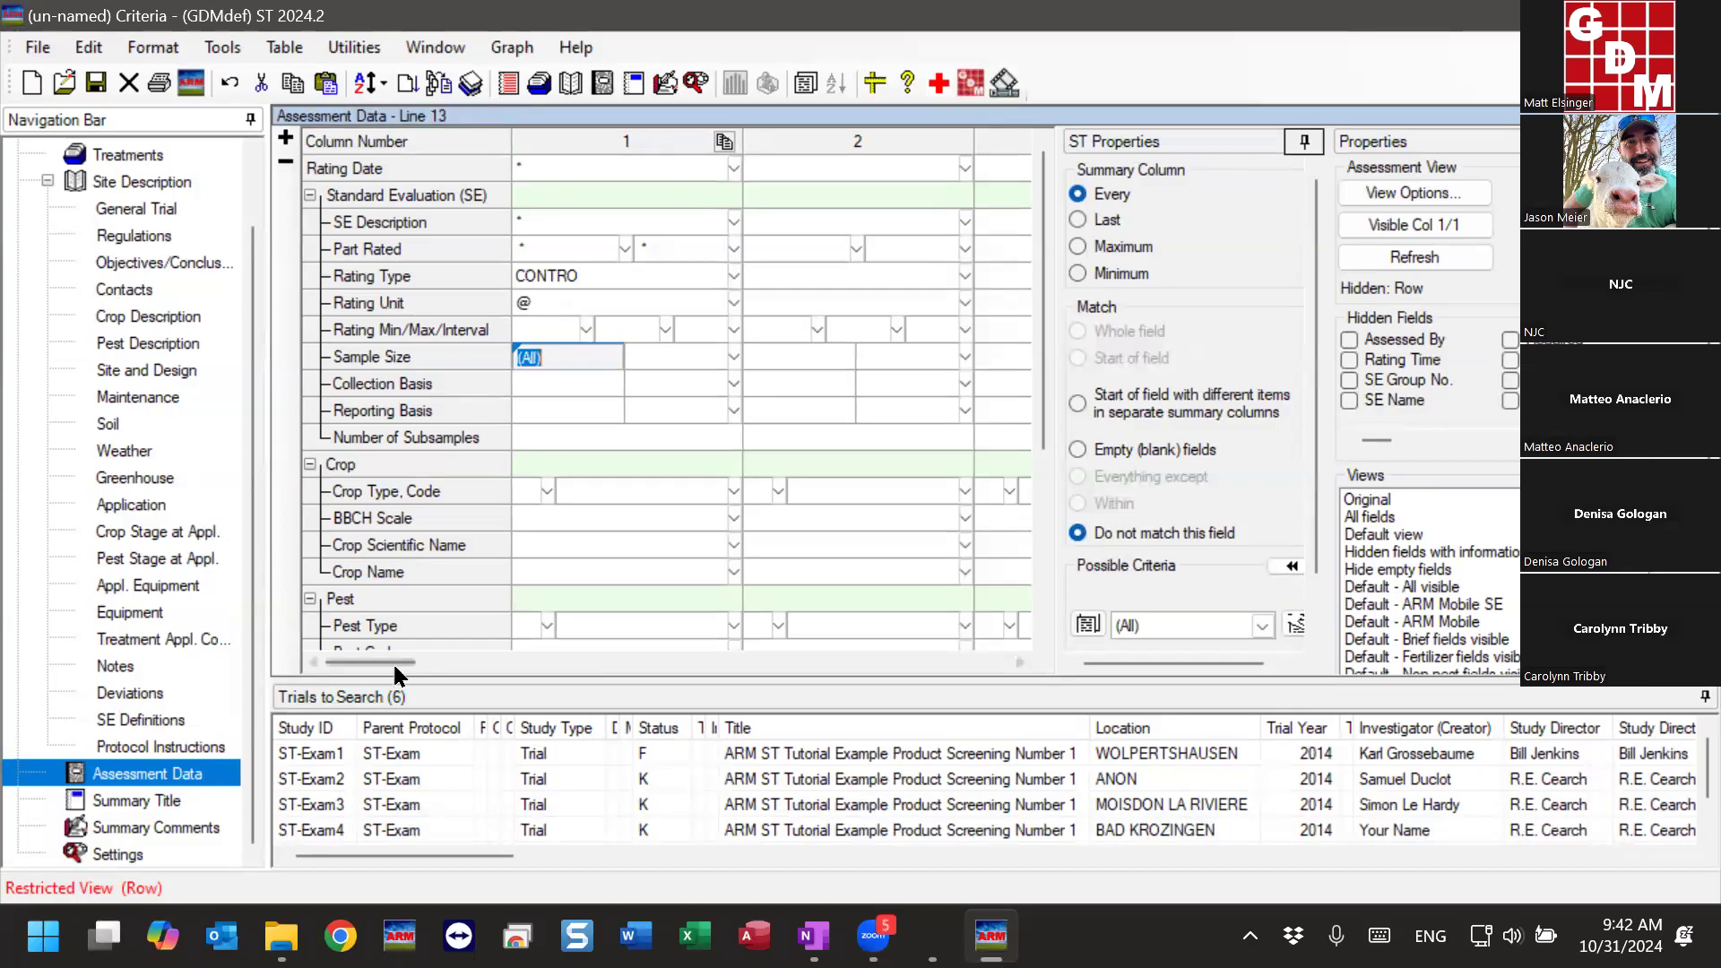
pyautogui.click(587, 625)
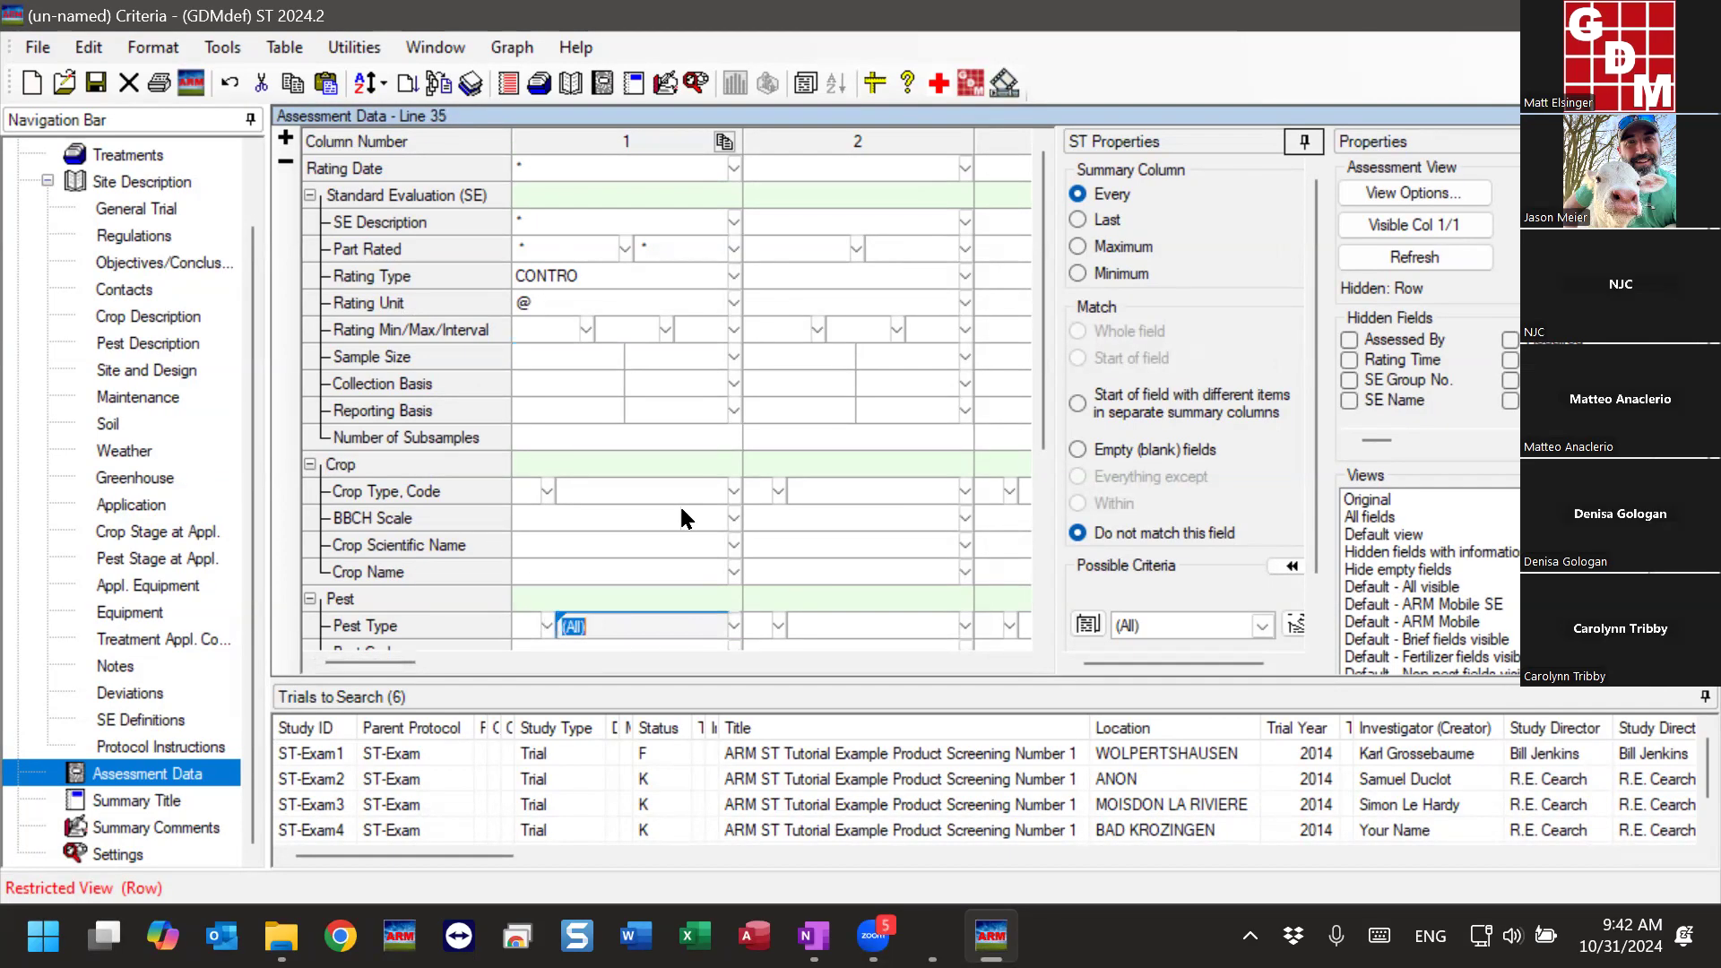
pyautogui.write('@')
pyautogui.click(596, 546)
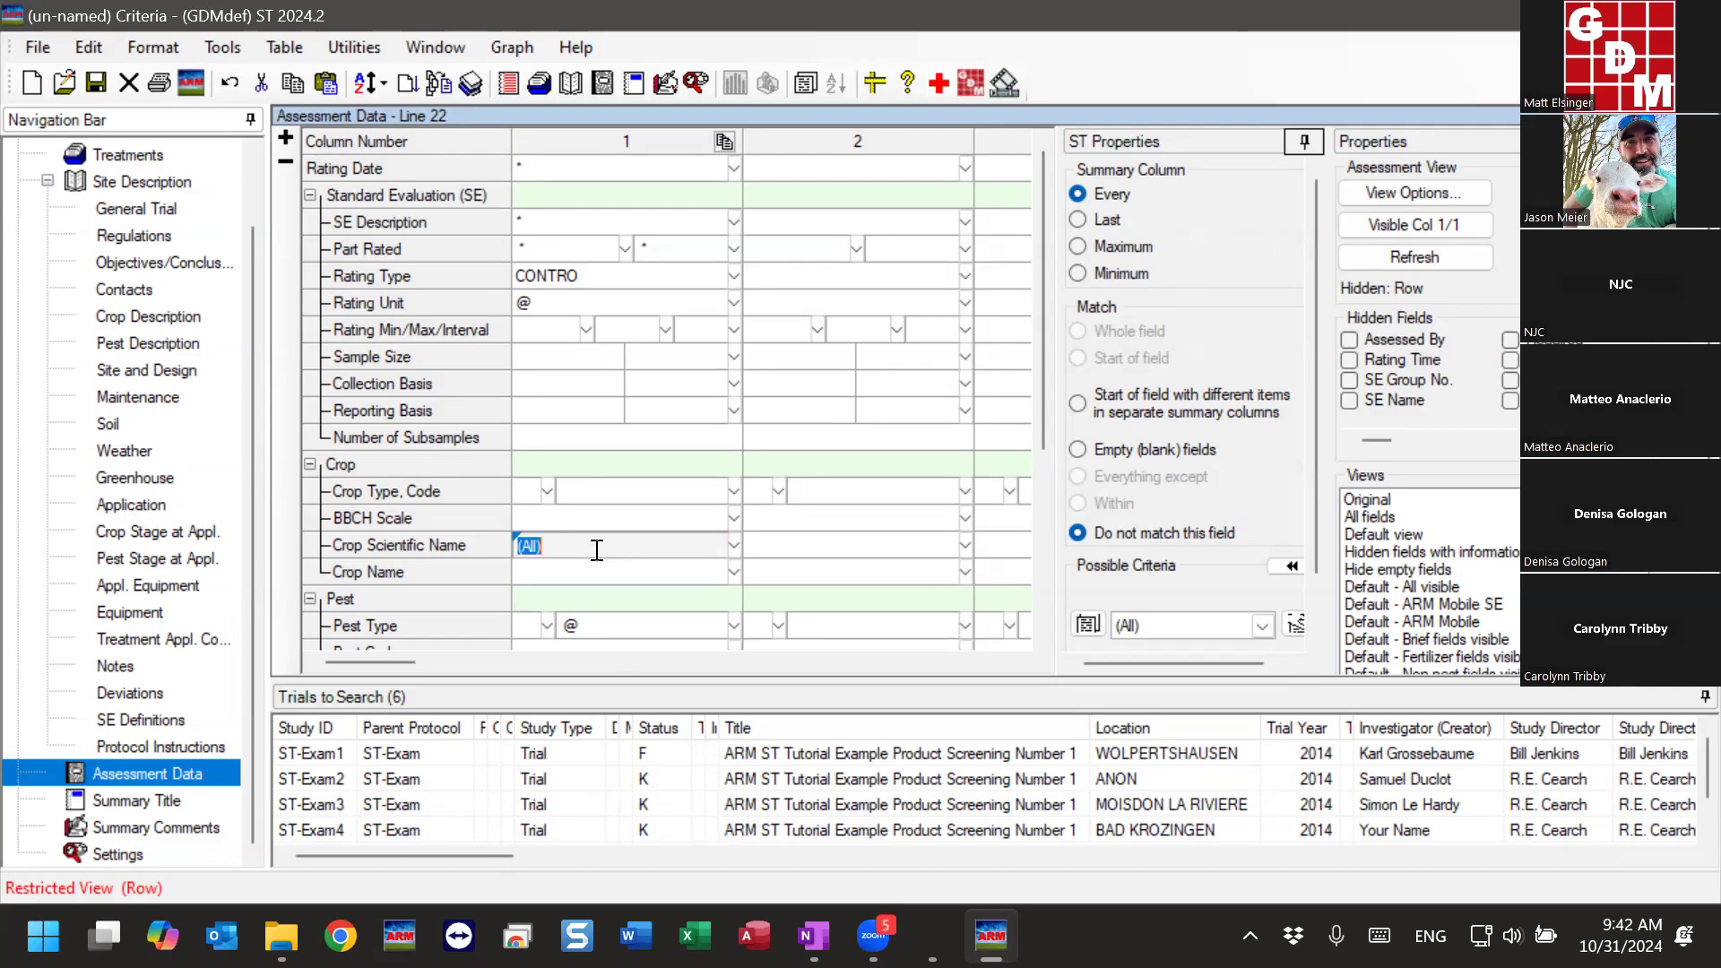
pyautogui.click(547, 307)
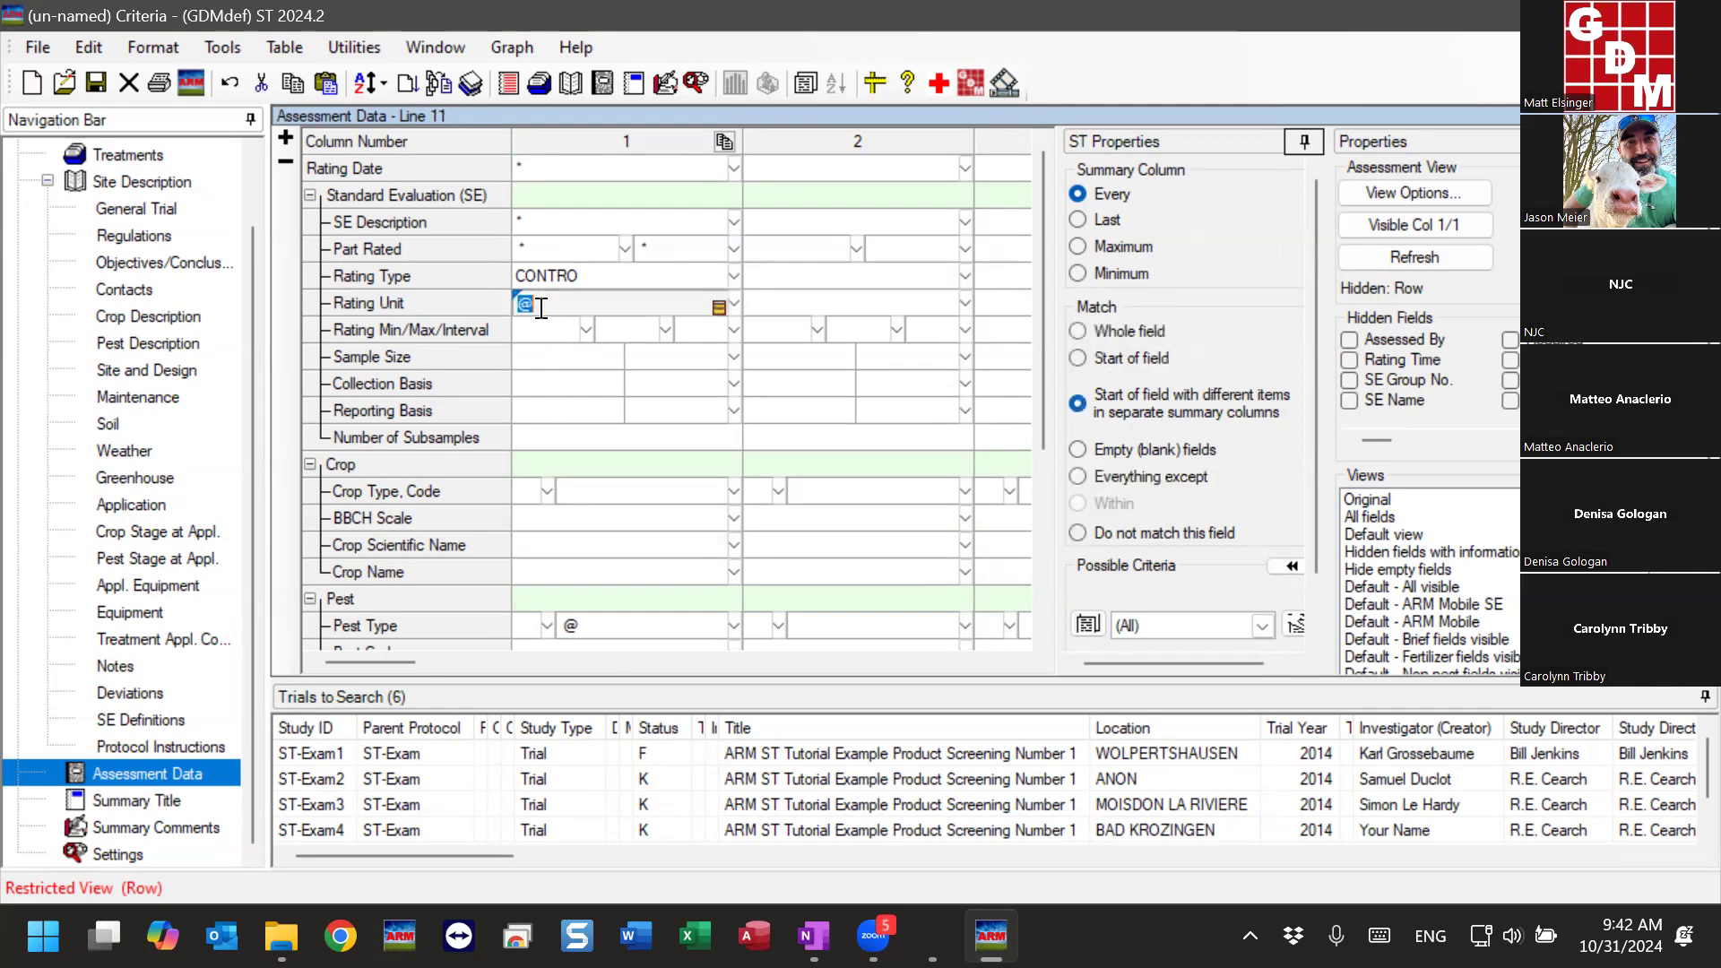
pyautogui.click(604, 625)
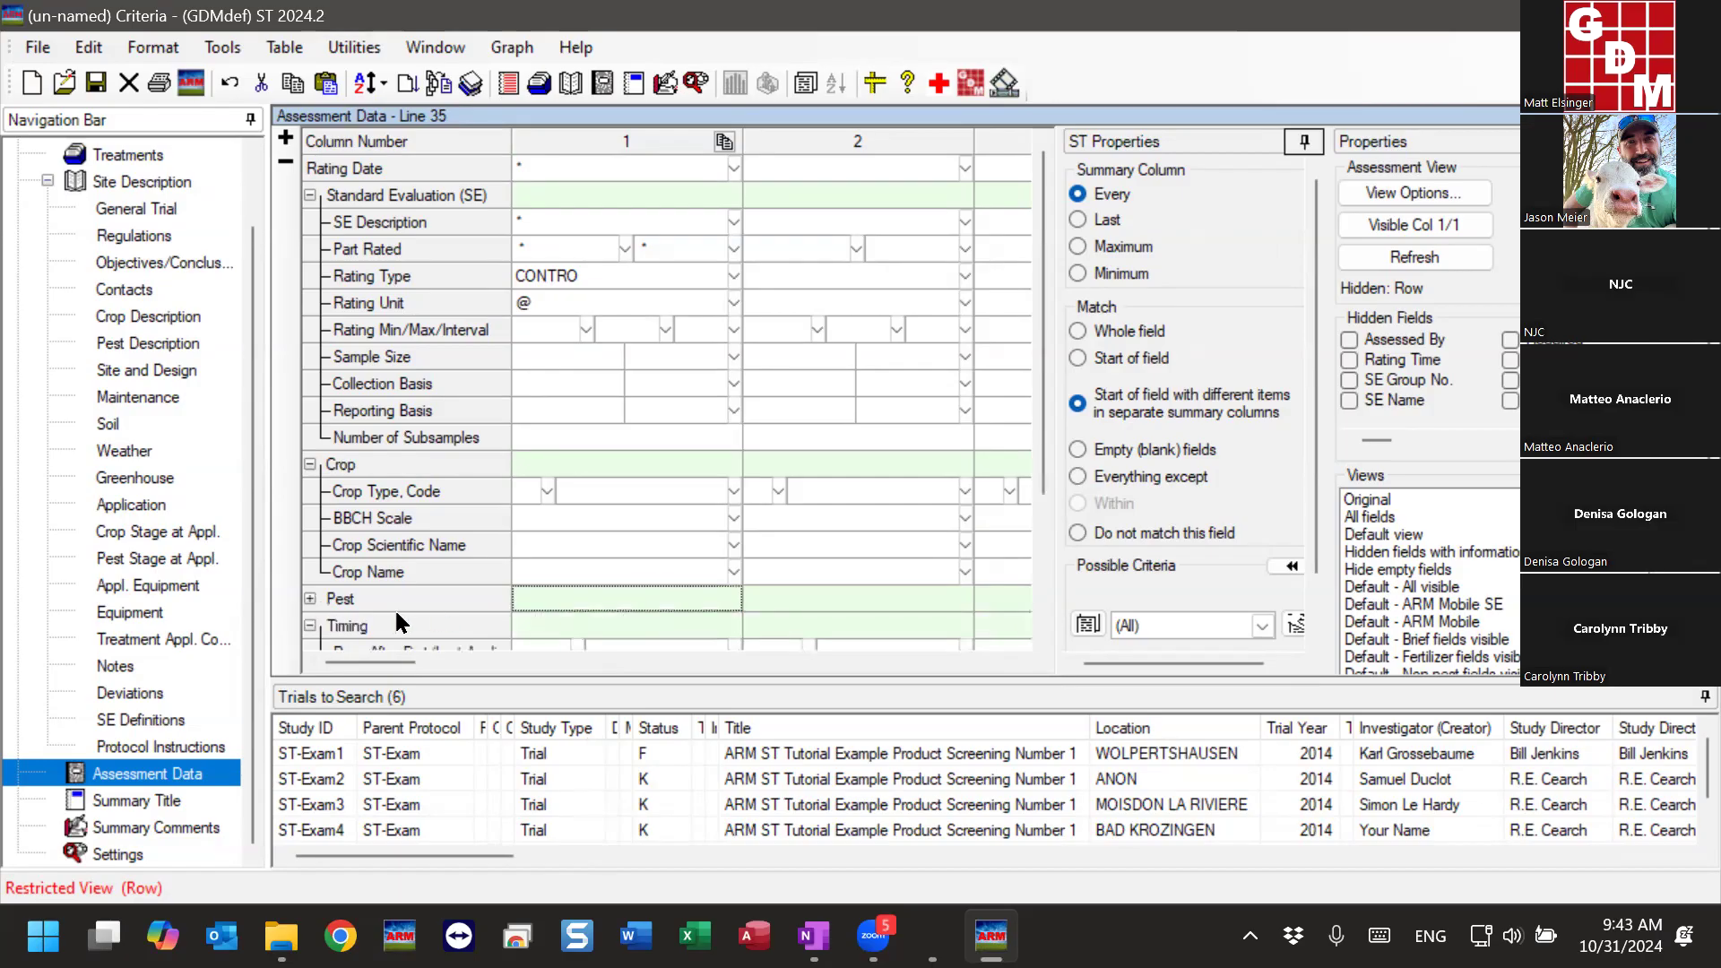
pyautogui.click(631, 628)
pyautogui.click(631, 627)
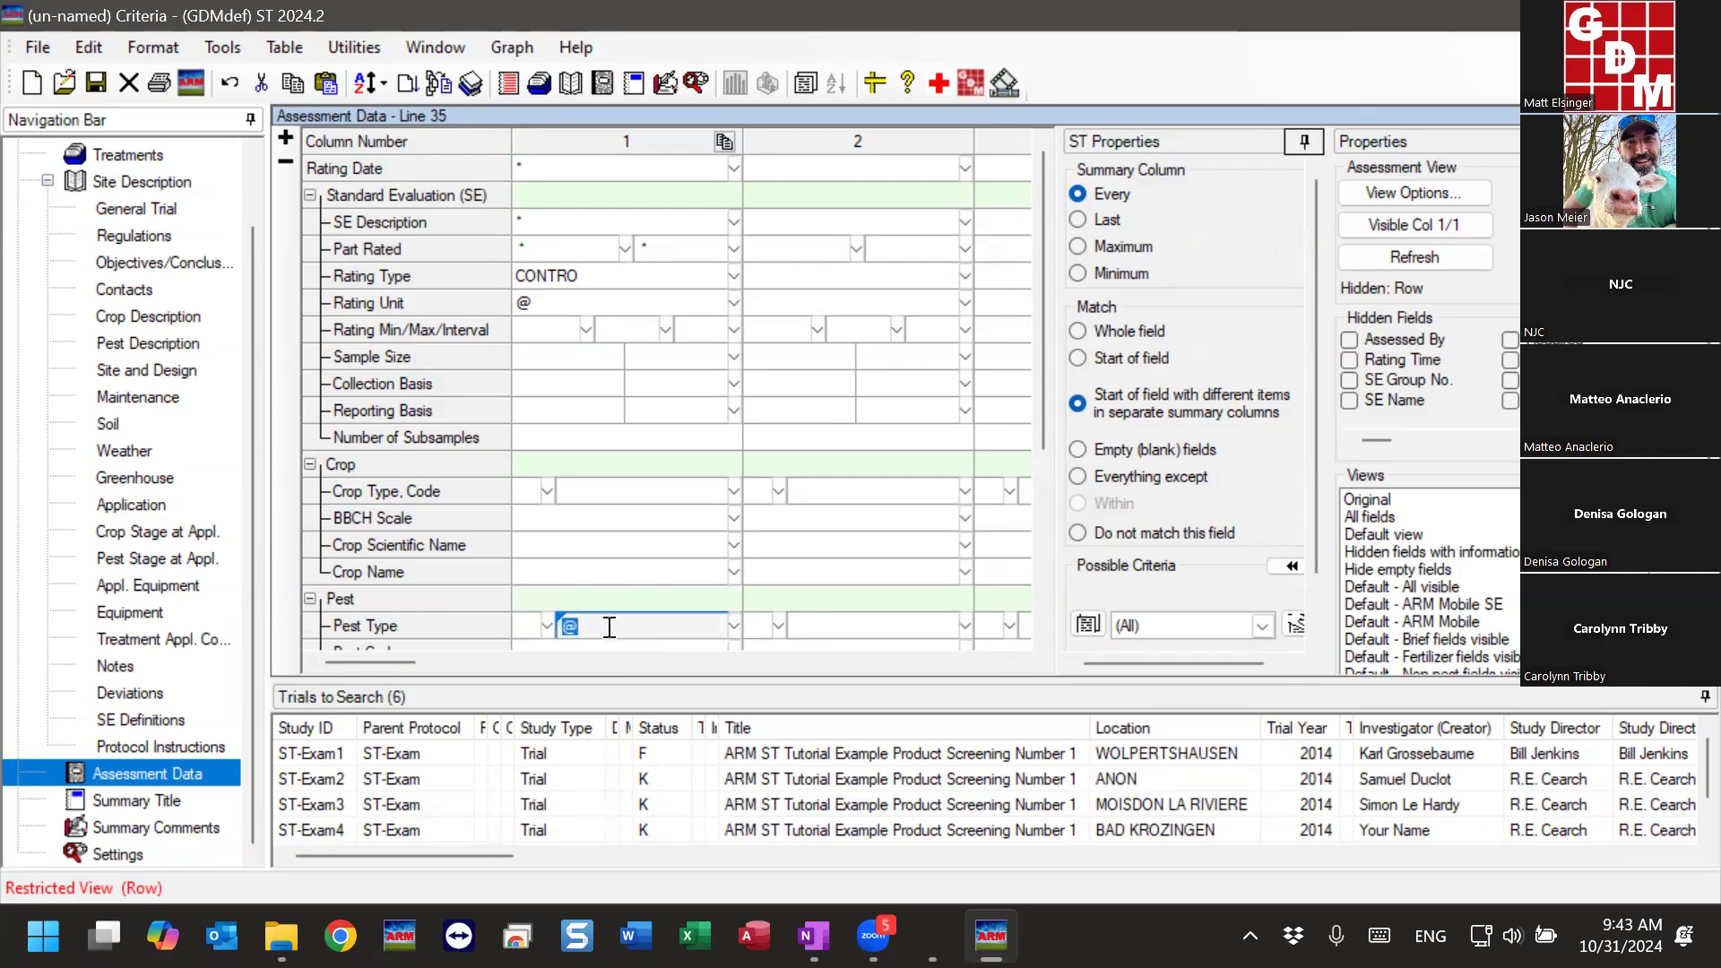
# - Leave Pest Type empty and enter @ as the Pest Code criterion in assessment column 1
pyautogui.scroll(-1, 611, 622)
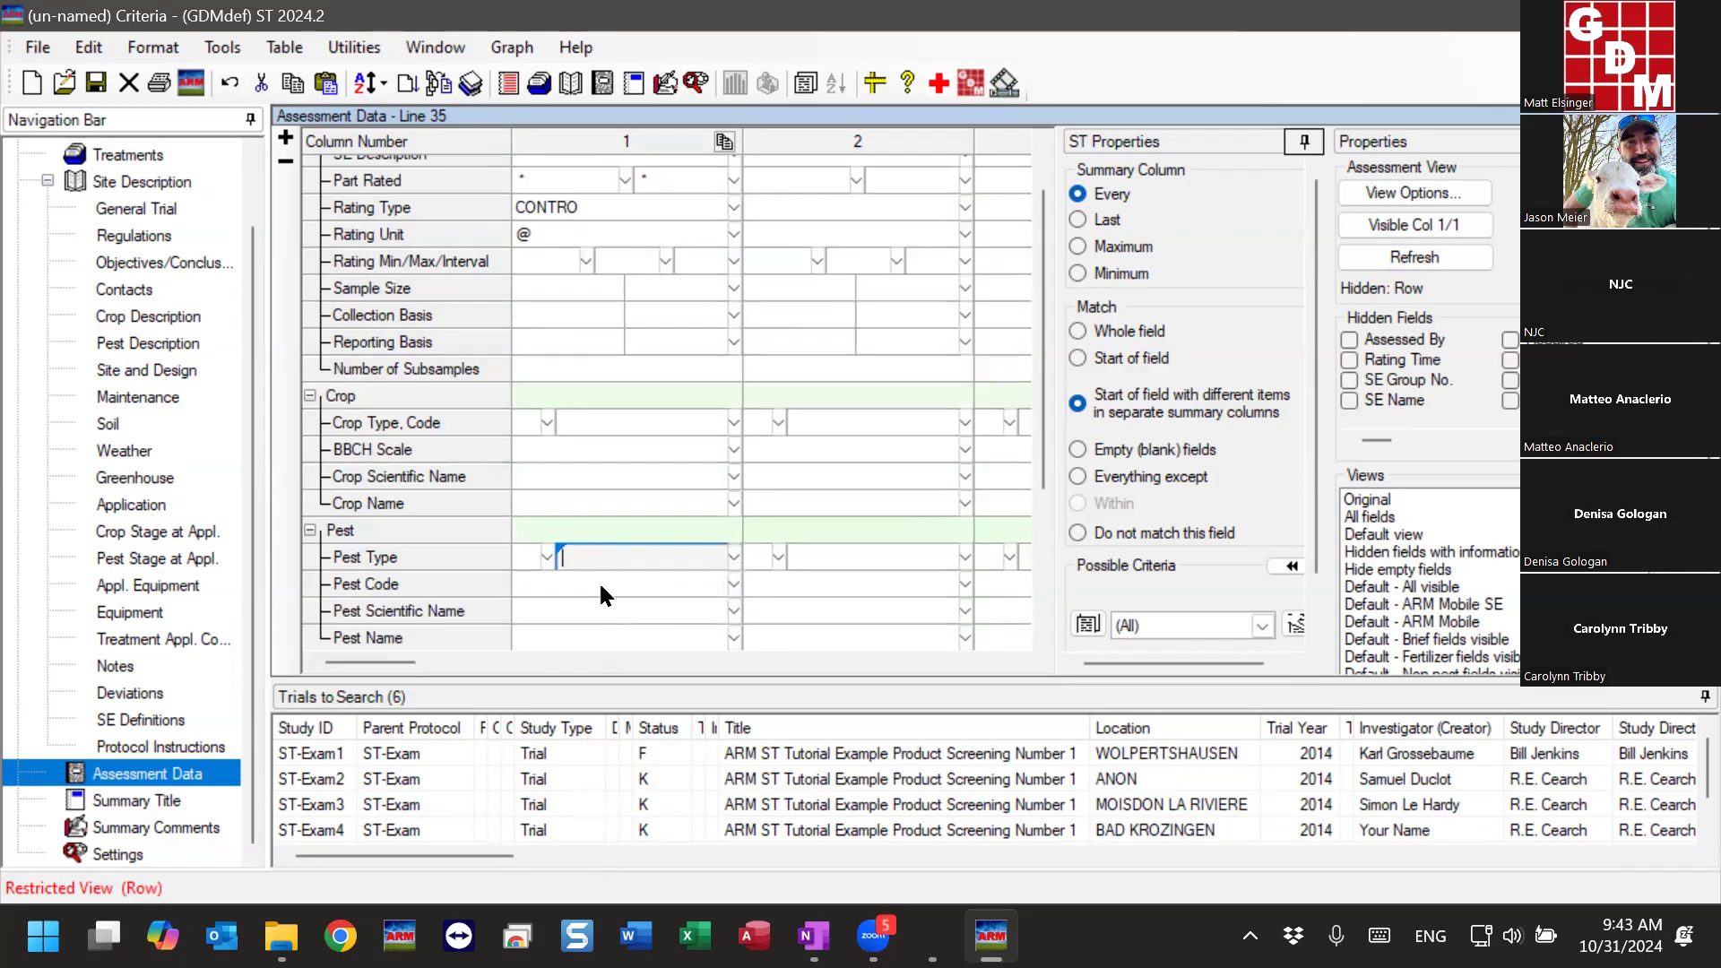
pyautogui.click(599, 583)
pyautogui.write('@')
pyautogui.click(535, 613)
pyautogui.click(556, 581)
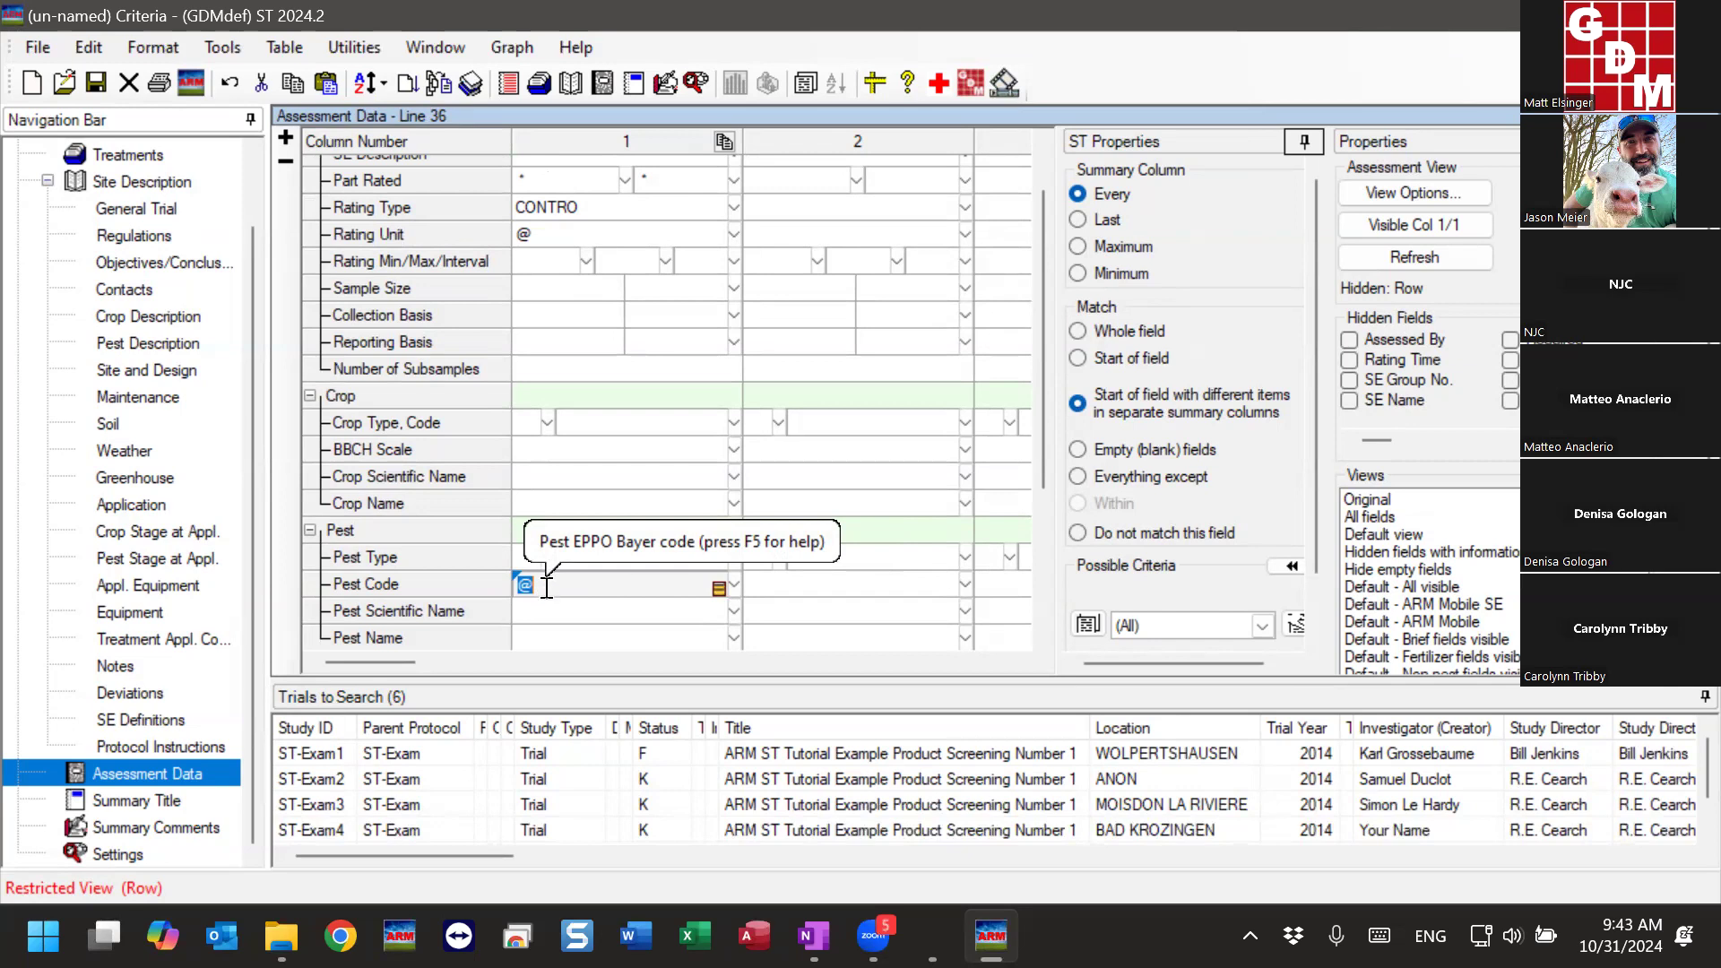
# - Run the summary on the six trials with the CONTRO criteria, and dismiss the summary messages
pyautogui.click(222, 46)
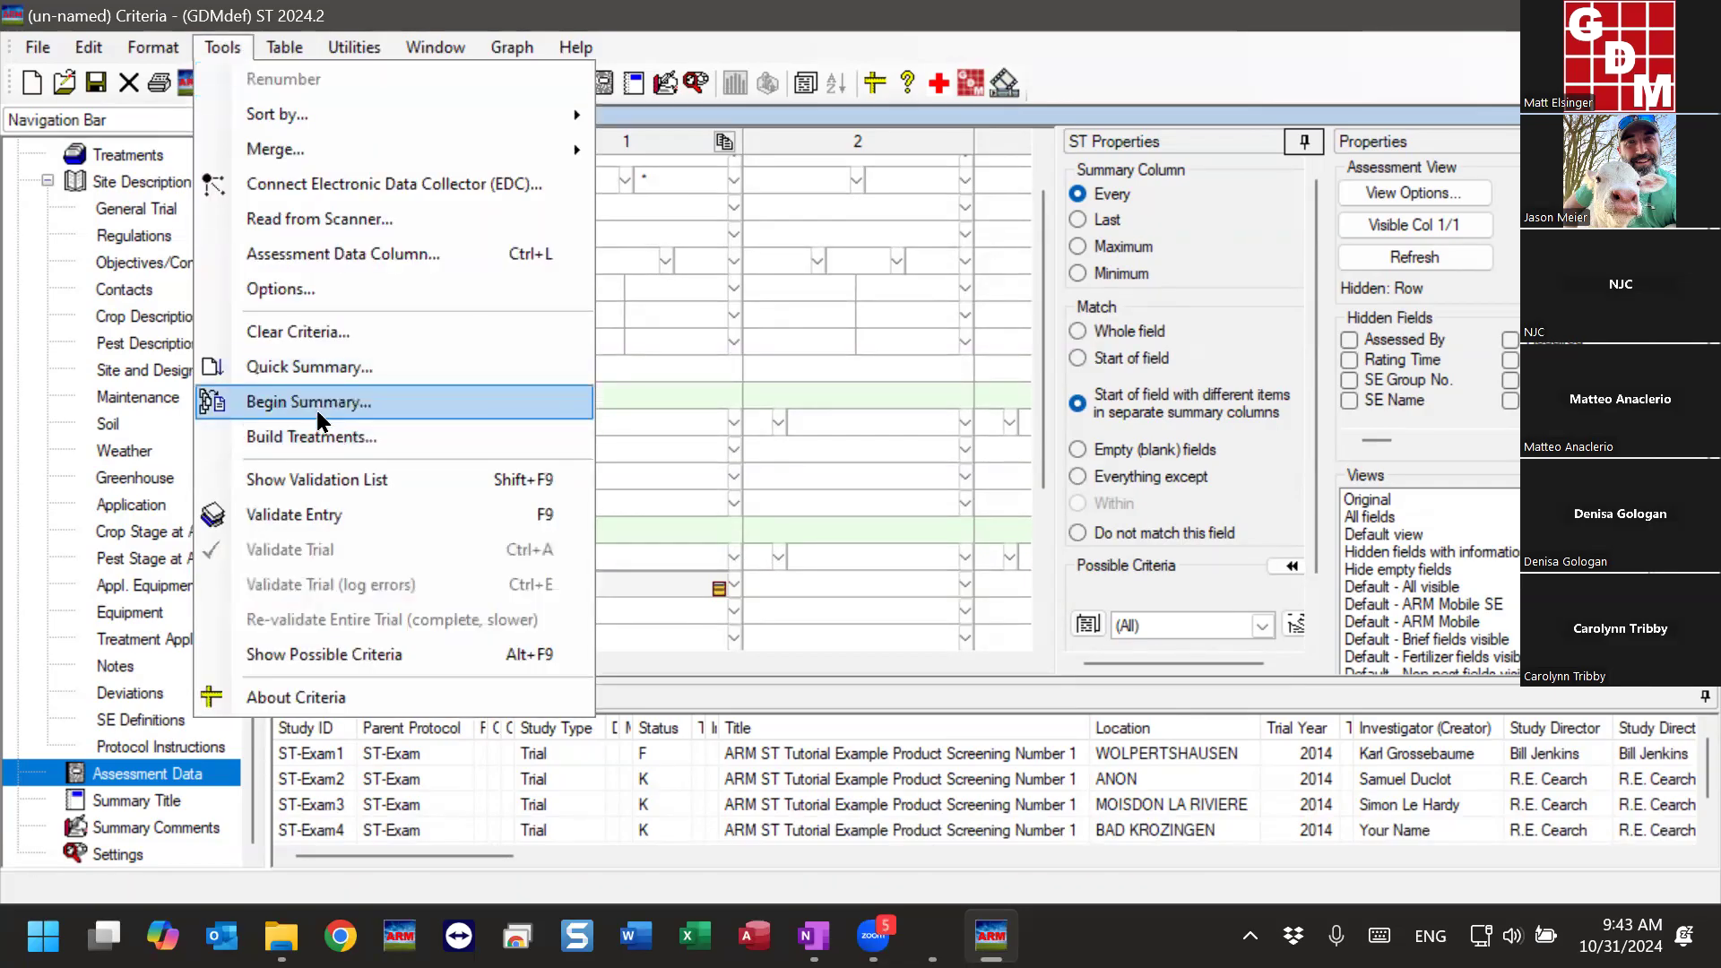
pyautogui.click(343, 400)
pyautogui.click(646, 618)
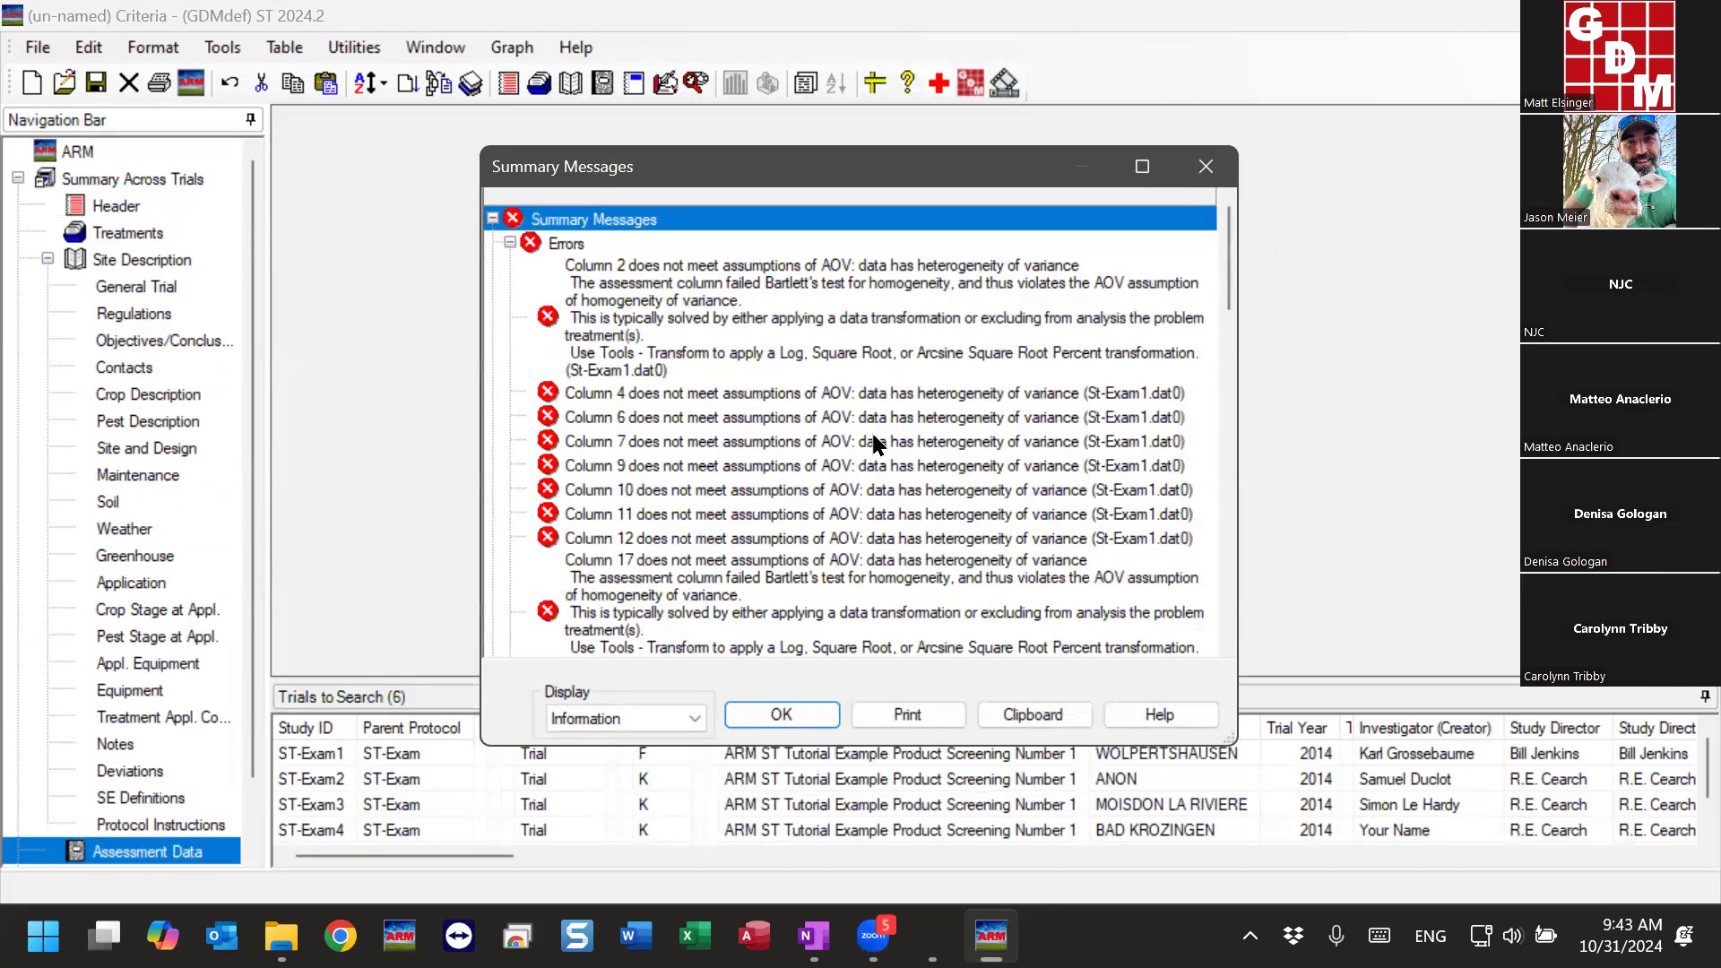
pyautogui.click(815, 714)
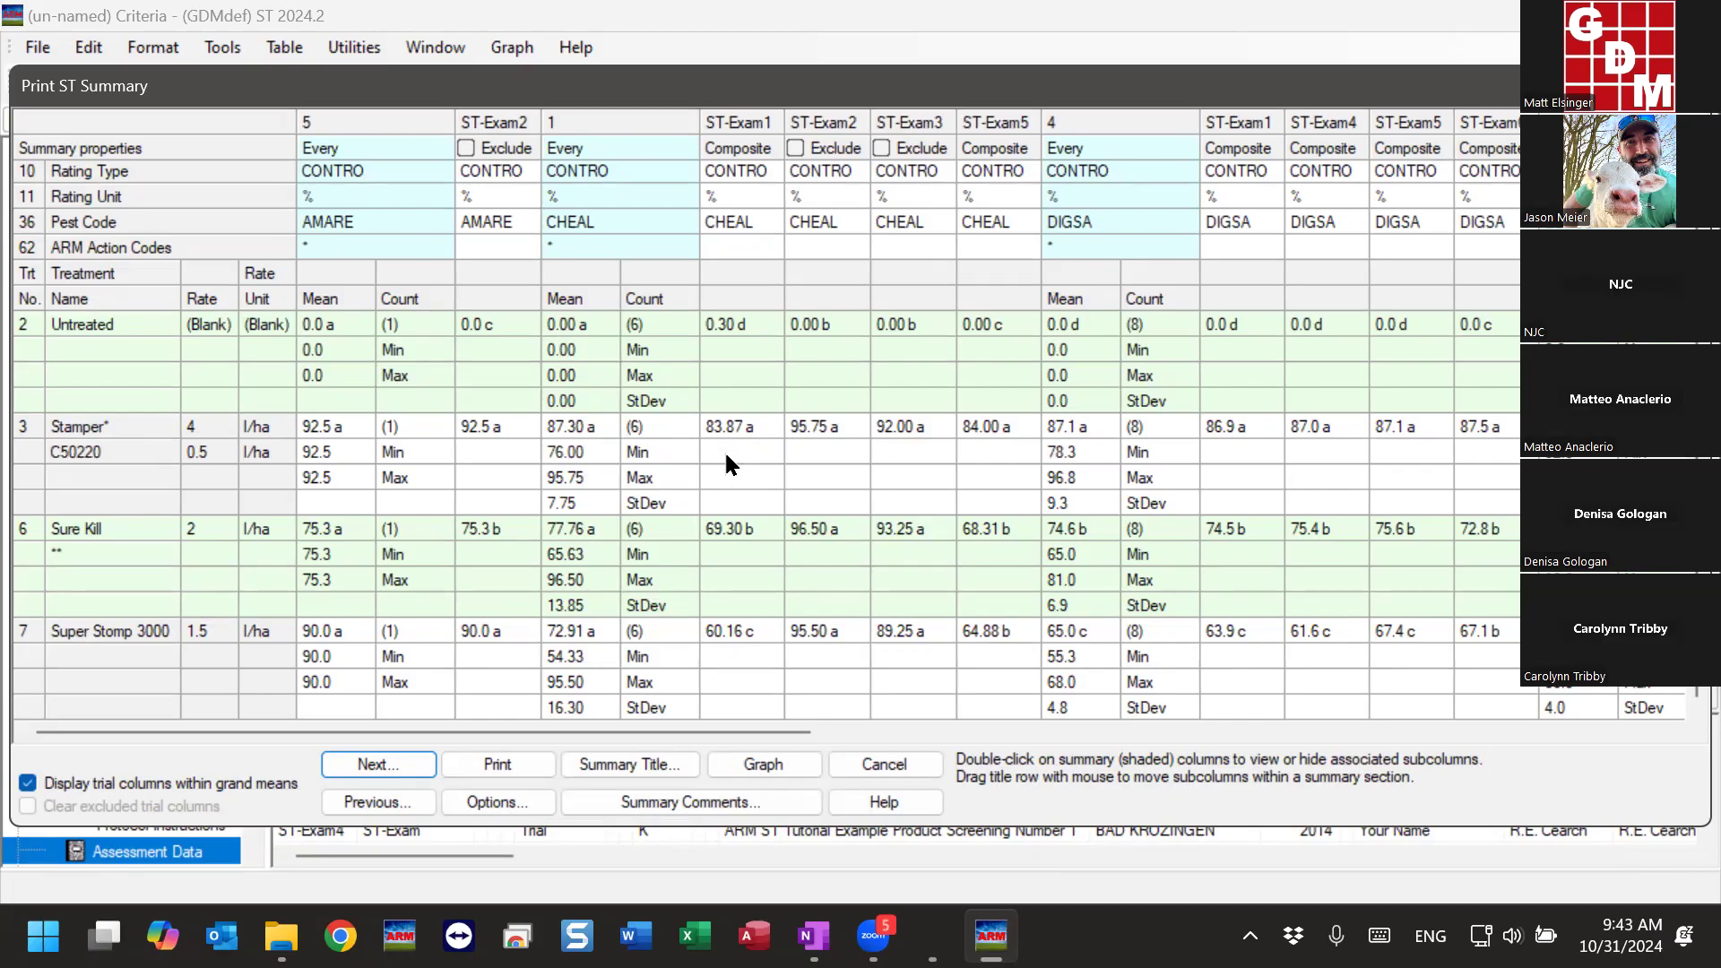
# - Examine the rating units and pest codes of the CONTRO summary columns, comparing AMARE, CHEAL and DIGSA
pyautogui.click(363, 221)
pyautogui.click(606, 222)
pyautogui.click(564, 127)
pyautogui.click(592, 170)
pyautogui.click(737, 175)
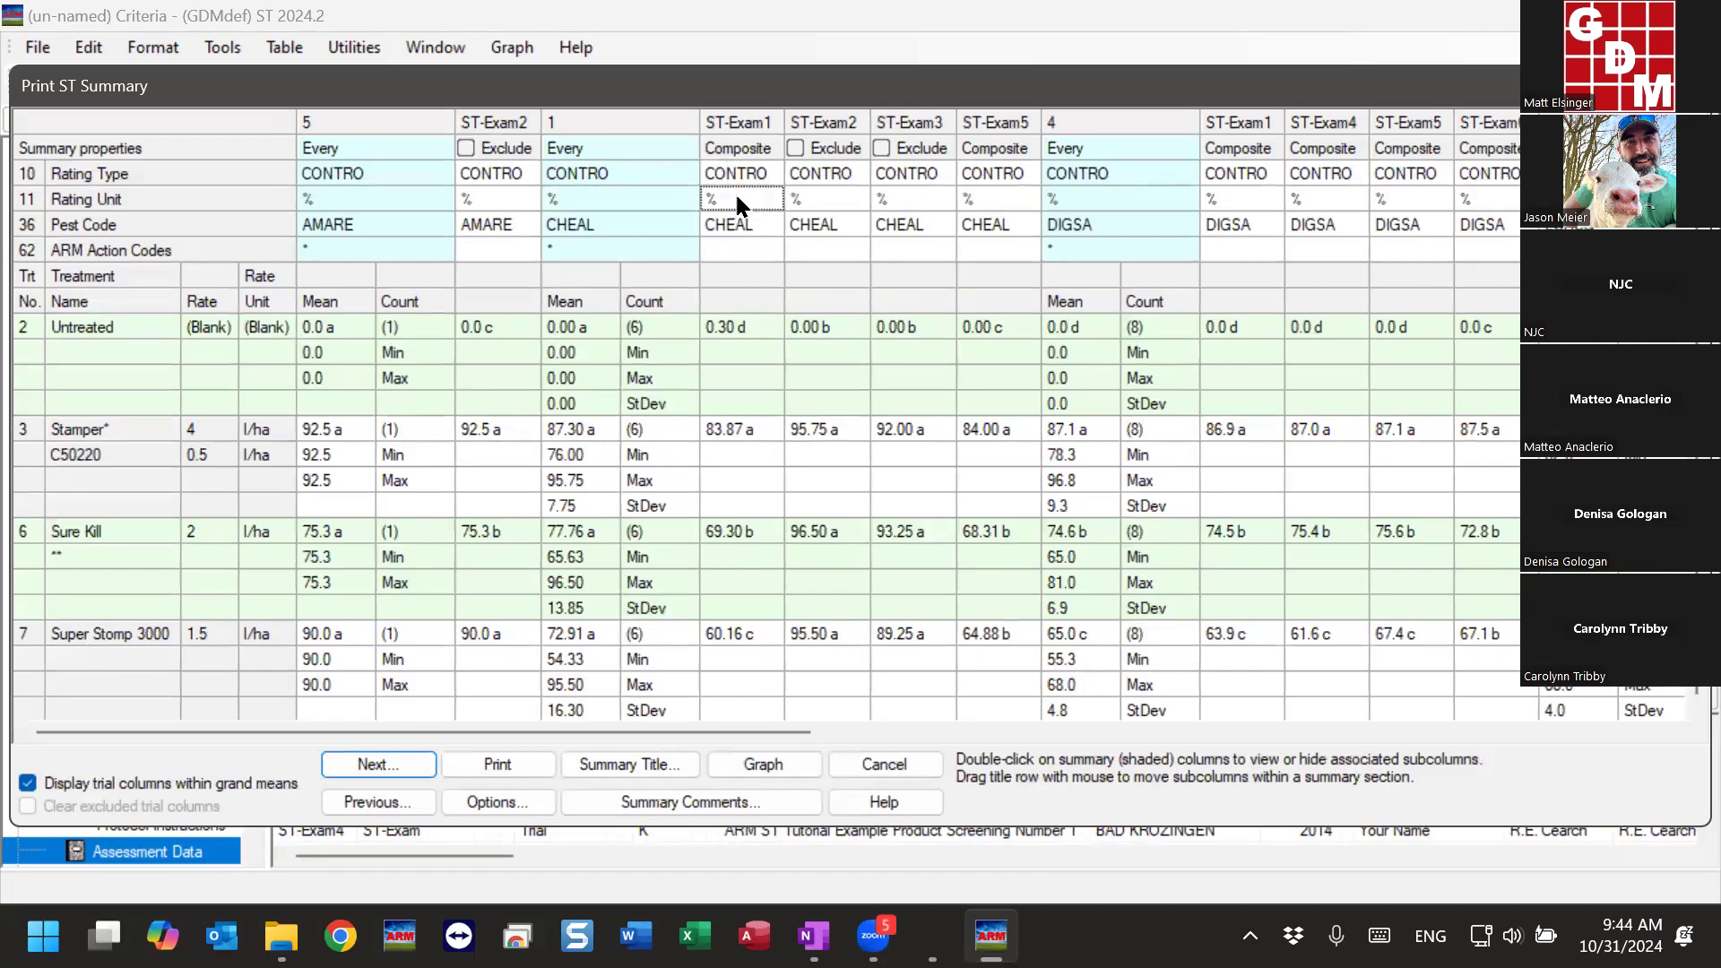
pyautogui.click(615, 226)
pyautogui.click(422, 223)
pyautogui.click(683, 231)
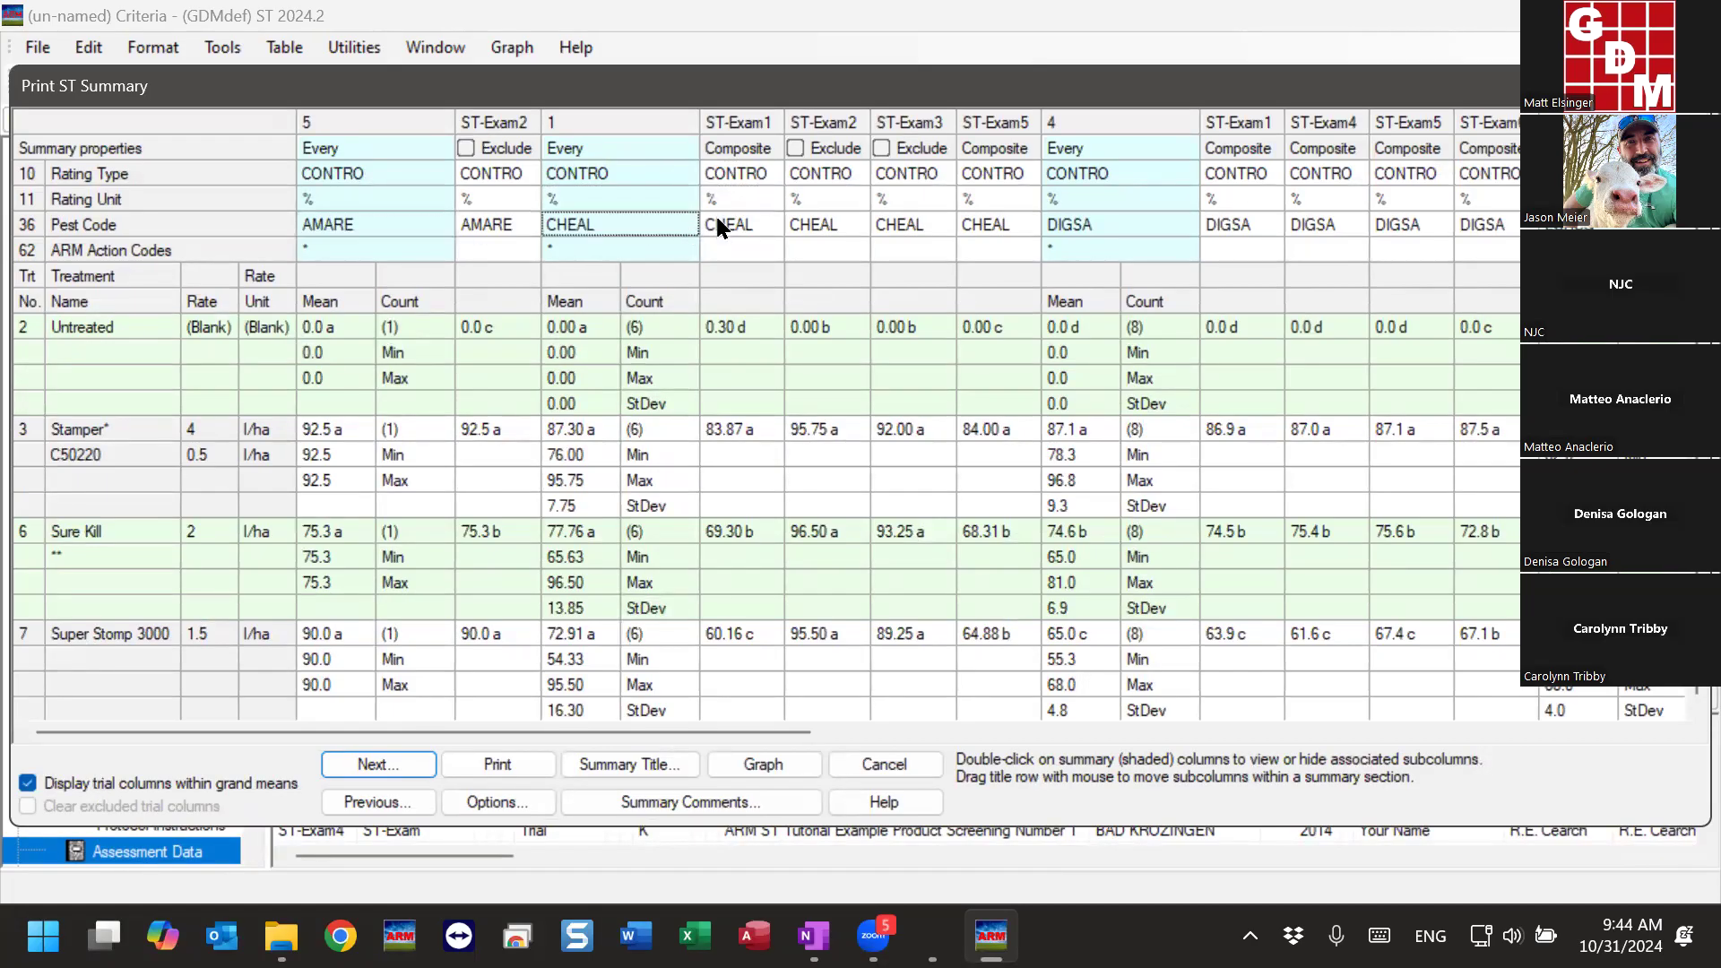
pyautogui.click(1096, 224)
pyautogui.click(508, 224)
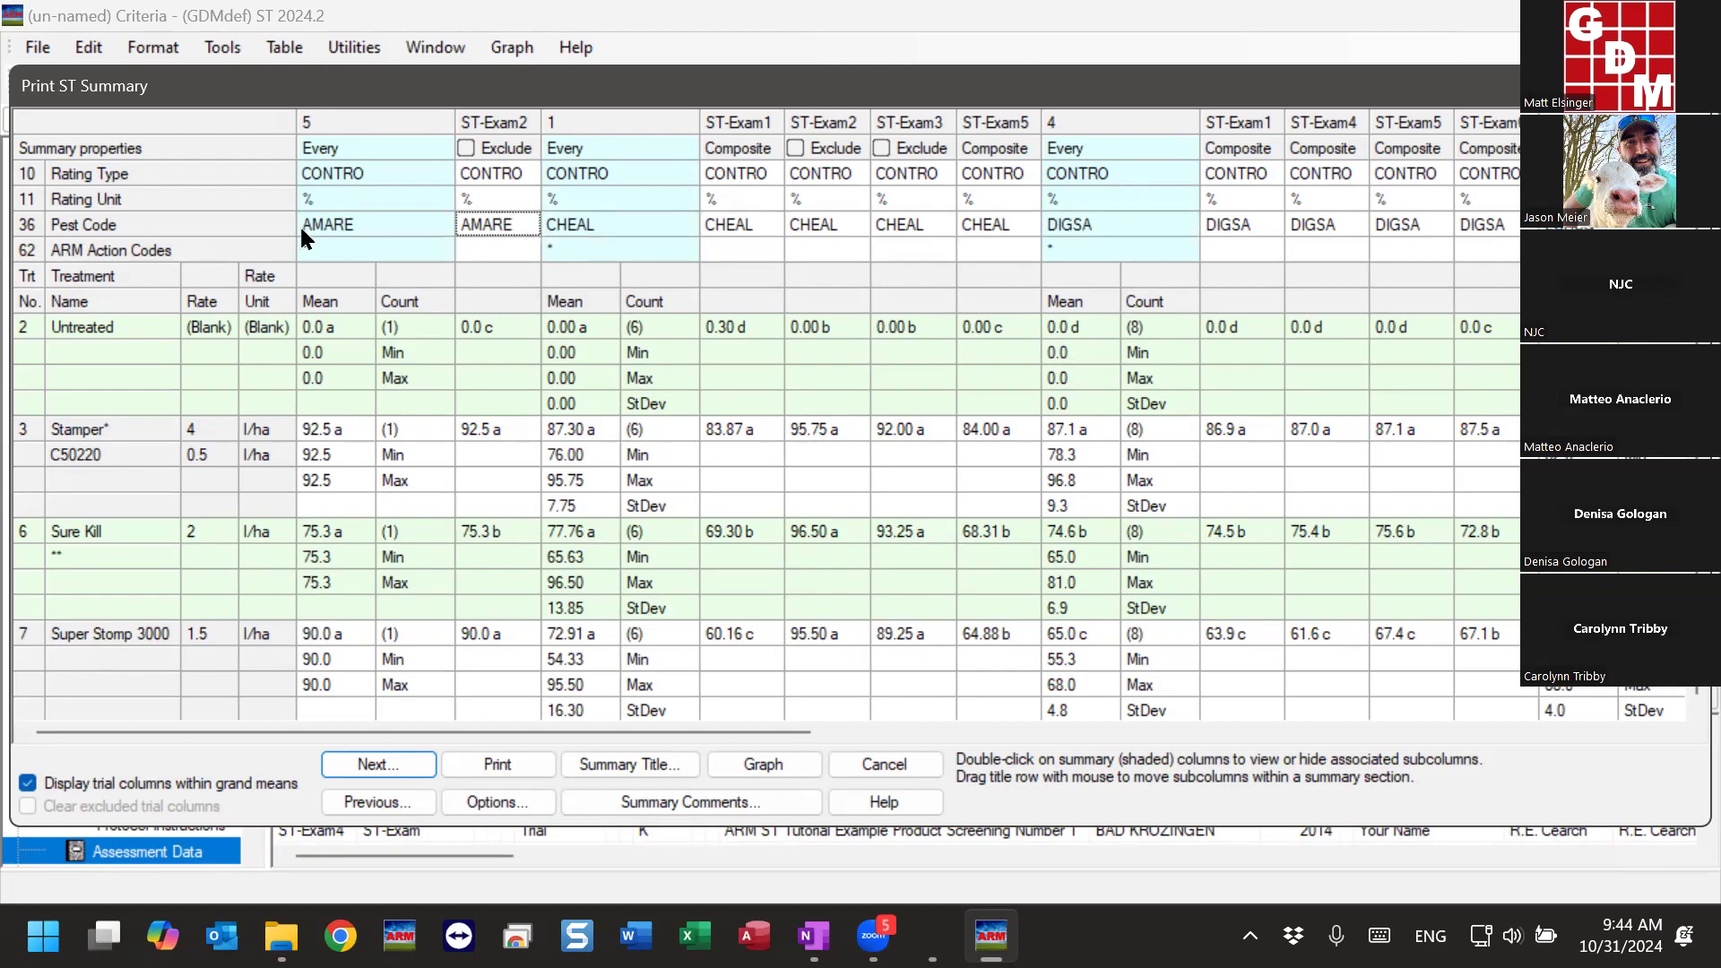
pyautogui.click(619, 224)
pyautogui.click(1068, 230)
# - Review the treatment means and counts in the further pest columns such as ECHCG, MERAN and POLPE, and close the summary
pyautogui.moveTo(599, 733); pyautogui.dragTo(676, 627)
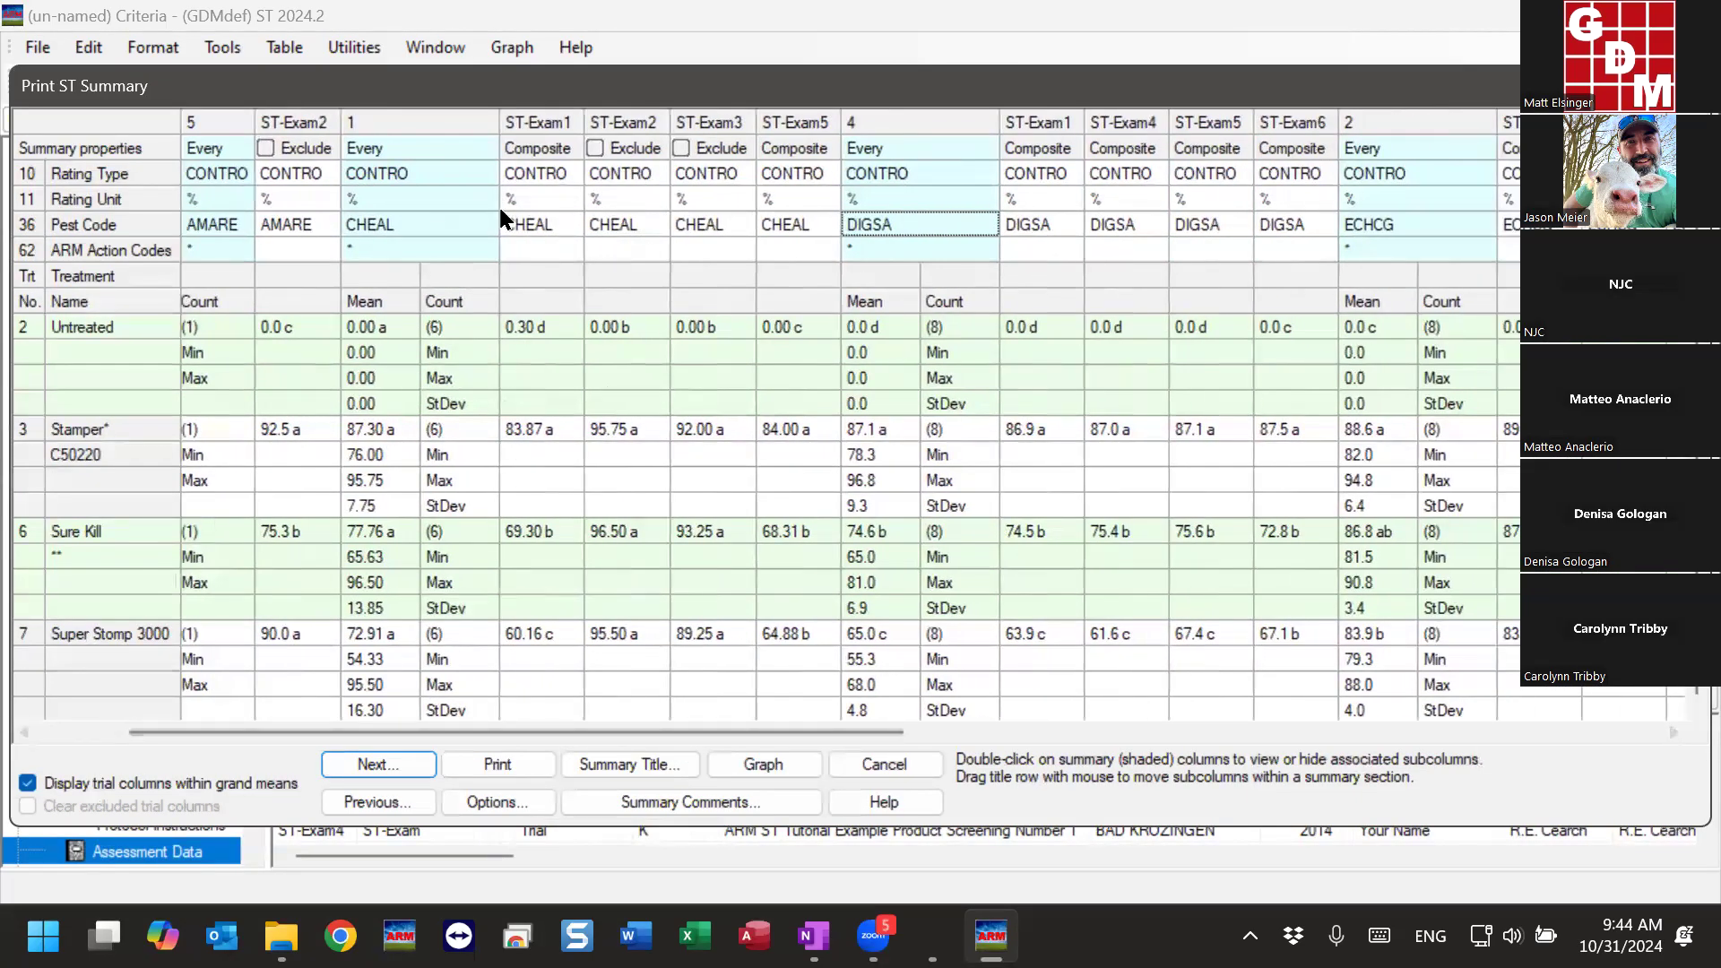
pyautogui.moveTo(866, 735); pyautogui.dragTo(1146, 738)
pyautogui.click(823, 334)
pyautogui.click(836, 432)
pyautogui.moveTo(899, 736); pyautogui.dragTo(1247, 735)
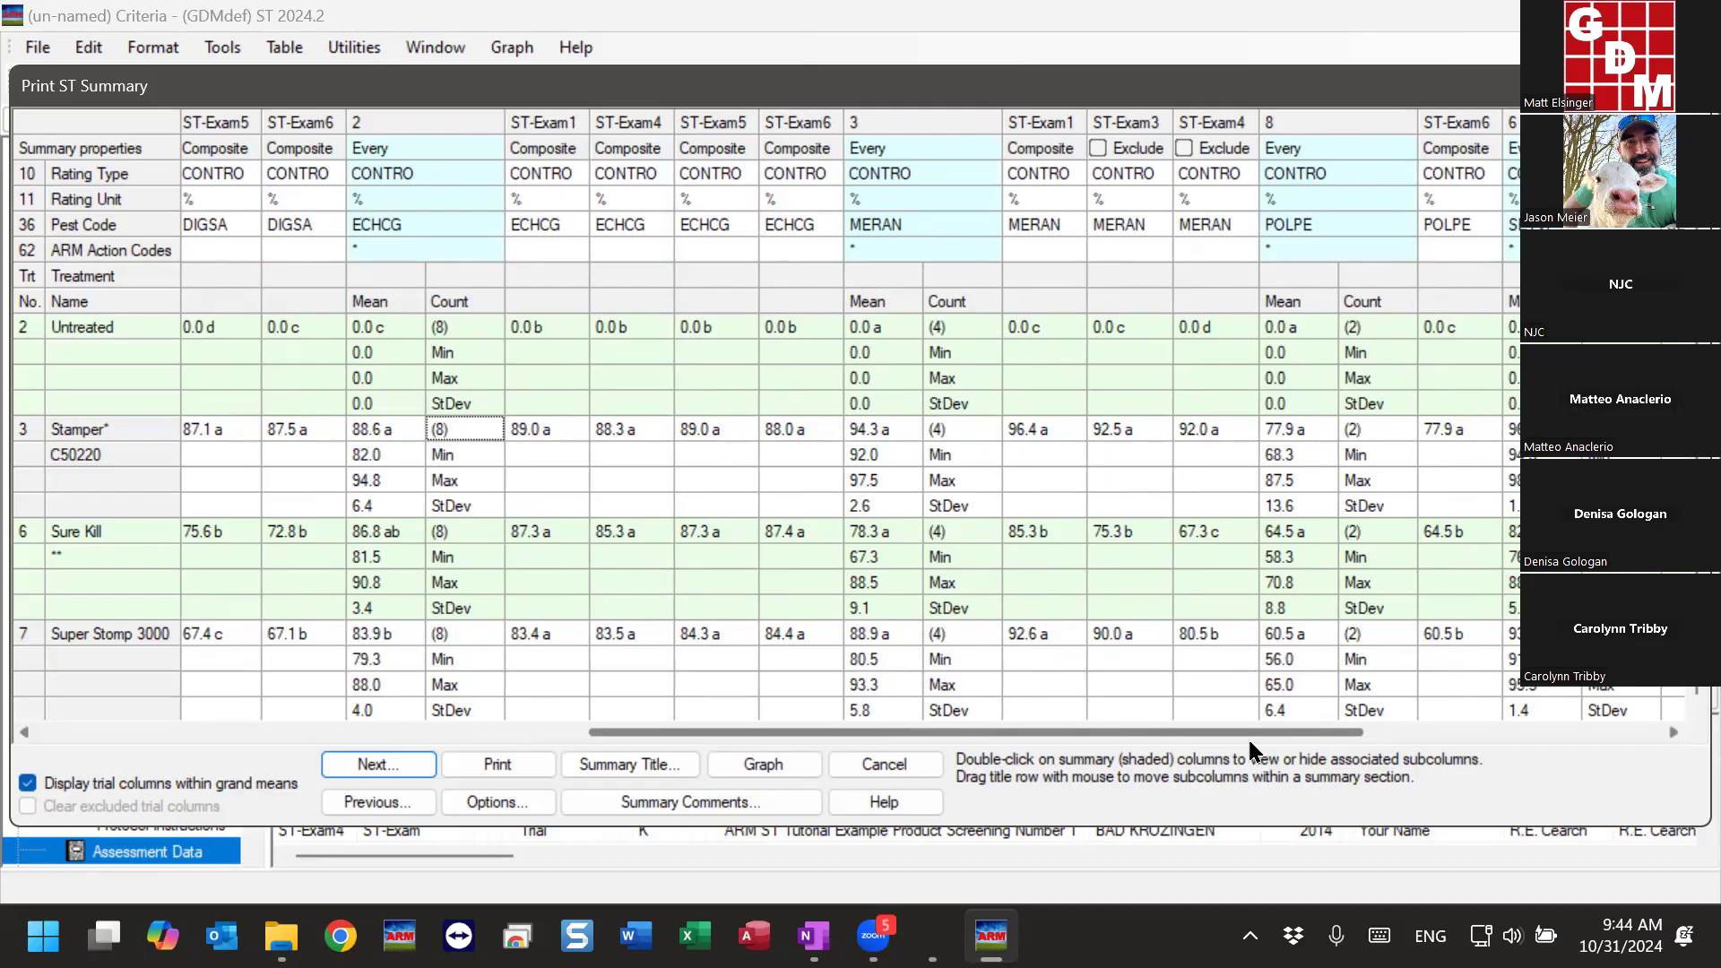
pyautogui.click(557, 232)
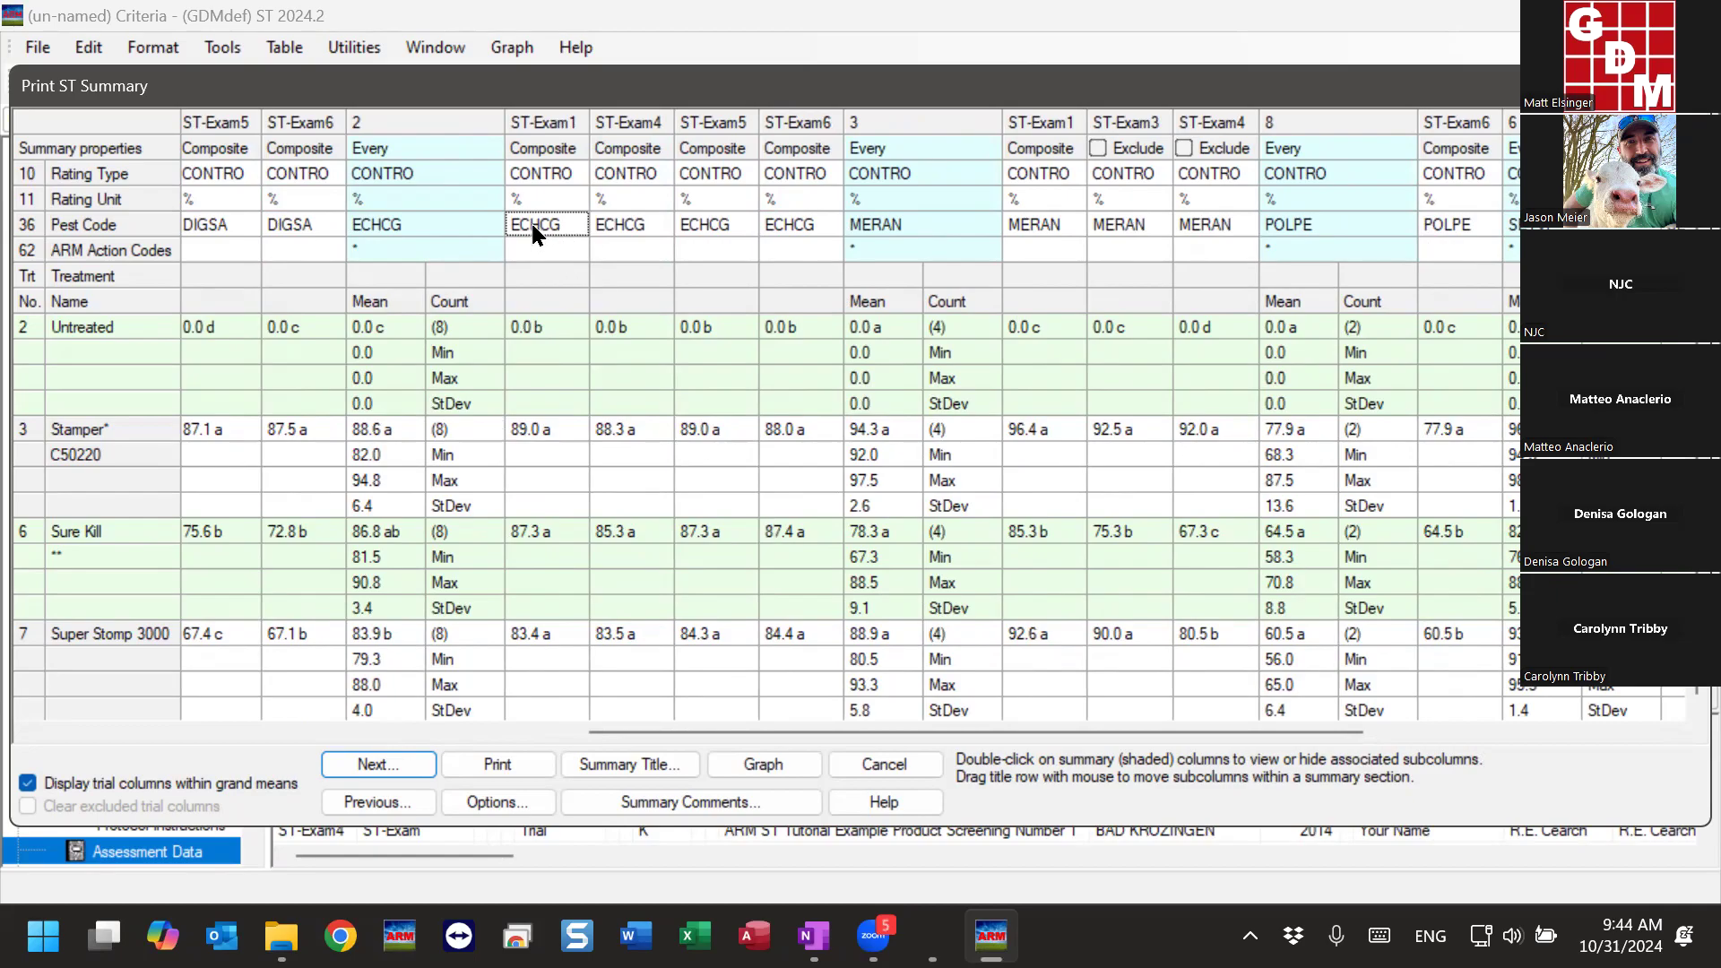
pyautogui.click(900, 767)
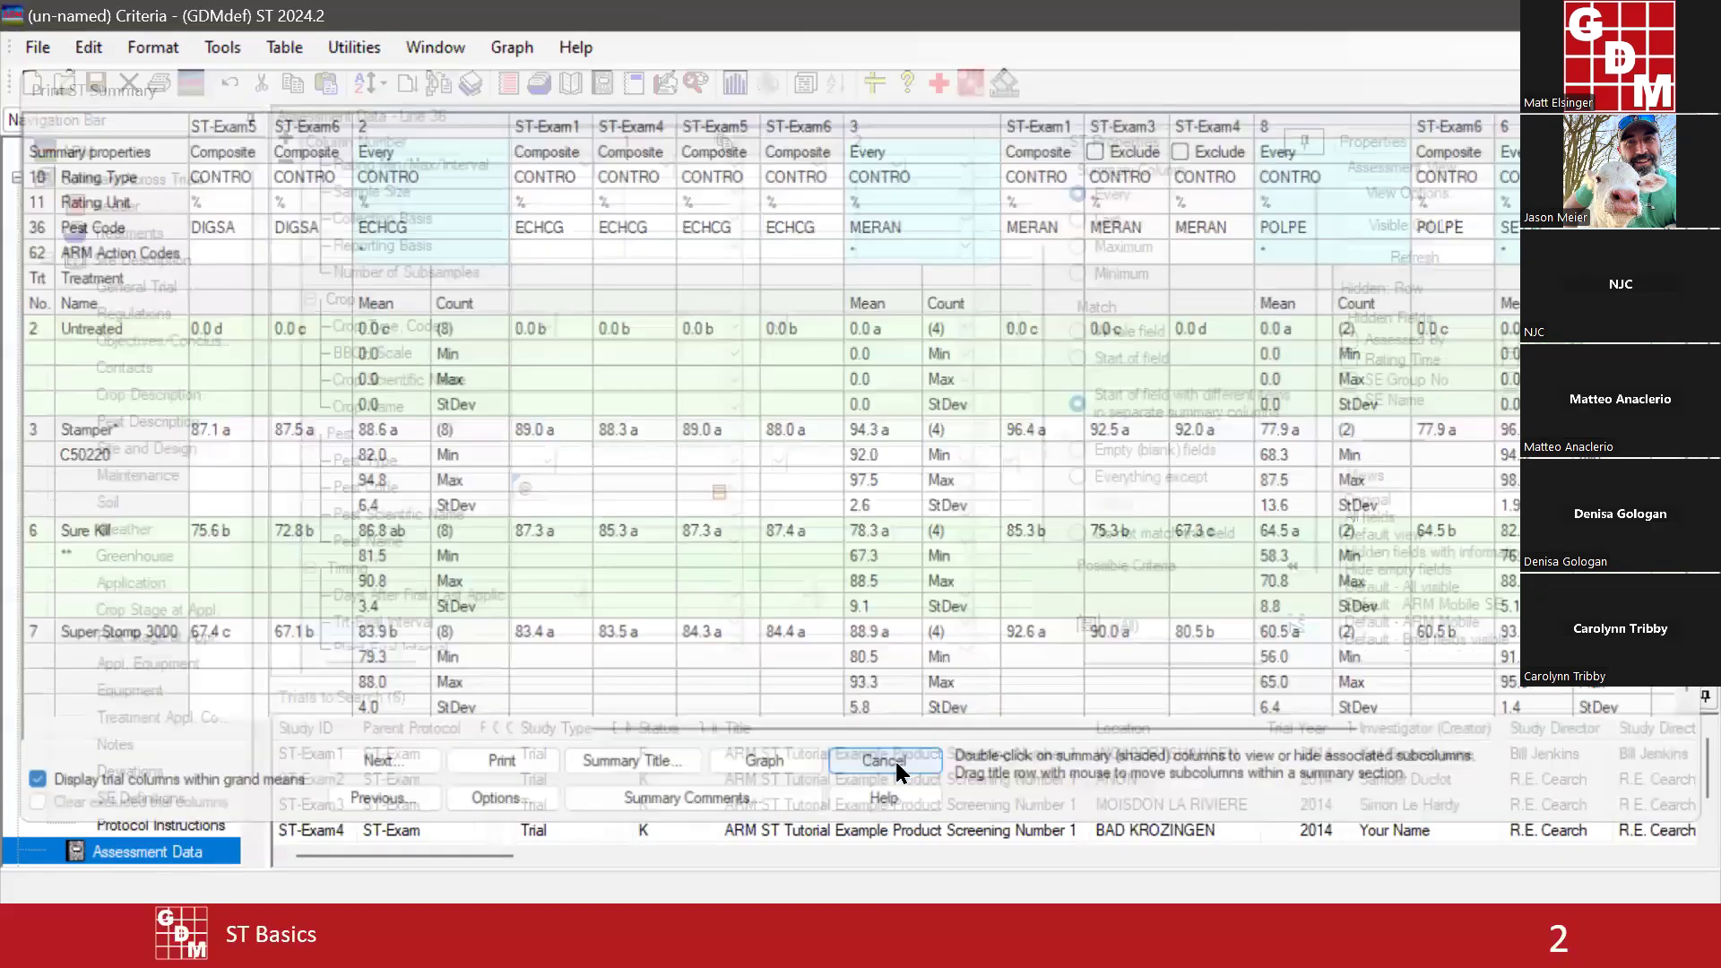
# - Filter the Pest Code criterion in assessment column 1 to include only ECHCG
pyautogui.click(718, 493)
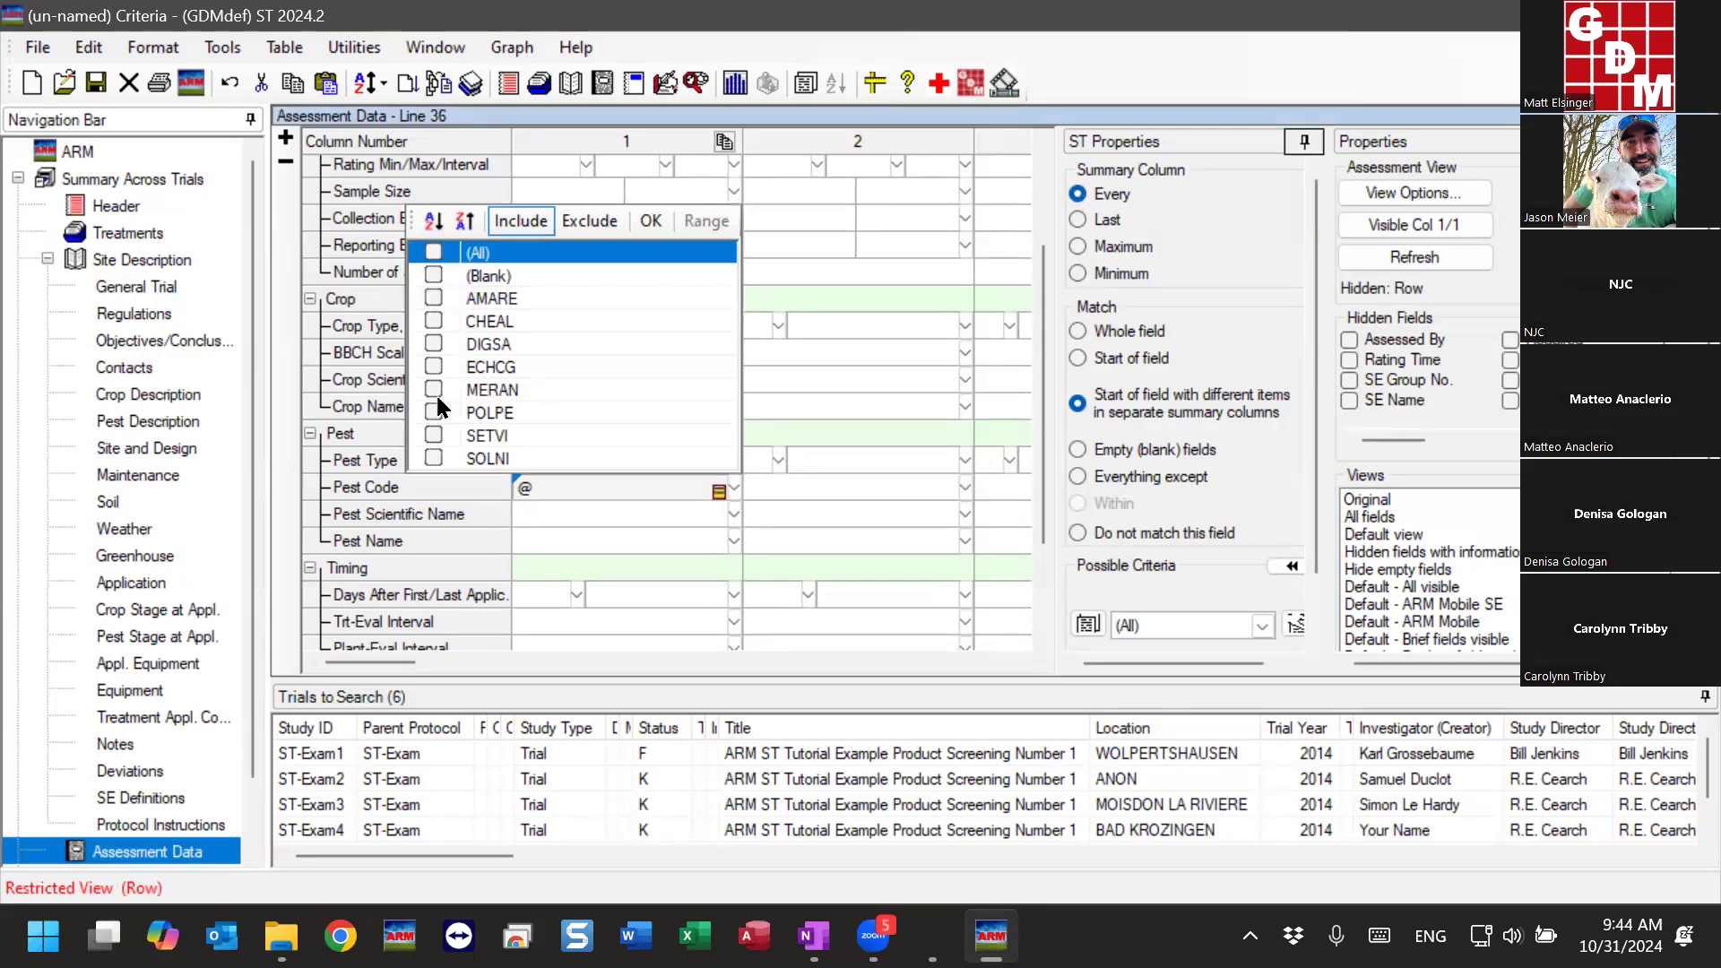
pyautogui.click(434, 366)
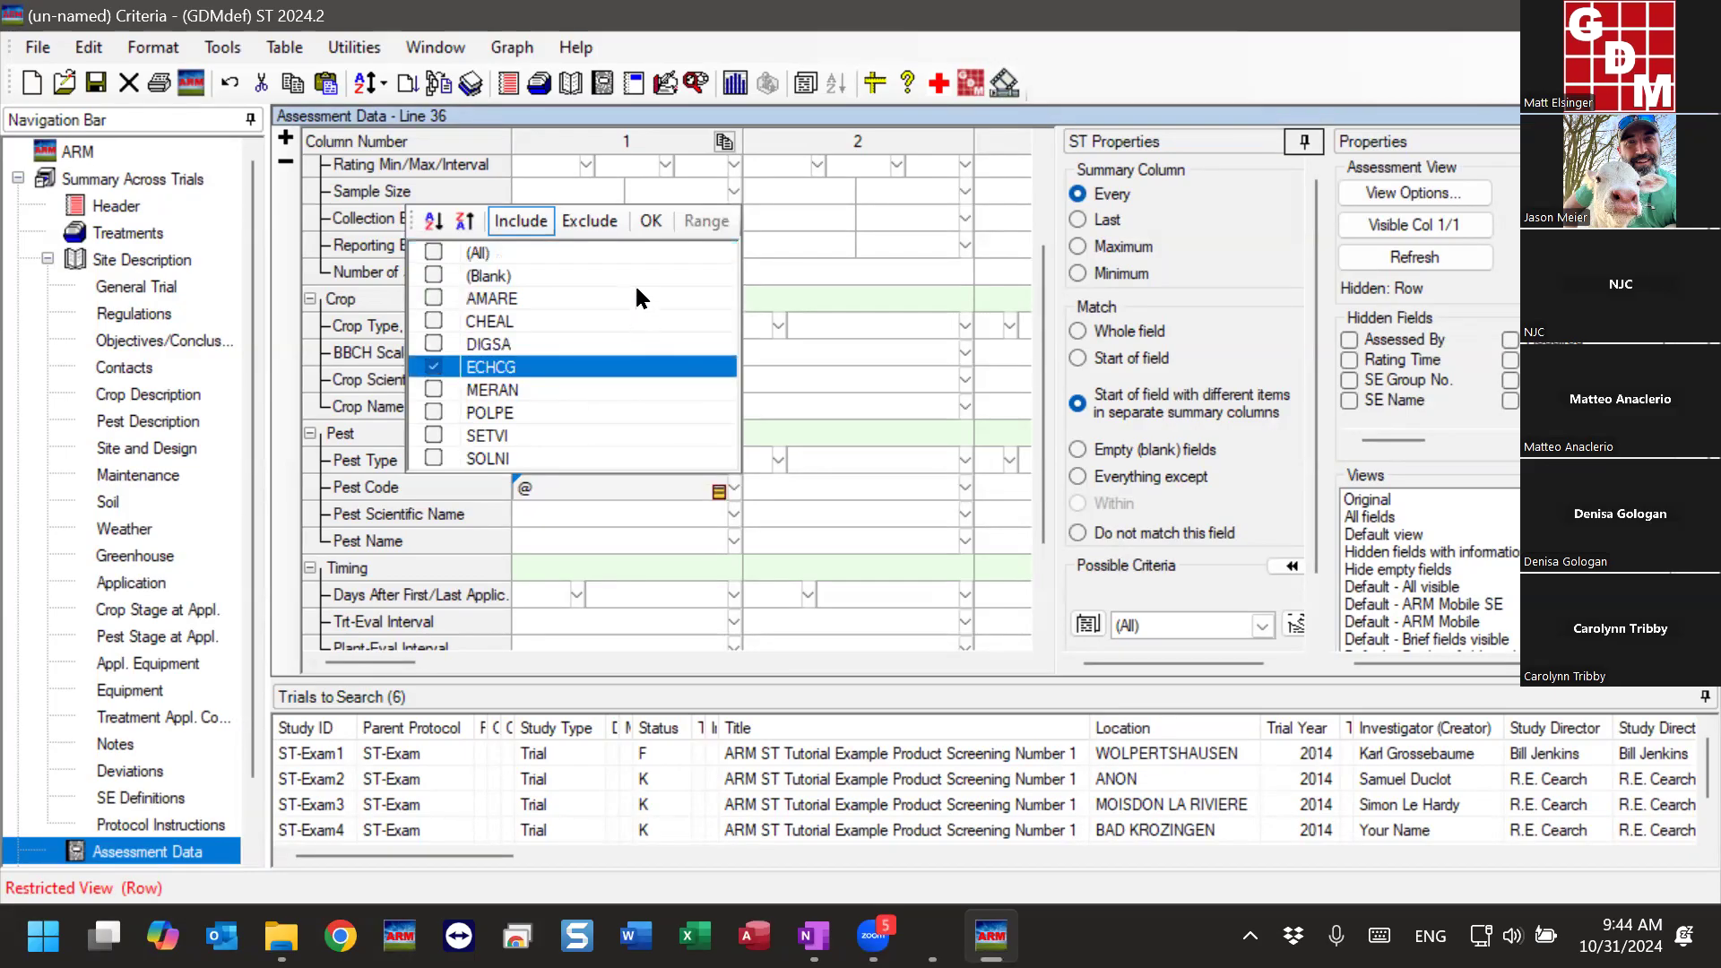
pyautogui.click(650, 221)
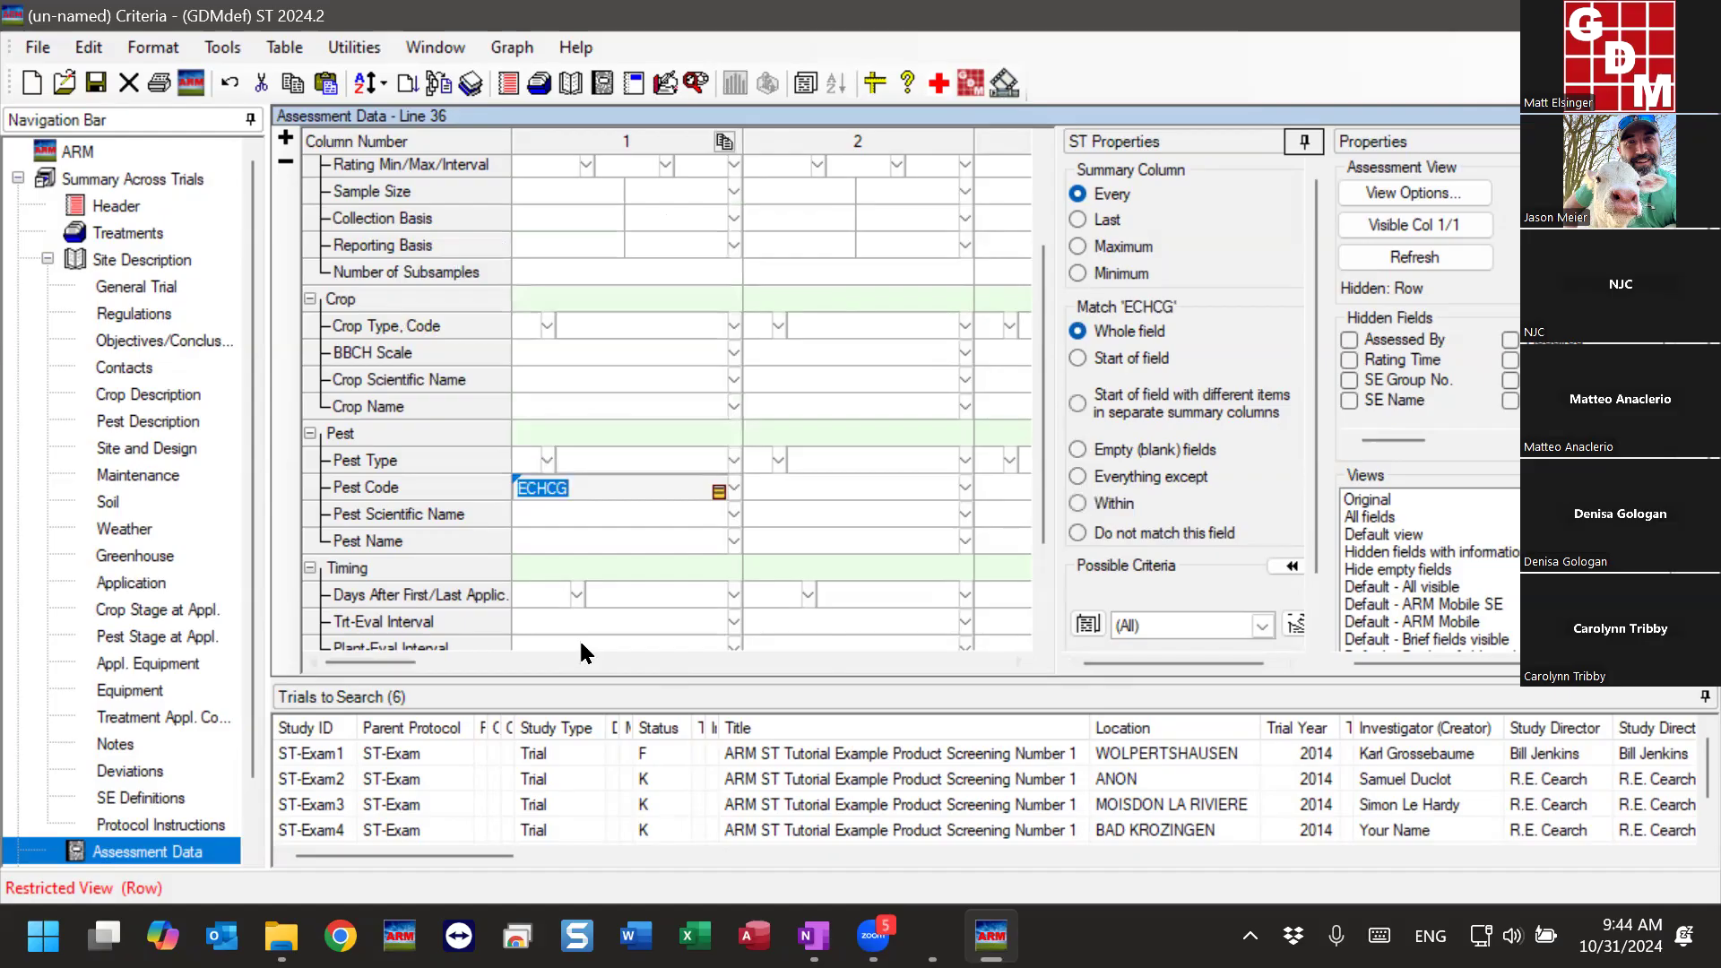
pyautogui.press('Down')
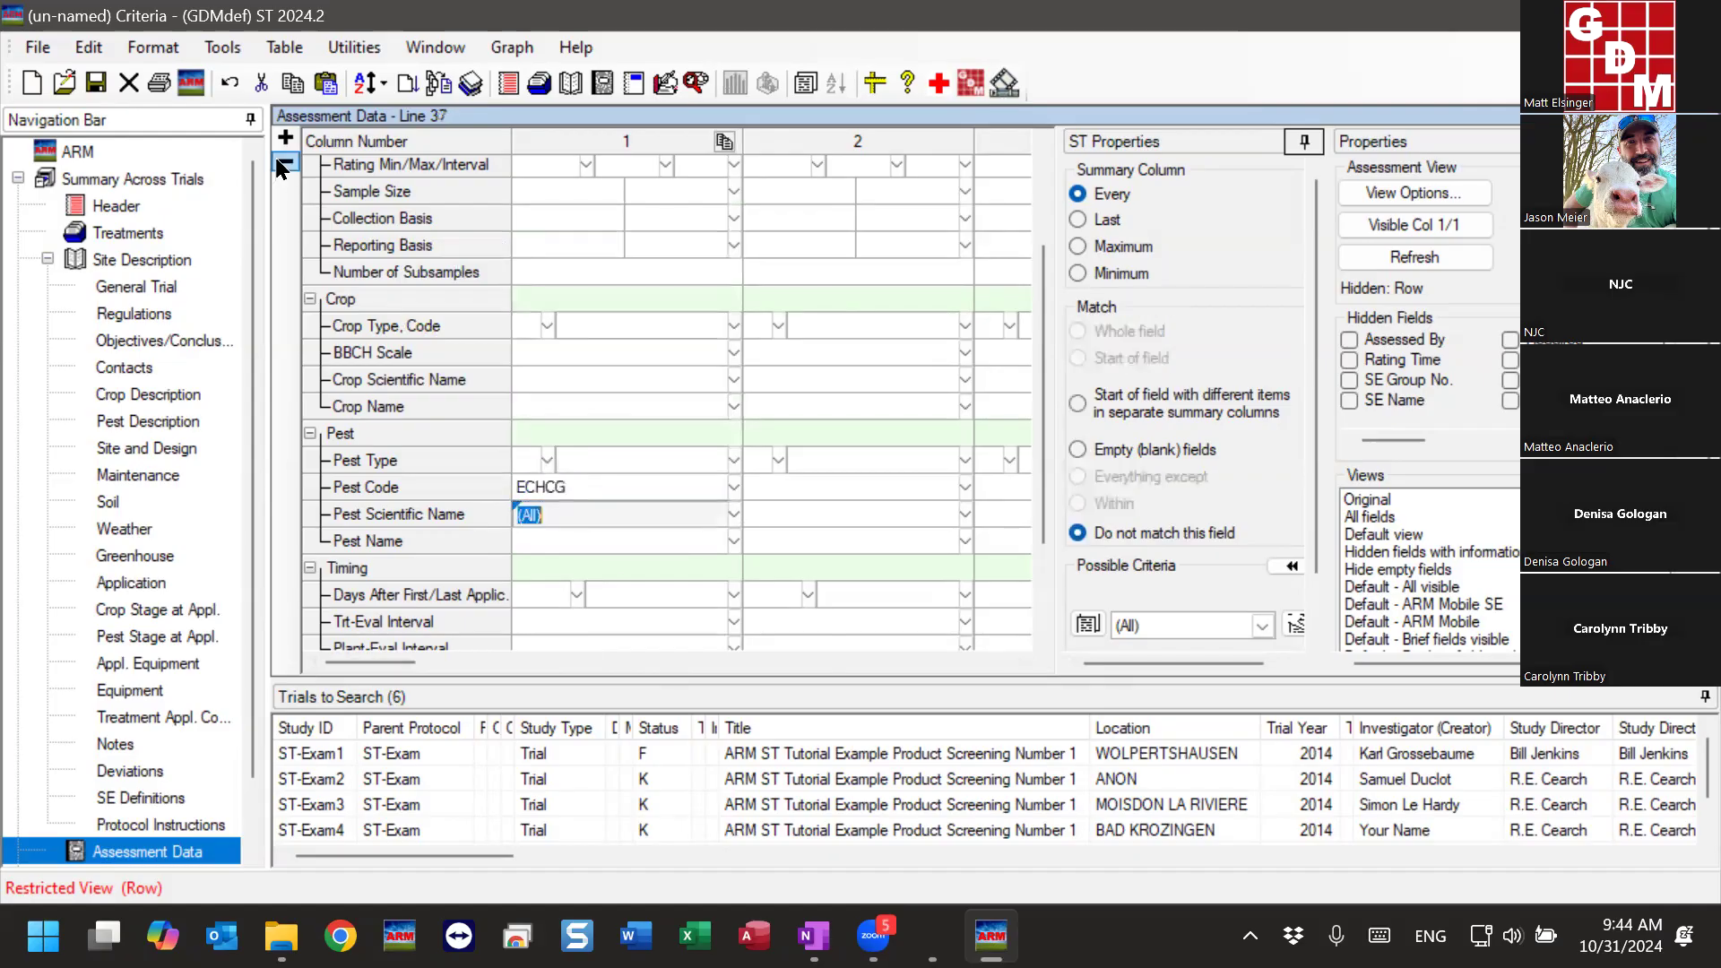
# - Run the summary on the six trials with the ECHCG criterion, and dismiss the summary messages
pyautogui.click(439, 89)
pyautogui.click(654, 616)
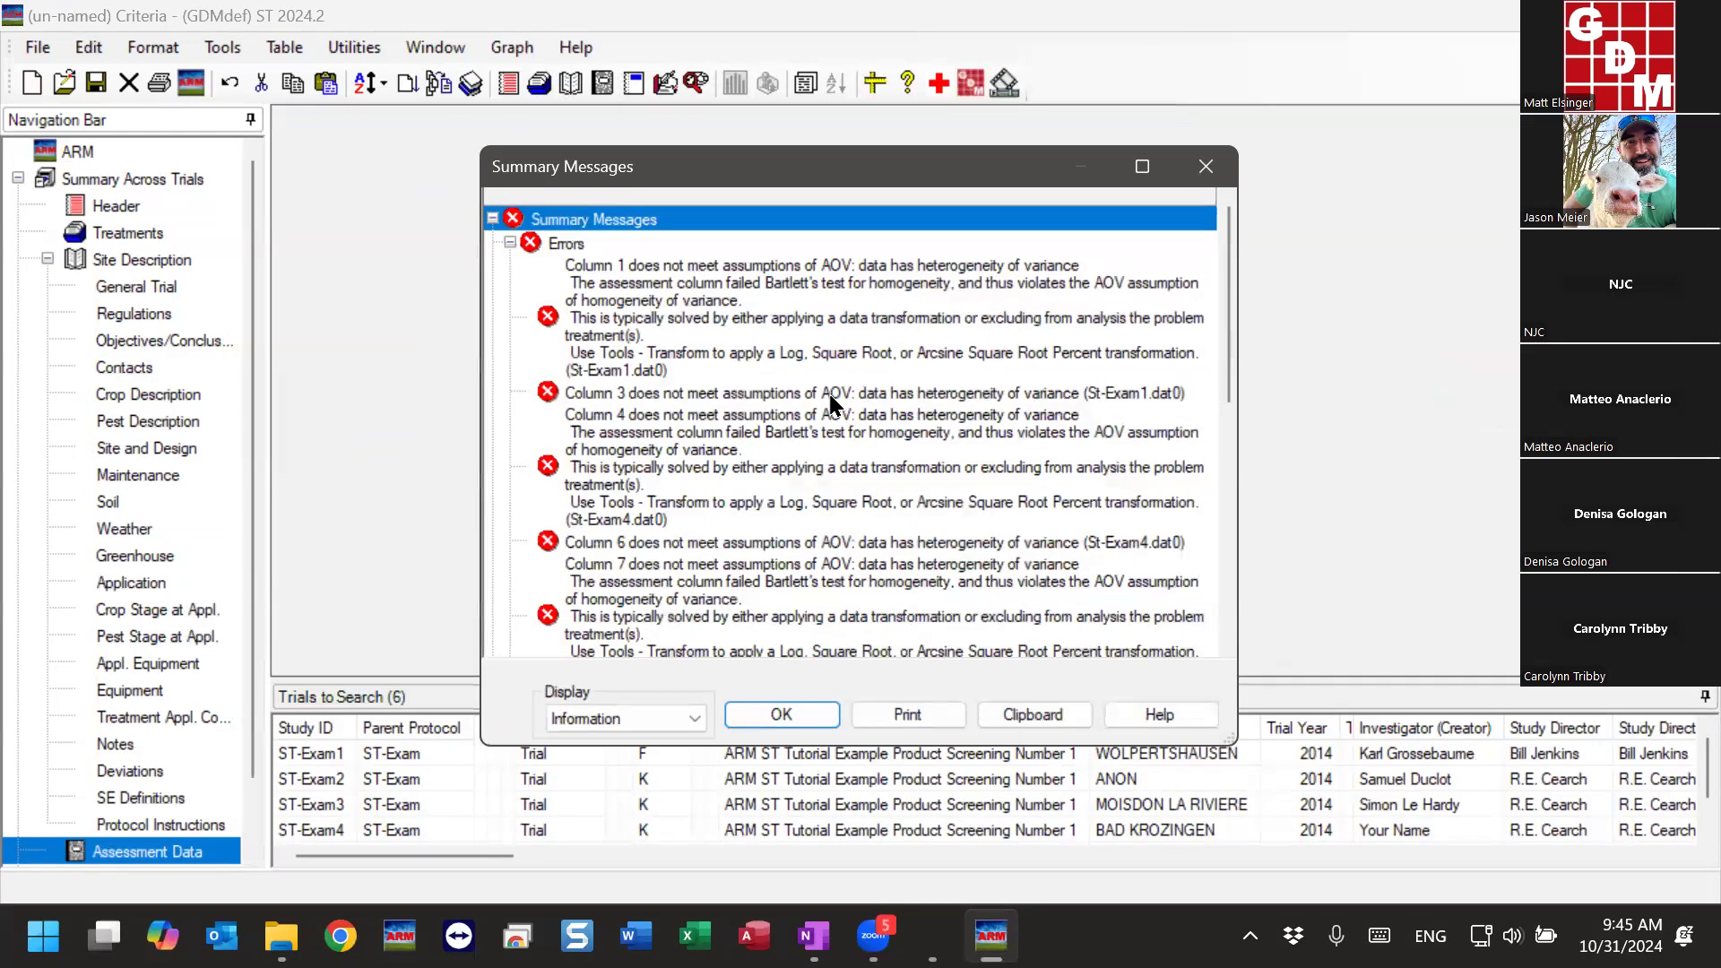
pyautogui.click(781, 714)
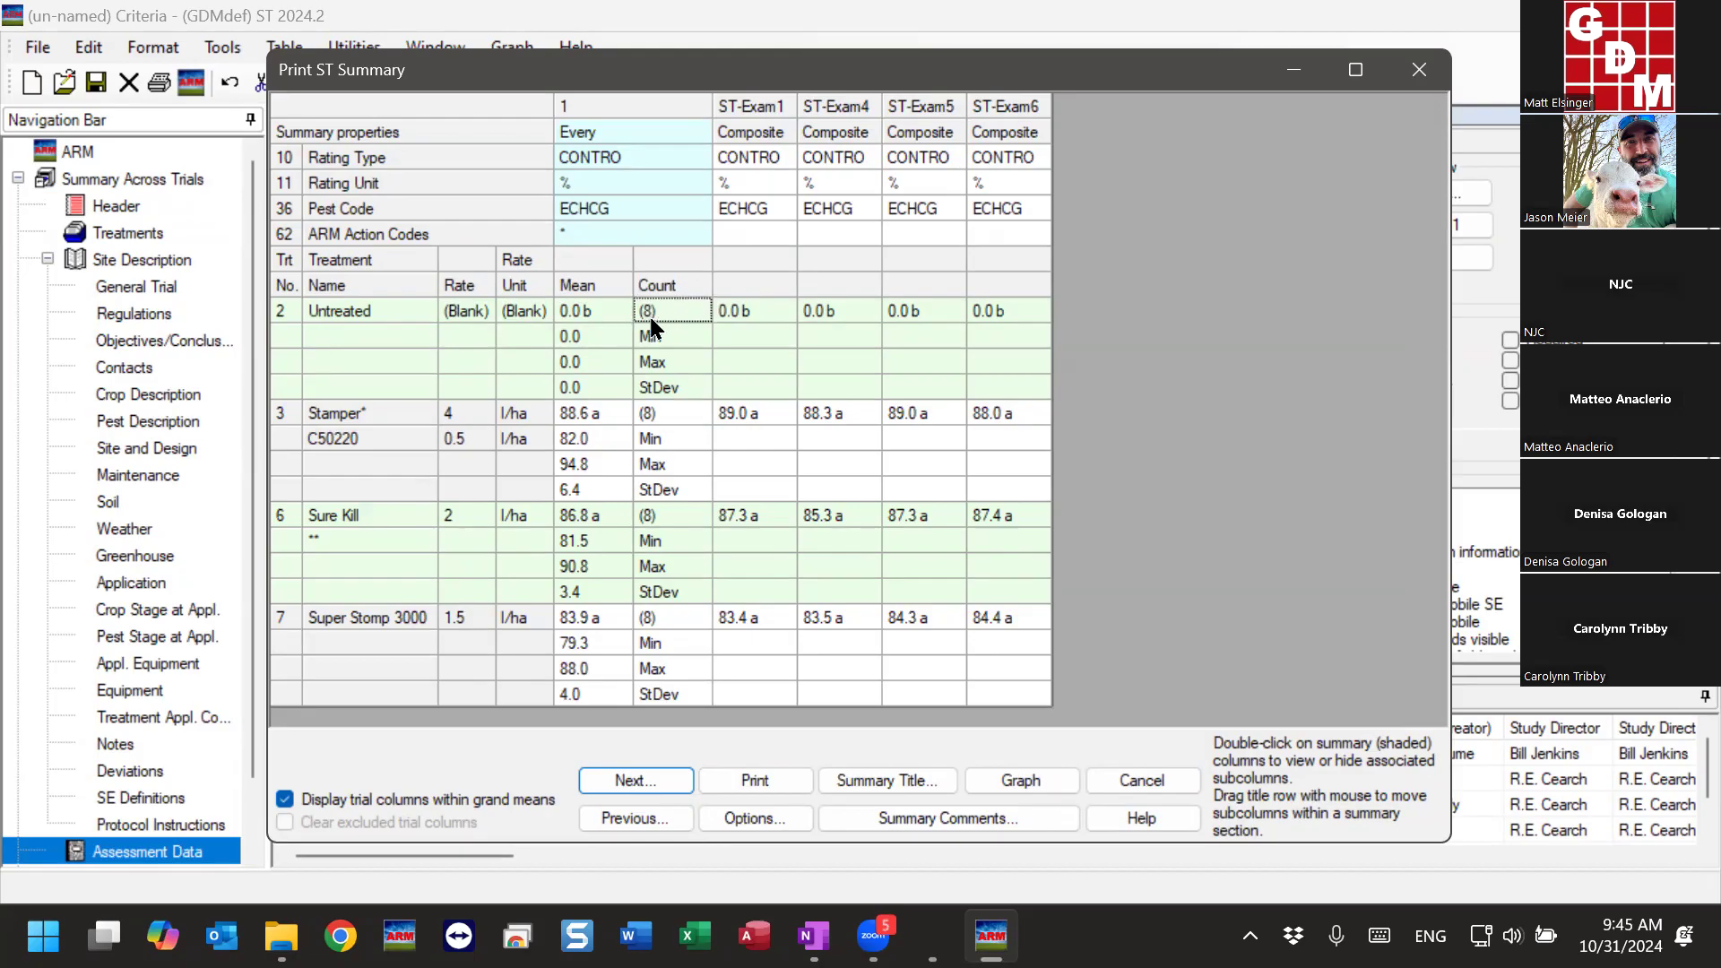
# - Review the ECHCG treatment means, counts and individual trial values in the summary, and close it
pyautogui.click(577, 310)
pyautogui.click(574, 420)
pyautogui.click(588, 516)
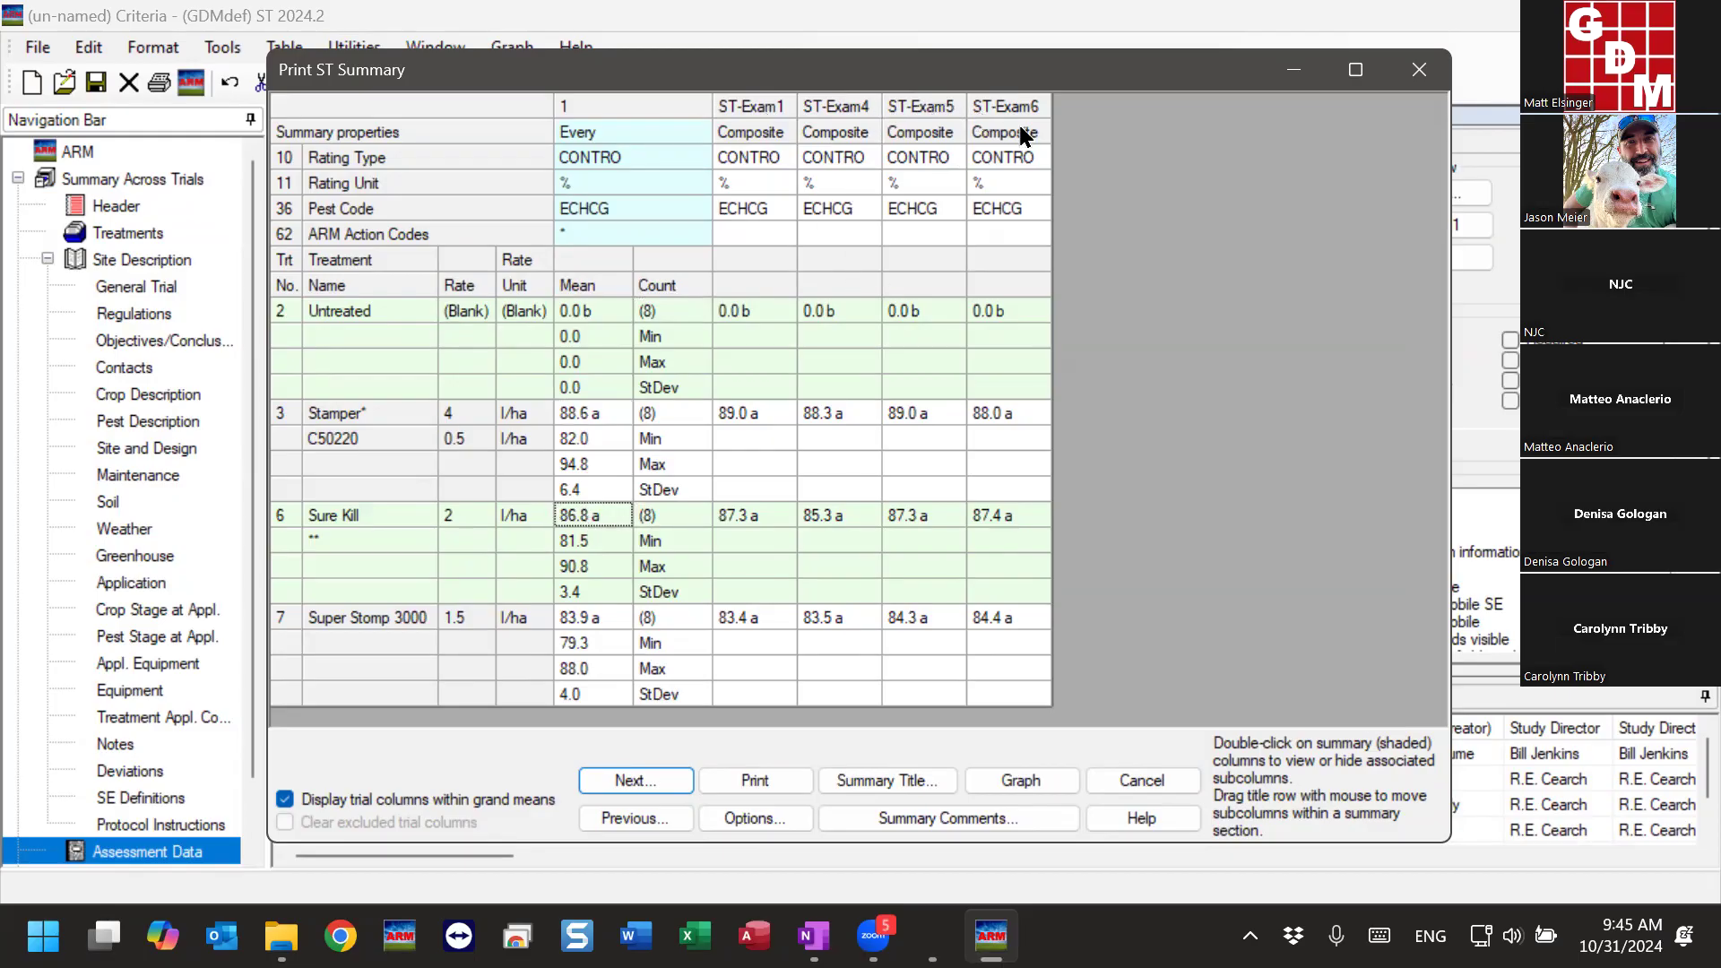
pyautogui.click(691, 518)
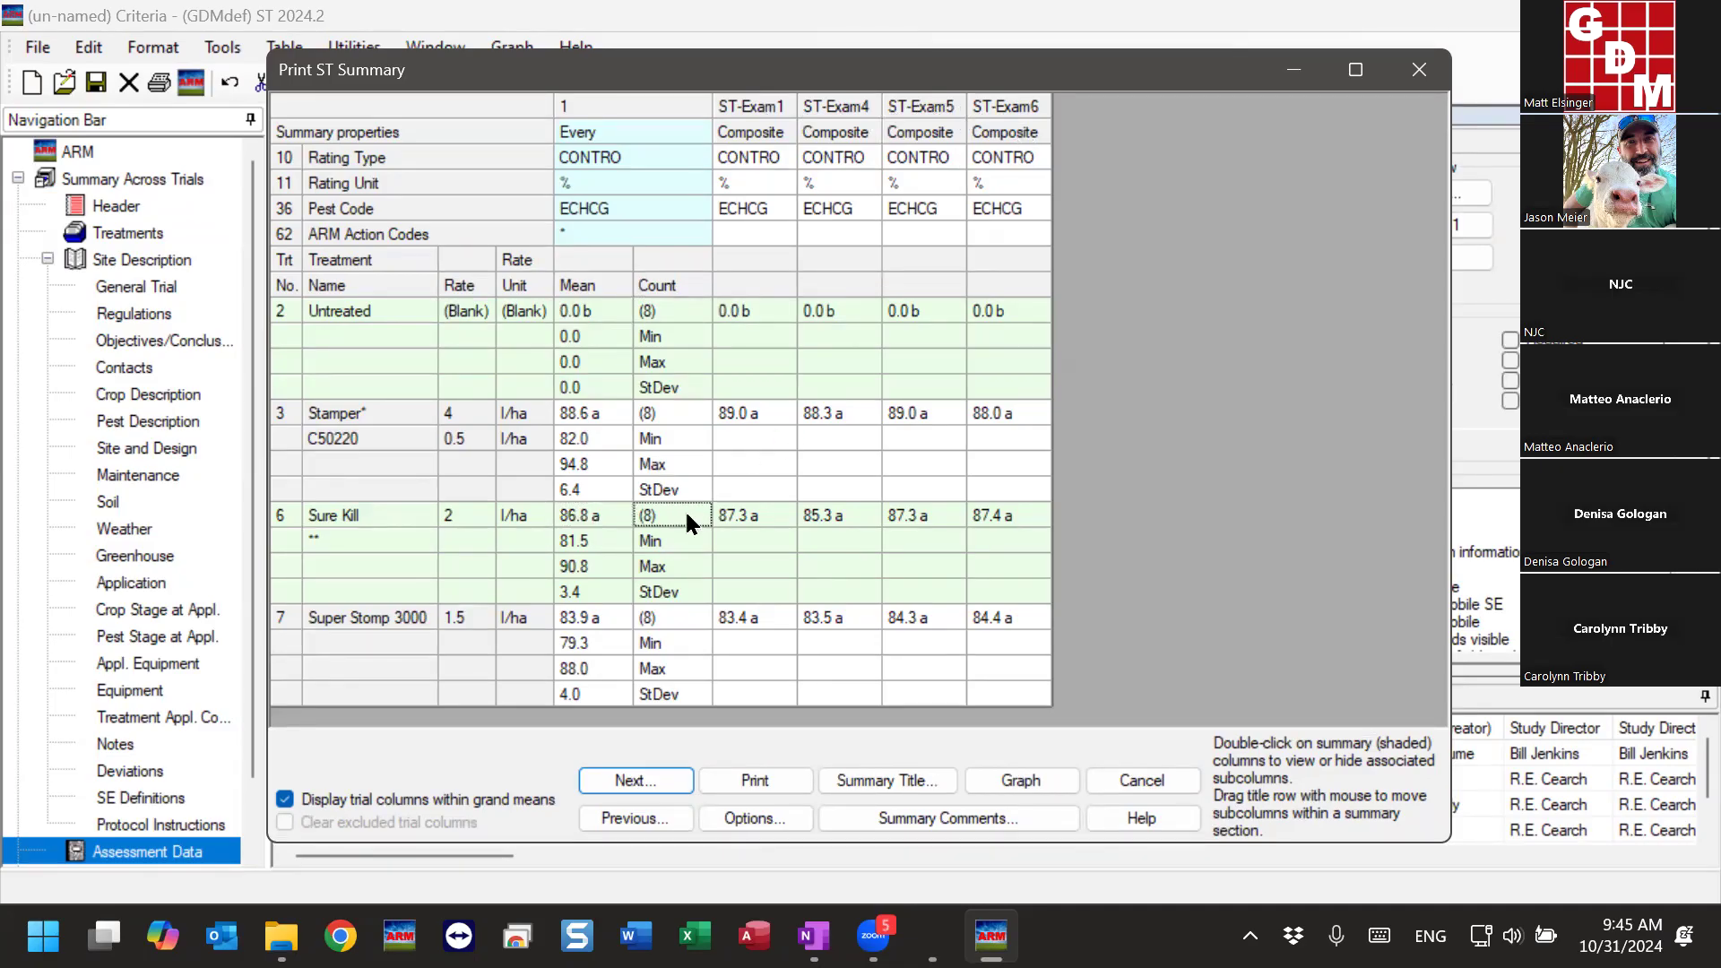
pyautogui.click(730, 520)
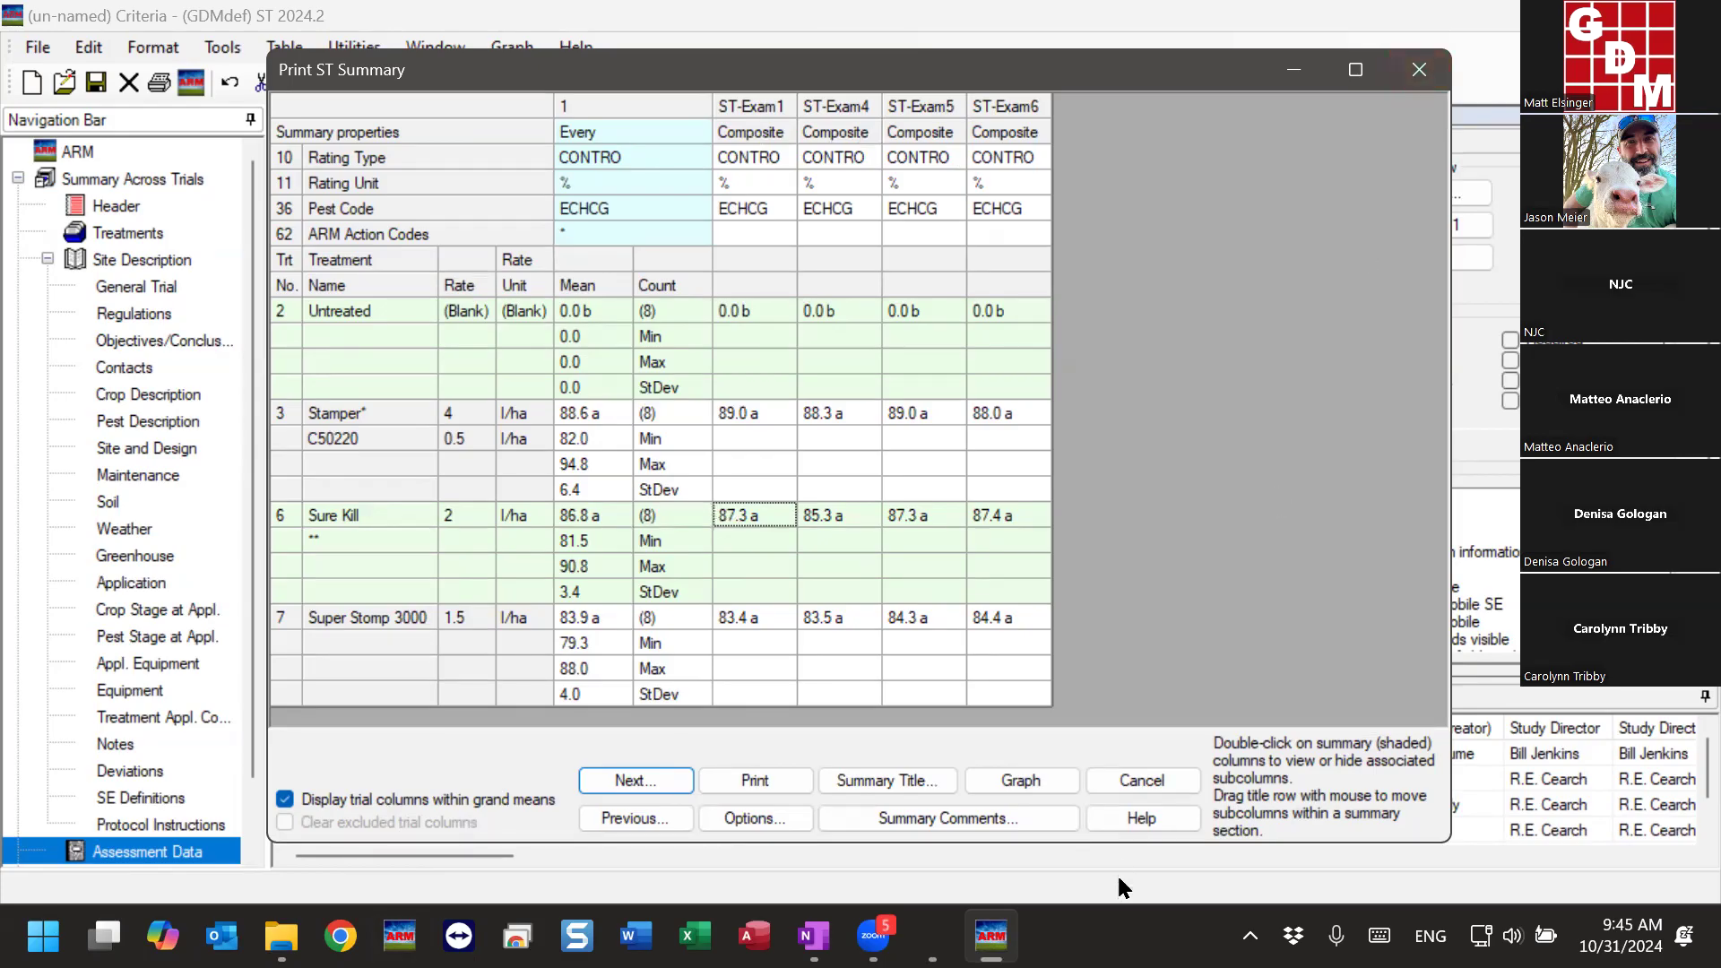
pyautogui.click(1130, 779)
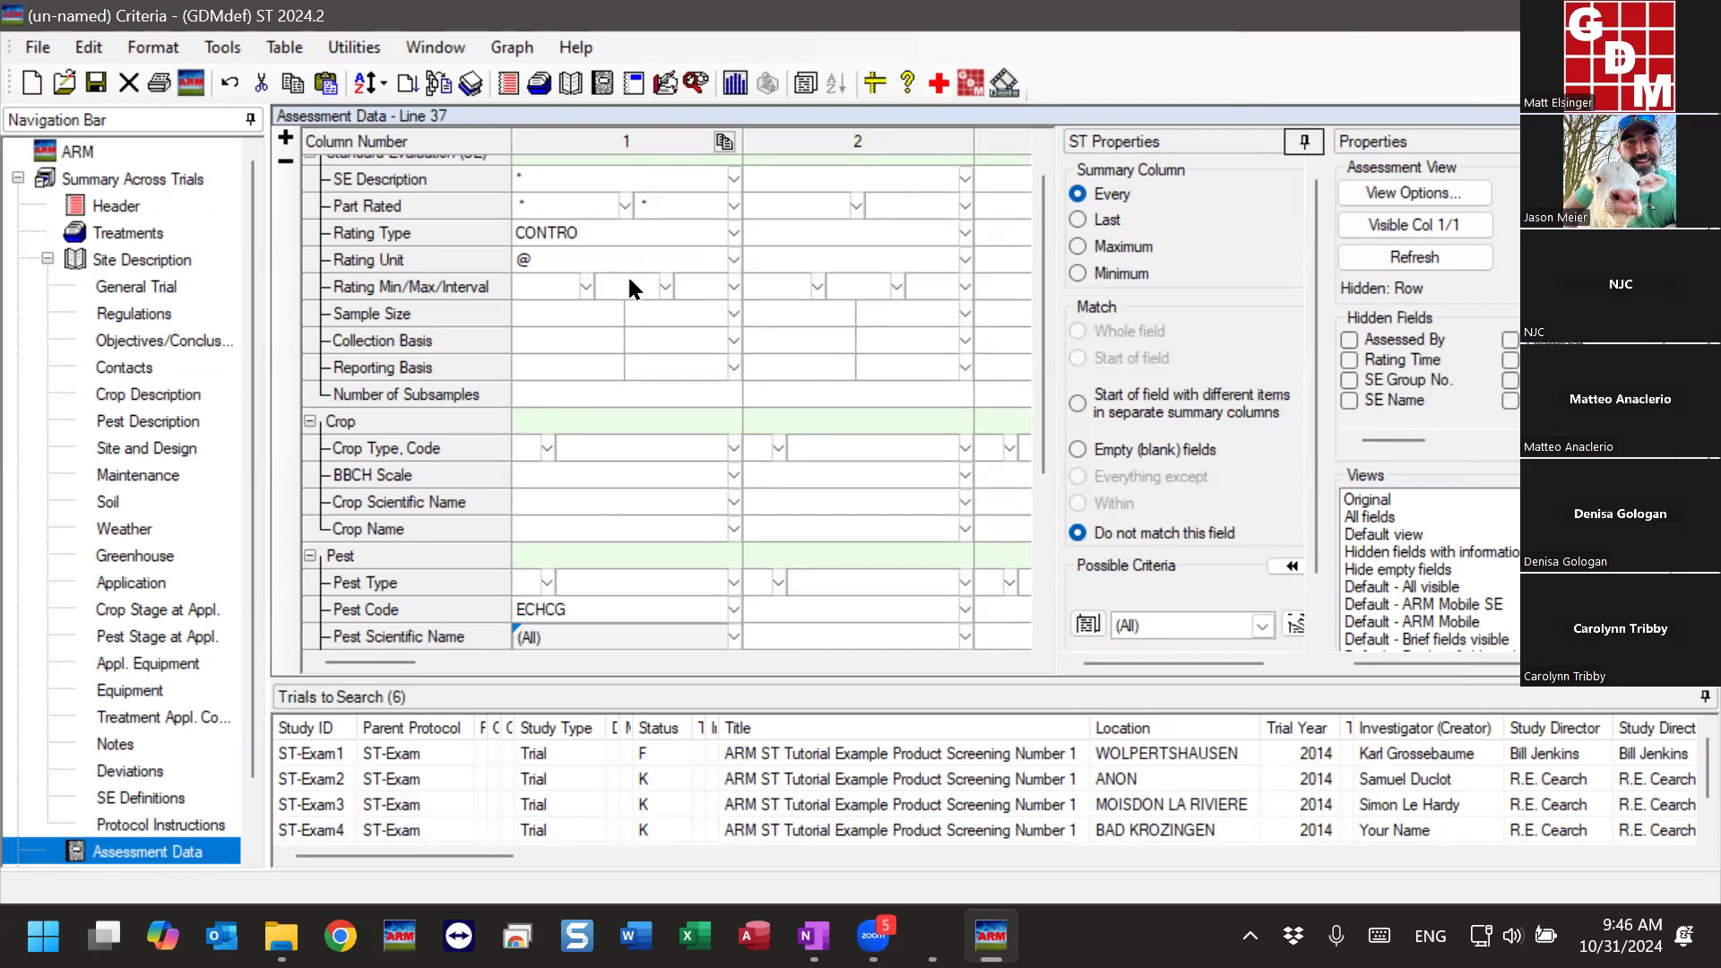
# - Enter @ as the Trt-Eval Interval criterion in assessment column 1, leaving Plant-Eval Interval unrestricted
pyautogui.click(627, 235)
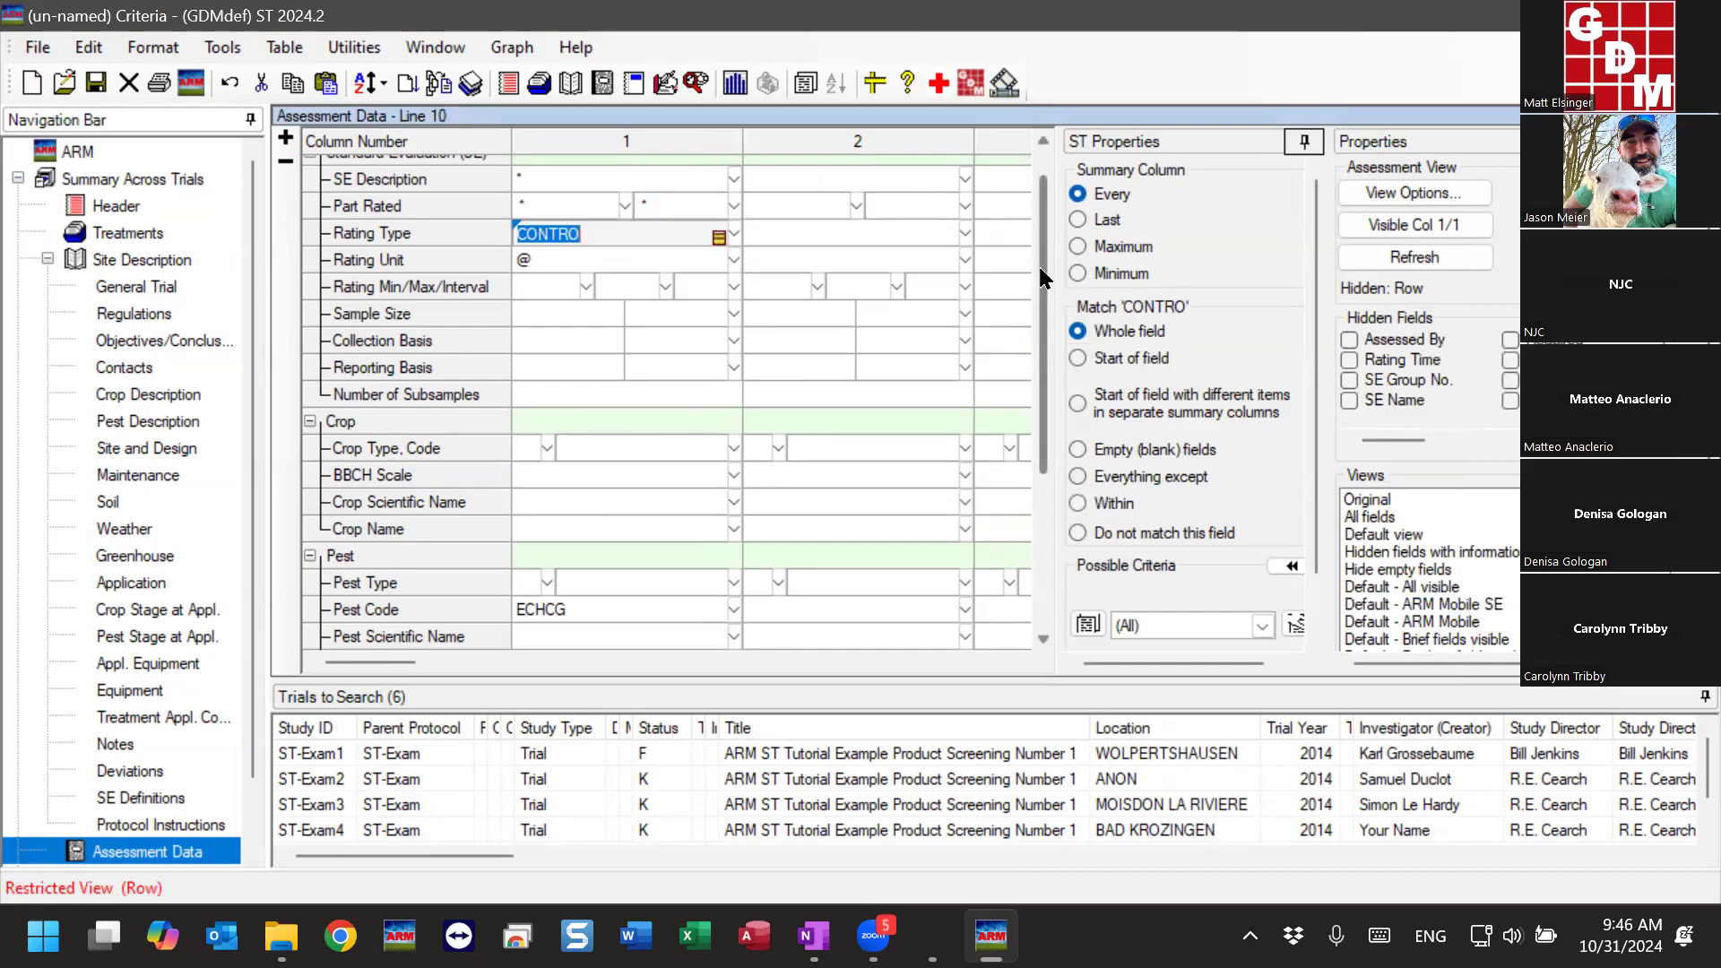
pyautogui.moveTo(1044, 278); pyautogui.dragTo(1054, 497)
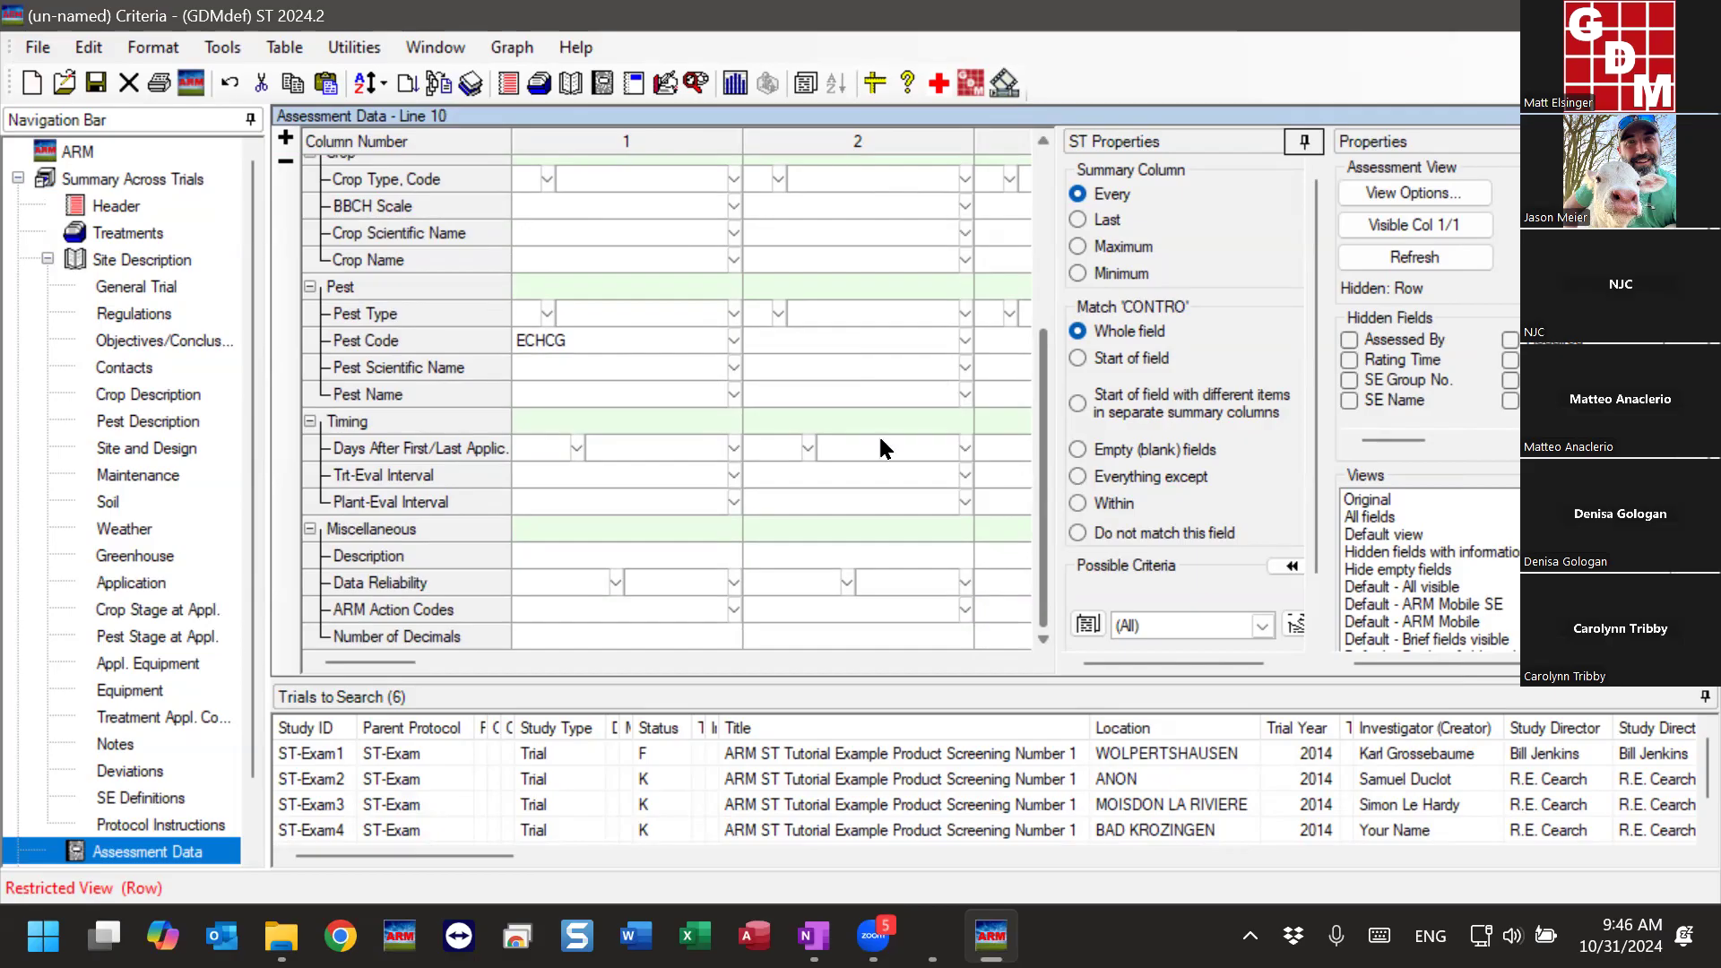
pyautogui.click(572, 477)
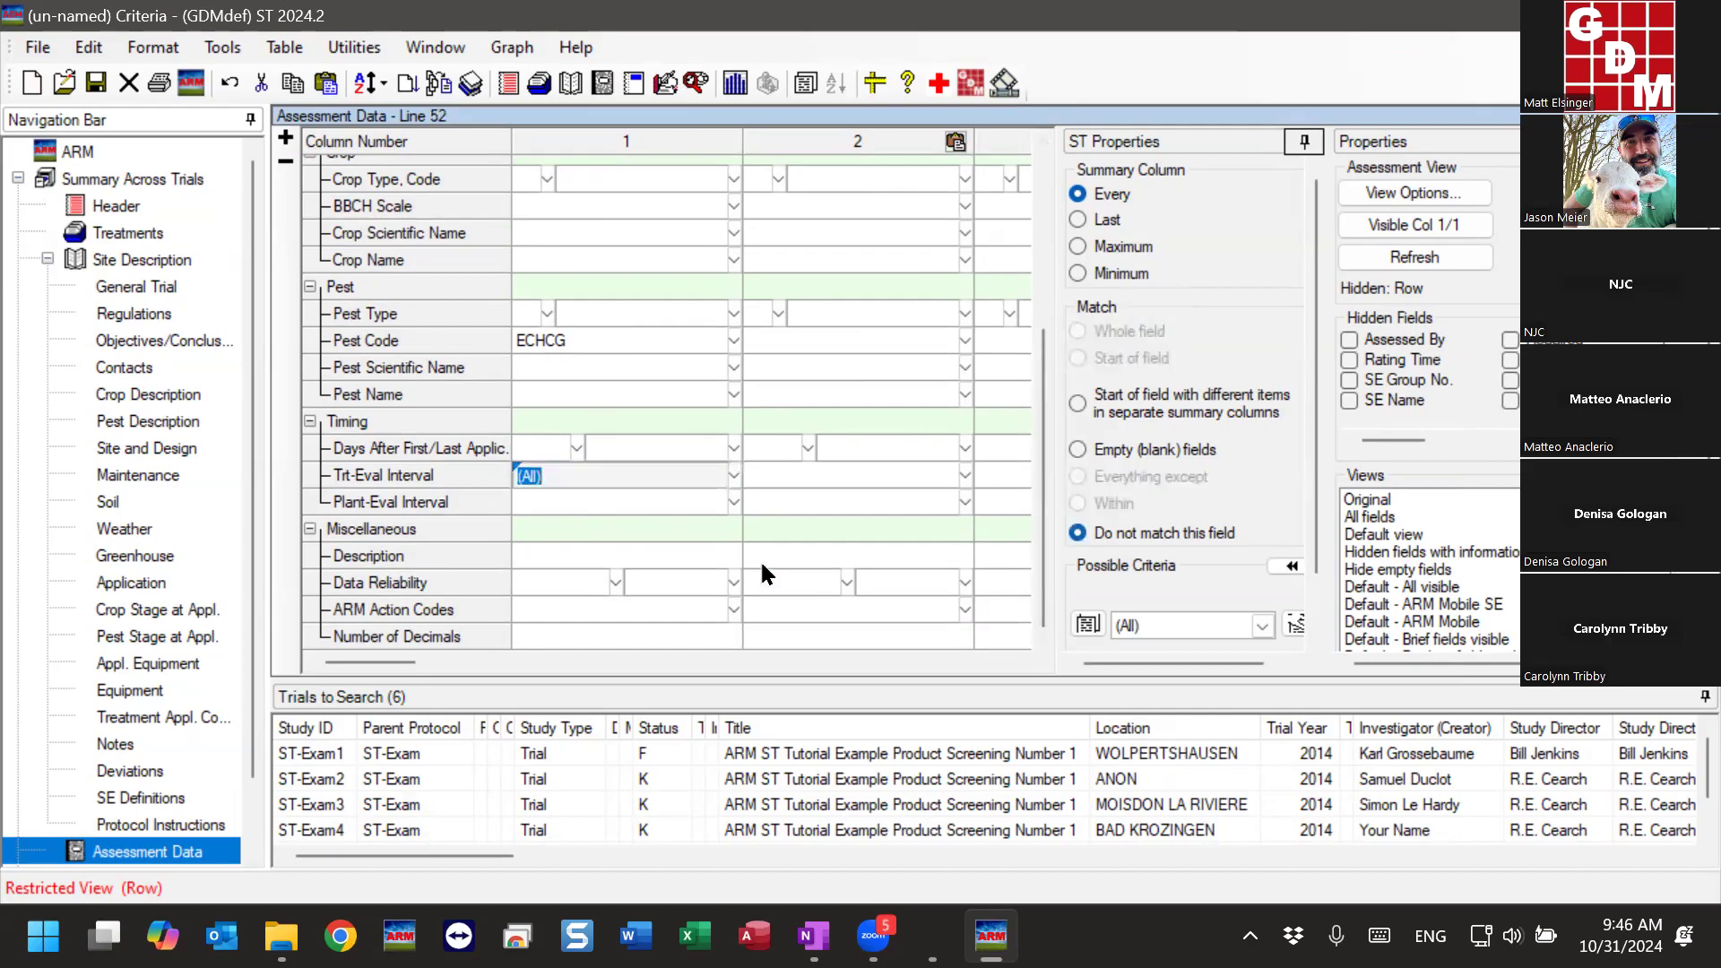
pyautogui.write('@')
pyautogui.click(551, 502)
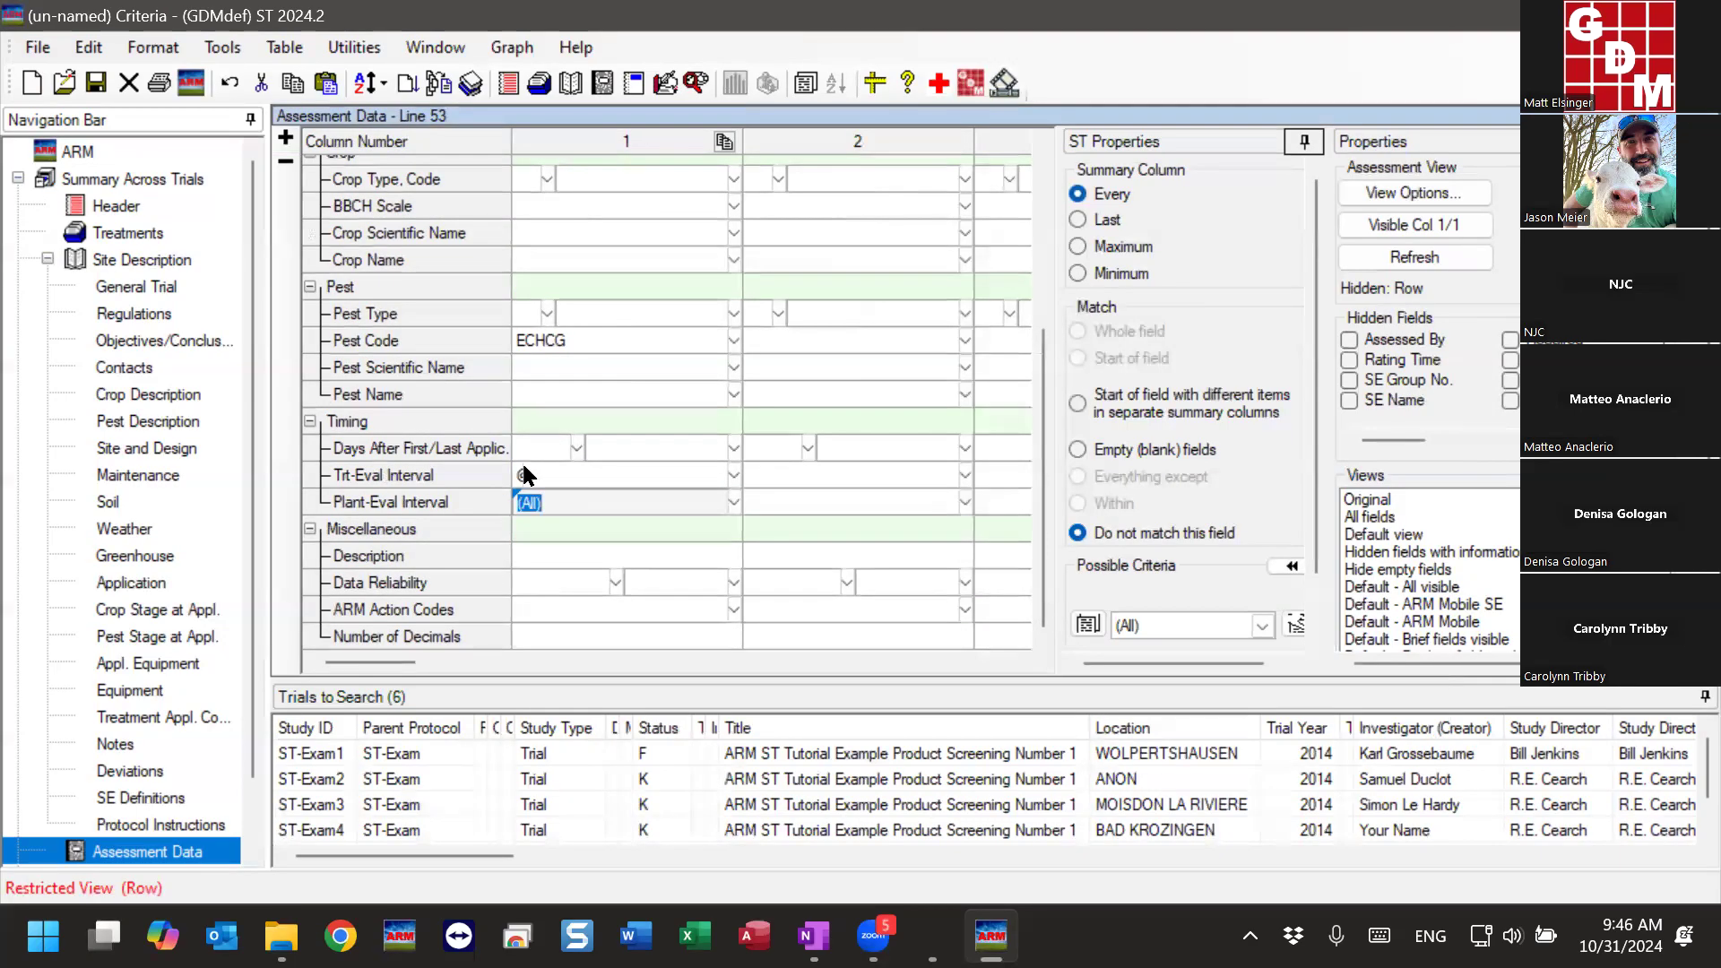
# - Run the summary with ECHCG split by Trt-Eval Interval, and dismiss the summary messages
pyautogui.click(441, 85)
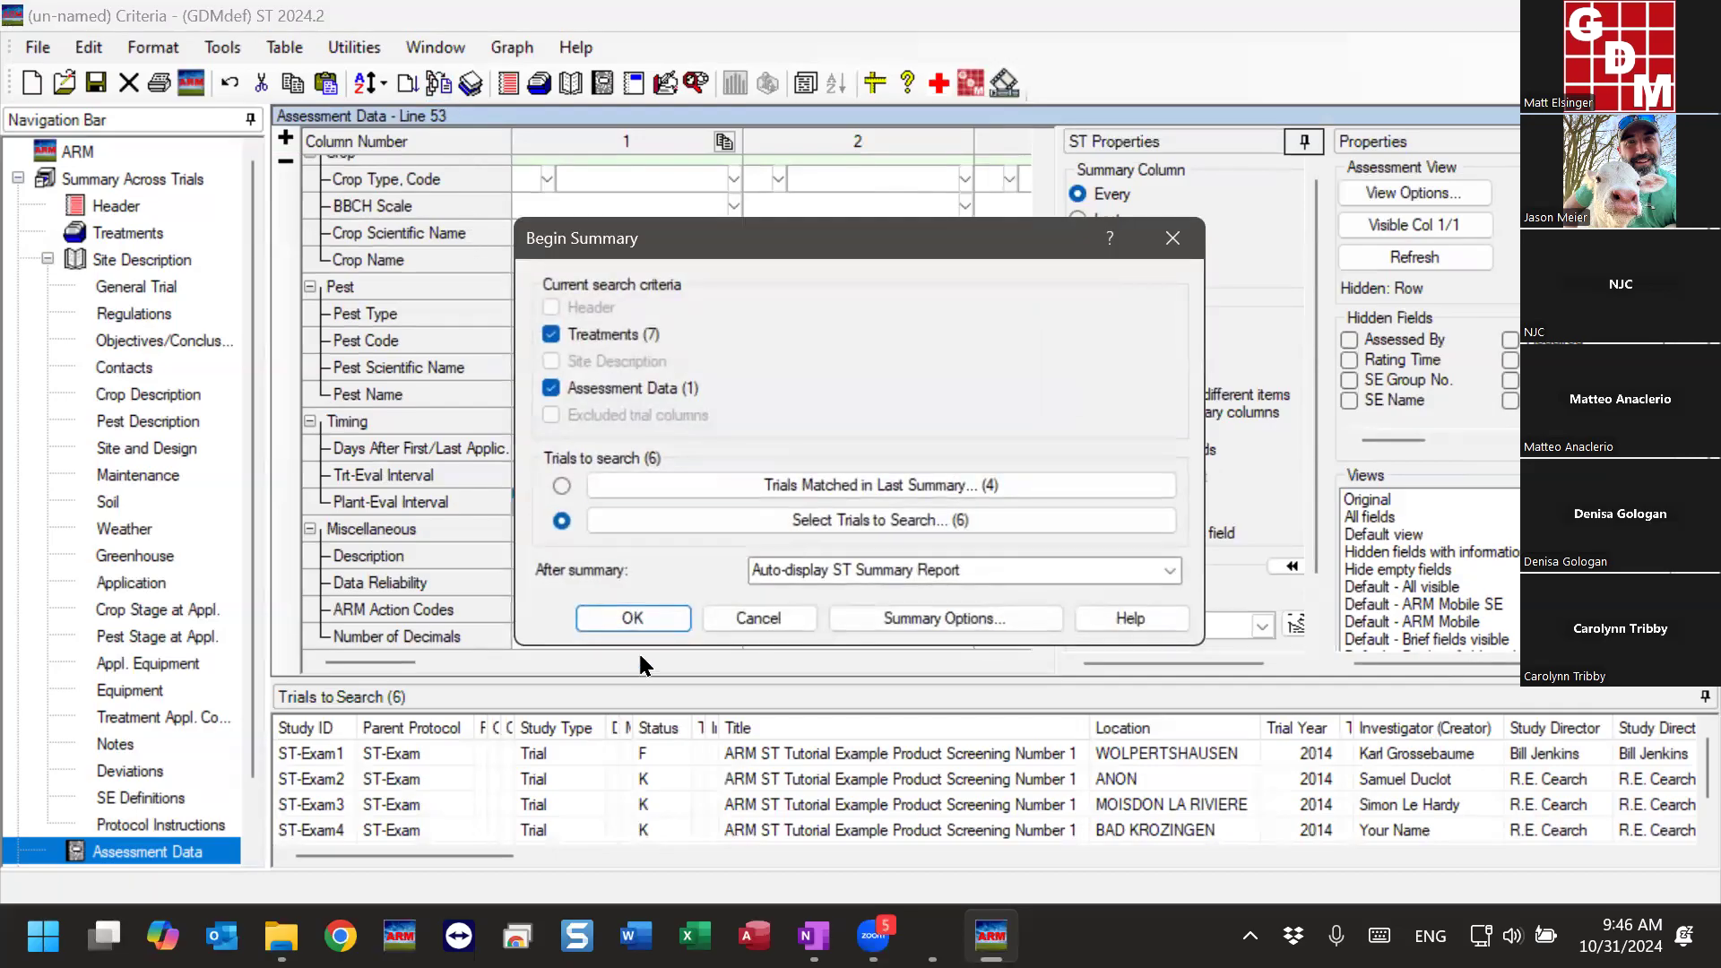
pyautogui.click(630, 619)
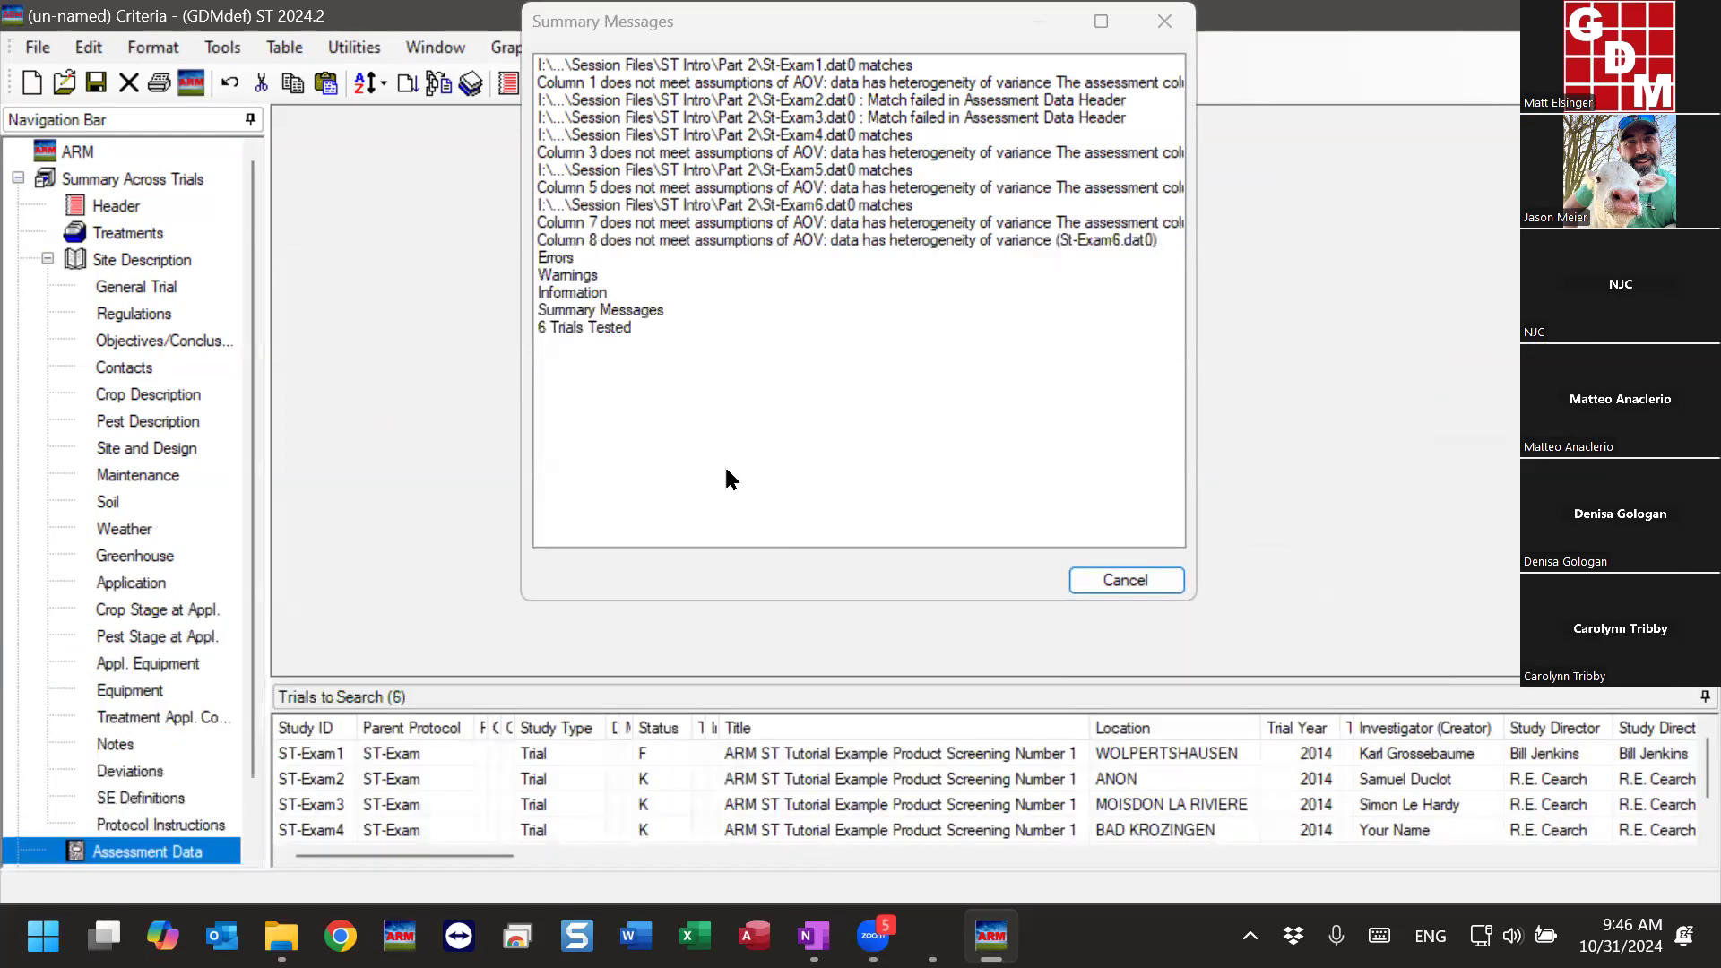
pyautogui.click(780, 715)
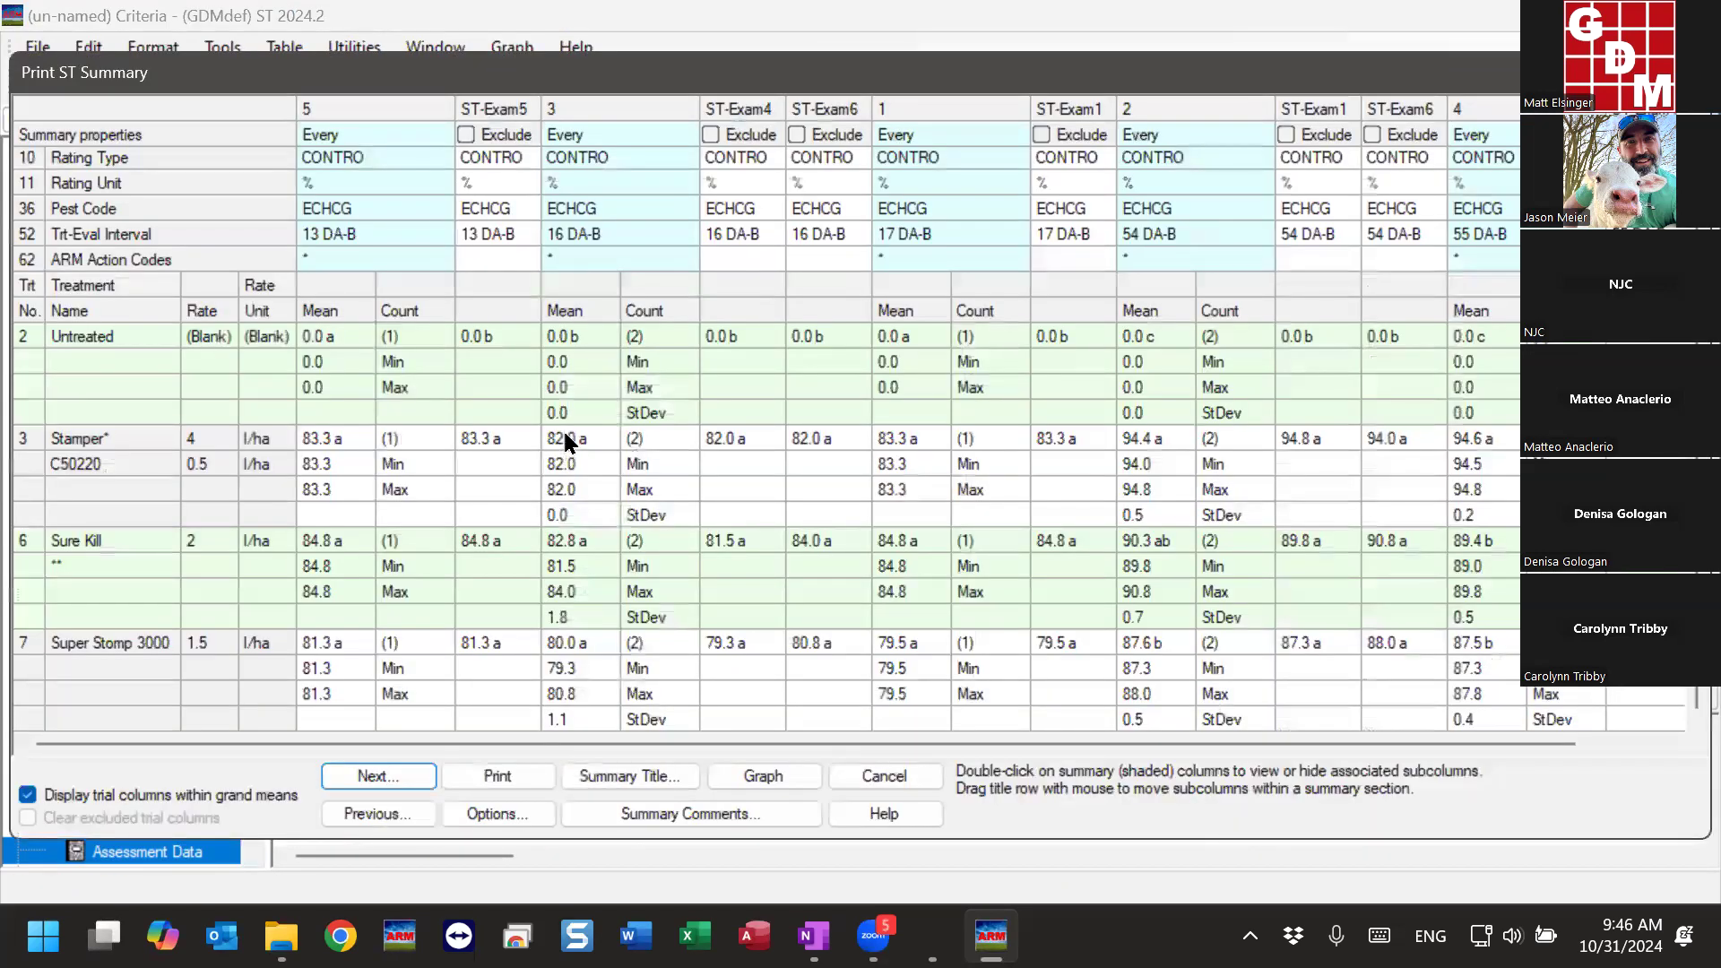
# - Compare the Trt-Eval Intervals of the ECHCG summary columns across the trials, and close the summary
pyautogui.click(356, 239)
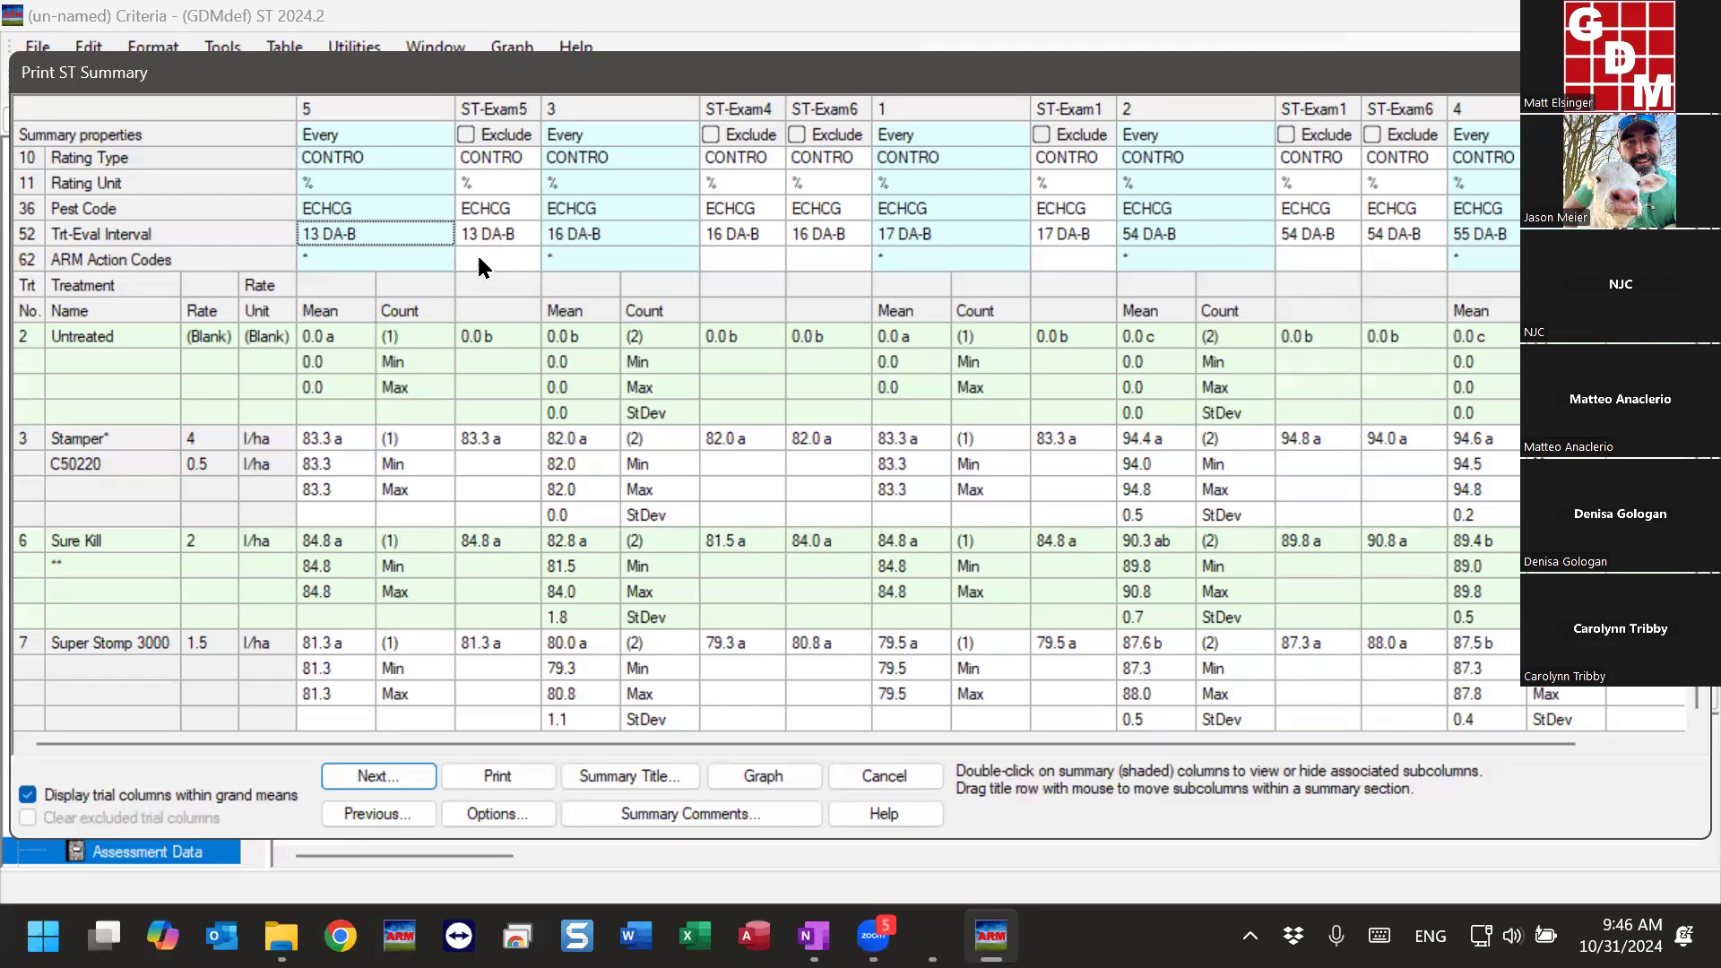
pyautogui.click(581, 242)
pyautogui.click(979, 233)
pyautogui.click(1177, 242)
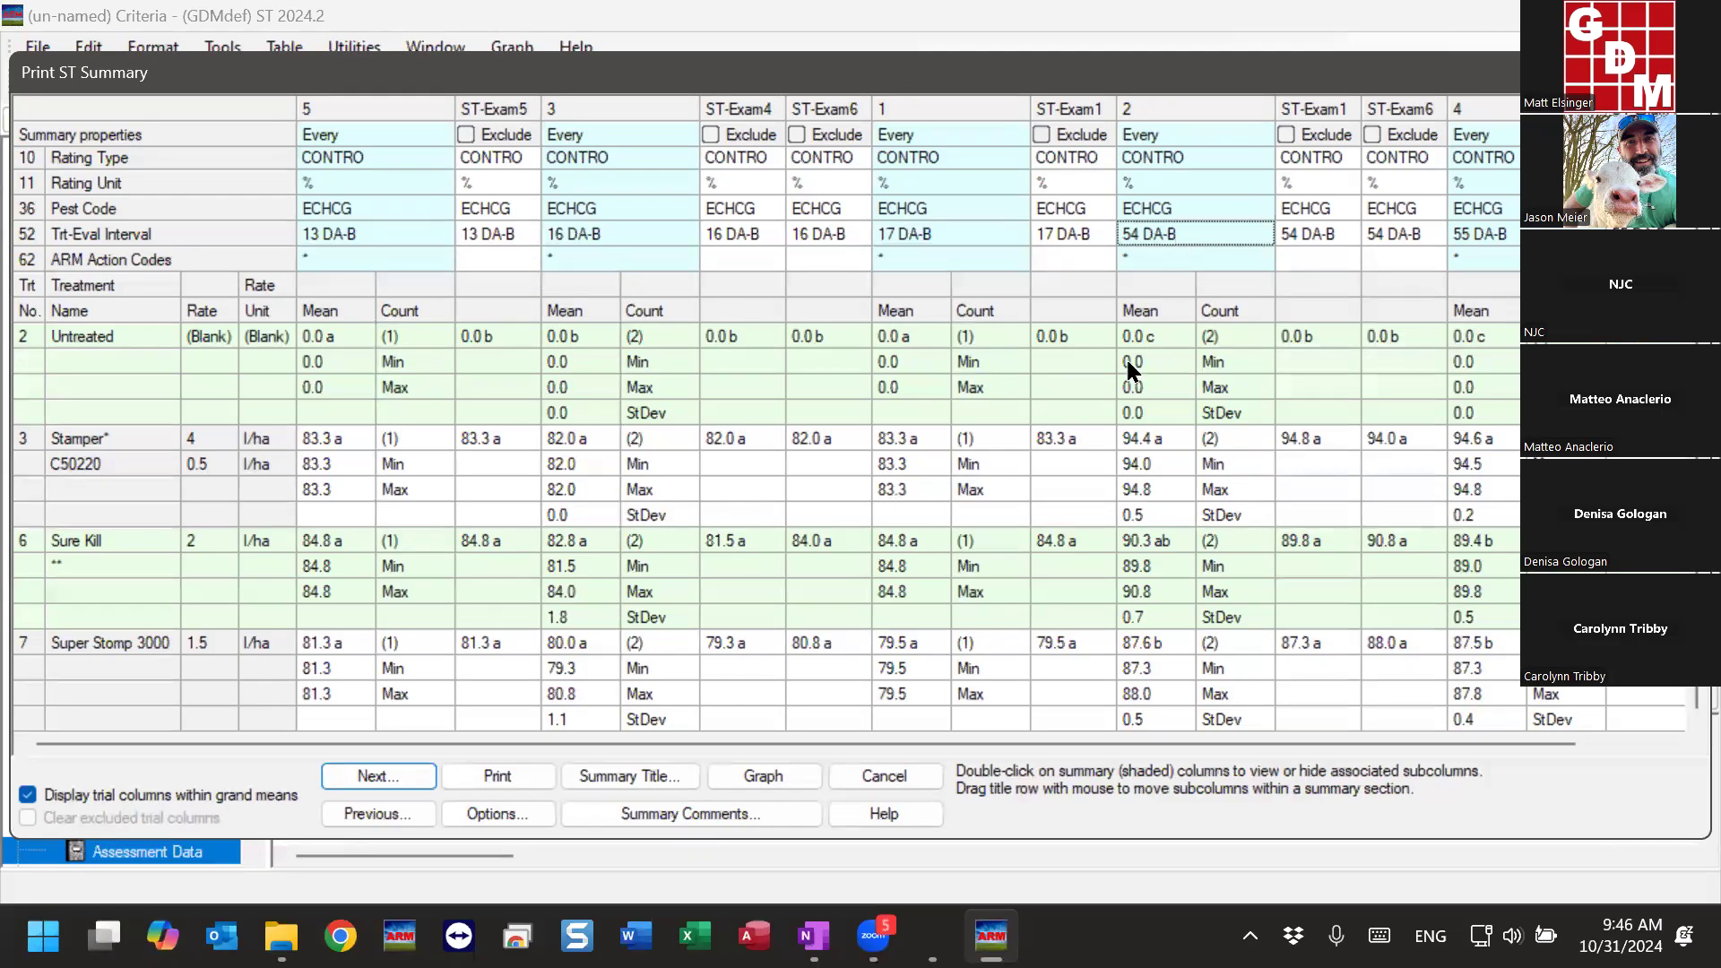
pyautogui.hscroll(2, 971, 737)
pyautogui.hscroll(-2, 848, 733)
pyautogui.click(415, 233)
pyautogui.click(576, 233)
pyautogui.click(914, 233)
pyautogui.moveTo(1050, 740); pyautogui.dragTo(1226, 740)
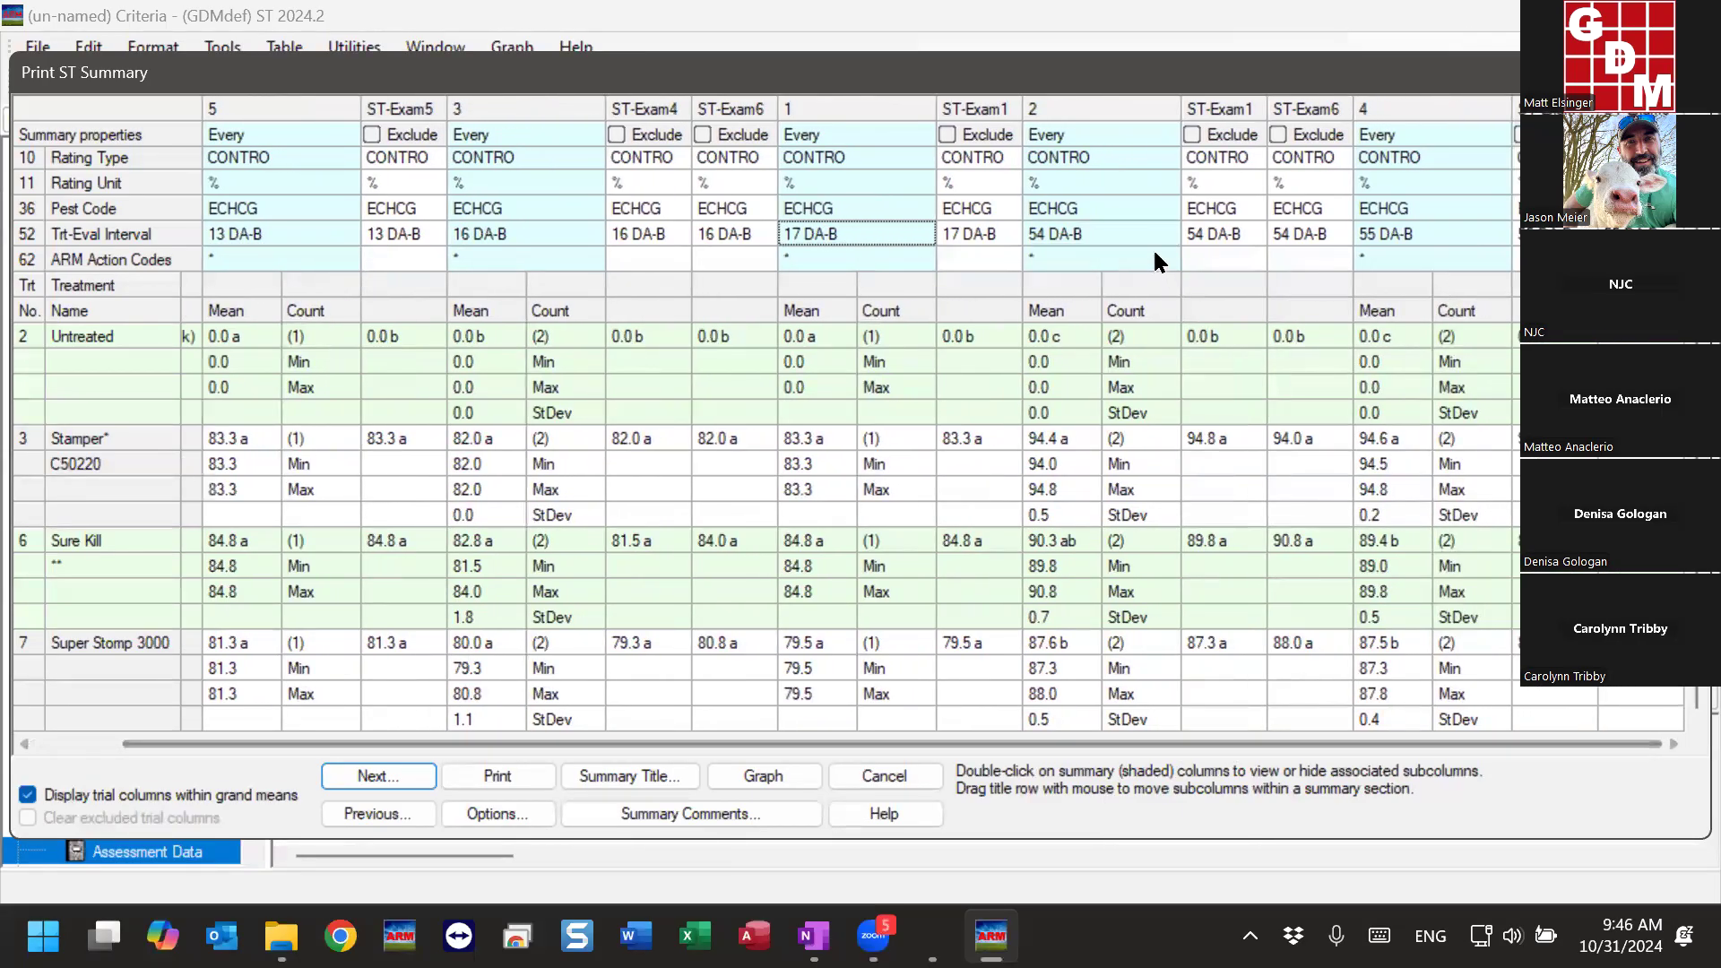
pyautogui.click(1083, 233)
pyautogui.click(1386, 236)
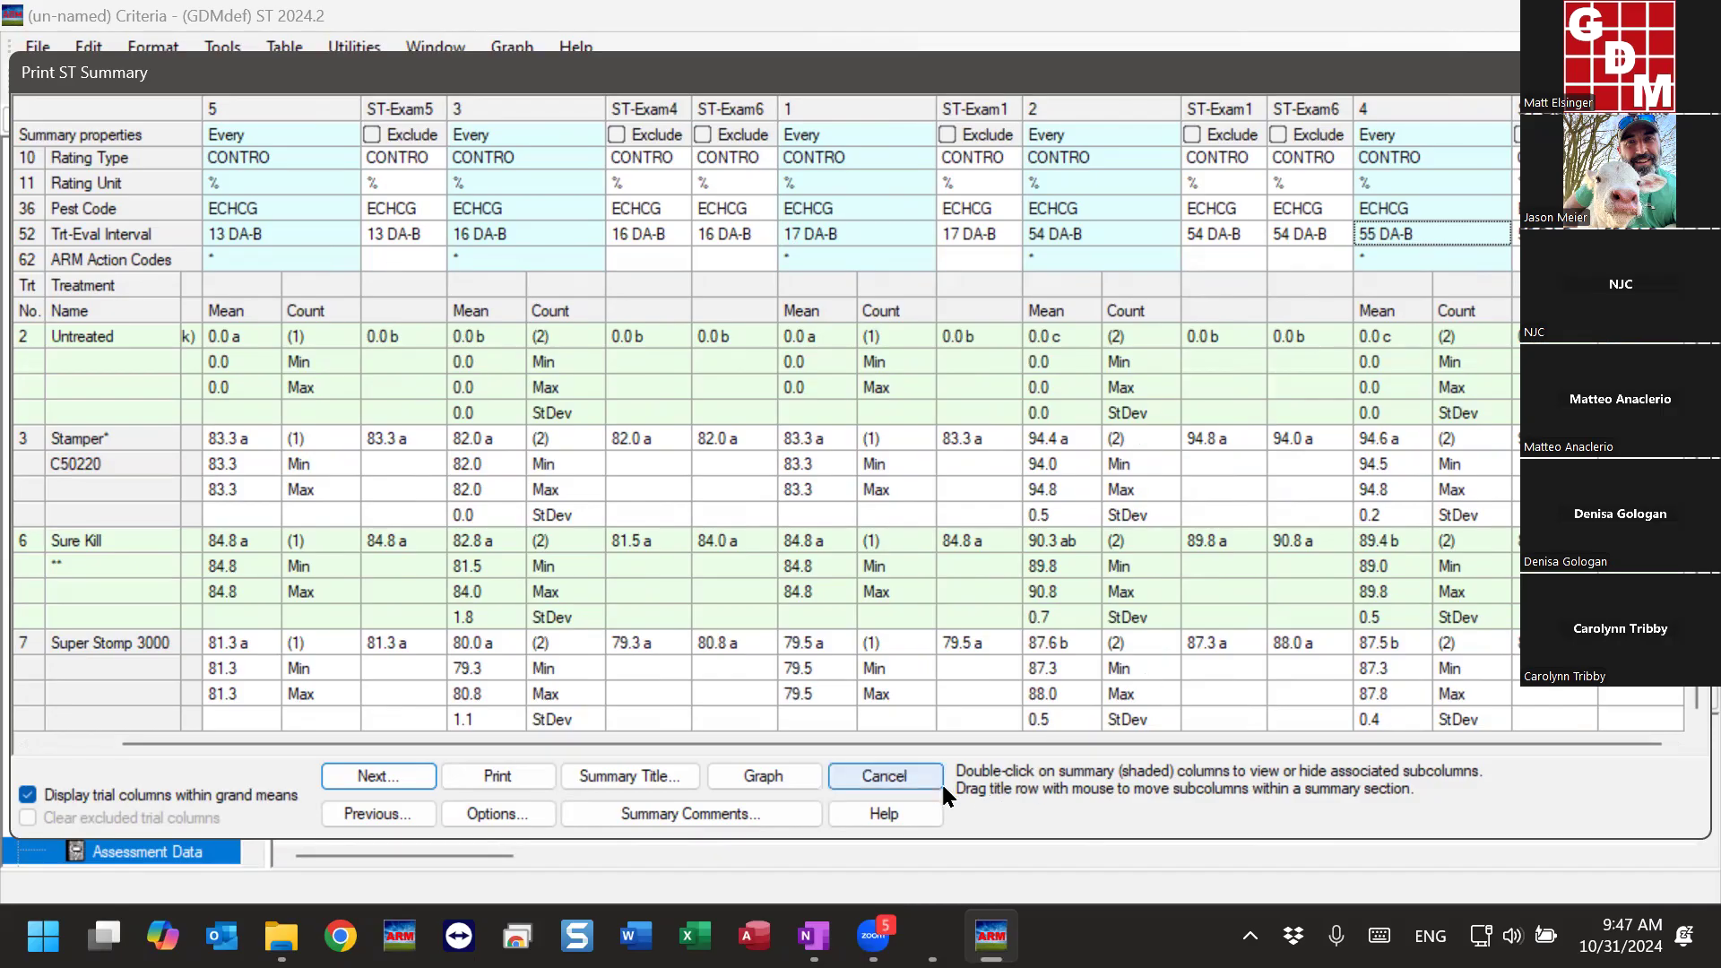
pyautogui.click(887, 777)
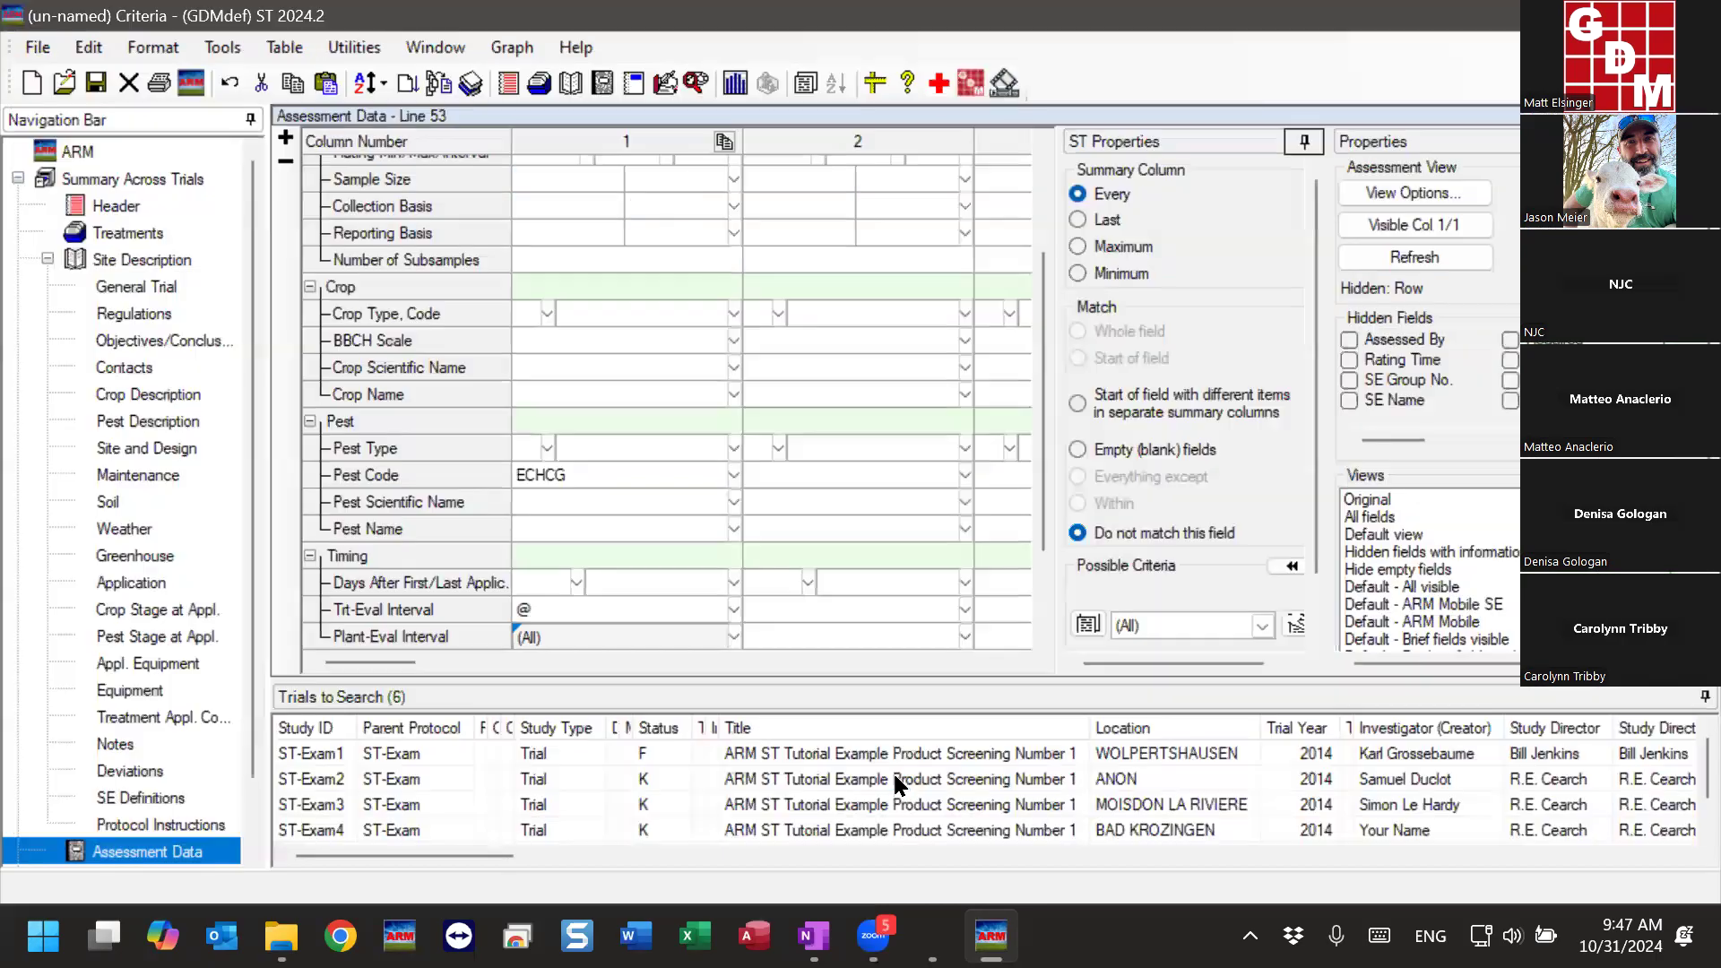
# - Show the hidden Rating Timing field in the assessment criteria, and select it in column 1
pyautogui.scroll(-2, 538, 537)
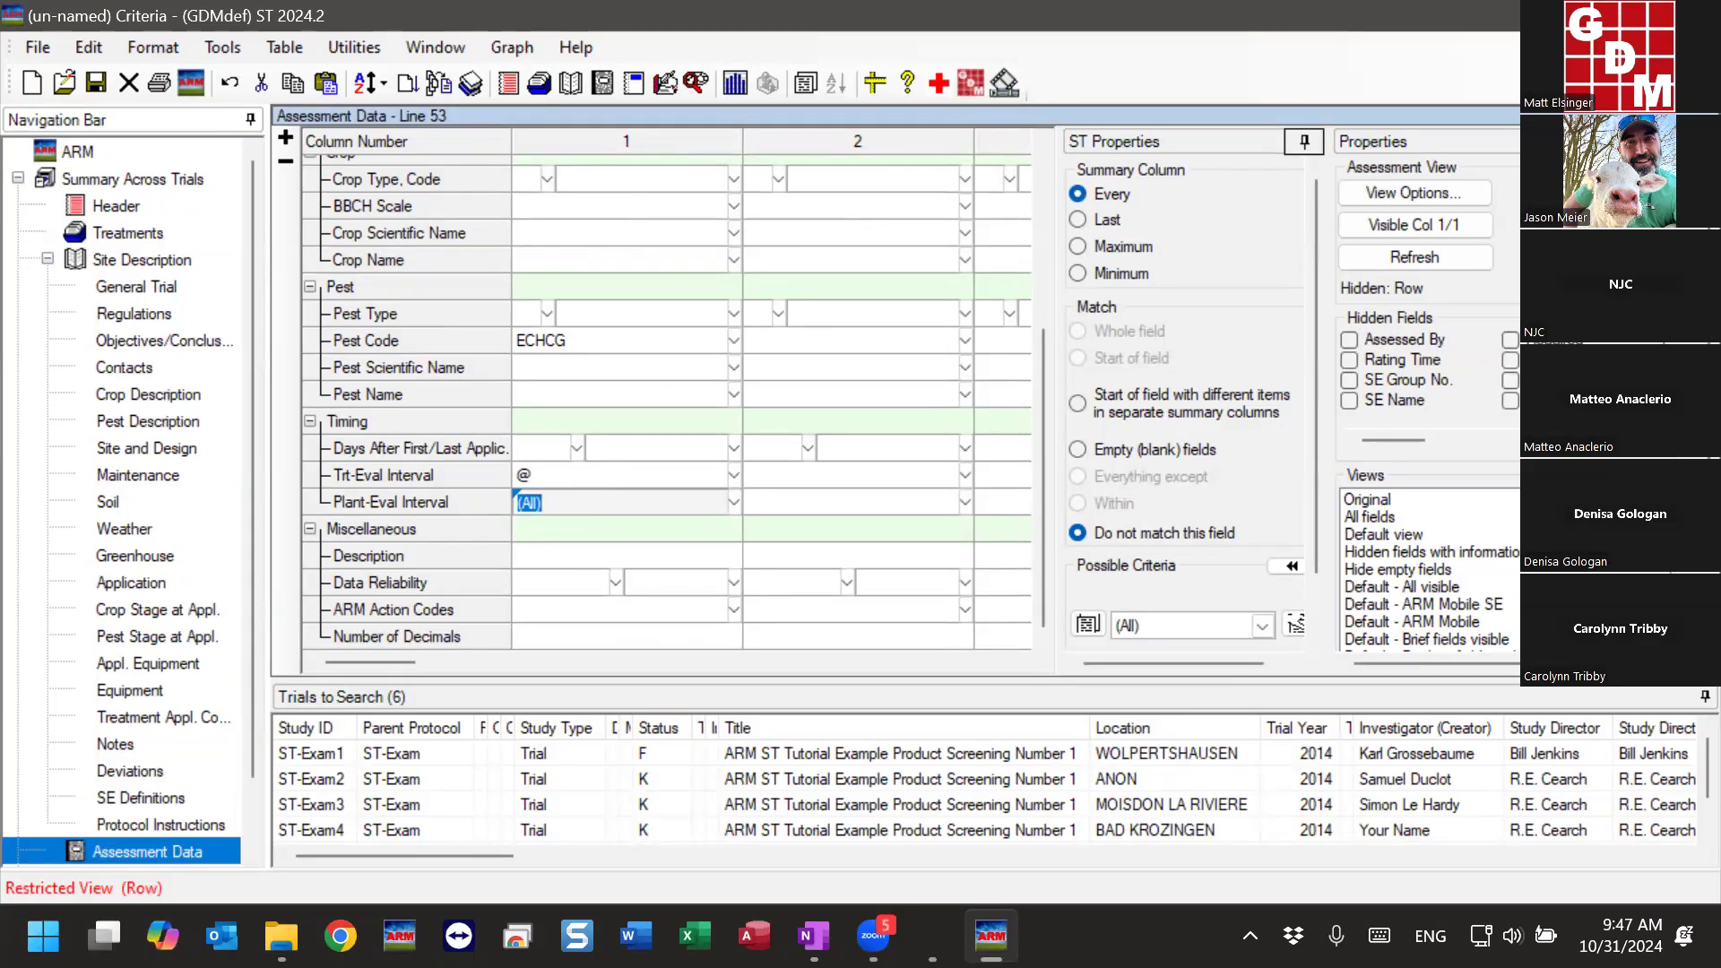
pyautogui.moveTo(1447, 403)
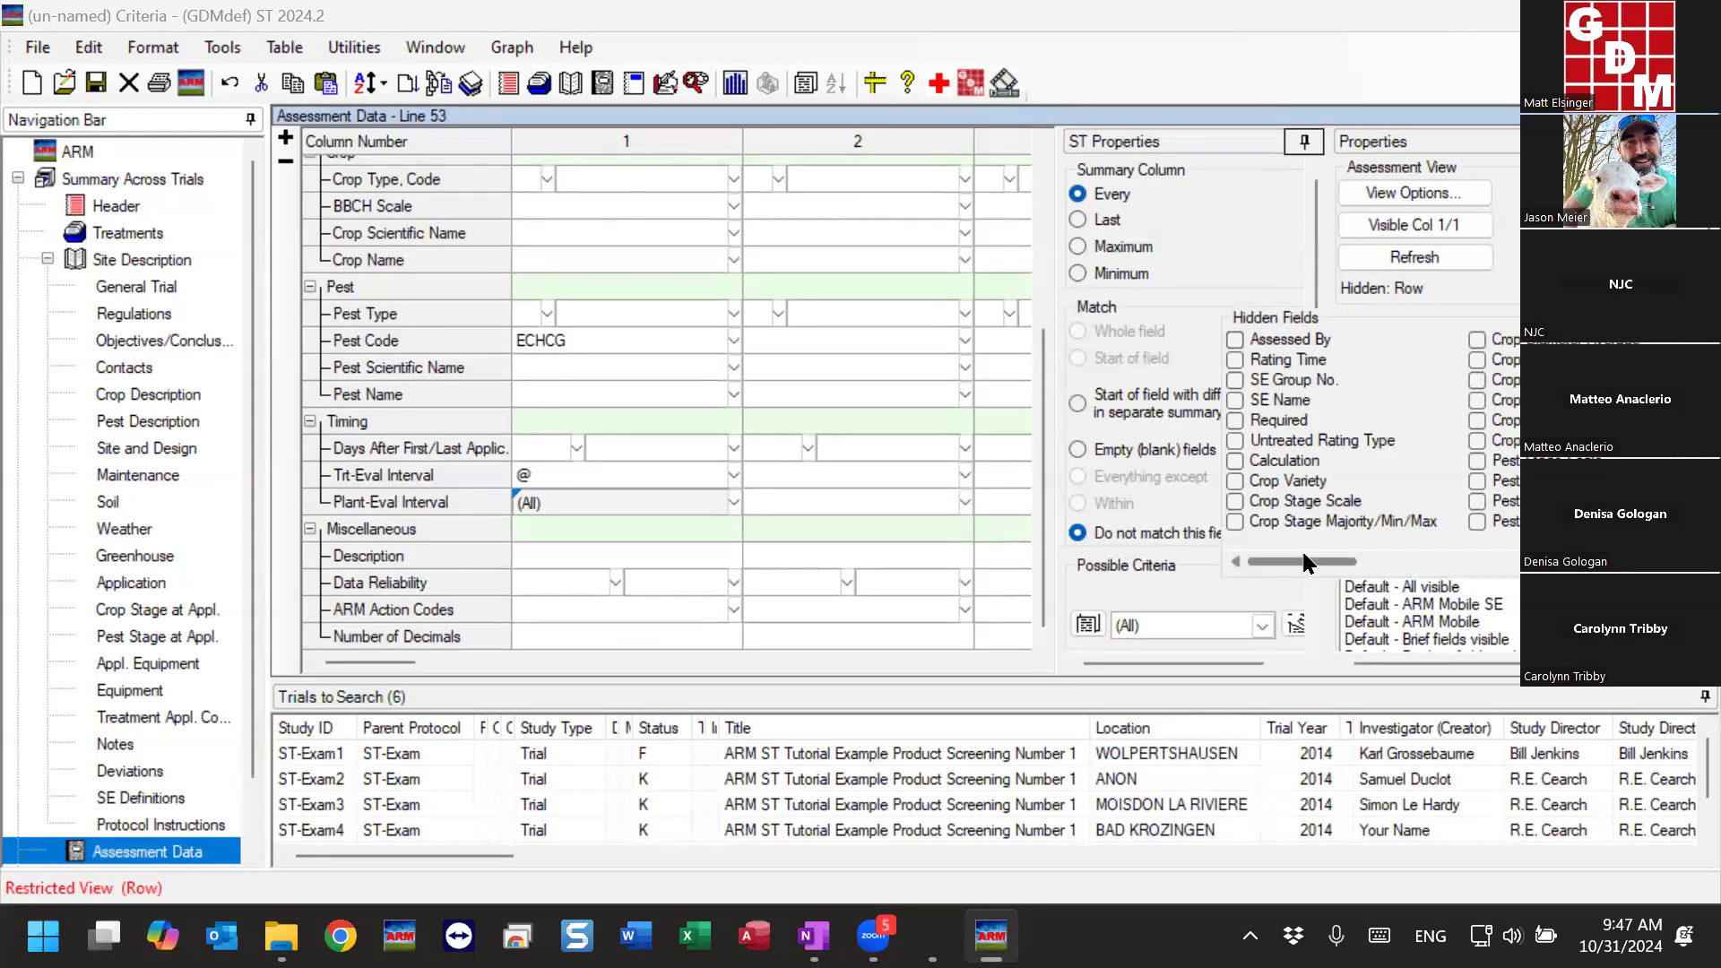
pyautogui.moveTo(1300, 550); pyautogui.dragTo(1488, 538)
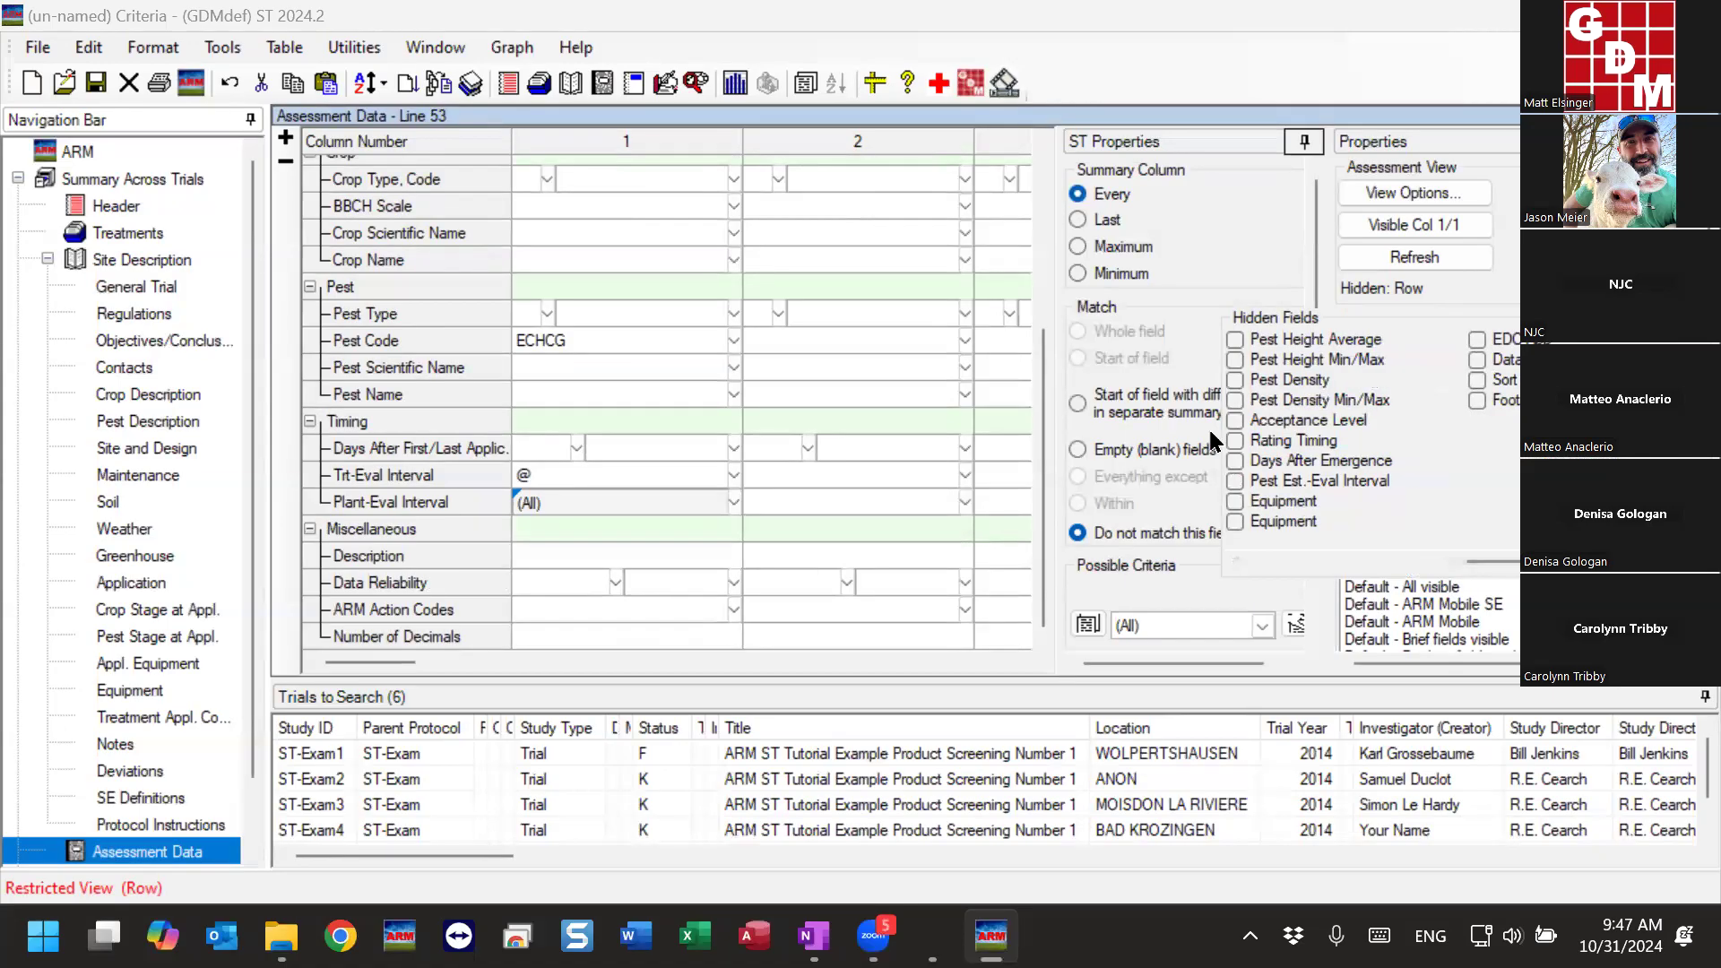
pyautogui.click(1235, 440)
pyautogui.click(706, 451)
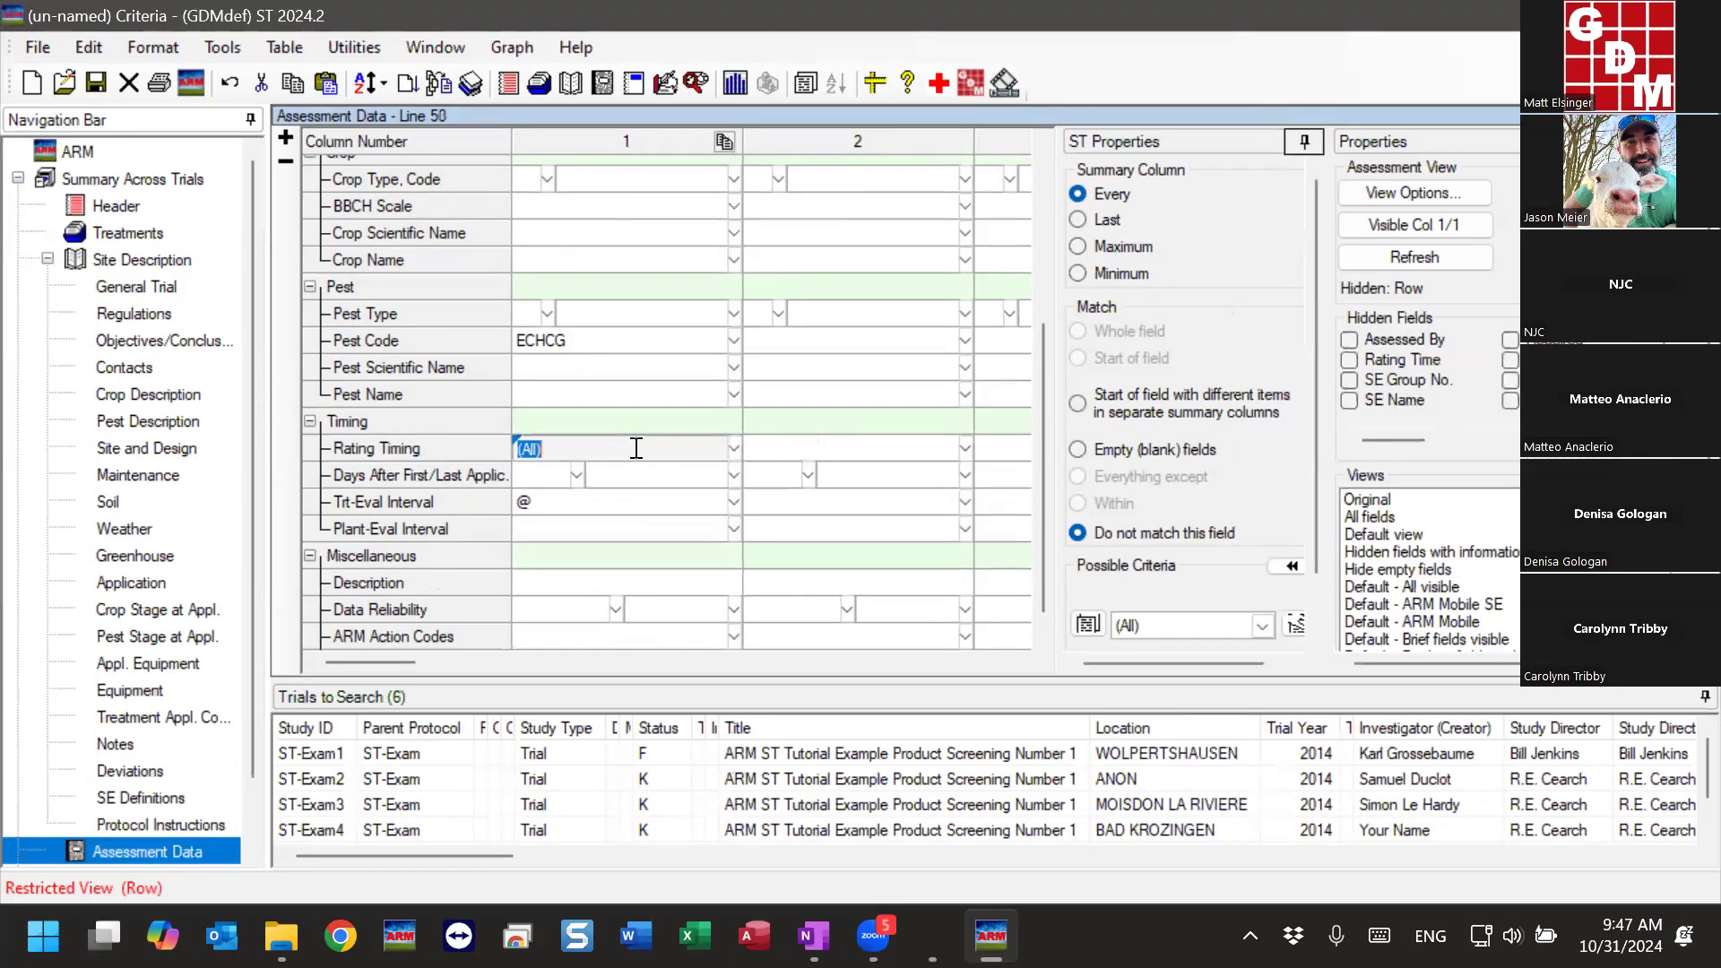
# - Look up the A1 and A2 assessment codes in the Rating Timing list, and close it without choosing one
pyautogui.click(733, 448)
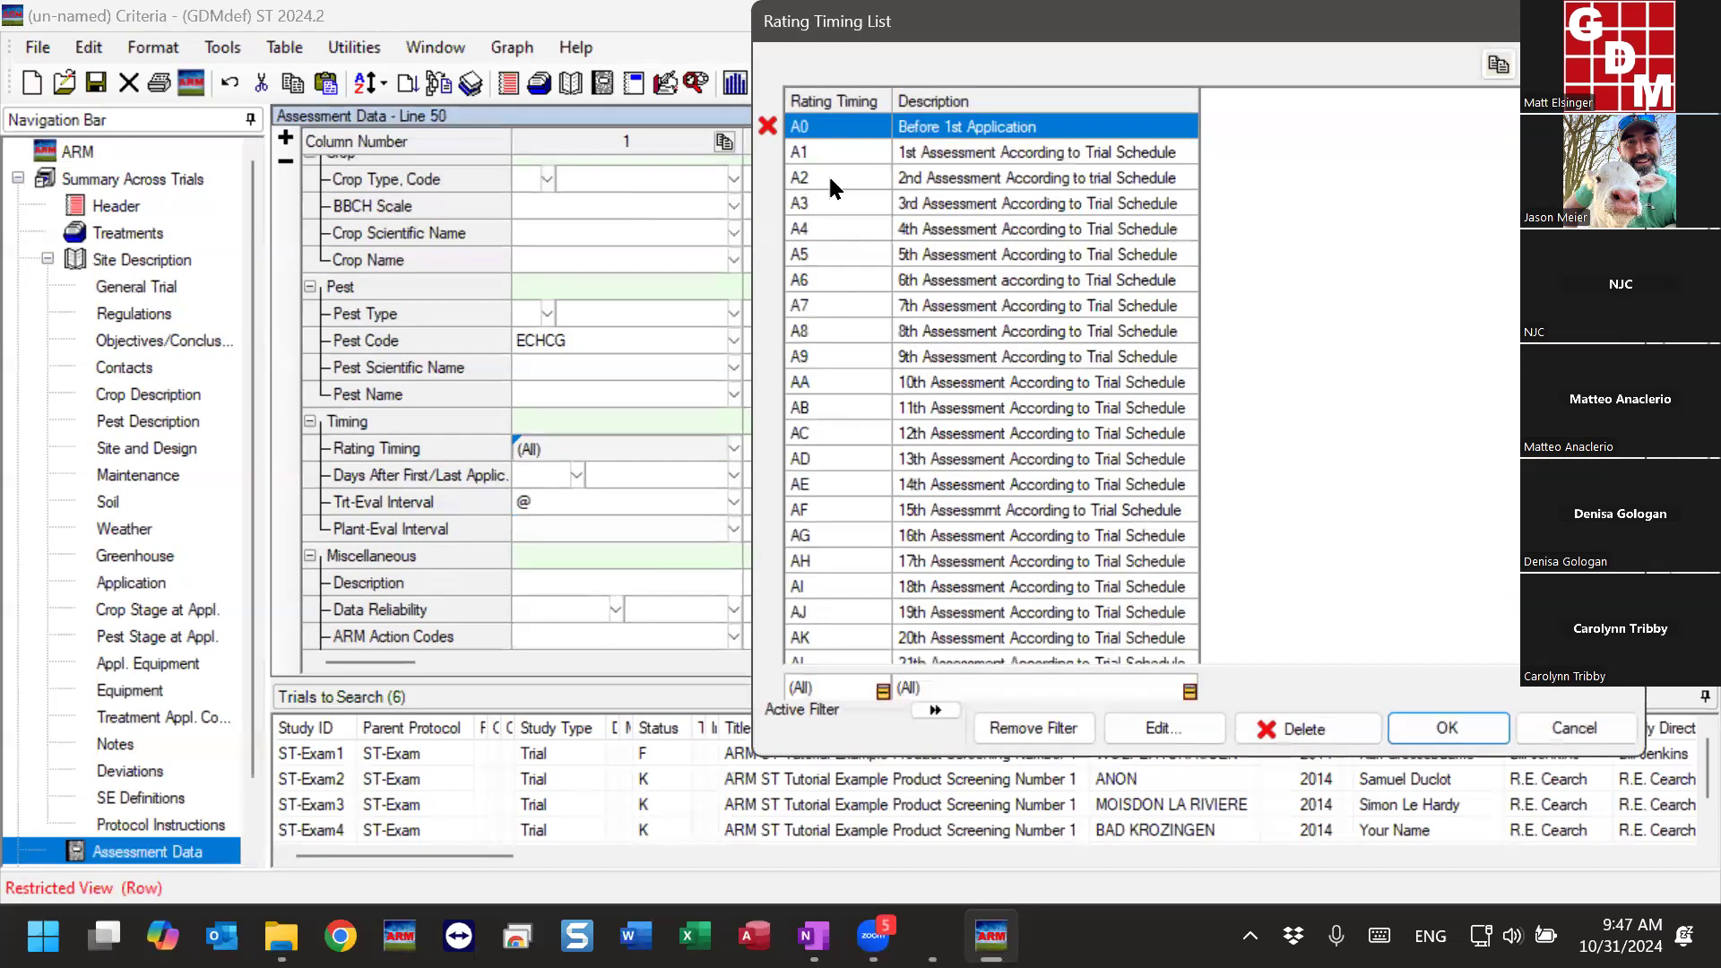
pyautogui.click(834, 178)
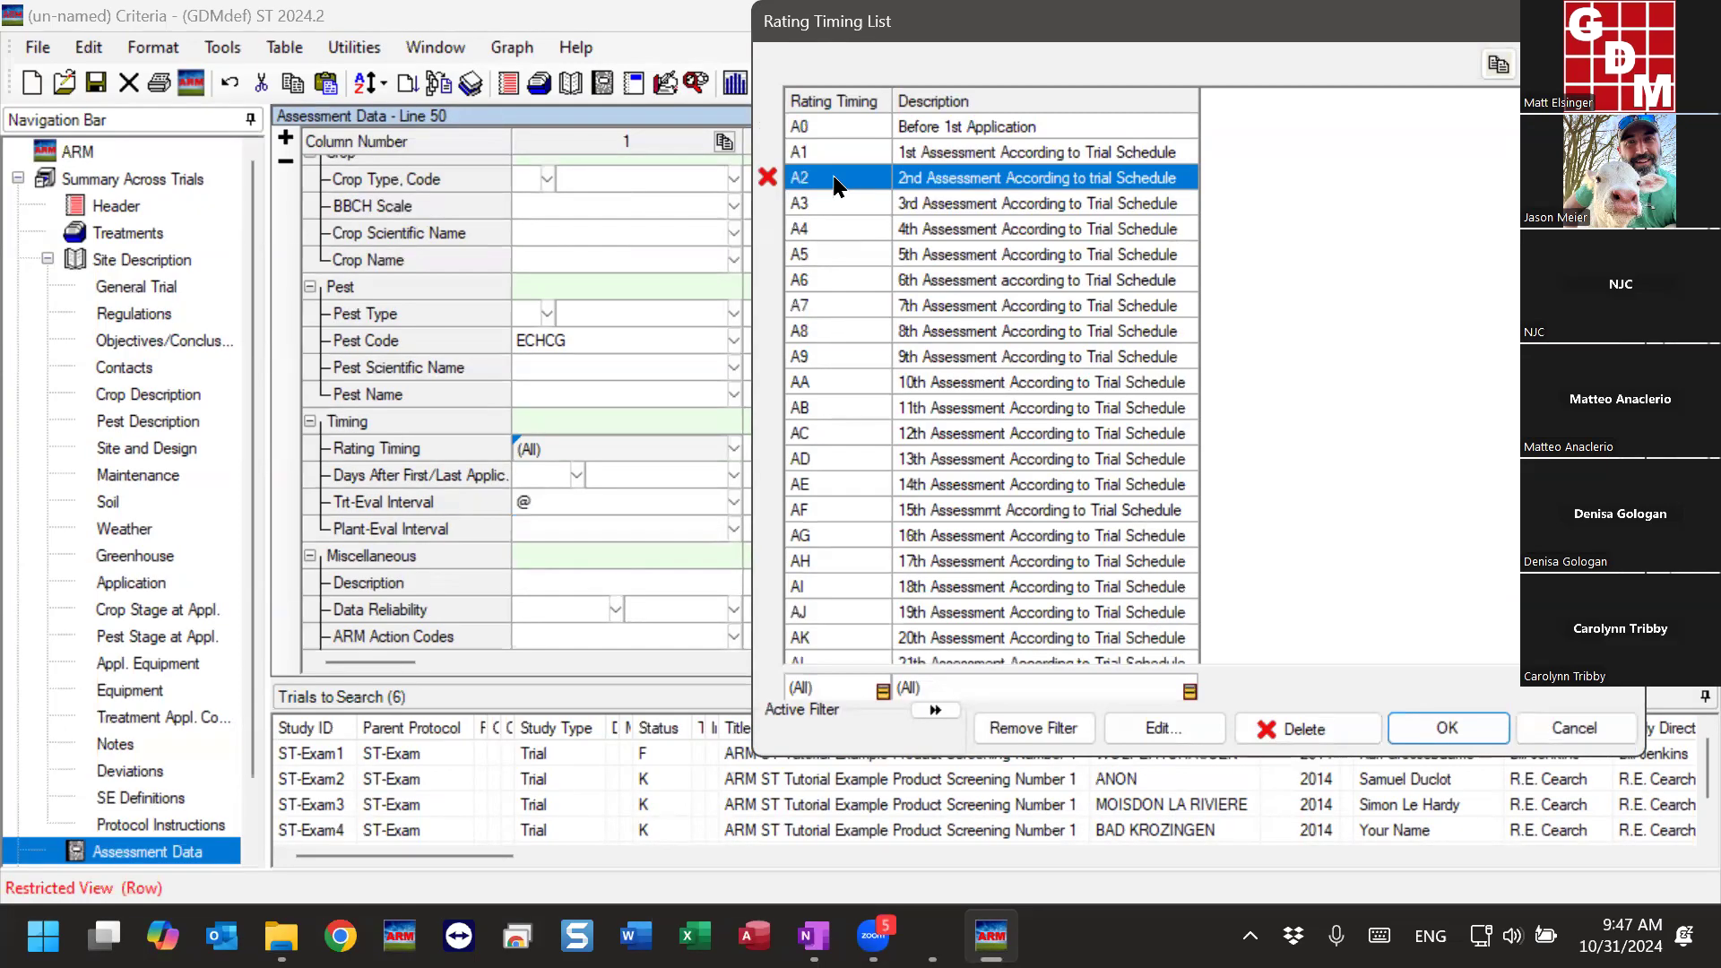
pyautogui.press('Up')
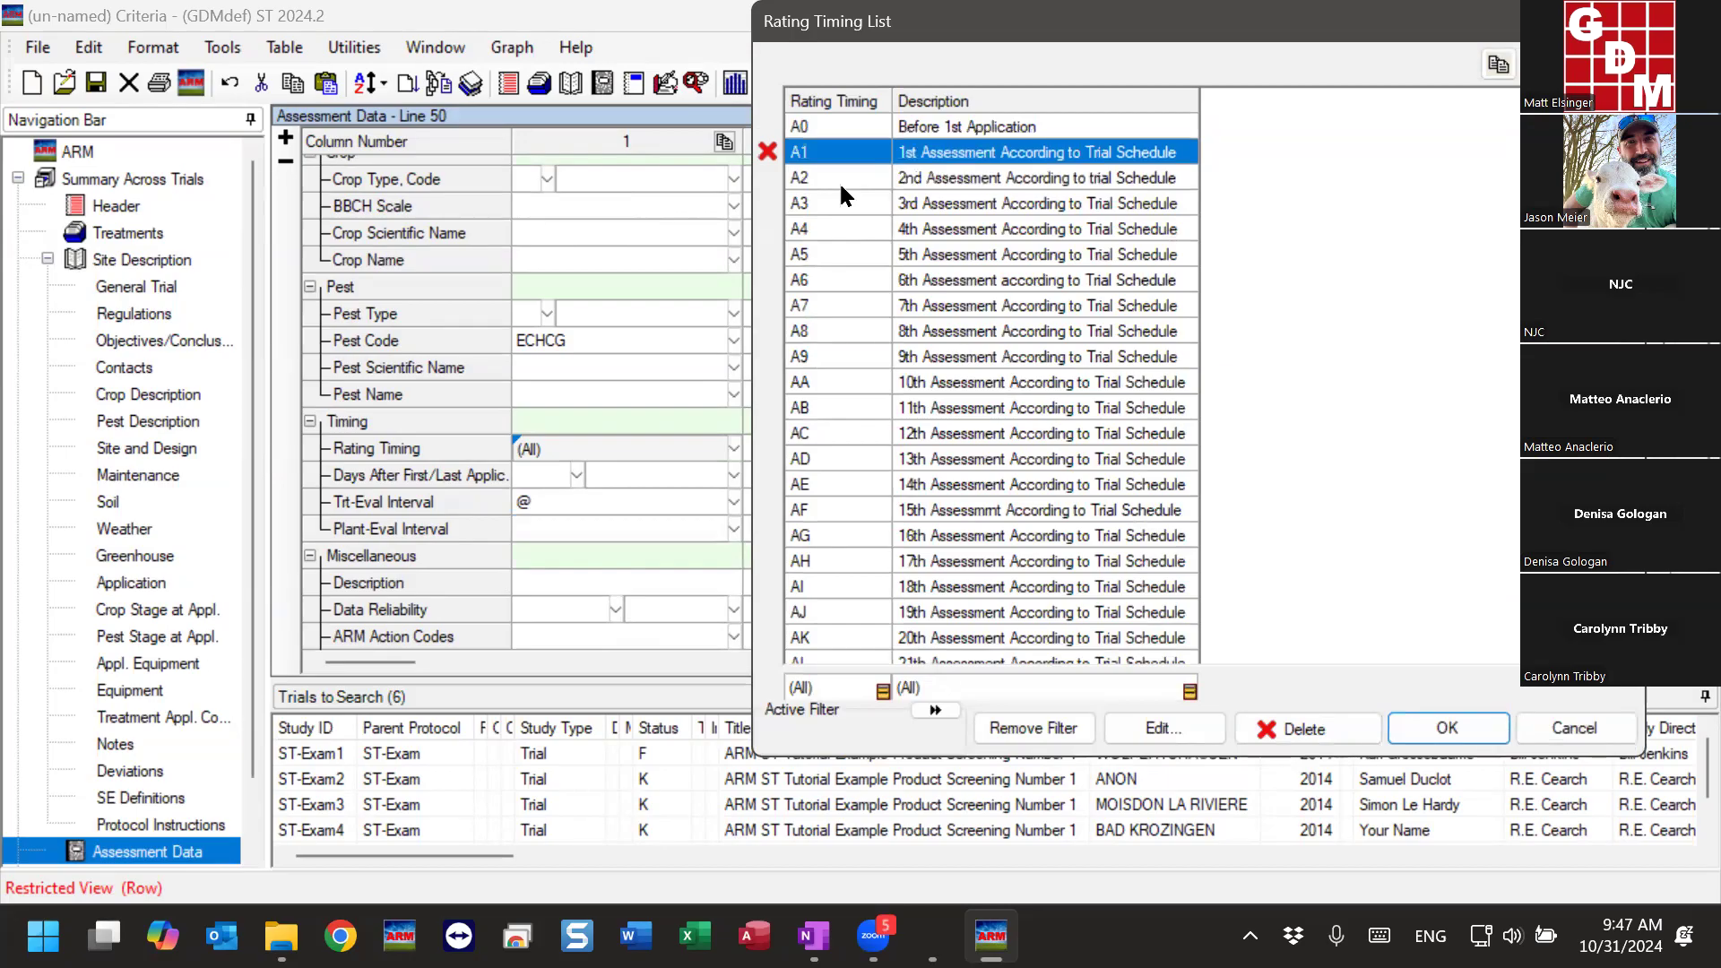
pyautogui.click(832, 184)
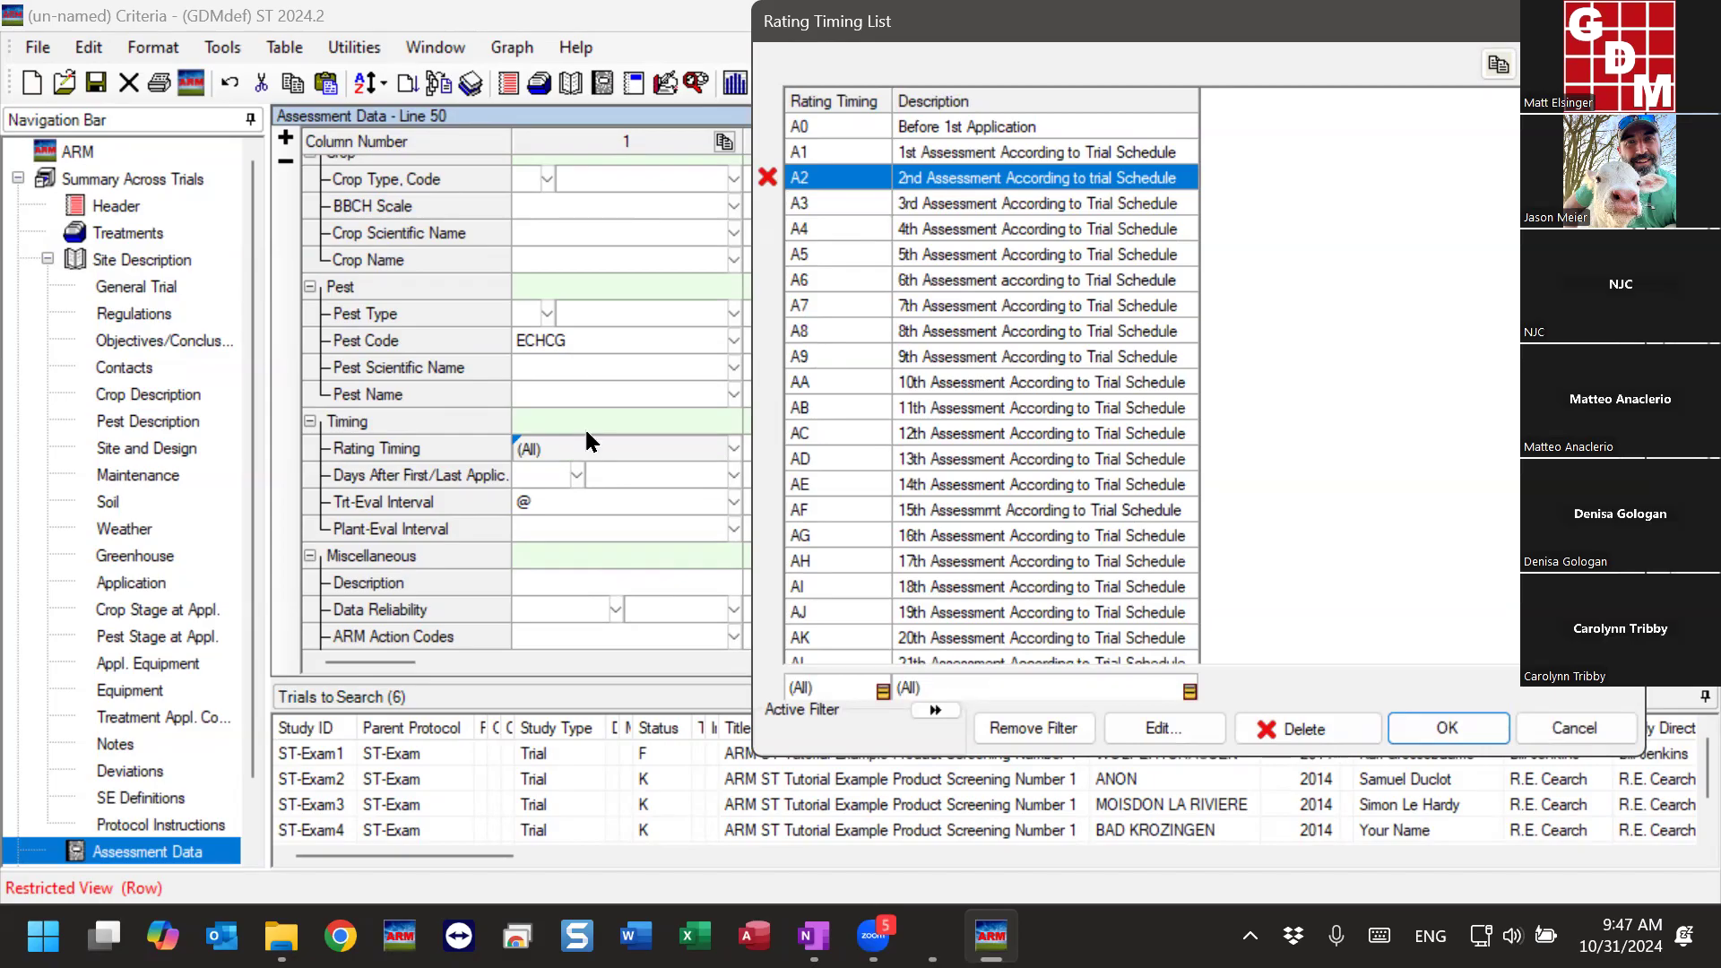
pyautogui.press('Escape')
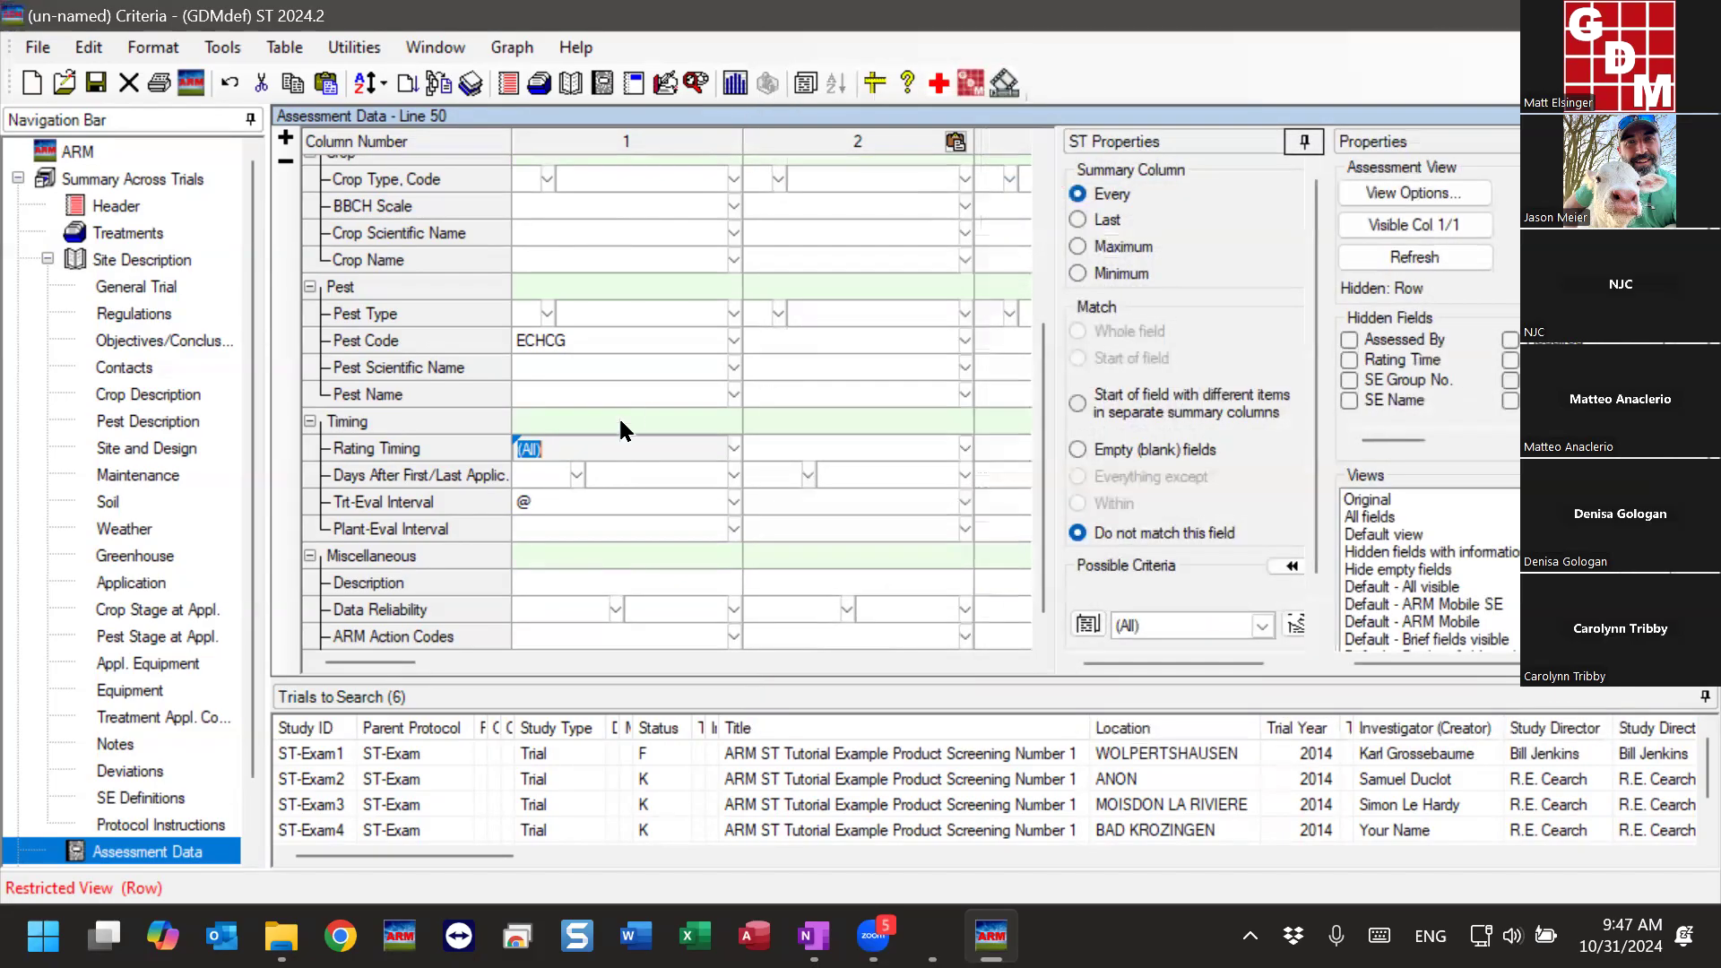
# - Try A1 as the Rating Timing criterion in assessment column 1, and clear it again
pyautogui.write('A1')
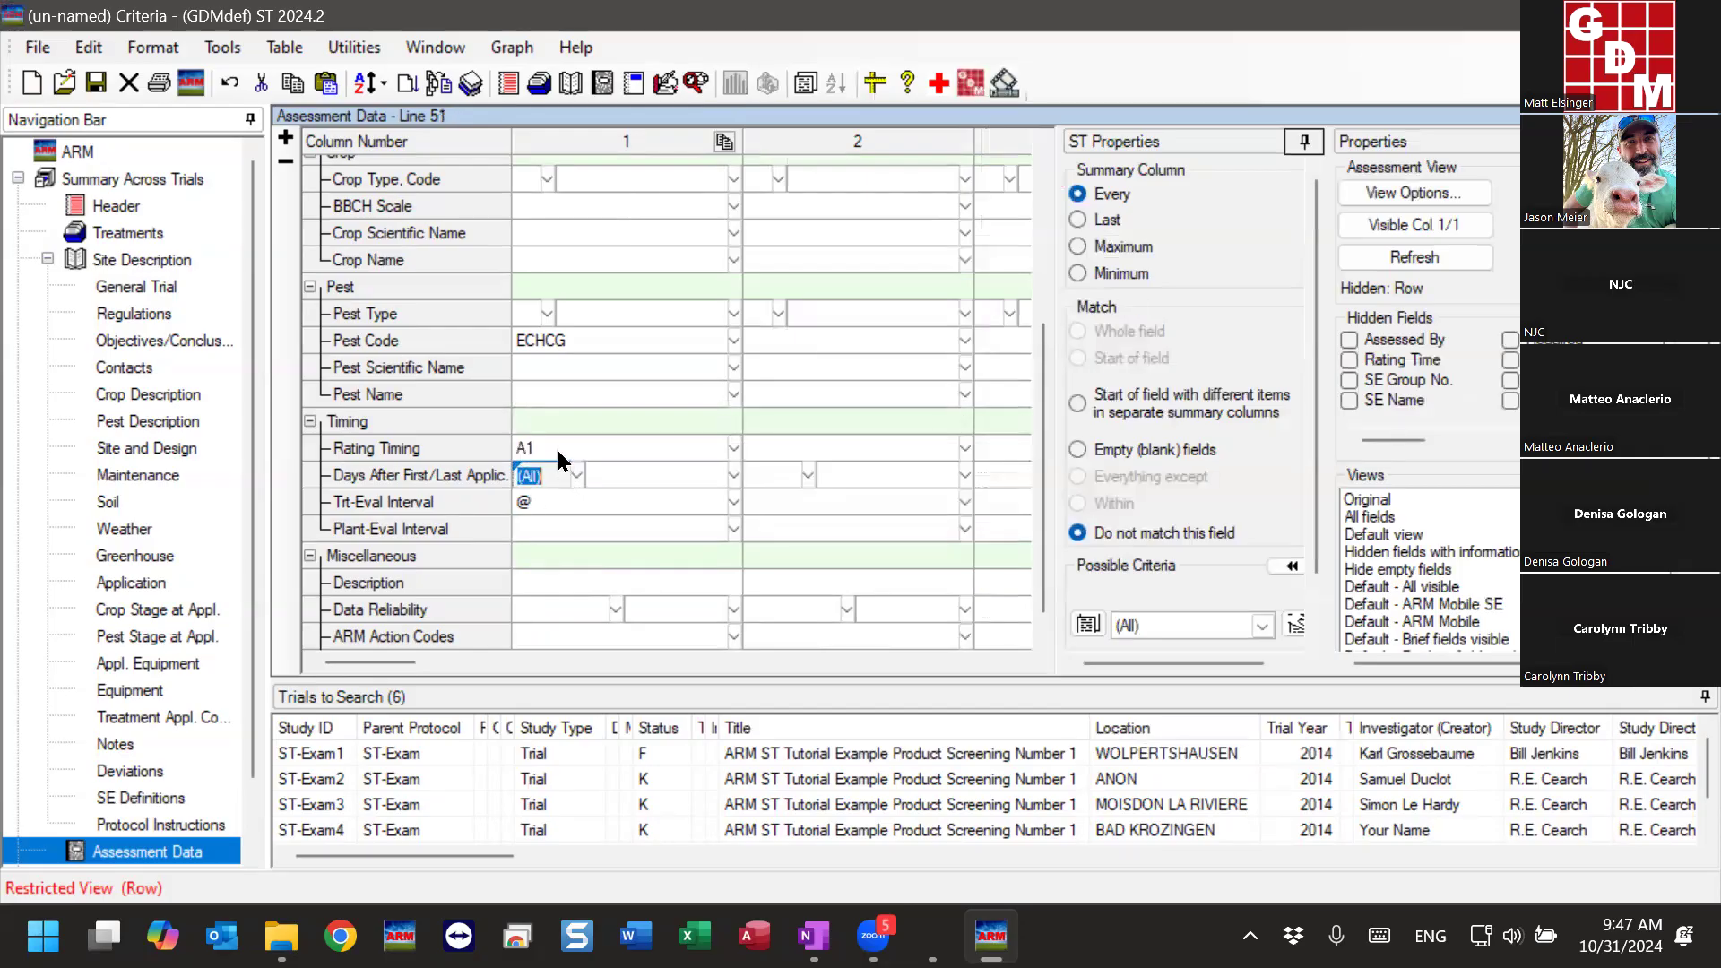
pyautogui.click(566, 446)
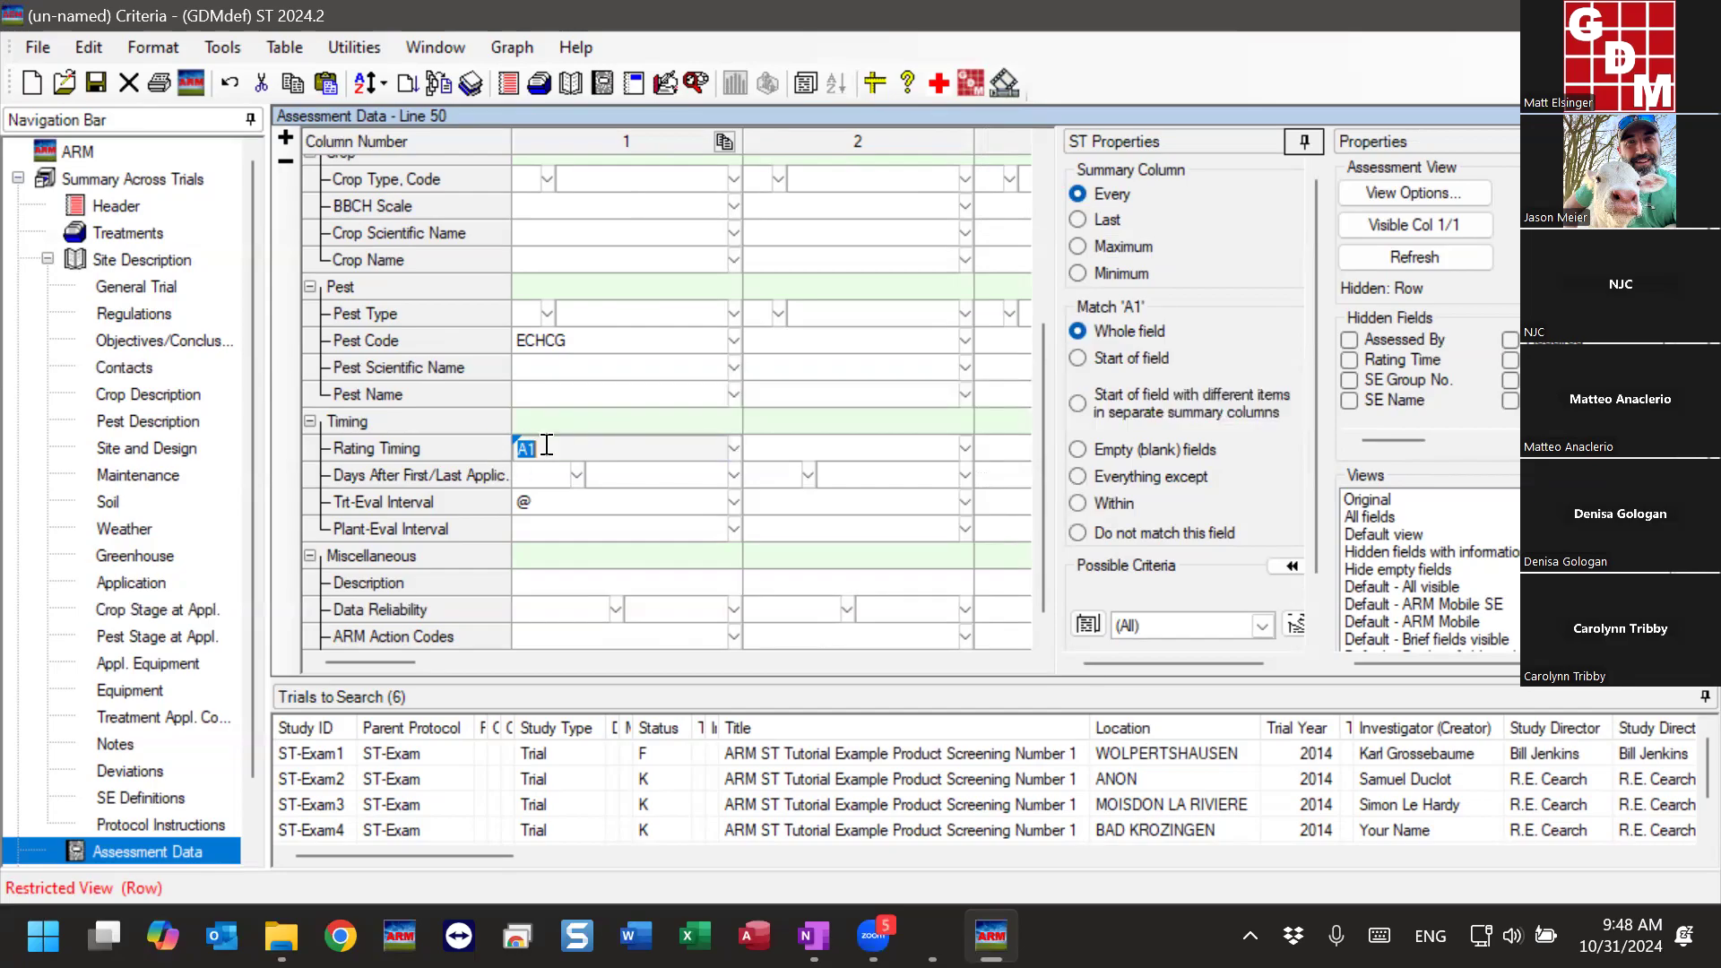
pyautogui.press('Delete')
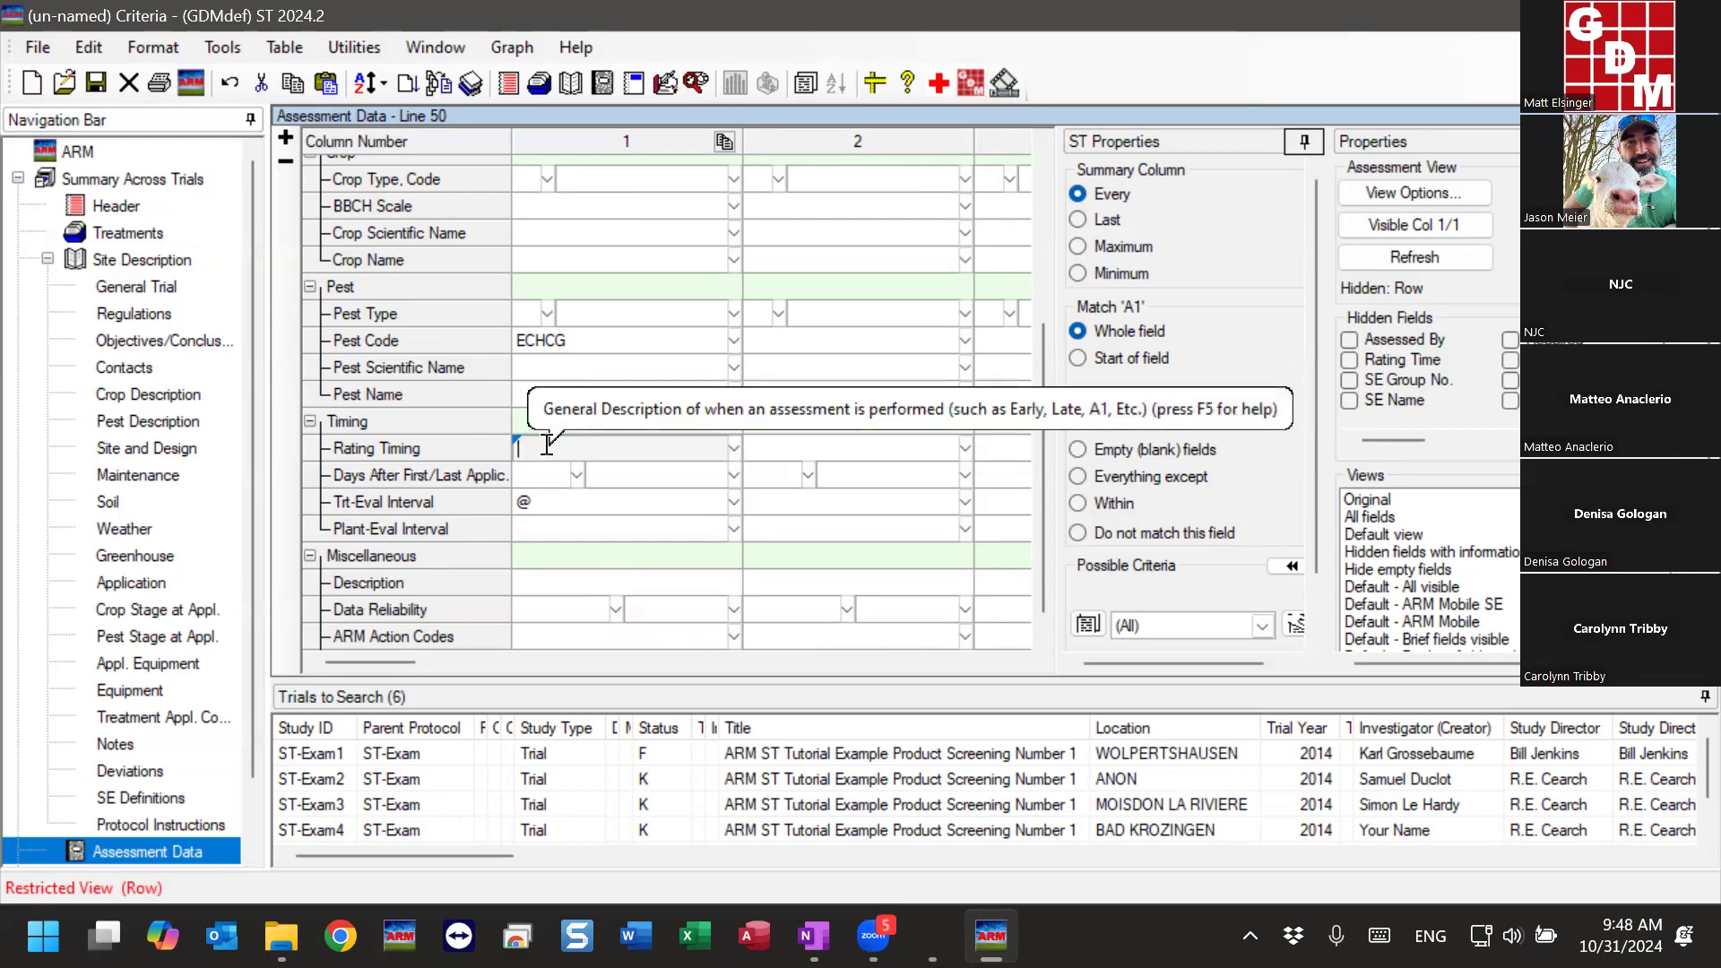
pyautogui.click(585, 502)
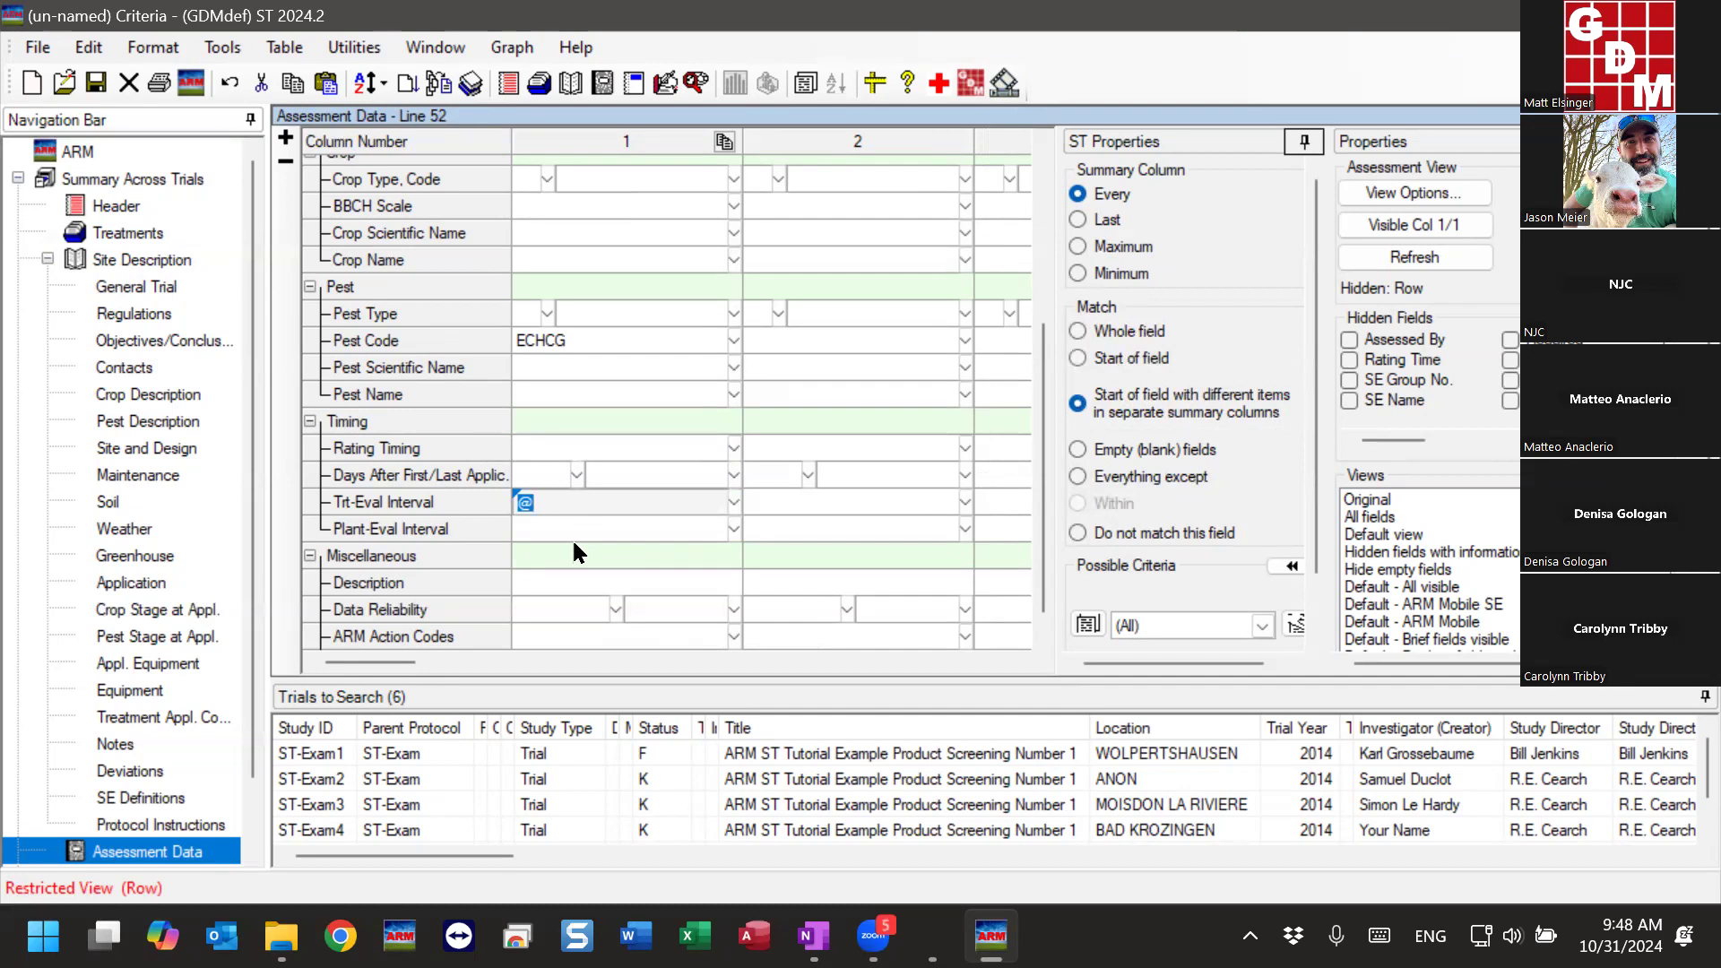
# - Clear the Trt-Eval Interval criterion in assessment column 1
pyautogui.press('Delete')
pyautogui.press('Down')
pyautogui.click(583, 503)
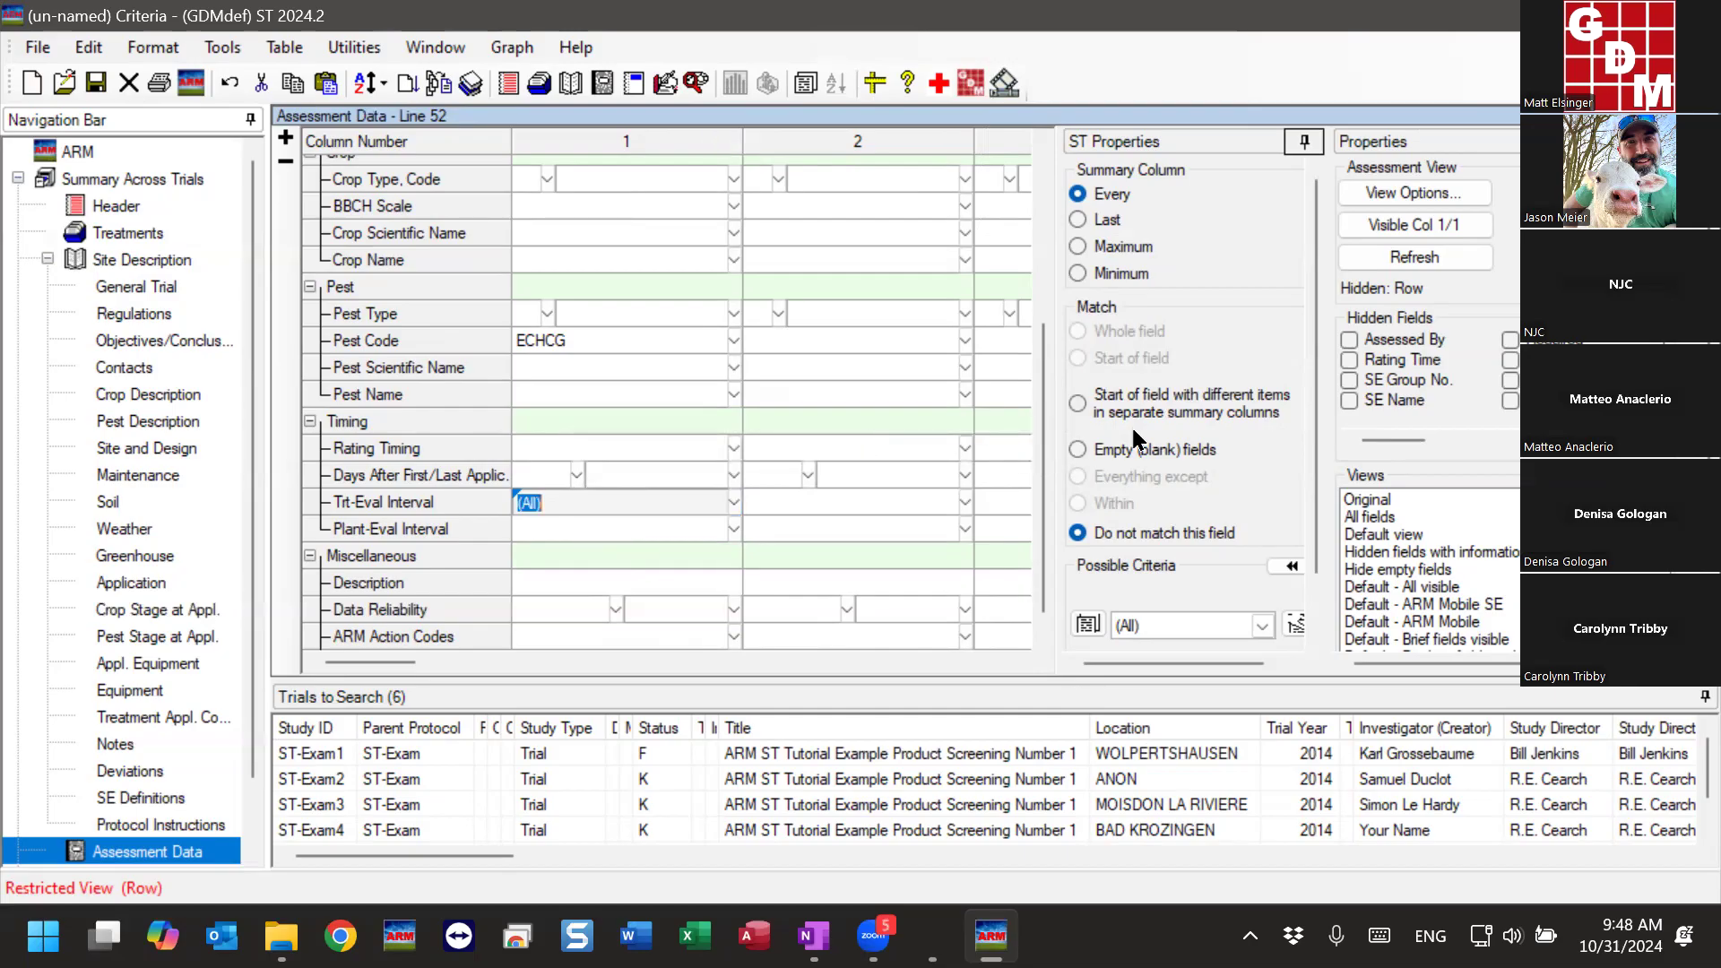
# - Scan the six selected trials for possible Trt-Eval Interval criteria, matching existing entries with cascading filters
pyautogui.moveTo(1315, 320); pyautogui.dragTo(1314, 538)
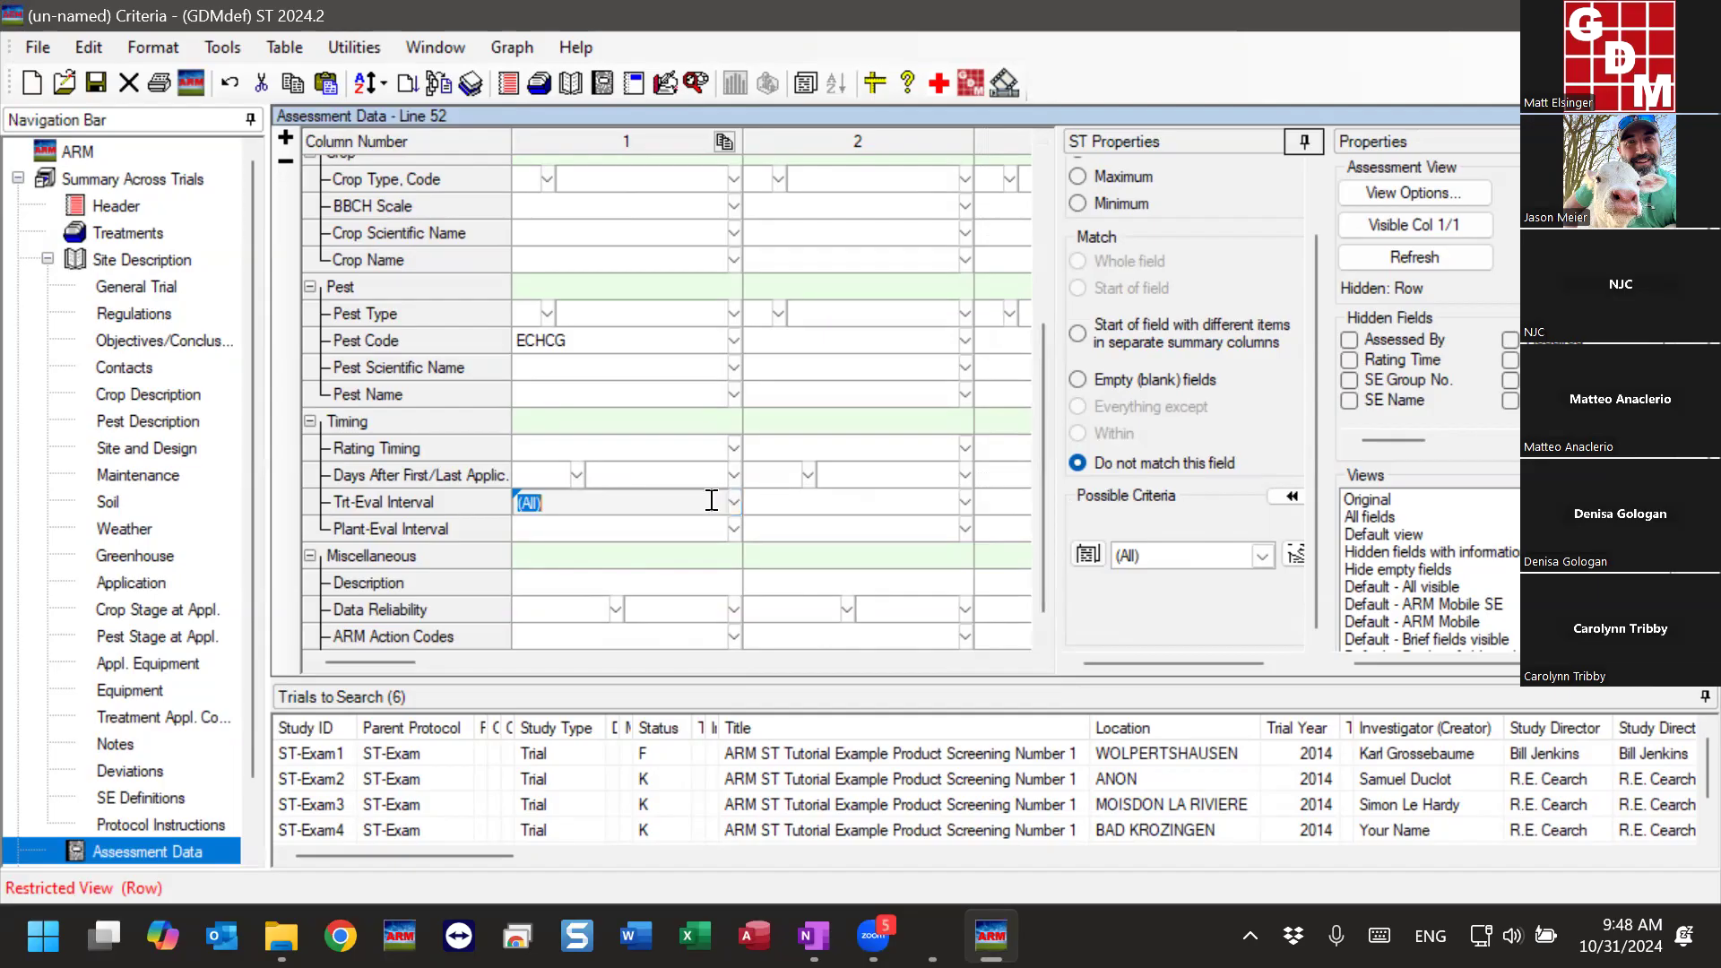
pyautogui.click(635, 334)
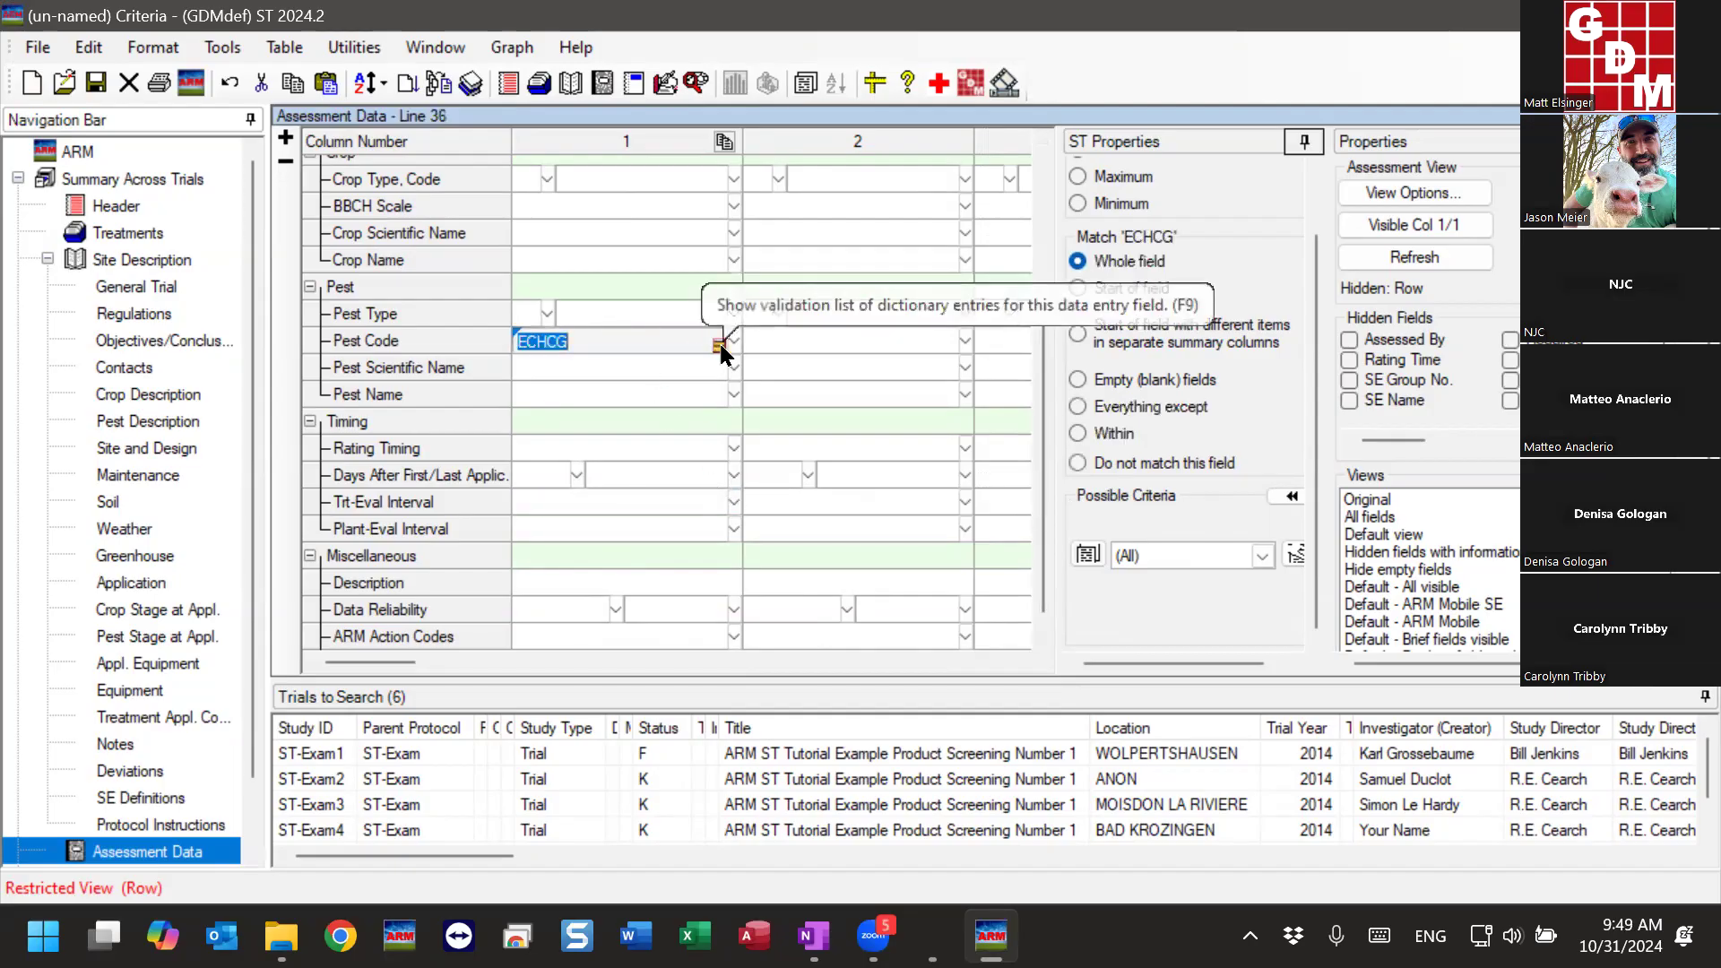
pyautogui.click(572, 500)
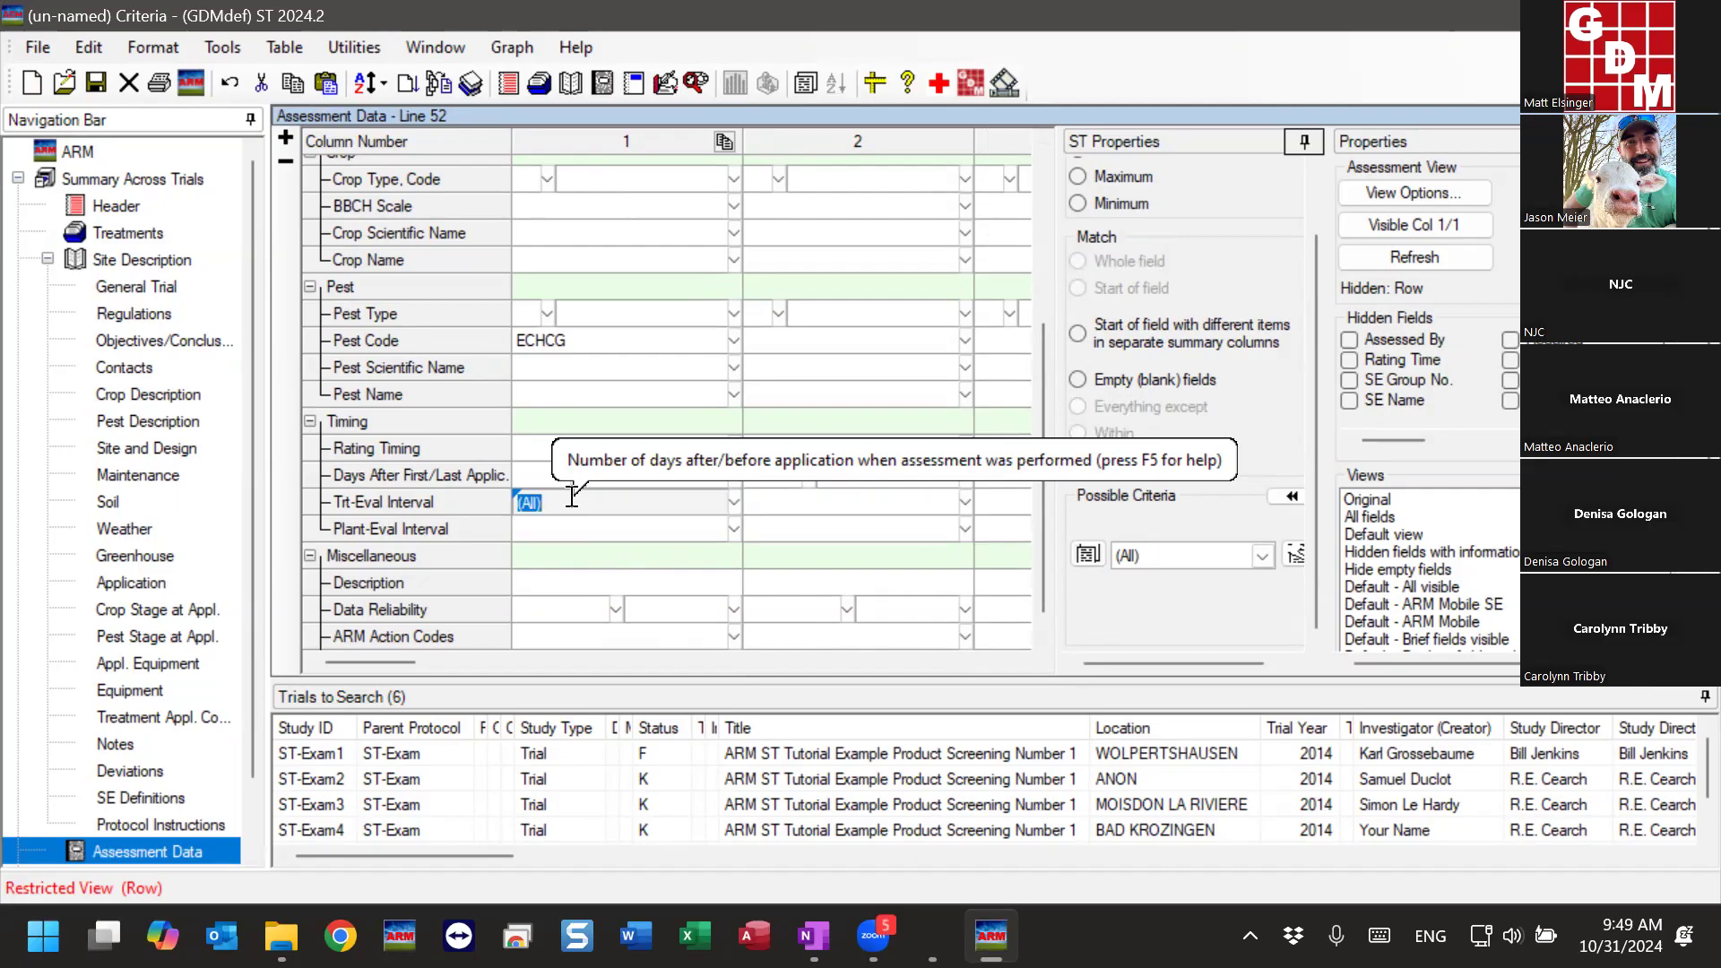
pyautogui.click(1088, 556)
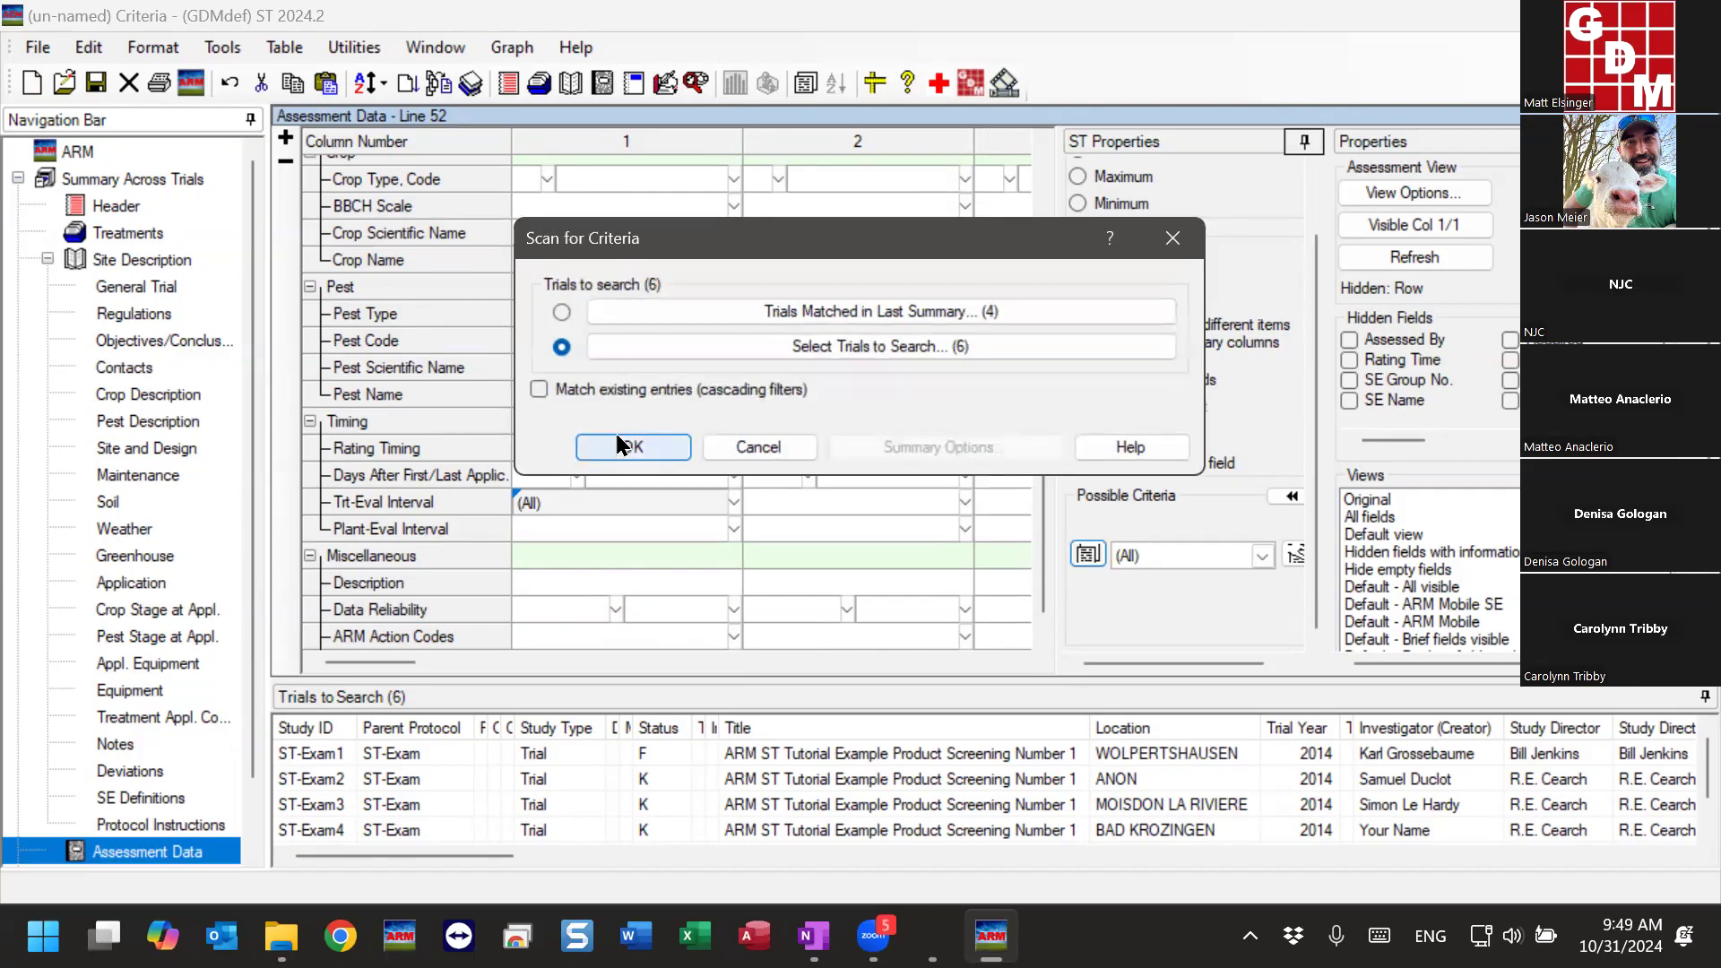
pyautogui.click(538, 391)
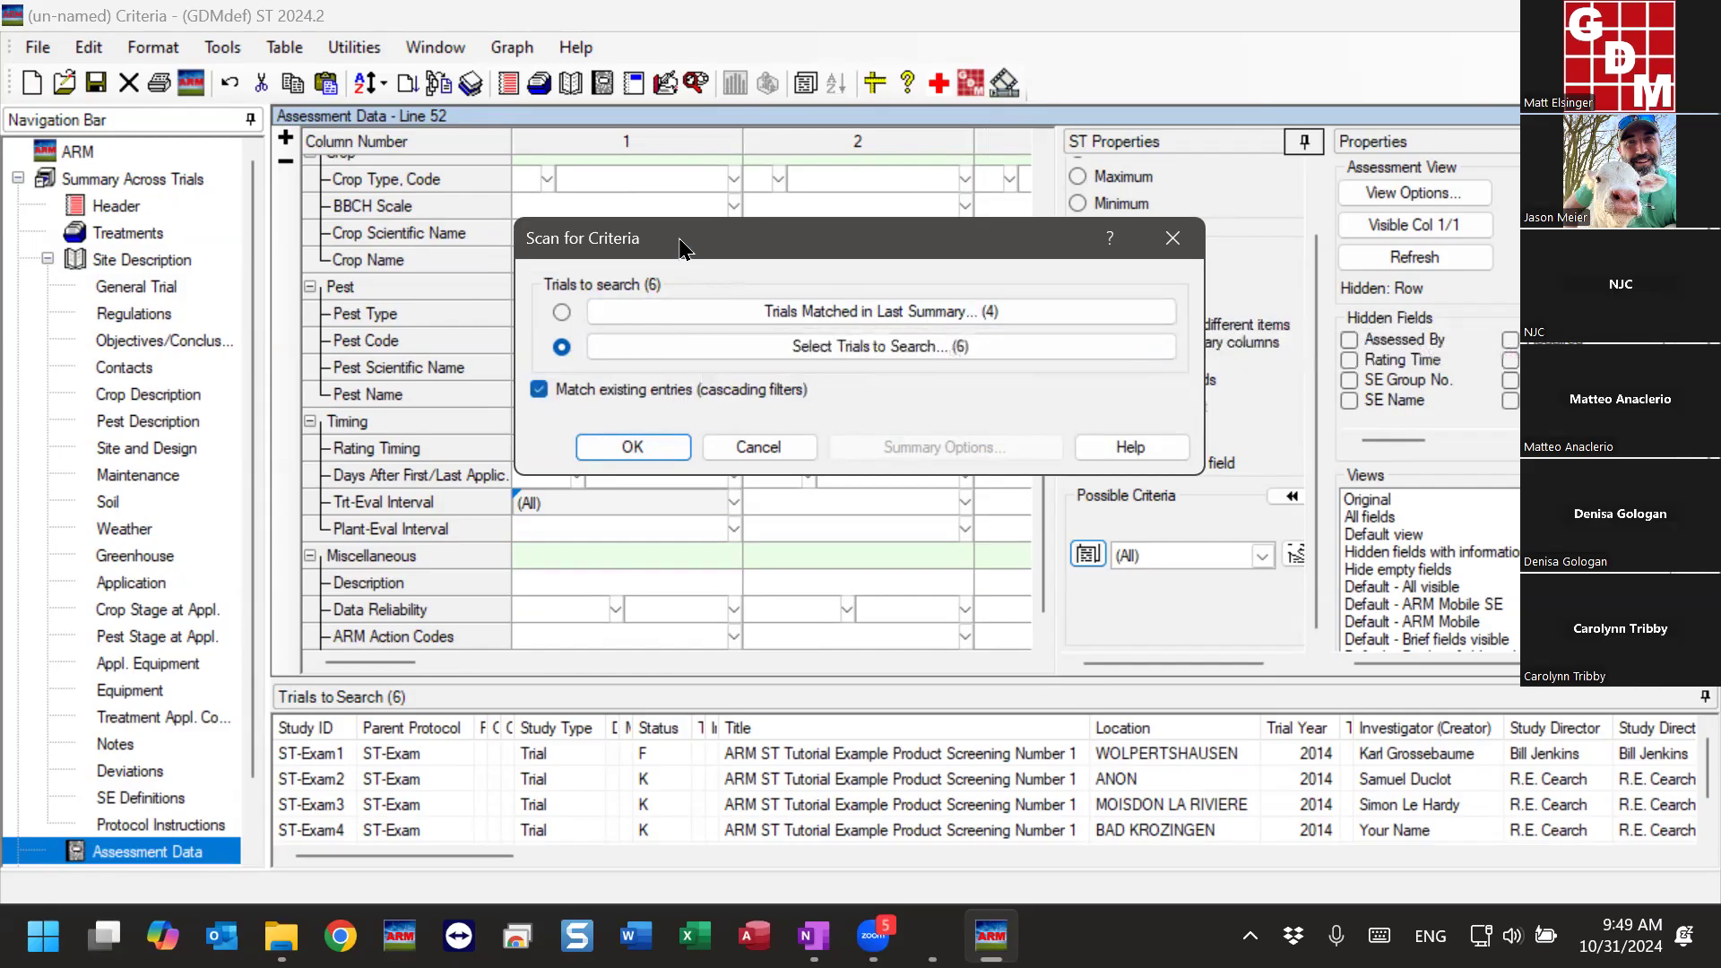
pyautogui.moveTo(681, 246); pyautogui.dragTo(1008, 257)
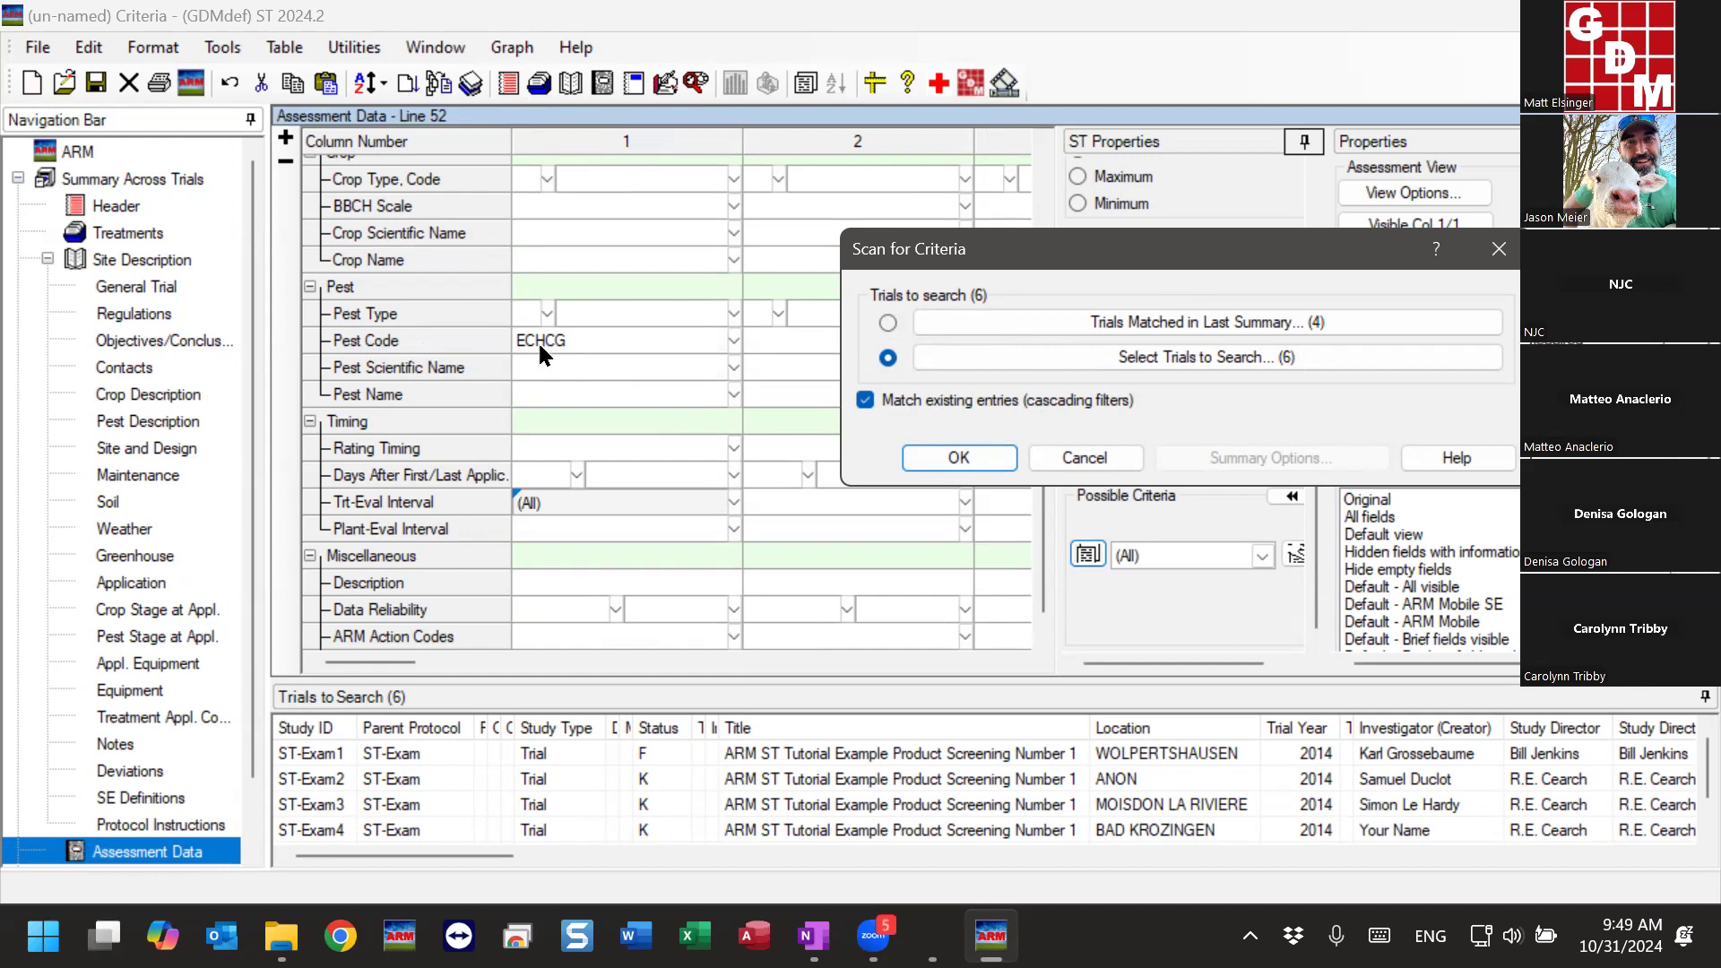
pyautogui.click(982, 460)
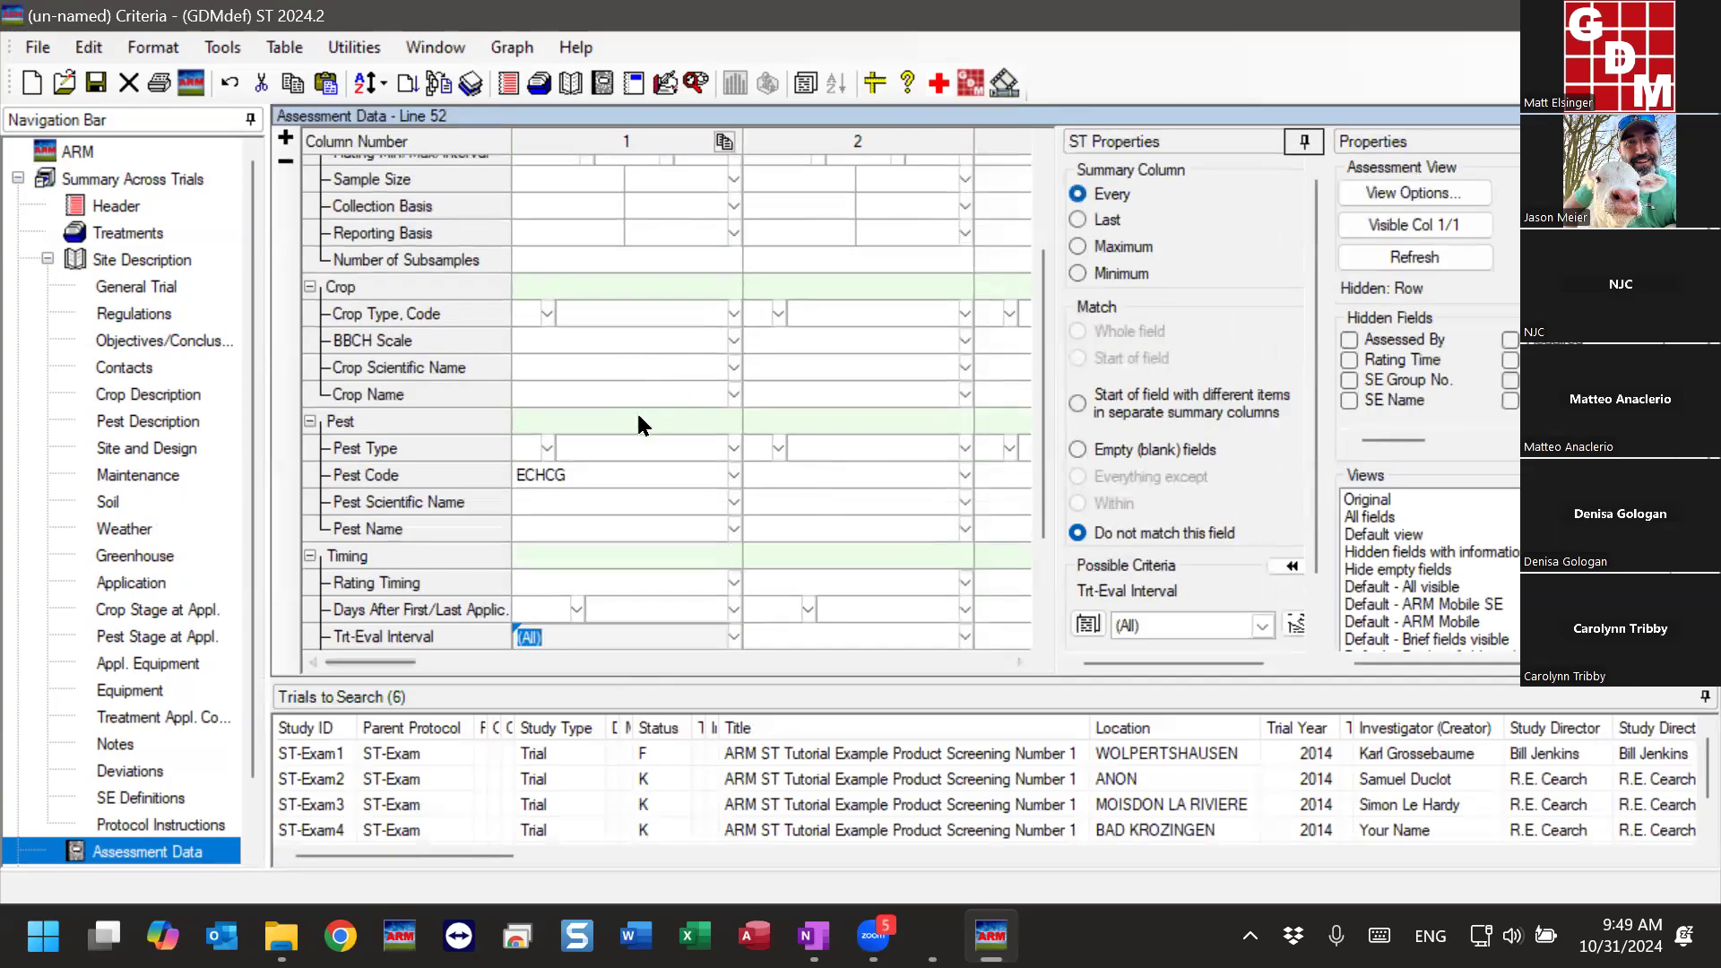
# - Set column 1's Trt-Eval Interval to the range 13-17 DA-B by combining 13, 16 and 17 DA-B
pyautogui.scroll(-2, 645, 424)
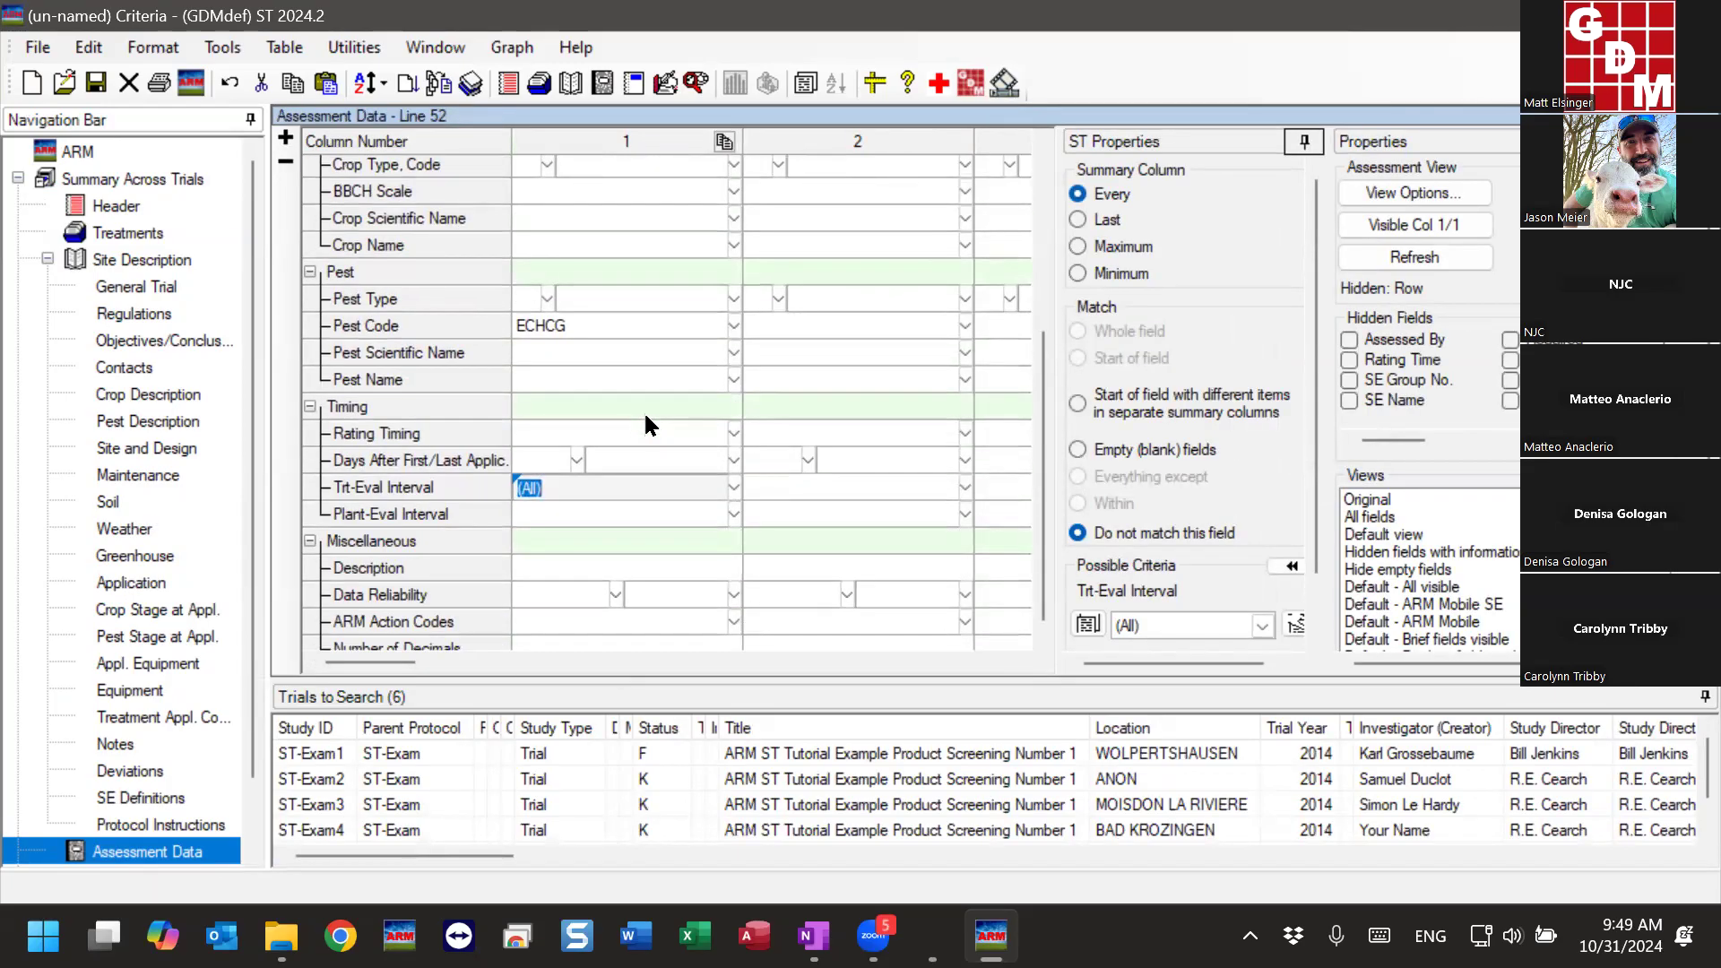
pyautogui.click(1263, 626)
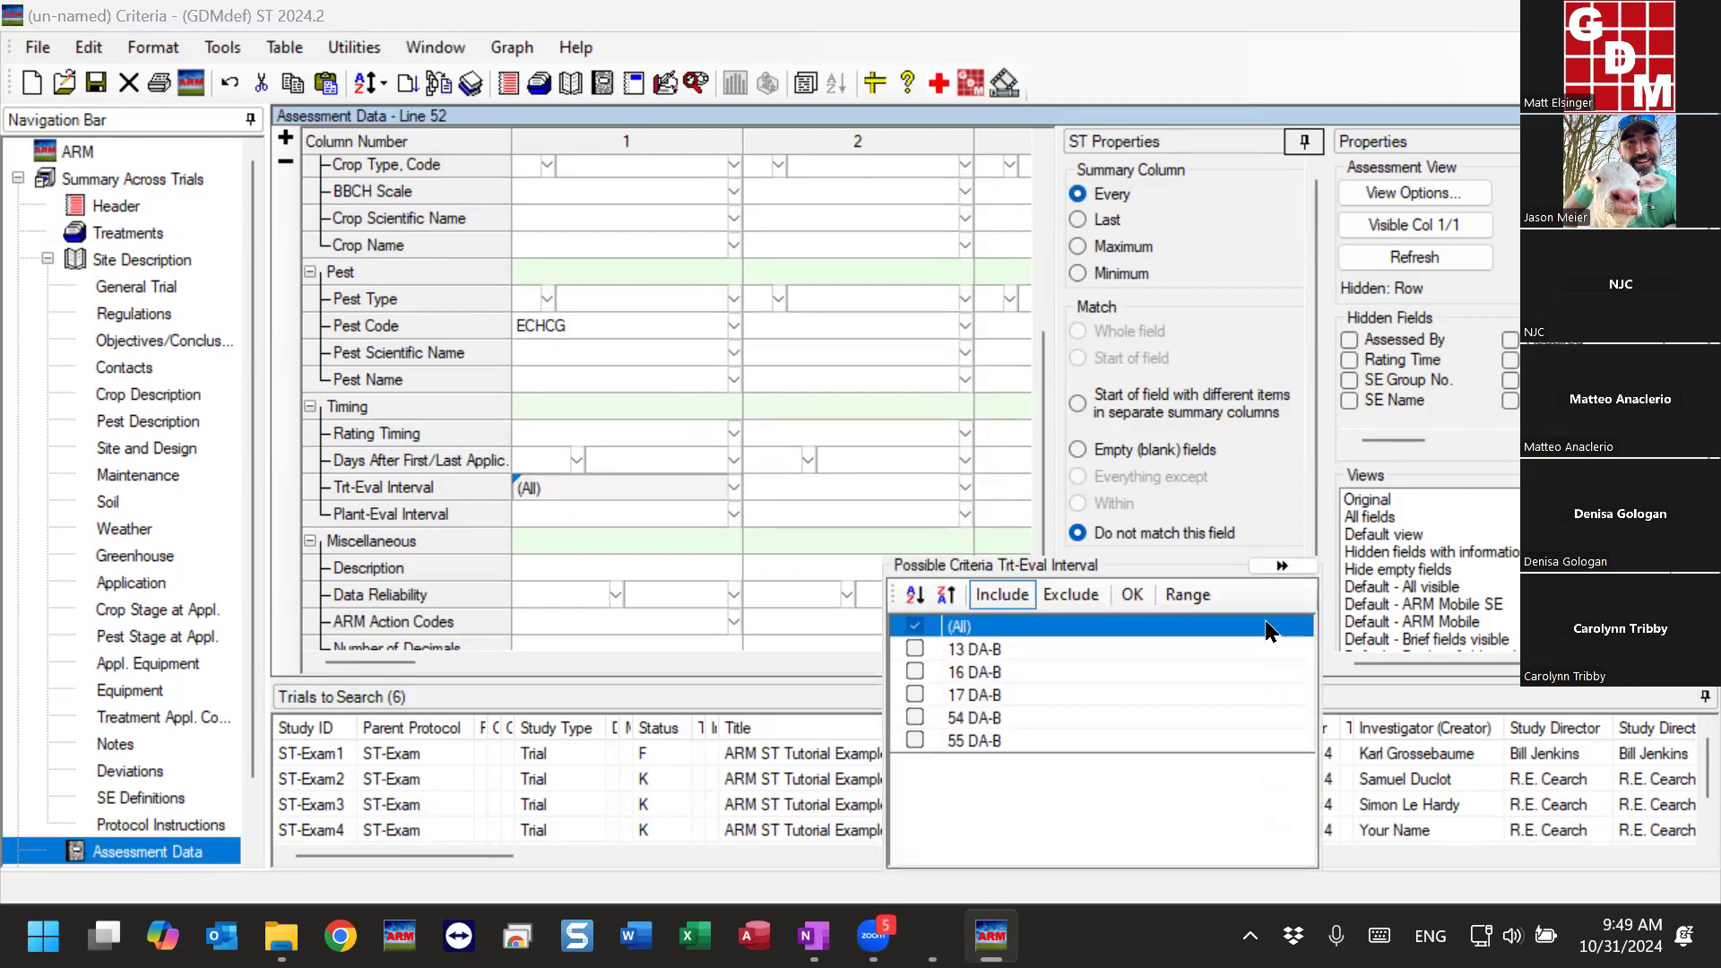
pyautogui.click(916, 649)
pyautogui.click(915, 673)
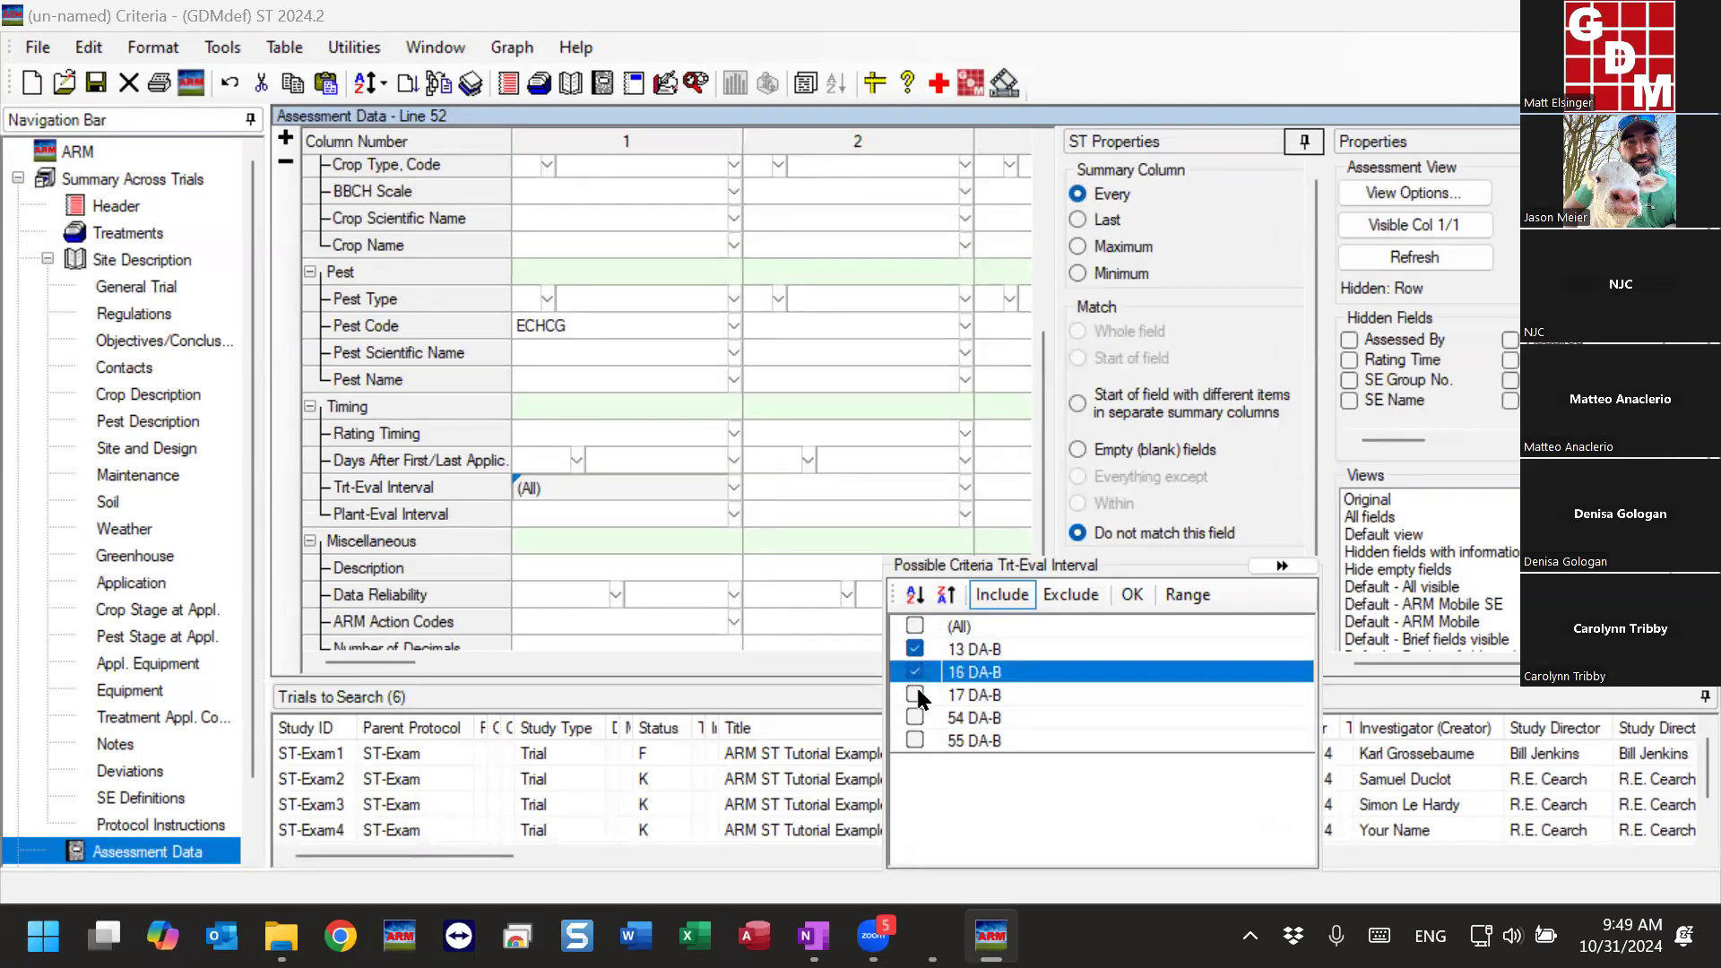
pyautogui.click(916, 696)
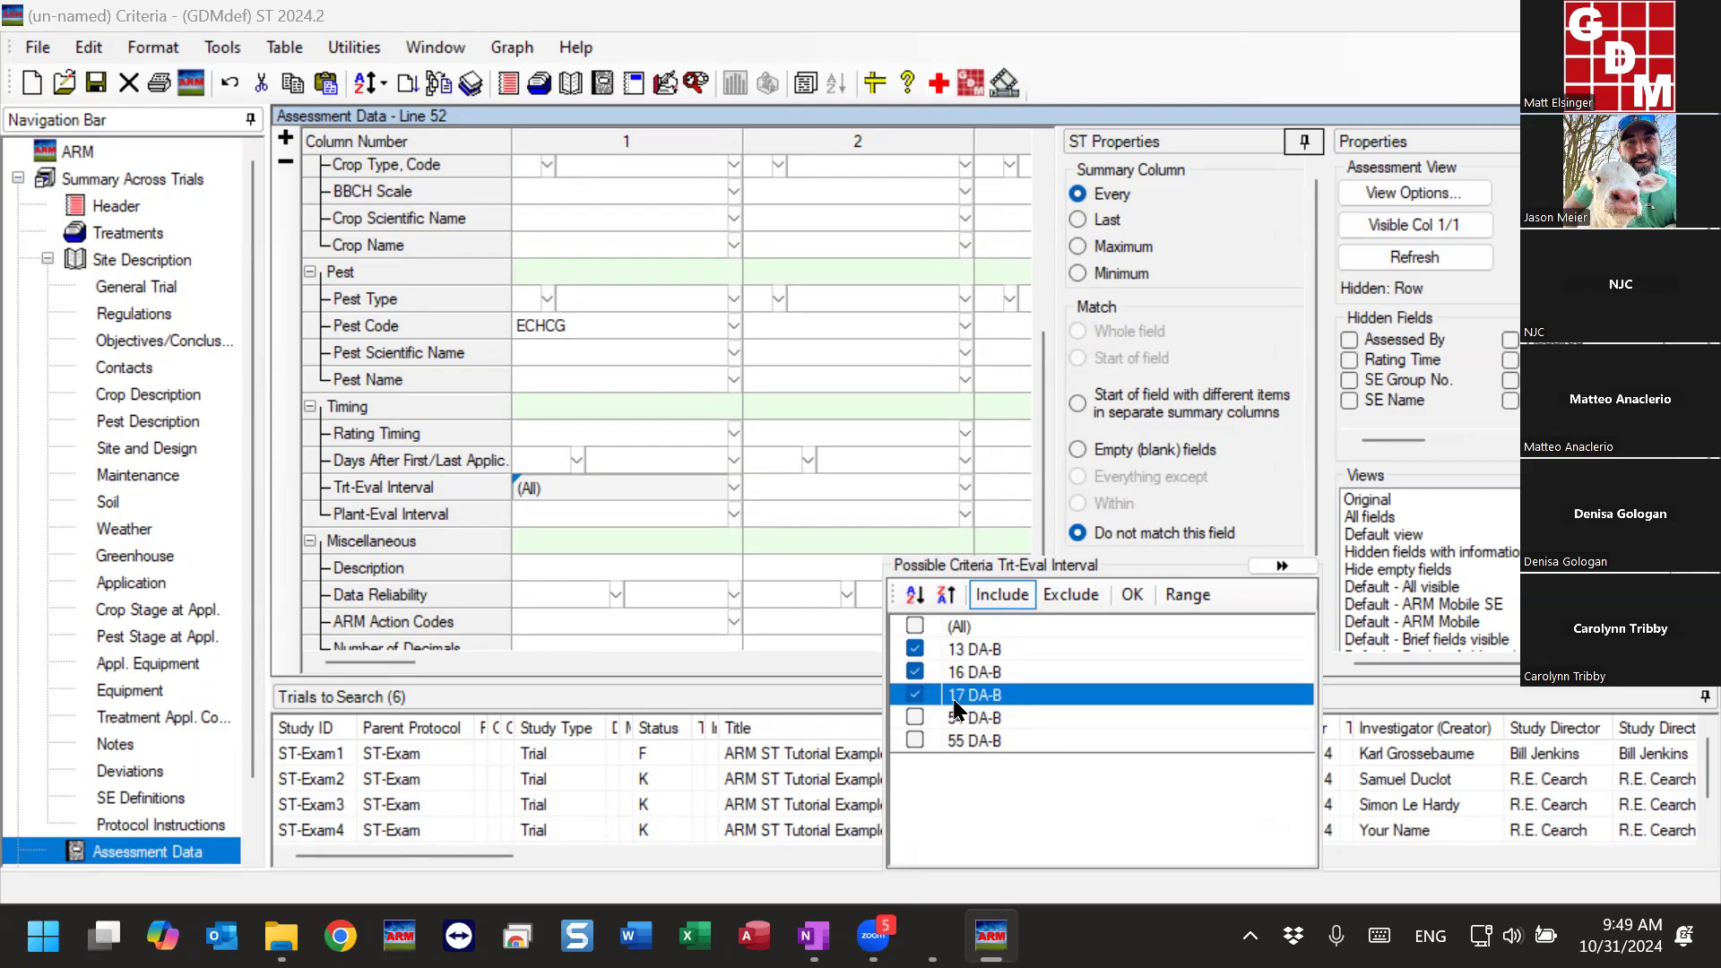
pyautogui.click(1202, 597)
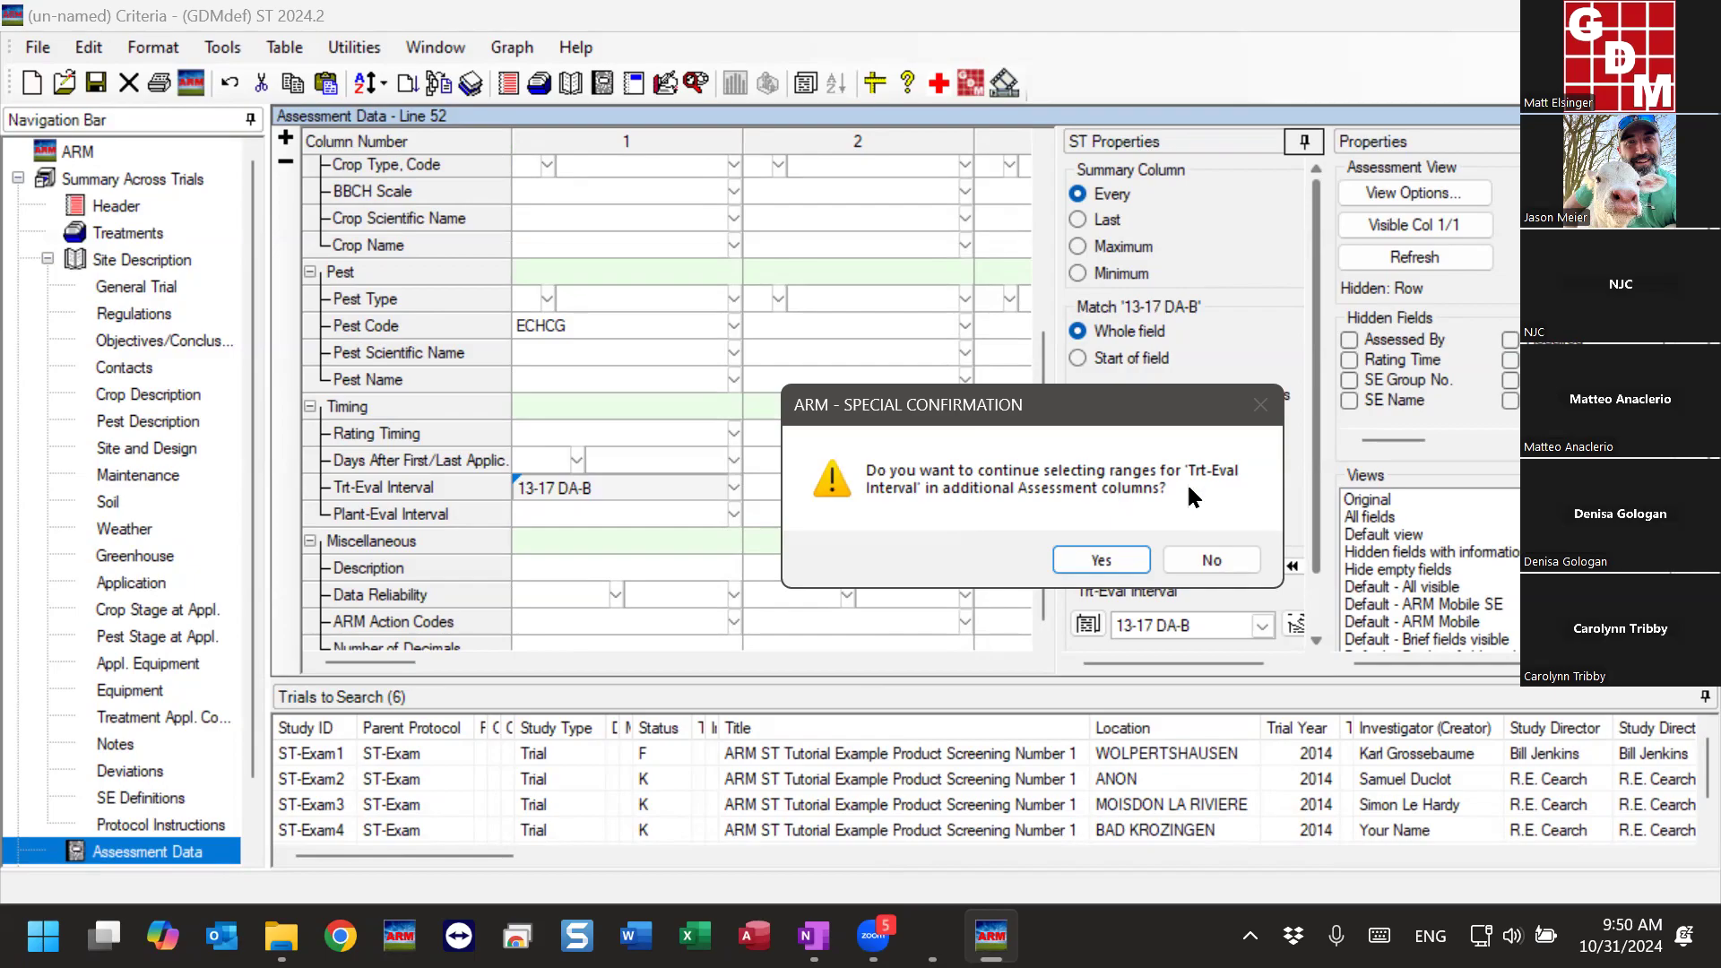
# - Continue range selection in column 2, combine 54 and 55 DA-B as 54-55 DA-B, and decline further columns
pyautogui.click(1102, 560)
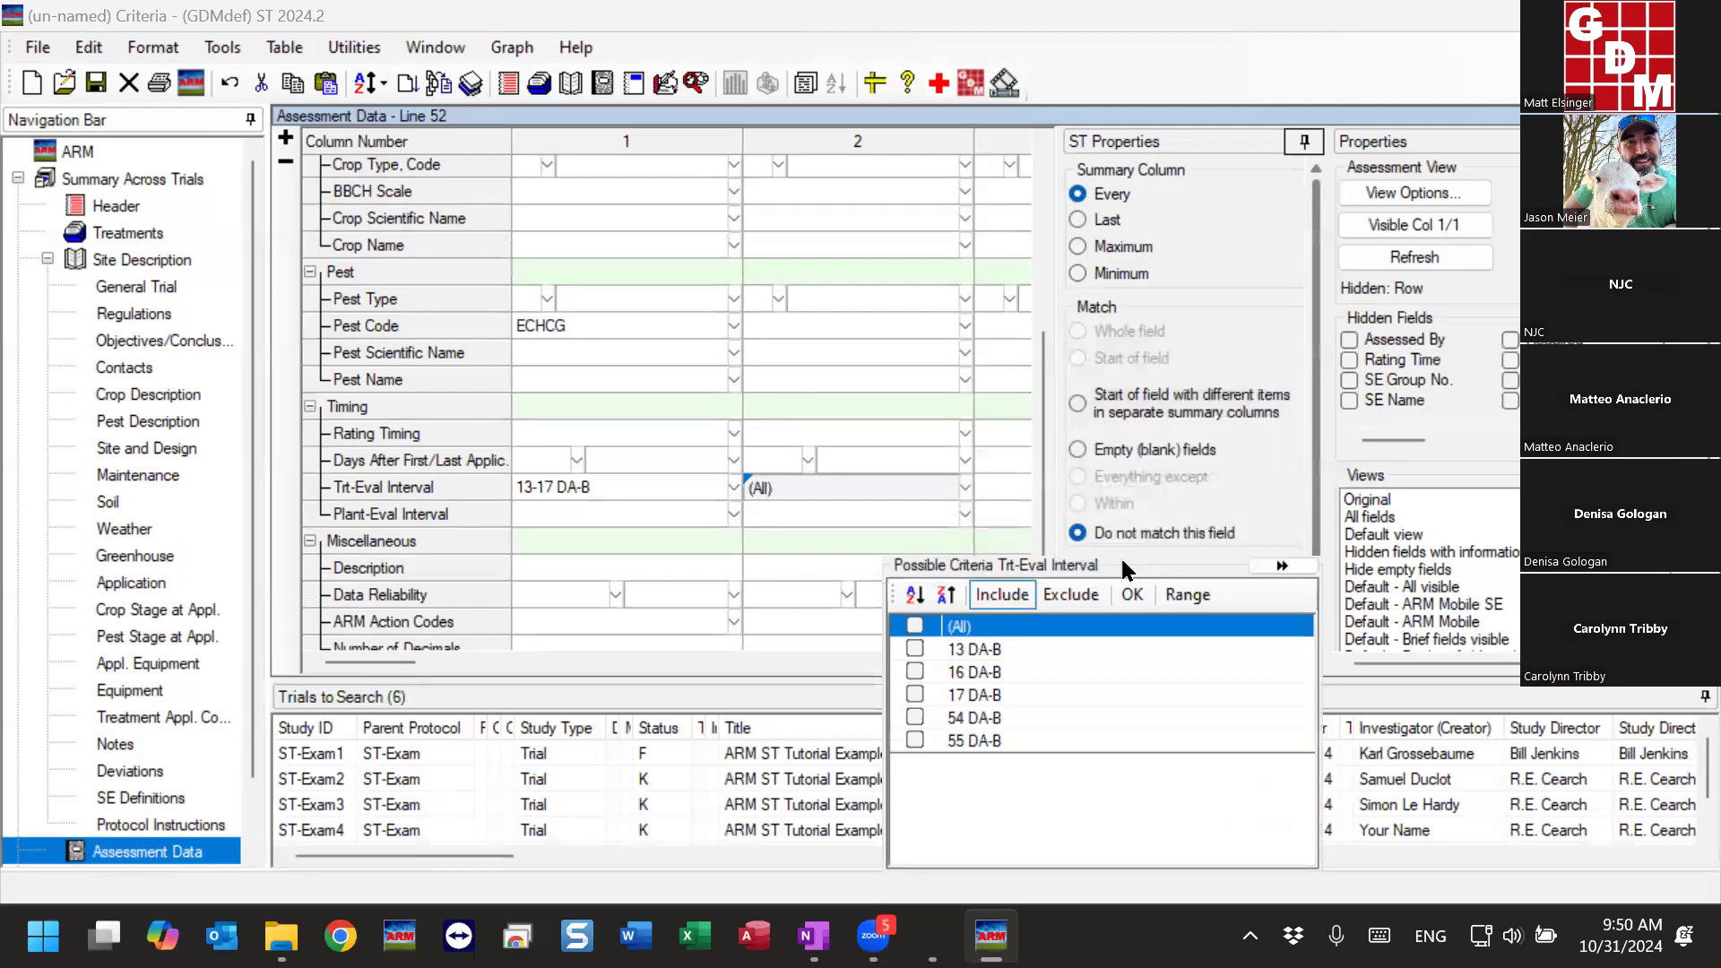
pyautogui.click(913, 718)
pyautogui.click(913, 739)
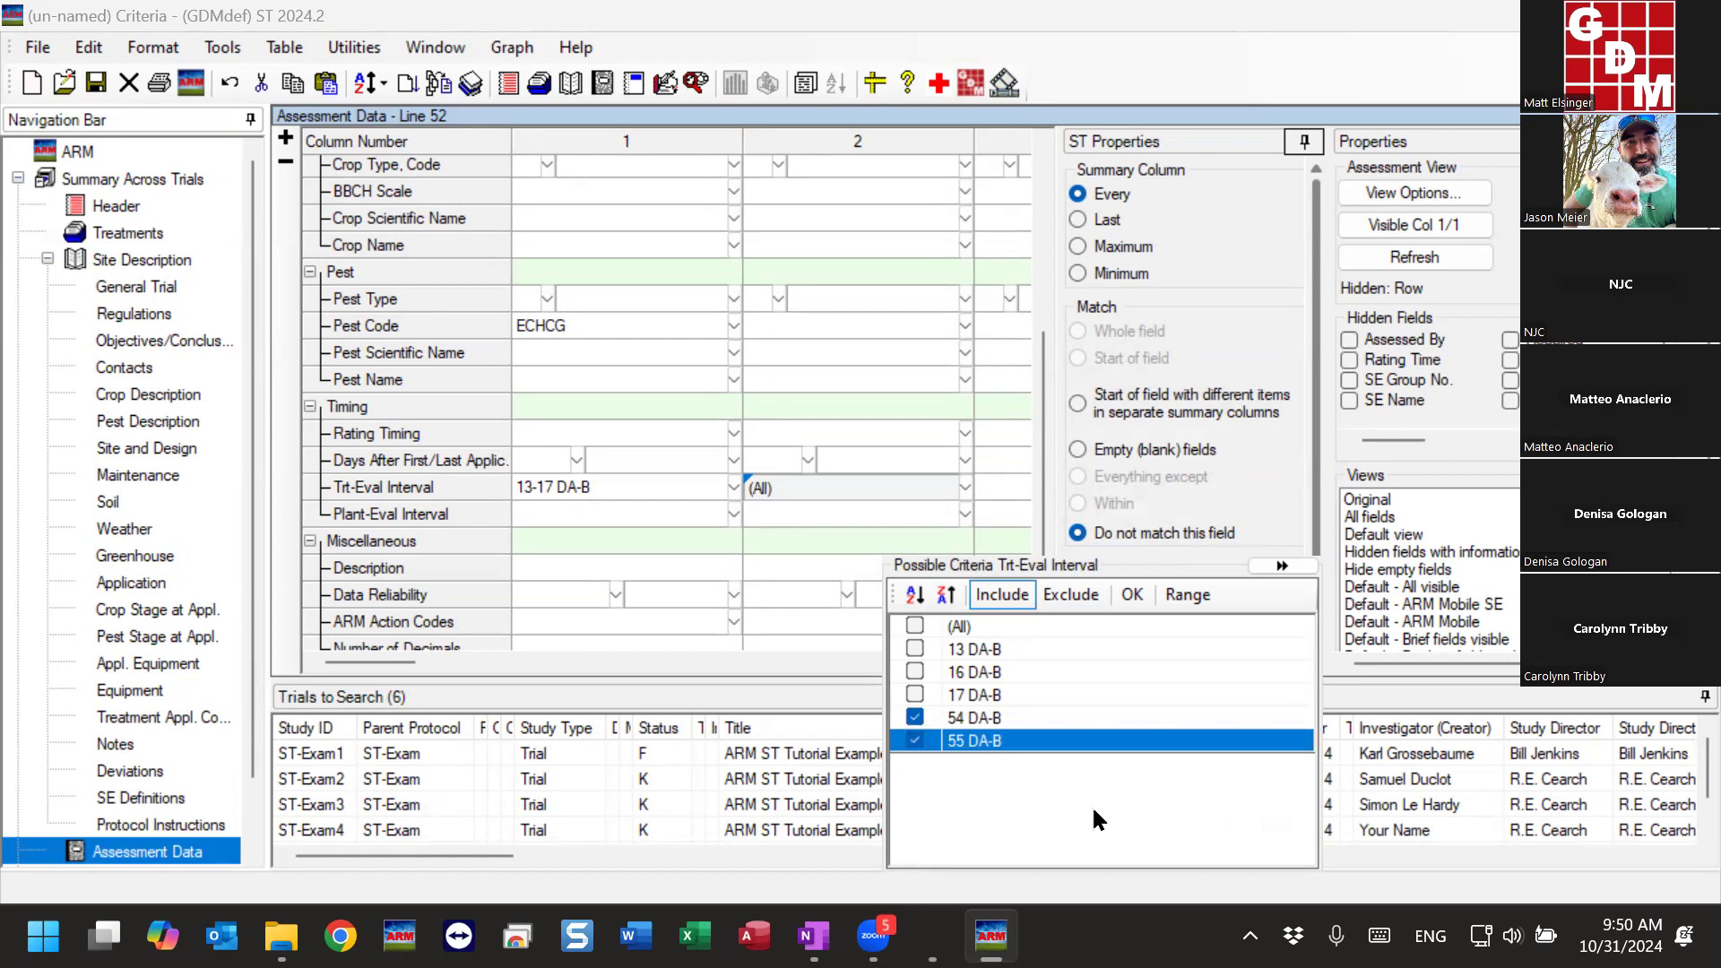
pyautogui.click(1187, 596)
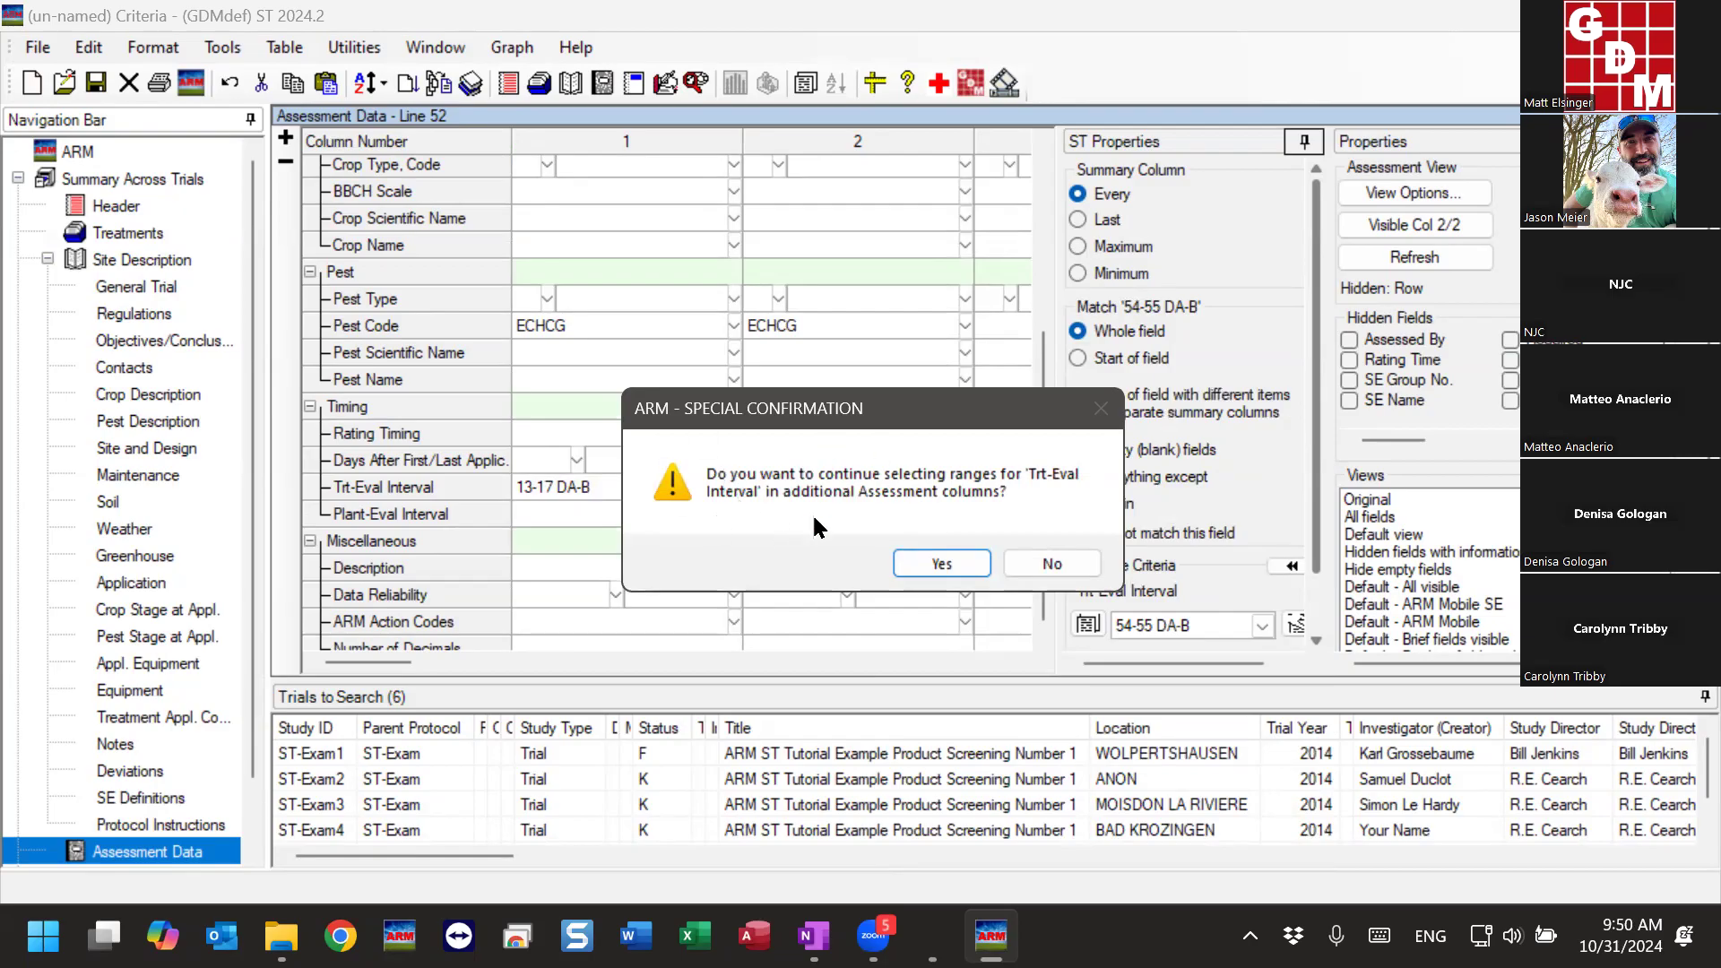
pyautogui.click(1069, 563)
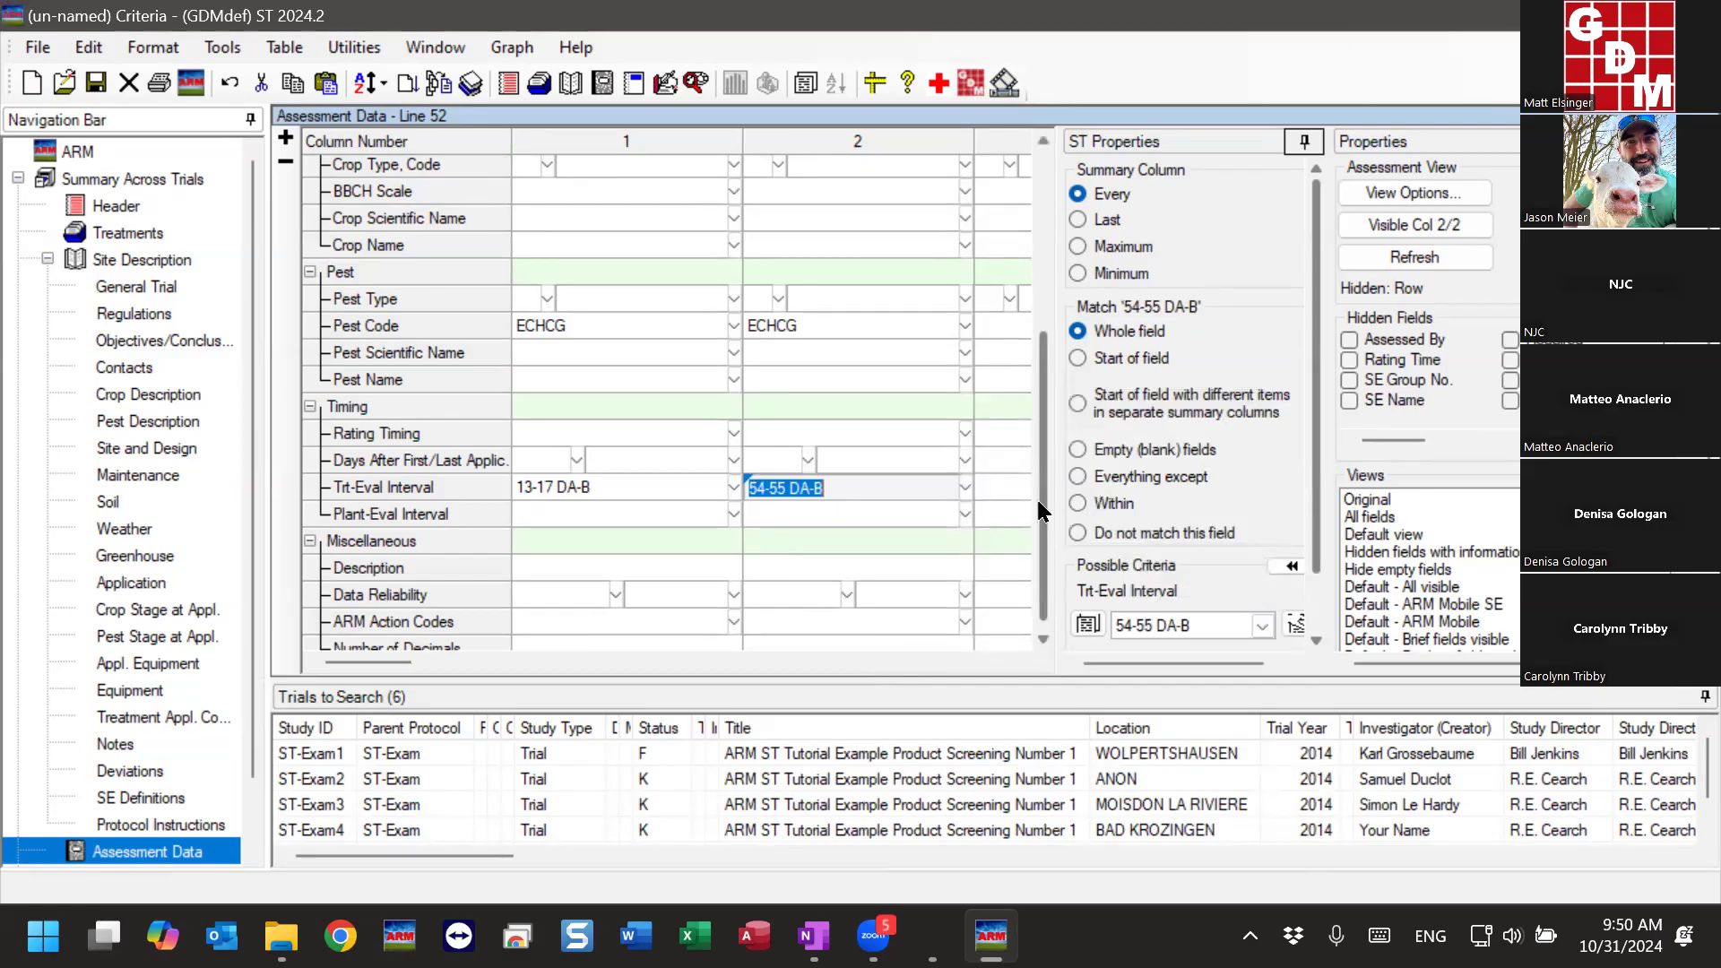
# - Review the Rating Type, Pest Code and Trt-Eval Interval criteria in assessment columns 1 and 2
pyautogui.moveTo(725, 141); pyautogui.dragTo(856, 146)
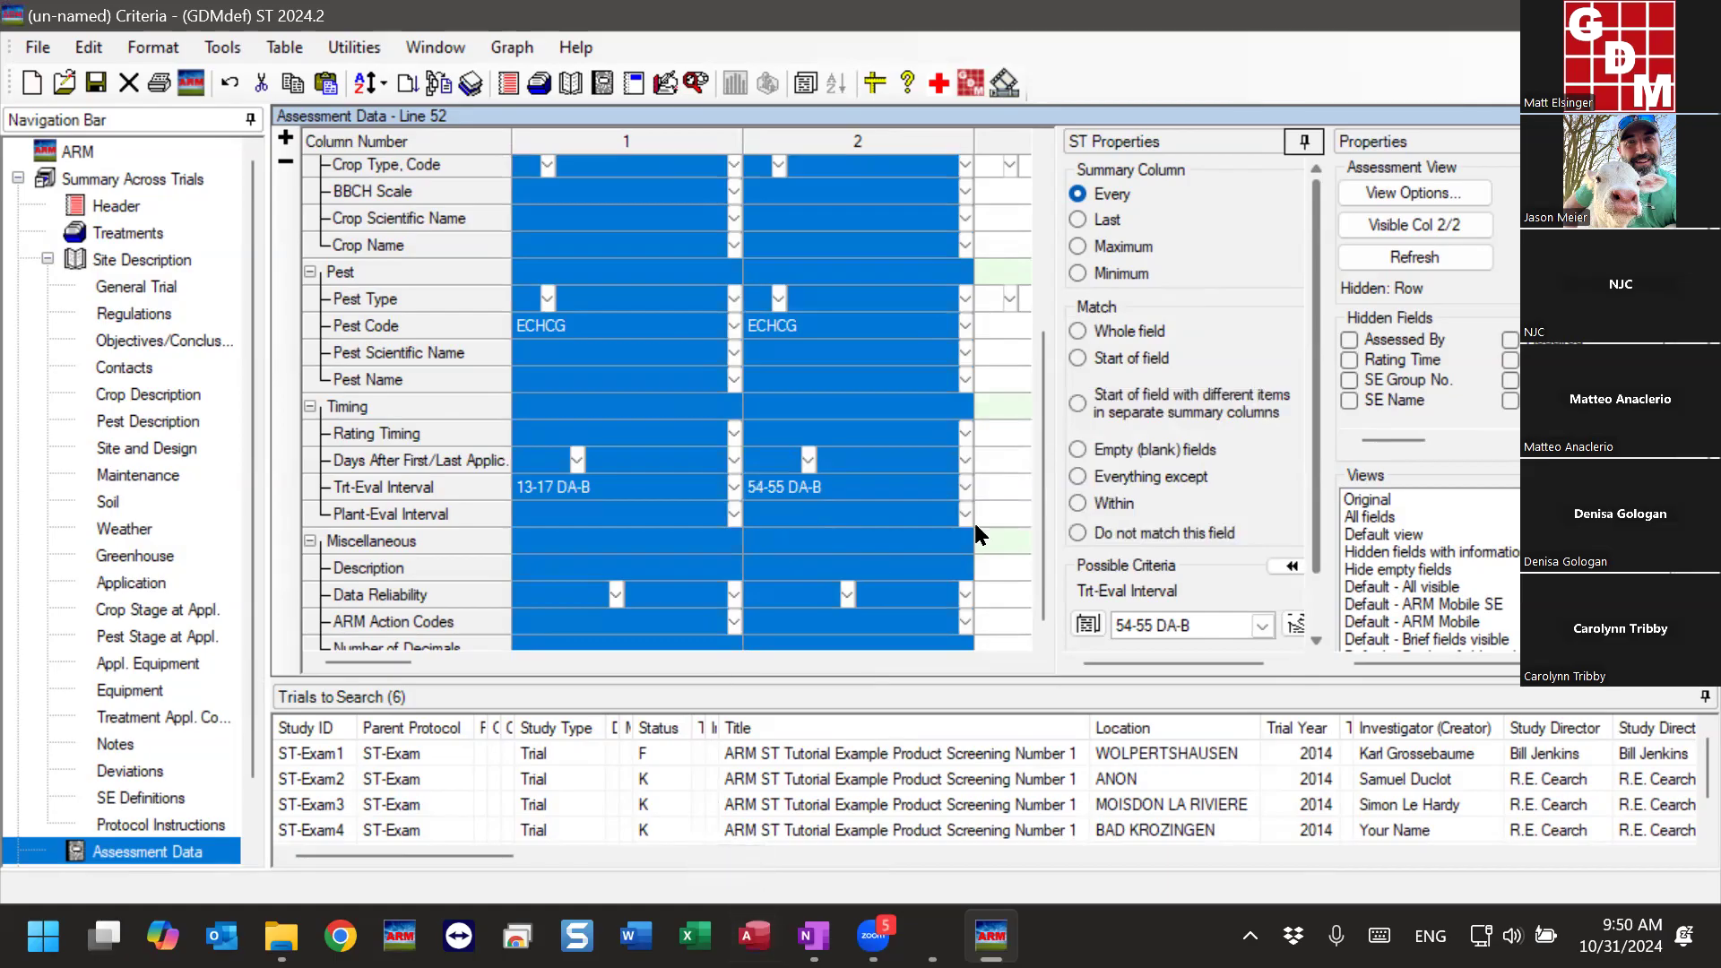
pyautogui.click(577, 515)
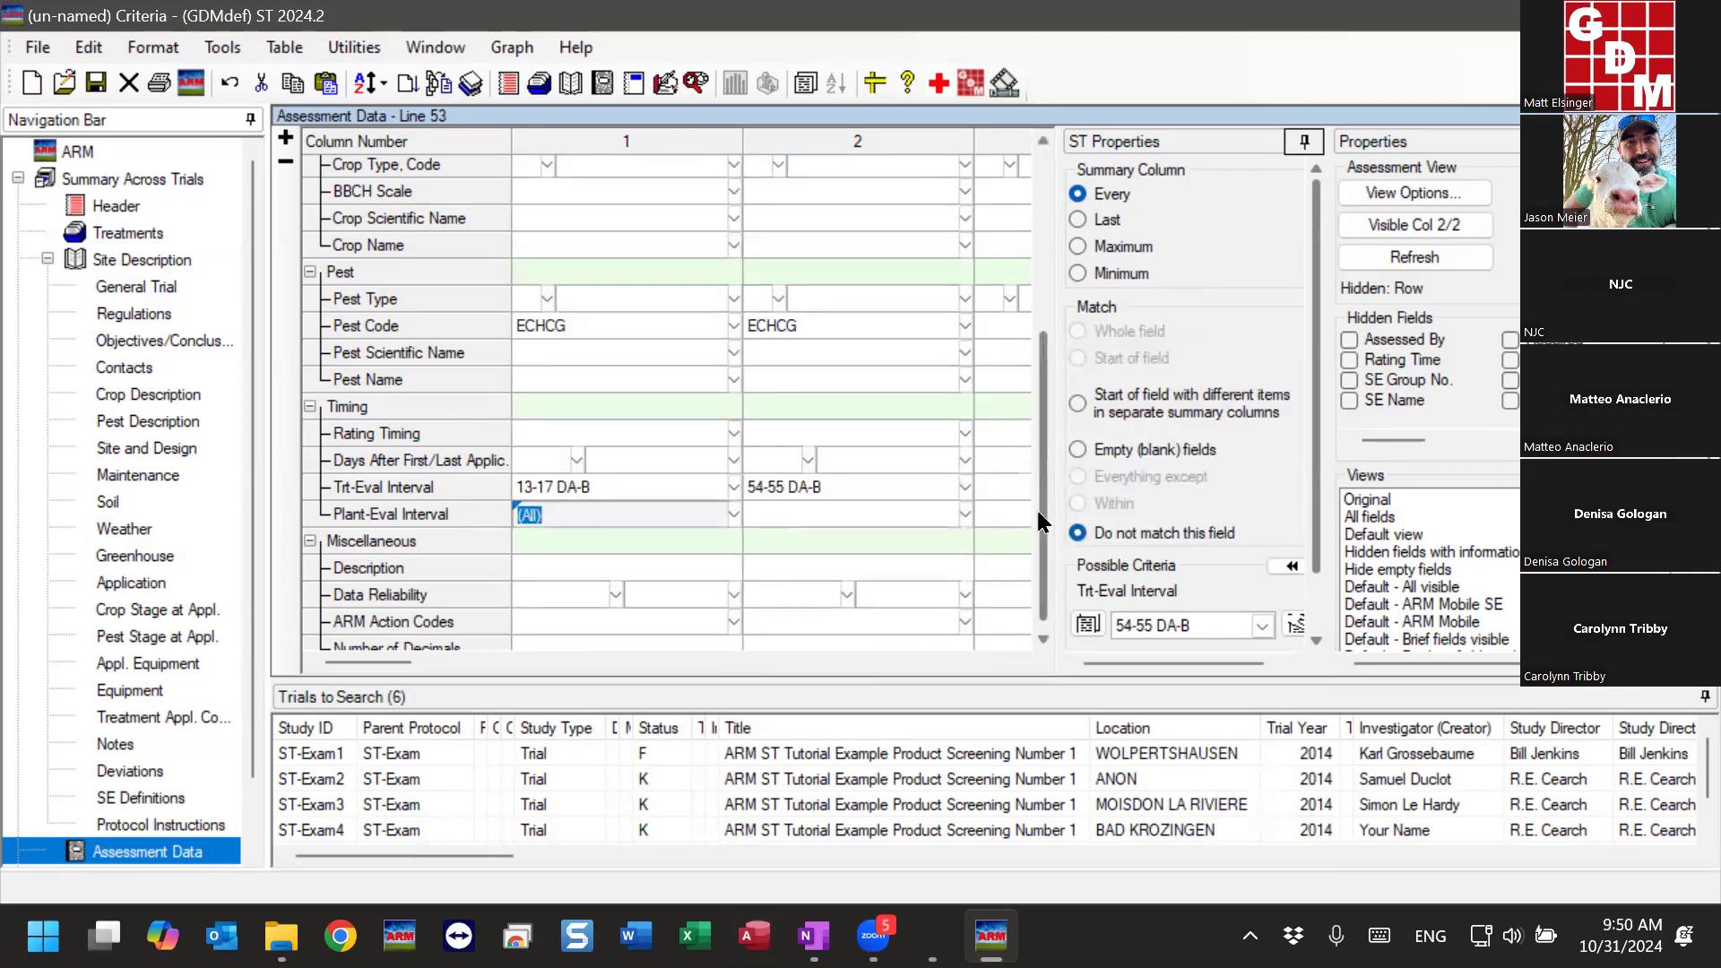
pyautogui.moveTo(1044, 517); pyautogui.dragTo(1035, 304)
pyautogui.click(593, 279)
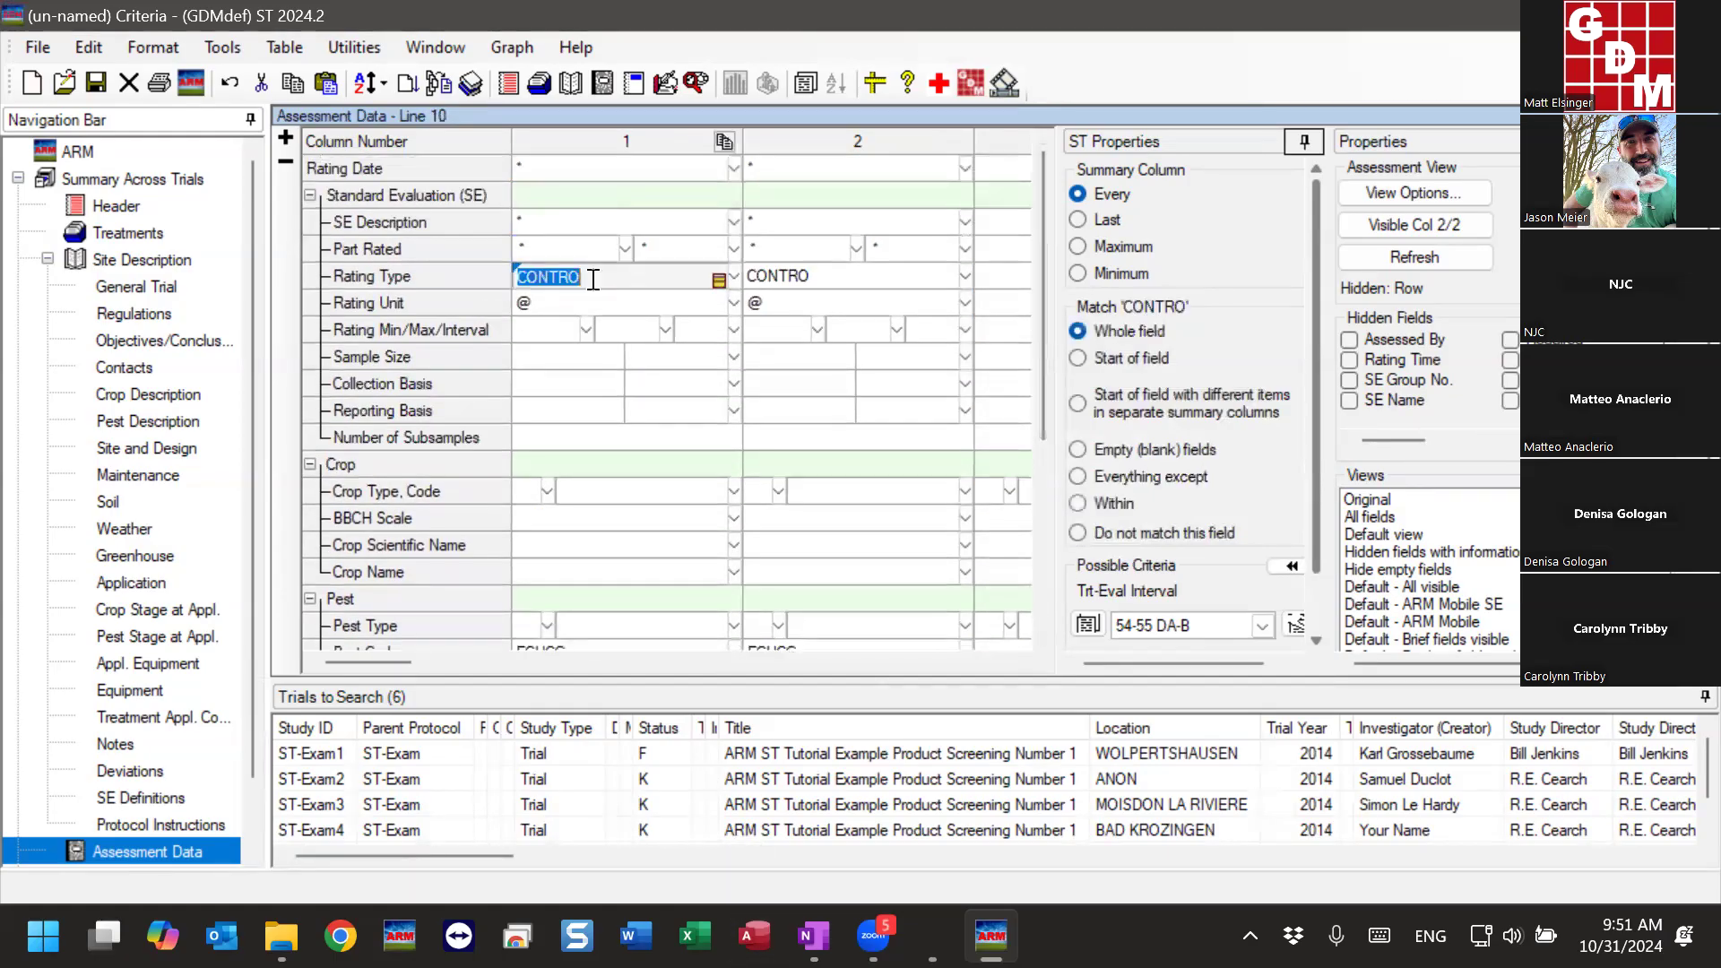
pyautogui.click(816, 274)
pyautogui.scroll(-2, 853, 415)
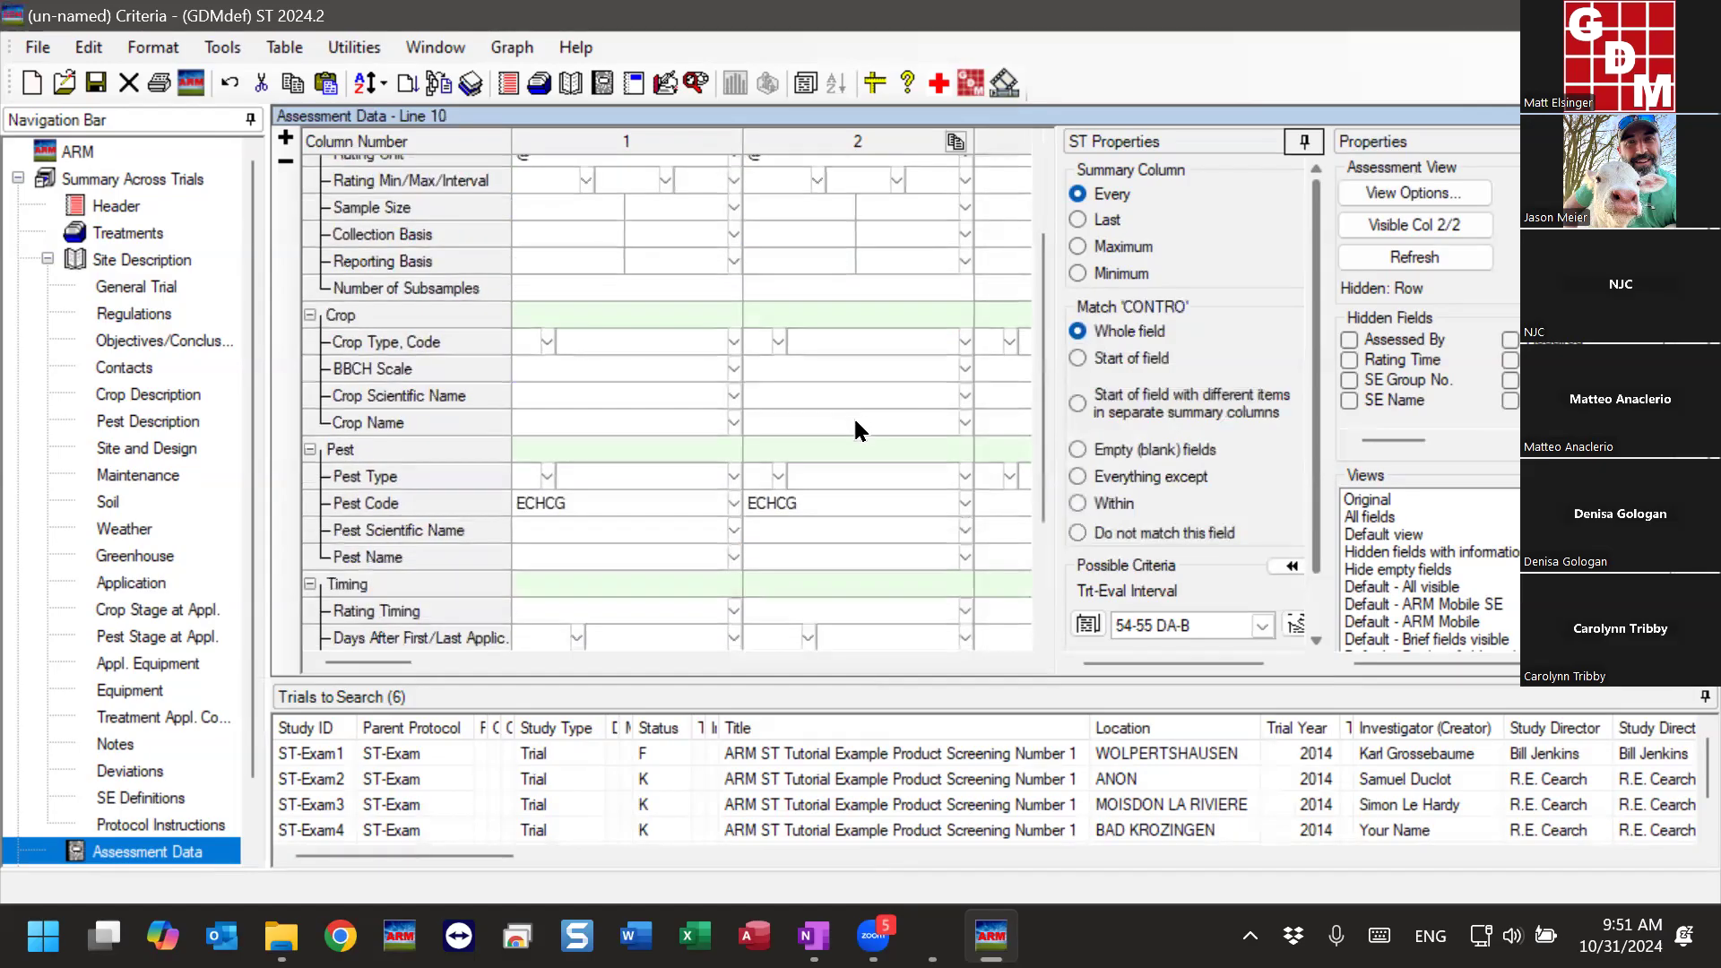
pyautogui.click(821, 499)
pyautogui.click(668, 498)
pyautogui.scroll(-3, 628, 488)
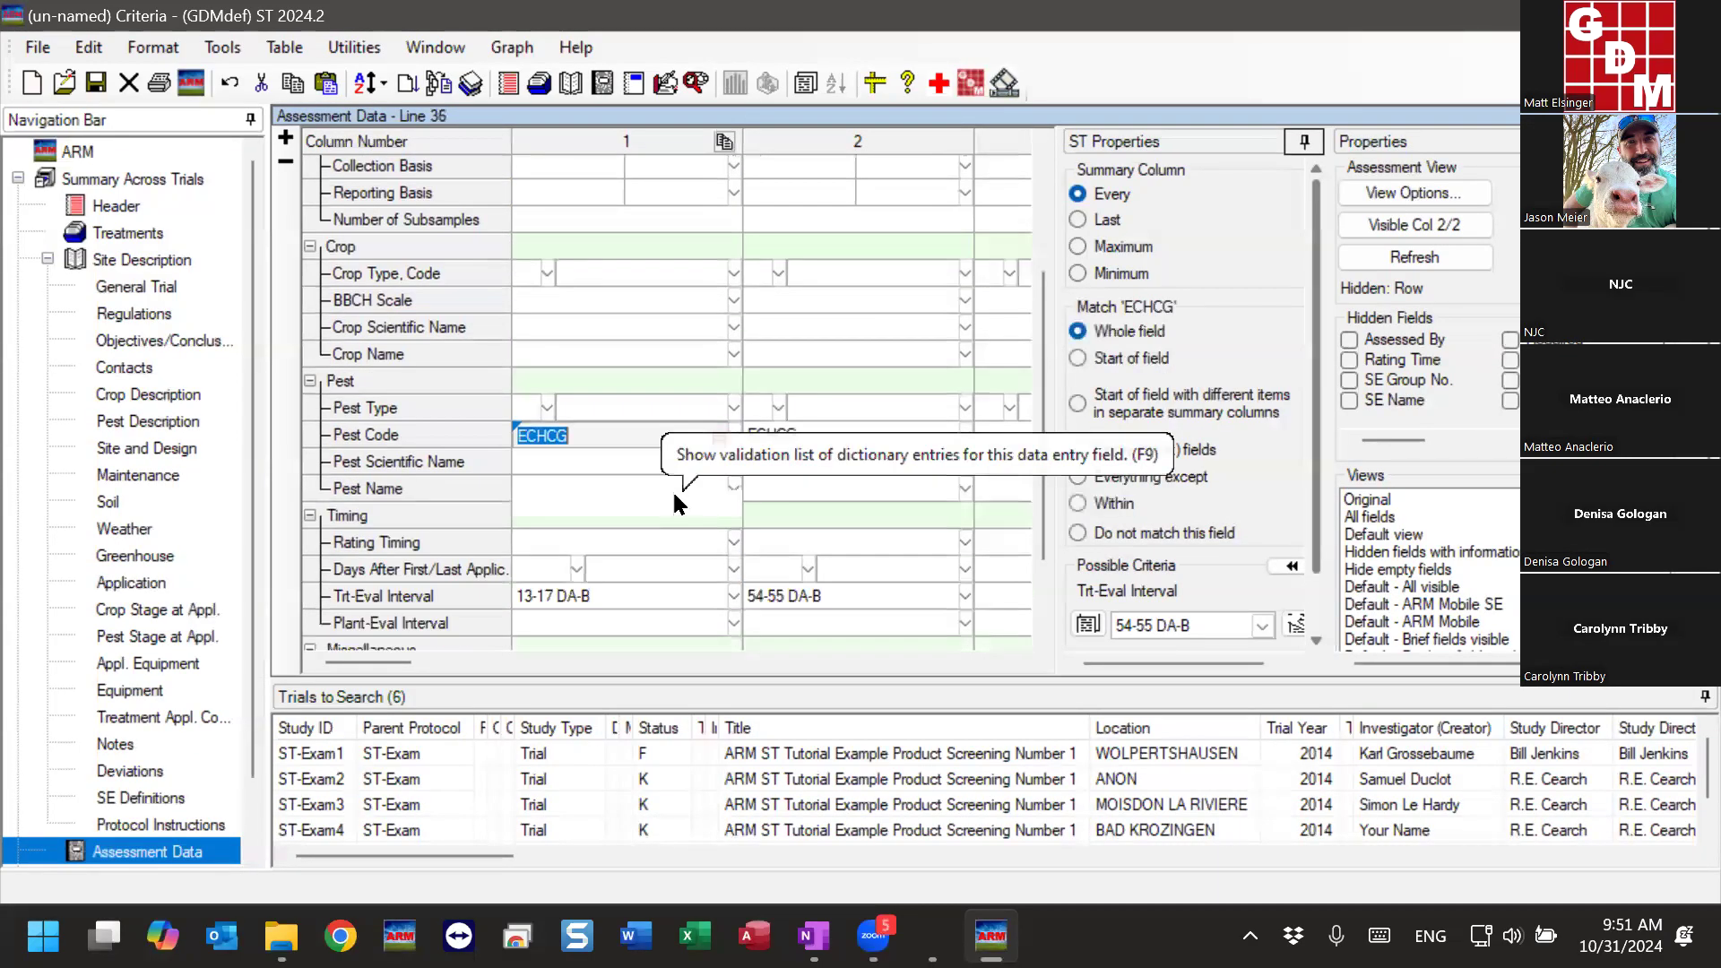
pyautogui.click(609, 484)
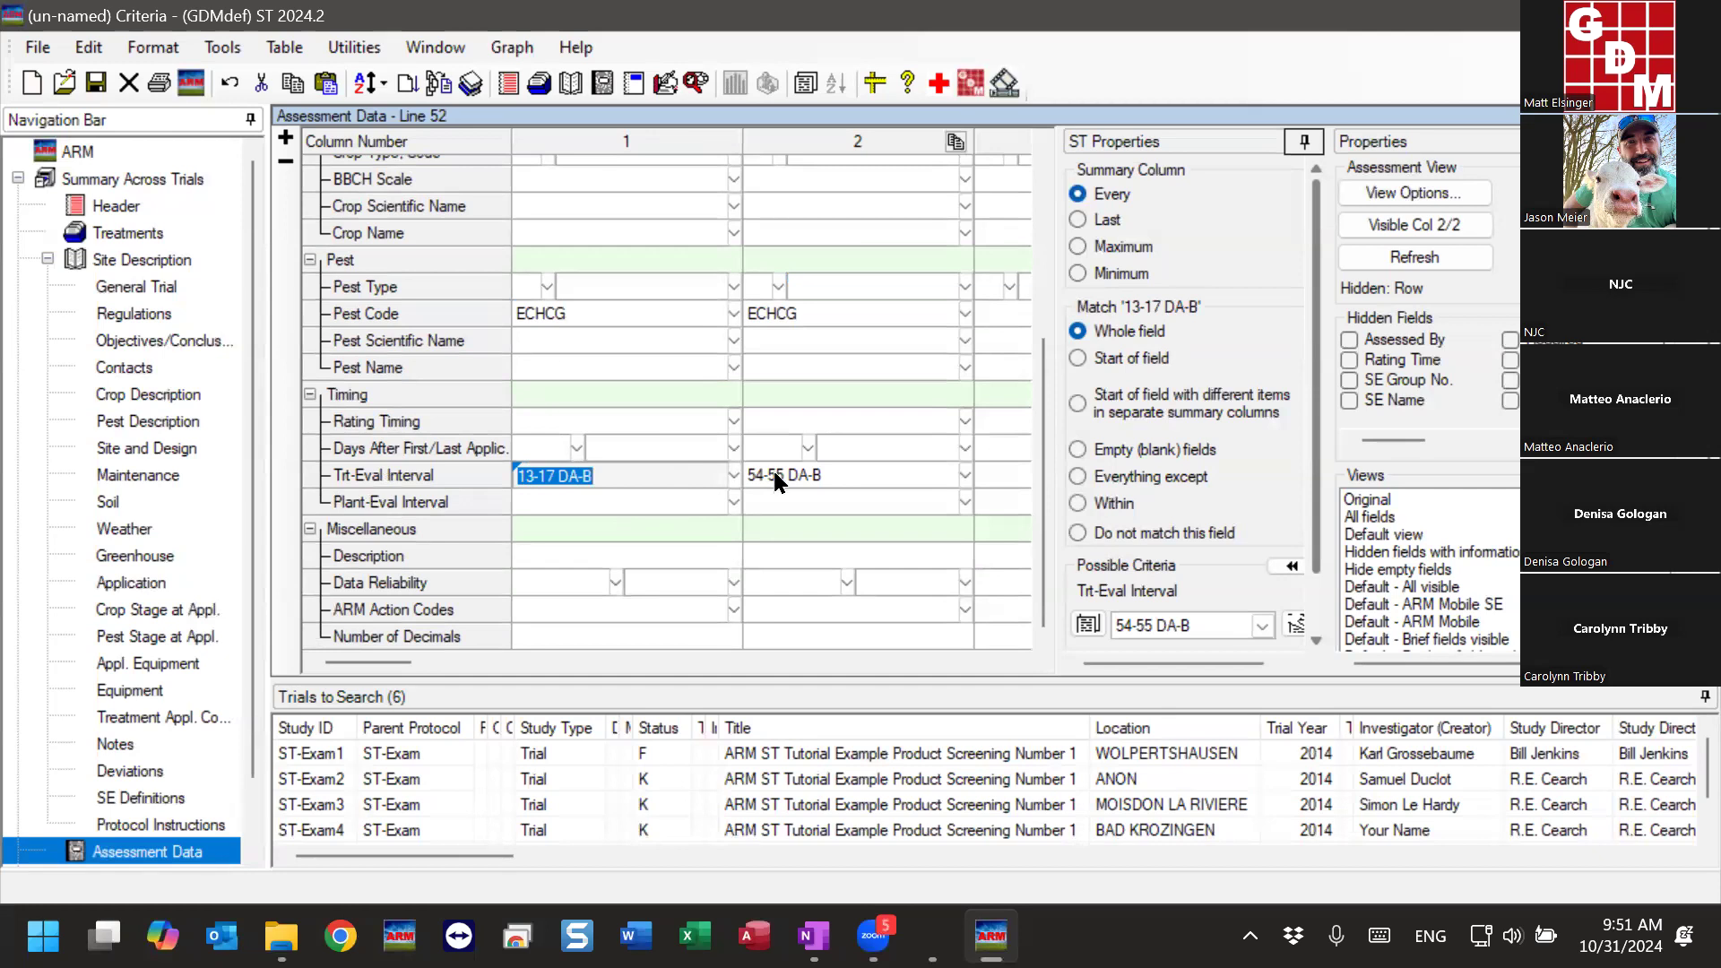
pyautogui.click(856, 472)
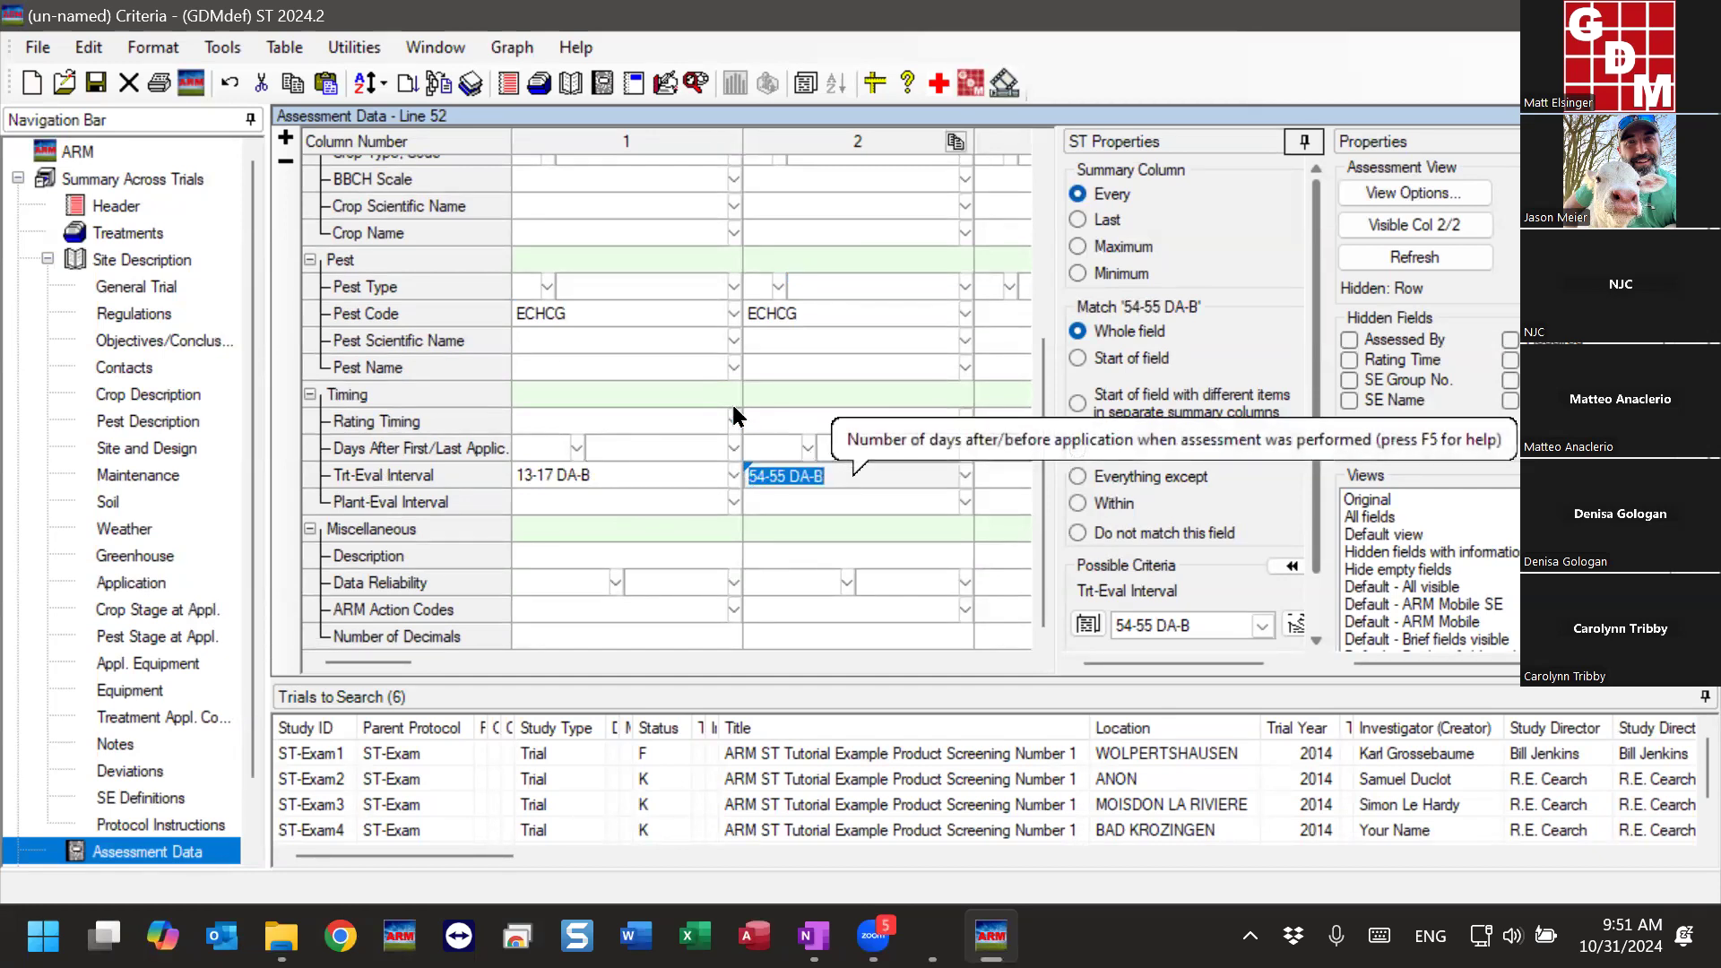
# - Run the summary across trials with the two interval-range columns and display the results
pyautogui.click(223, 47)
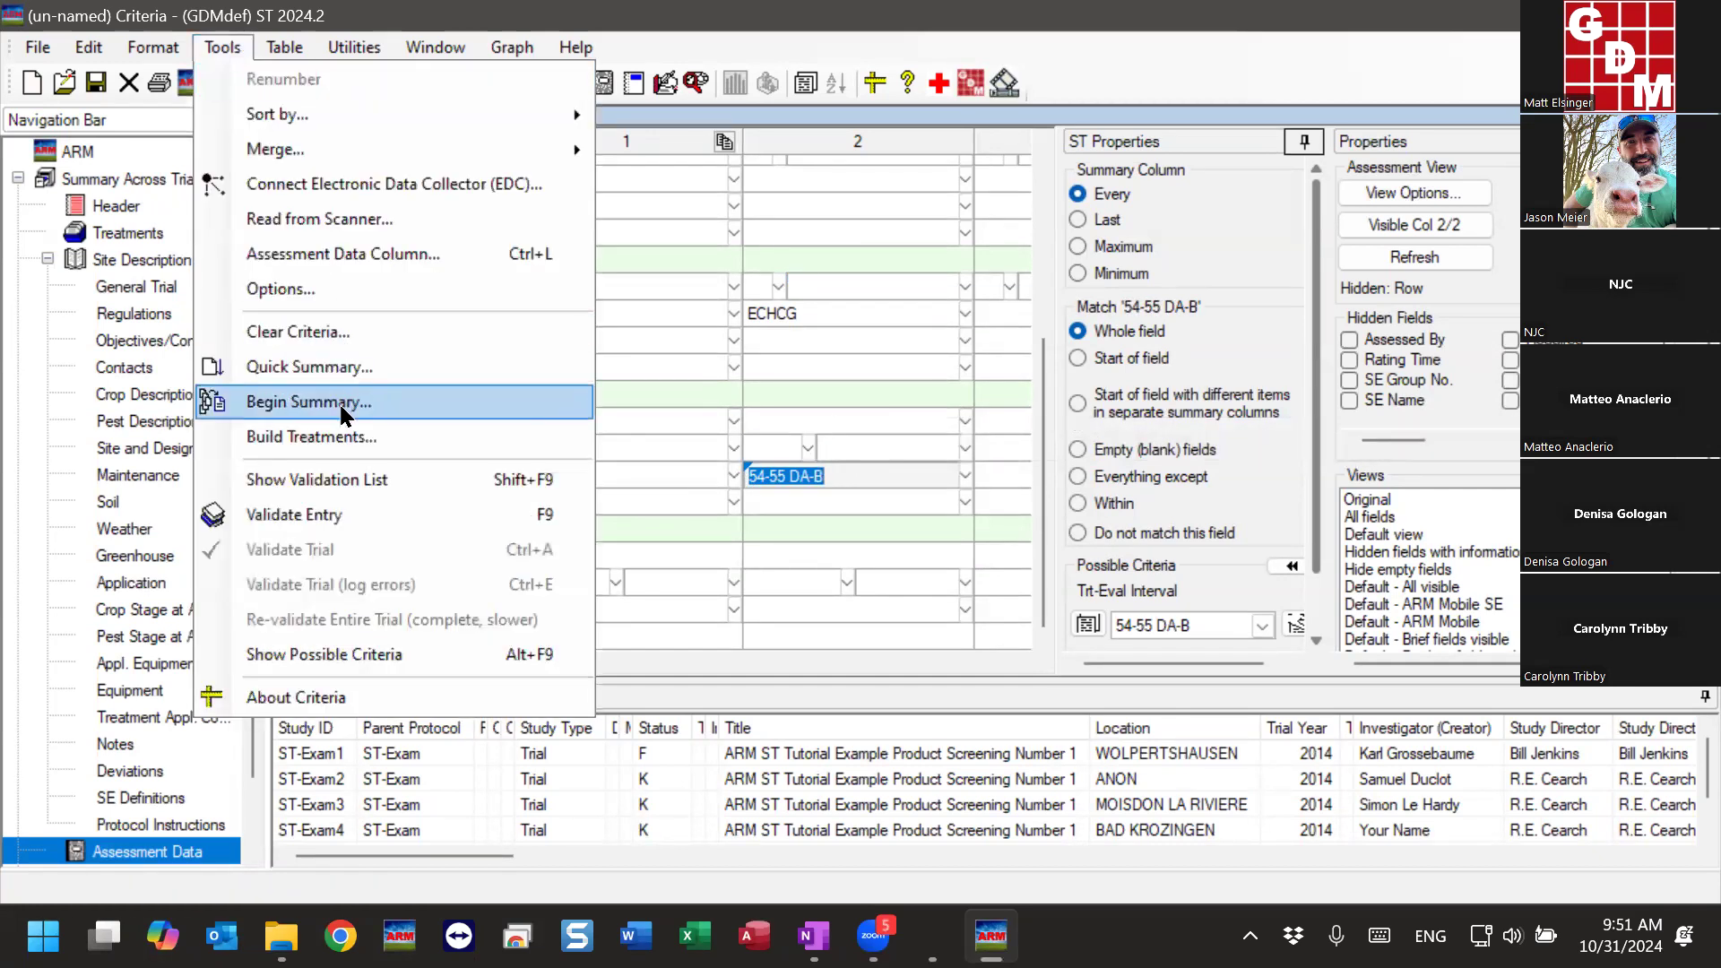
pyautogui.click(341, 411)
pyautogui.click(633, 619)
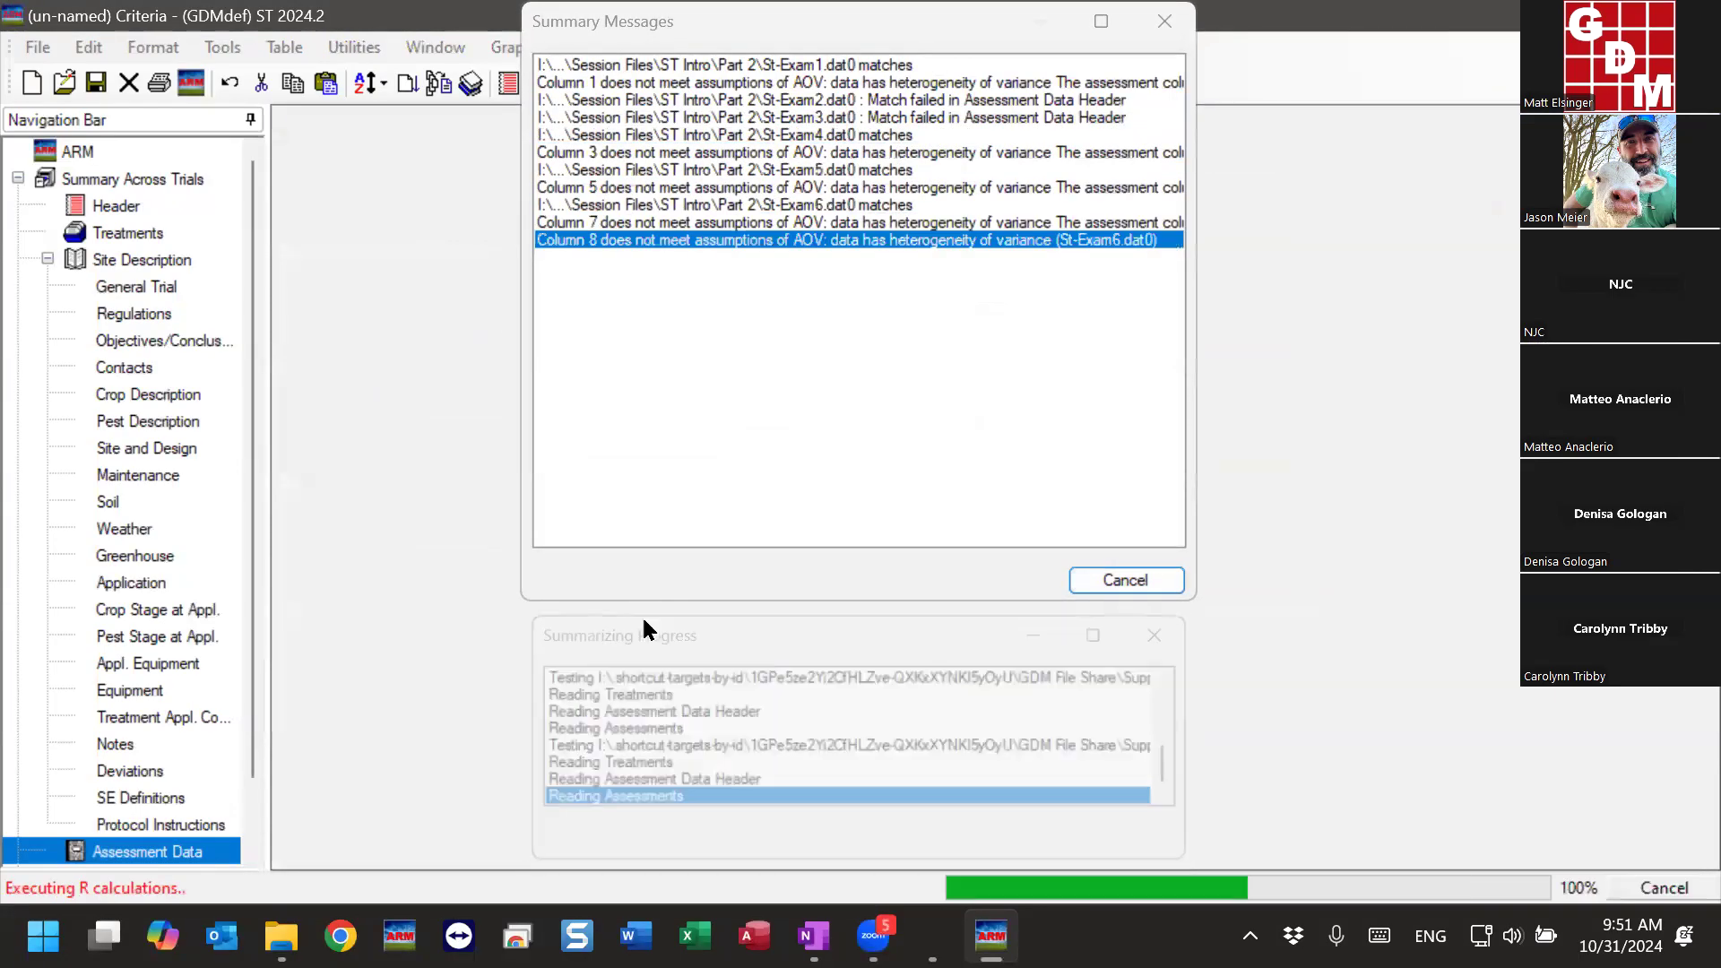
pyautogui.click(781, 721)
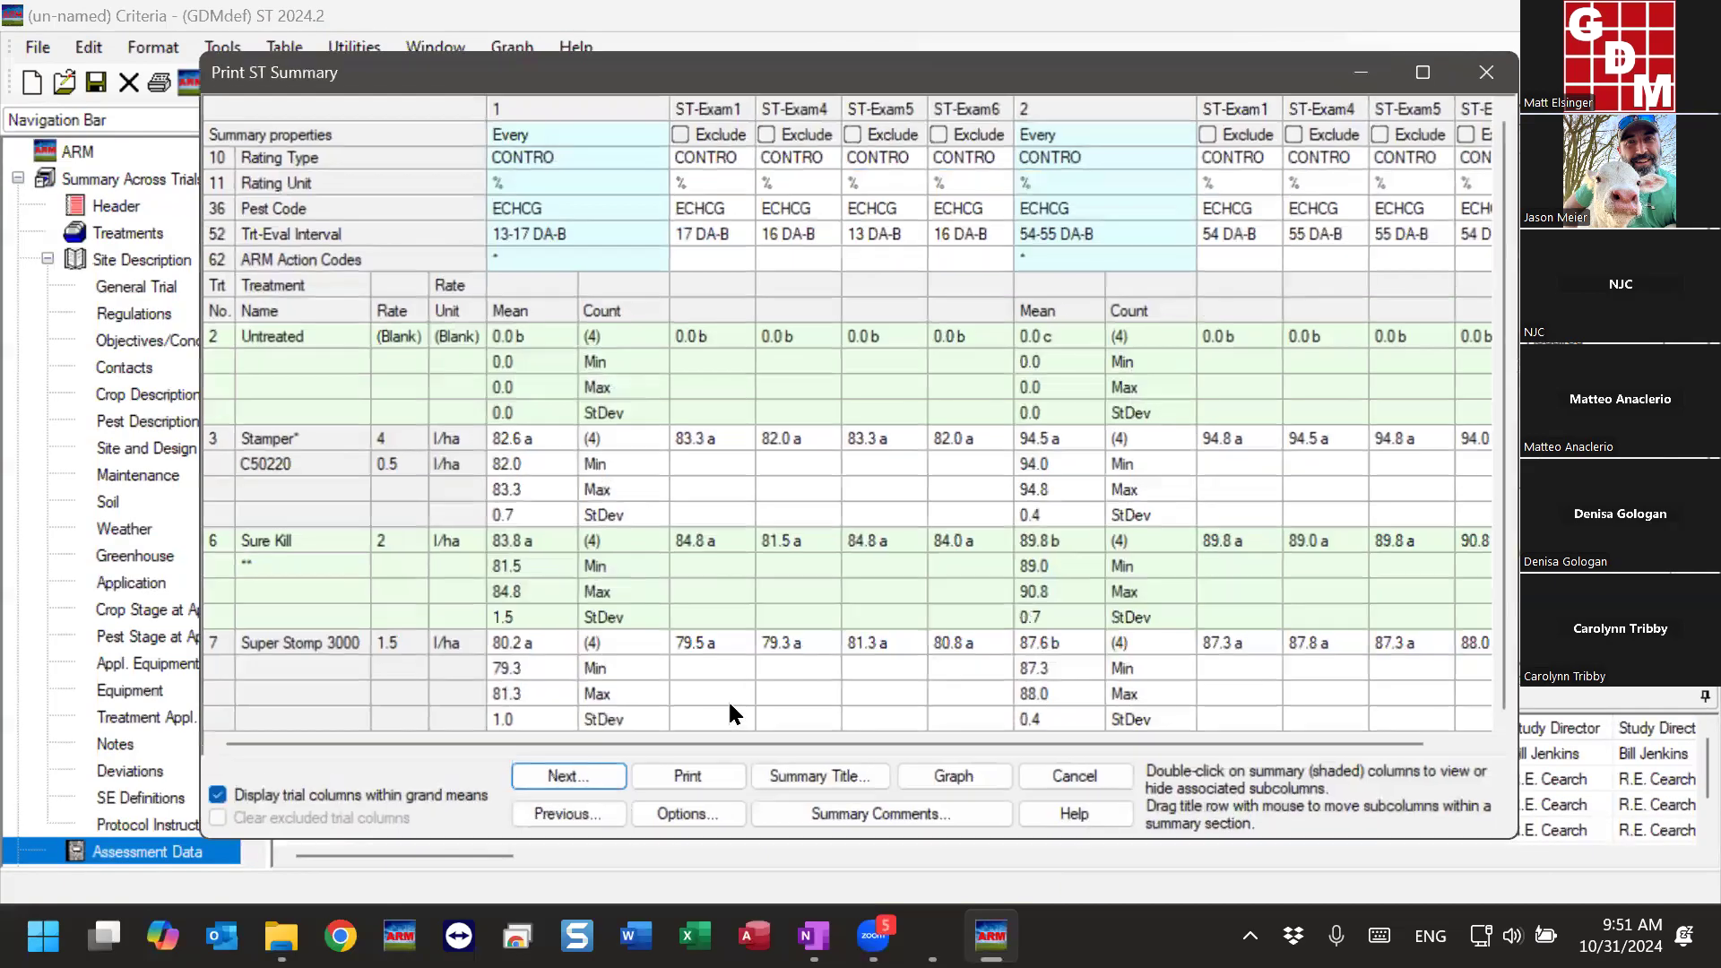
# - Examine the Rating Unit, Trt-Eval Interval and ARM Action Codes rows of both summary columns across the trials
pyautogui.click(553, 187)
pyautogui.click(1094, 236)
pyautogui.click(525, 238)
pyautogui.click(1096, 233)
pyautogui.click(625, 252)
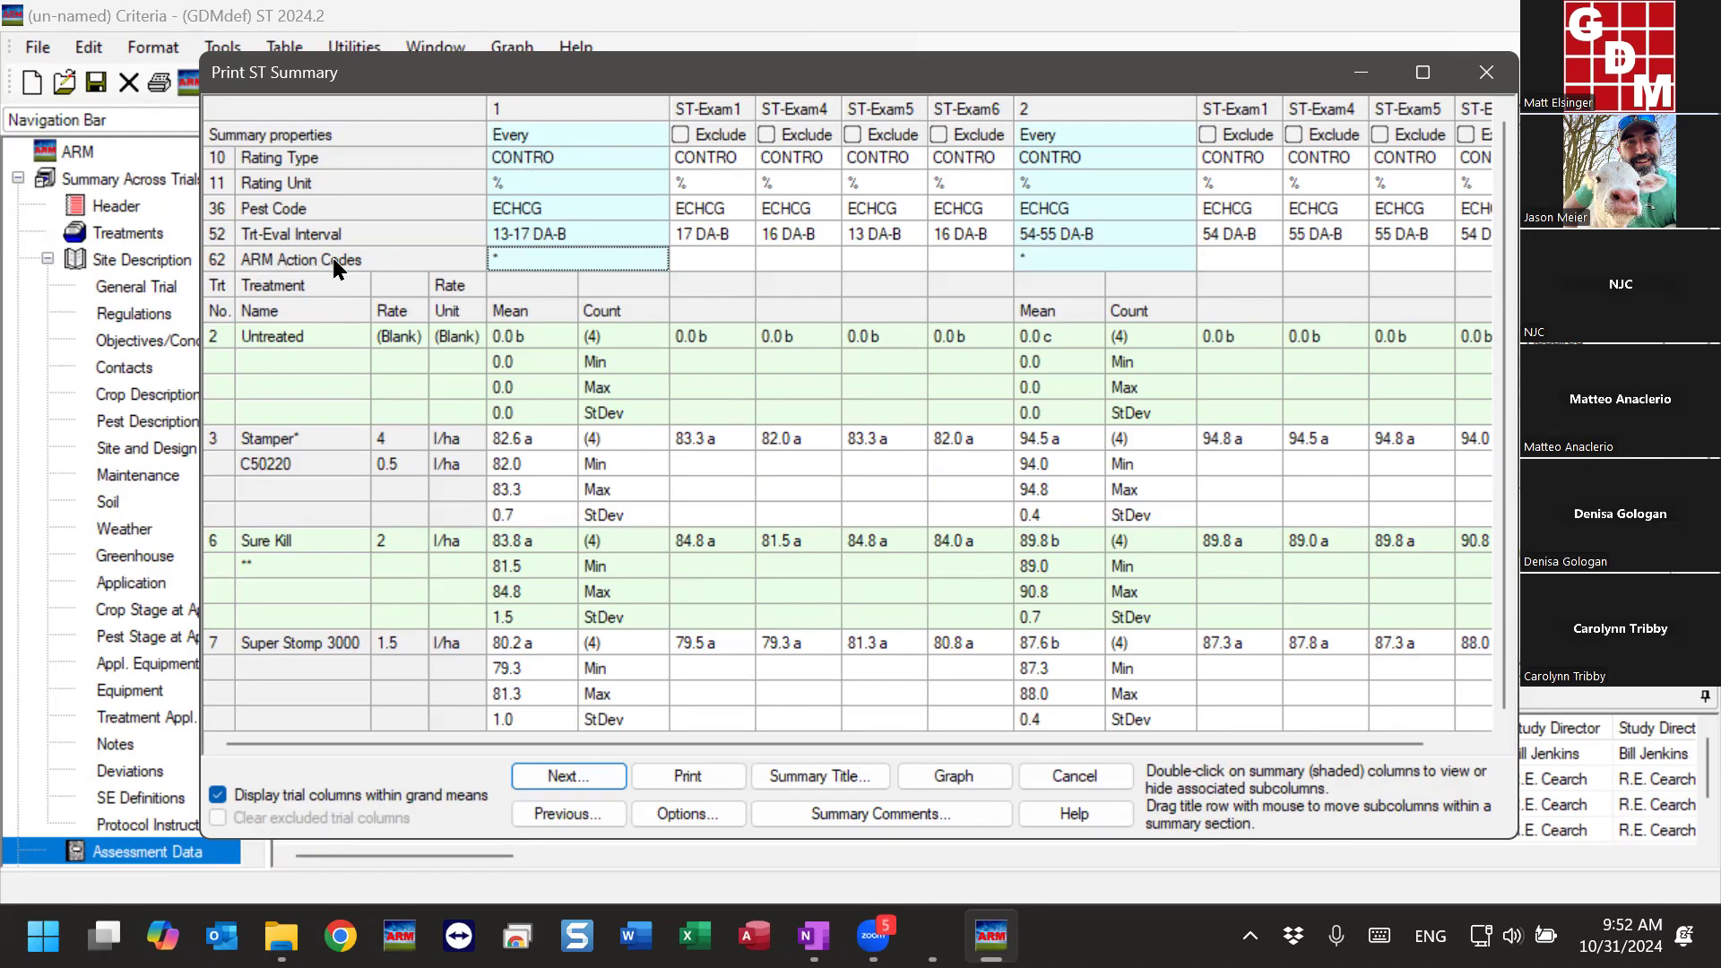
pyautogui.click(709, 256)
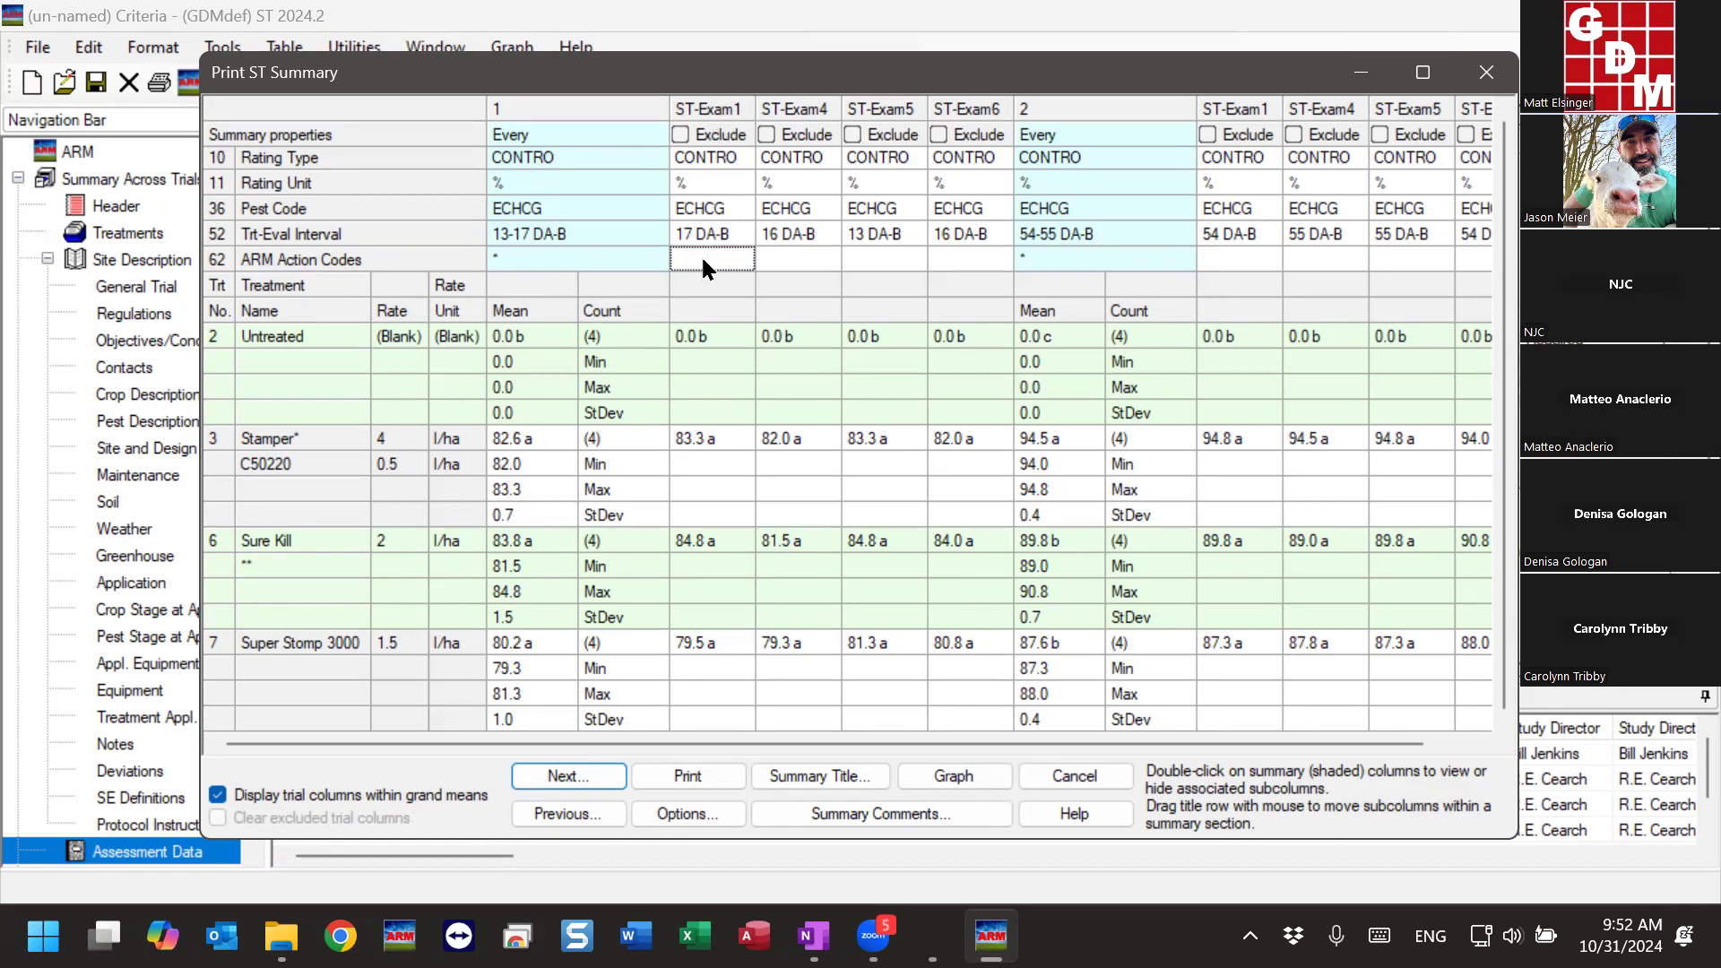
pyautogui.click(797, 257)
pyautogui.click(741, 262)
pyautogui.click(794, 262)
pyautogui.click(753, 265)
# - Examine the mean comparison tests in the ST Summary Options, and move the dialog to uncover the summary header
pyautogui.click(719, 813)
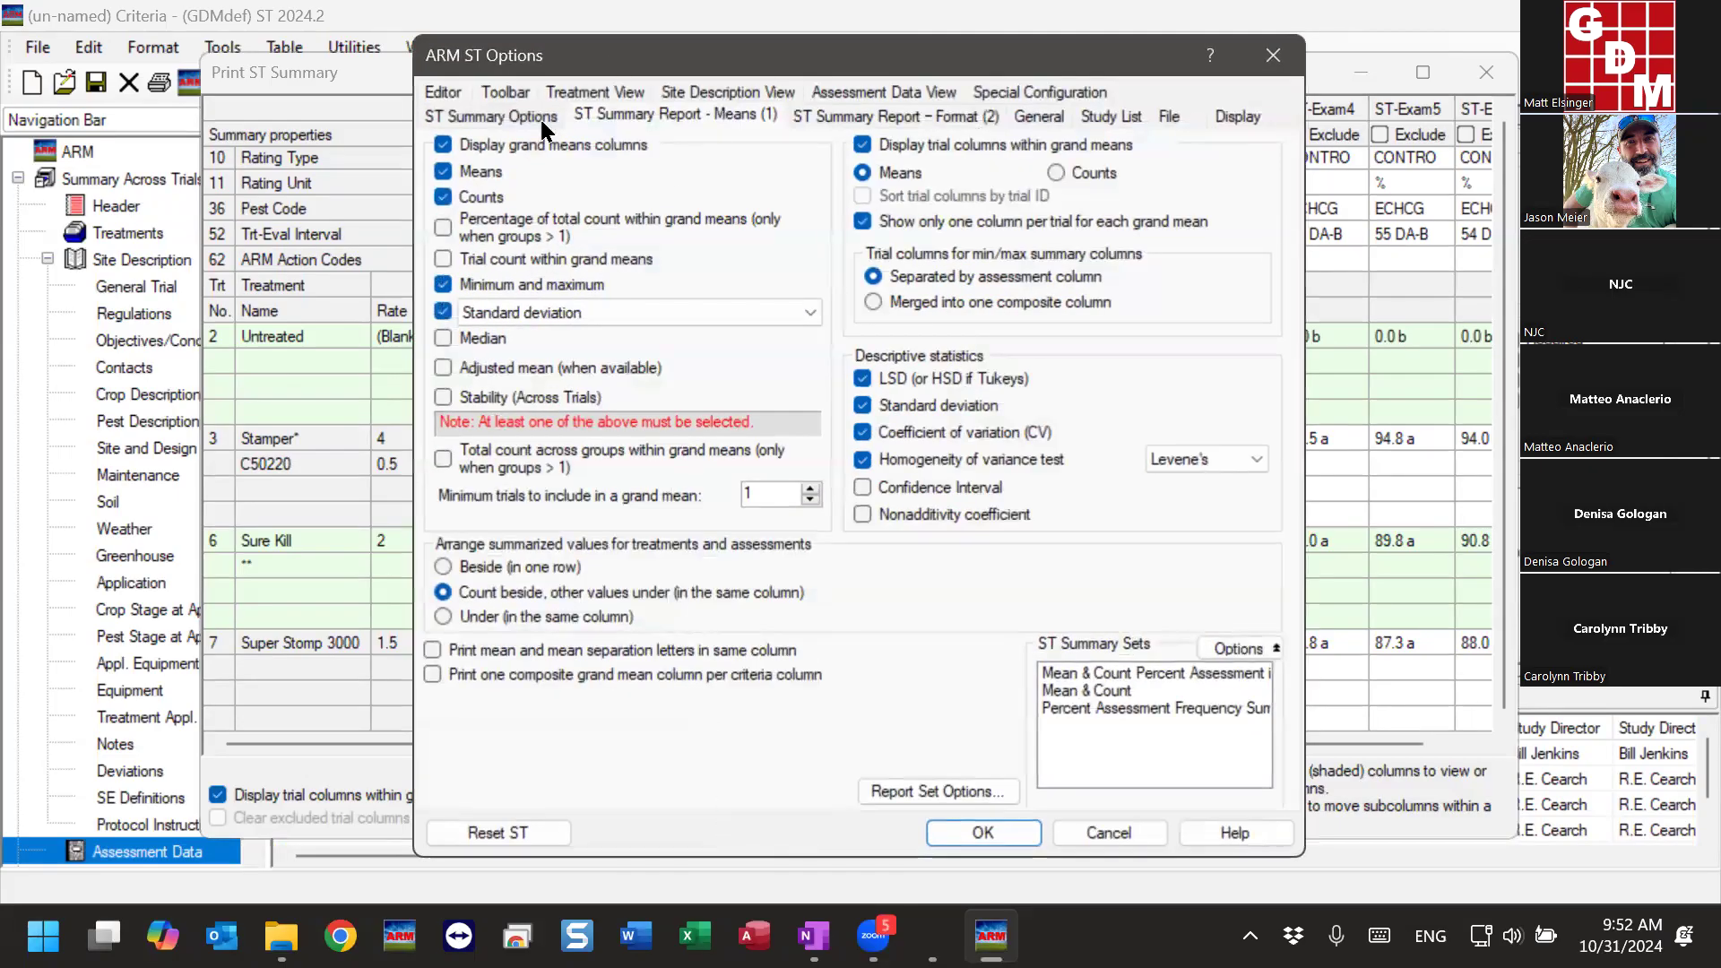
pyautogui.click(536, 128)
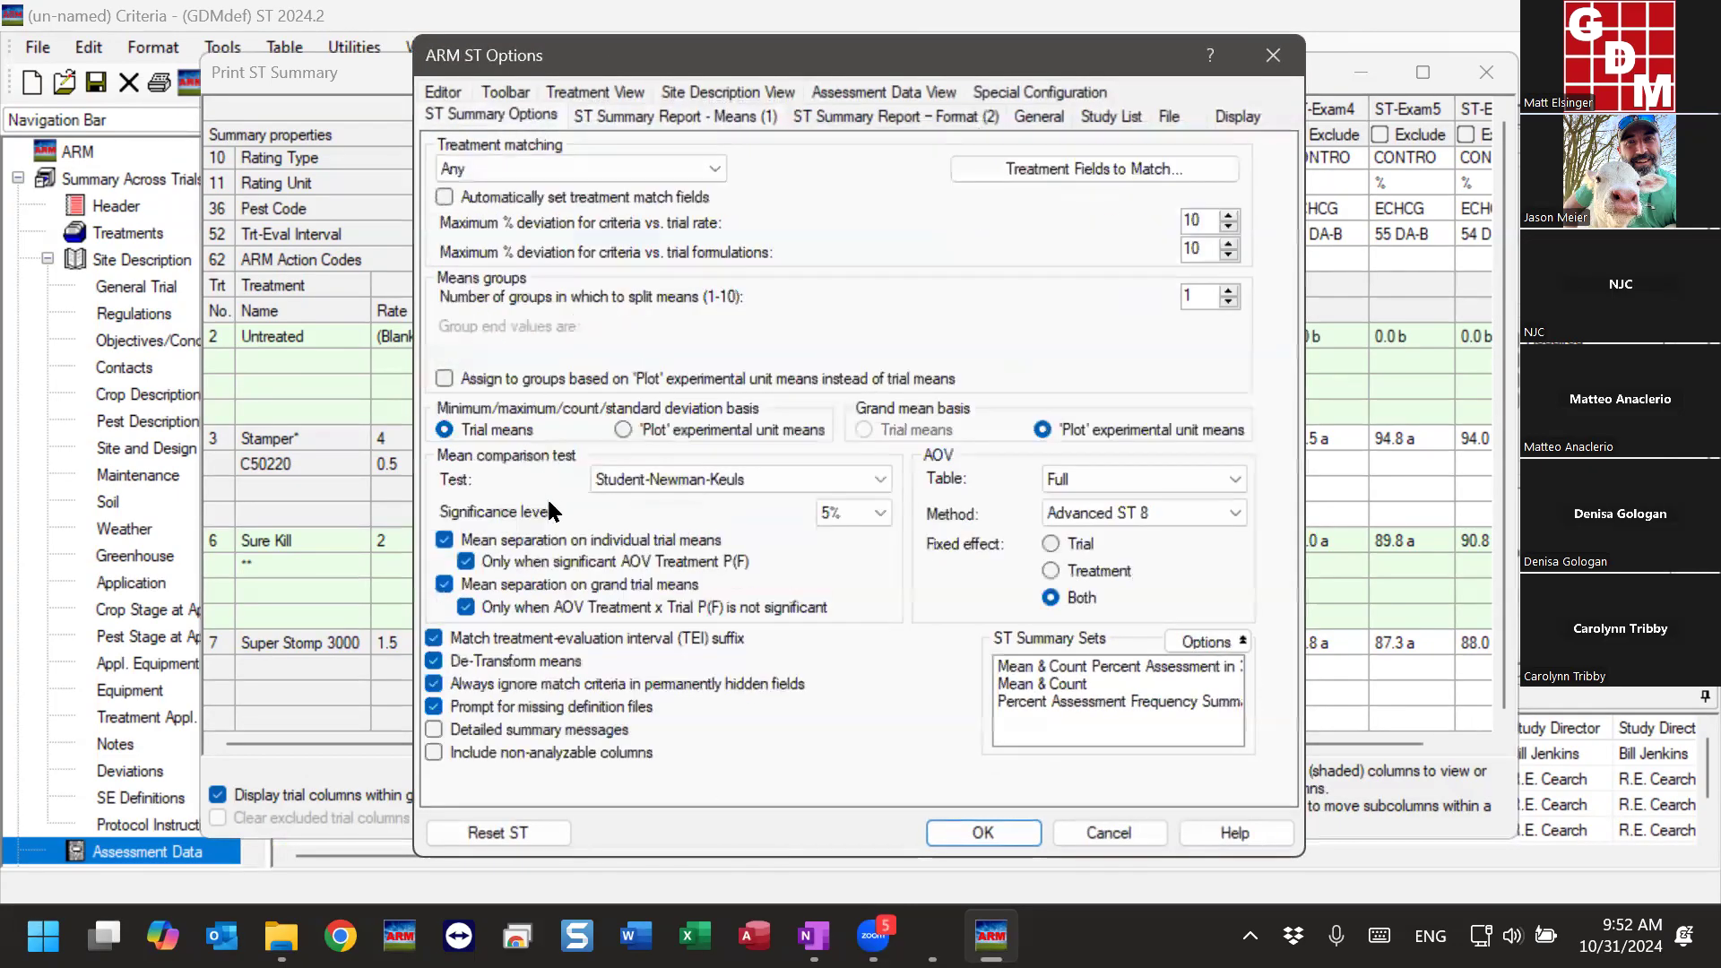
pyautogui.click(786, 483)
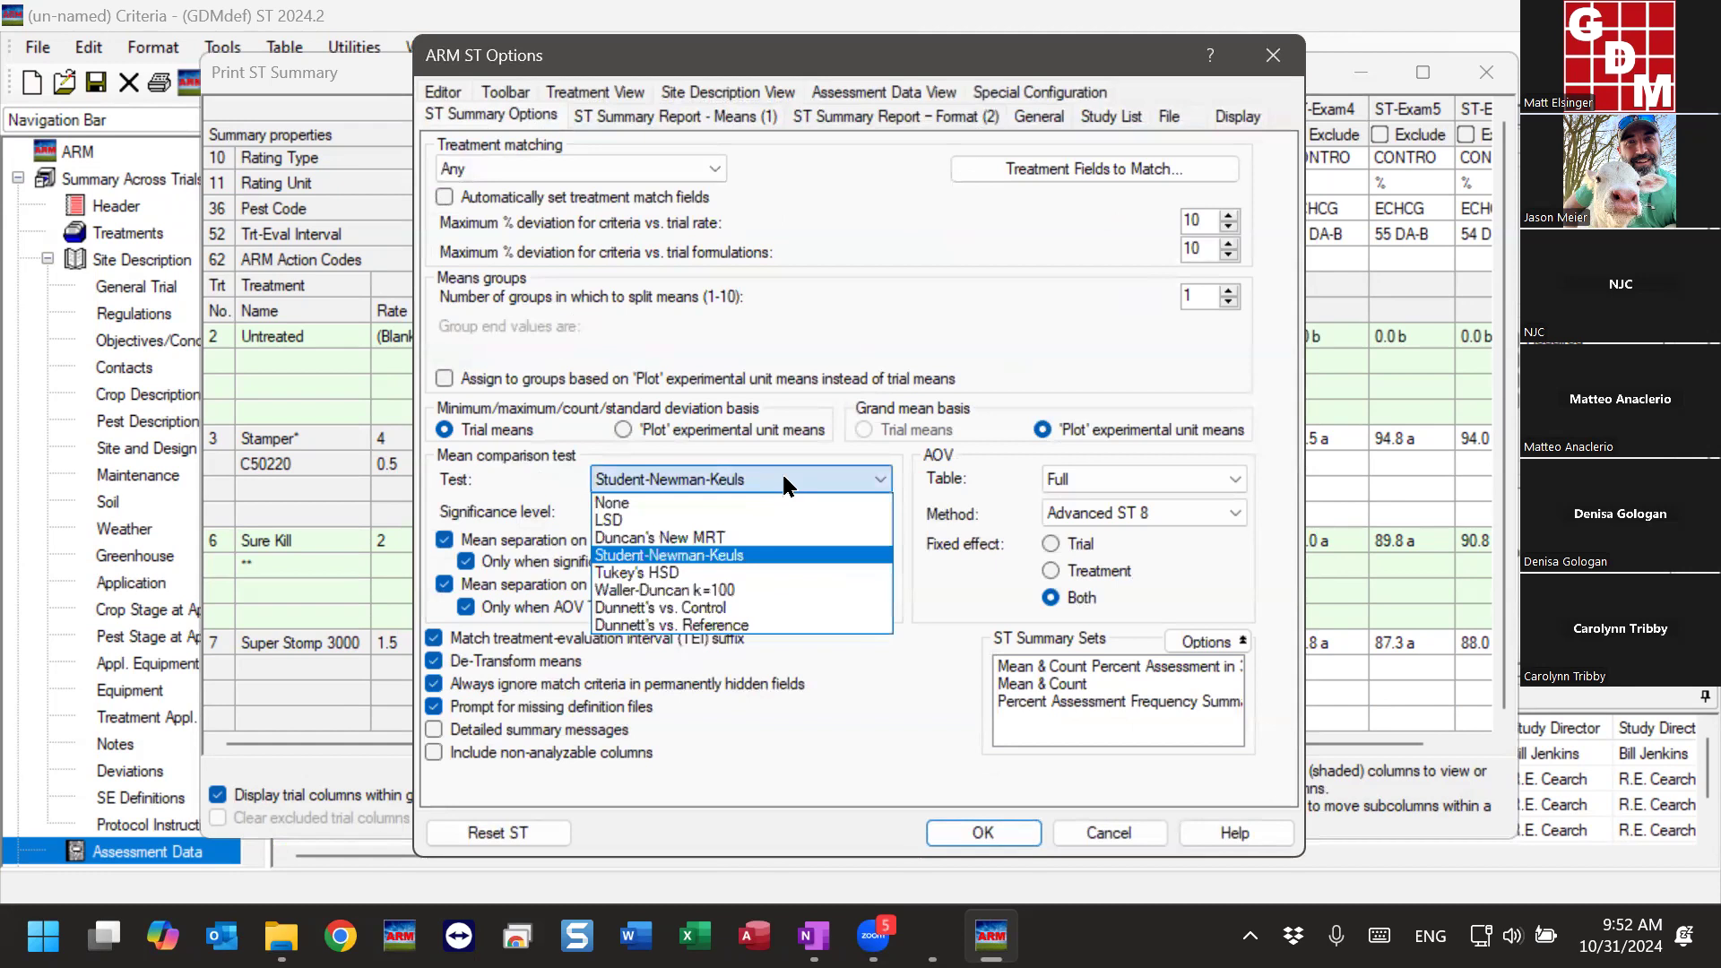
pyautogui.click(785, 483)
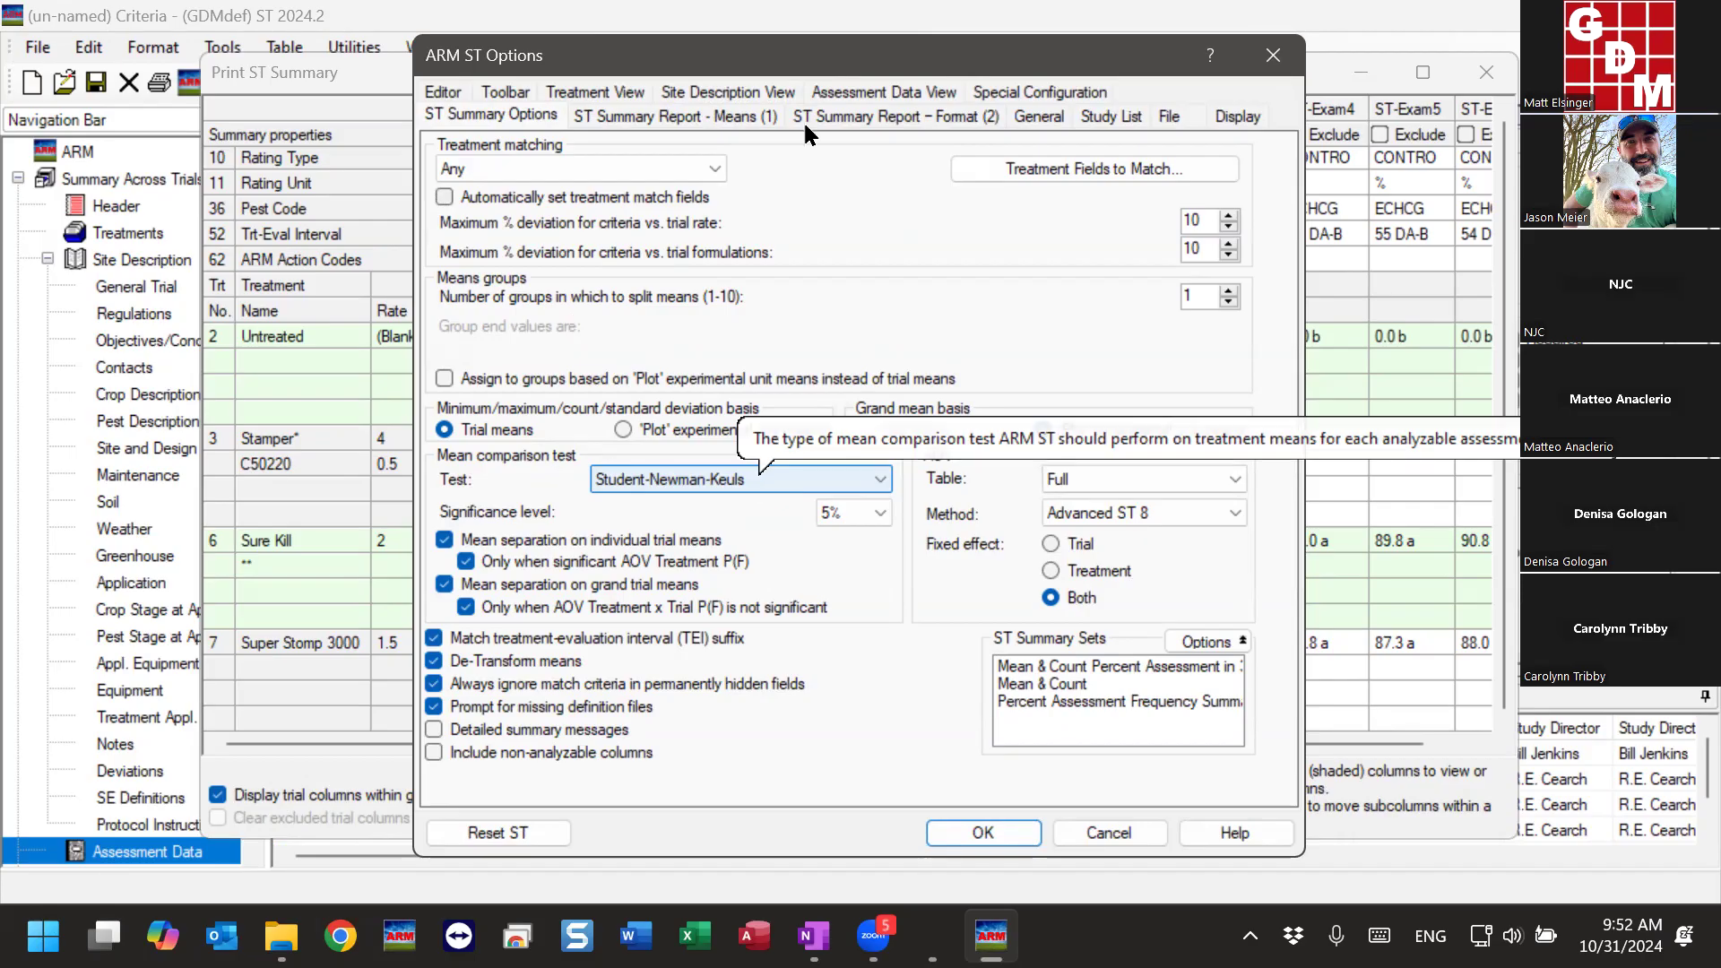
pyautogui.moveTo(784, 55); pyautogui.dragTo(988, 53)
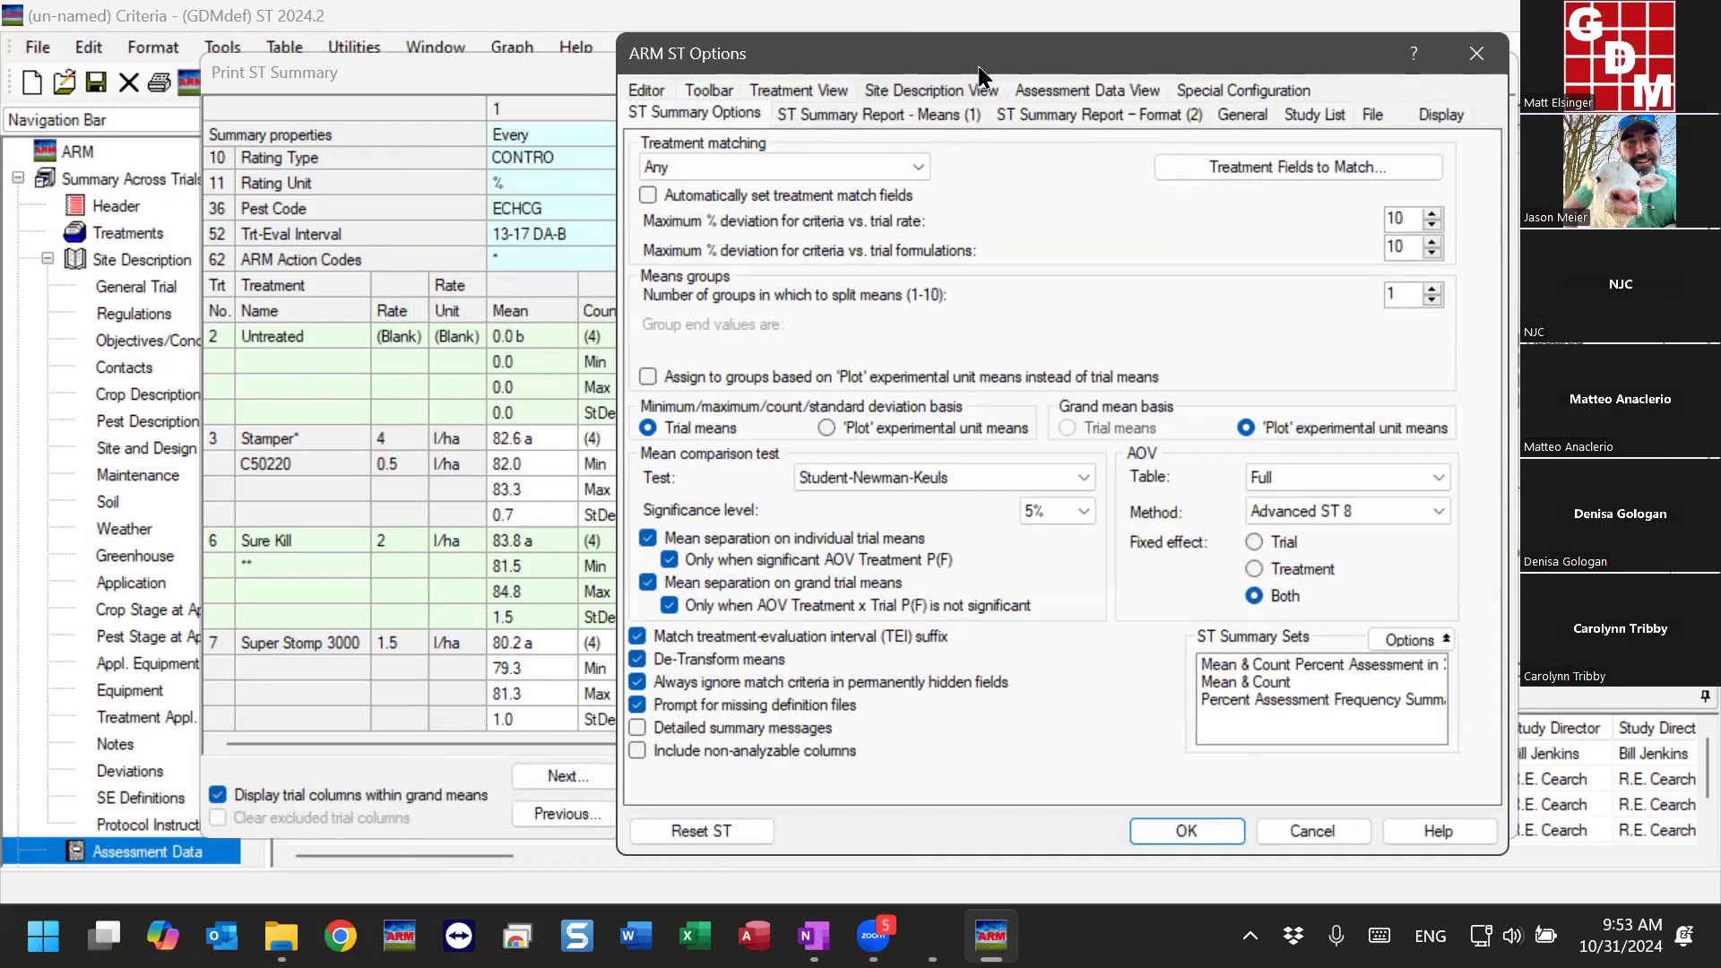
pyautogui.moveTo(972, 56); pyautogui.dragTo(904, 268)
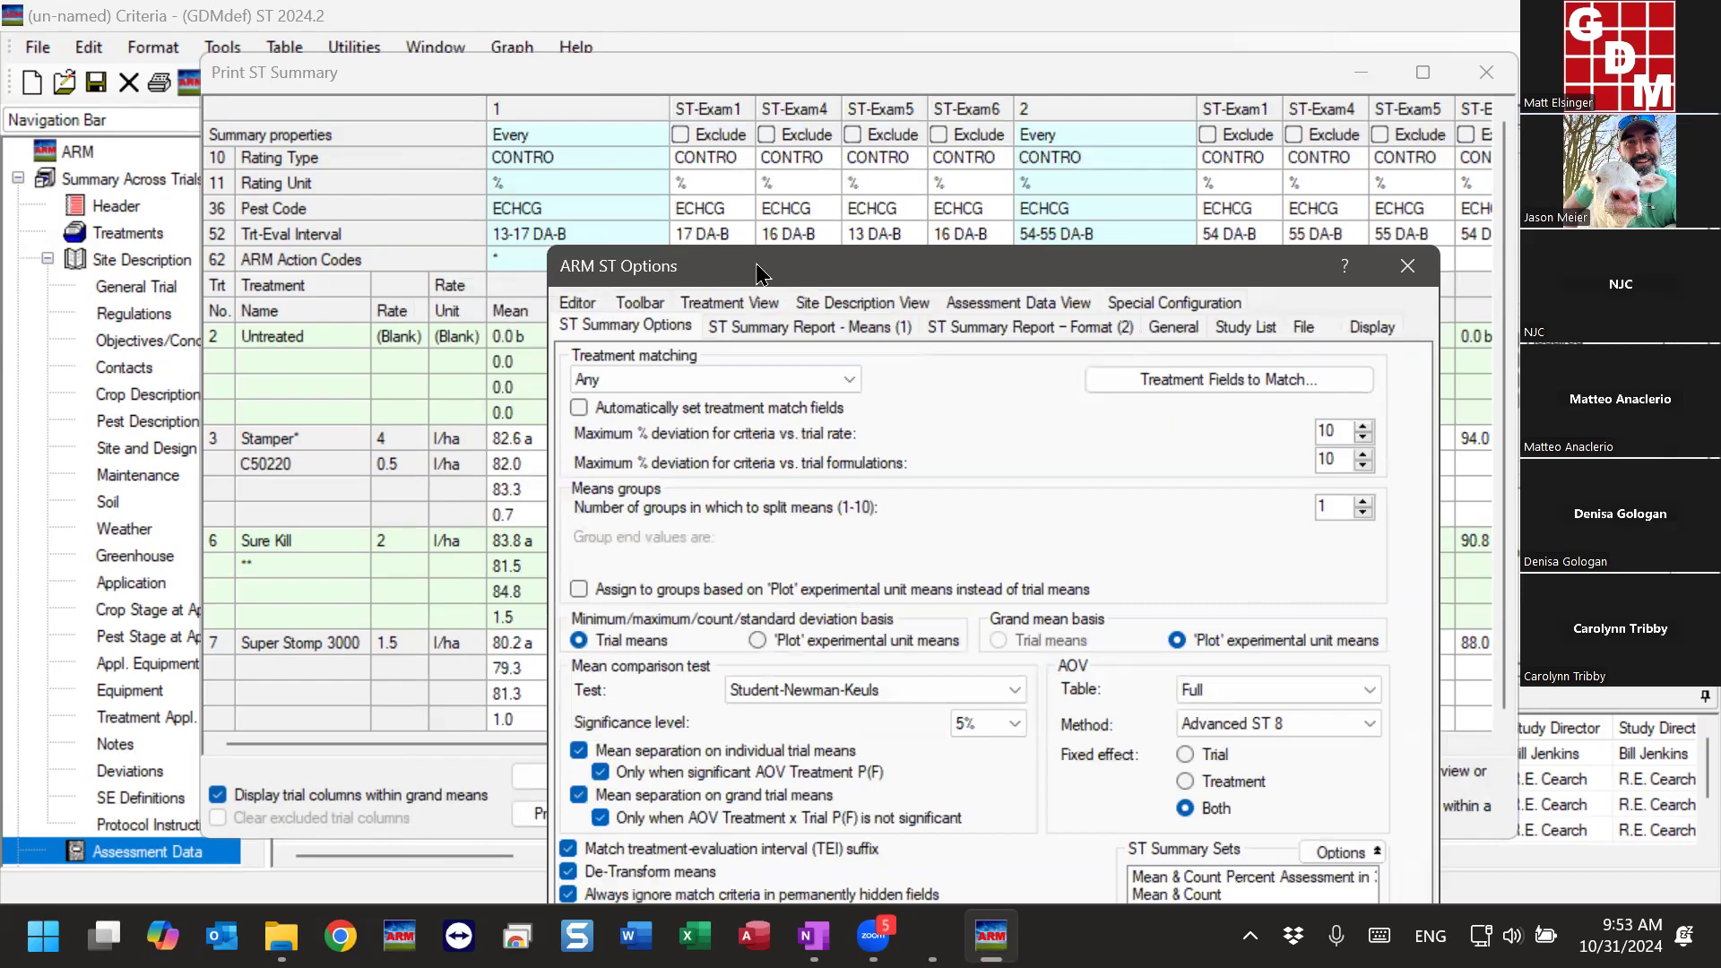
# - Close the summary options without changes and examine the ST-Exam1 means for Stamper, Sure Kill and Super Stomp 3000 in summary column 1
pyautogui.moveTo(758, 269); pyautogui.dragTo(719, 55)
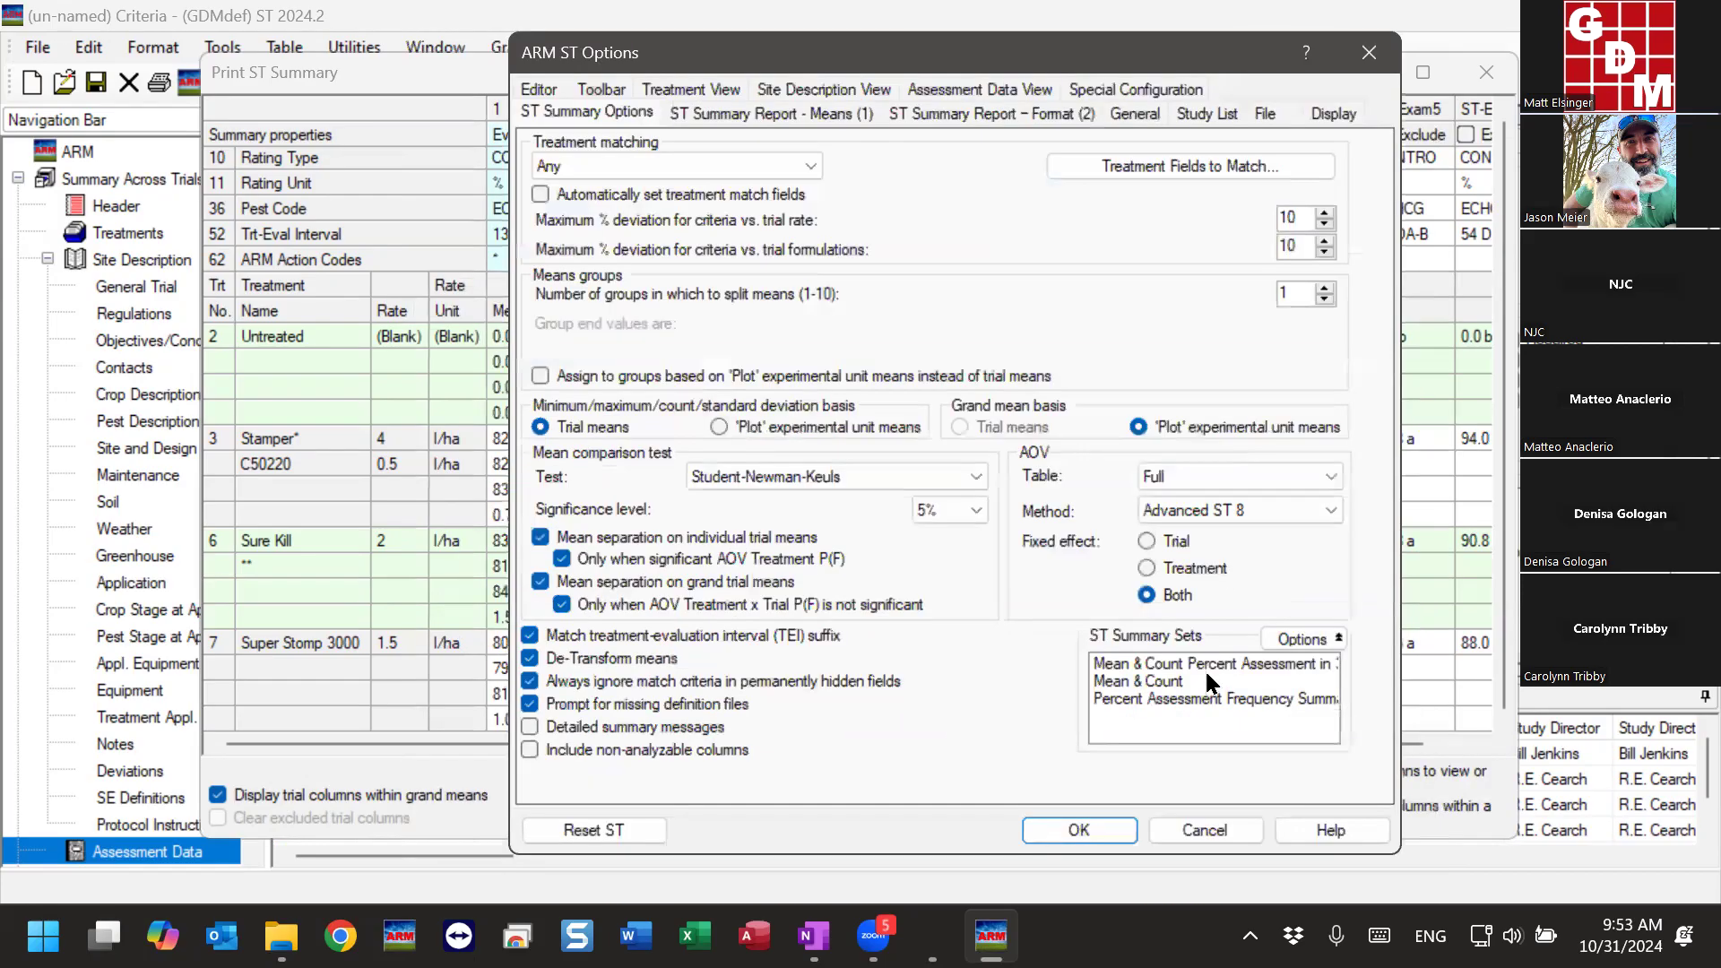
pyautogui.click(1225, 829)
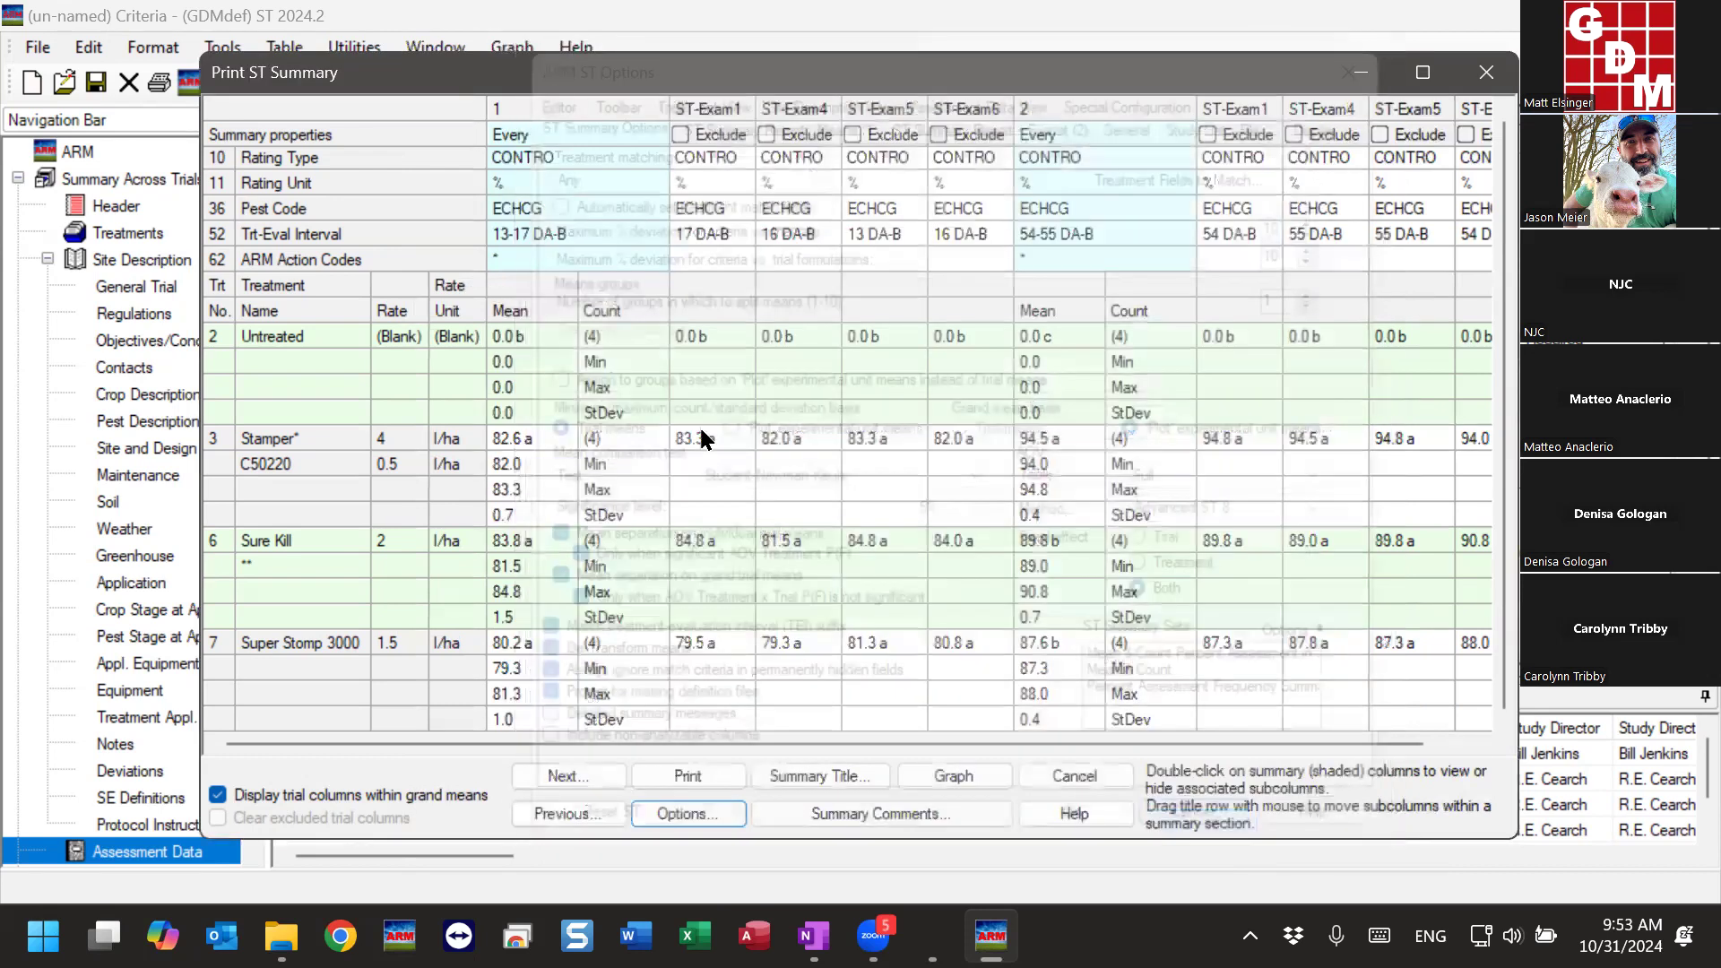
pyautogui.click(707, 447)
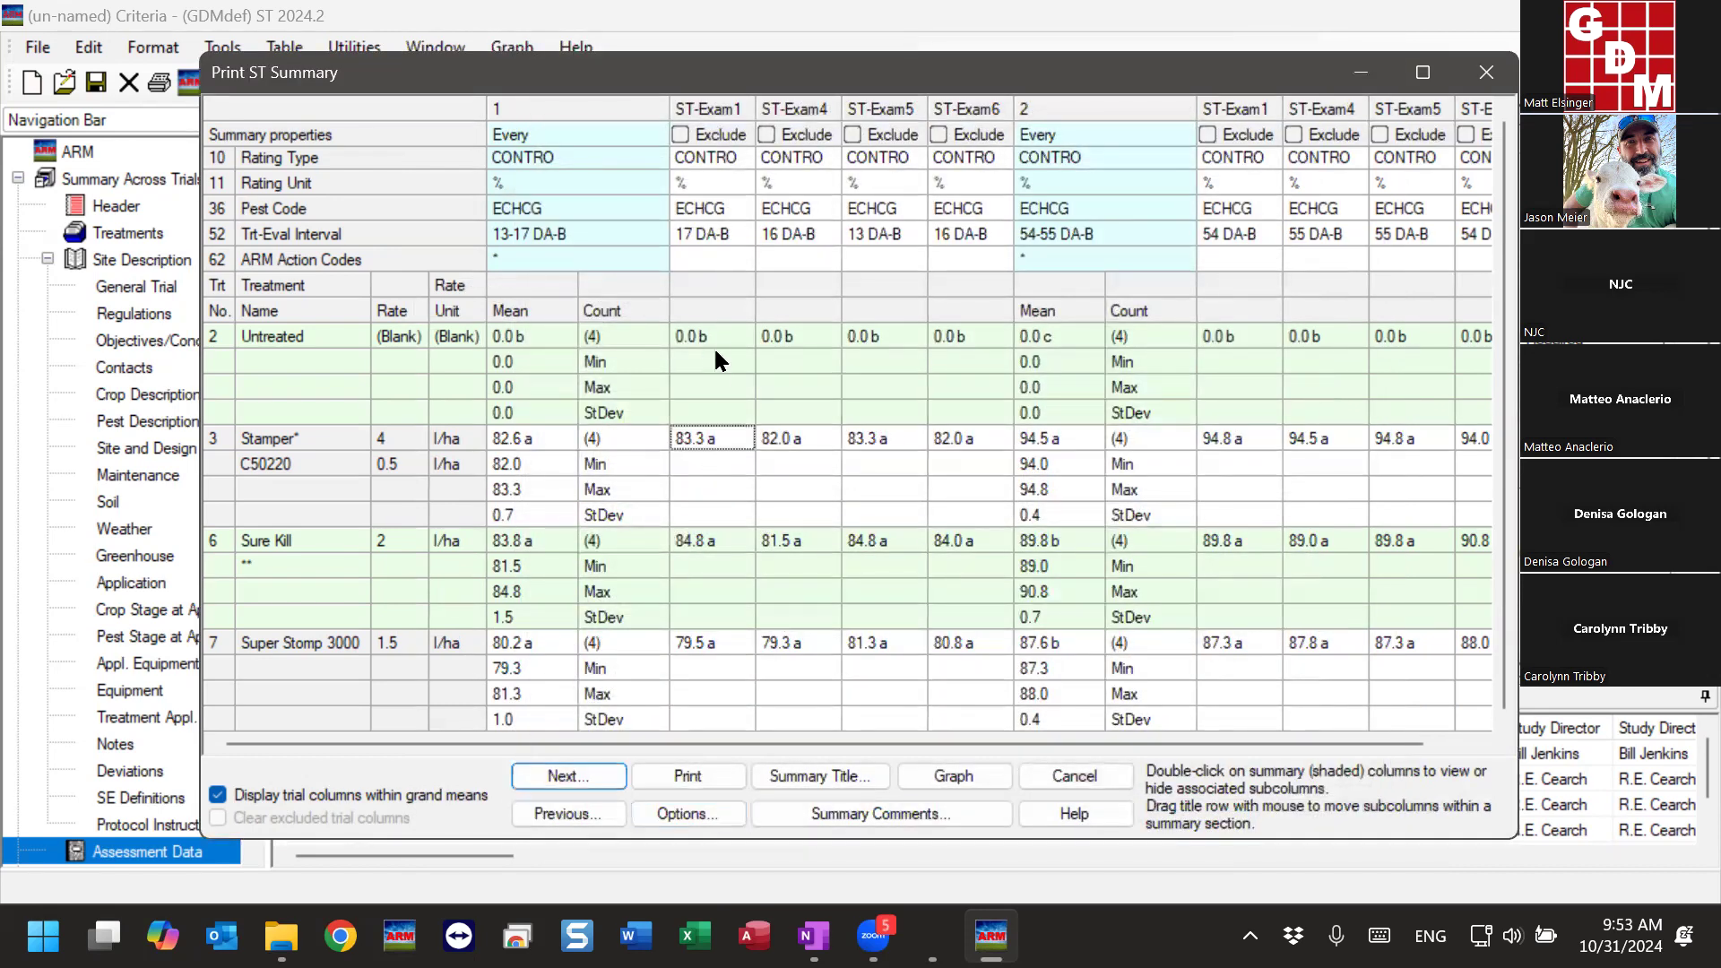
pyautogui.click(721, 438)
pyautogui.click(721, 535)
pyautogui.click(719, 649)
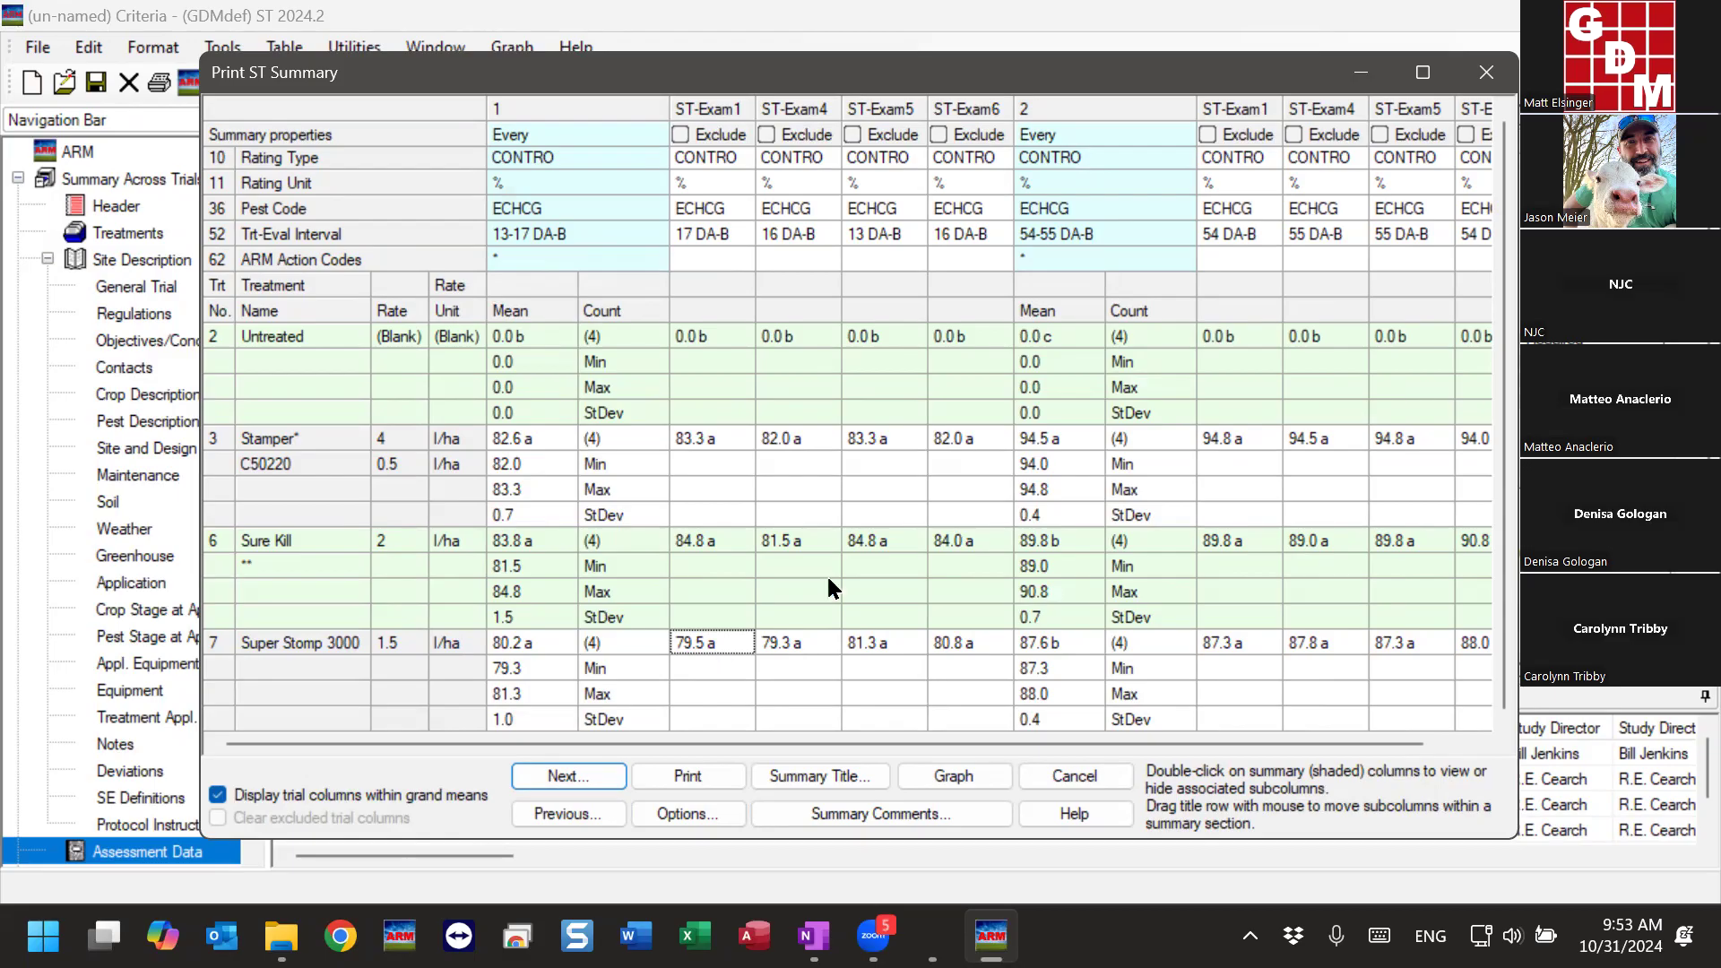
# - Examine the ARM Action Codes row for summary column 1 and its four trial columns
pyautogui.click(498, 264)
pyautogui.click(267, 262)
pyautogui.click(681, 260)
pyautogui.click(769, 255)
pyautogui.click(848, 258)
pyautogui.click(967, 254)
pyautogui.click(735, 262)
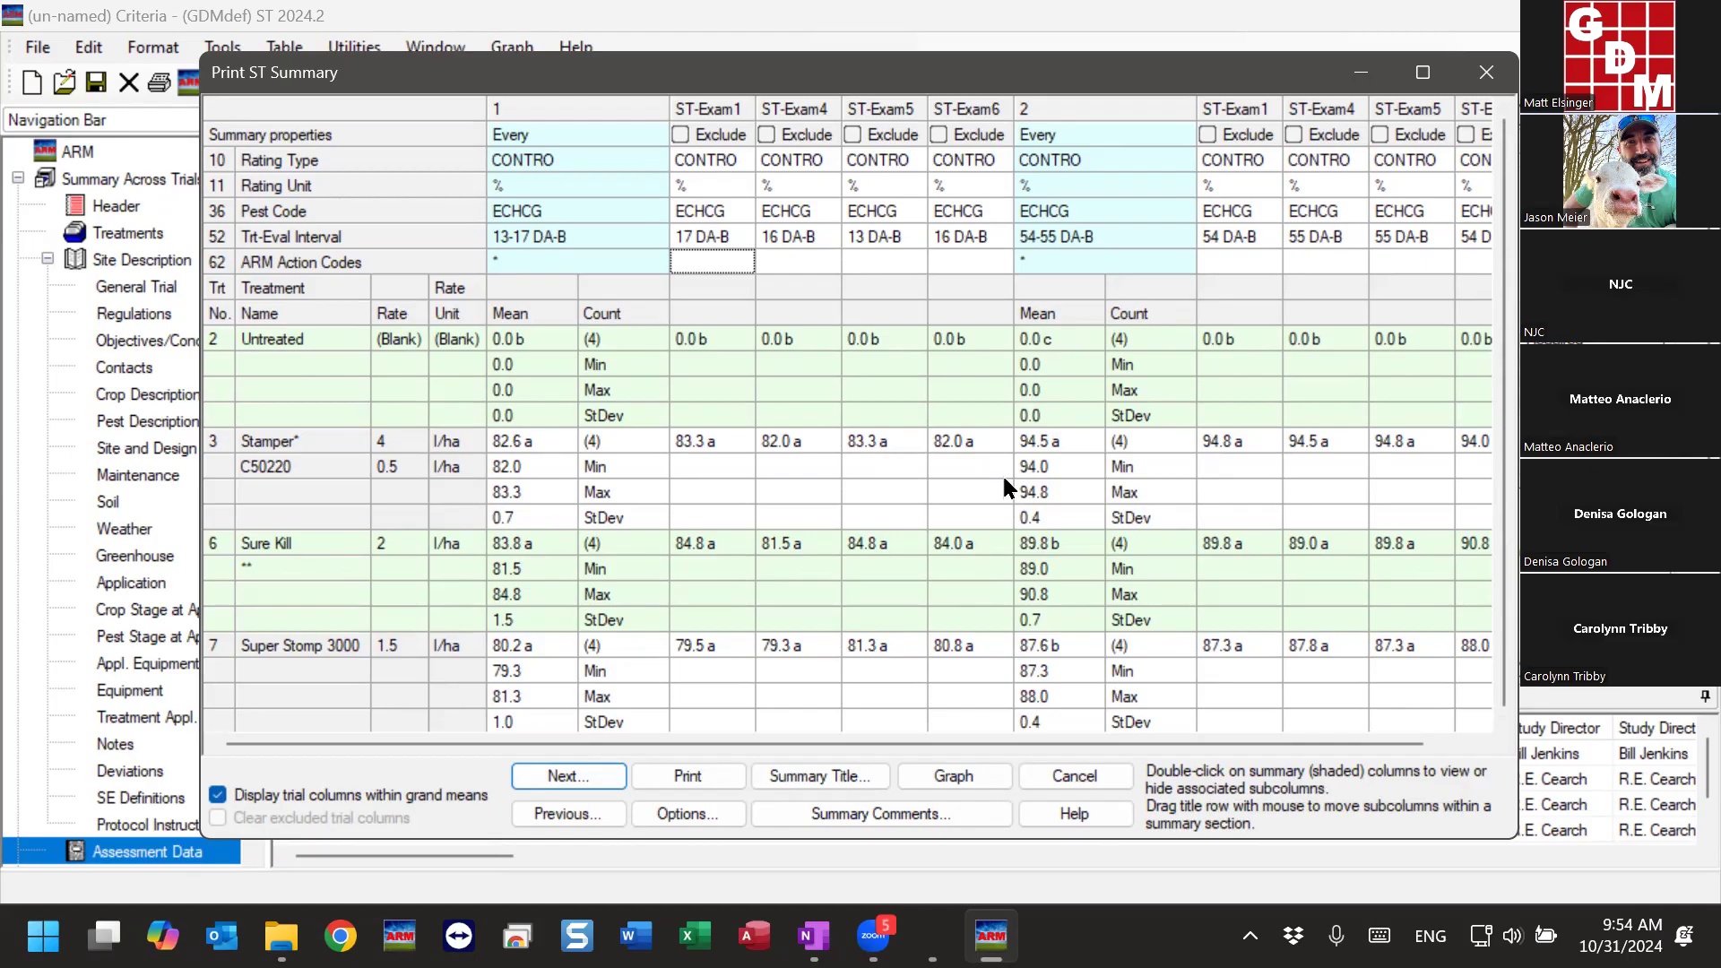
# - Reopen the ST Summary Options and consult their help topic, then close the help
pyautogui.click(717, 814)
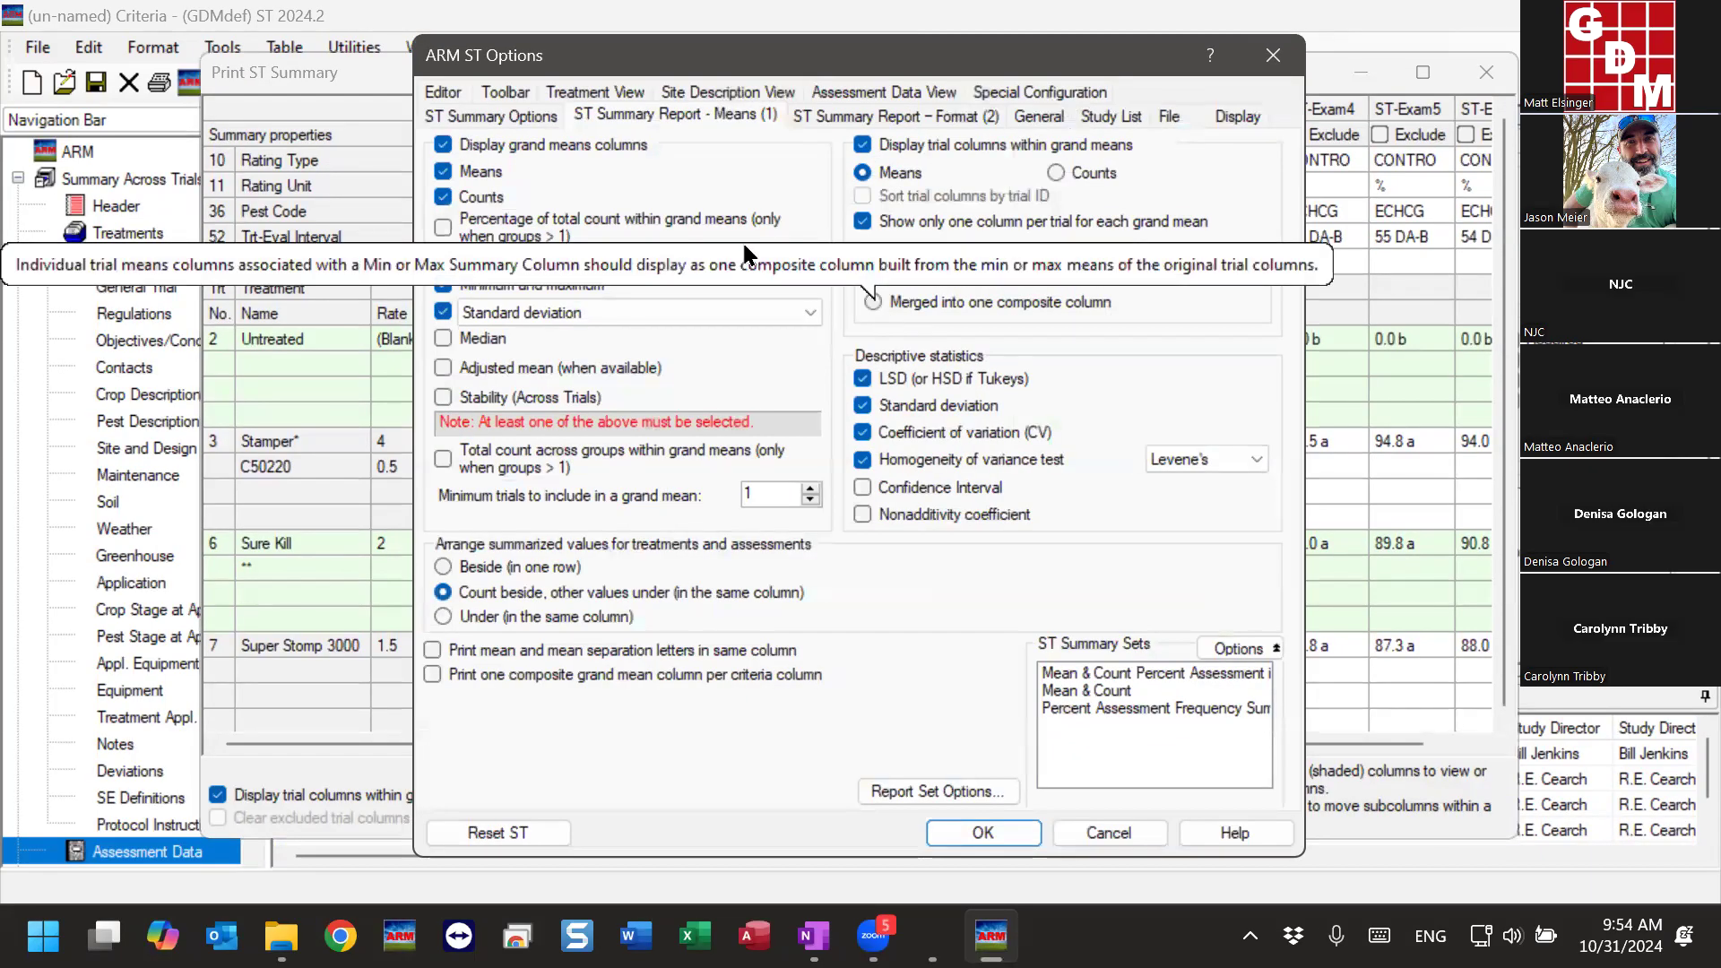
pyautogui.click(502, 116)
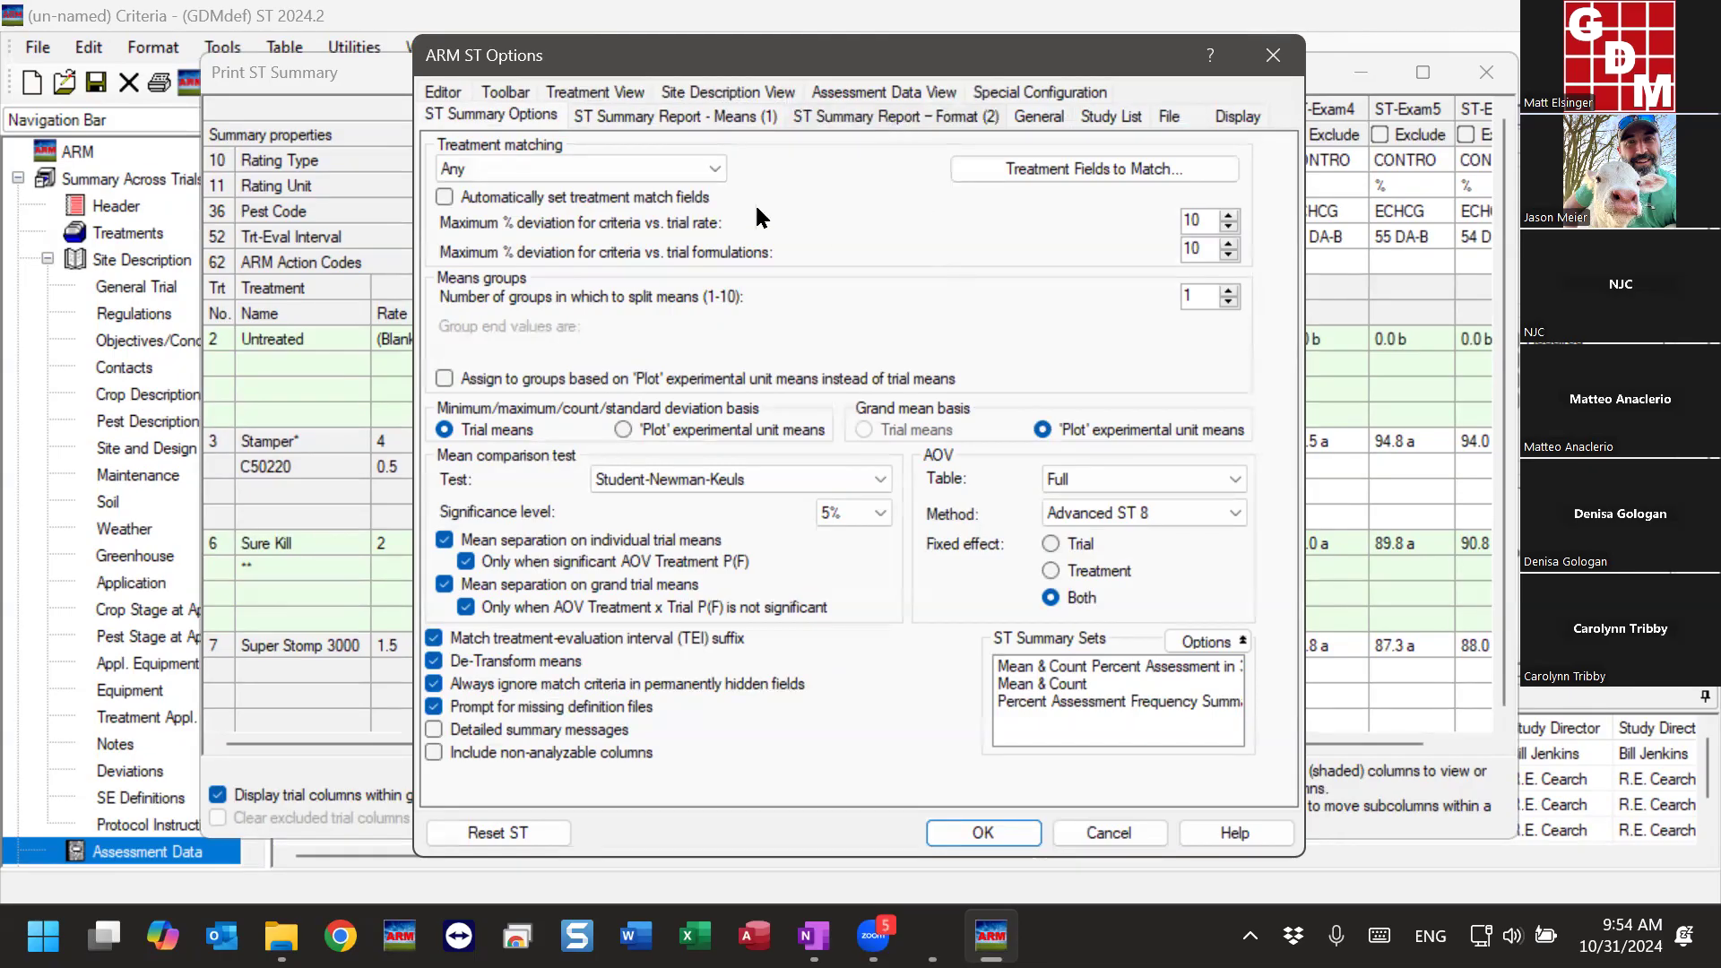
pyautogui.click(1234, 835)
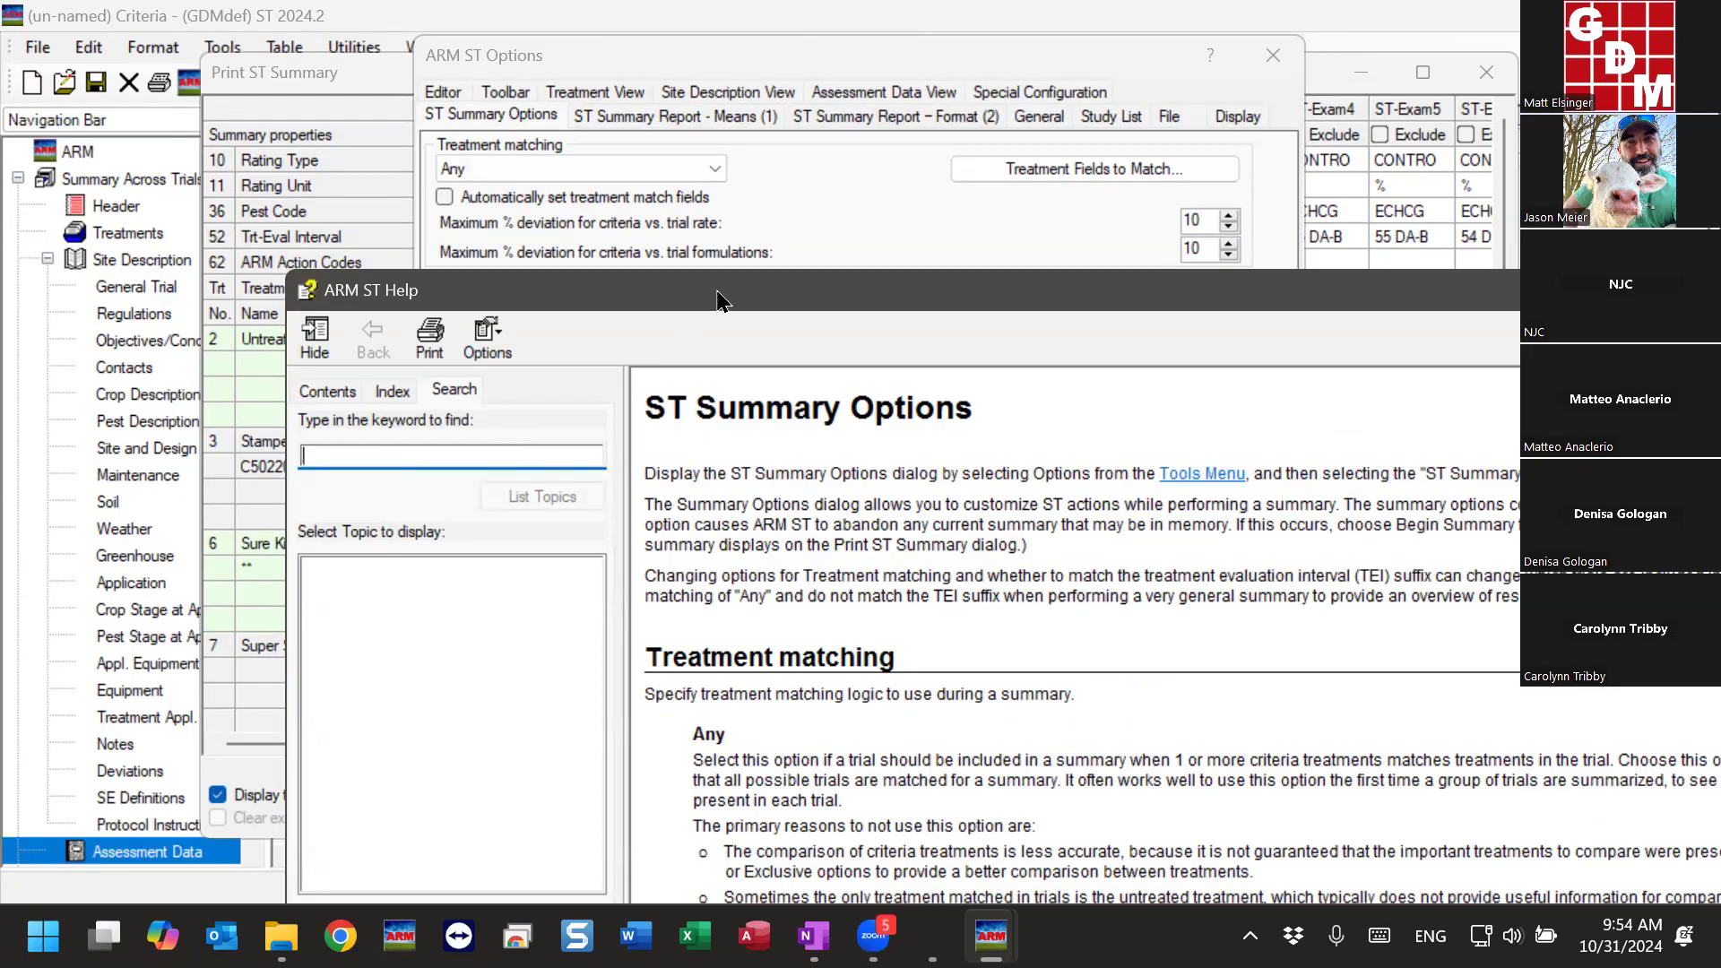
pyautogui.moveTo(717, 296); pyautogui.dragTo(591, 102)
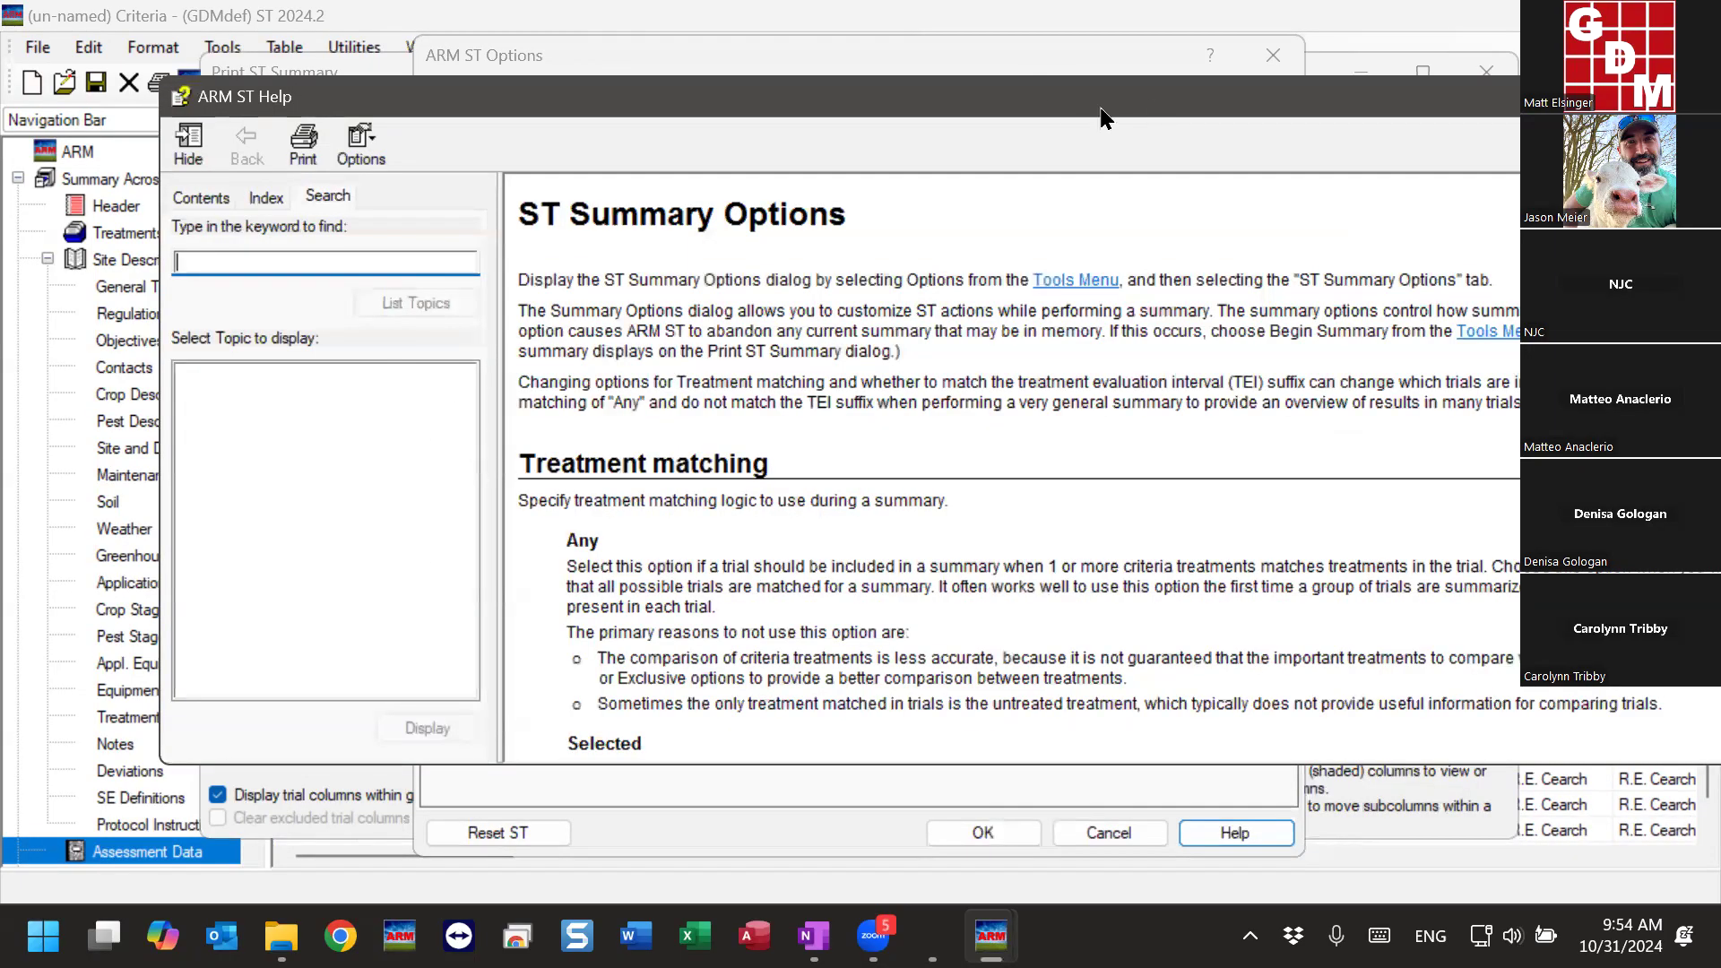
pyautogui.moveTo(1101, 110); pyautogui.dragTo(966, 134)
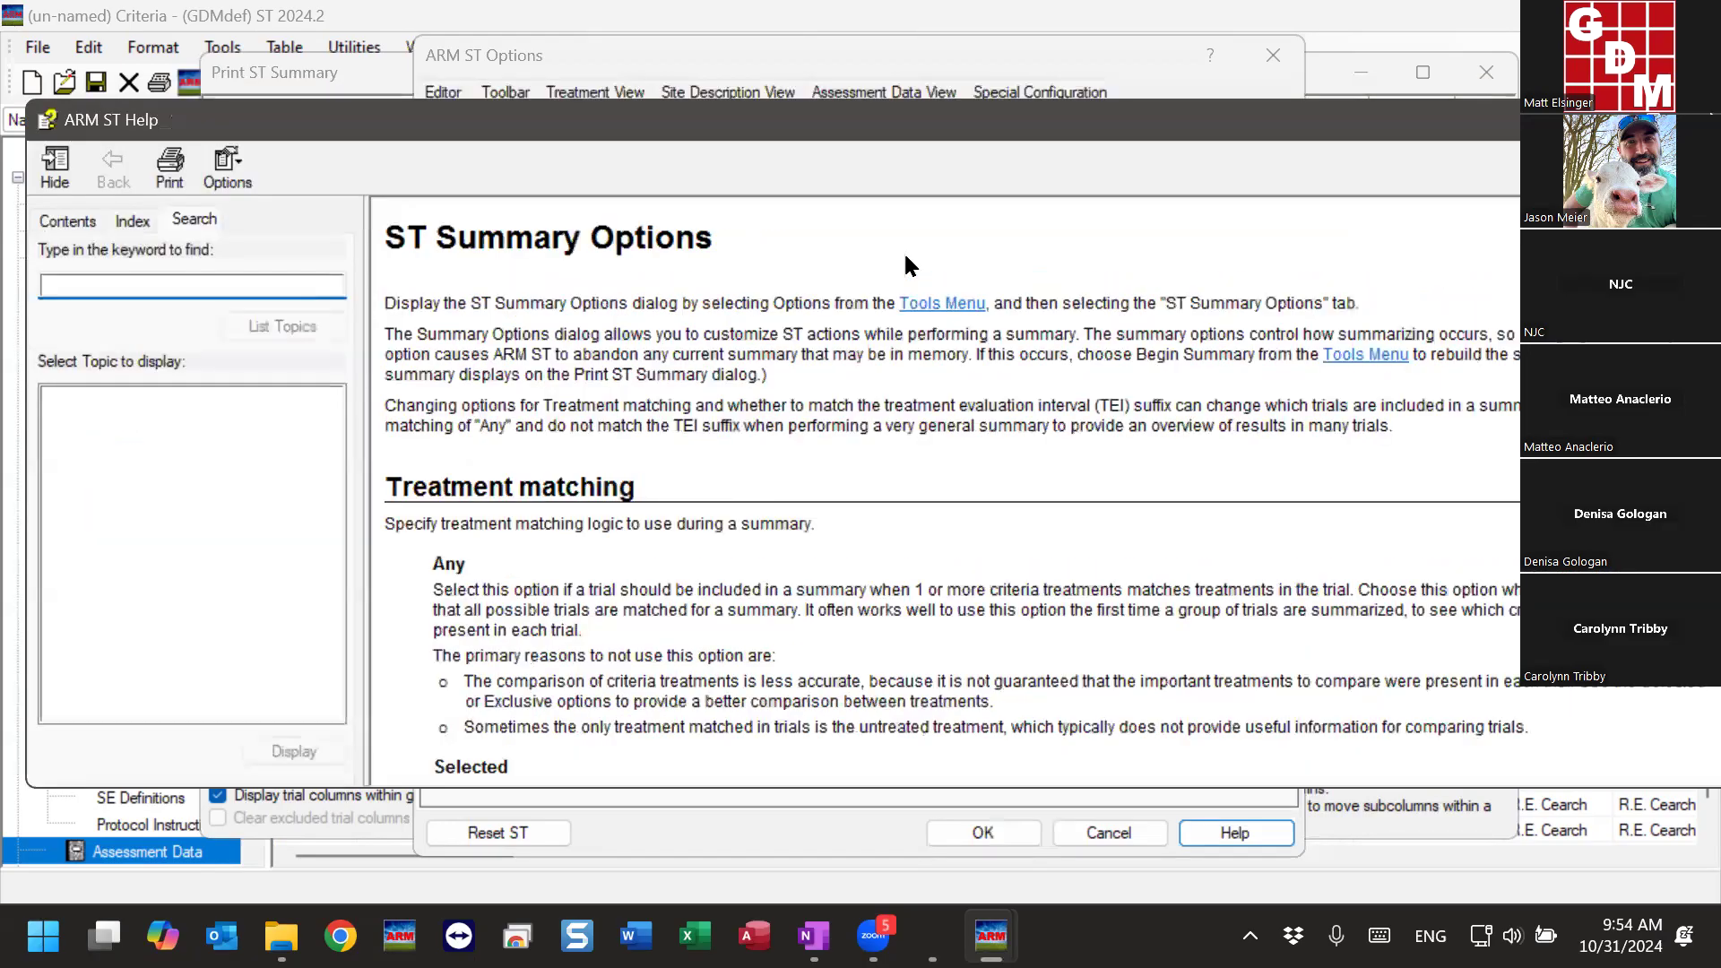
pyautogui.moveTo(1123, 121); pyautogui.dragTo(966, 134)
pyautogui.click(1558, 133)
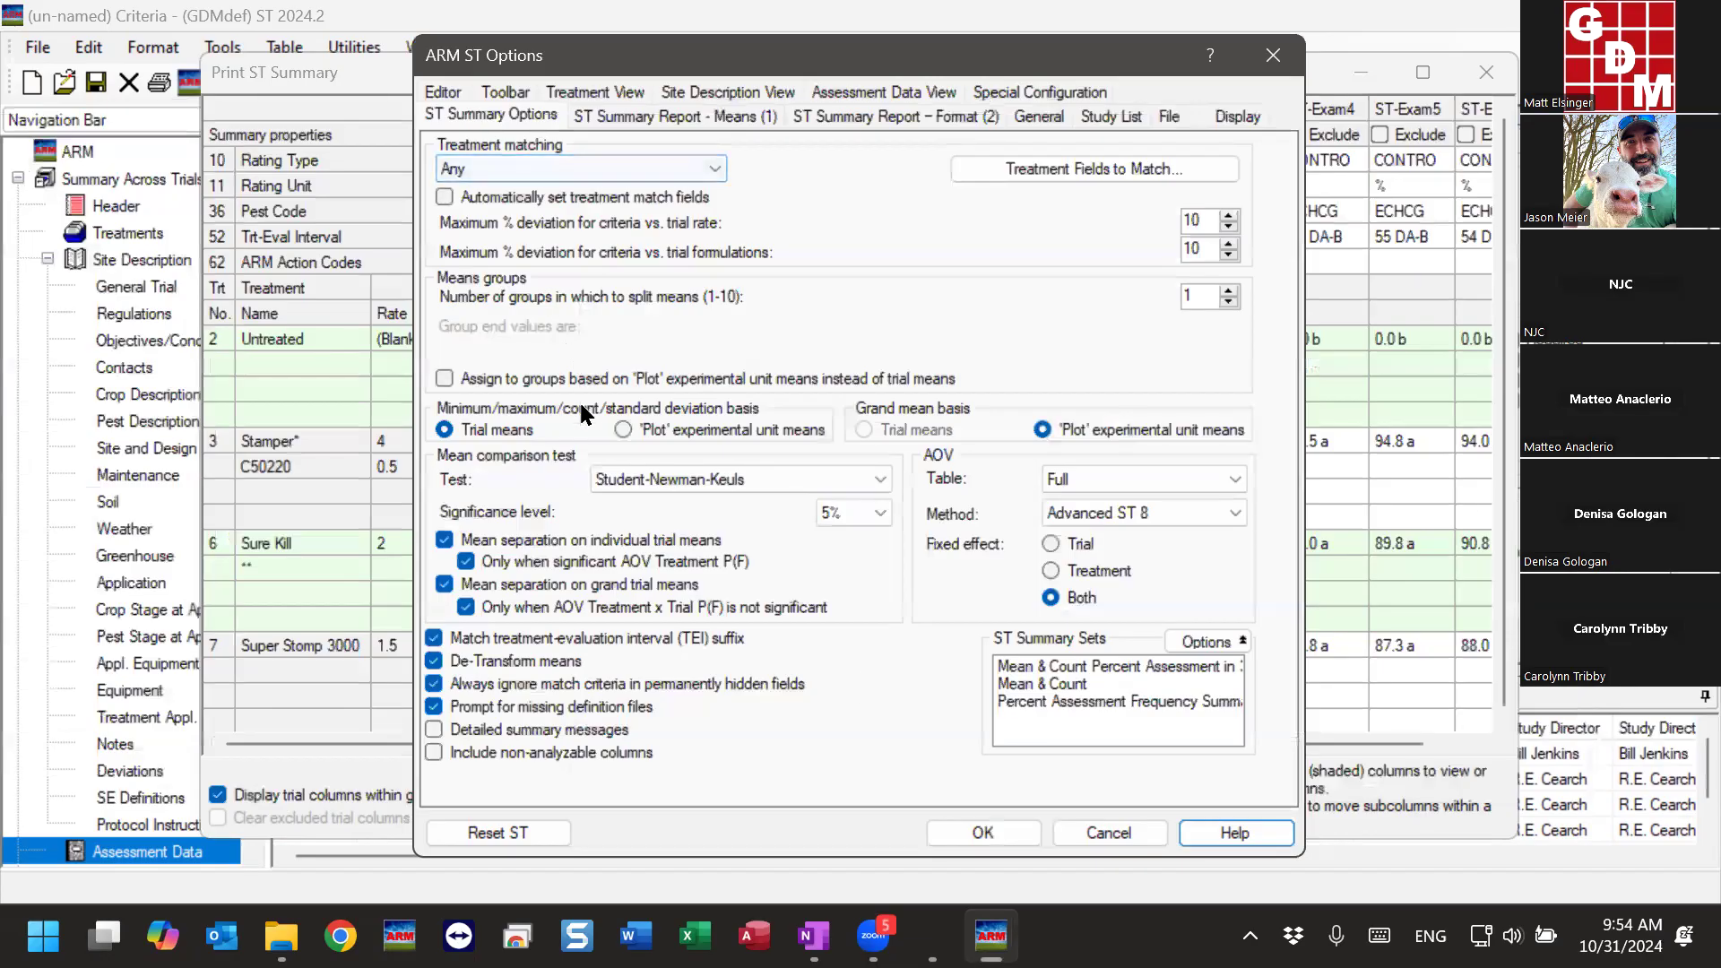
# - Review the available mean comparison tests and significance levels in the ST Summary Options
pyautogui.click(703, 481)
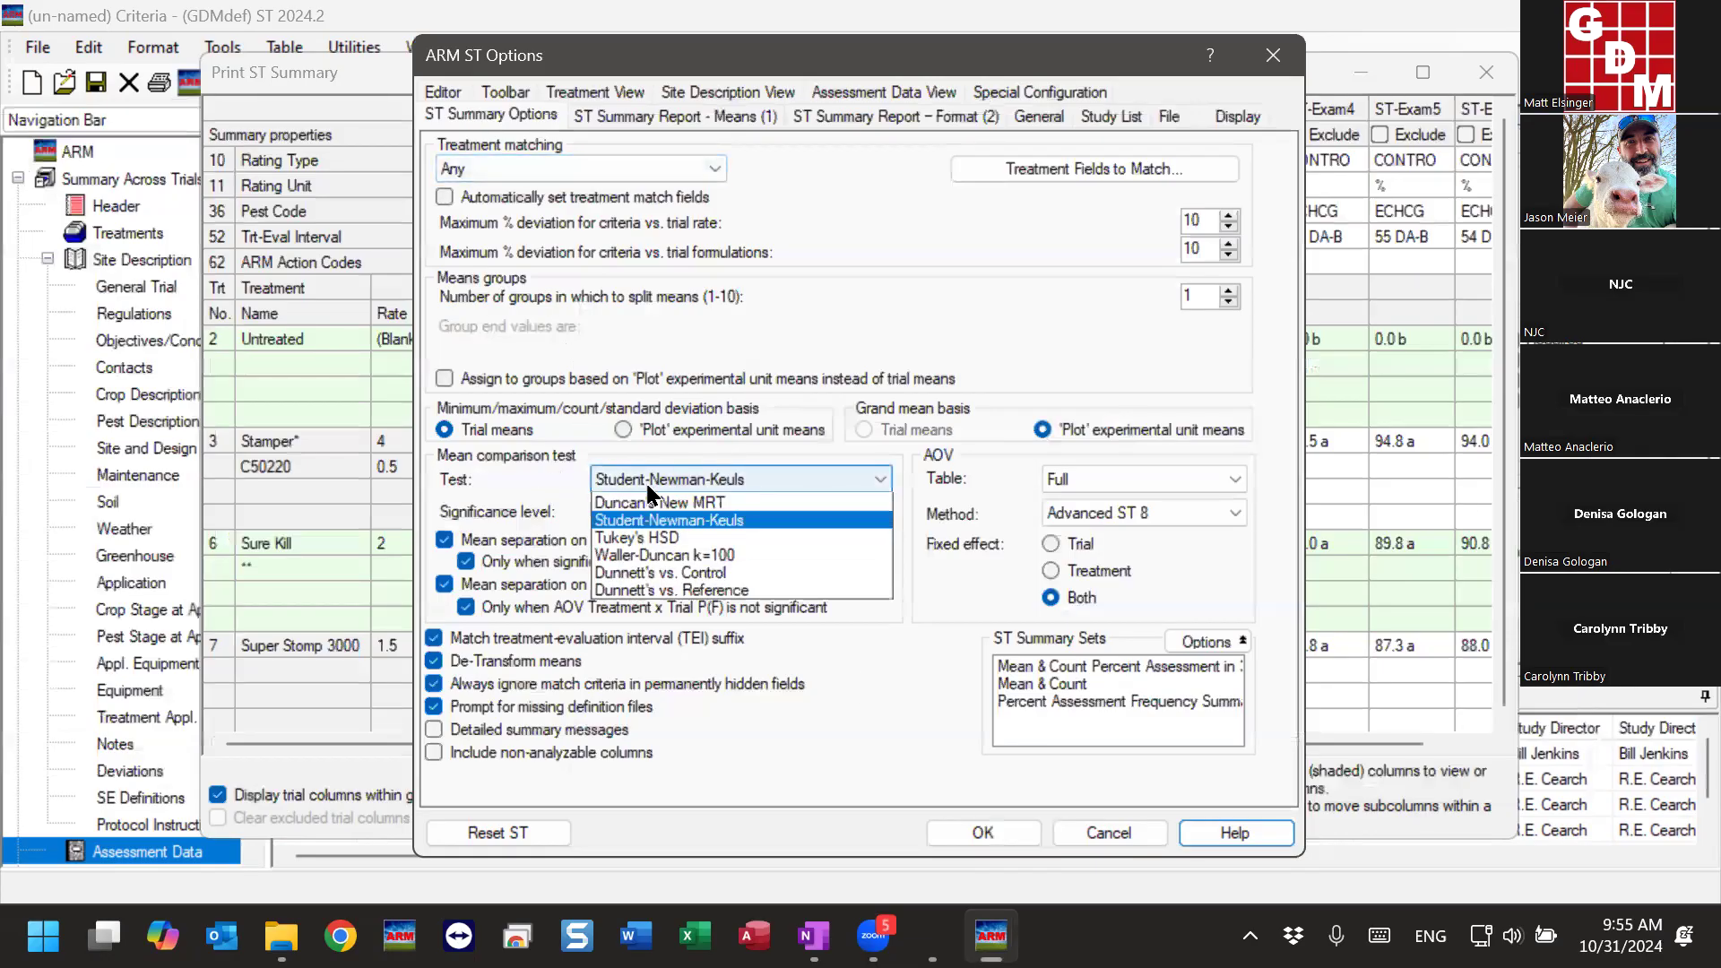
pyautogui.click(742, 479)
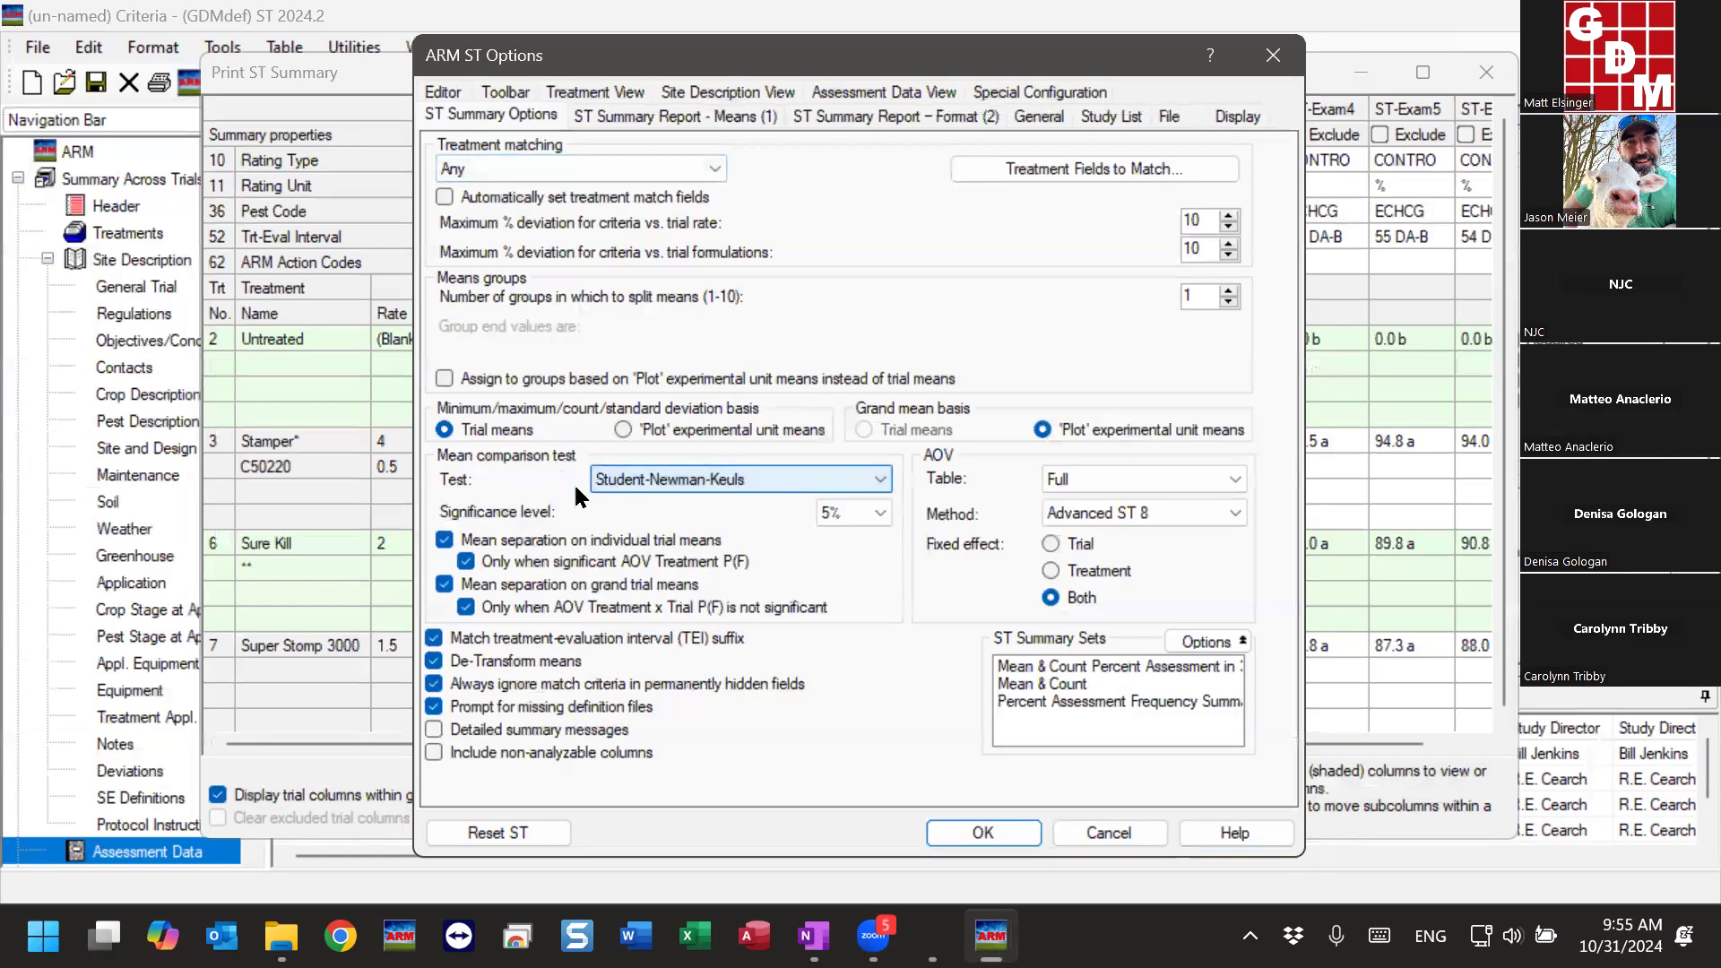
pyautogui.click(850, 513)
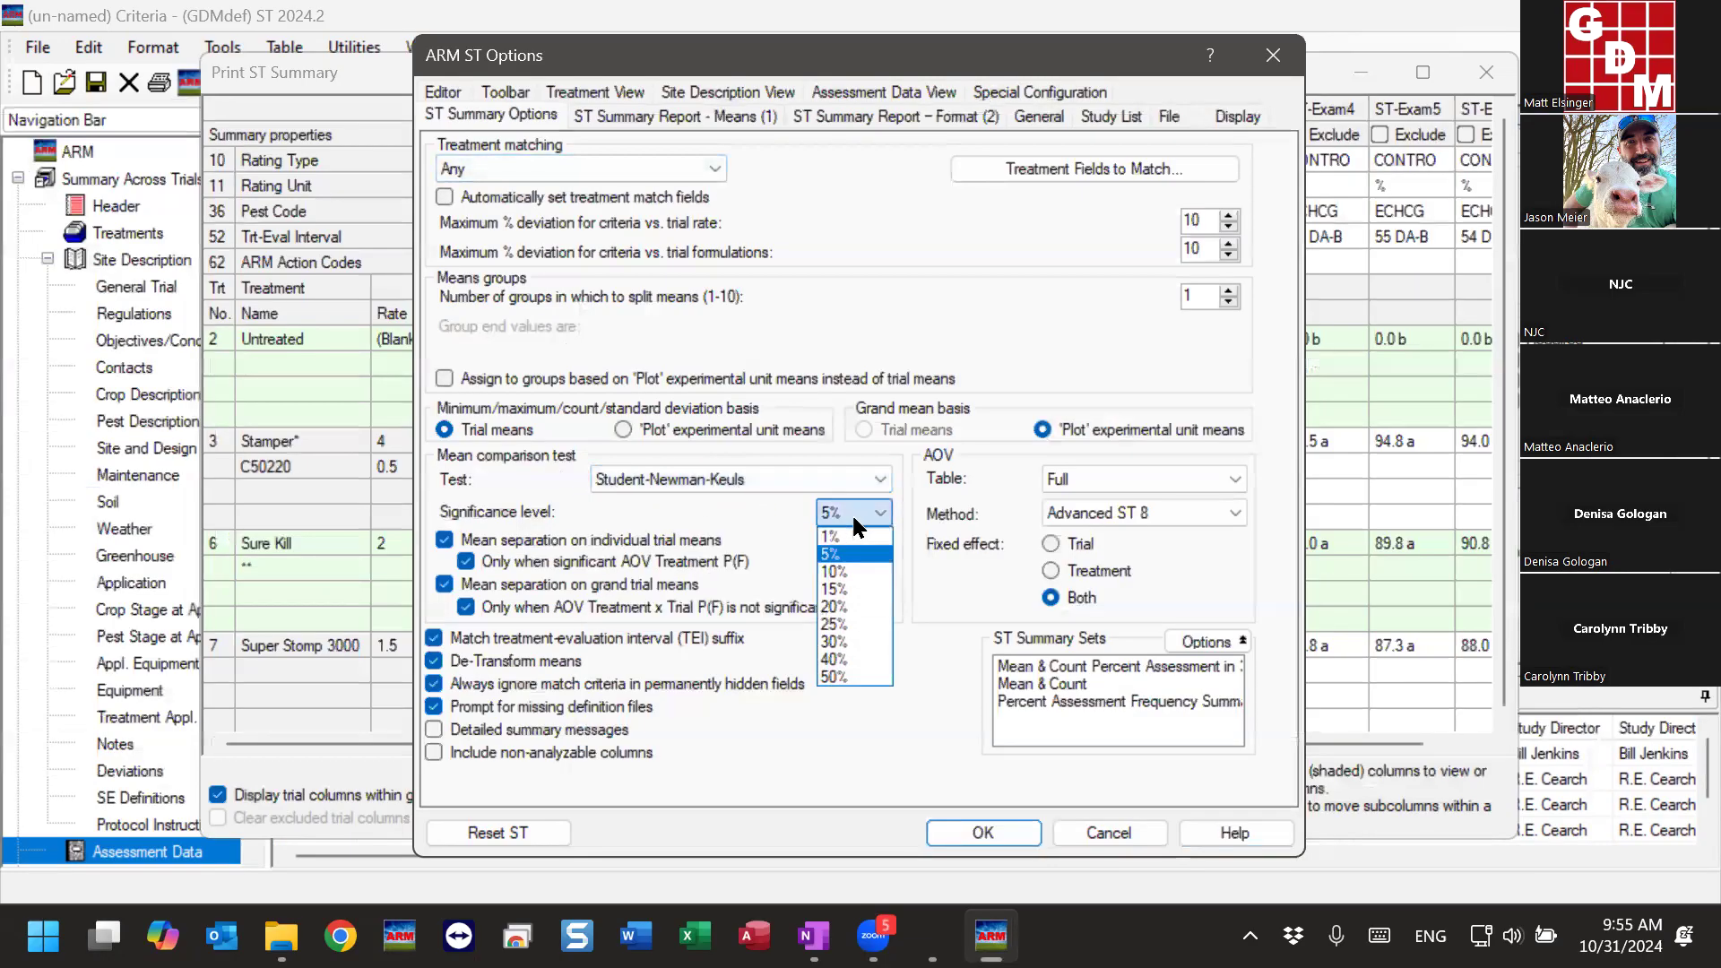
pyautogui.click(851, 513)
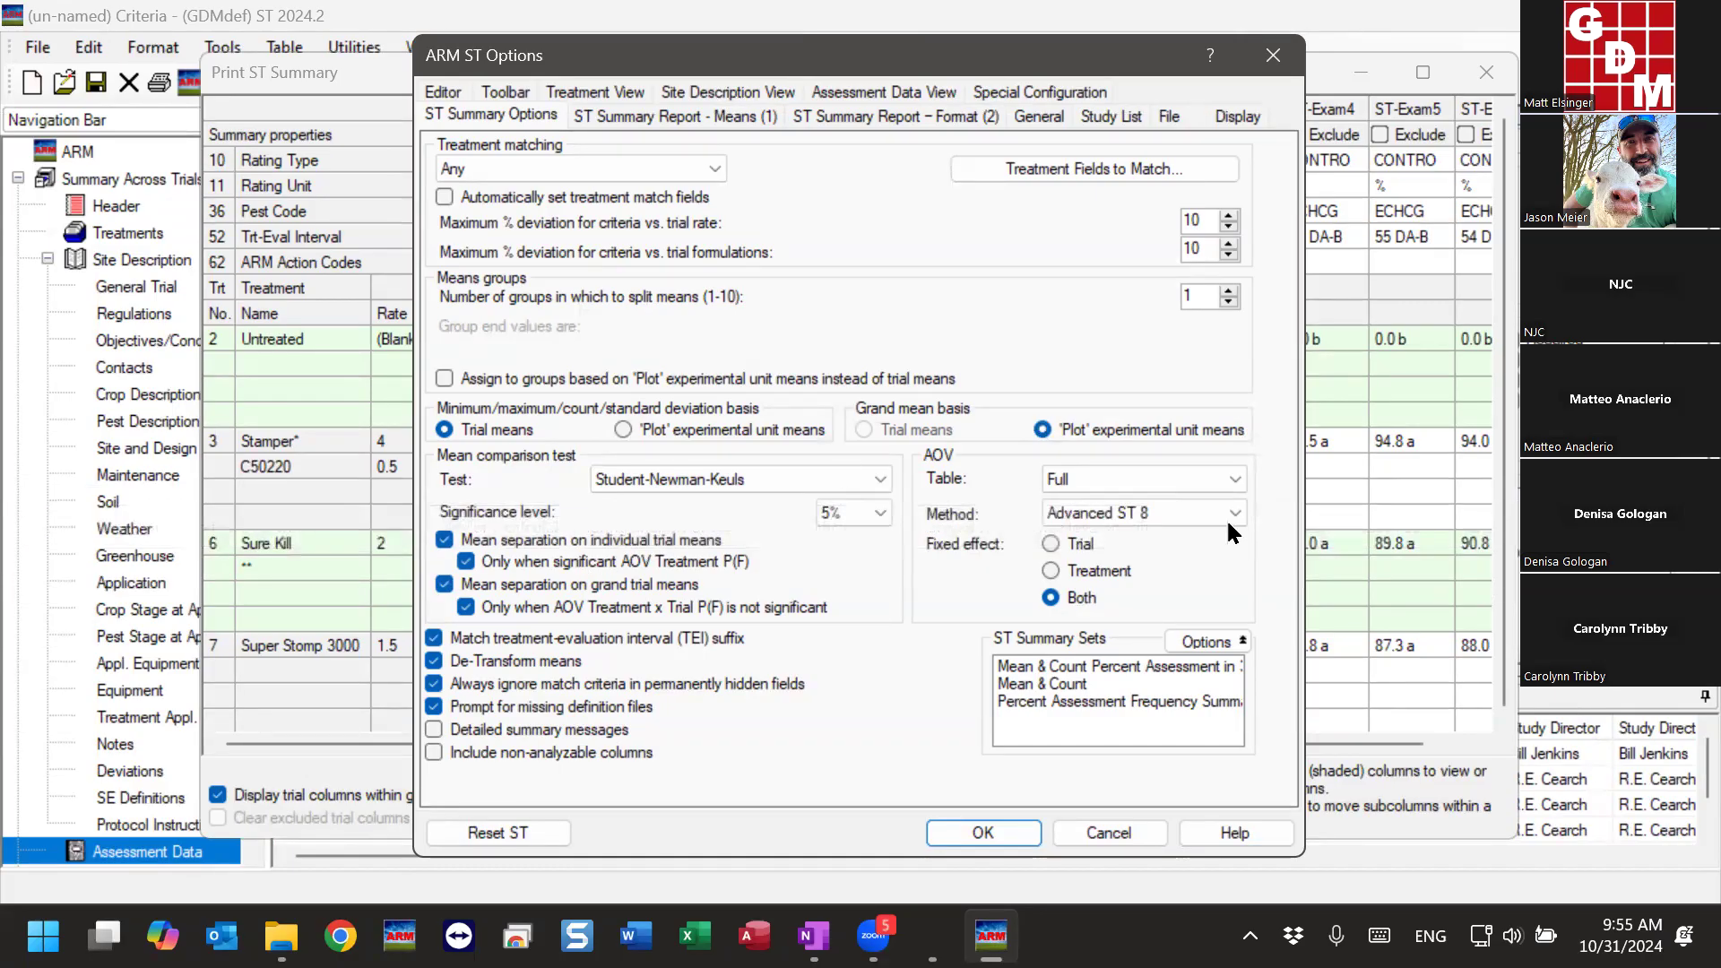
# - Keep Advanced ST 8 as the AOV method, set the fixed effect to Treatment, and uncover the summary's grand mean column
pyautogui.click(1181, 513)
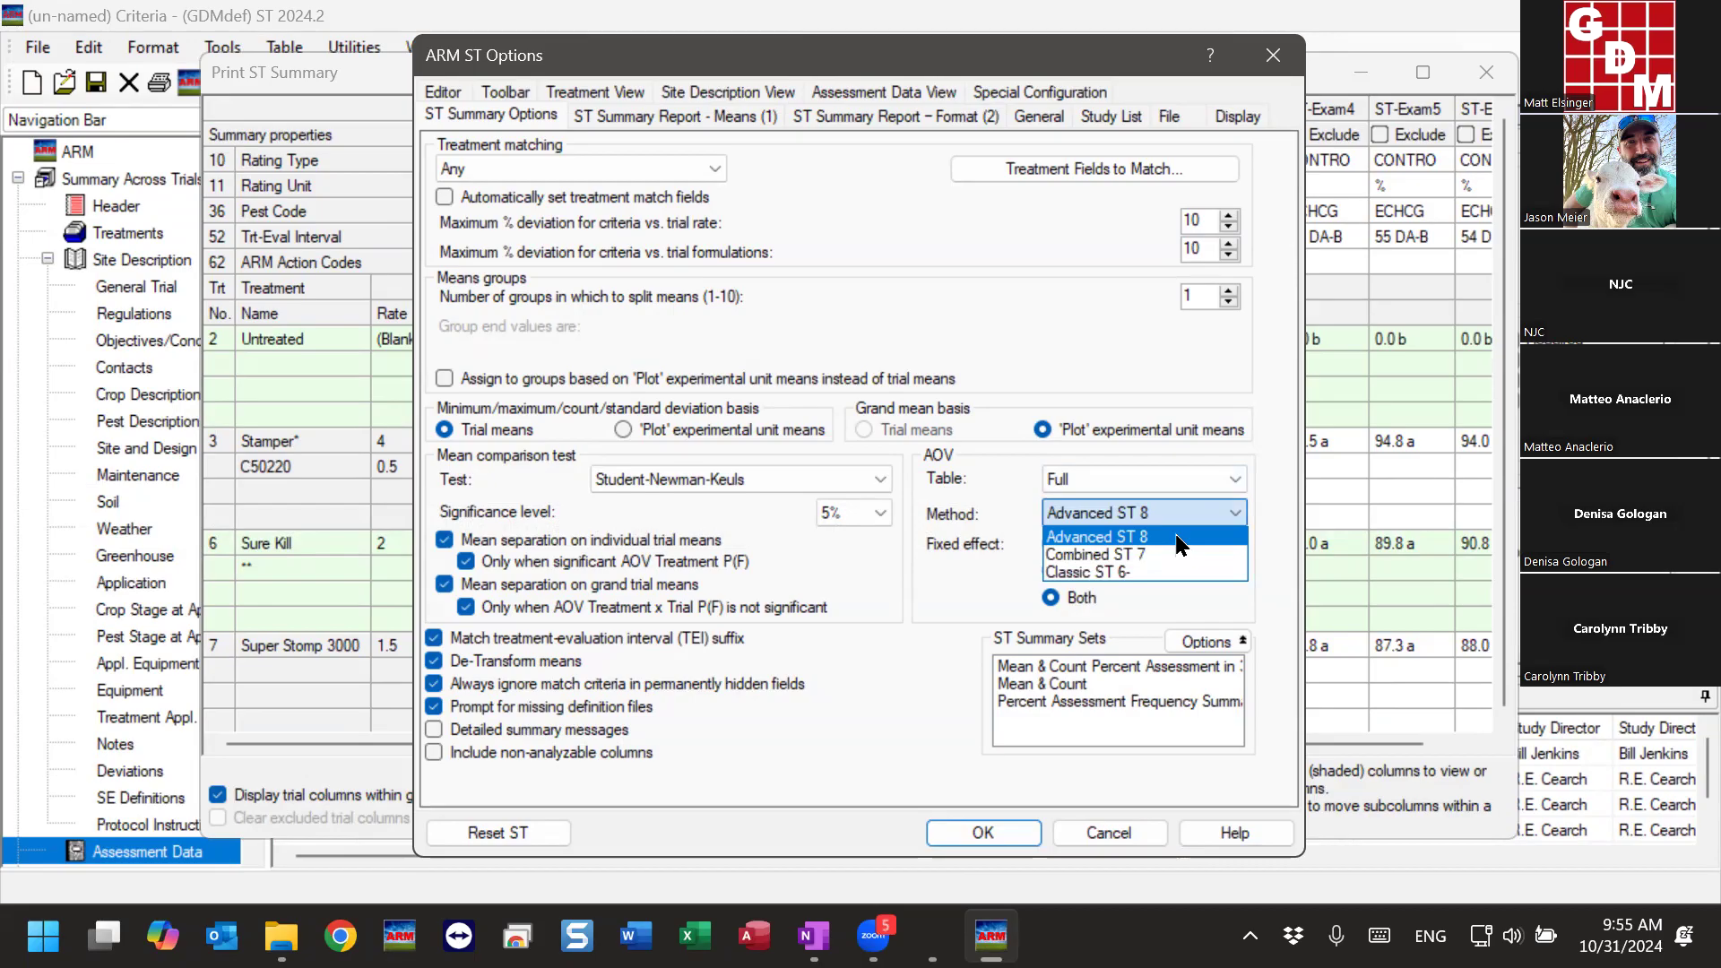
pyautogui.click(1132, 538)
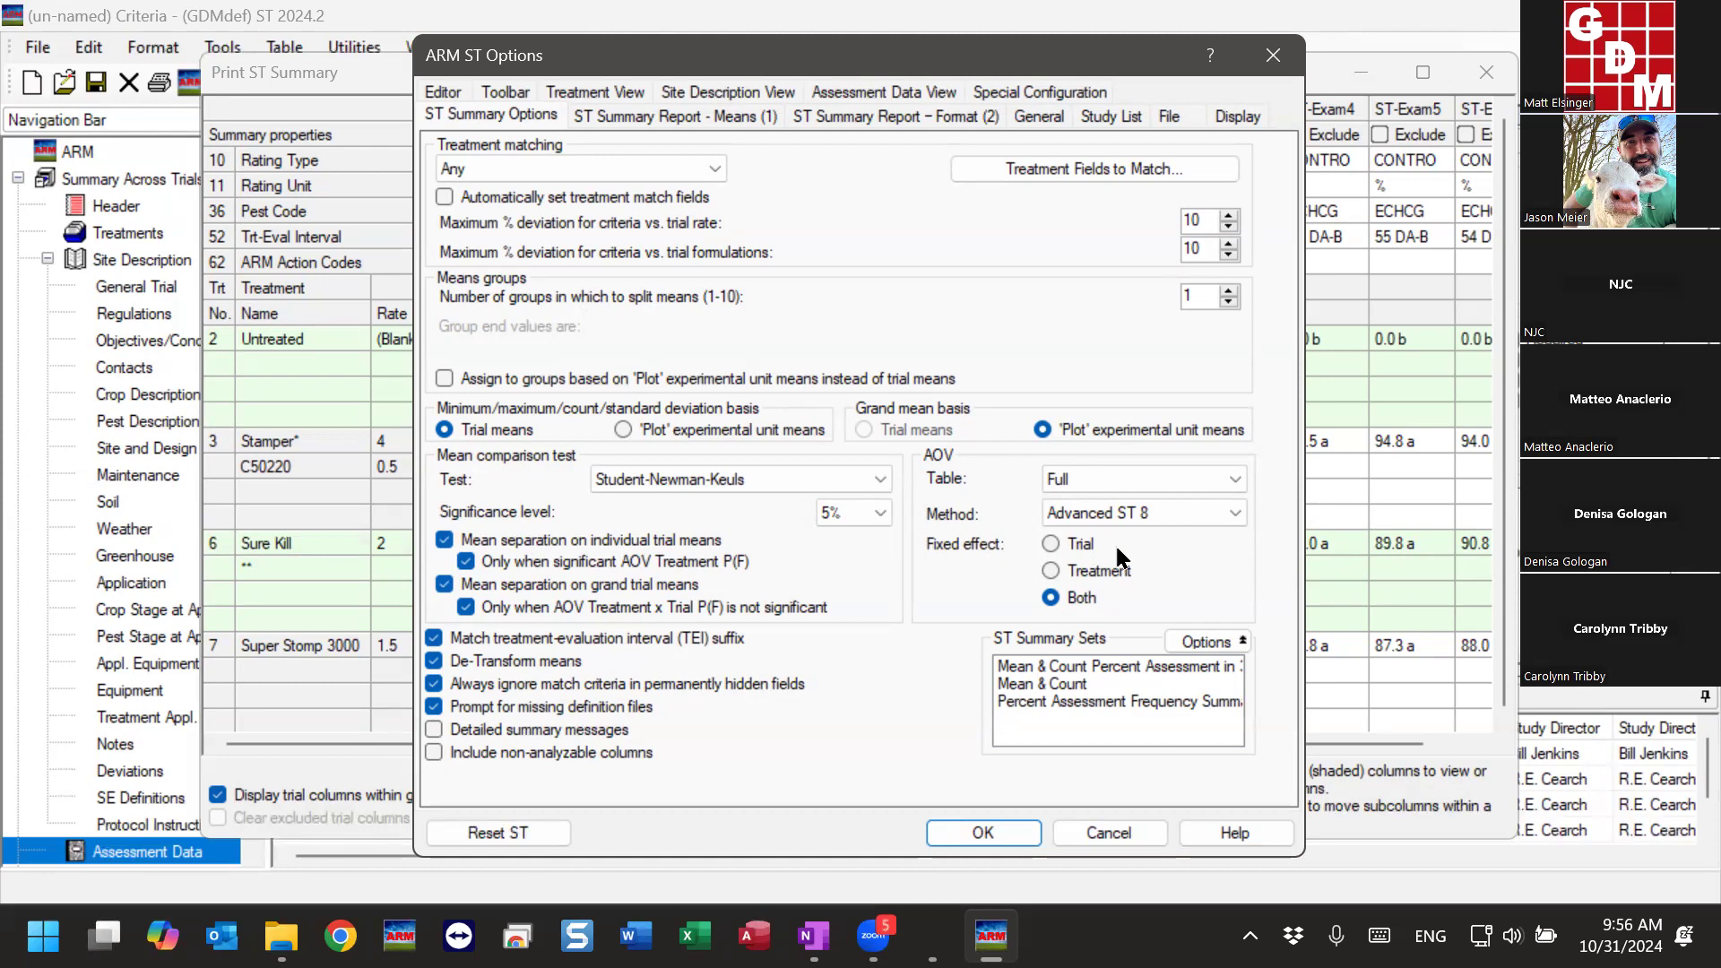
pyautogui.click(1112, 576)
pyautogui.click(1093, 547)
pyautogui.click(1090, 576)
pyautogui.moveTo(931, 63); pyautogui.dragTo(1262, 63)
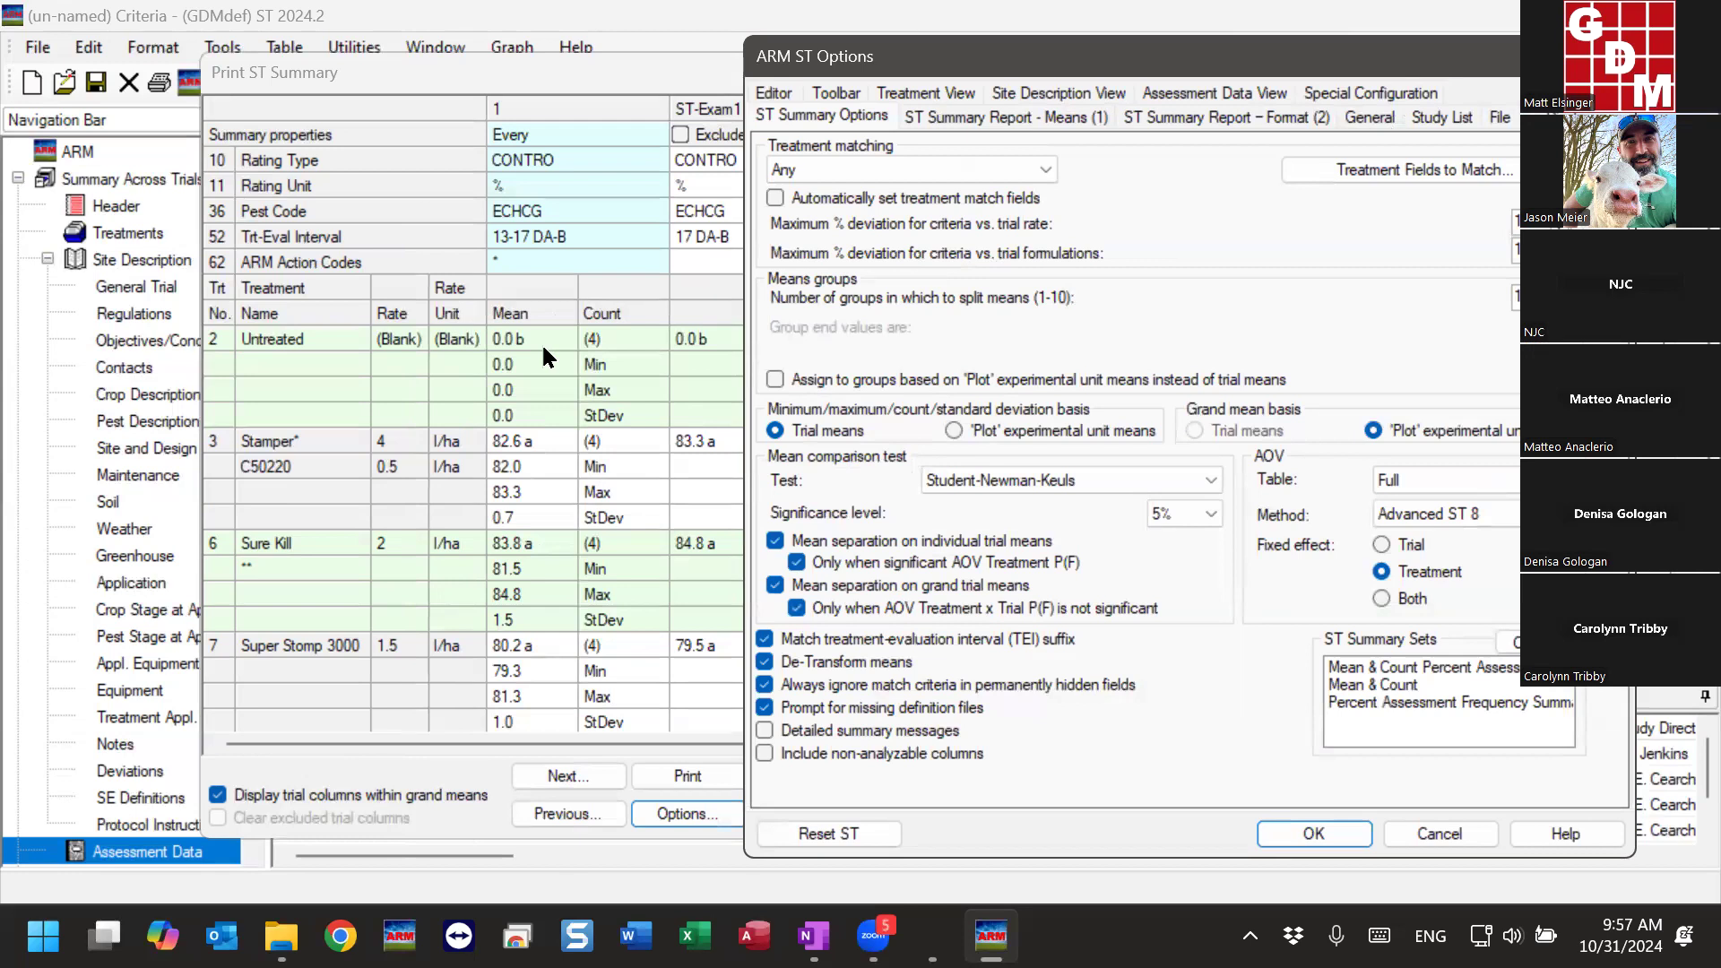
# - Review the ST Summary Report means and format options, then accept the options and rebuild the summary
pyautogui.click(1015, 107)
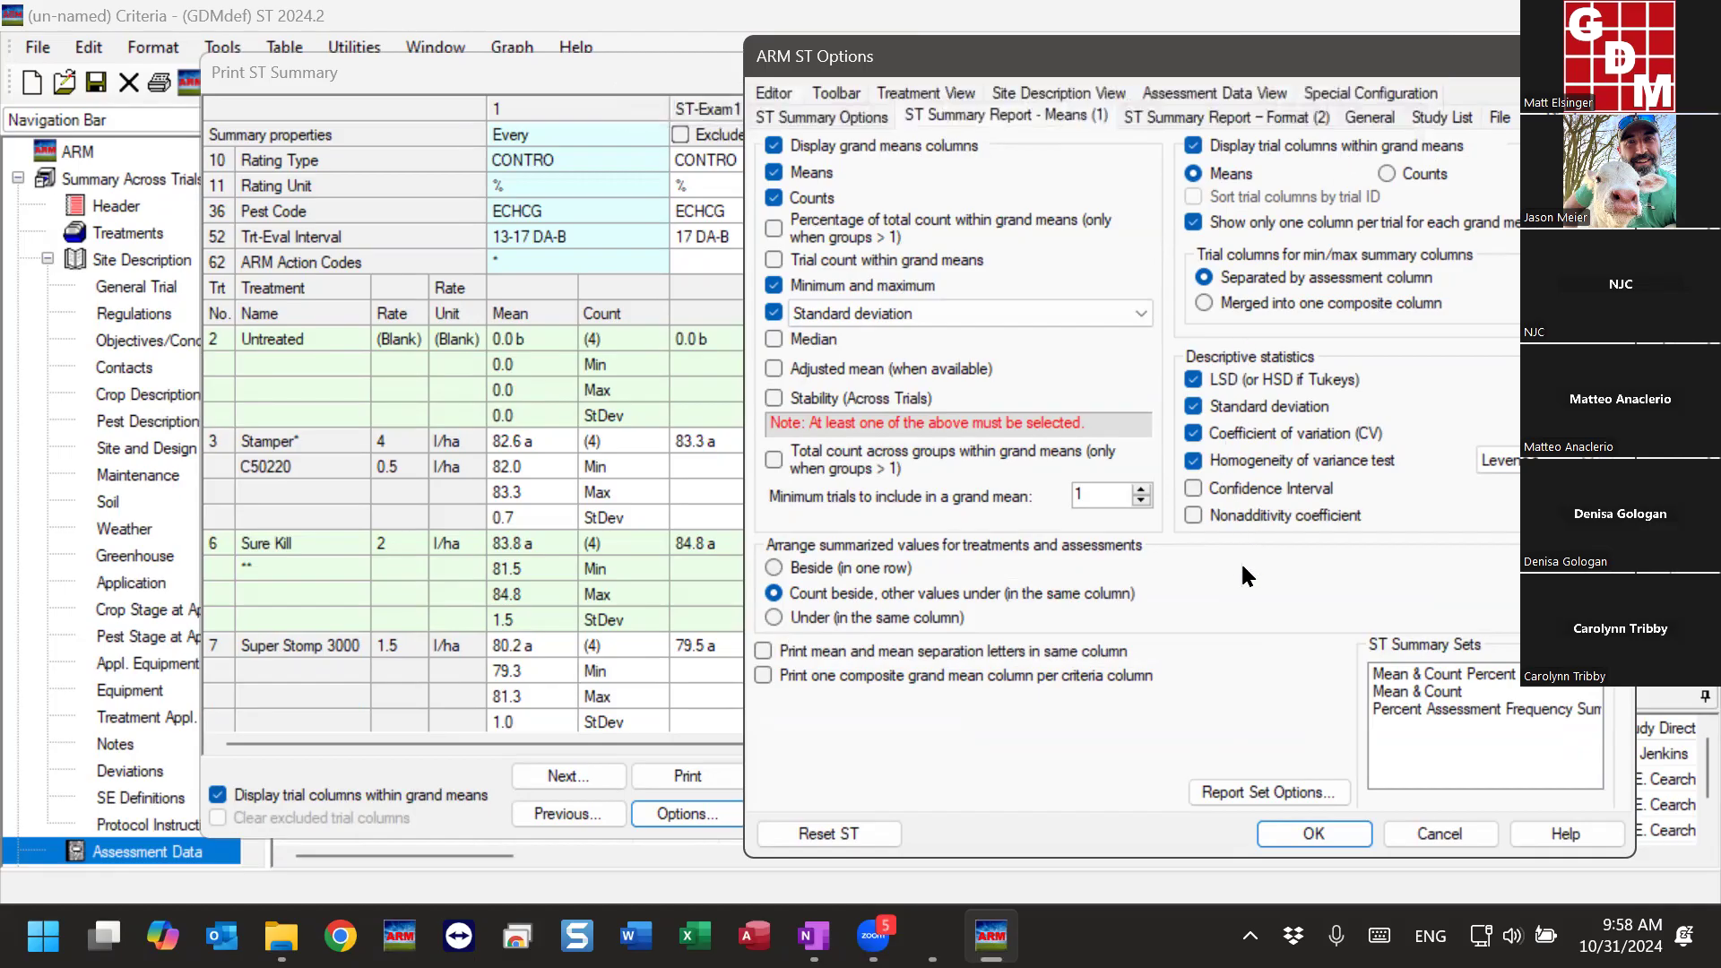
pyautogui.click(1273, 115)
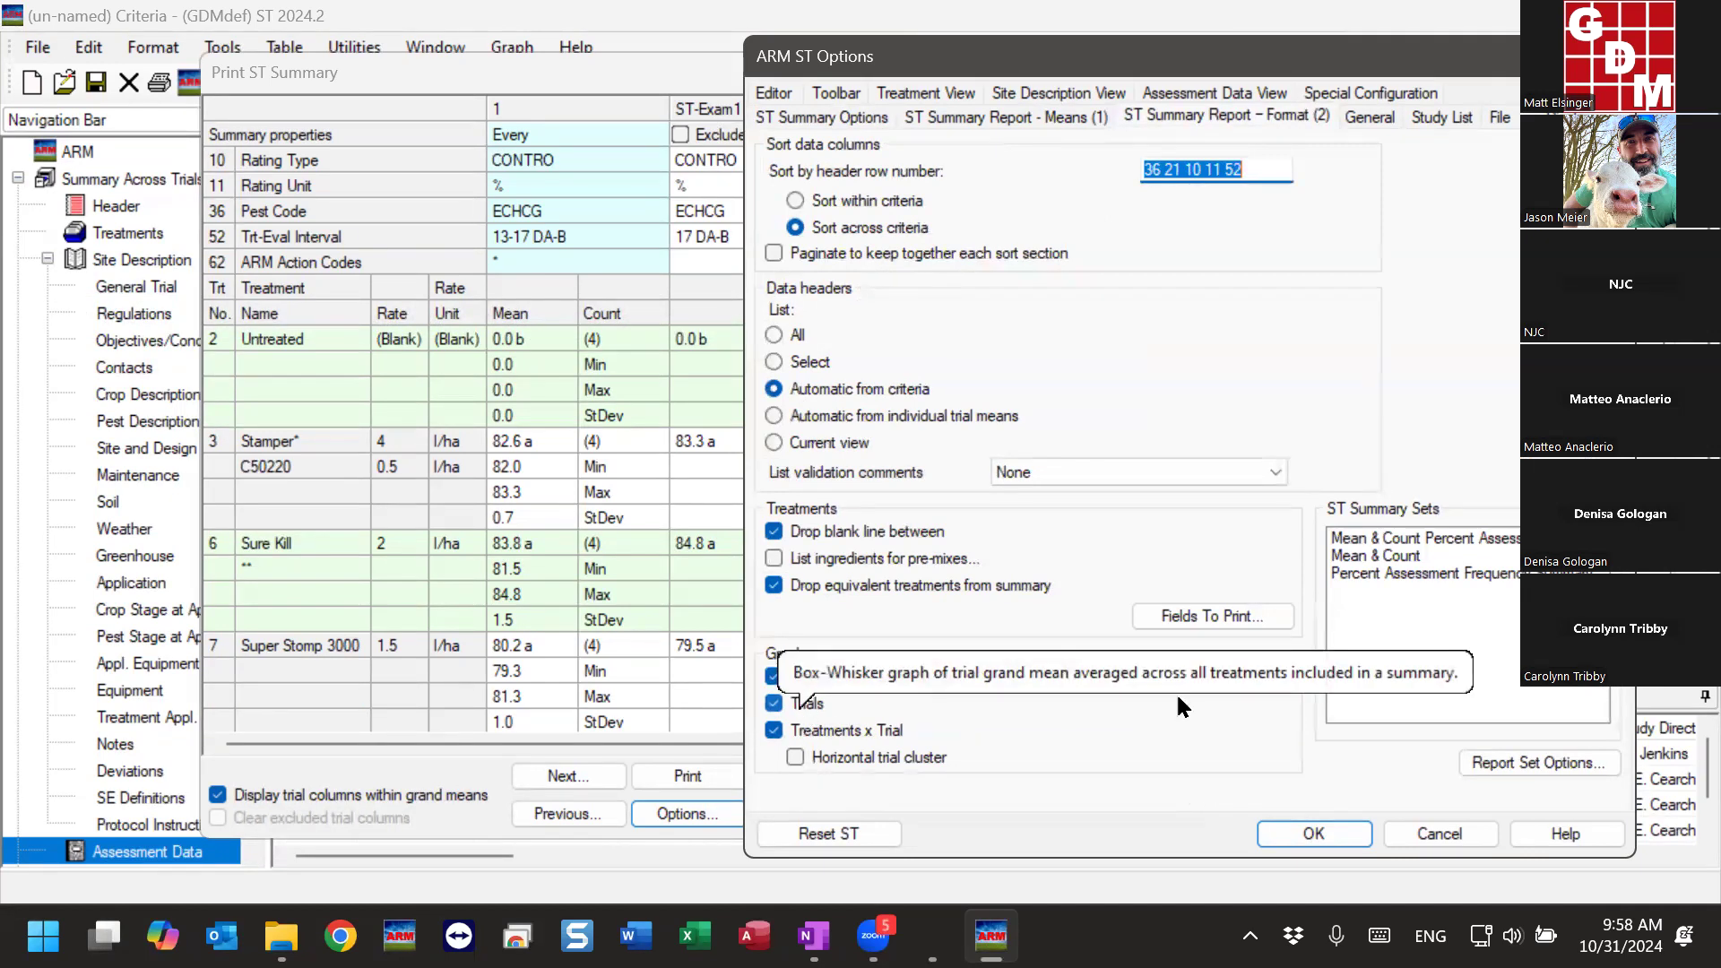
pyautogui.click(1294, 832)
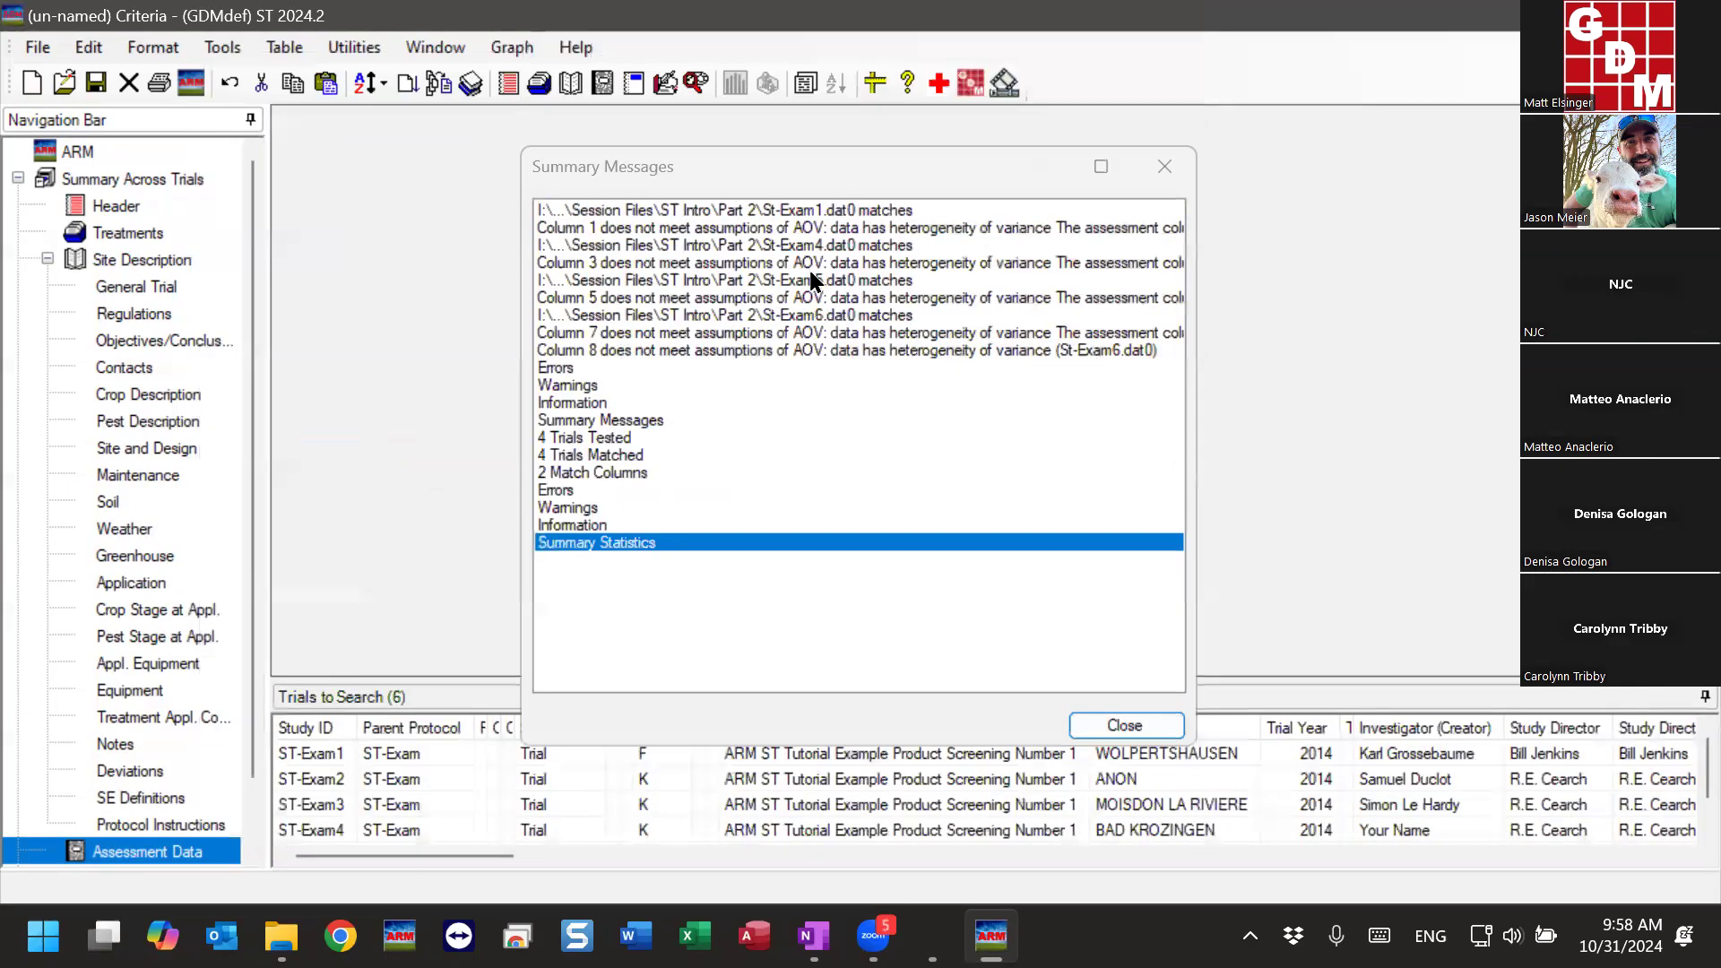
pyautogui.click(1117, 727)
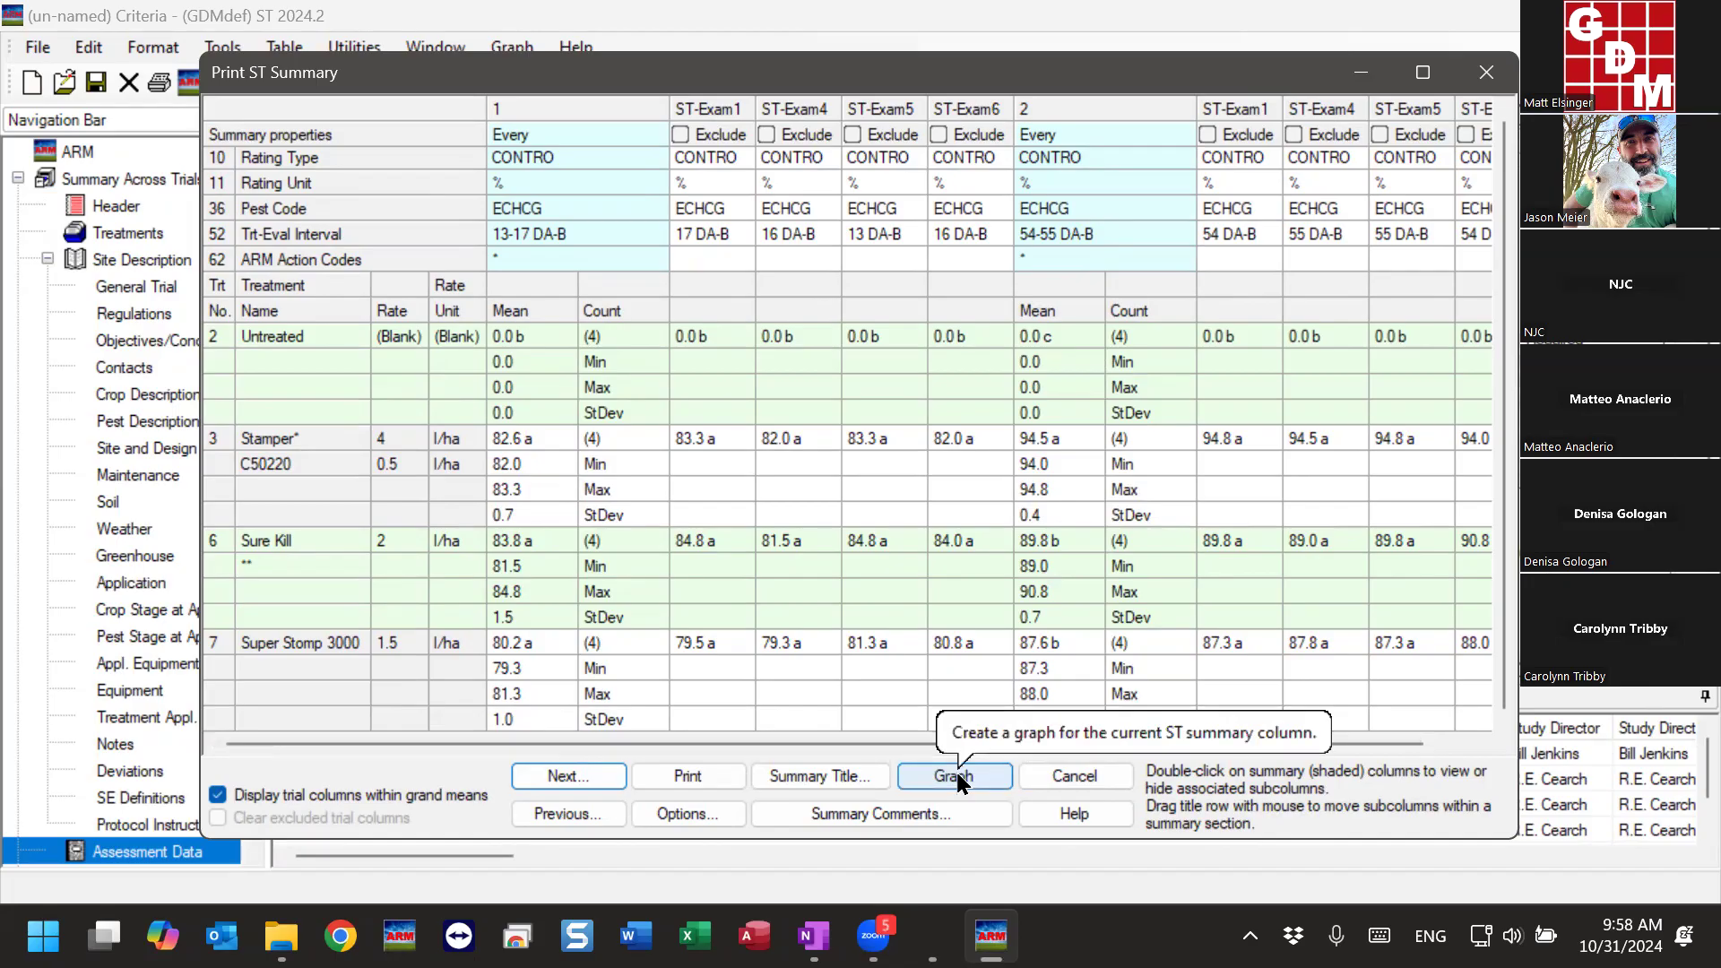
# - Graph Grand Mean 1 with treatment name, rate and rate unit labels, viewing the Trials and then the Treatments x Trial graph type
pyautogui.click(957, 778)
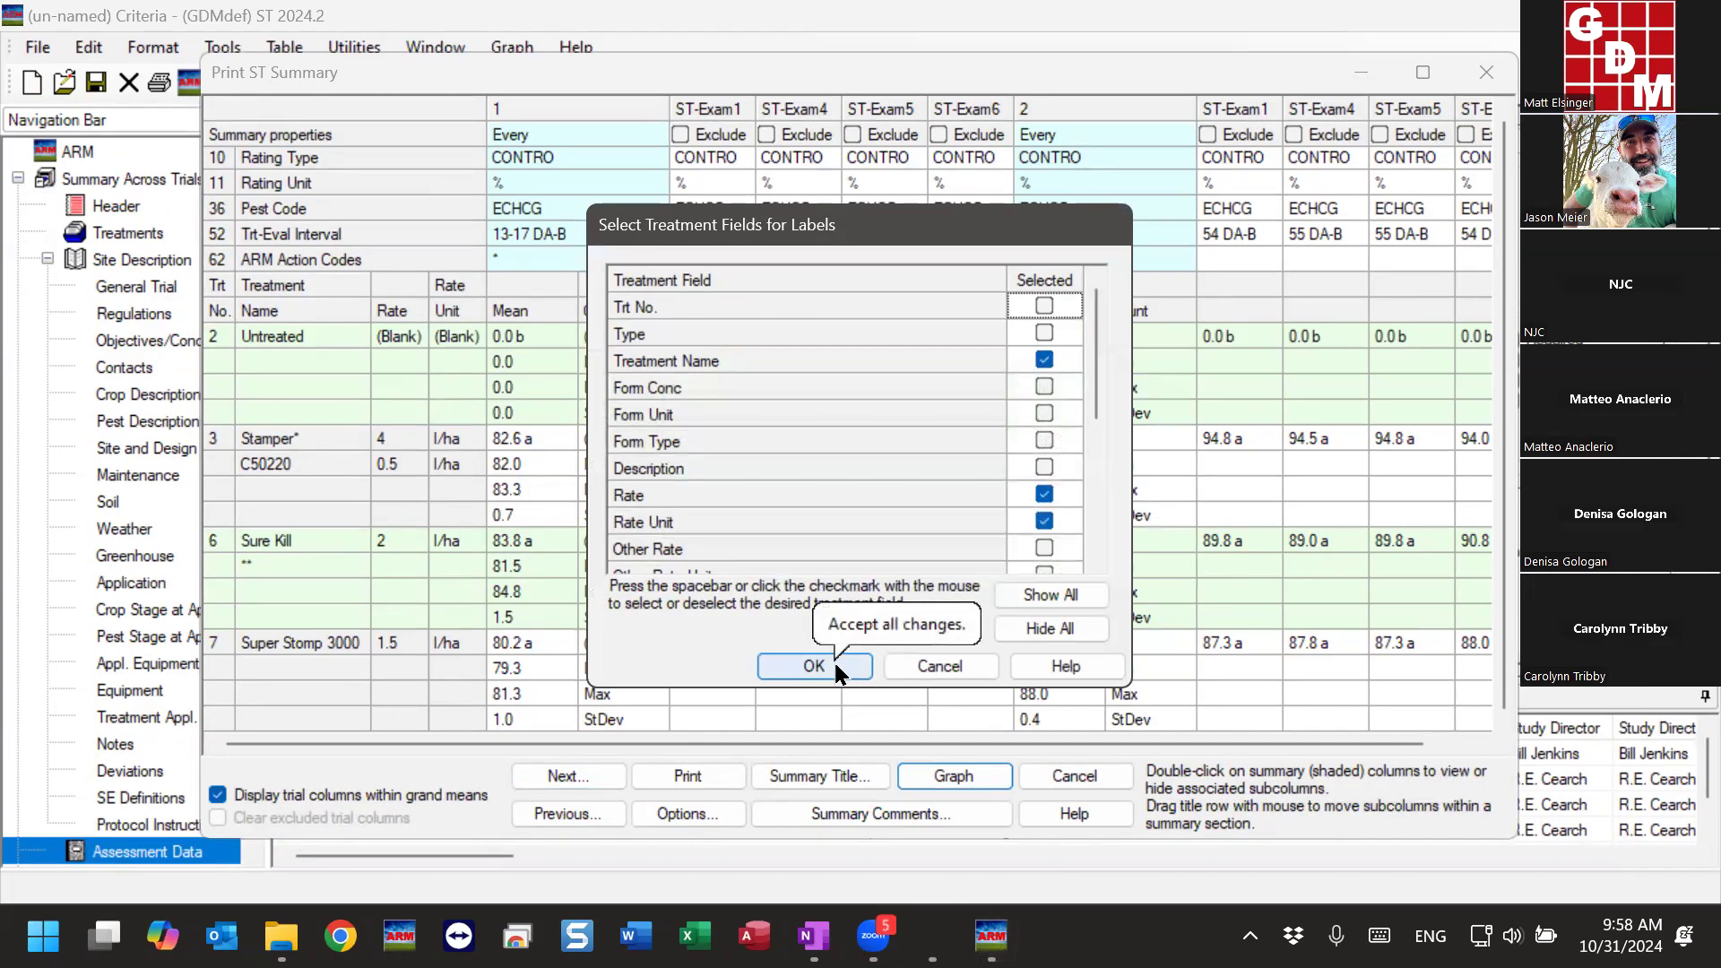
pyautogui.click(838, 671)
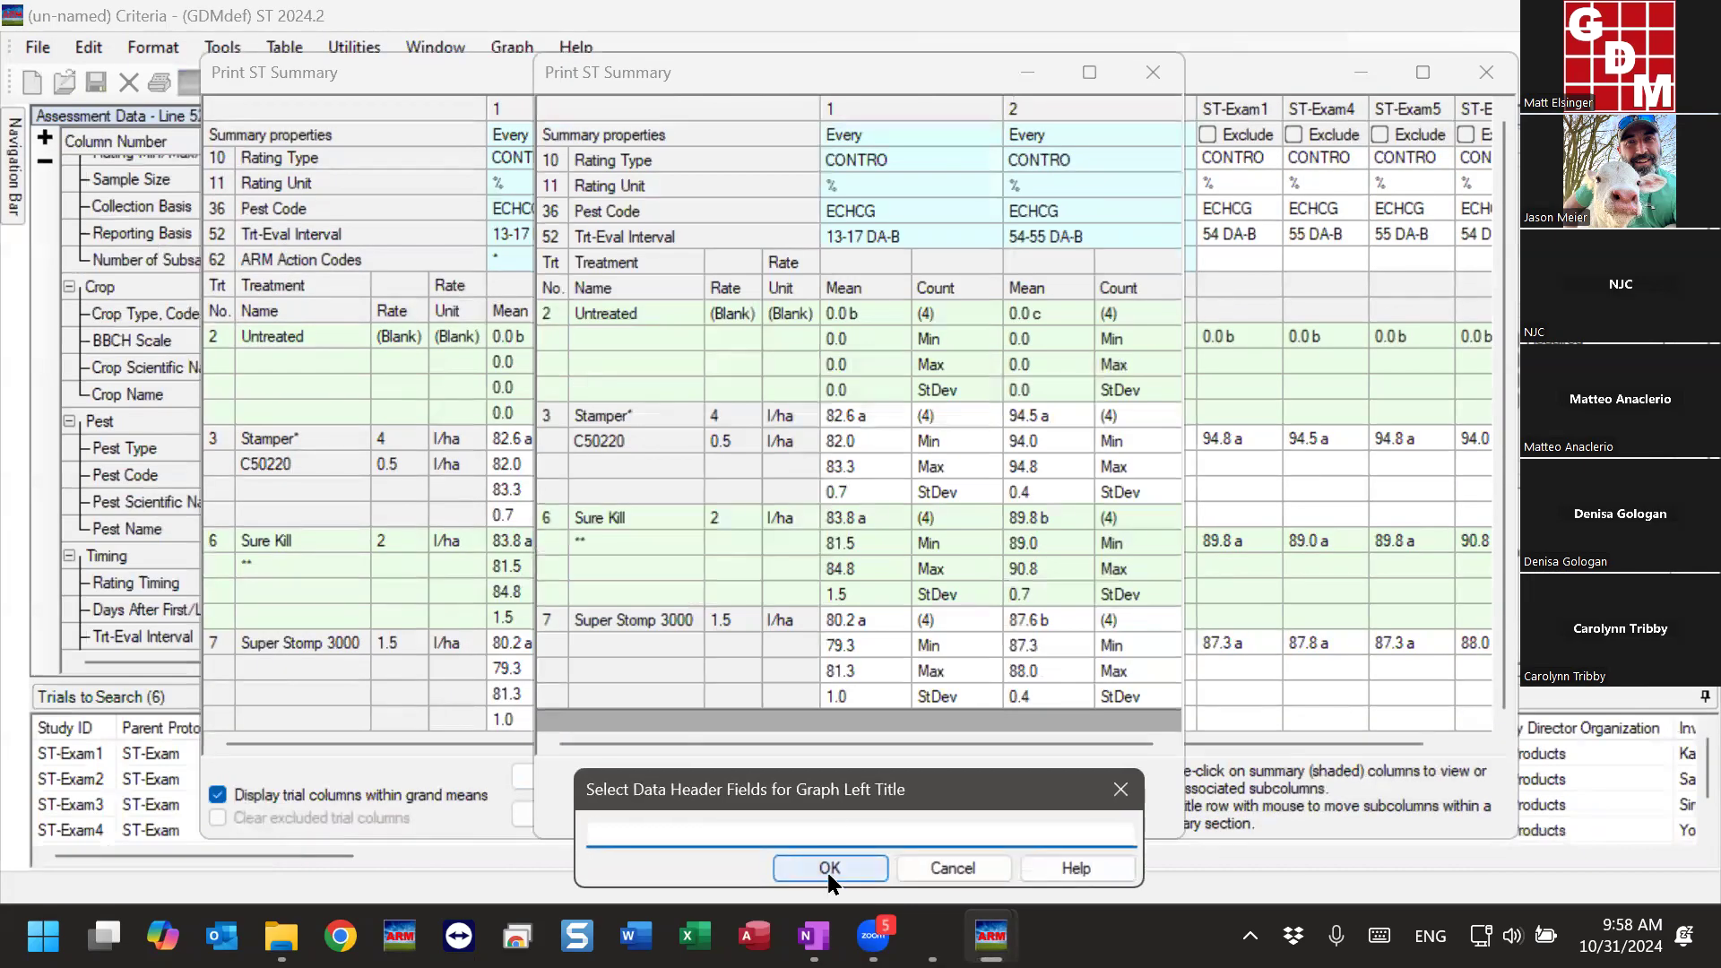
pyautogui.click(825, 868)
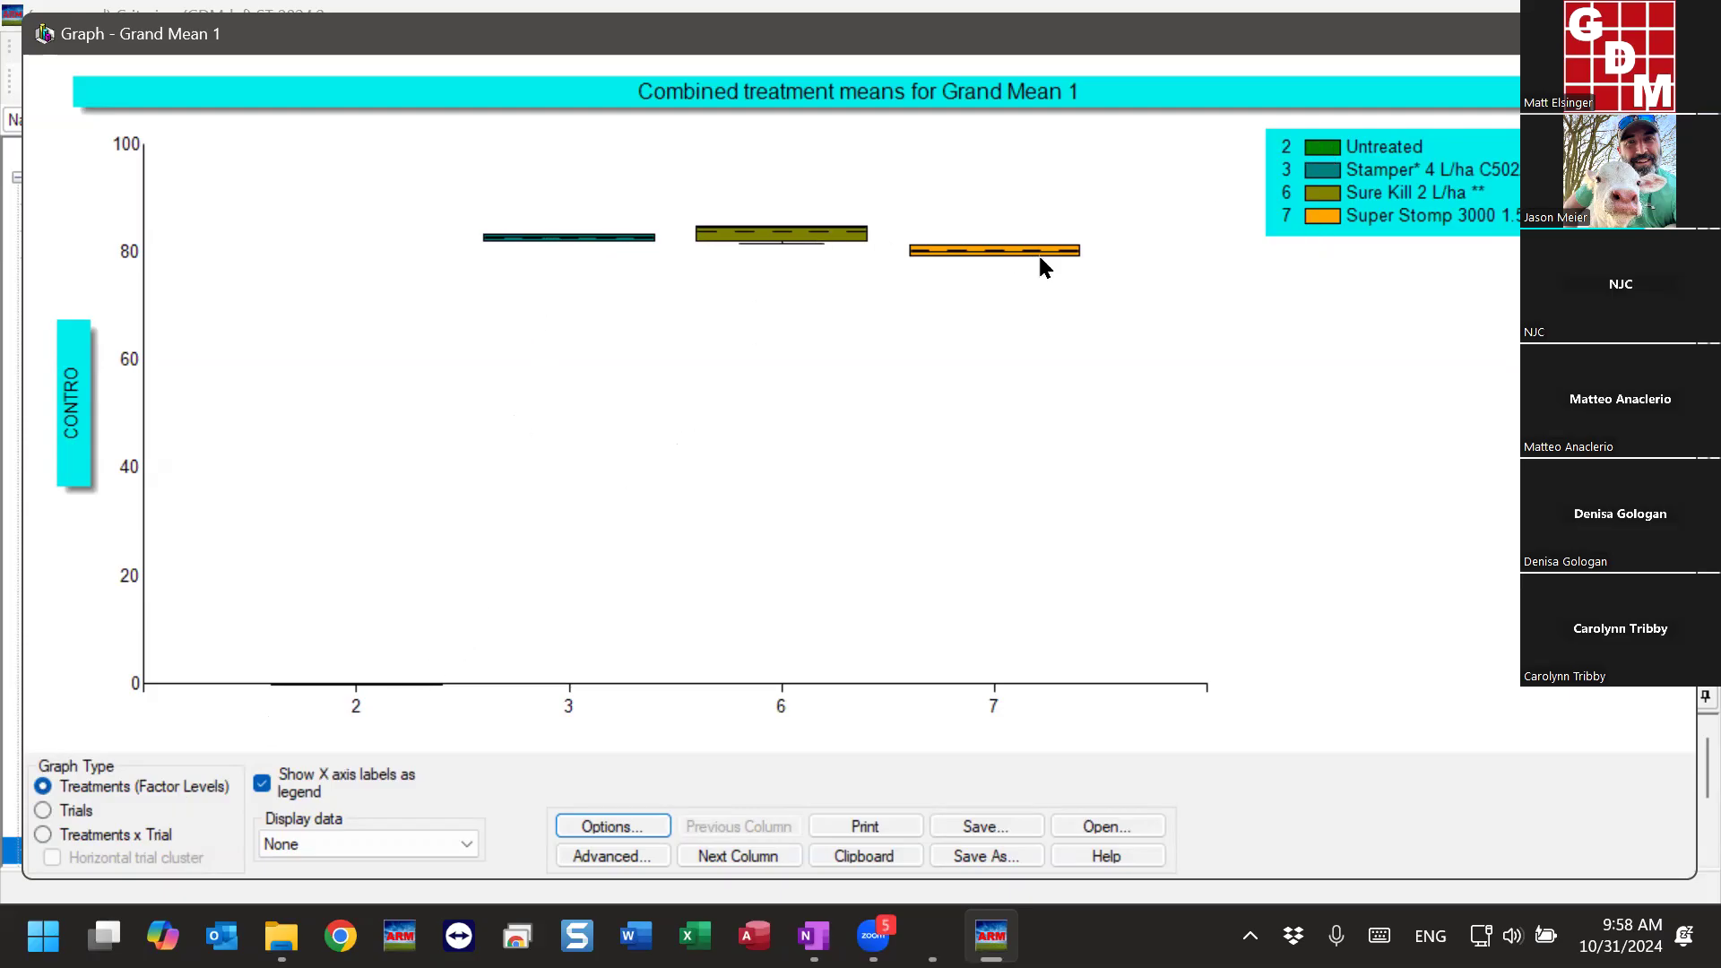
pyautogui.click(82, 812)
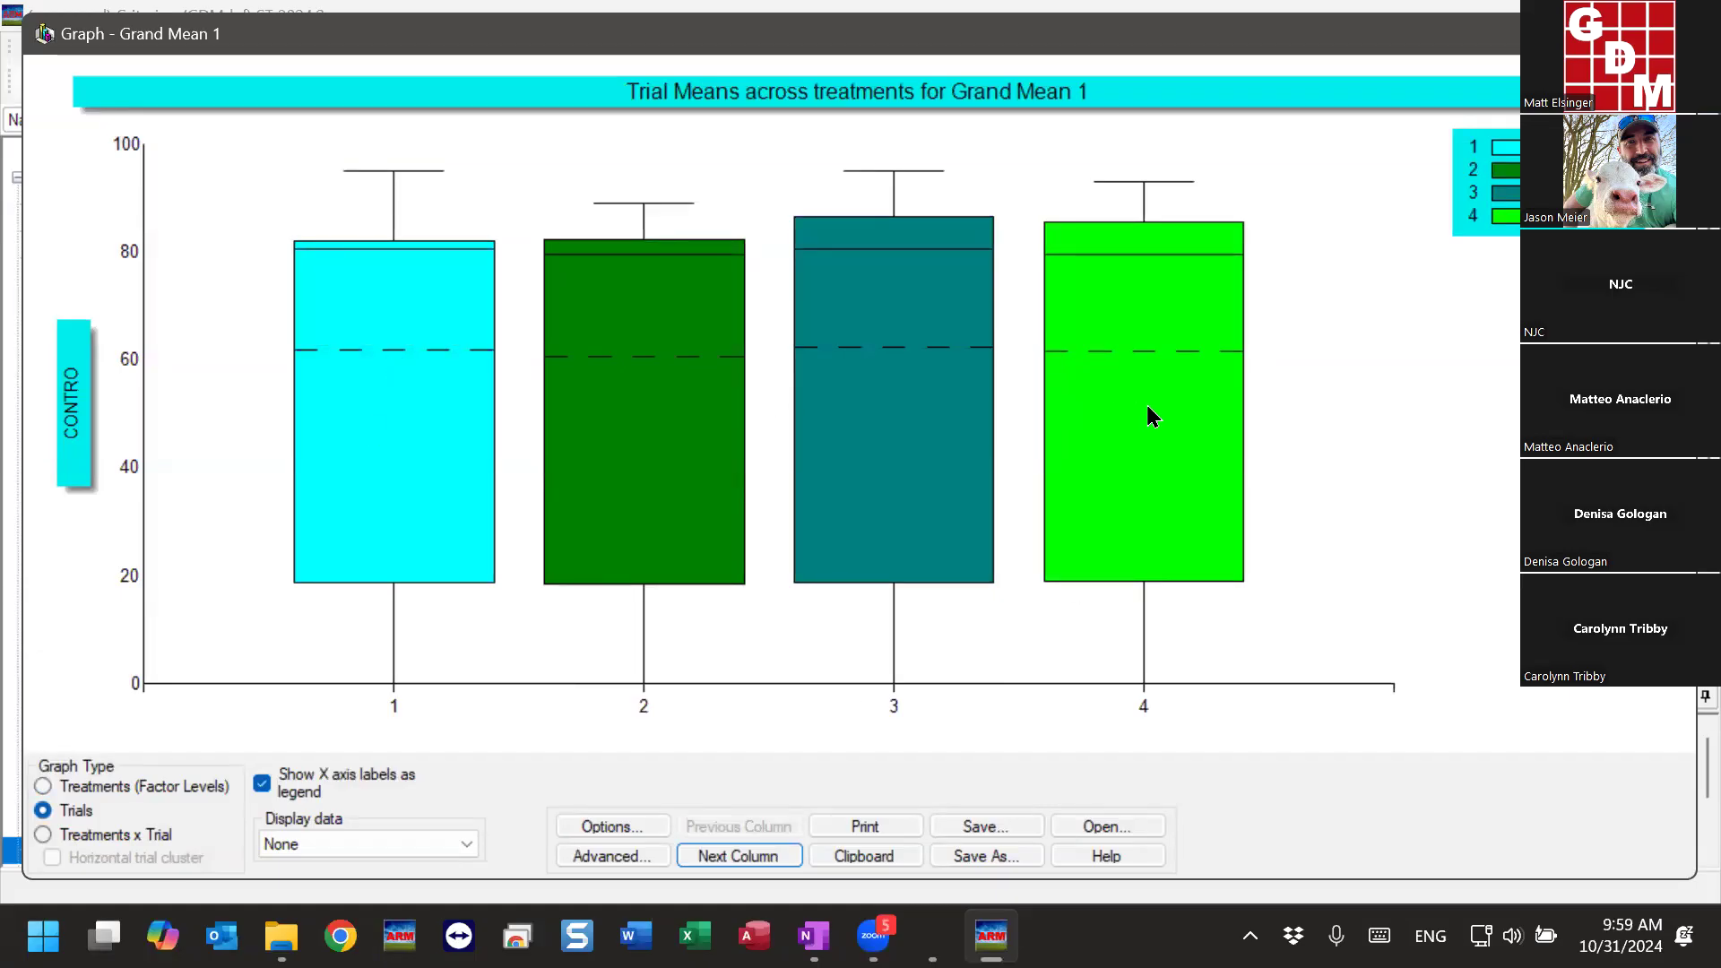
pyautogui.click(80, 836)
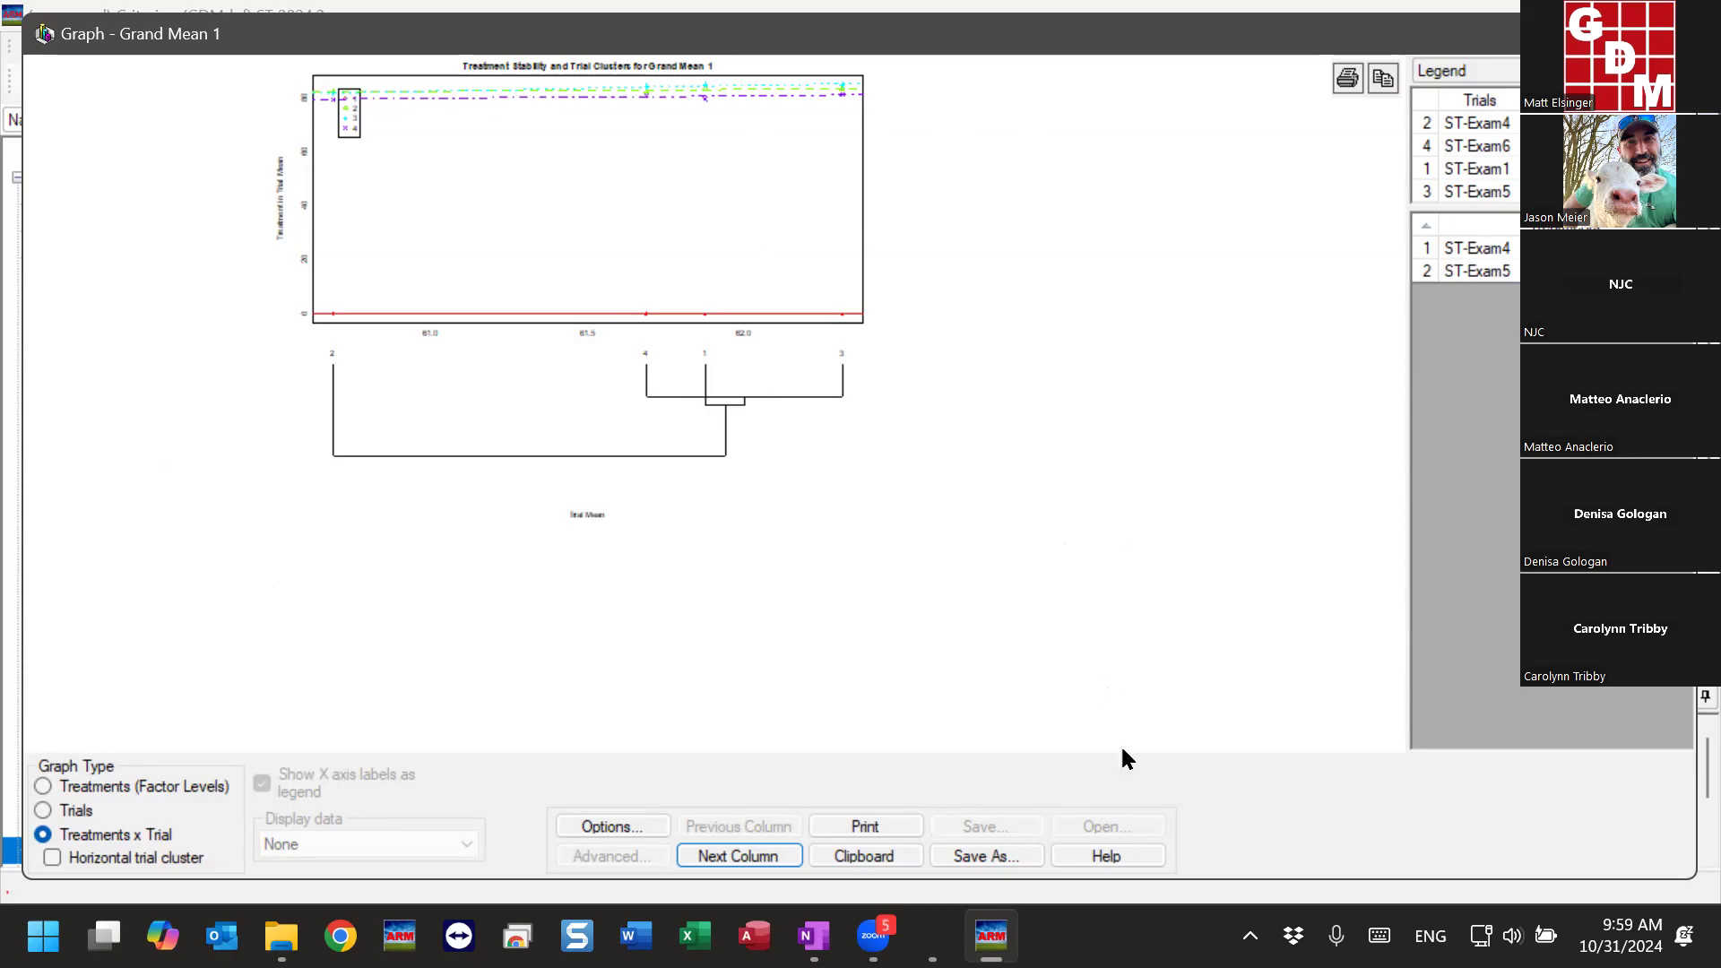
# - Search the graph help for "interaction" and read the Treatments x Trial Graph topic through its Treatment Stability Graph section
pyautogui.click(1108, 858)
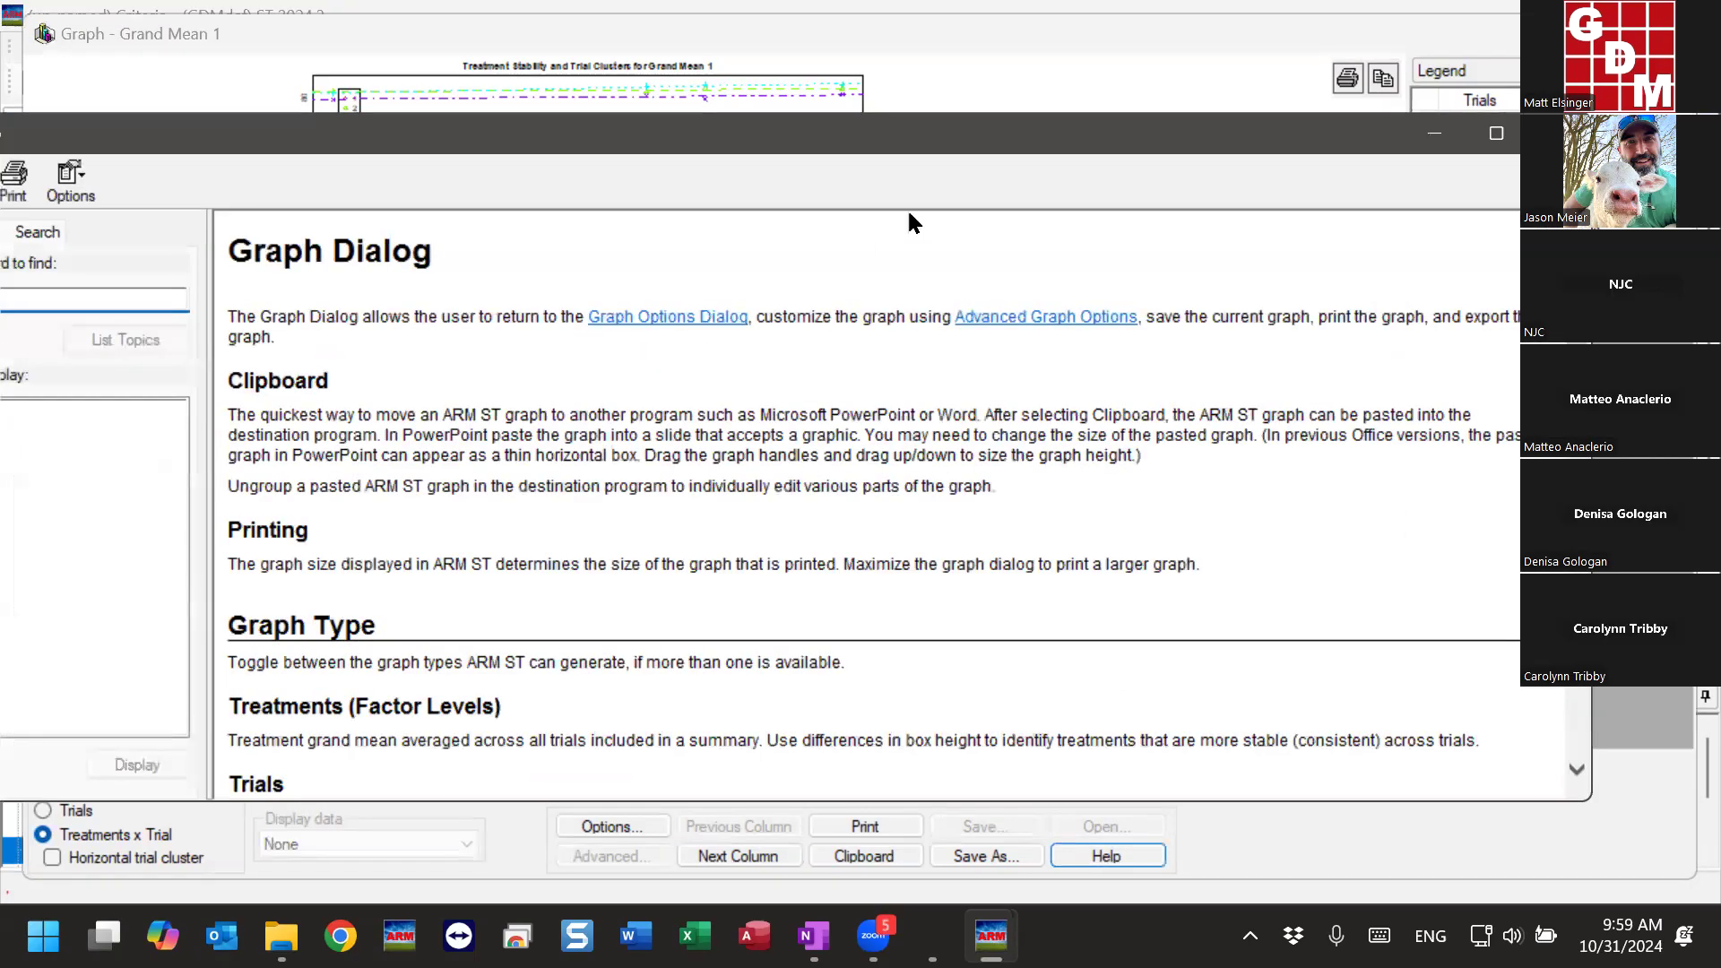
pyautogui.click(1497, 133)
pyautogui.scroll(-15, 800, 413)
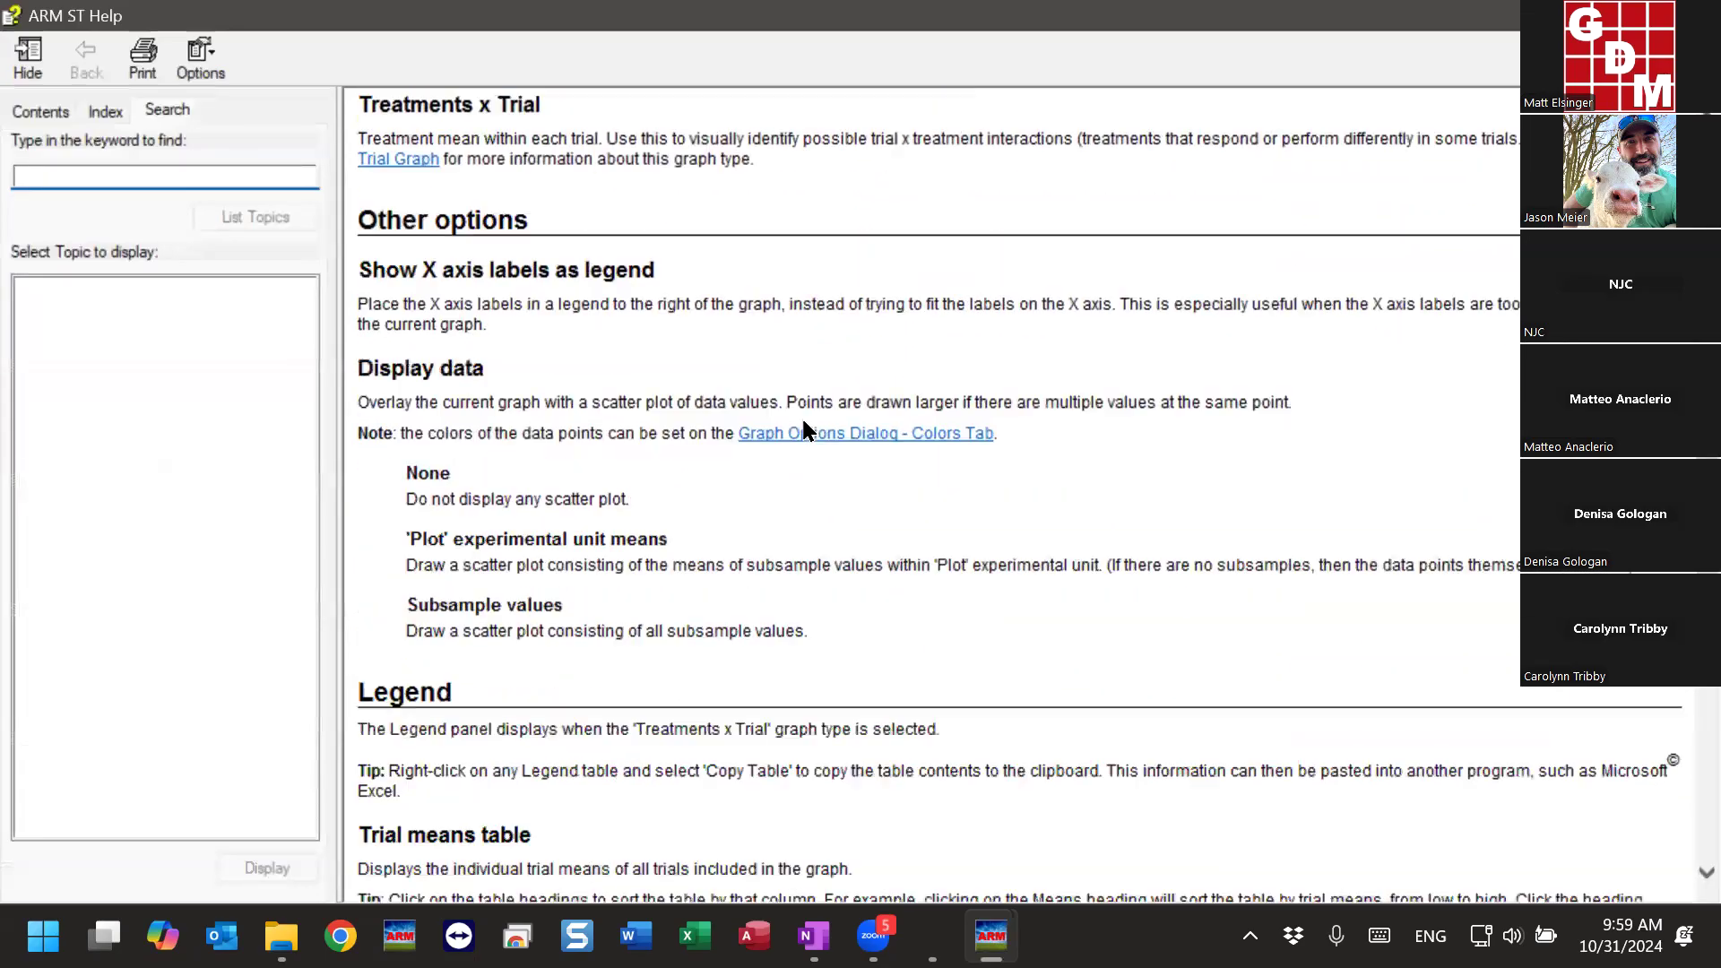
pyautogui.write('interaction')
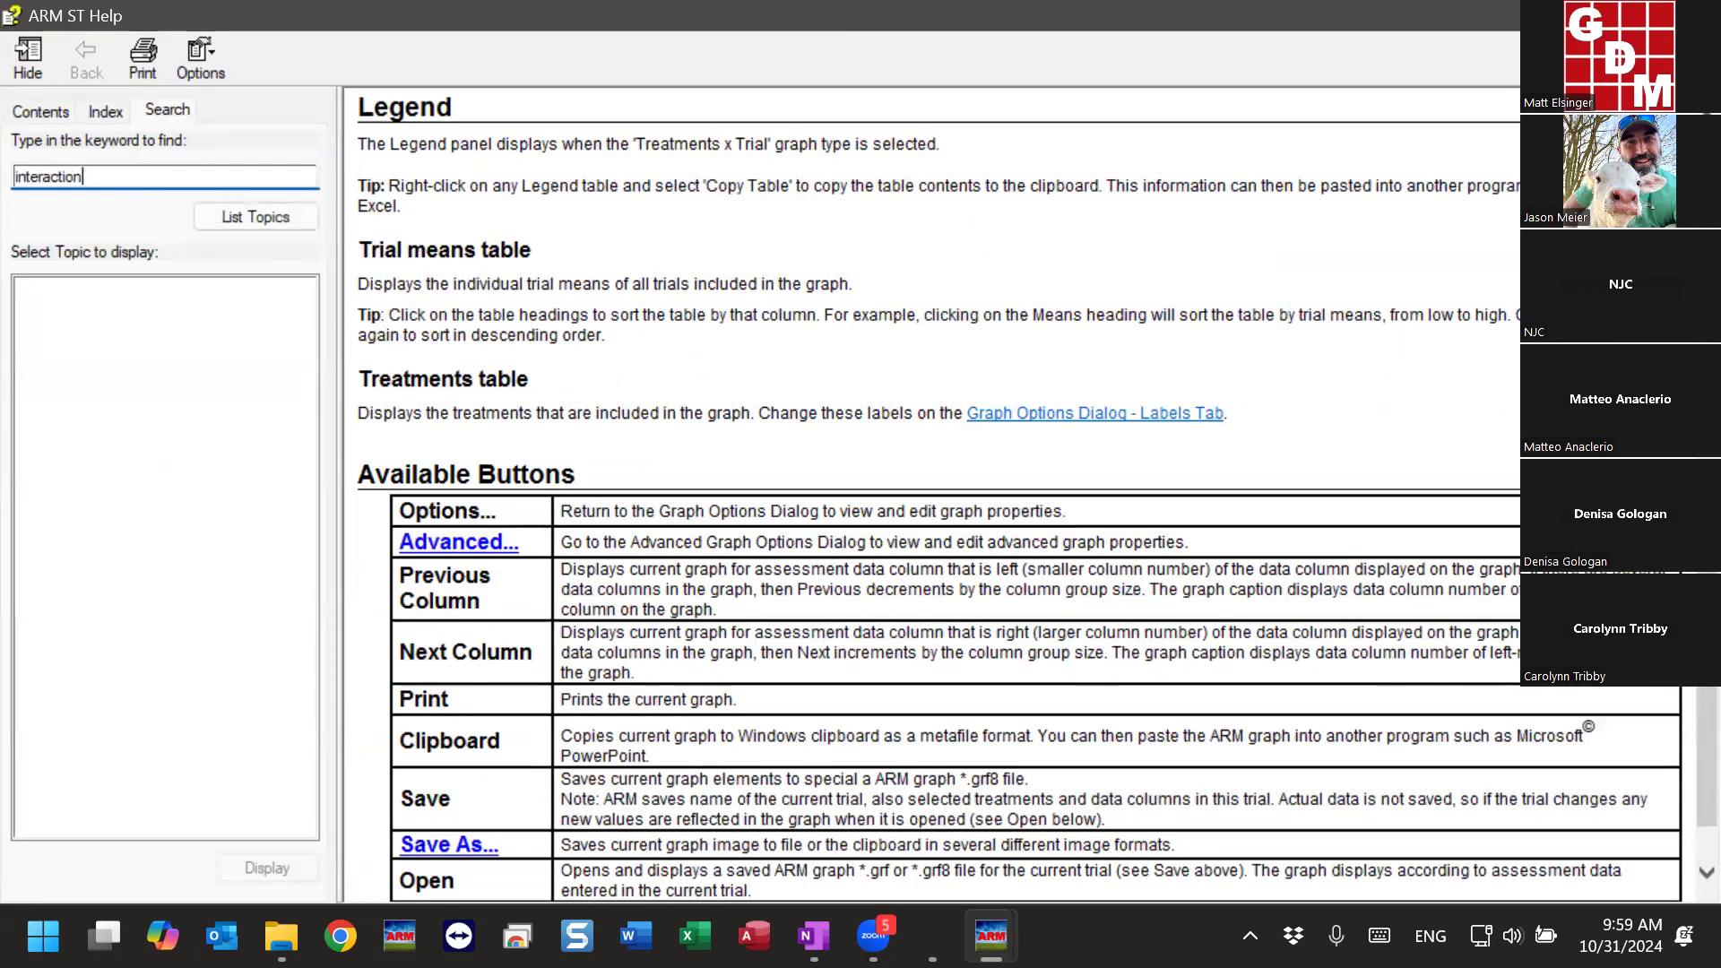
pyautogui.press('Return')
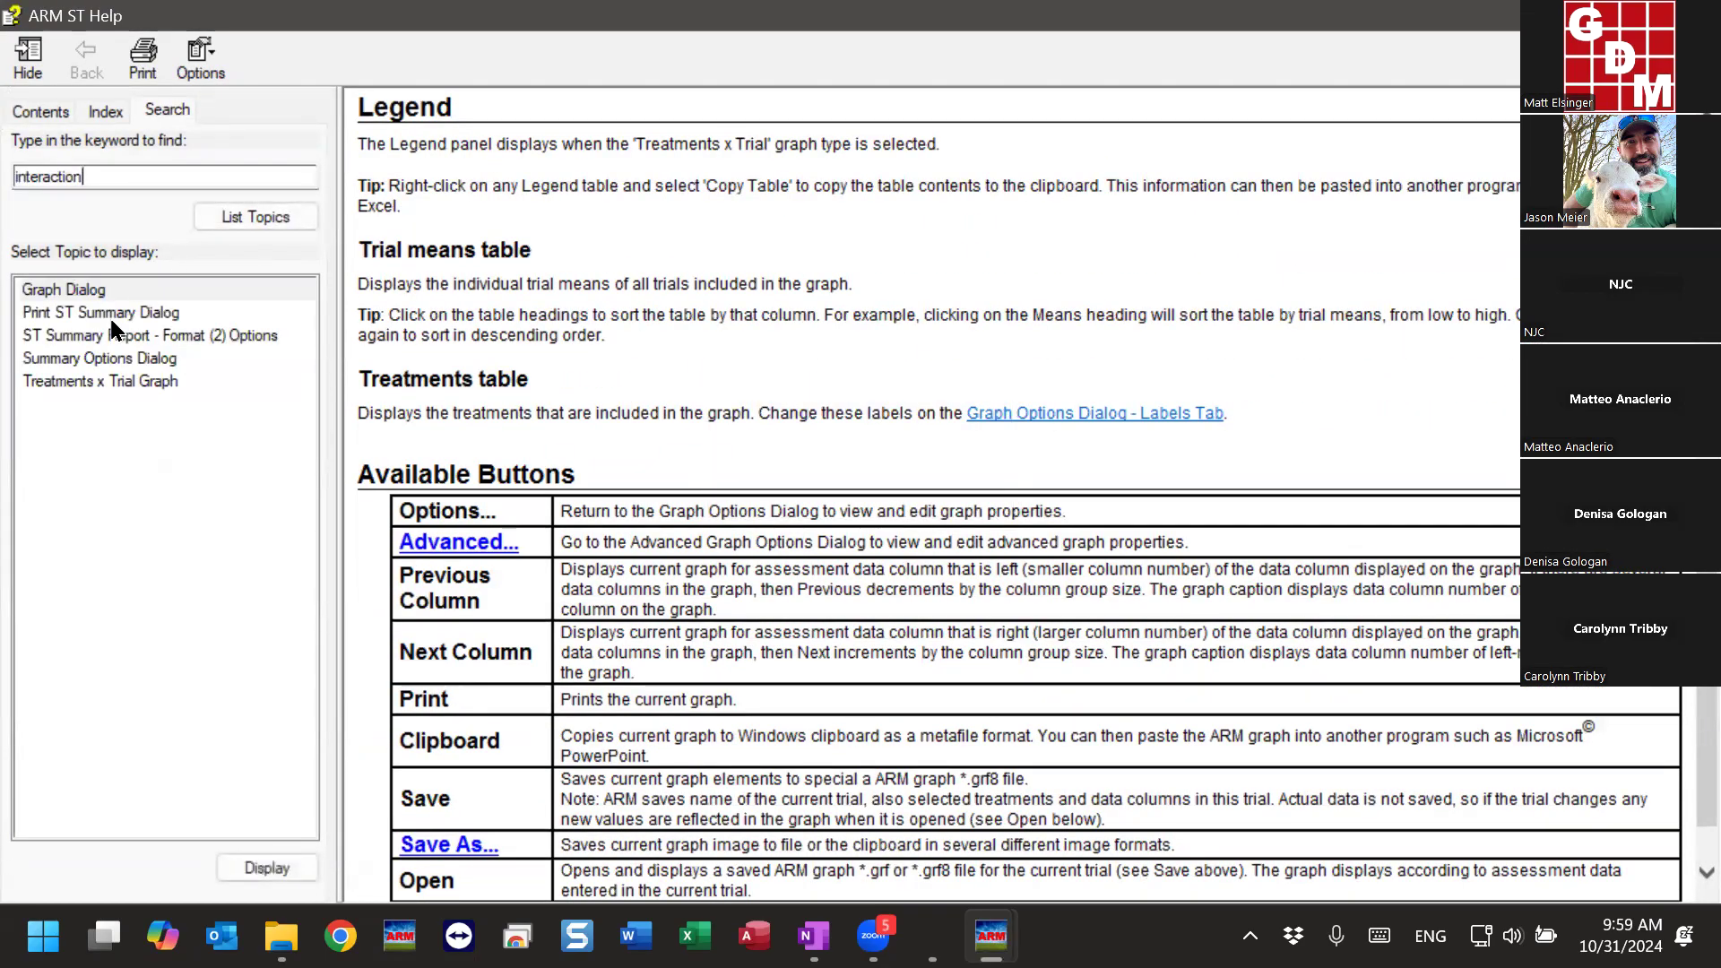
pyautogui.doubleClick(93, 381)
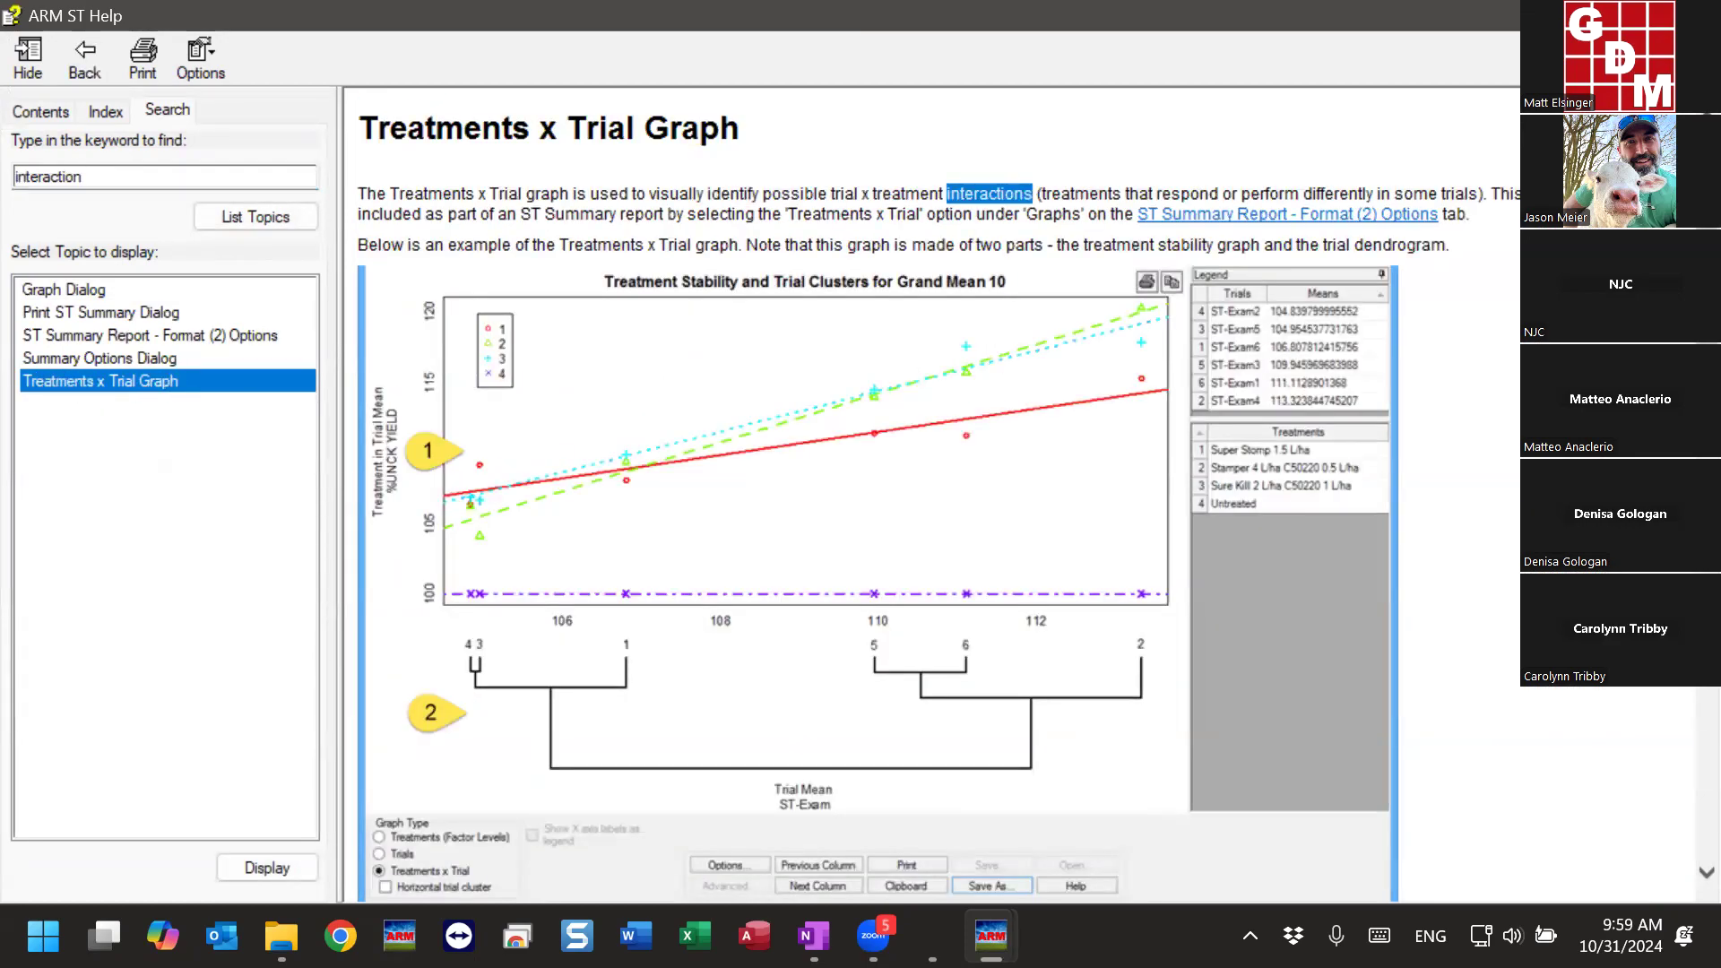
pyautogui.scroll(-2, 933, 493)
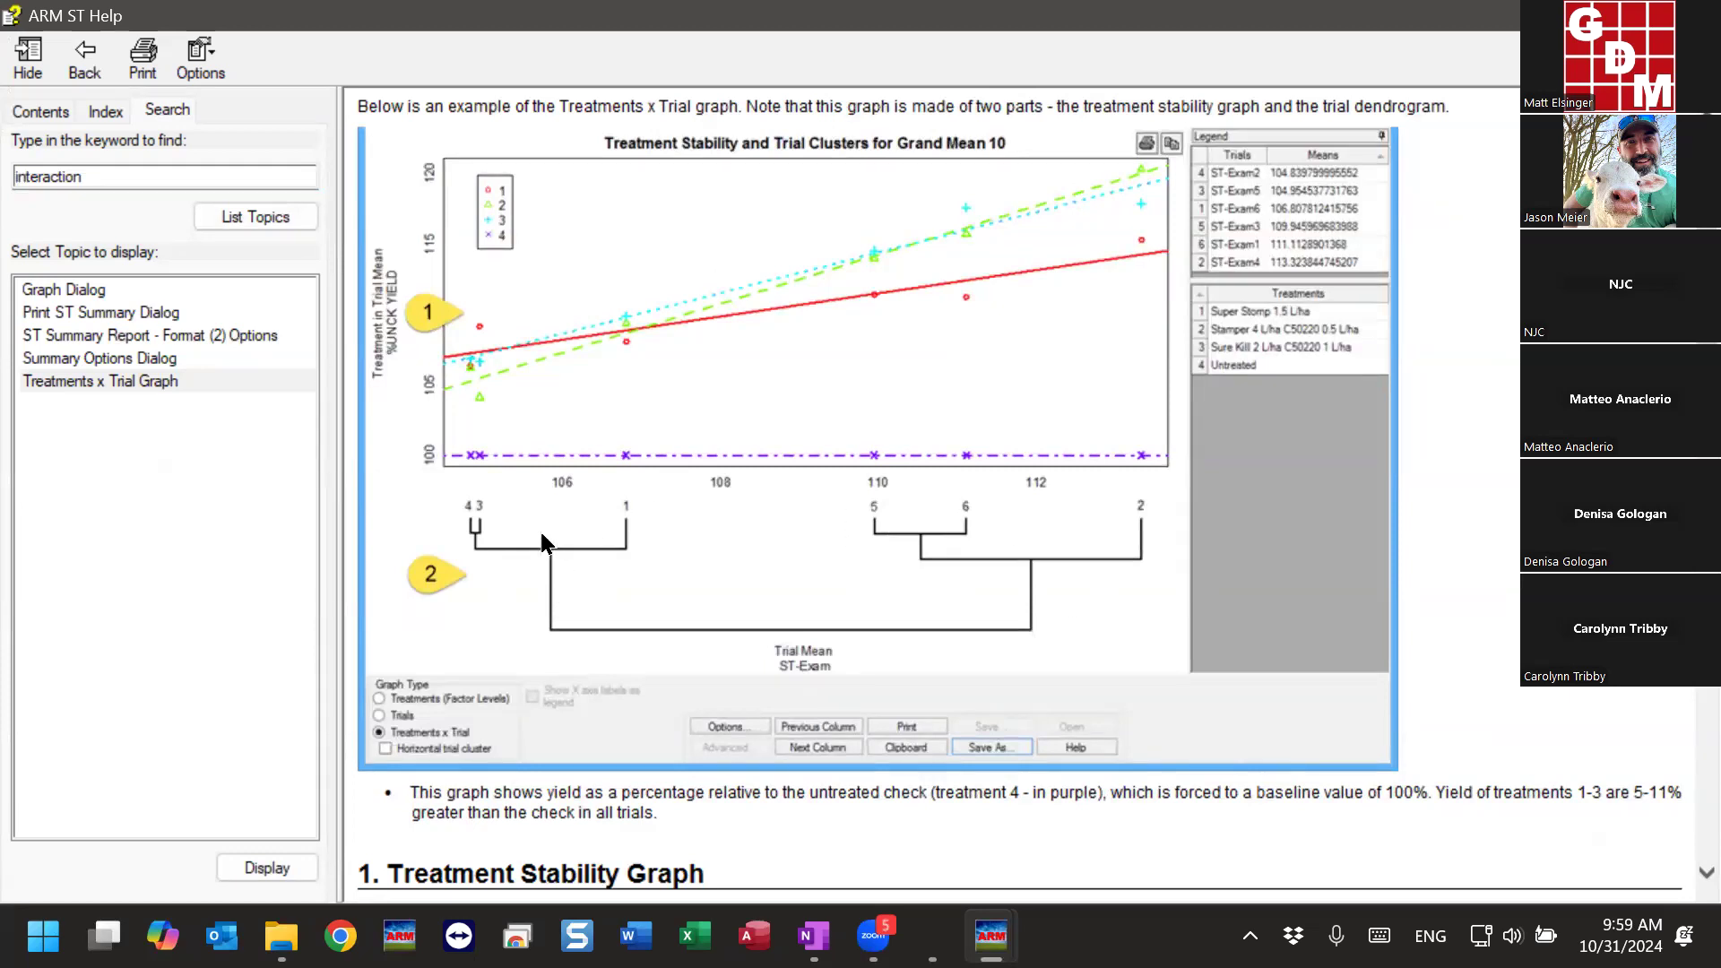
pyautogui.scroll(-6, 1022, 493)
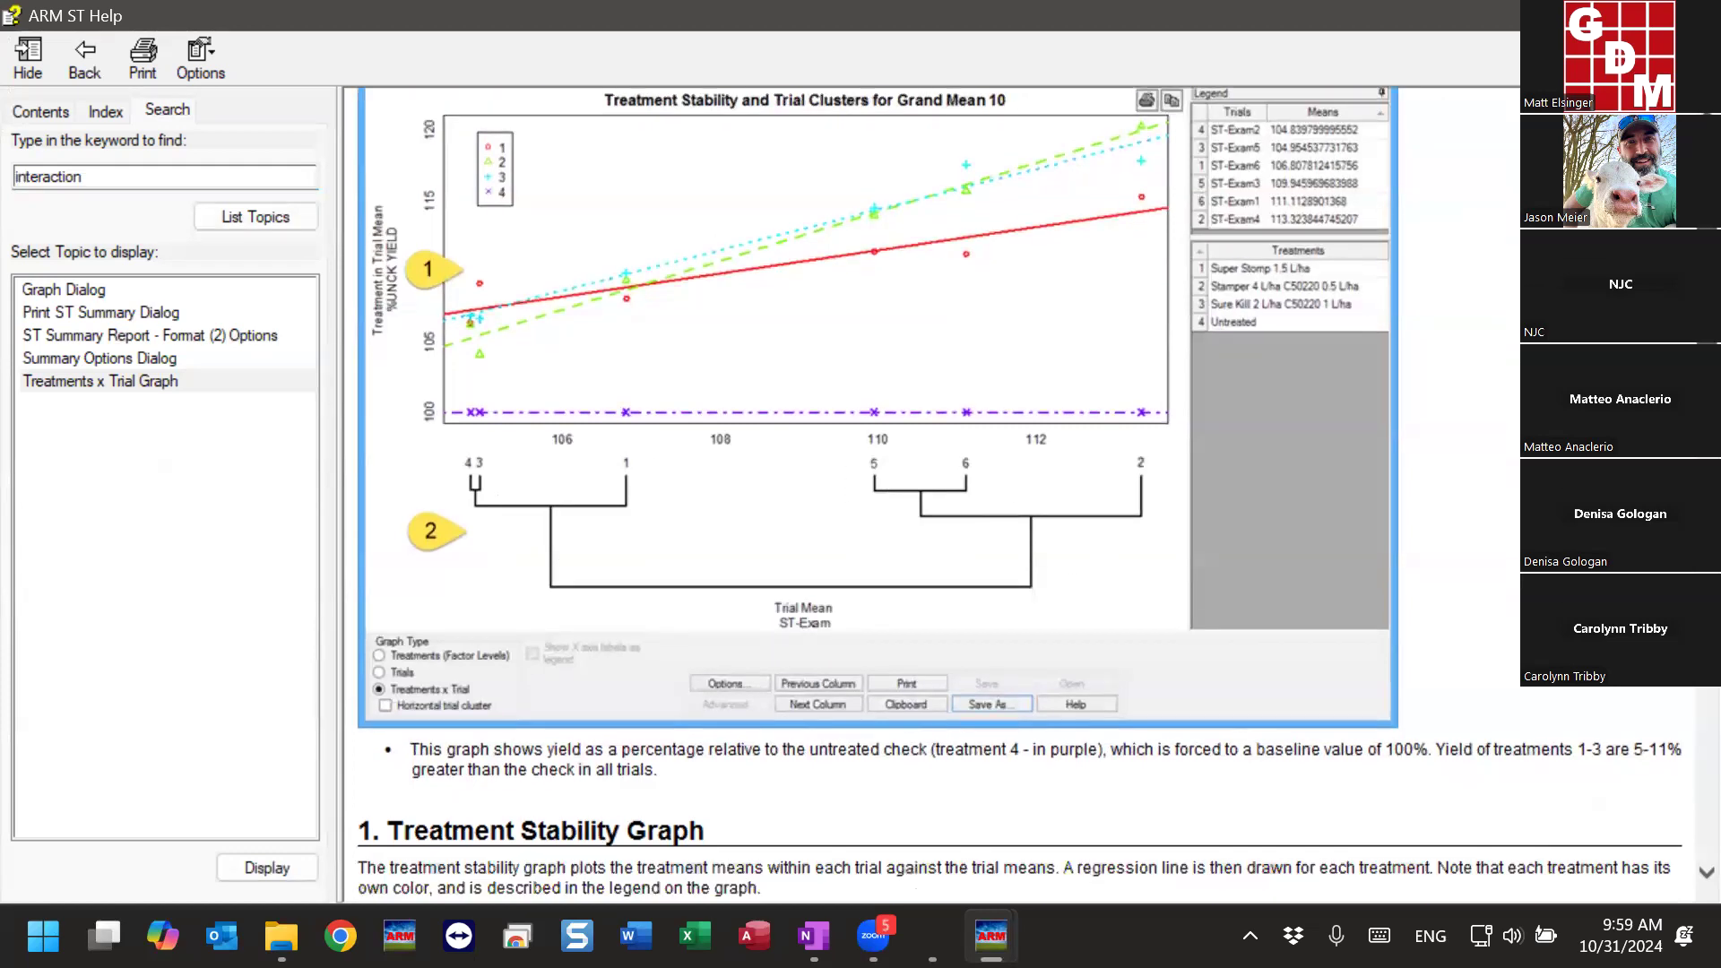
pyautogui.scroll(-2, 678, 414)
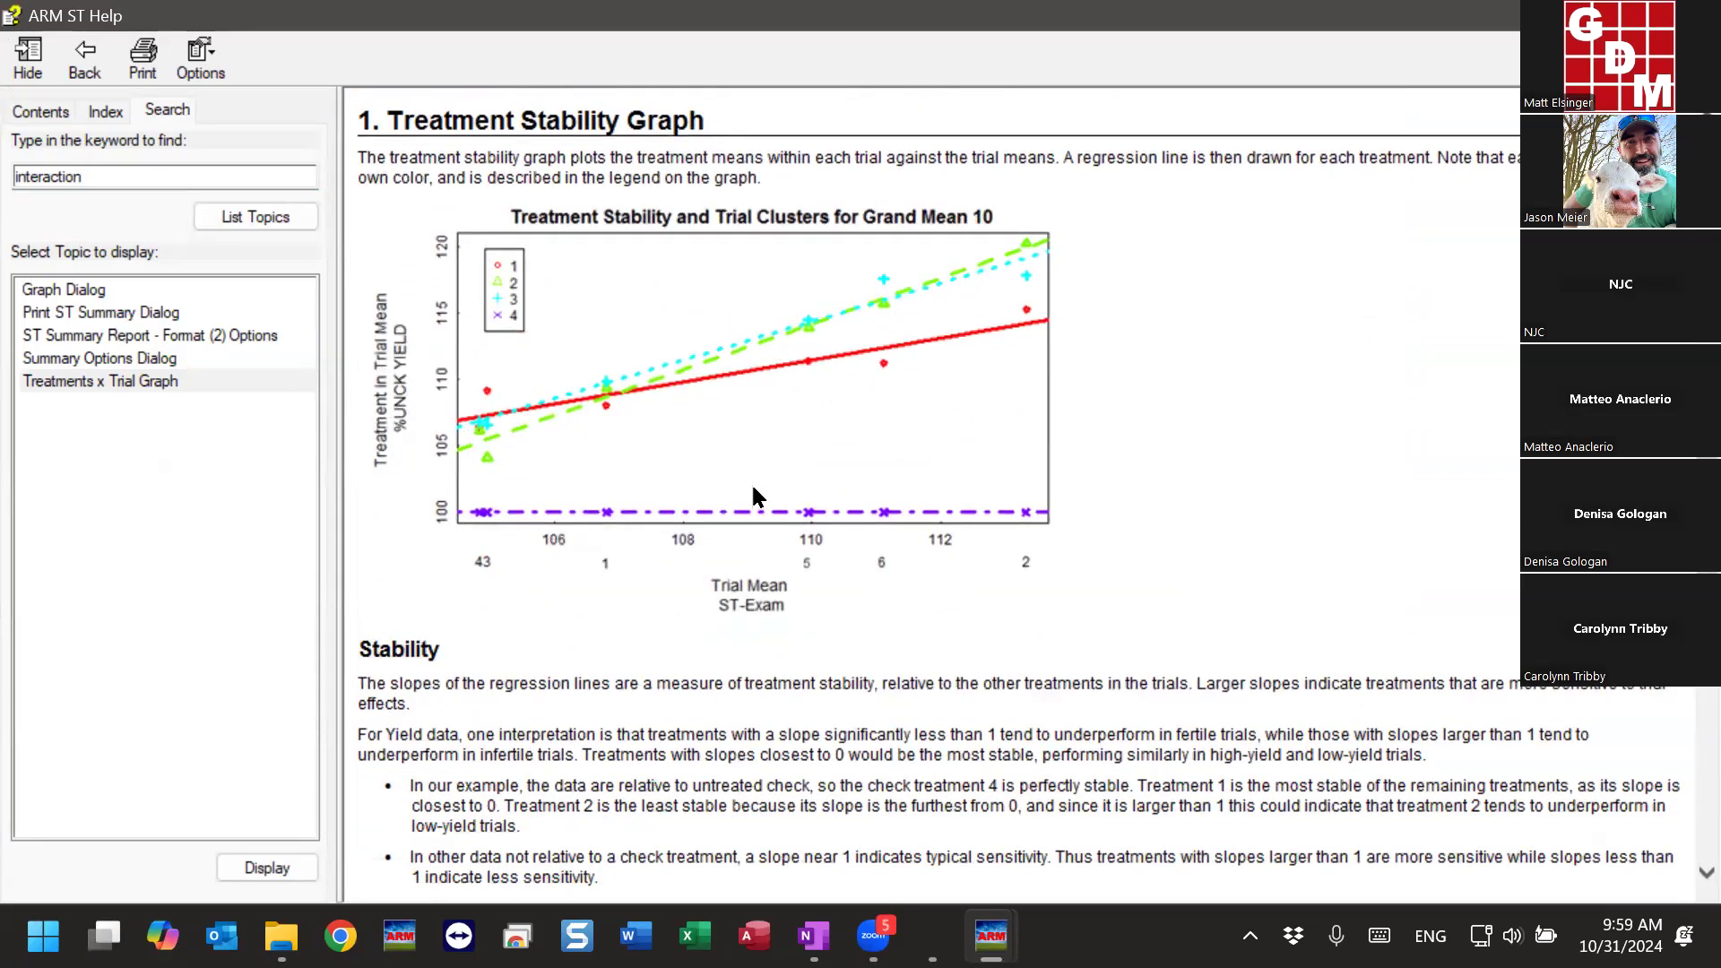
# - Study the Stability section of the Treatments x Trial Graph topic, highlighting the statements on check treatment 4, treatment 1 and slopes larger than 1
pyautogui.moveTo(468, 792); pyautogui.dragTo(1103, 798)
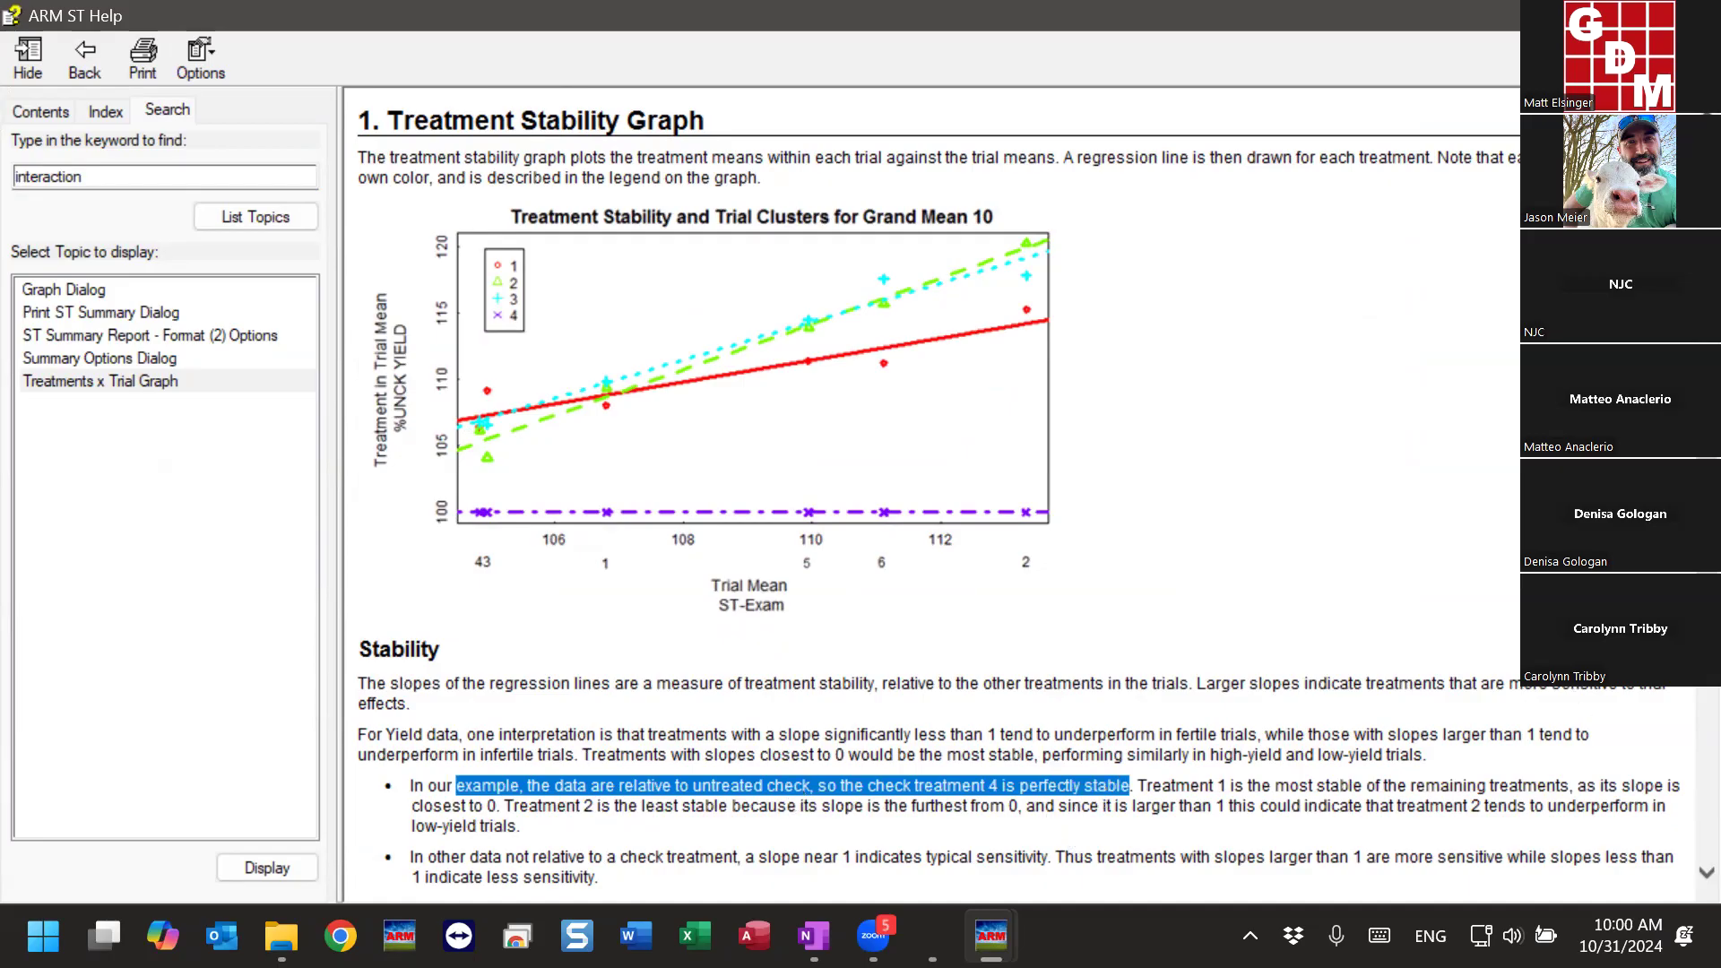
pyautogui.click(730, 791)
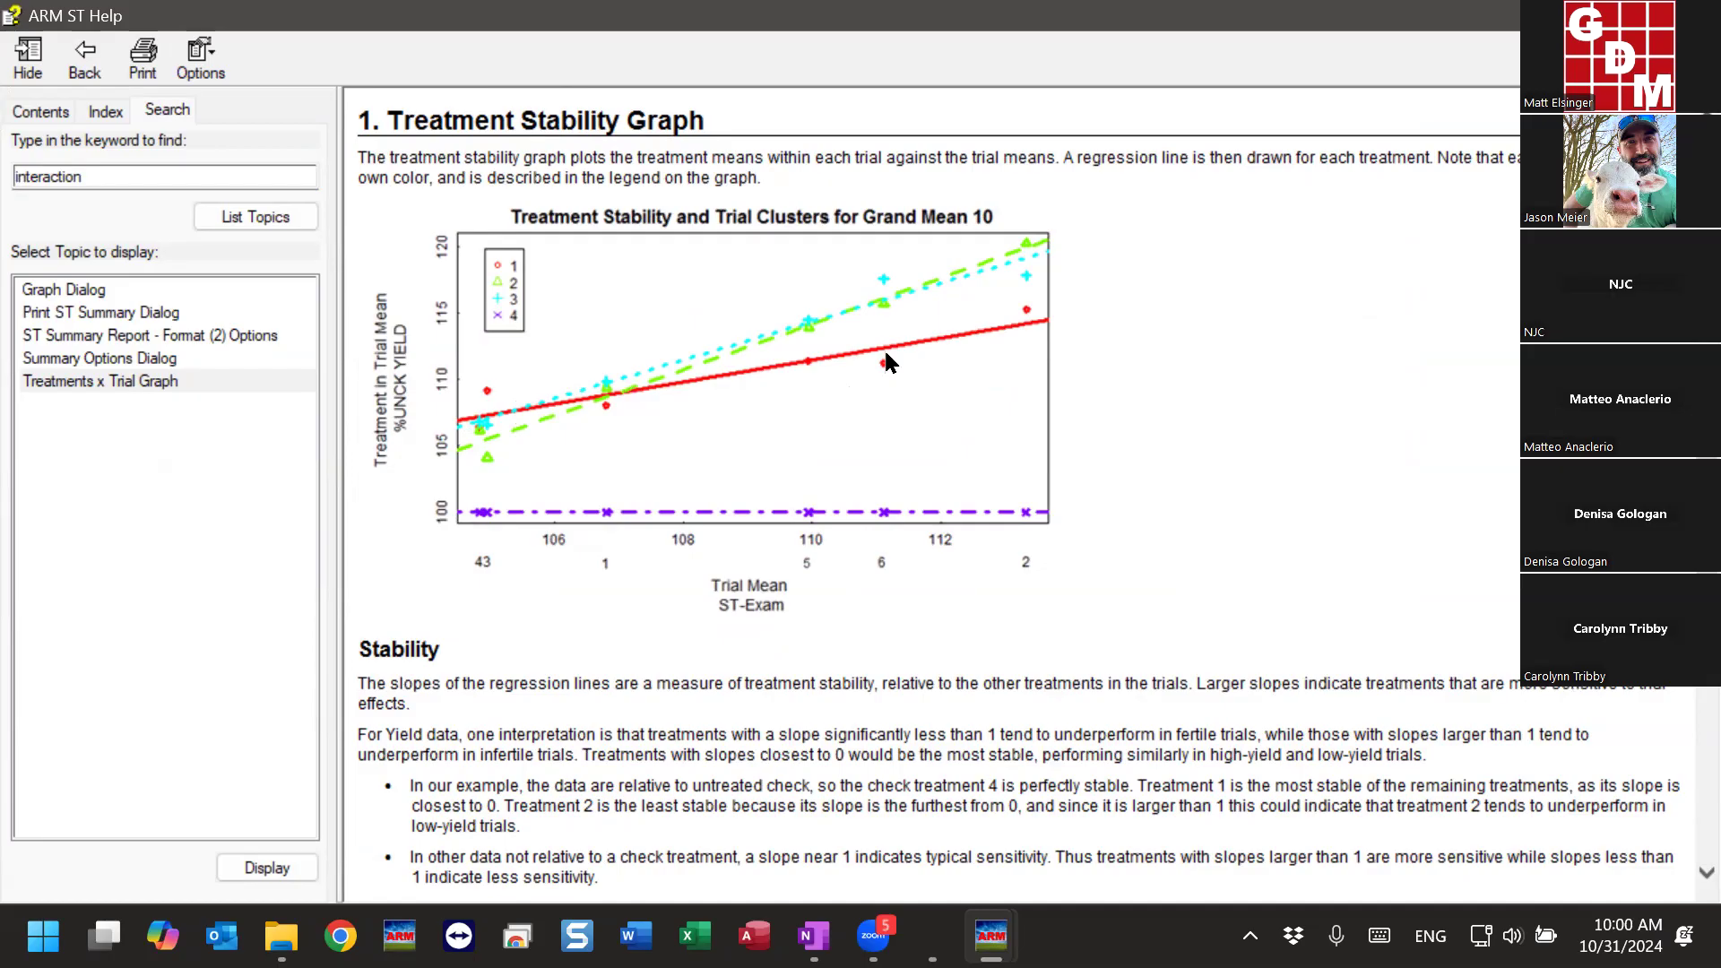
pyautogui.moveTo(1139, 785); pyautogui.dragTo(1557, 785)
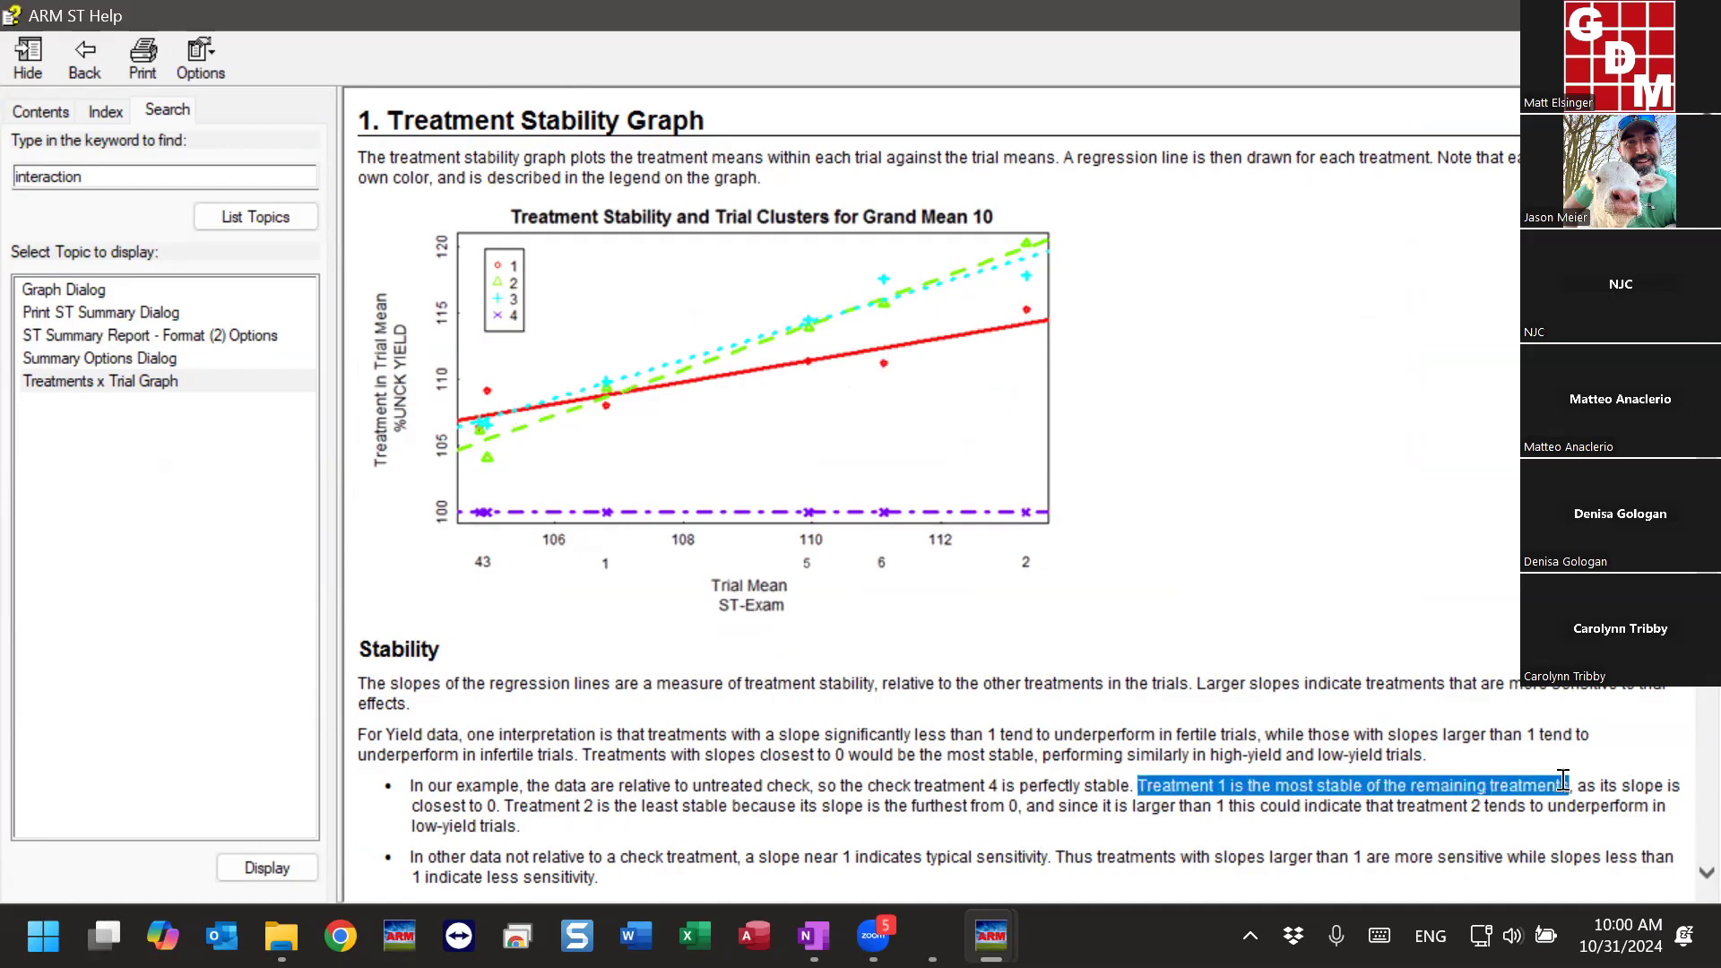
pyautogui.moveTo(911, 785); pyautogui.dragTo(1130, 785)
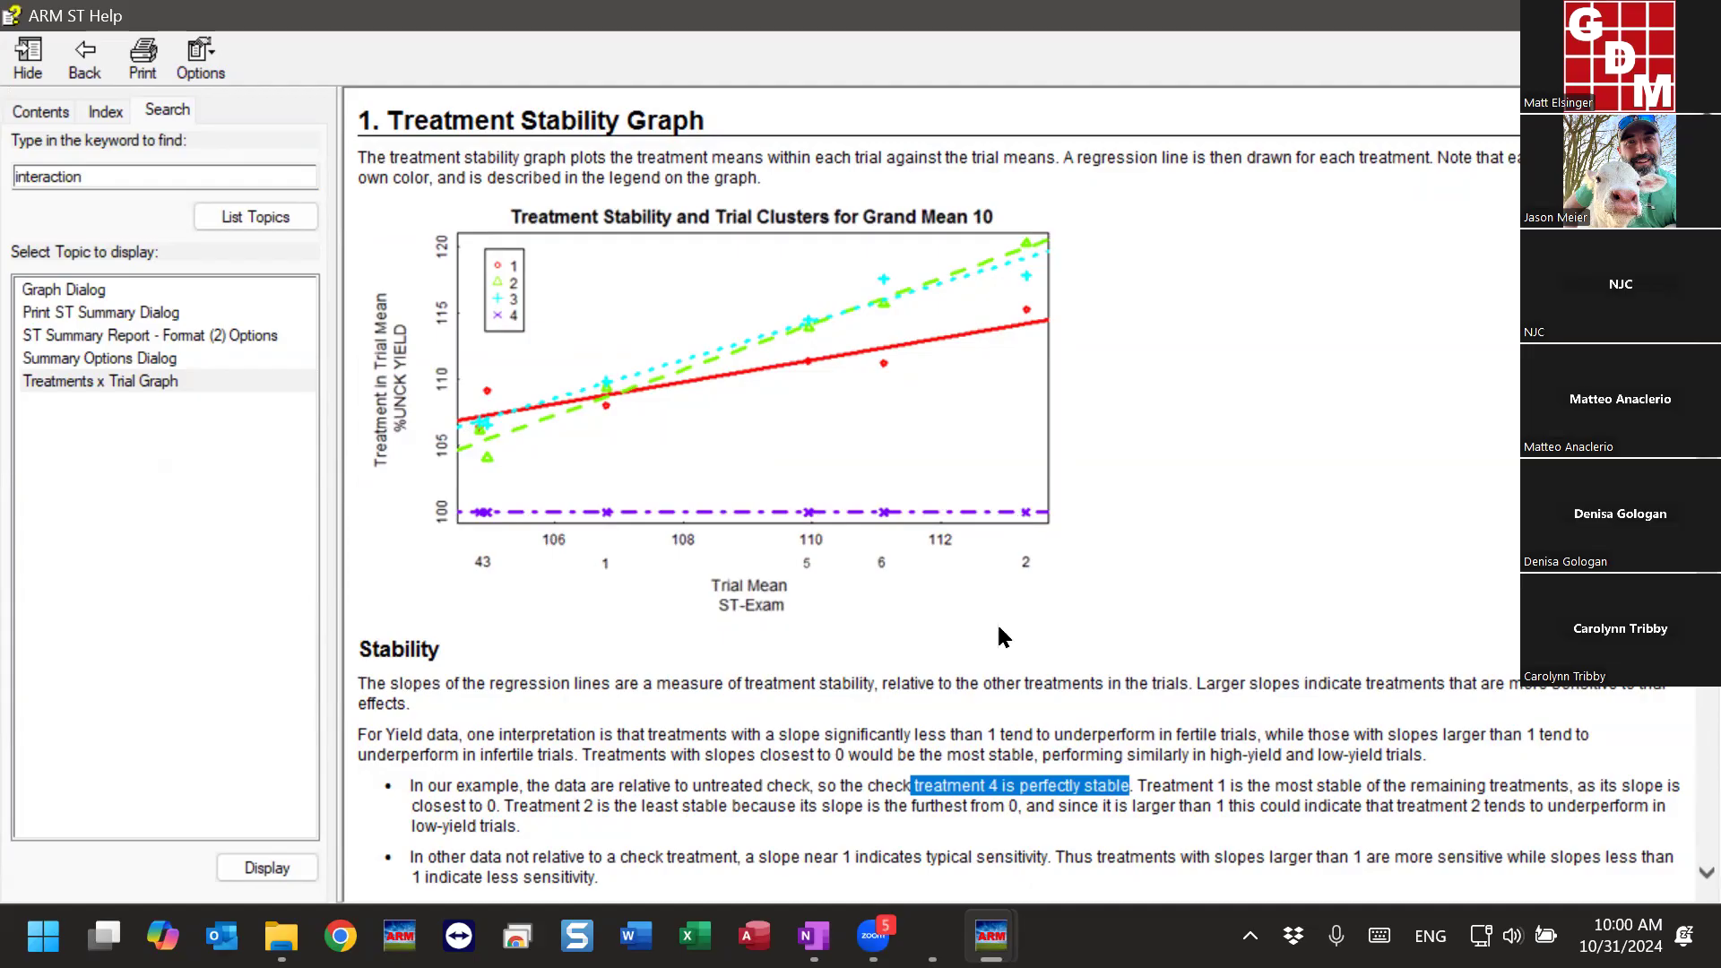
pyautogui.moveTo(1138, 787); pyautogui.dragTo(1569, 787)
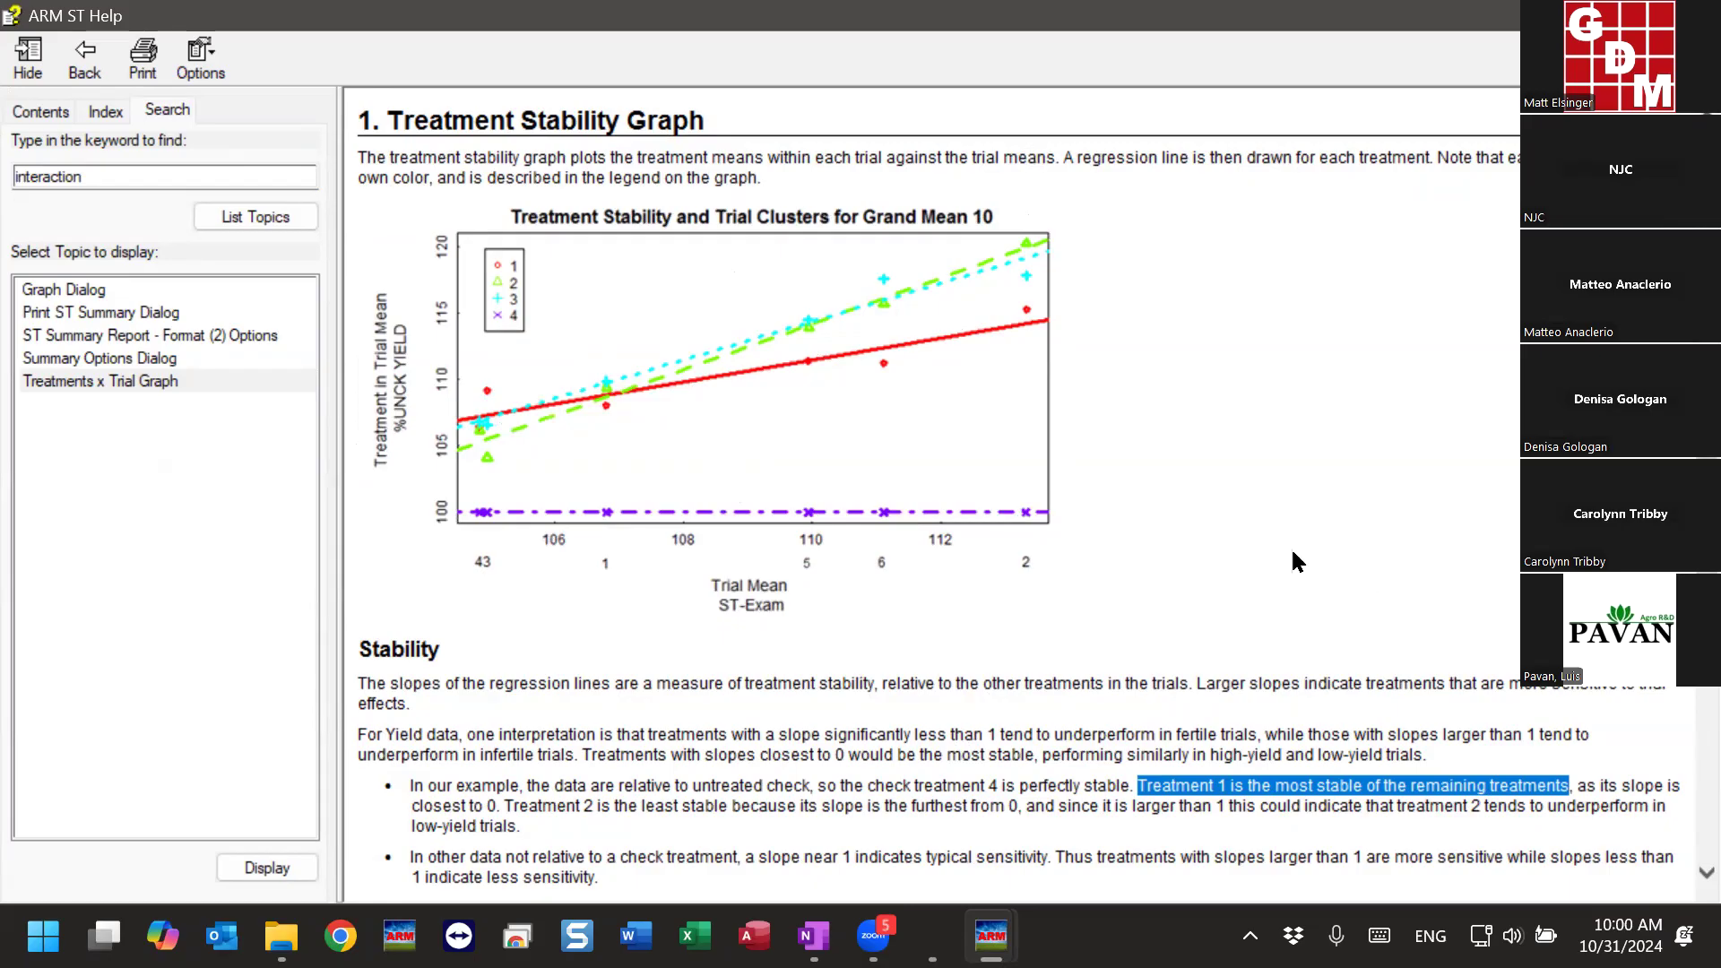
pyautogui.scroll(-1, 1053, 560)
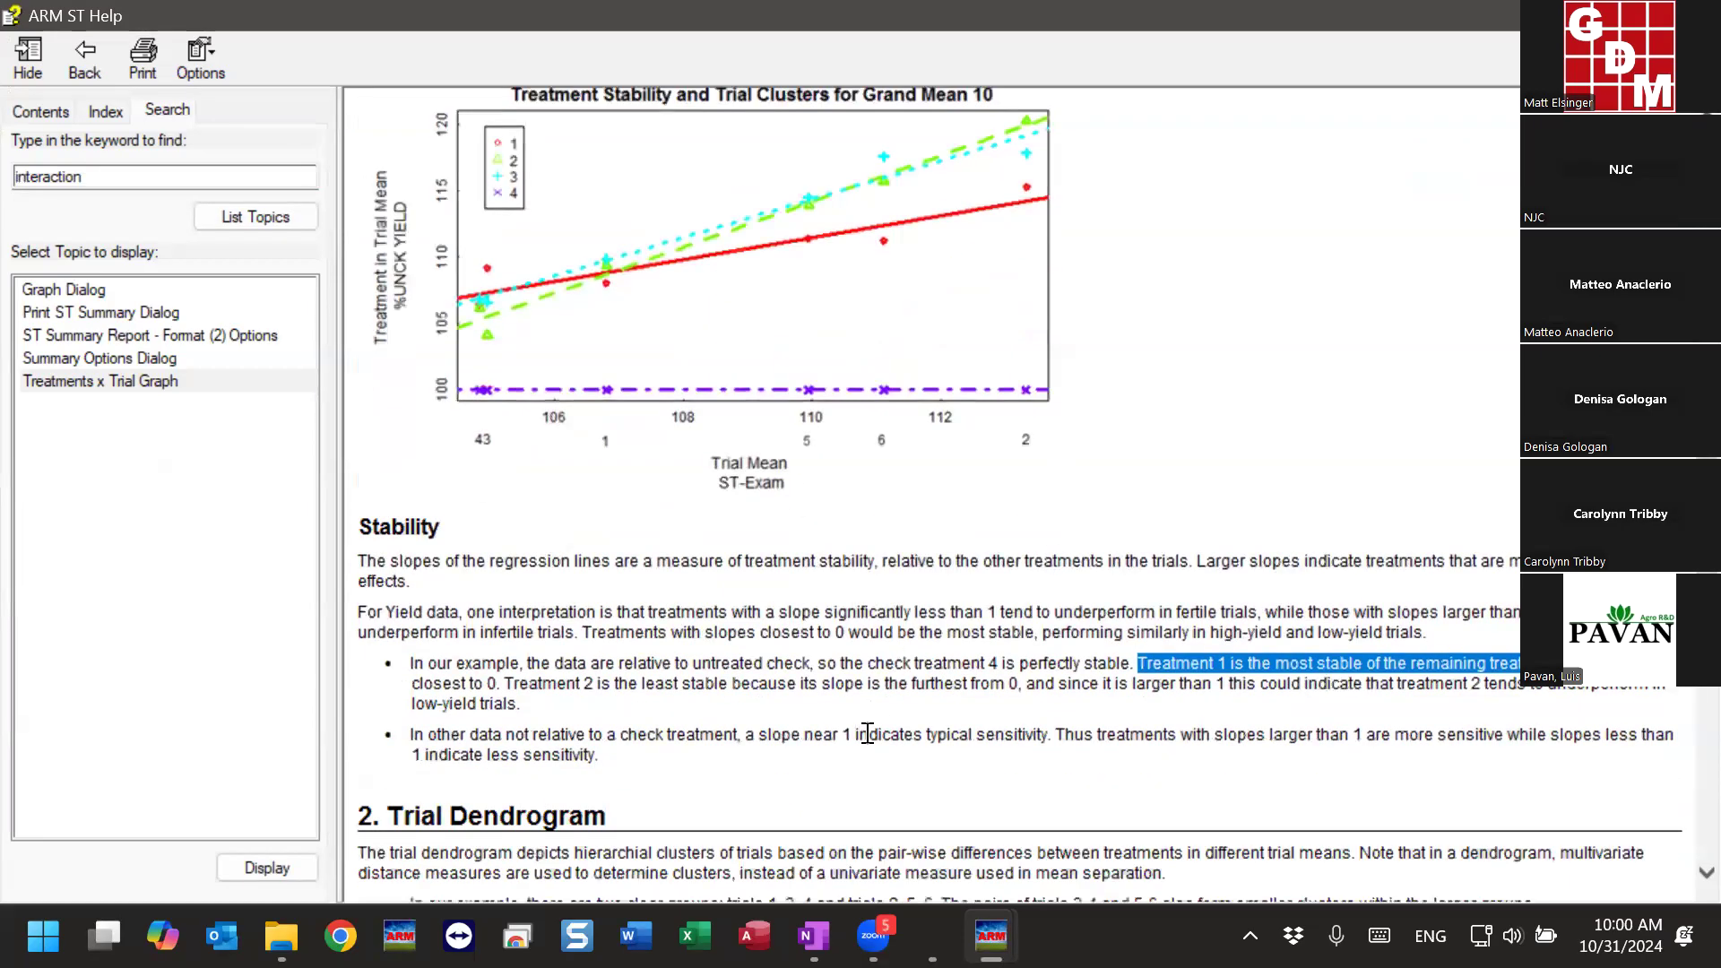
pyautogui.moveTo(1099, 735); pyautogui.dragTo(1641, 733)
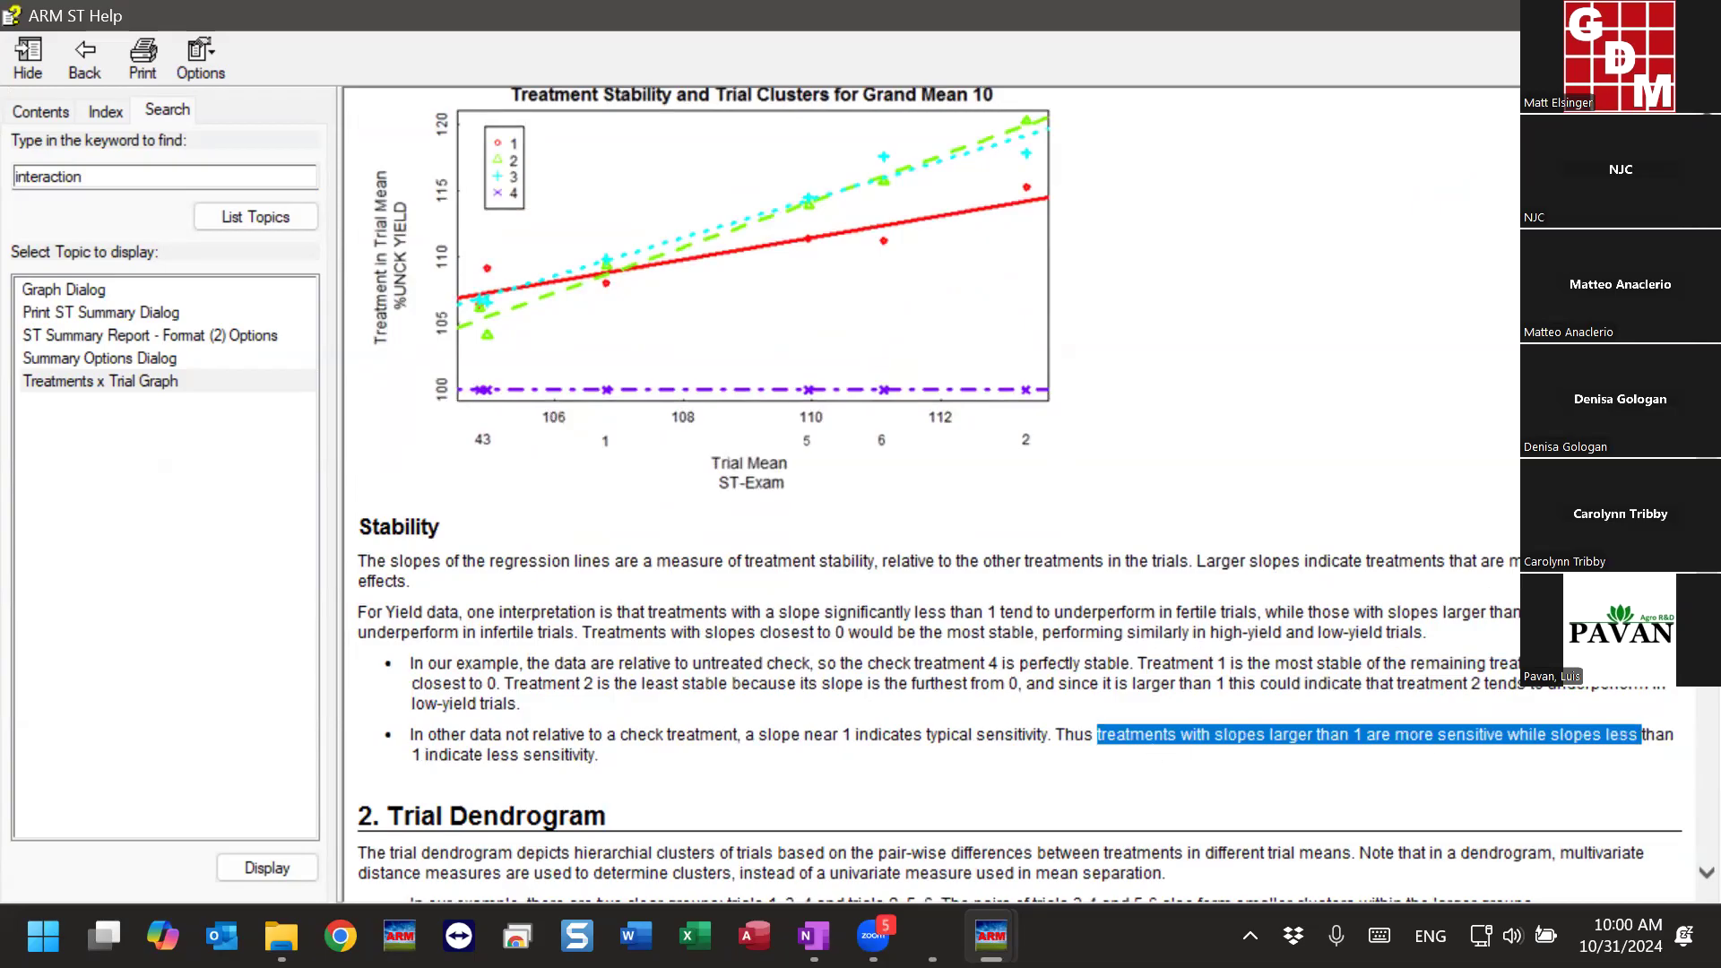
# - Read the Trial Dendrogram section, highlighting the phrase about differing means indicating possible interaction
pyautogui.scroll(-5, 1020, 495)
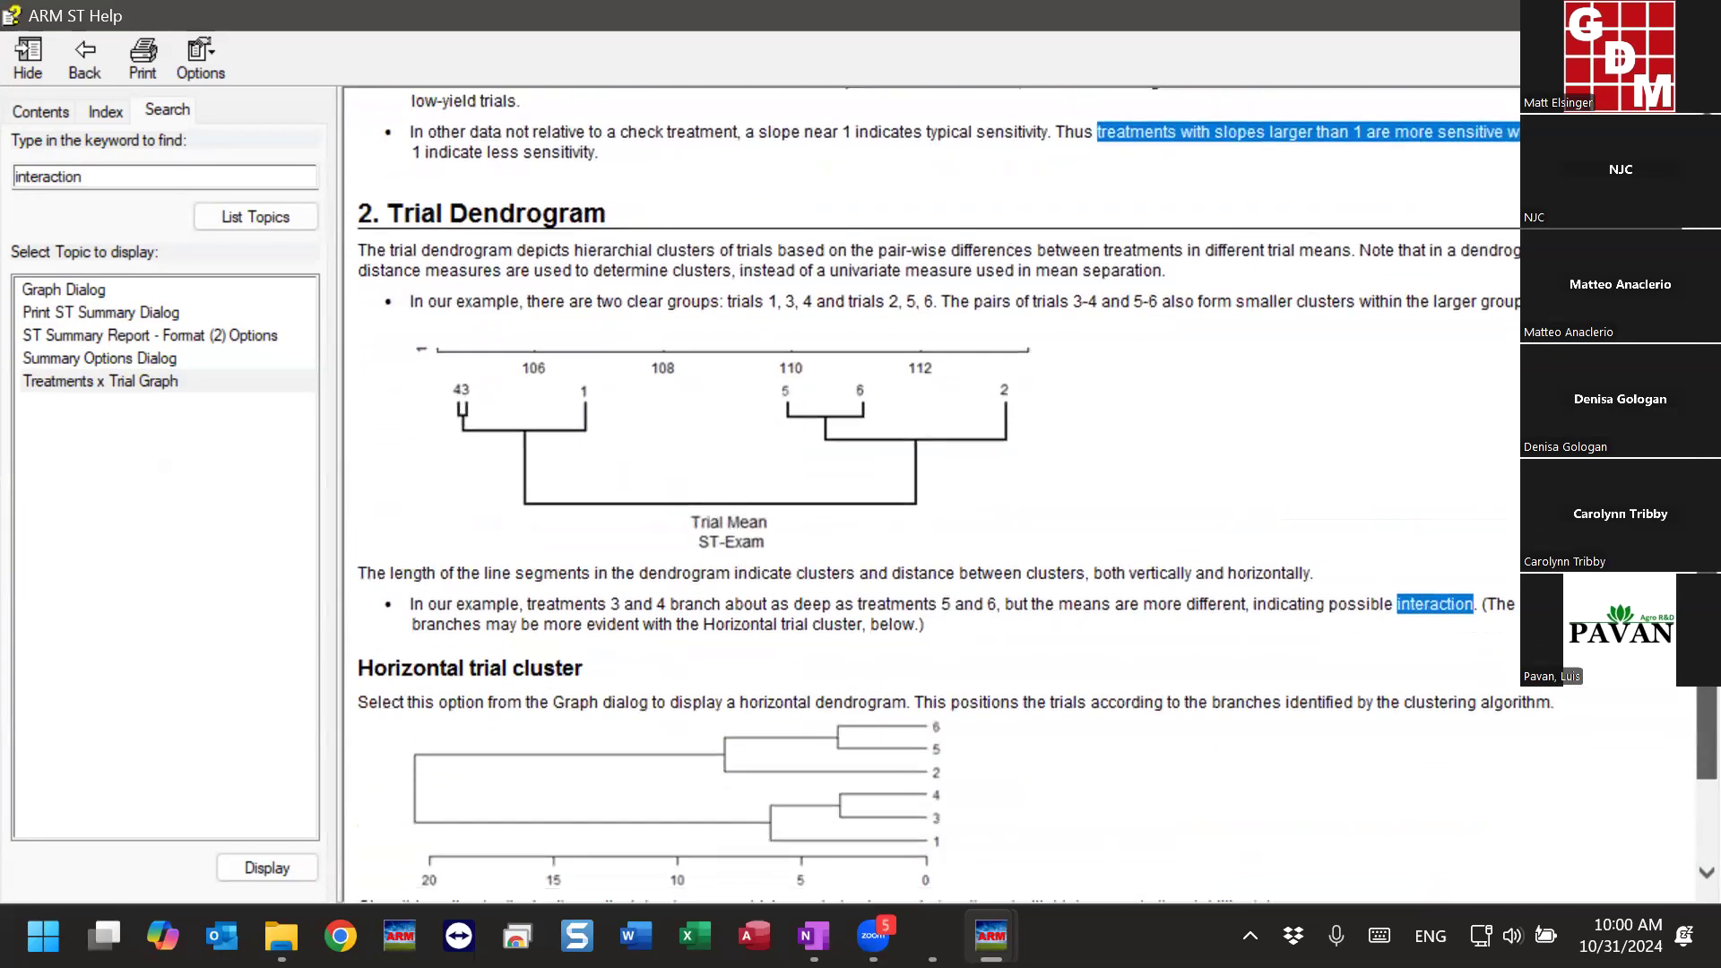
pyautogui.moveTo(1707, 642); pyautogui.dragTo(1707, 664)
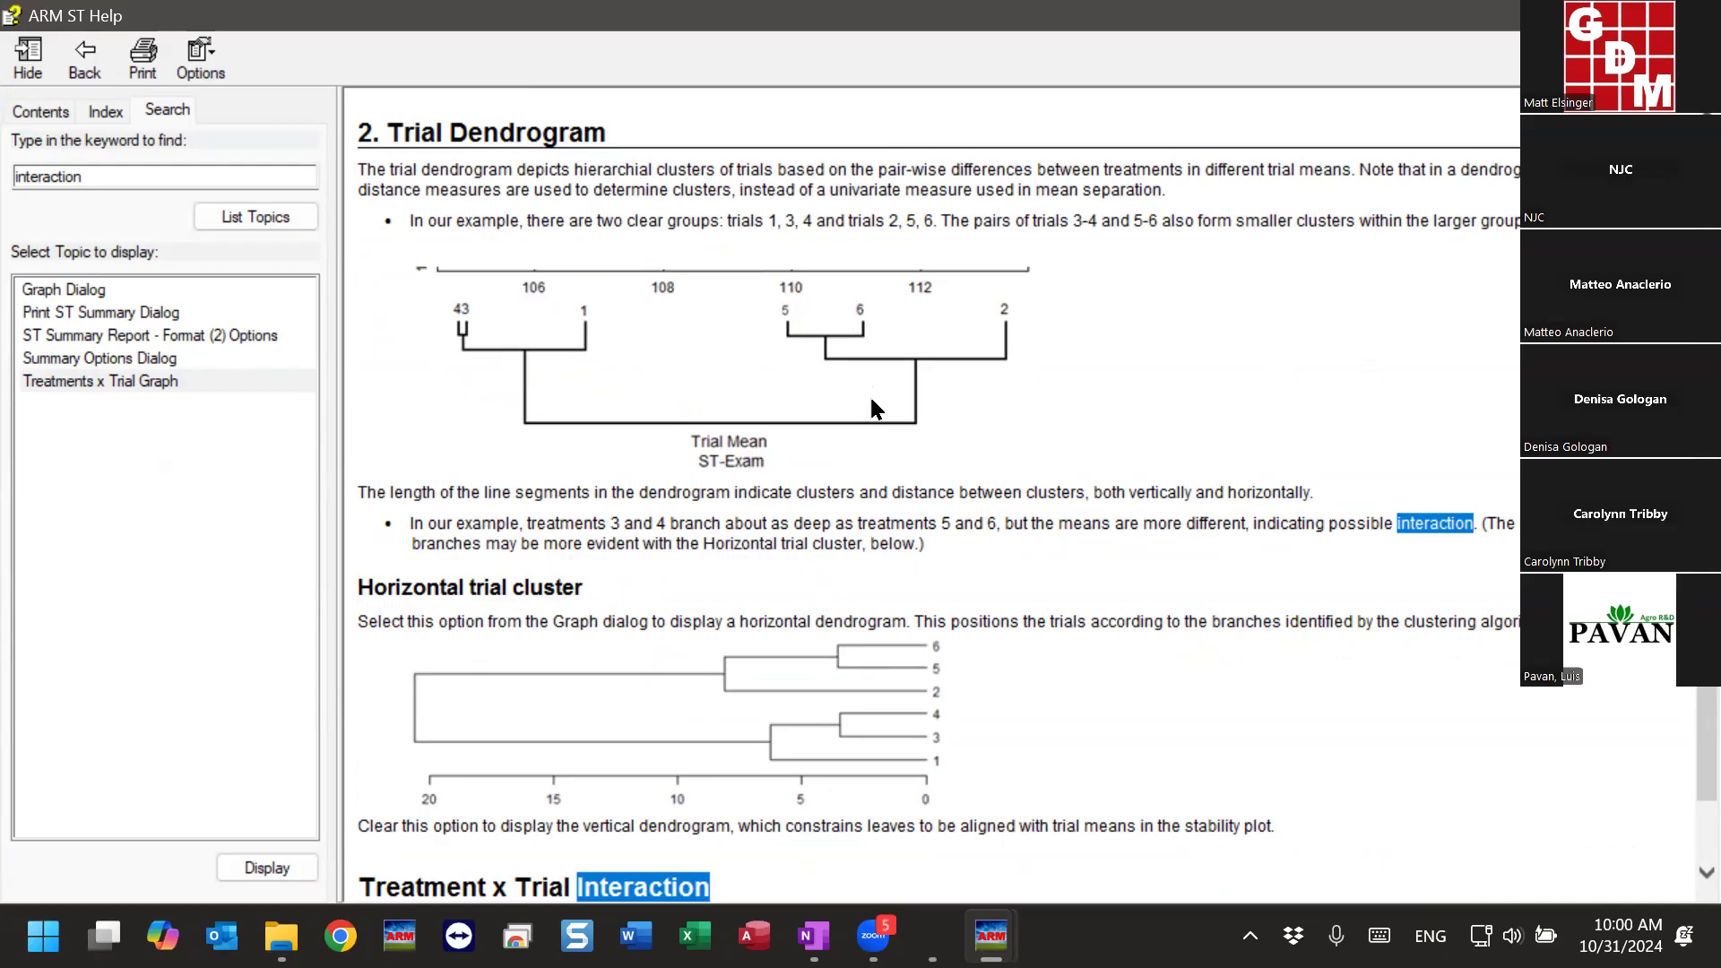
pyautogui.scroll(-1, 1380, 508)
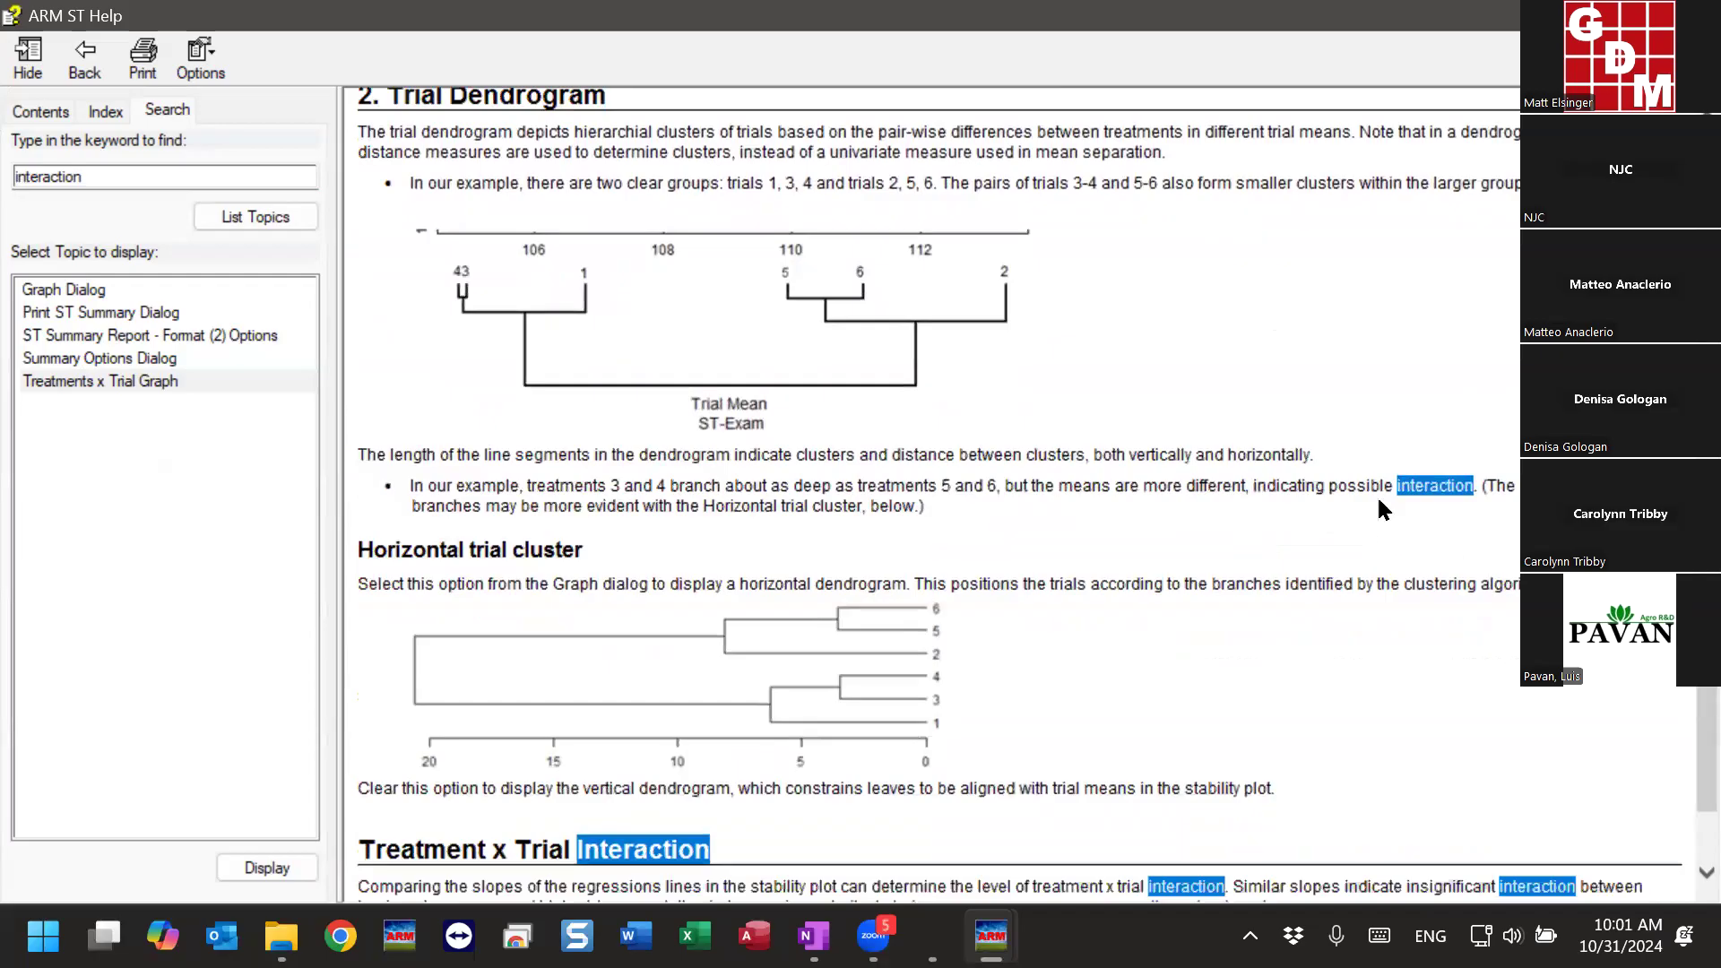
pyautogui.moveTo(1396, 486); pyautogui.dragTo(1068, 493)
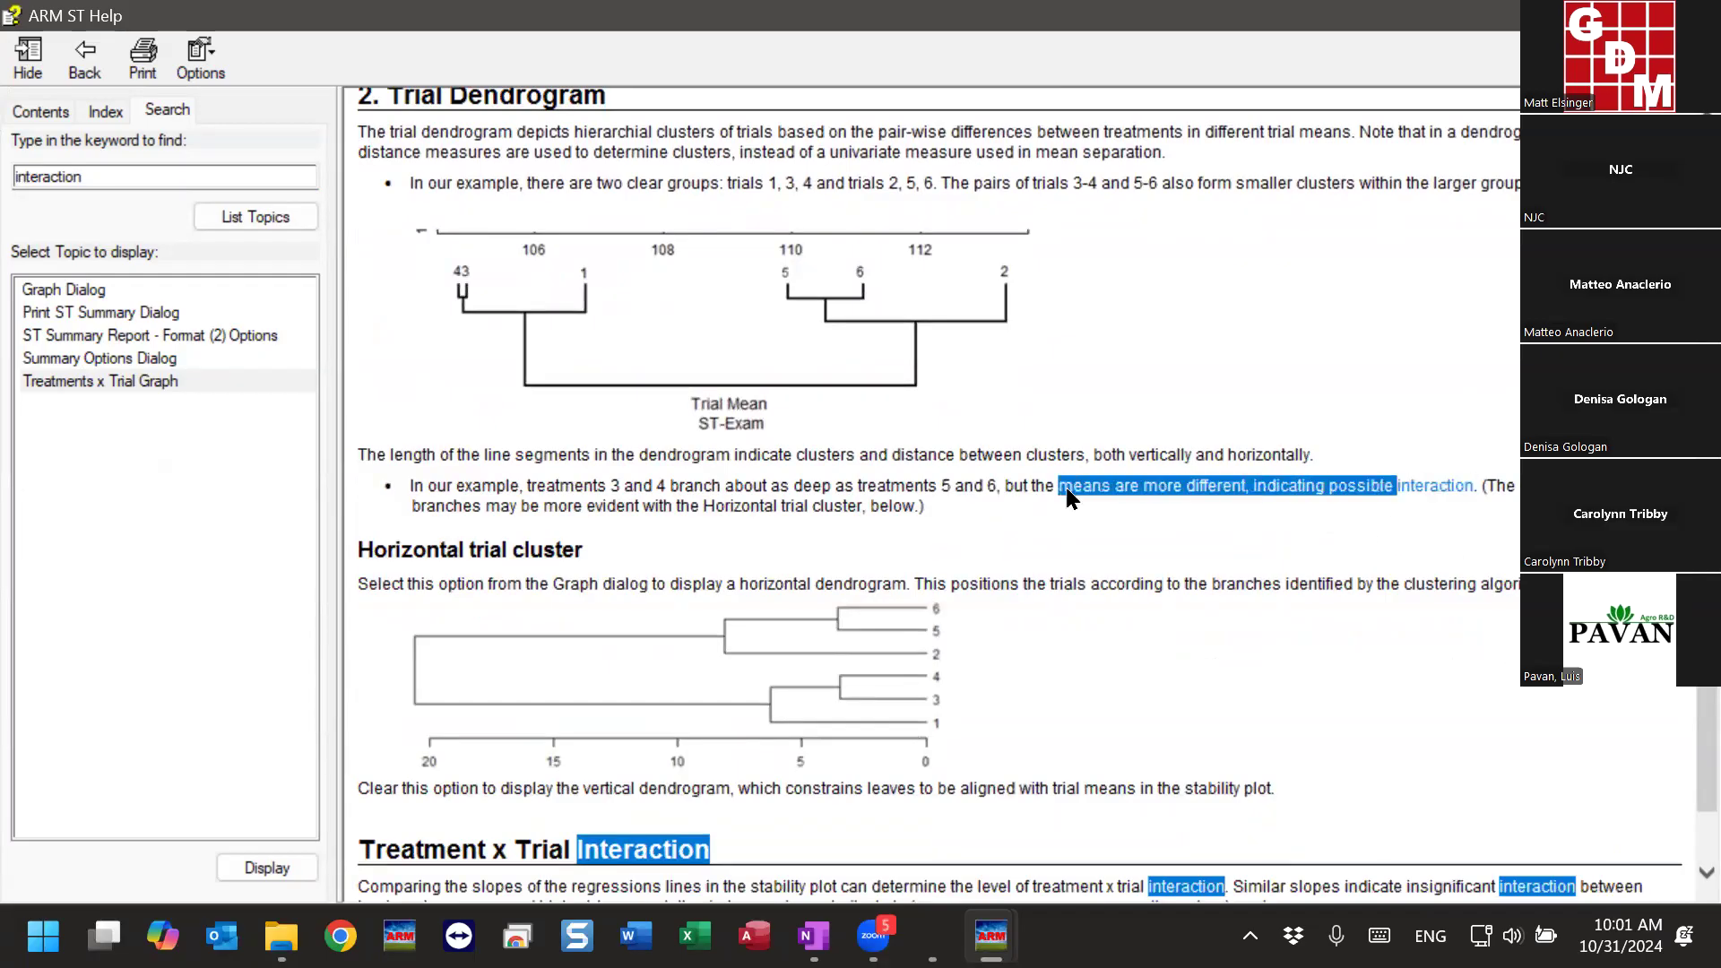
pyautogui.click(818, 448)
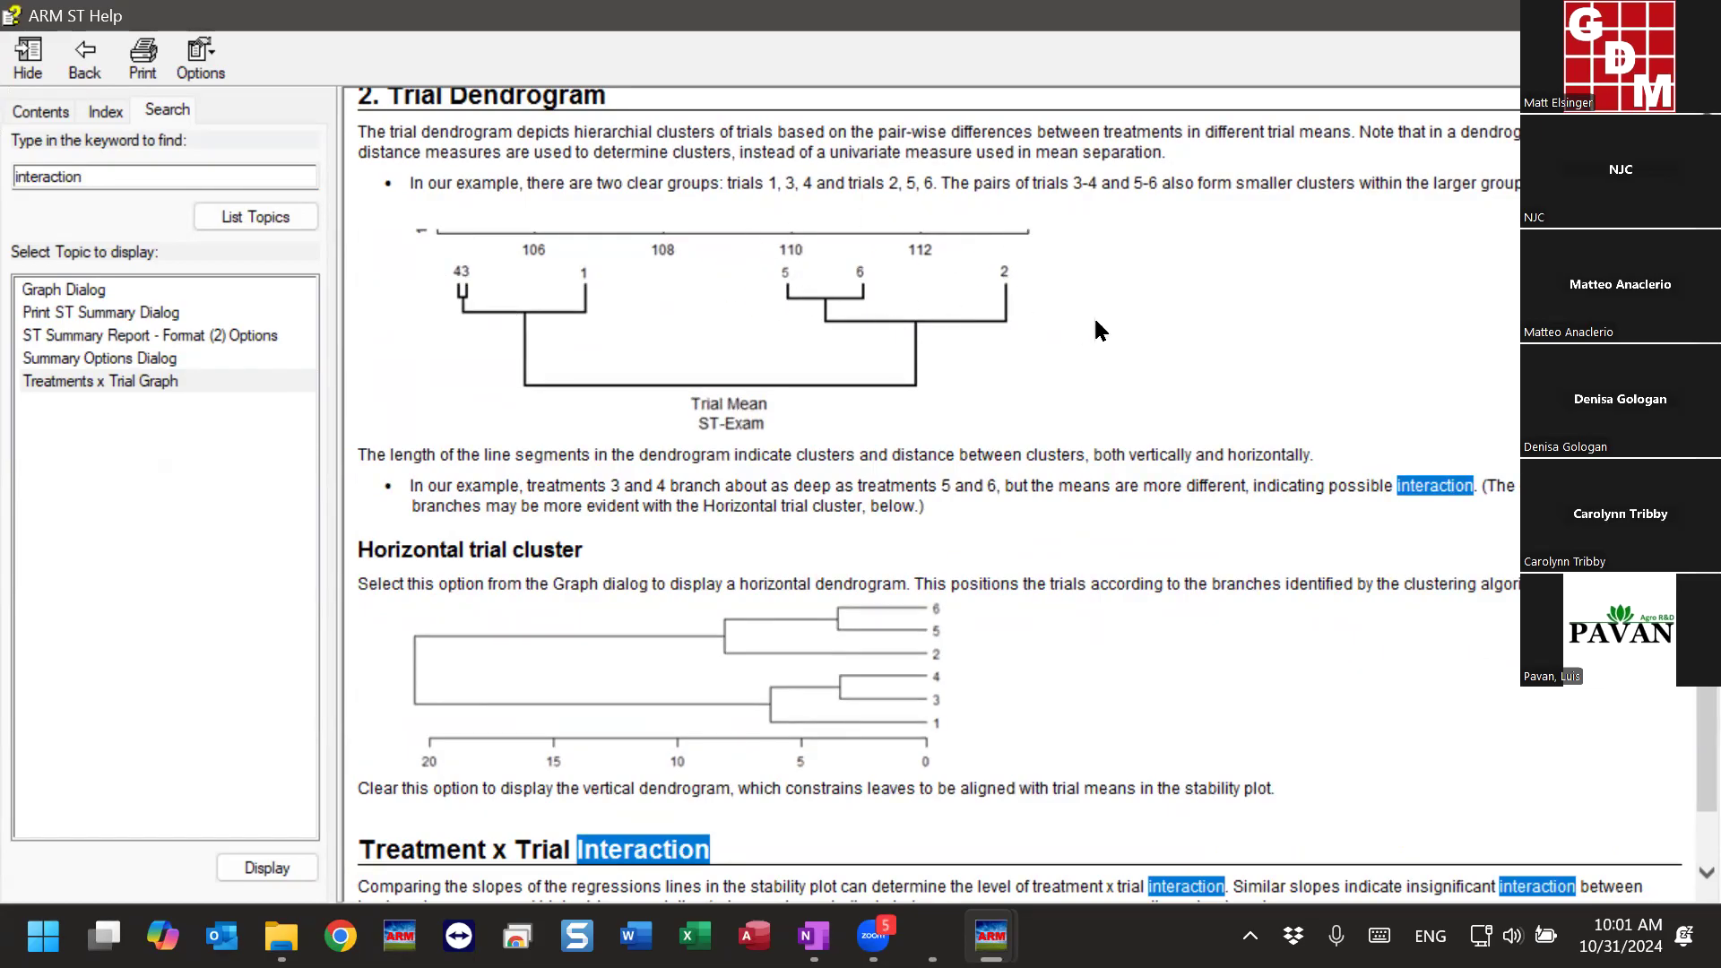
# - Read the Treatment x Trial Interaction section, revisit the stability graph and the topic's introduction, and close the help
pyautogui.scroll(-2, 1678, 726)
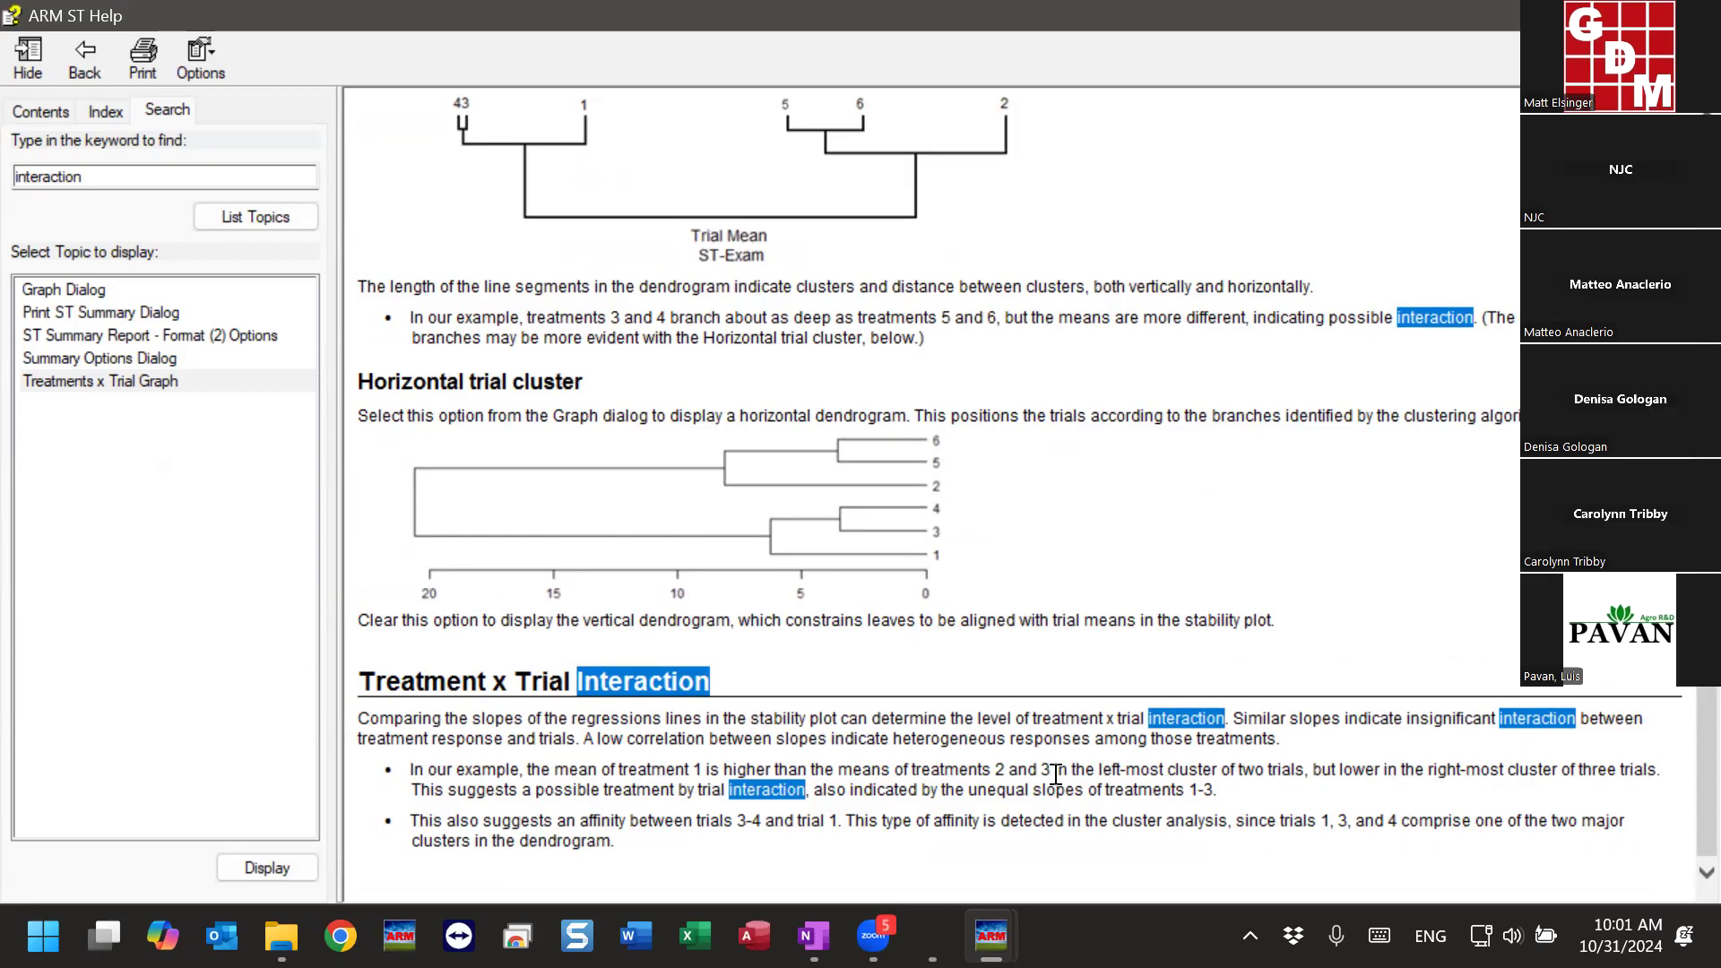
pyautogui.scroll(1, 1681, 780)
pyautogui.scroll(15, 1684, 787)
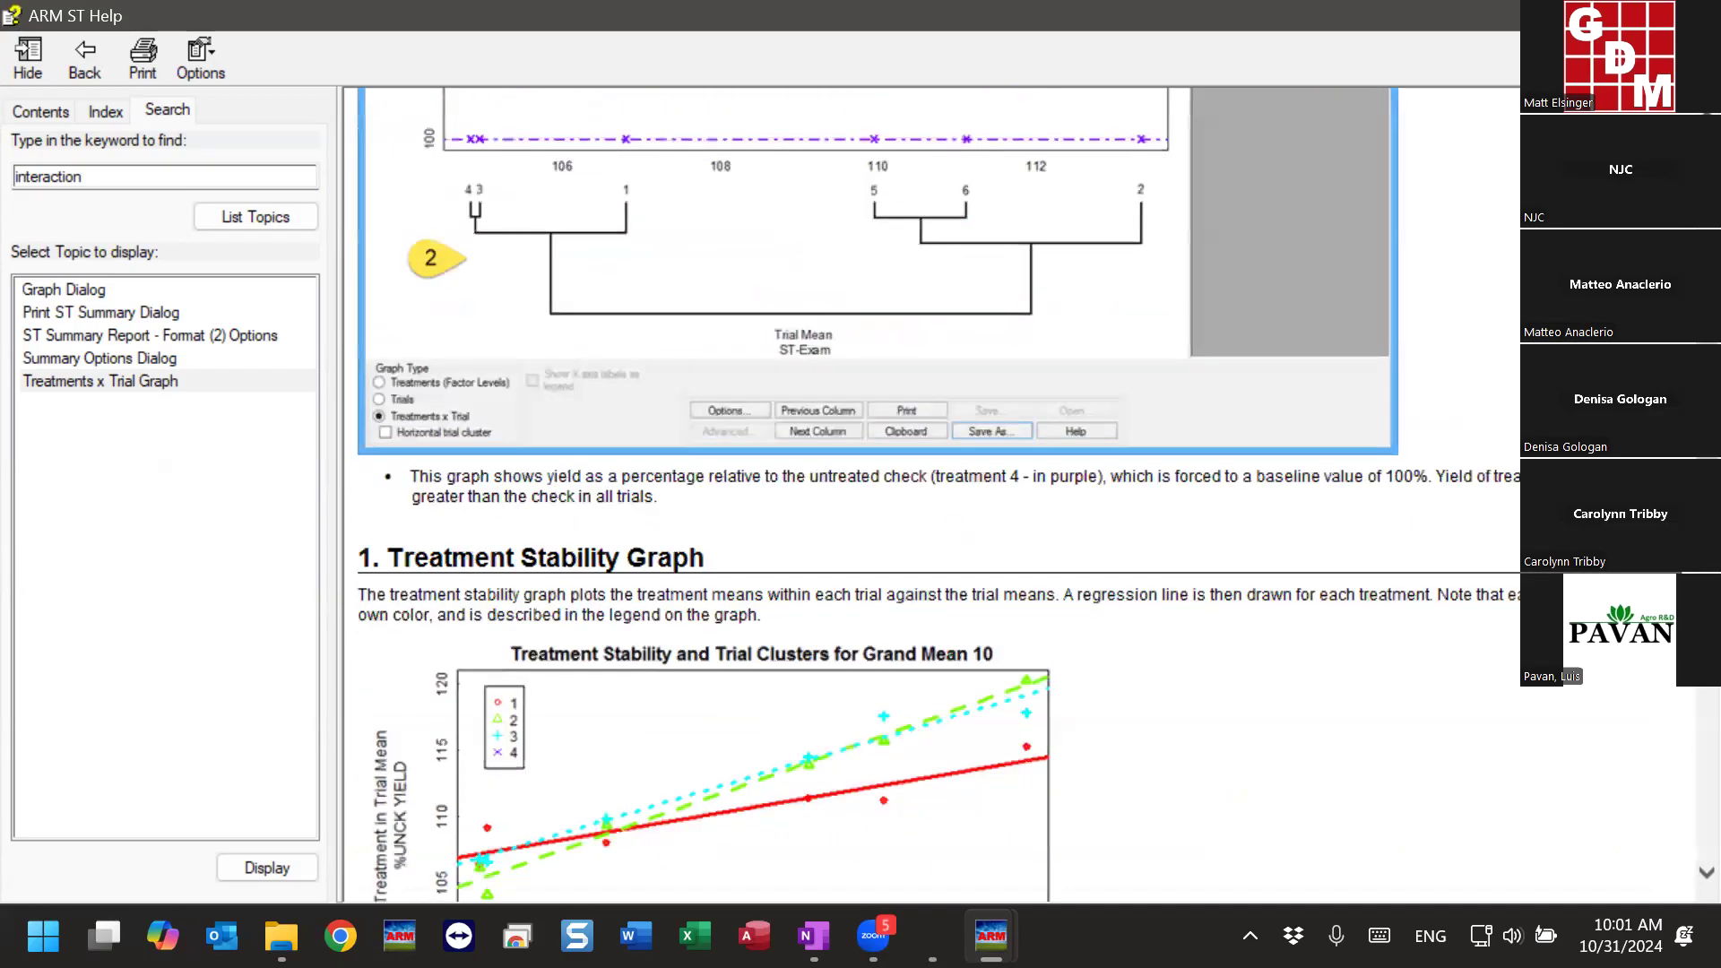
pyautogui.scroll(-5, 695, 592)
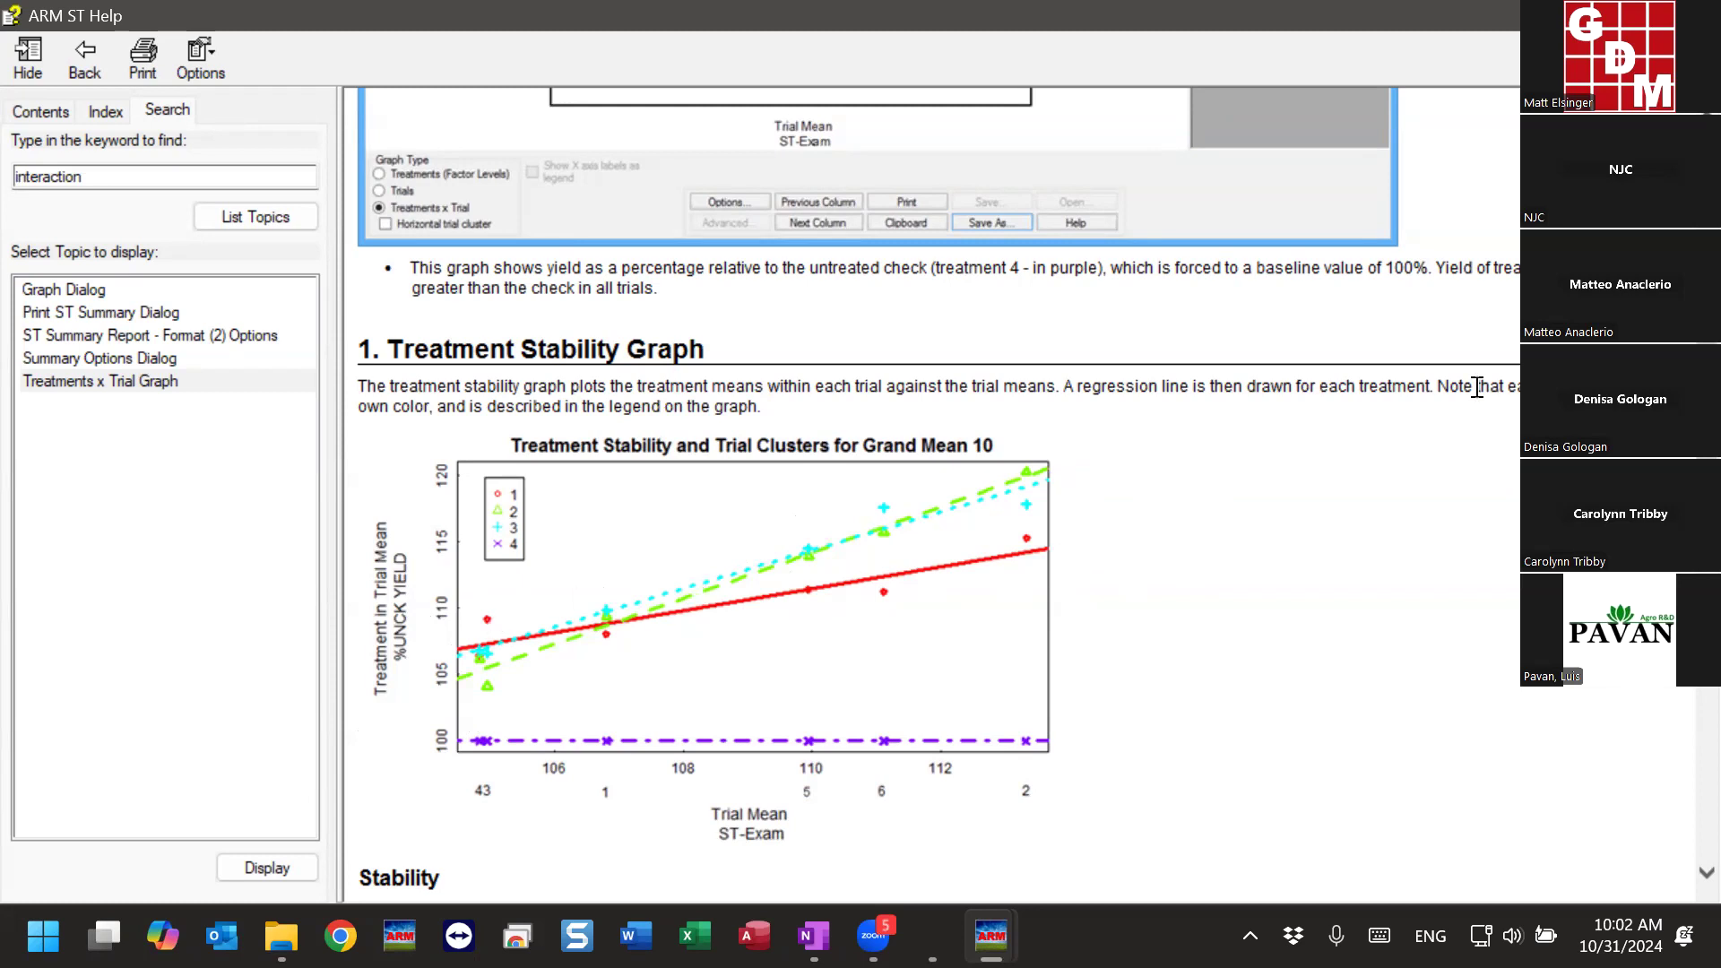
pyautogui.scroll(-5, 932, 493)
pyautogui.scroll(10, 932, 493)
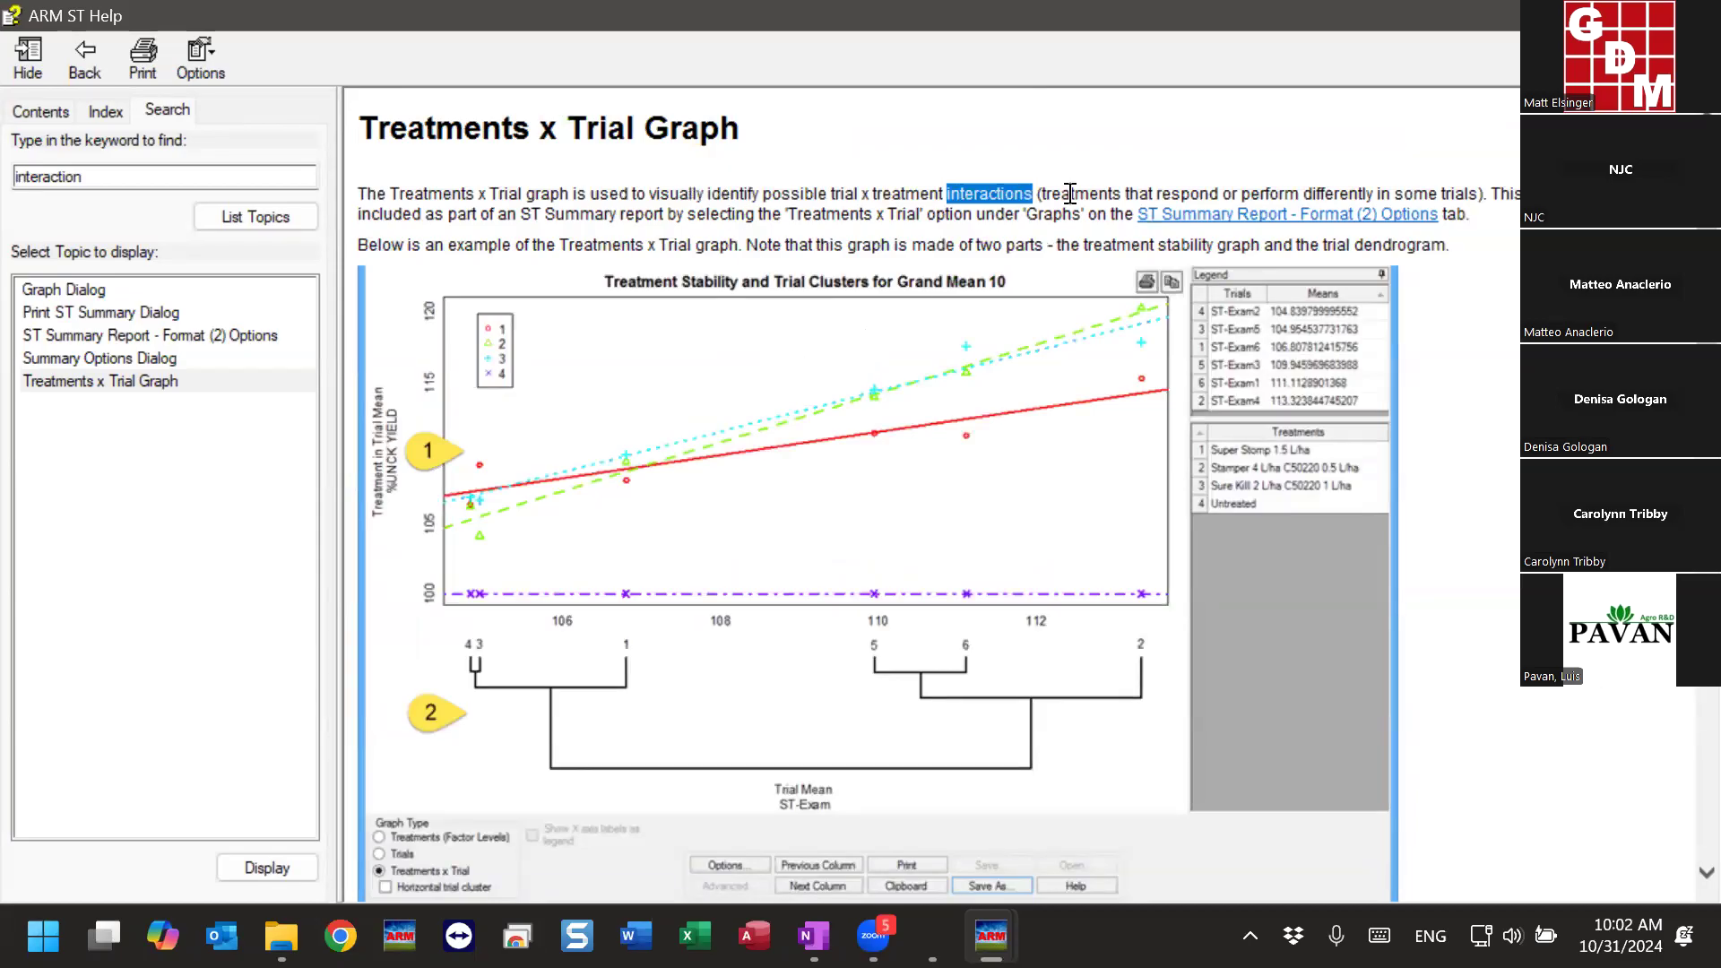
pyautogui.click(1697, 16)
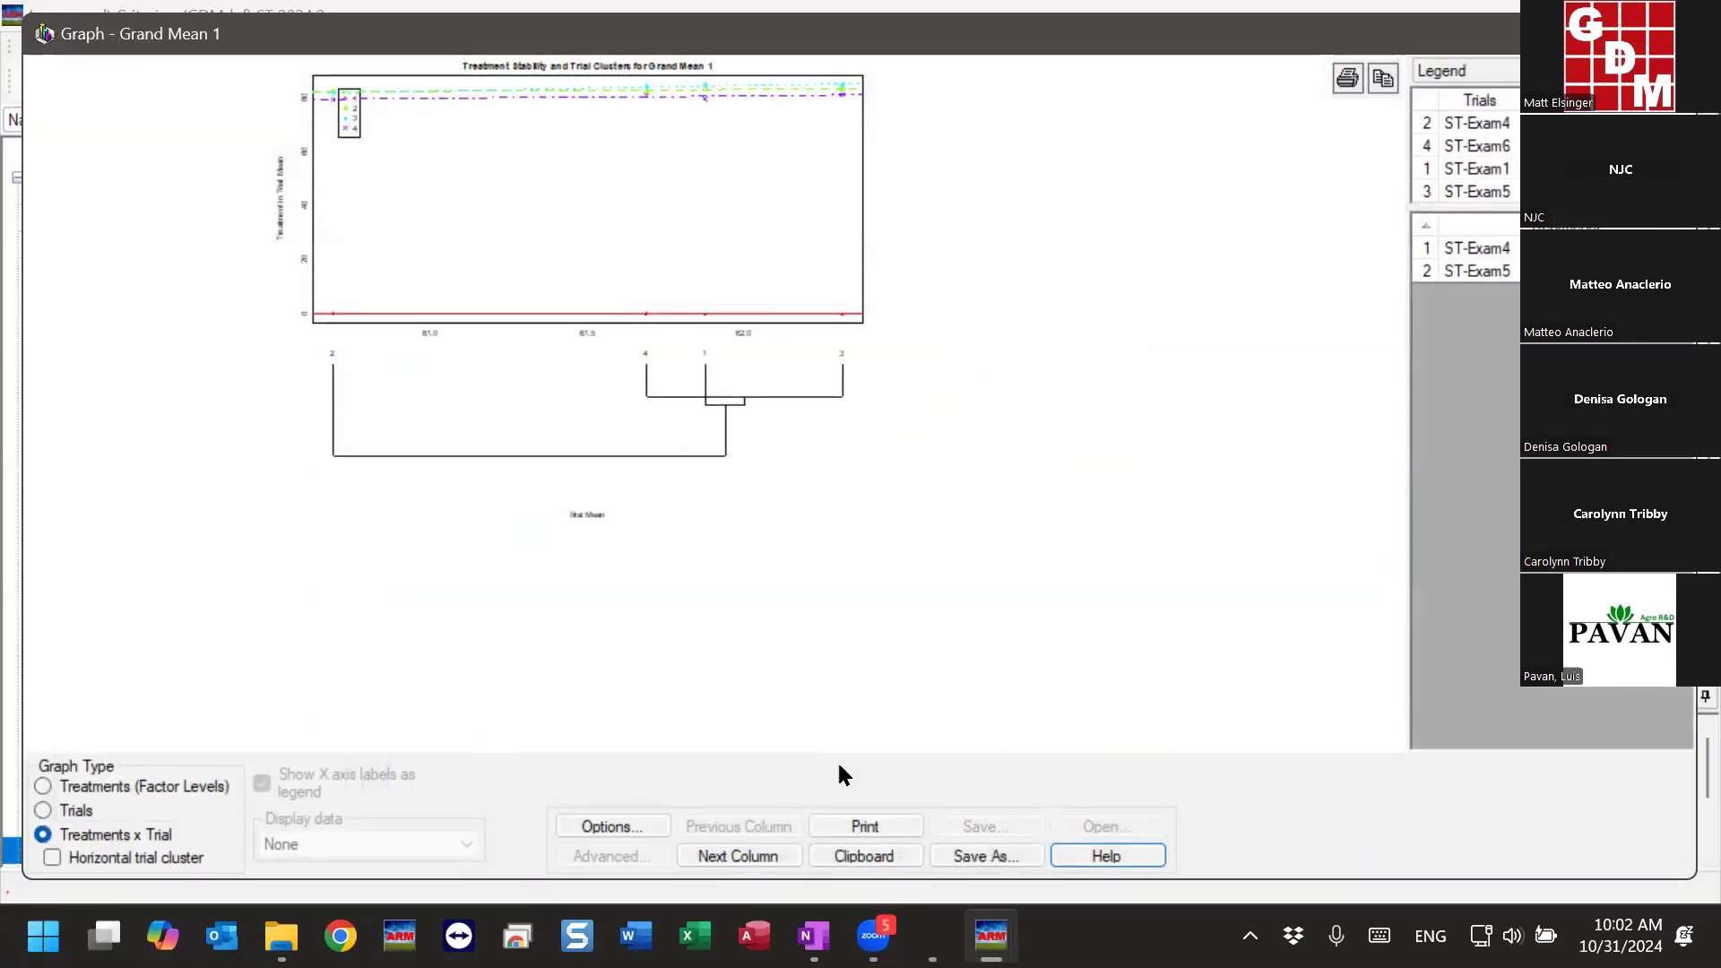
# - View the Treatments x Trial graph for Grand Mean 2, compare the Treatments (Factor Levels) graphs of both grand means, and close the graph
pyautogui.click(751, 857)
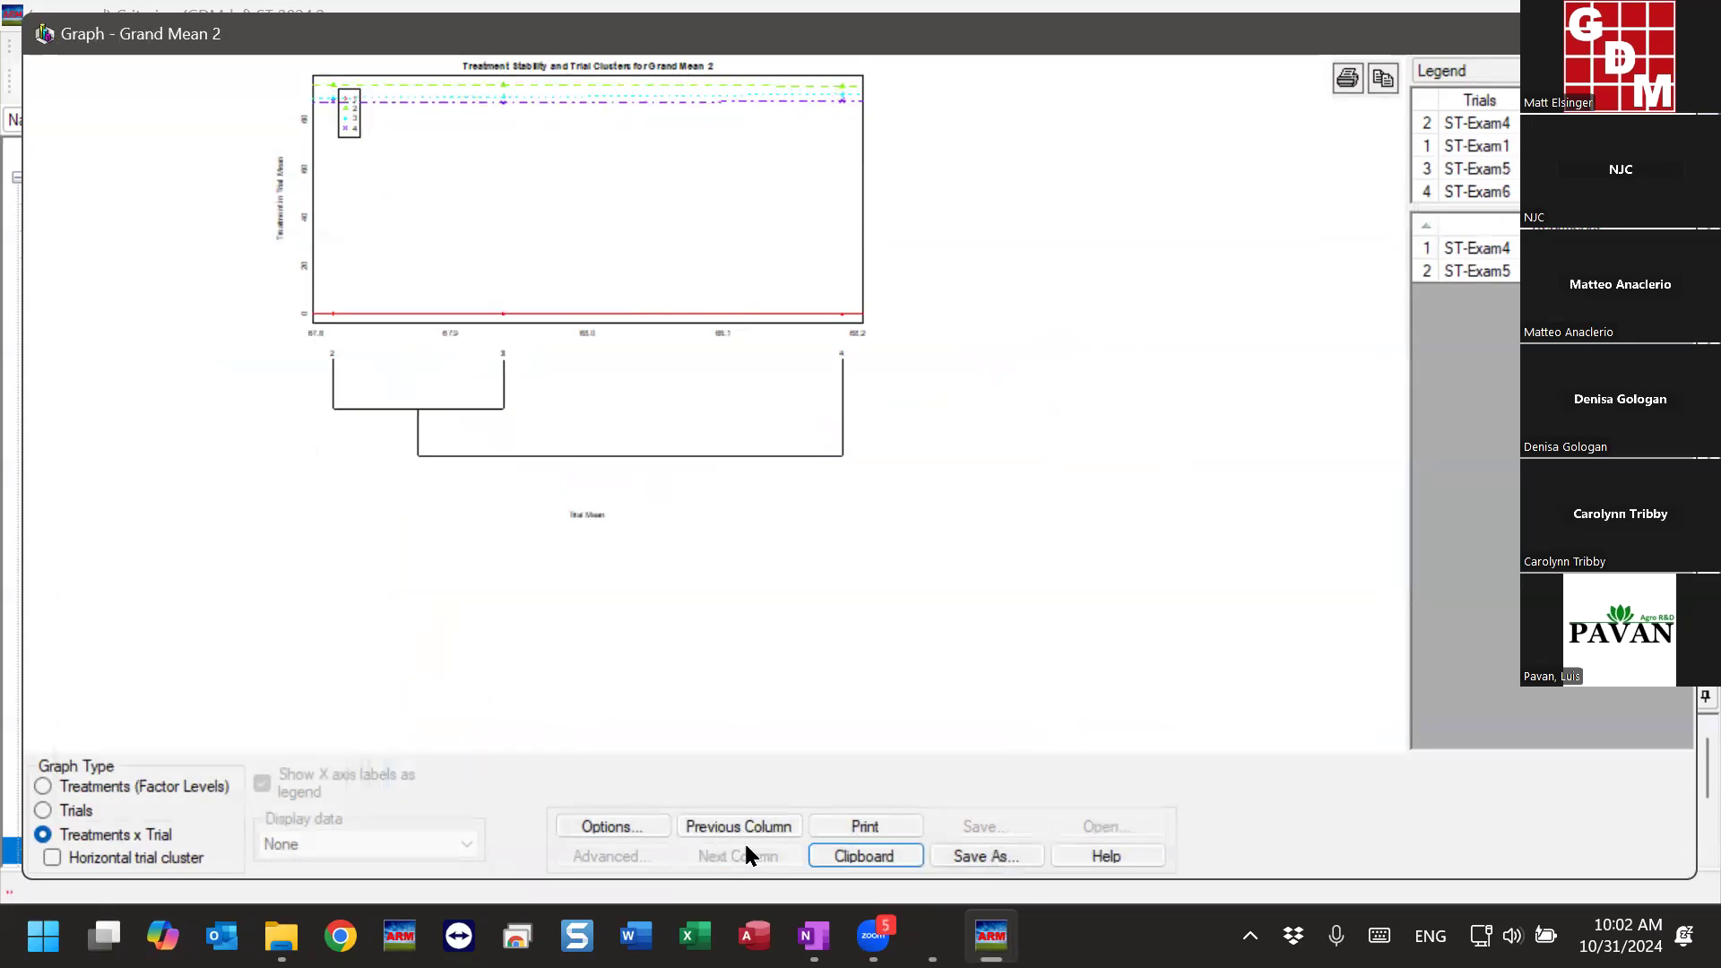
pyautogui.click(43, 786)
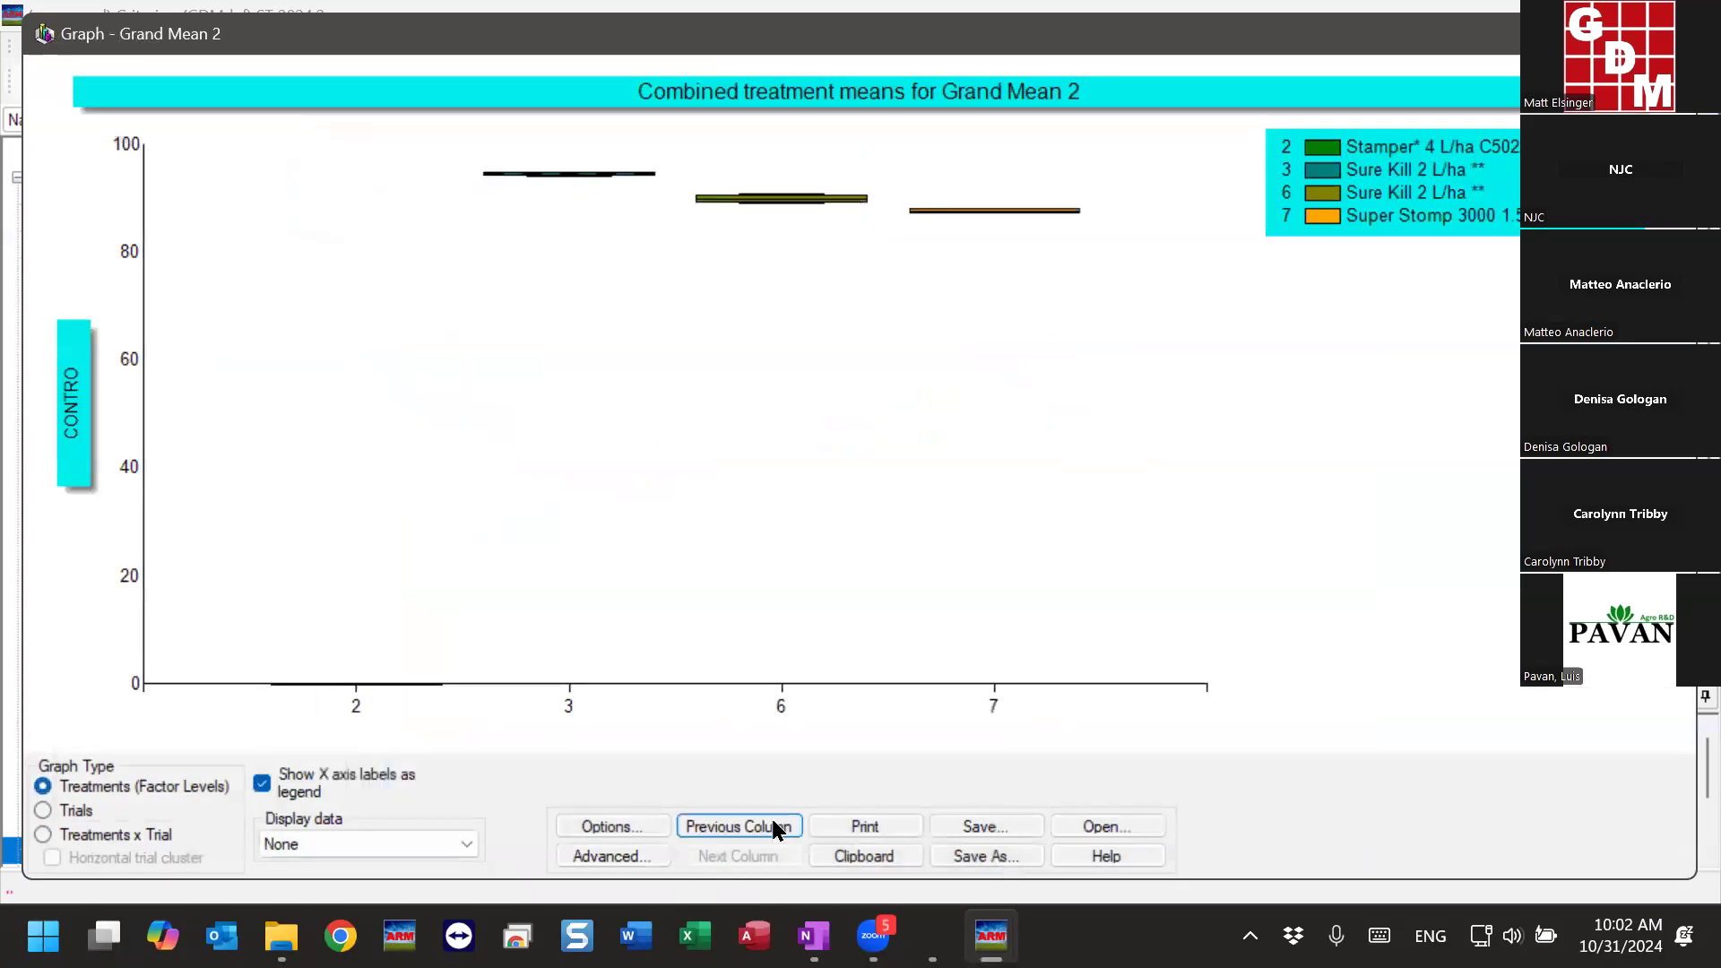
pyautogui.click(776, 828)
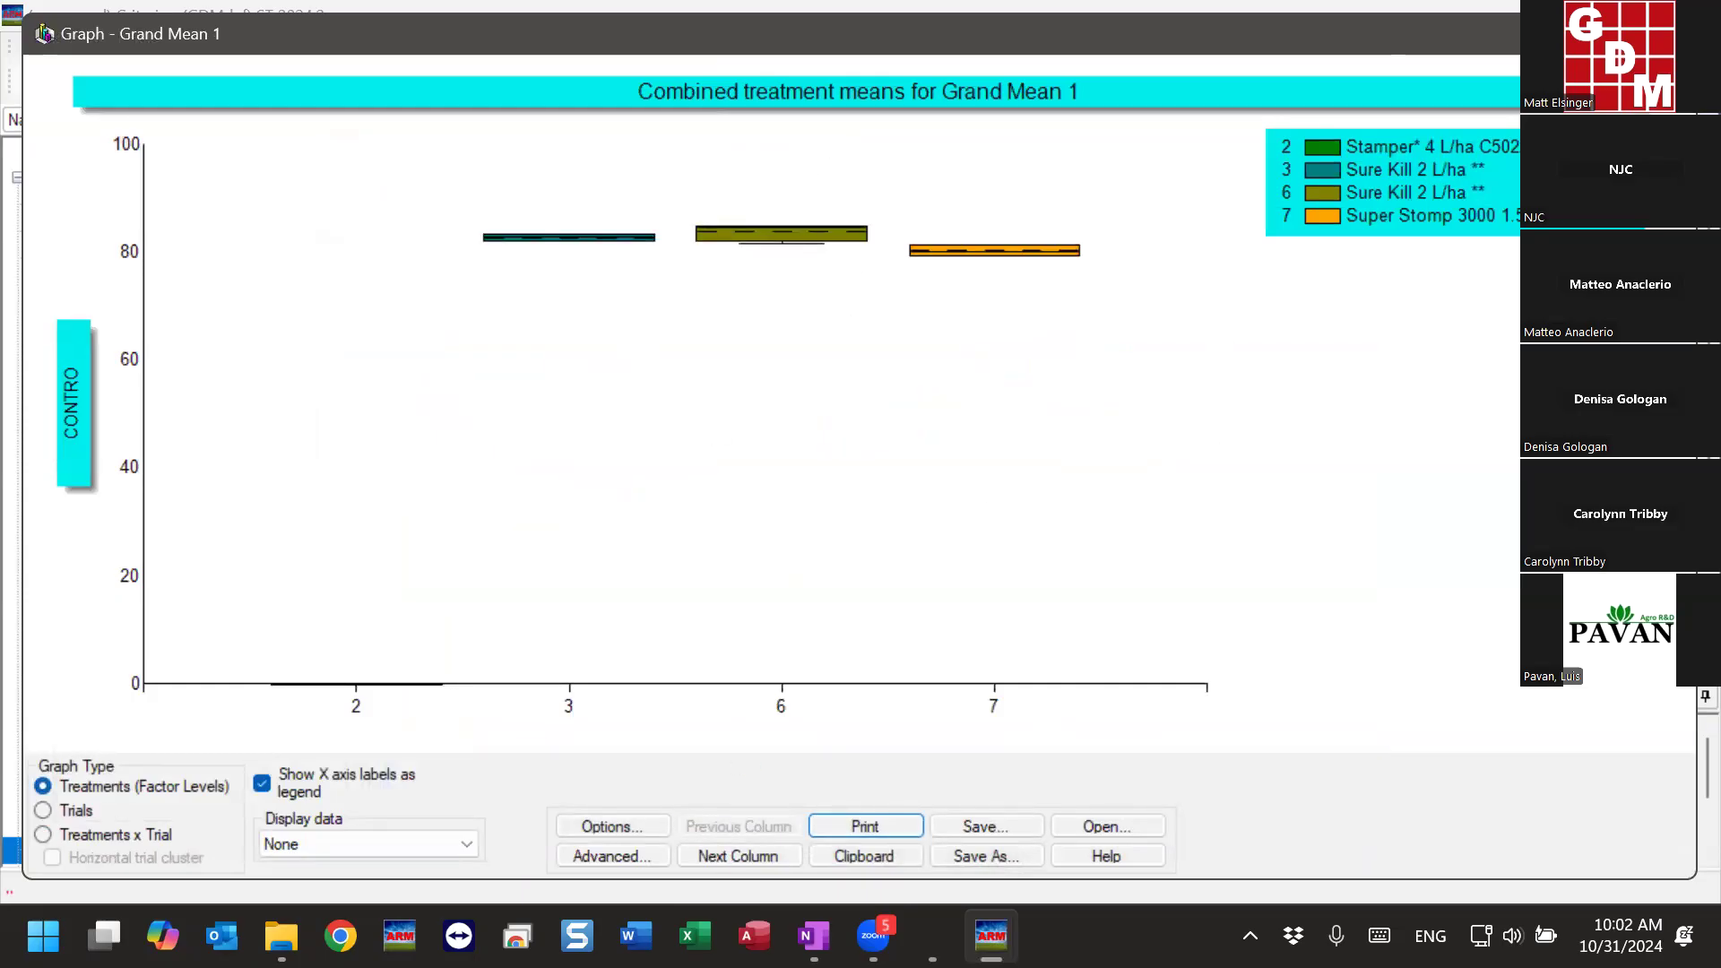
pyautogui.click(1665, 34)
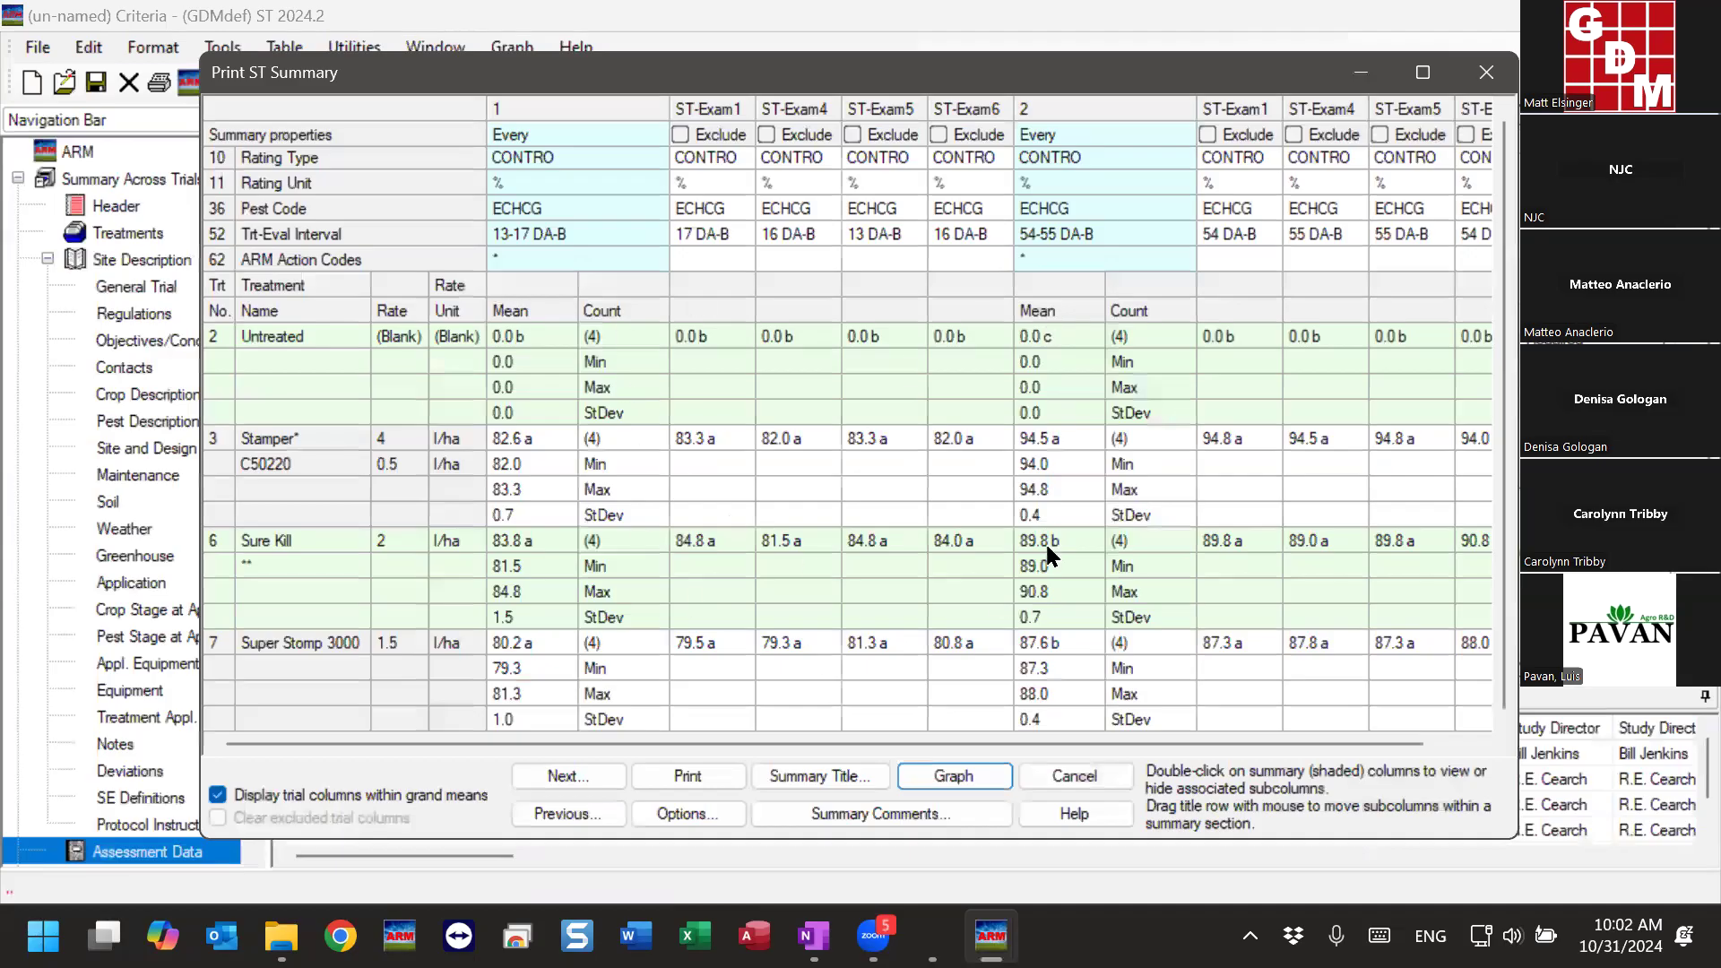
# - Preview the ST summary report and review its means table, AOV tables and Grand Mean 1 graphs through to the Grand Mean 2 graph on page 5
pyautogui.click(600, 771)
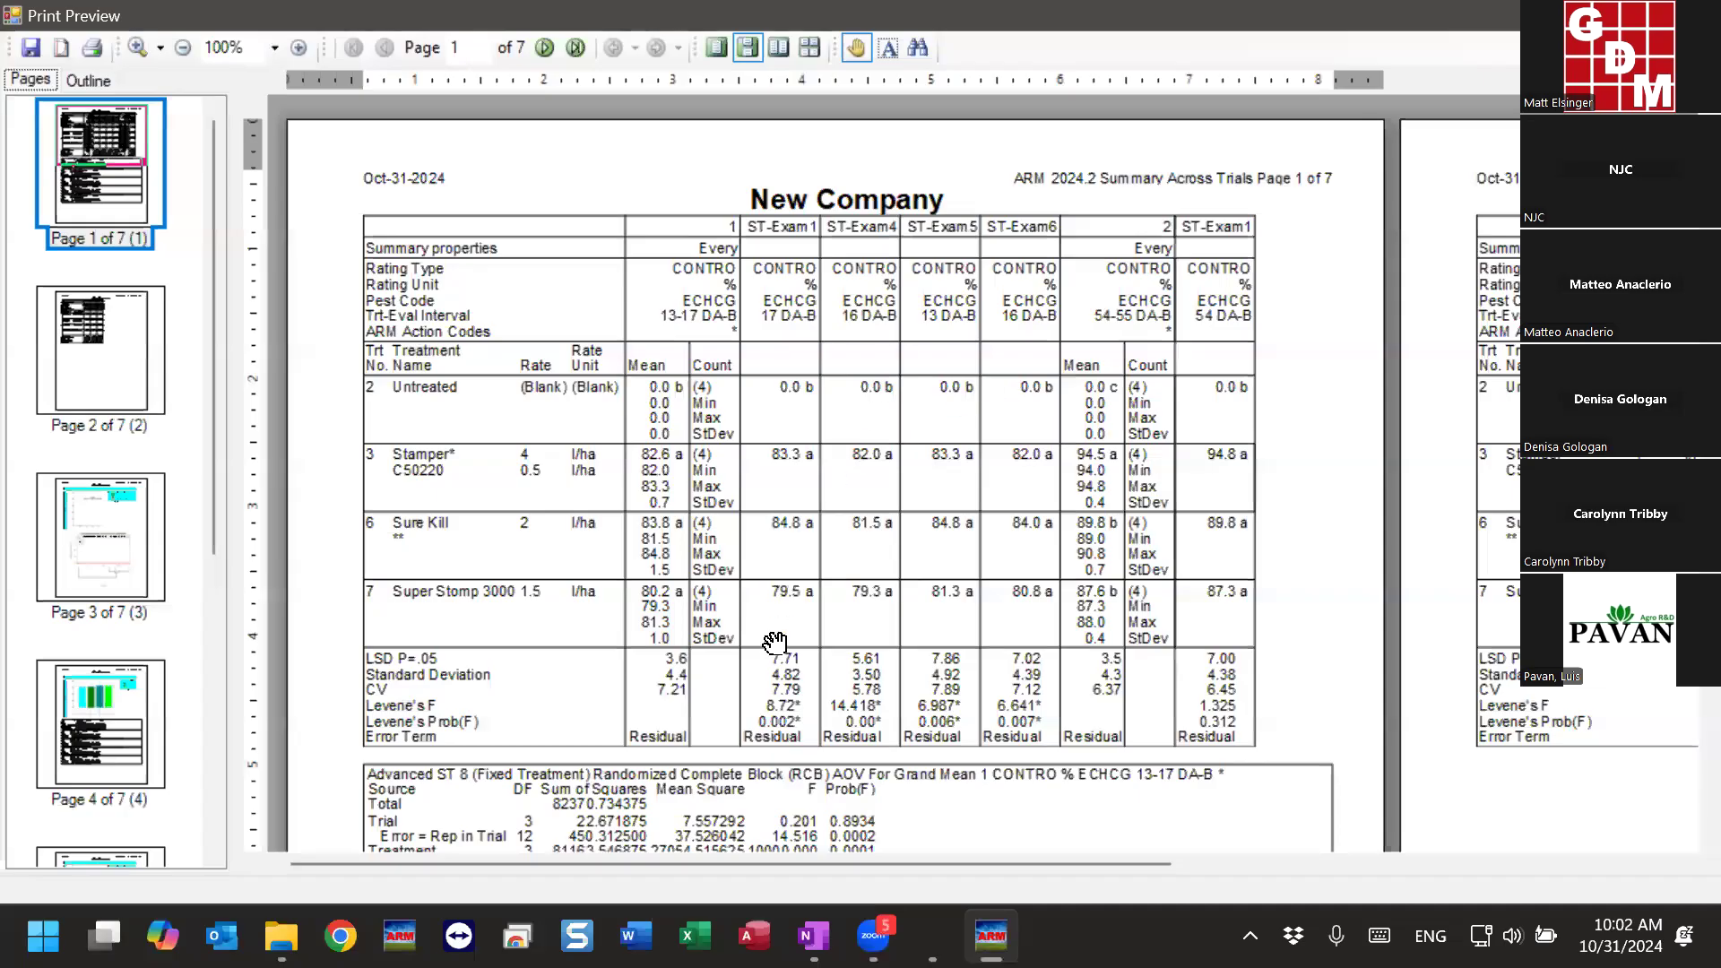
pyautogui.scroll(-4, 778, 647)
pyautogui.scroll(-10, 778, 700)
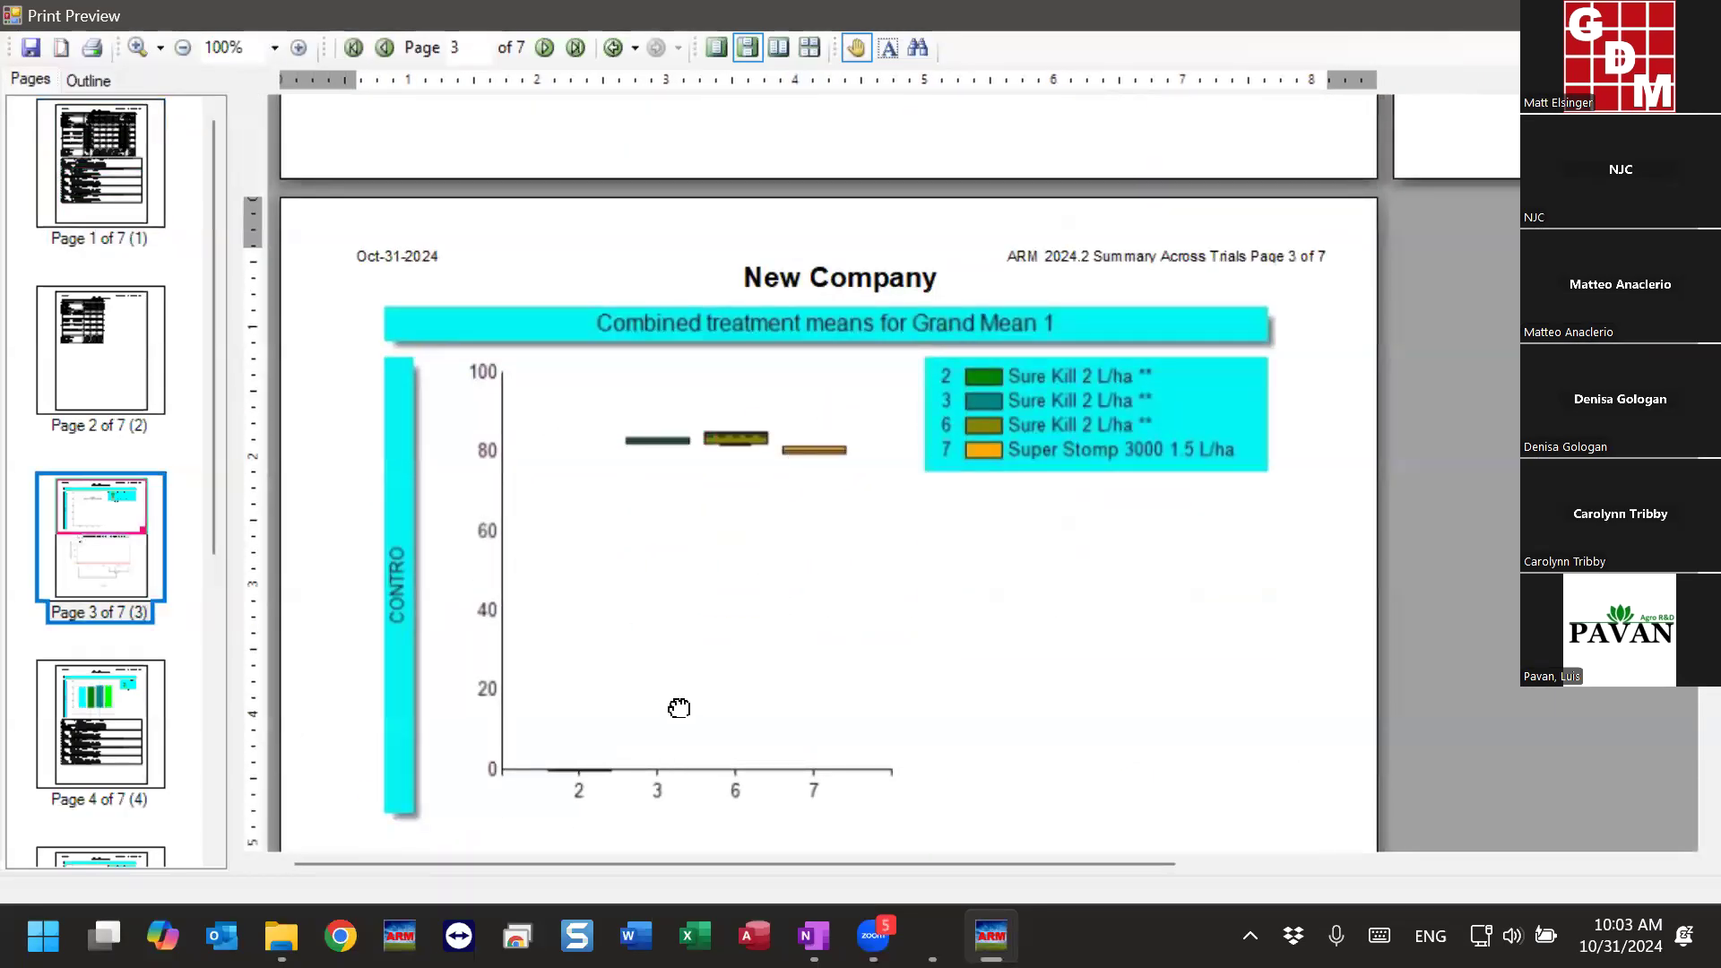
pyautogui.moveTo(676, 707); pyautogui.dragTo(676, 442)
pyautogui.scroll(-3, 469, 562)
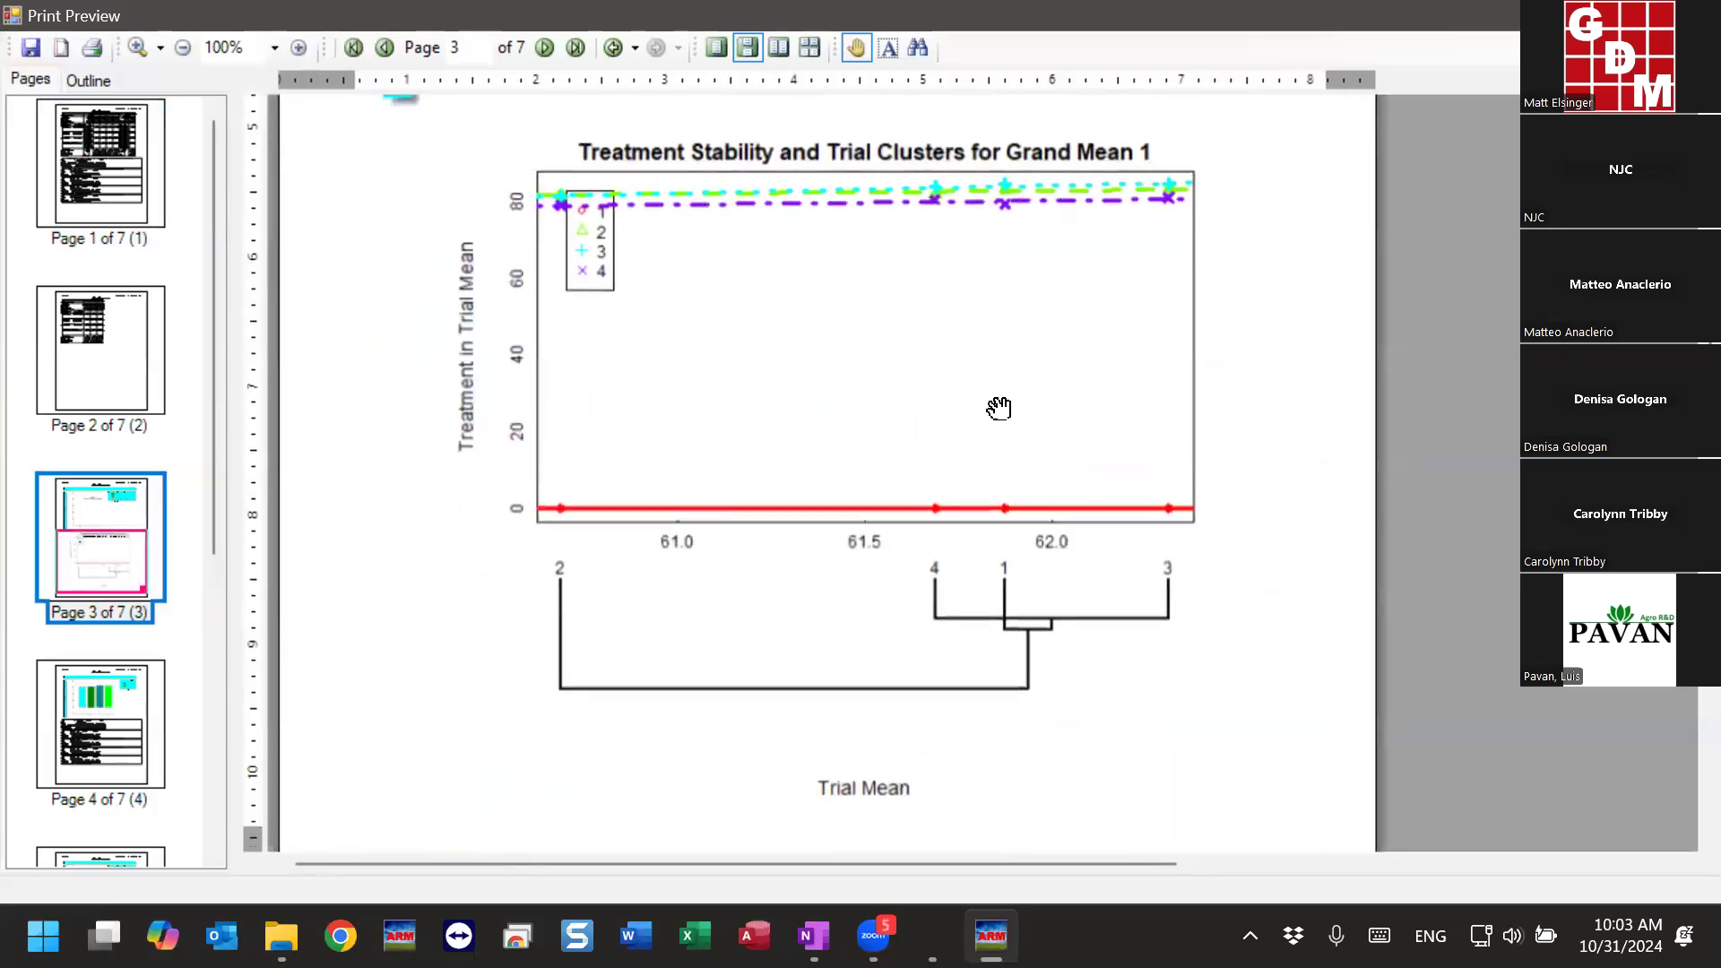
pyautogui.scroll(-7, 845, 352)
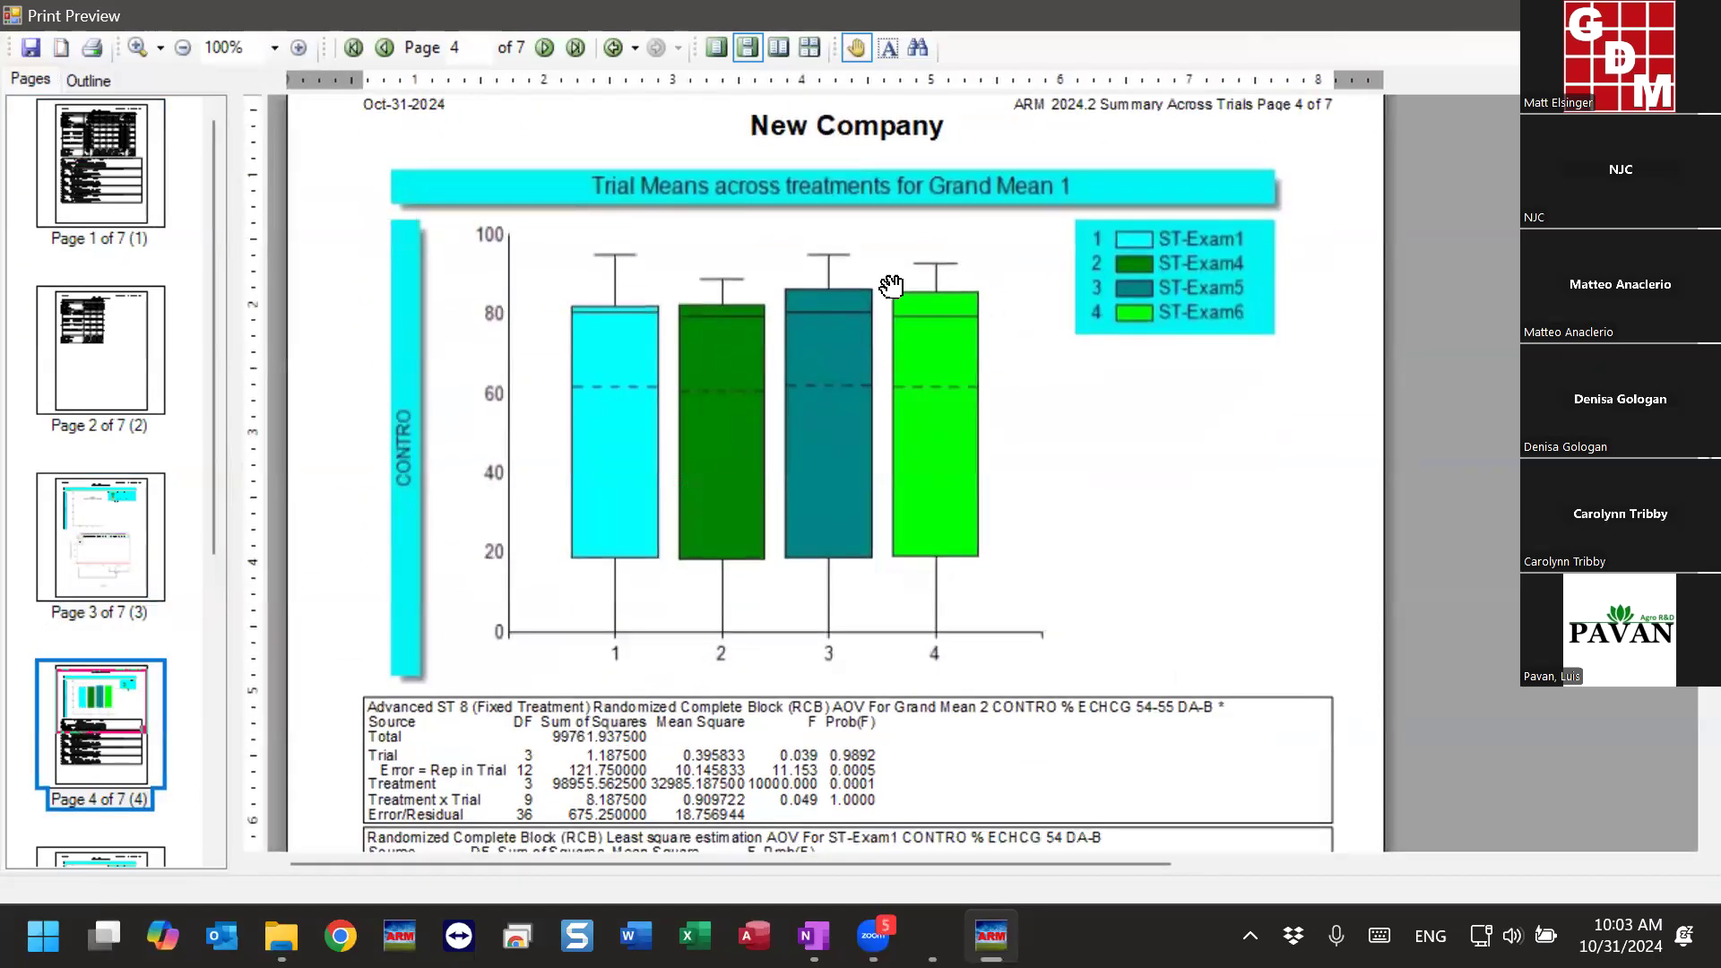
pyautogui.scroll(-8, 892, 584)
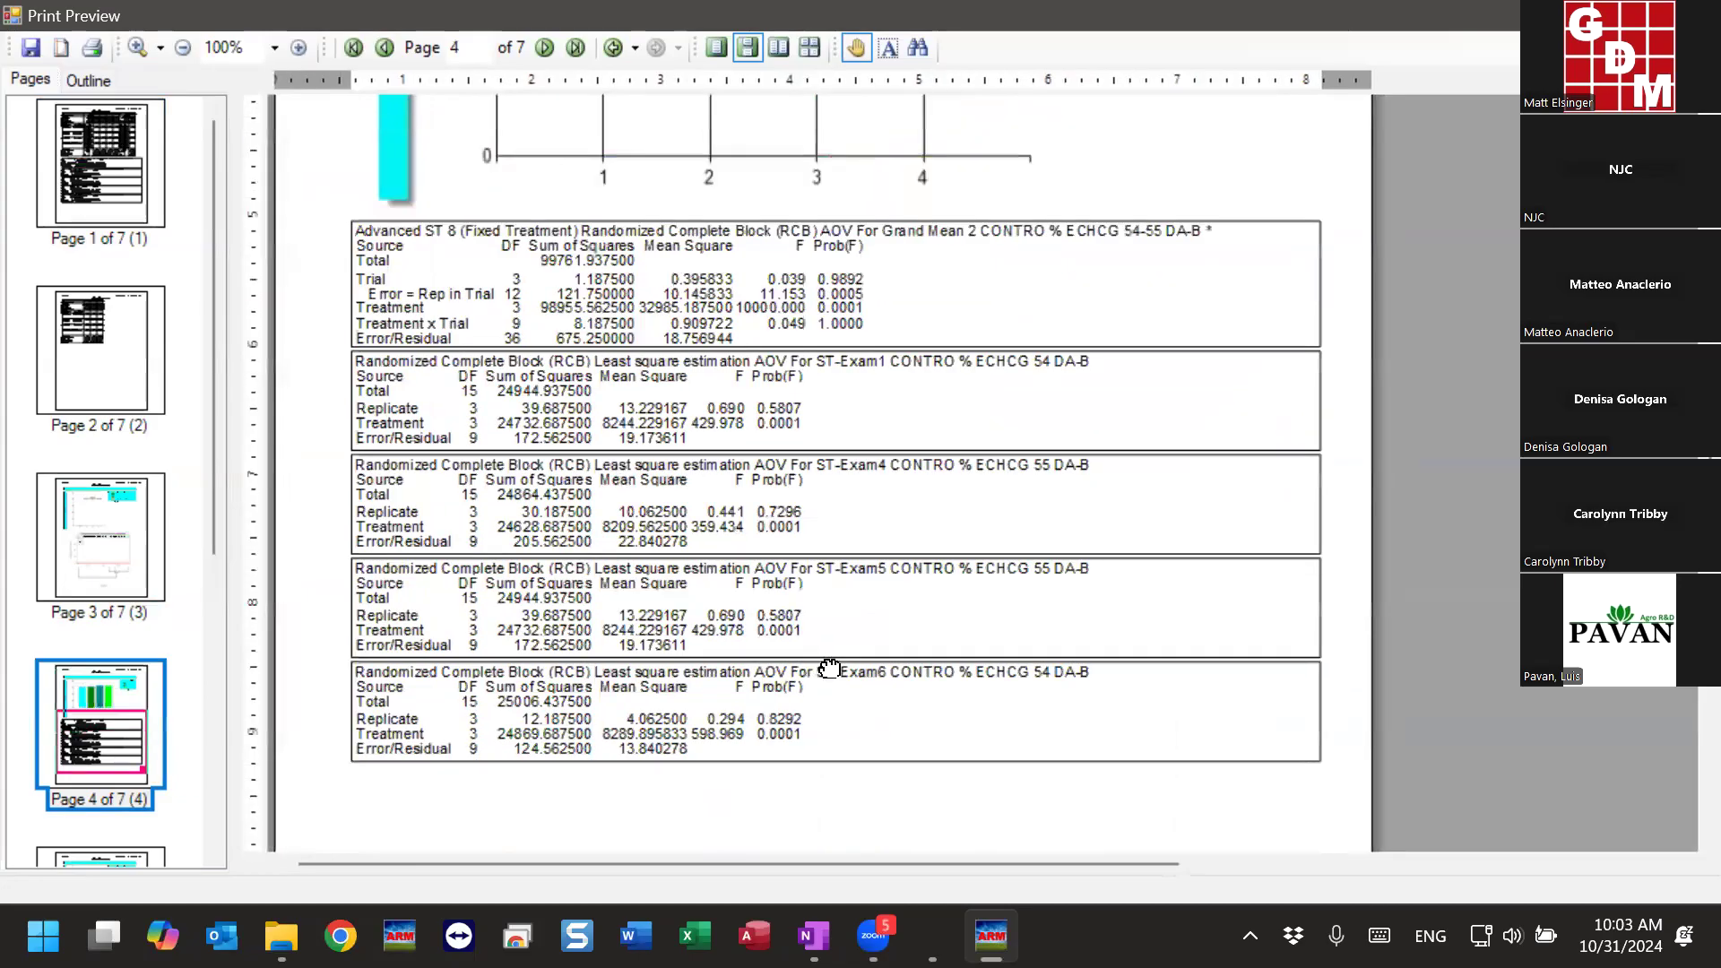
pyautogui.scroll(-3, 861, 493)
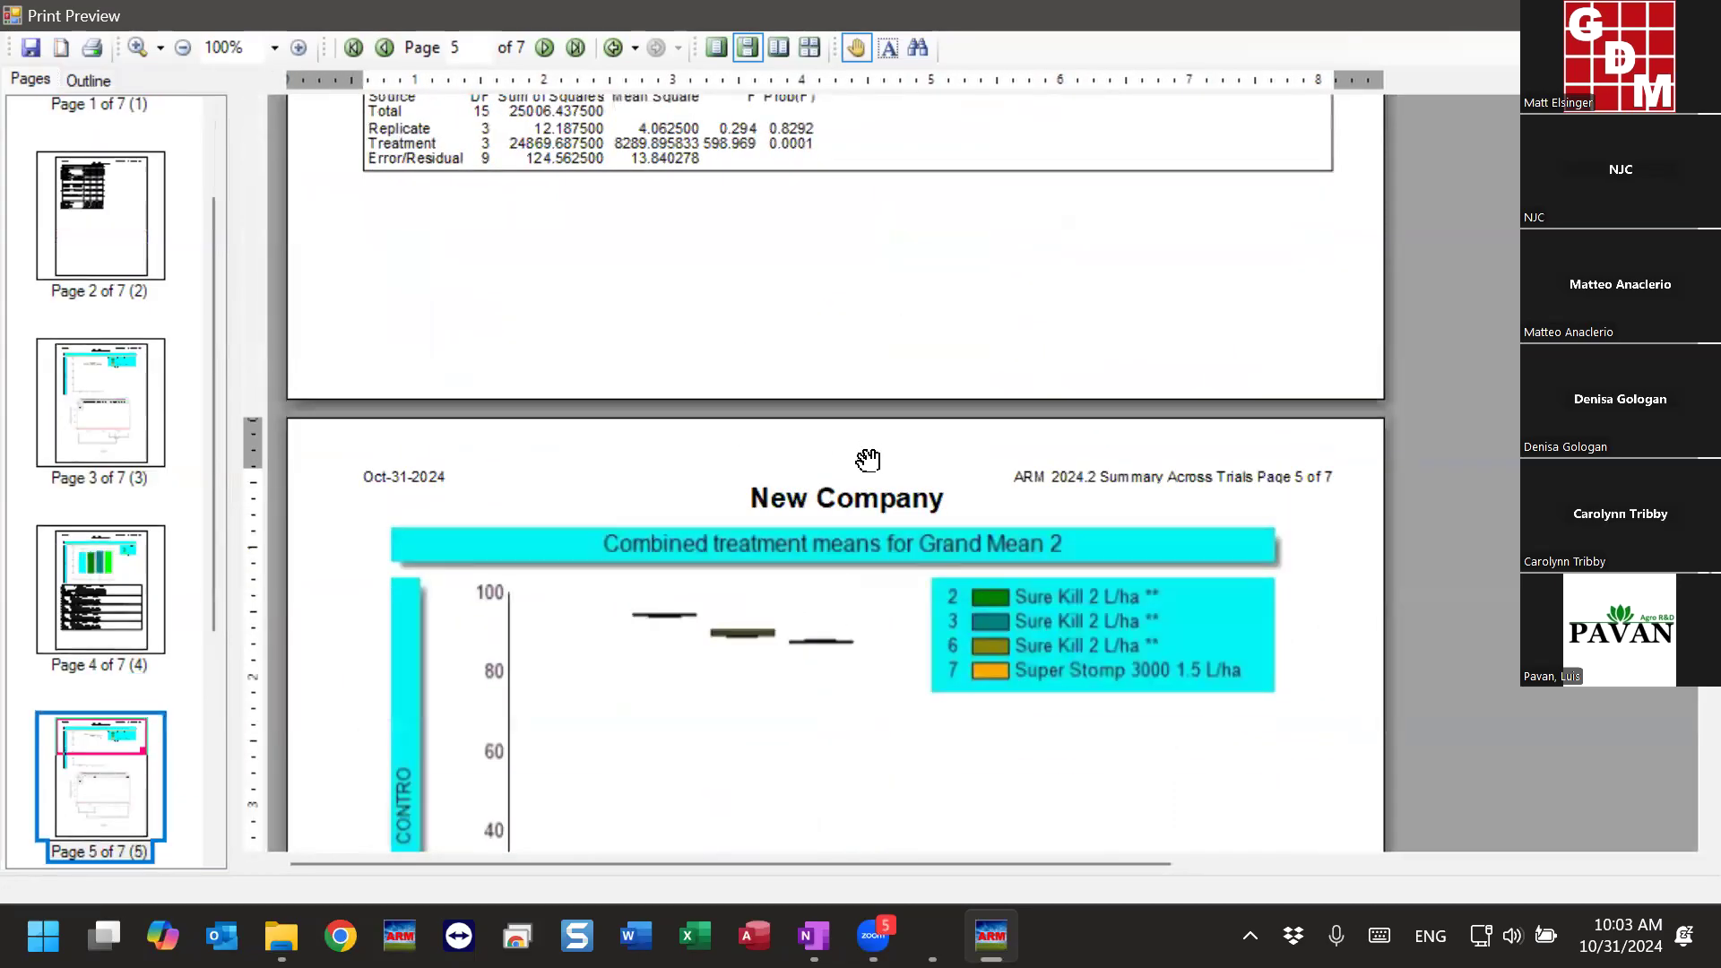